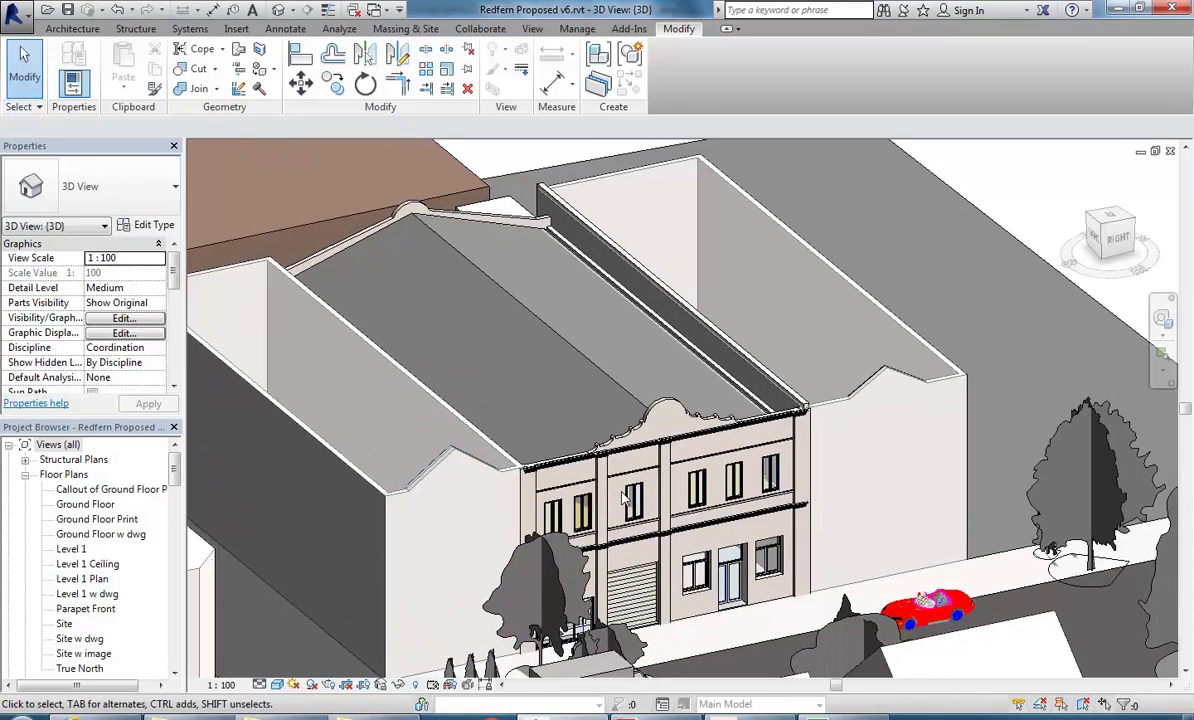
Step: Examine the finished 3D building model and its neighbouring buildings, comparing it with the AutoCAD plans, elevations and section
{"action": "middle_click_drag", "start_coordinate": [585, 466], "coordinate": [653, 508], "text": "shift"}
{"action": "scroll", "coordinate": [543, 356], "scroll_direction": "up", "scroll_amount": 1}
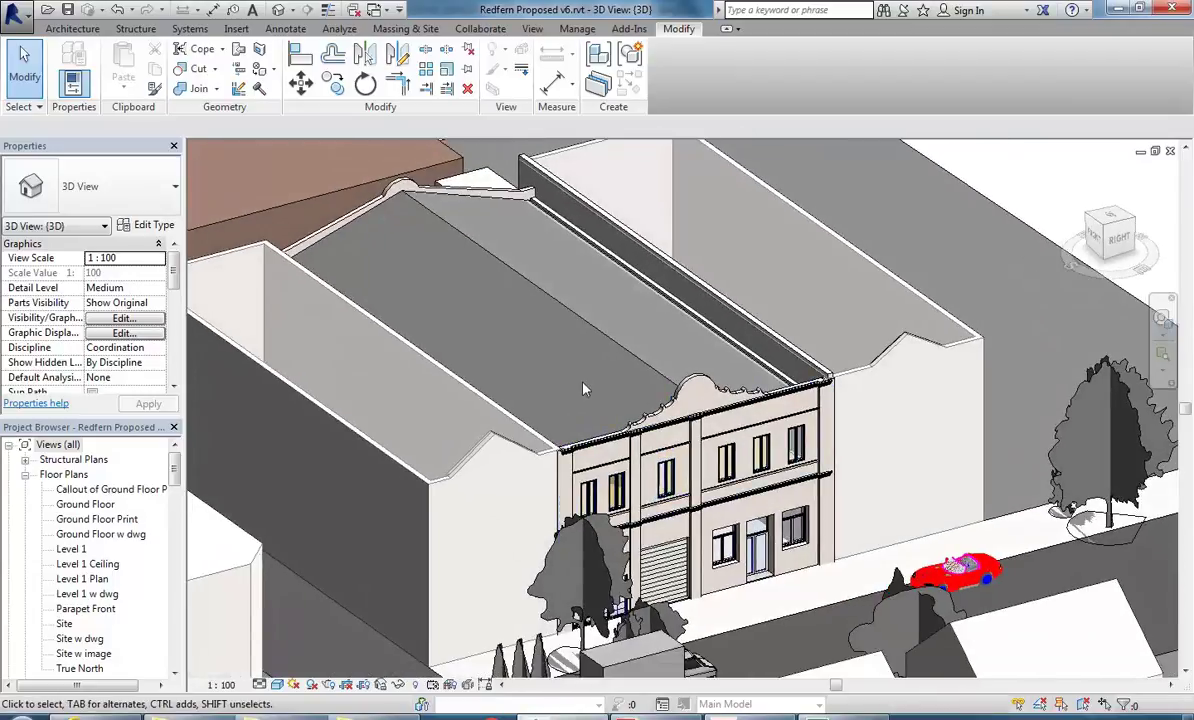
{"action": "middle_click_drag", "start_coordinate": [543, 356], "coordinate": [545, 364]}
{"action": "scroll", "coordinate": [545, 364], "scroll_direction": "down", "scroll_amount": 4}
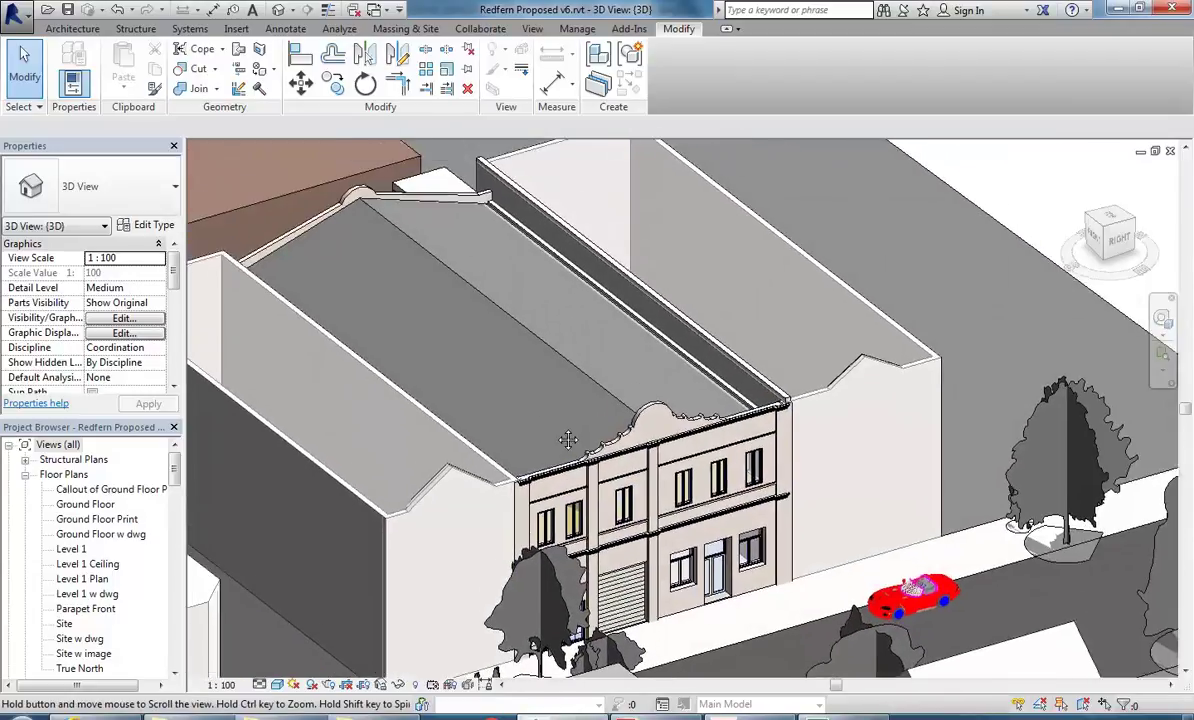
{"action": "scroll", "coordinate": [516, 358], "scroll_direction": "up", "scroll_amount": 1}
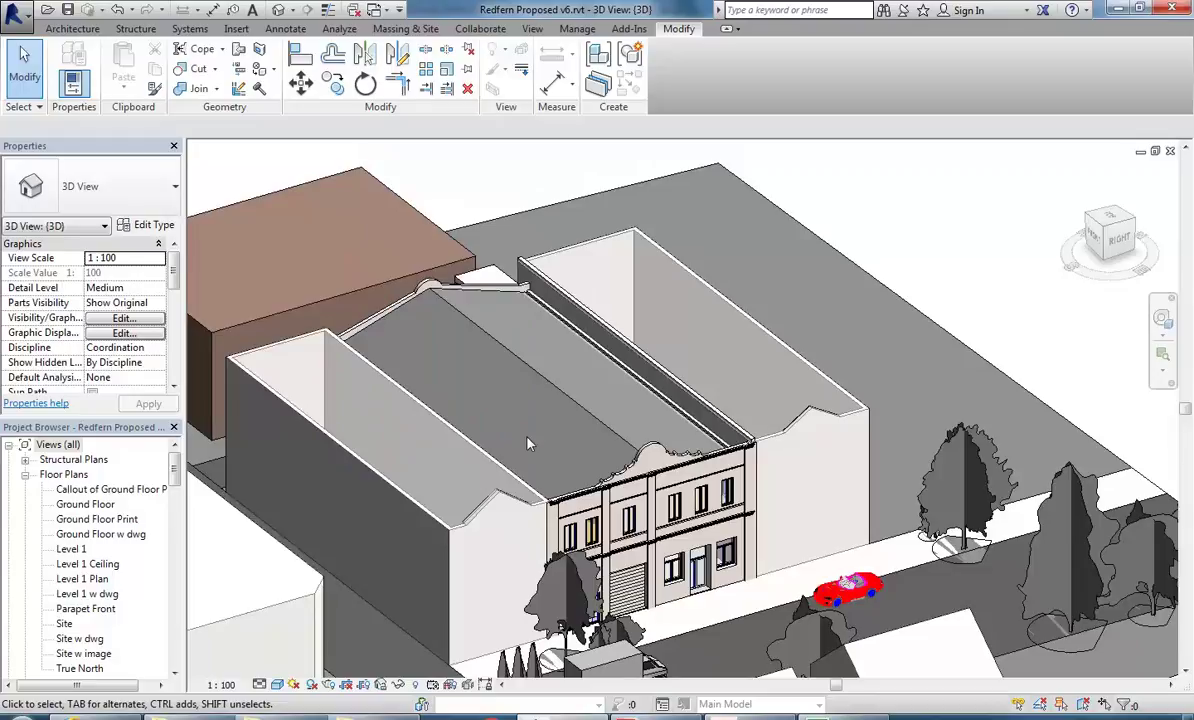
{"action": "scroll", "coordinate": [530, 444], "scroll_direction": "down", "scroll_amount": 1}
{"action": "key", "text": "alt+Tab"}
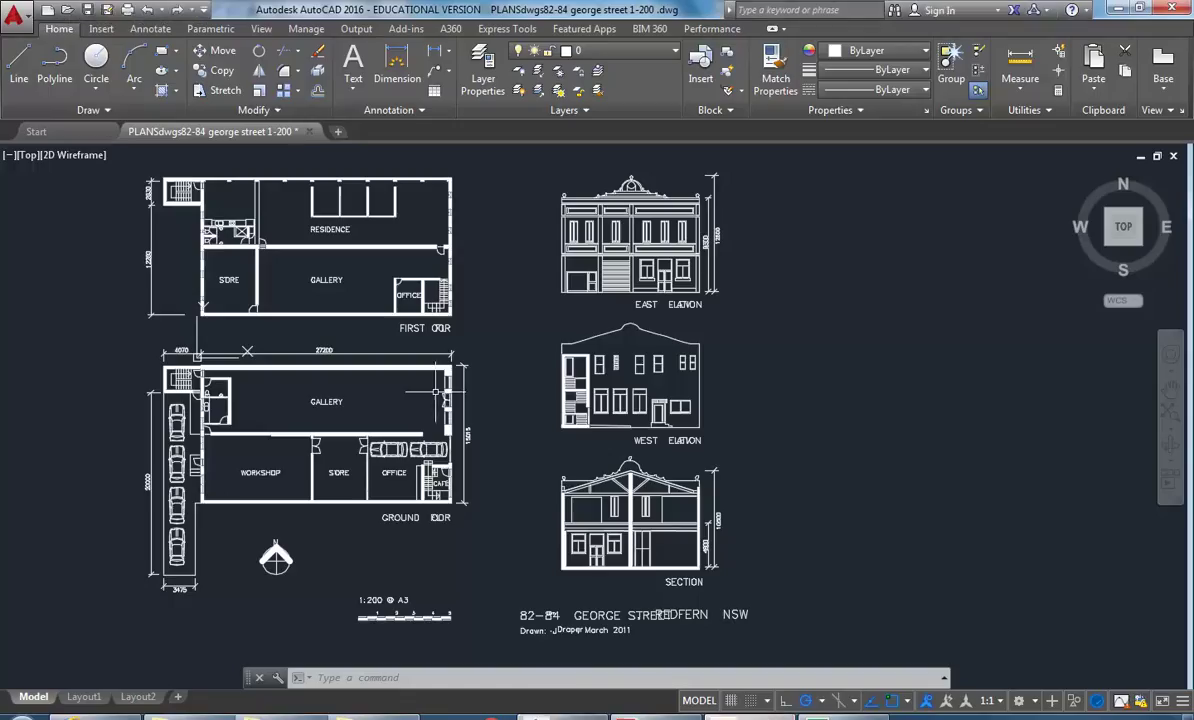
{"action": "middle_click_drag", "start_coordinate": [378, 379], "coordinate": [395, 382]}
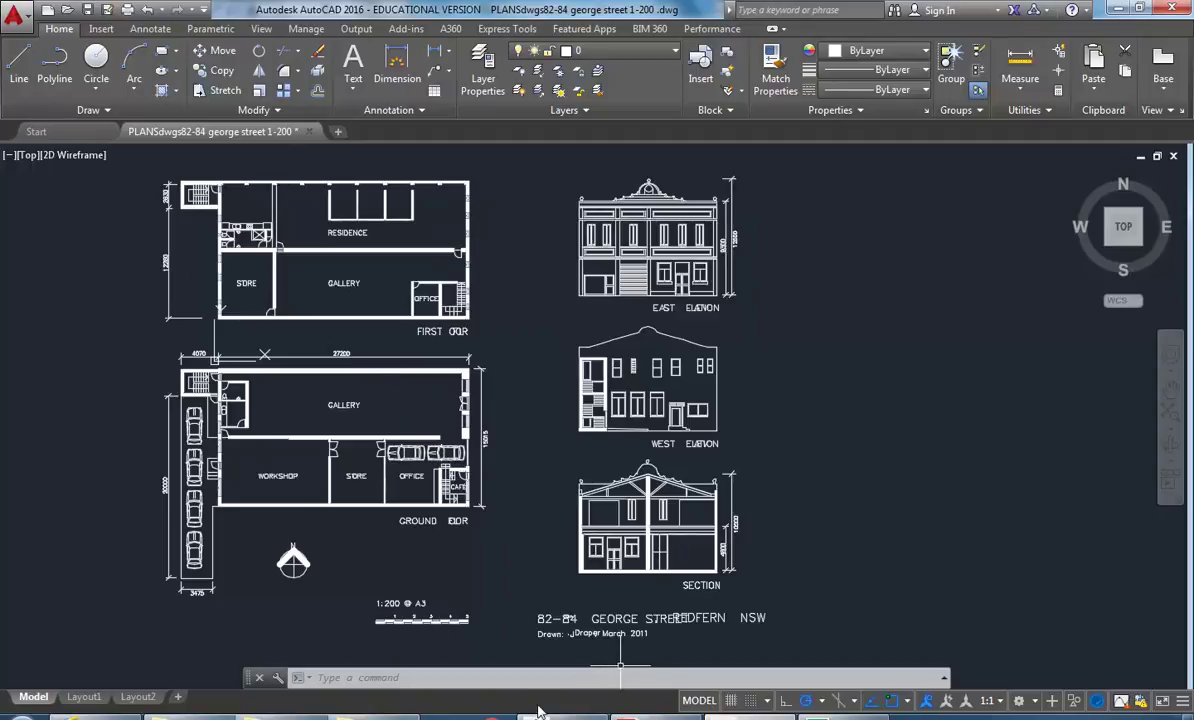
{"action": "key", "text": "alt+Tab"}
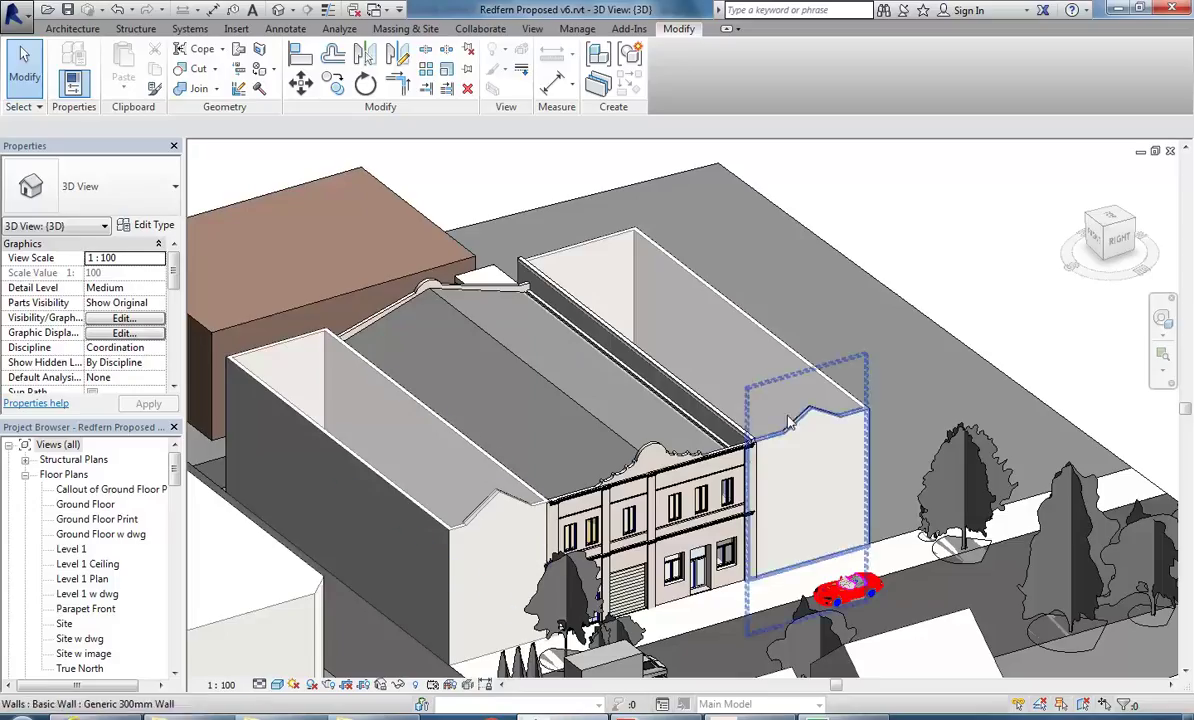
{"action": "middle_click_drag", "start_coordinate": [773, 459], "coordinate": [790, 390]}
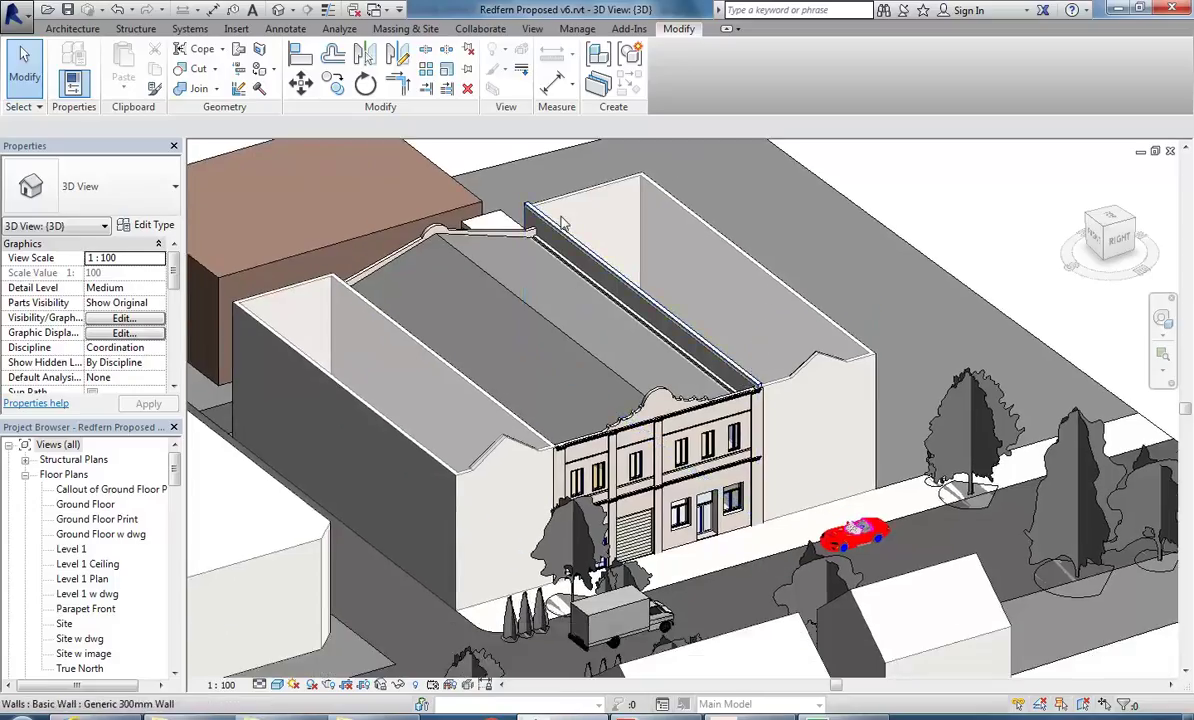
{"action": "scroll", "coordinate": [478, 502], "scroll_direction": "down", "scroll_amount": 2}
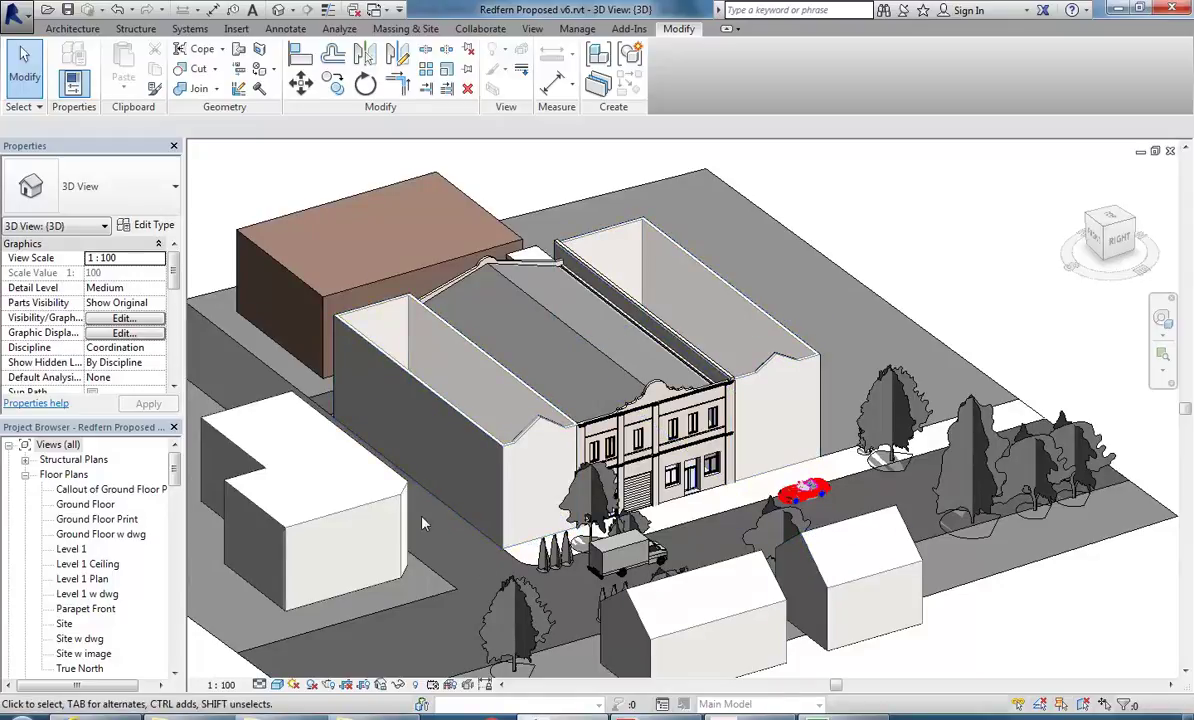
{"action": "scroll", "coordinate": [571, 459], "scroll_direction": "up", "scroll_amount": 4}
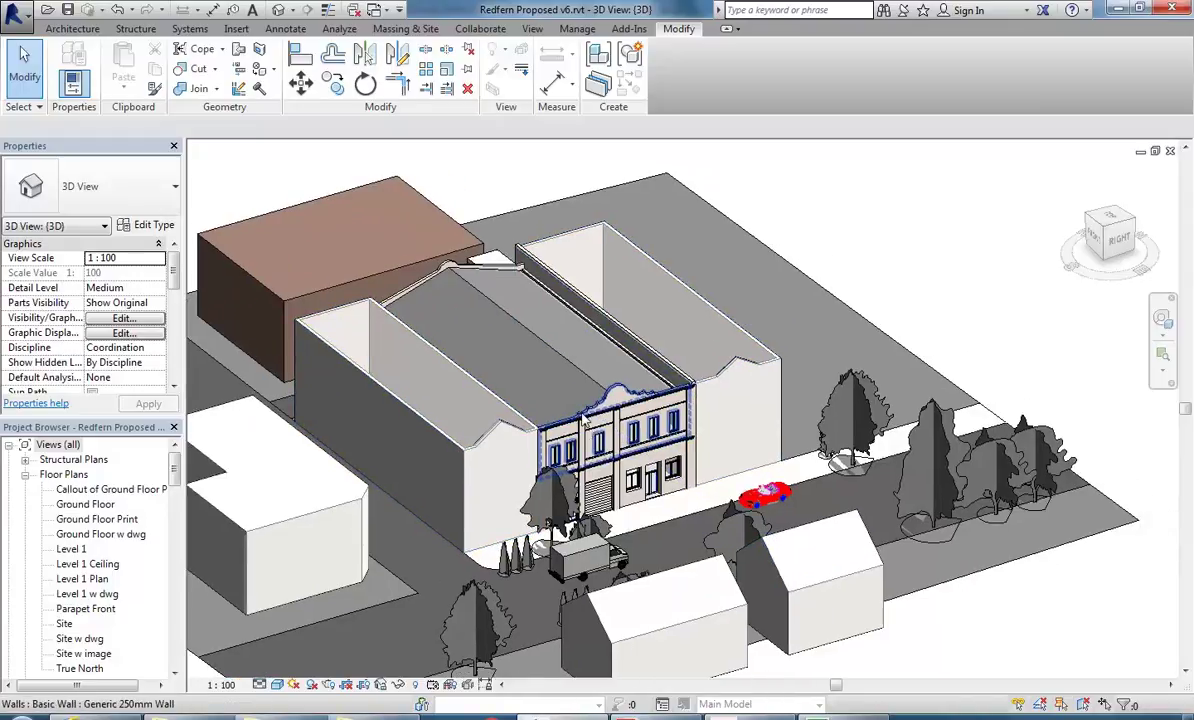
{"action": "scroll", "coordinate": [546, 368], "scroll_direction": "up", "scroll_amount": 3}
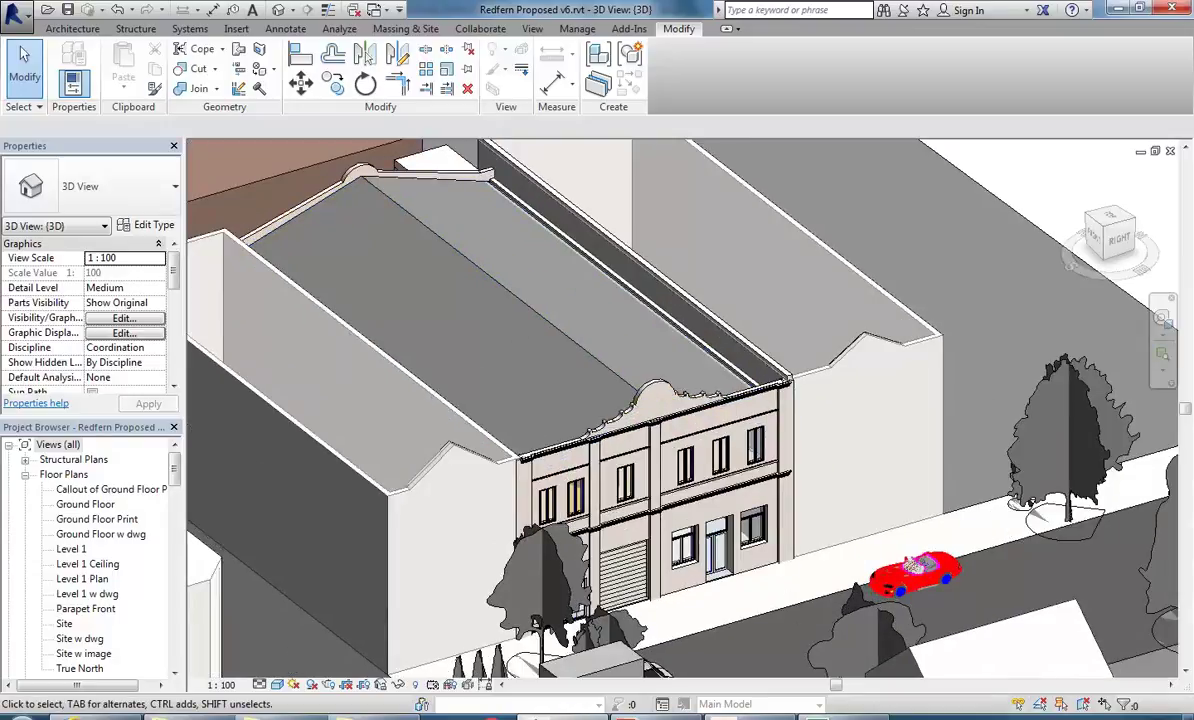
Step: Switch to the AutoCAD drawing and inspect the 15015 overall dimension along the ground floor plan's east side
{"action": "key", "text": "alt+Tab"}
{"action": "mouse_move", "coordinate": [285, 276]}
{"action": "middle_mouse_down"}
{"action": "mouse_move", "coordinate": [313, 282]}
{"action": "mouse_move", "coordinate": [325, 306]}
{"action": "middle_mouse_up"}
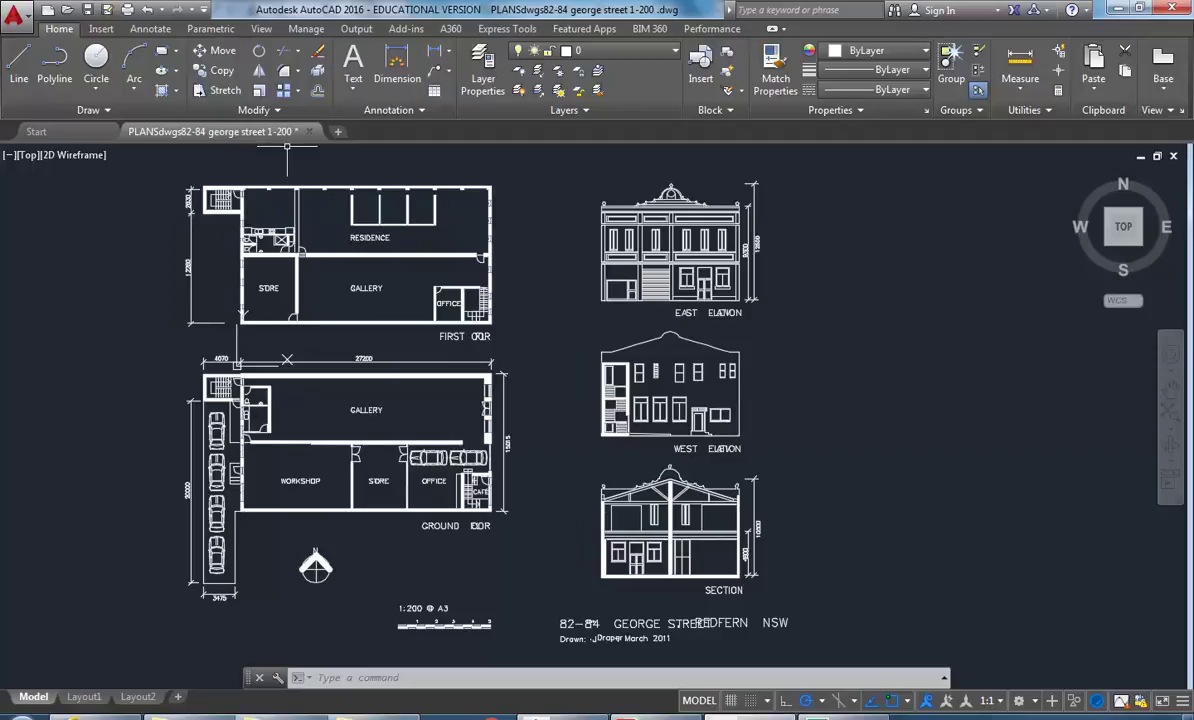
{"action": "middle_click_drag", "start_coordinate": [390, 380], "coordinate": [422, 378]}
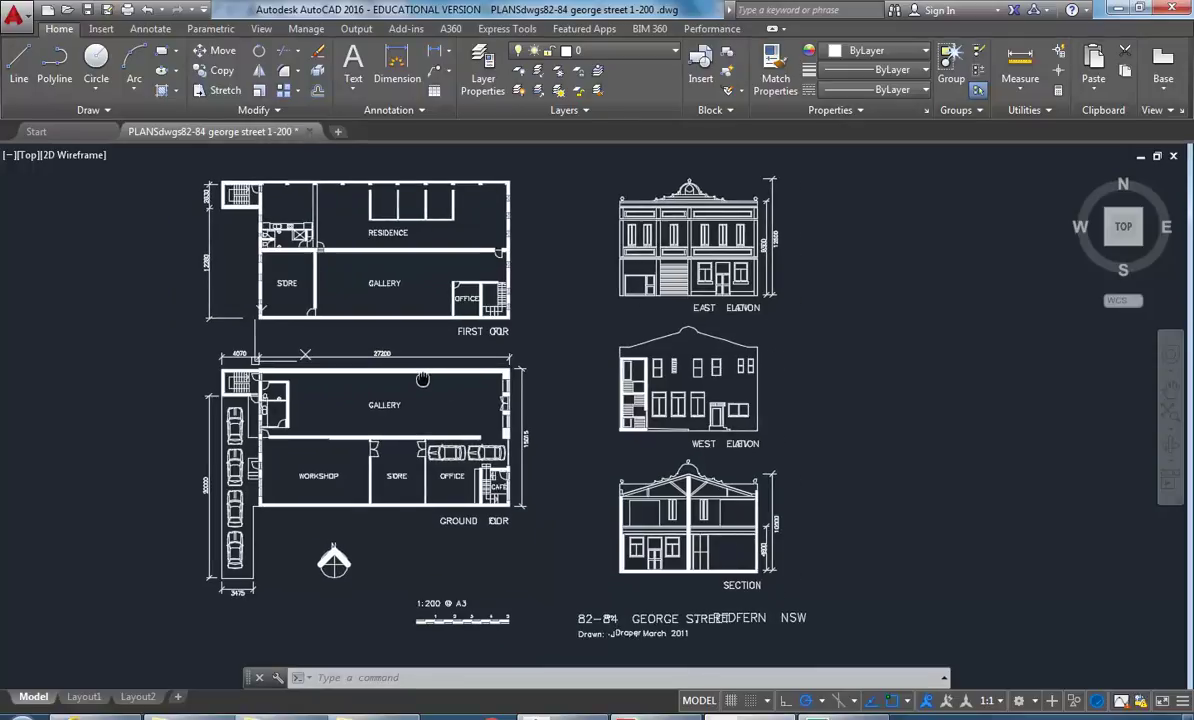
{"action": "scroll", "coordinate": [406, 378], "scroll_direction": "up", "scroll_amount": 4}
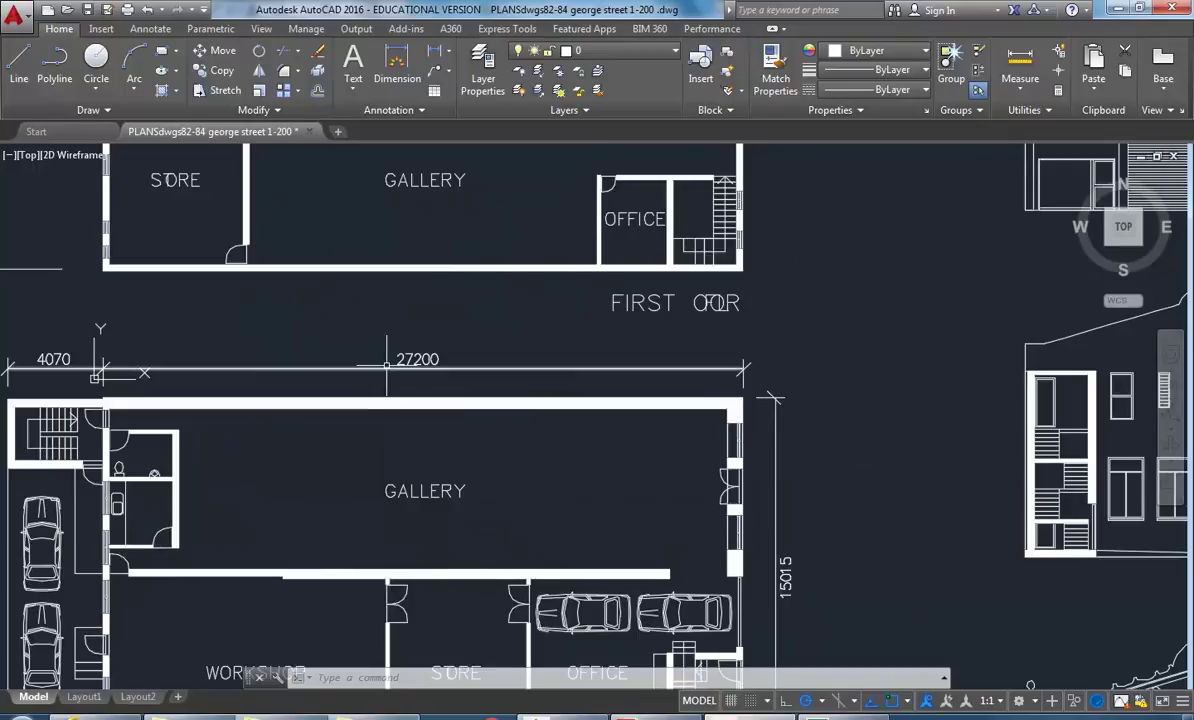
{"action": "middle_click_drag", "start_coordinate": [449, 349], "coordinate": [284, 237]}
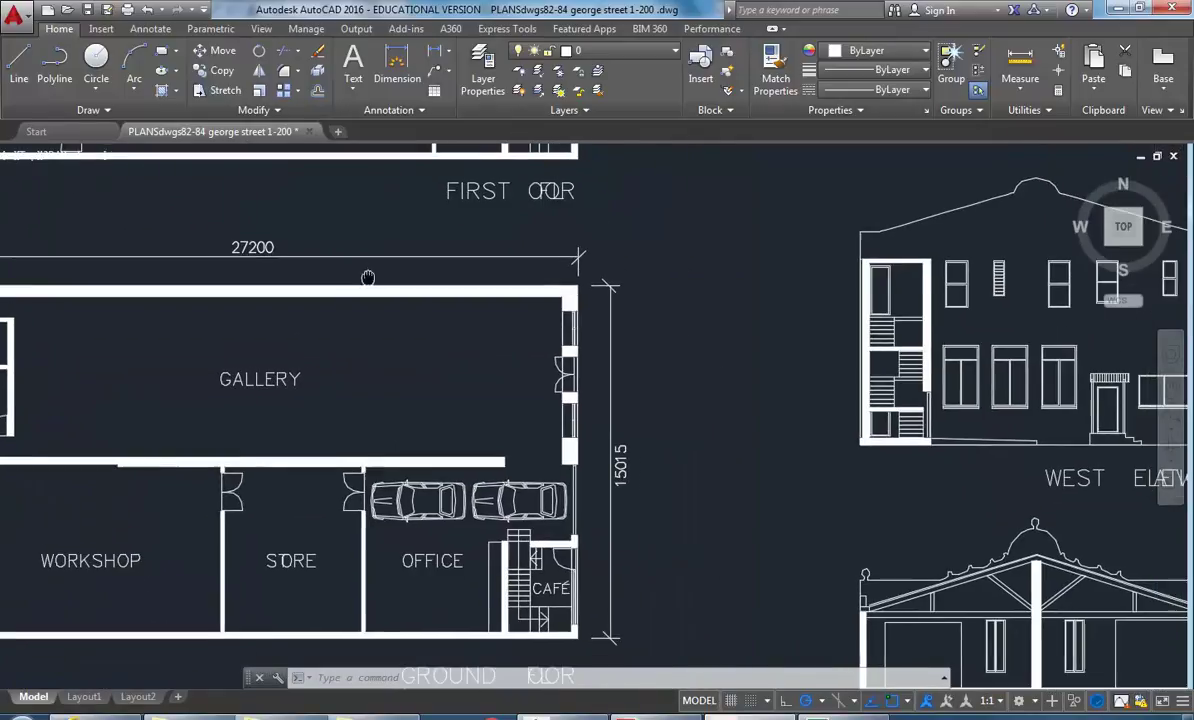
{"action": "left_click", "coordinate": [612, 478]}
{"action": "middle_click_drag", "start_coordinate": [555, 503], "coordinate": [493, 477]}
{"action": "scroll", "coordinate": [533, 532], "scroll_direction": "up", "scroll_amount": 2}
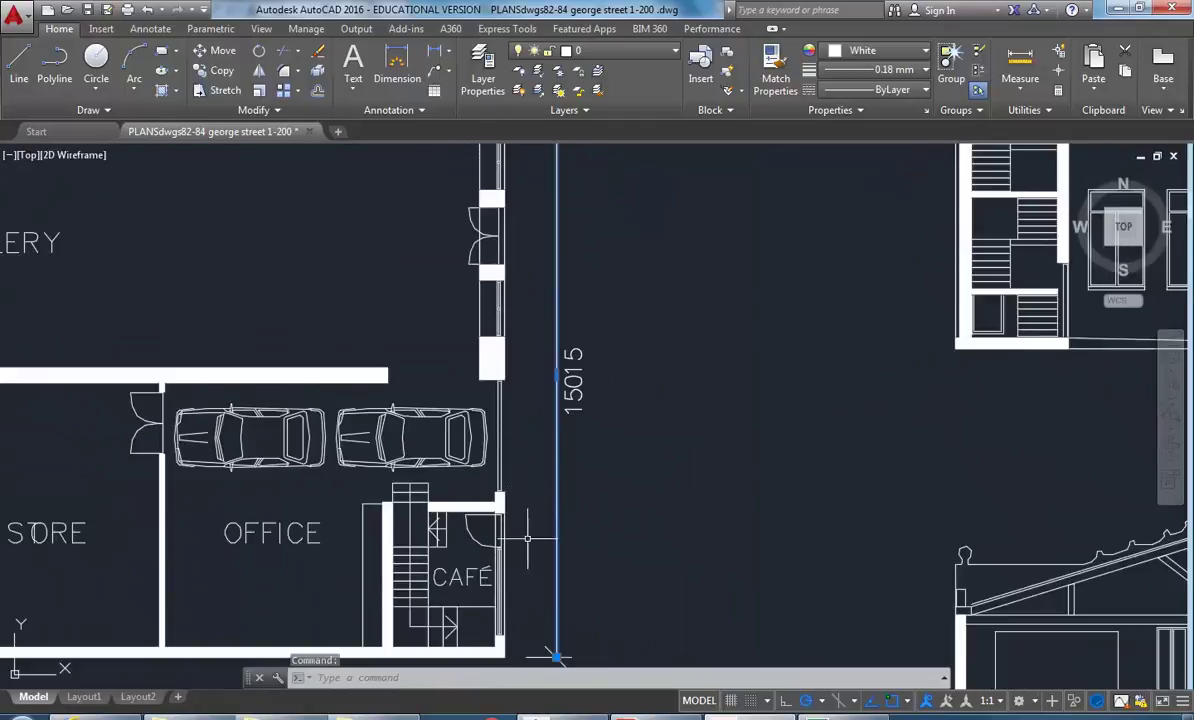
{"action": "scroll", "coordinate": [518, 418], "scroll_direction": "up", "scroll_amount": 4}
{"action": "scroll", "coordinate": [465, 445], "scroll_direction": "down", "scroll_amount": 8}
{"action": "scroll", "coordinate": [470, 440], "scroll_direction": "up", "scroll_amount": 2}
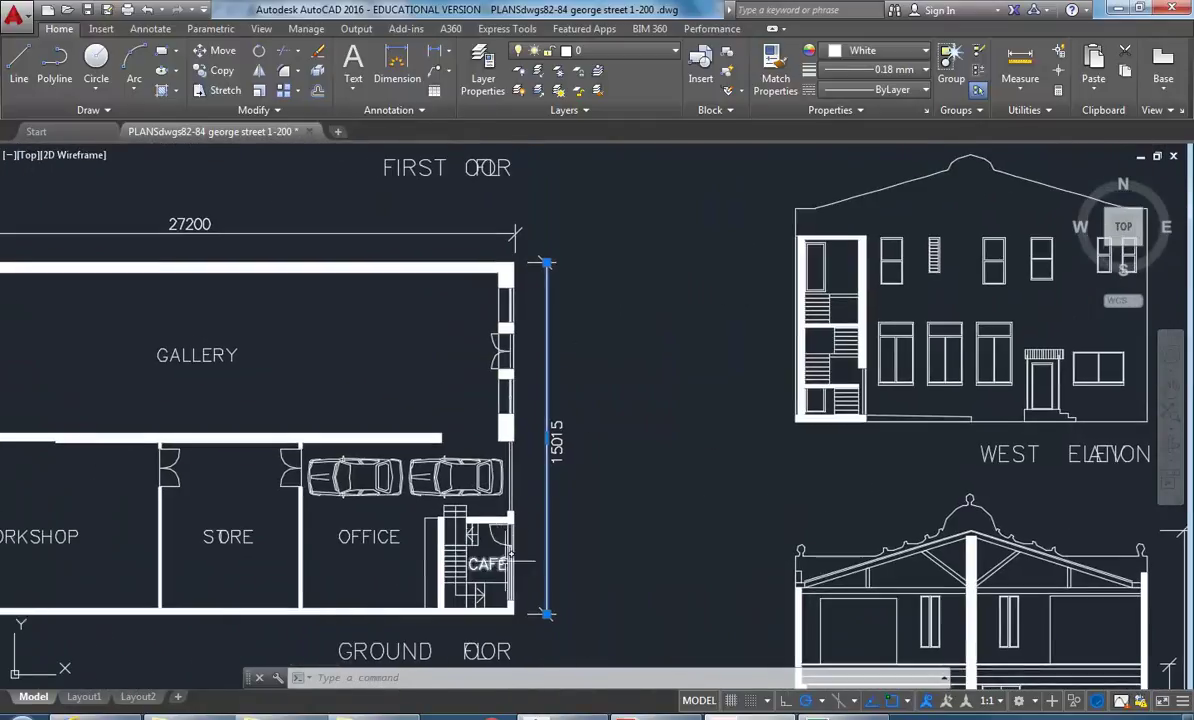
{"action": "key", "text": "Escape"}
{"action": "key", "text": "Escape"}
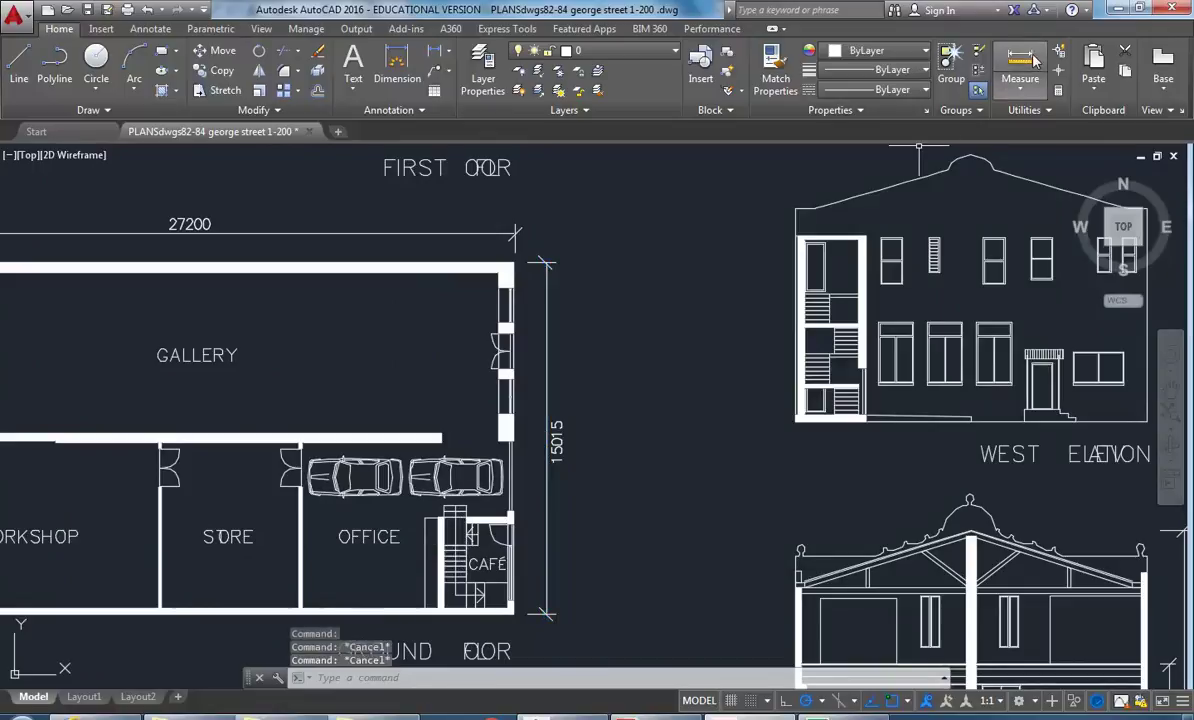
Step: Measure the ground floor's east side between its outer corners, compare it with the drawn dimension, and review the whole plan
{"action": "left_click", "coordinate": [1035, 60]}
{"action": "left_click", "coordinate": [514, 607]}
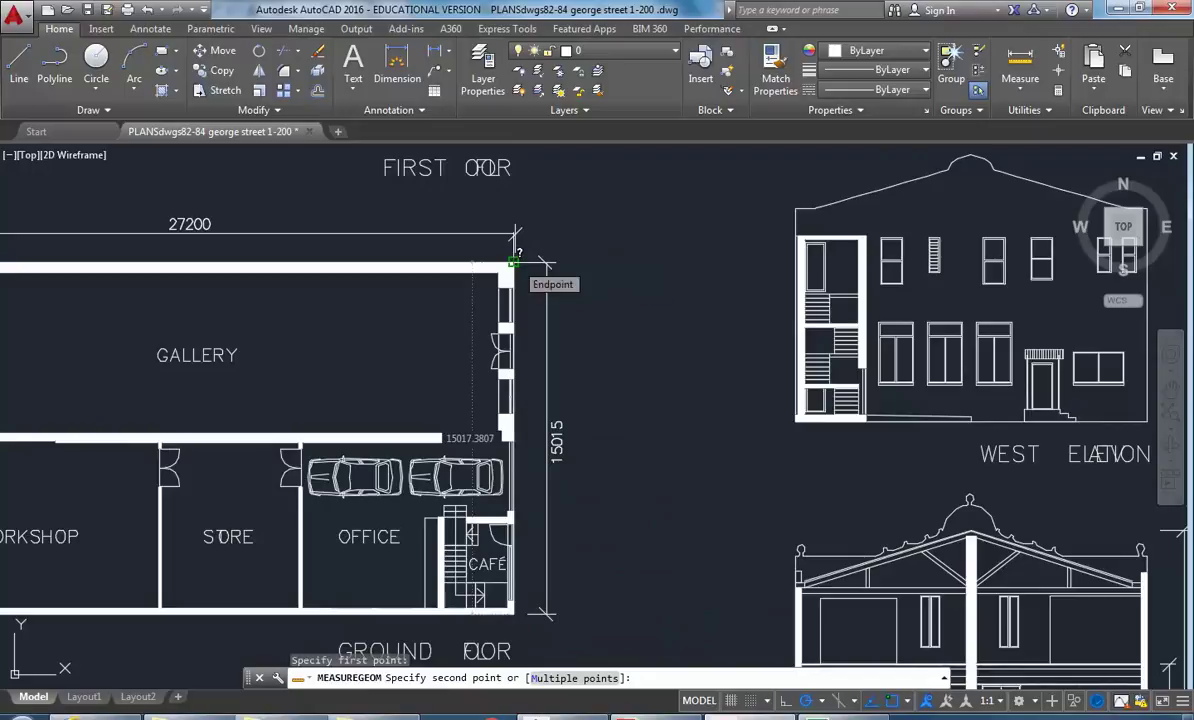
{"action": "left_click", "coordinate": [513, 262]}
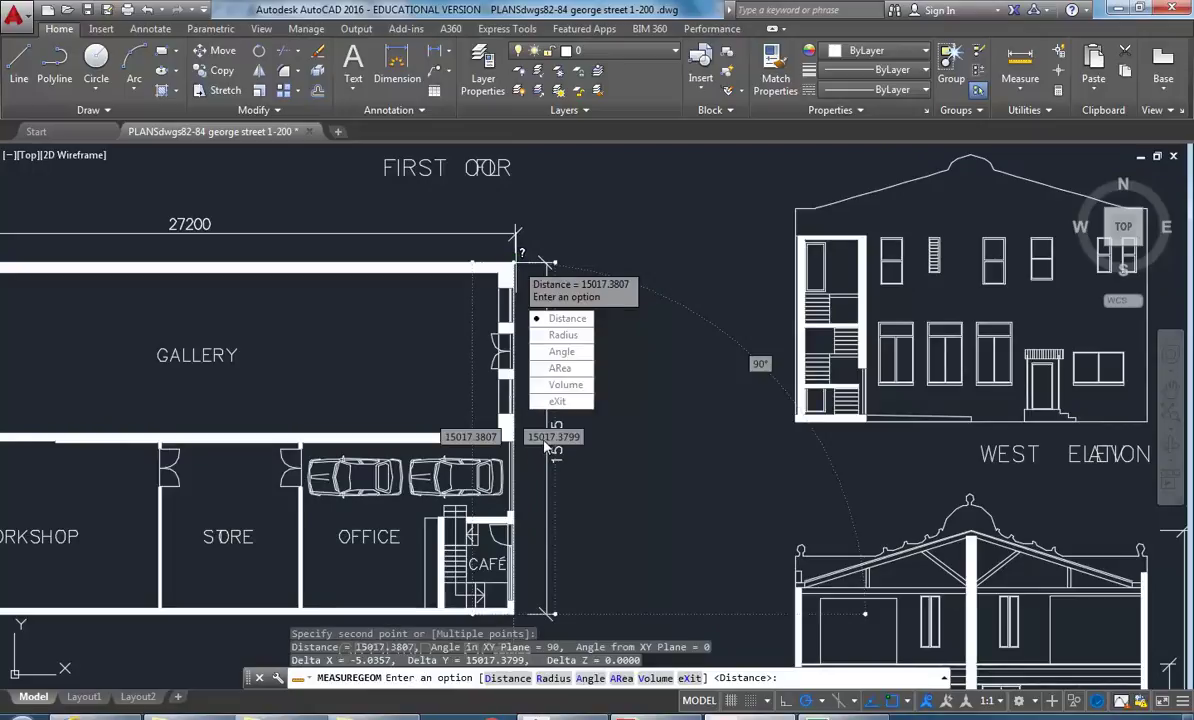
{"action": "key", "text": "Escape"}
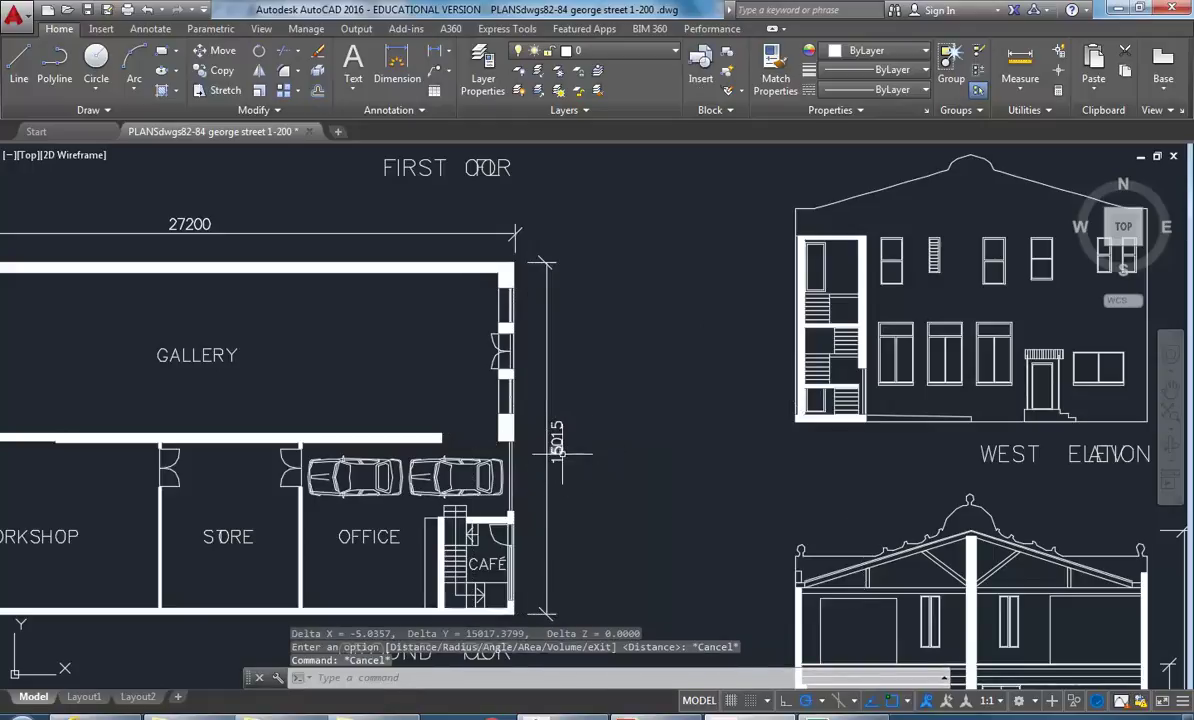
{"action": "scroll", "coordinate": [566, 452], "scroll_direction": "up", "scroll_amount": 3}
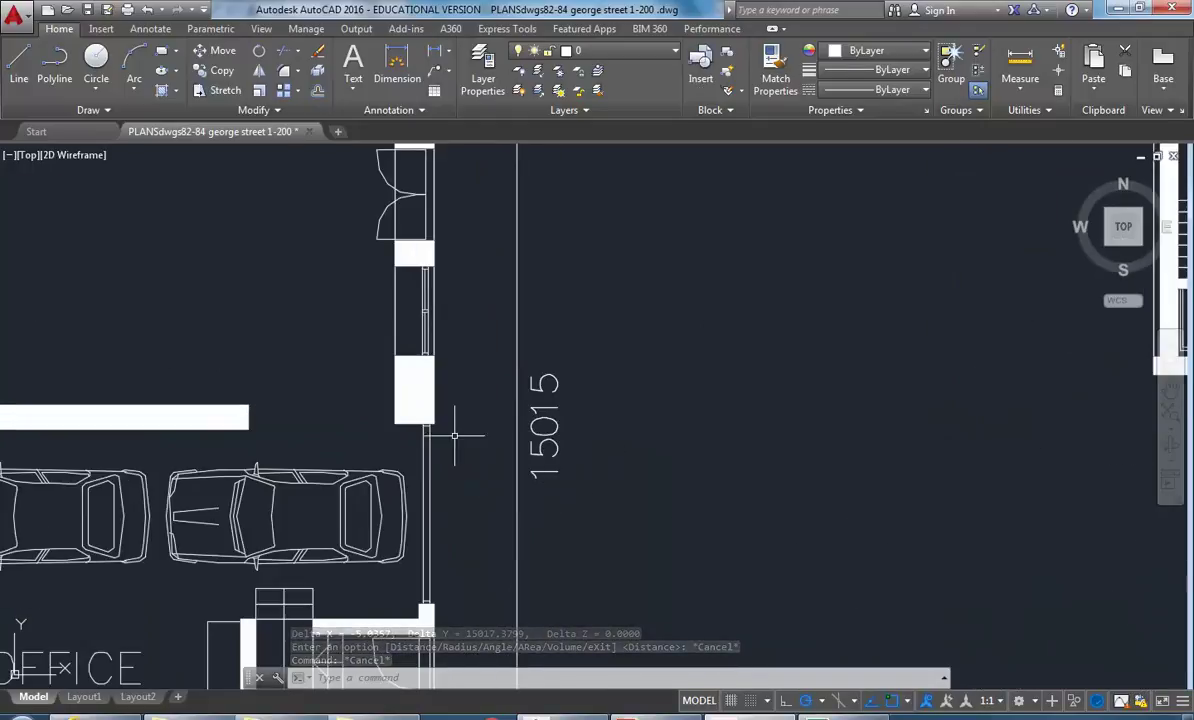
{"action": "scroll", "coordinate": [480, 480], "scroll_direction": "up", "scroll_amount": 2}
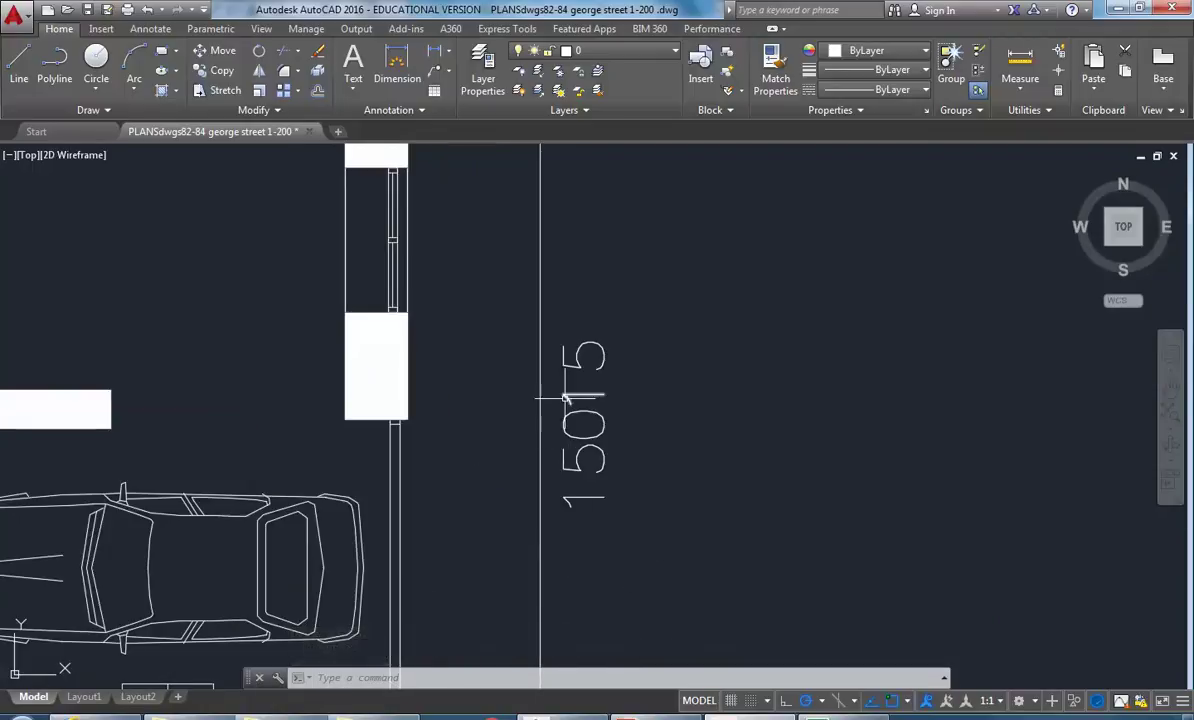
{"action": "scroll", "coordinate": [514, 365], "scroll_direction": "down", "scroll_amount": 4}
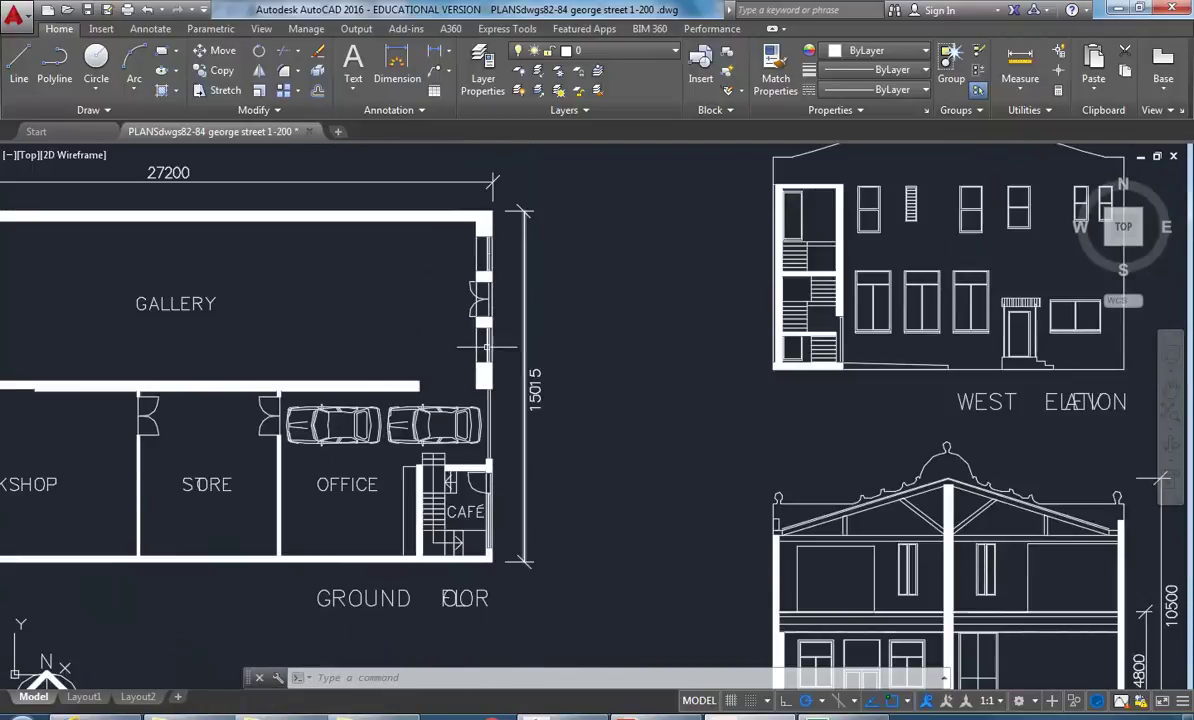
{"action": "middle_click_drag", "start_coordinate": [225, 248], "coordinate": [612, 292]}
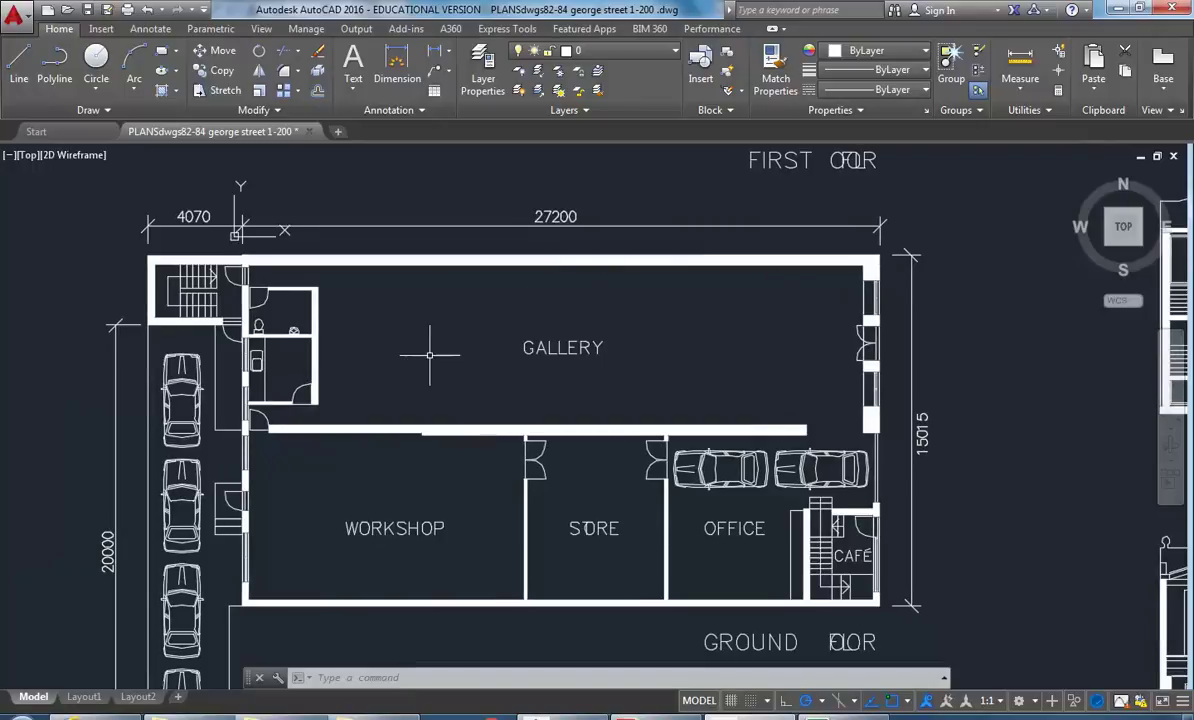
{"action": "middle_click_drag", "start_coordinate": [430, 303], "coordinate": [400, 293]}
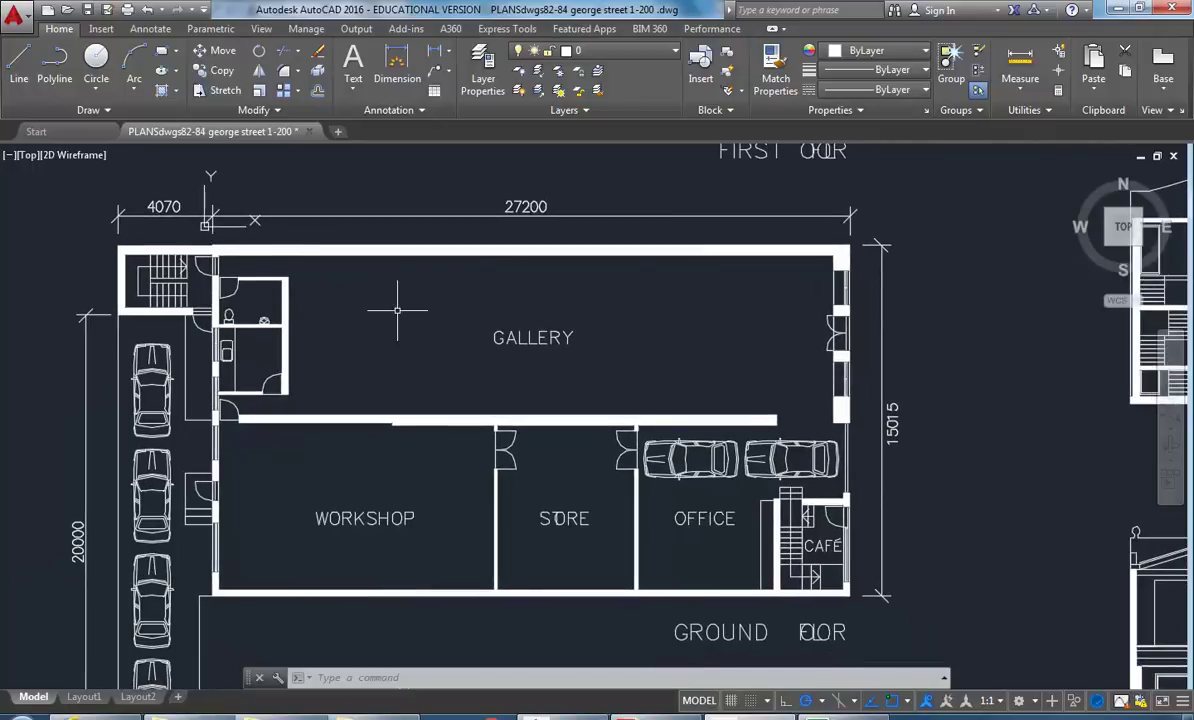
{"action": "middle_click_drag", "start_coordinate": [351, 329], "coordinate": [313, 321]}
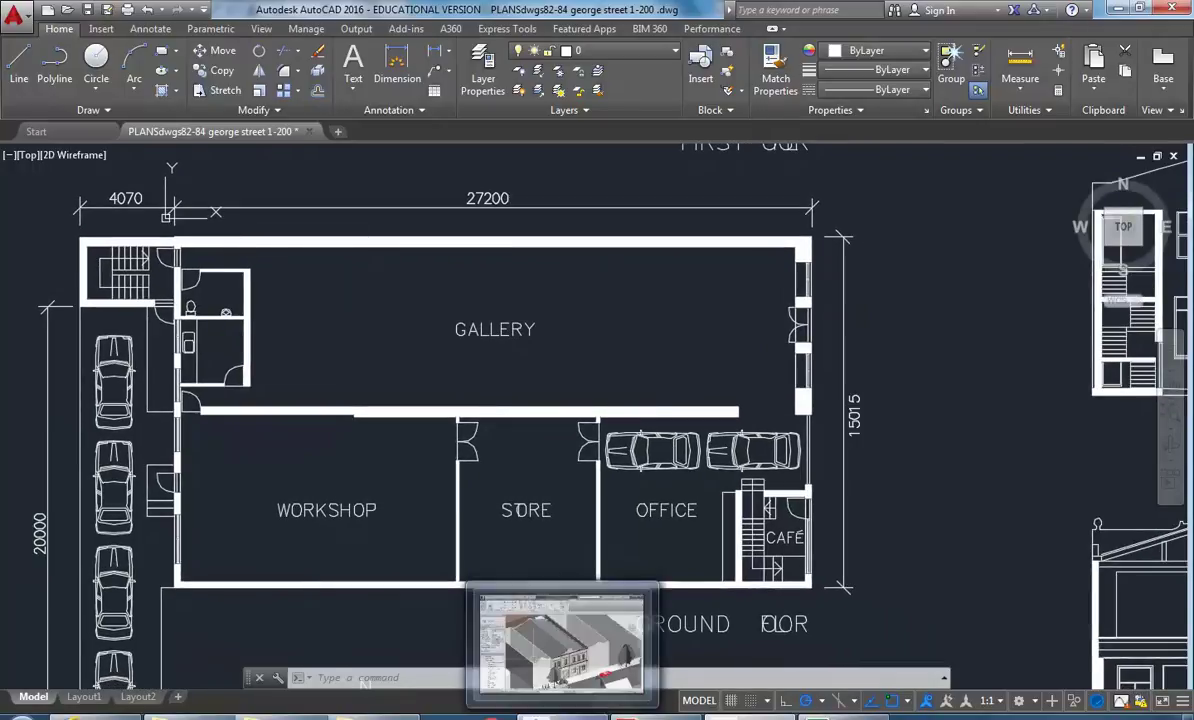
Step: Switch back to Revit and create a new project from the Architectural Template
{"action": "left_click", "coordinate": [535, 713]}
{"action": "left_click", "coordinate": [14, 12]}
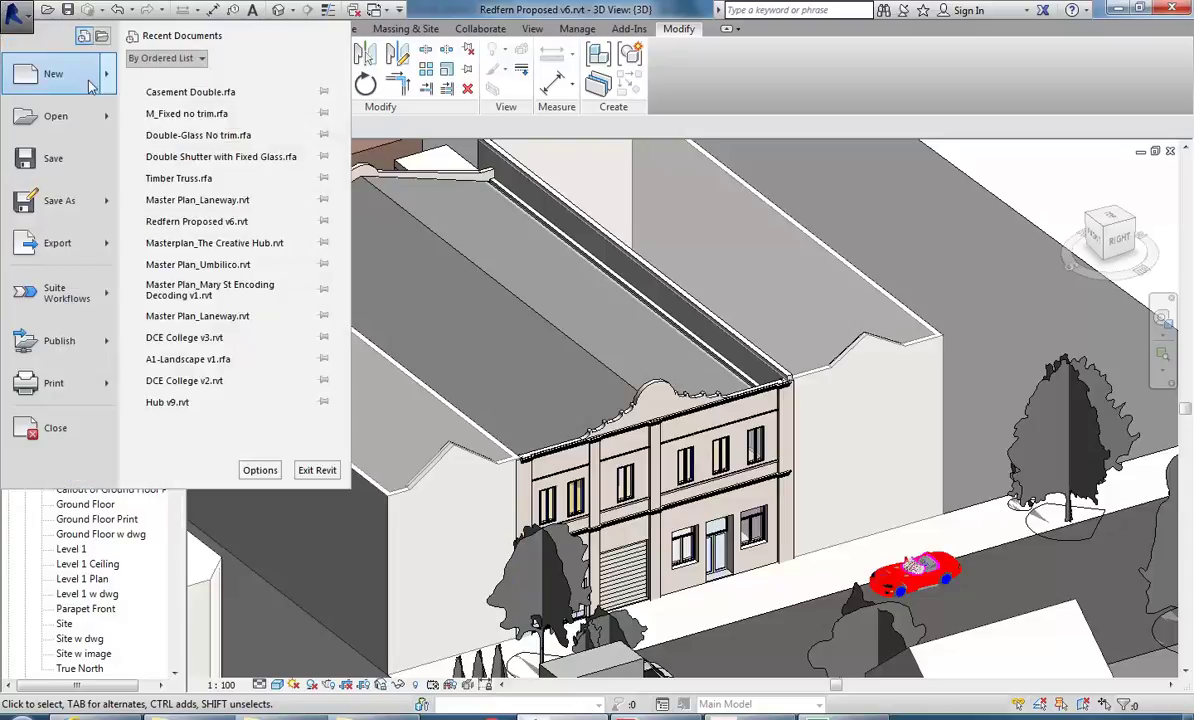
{"action": "mouse_move", "coordinate": [104, 74]}
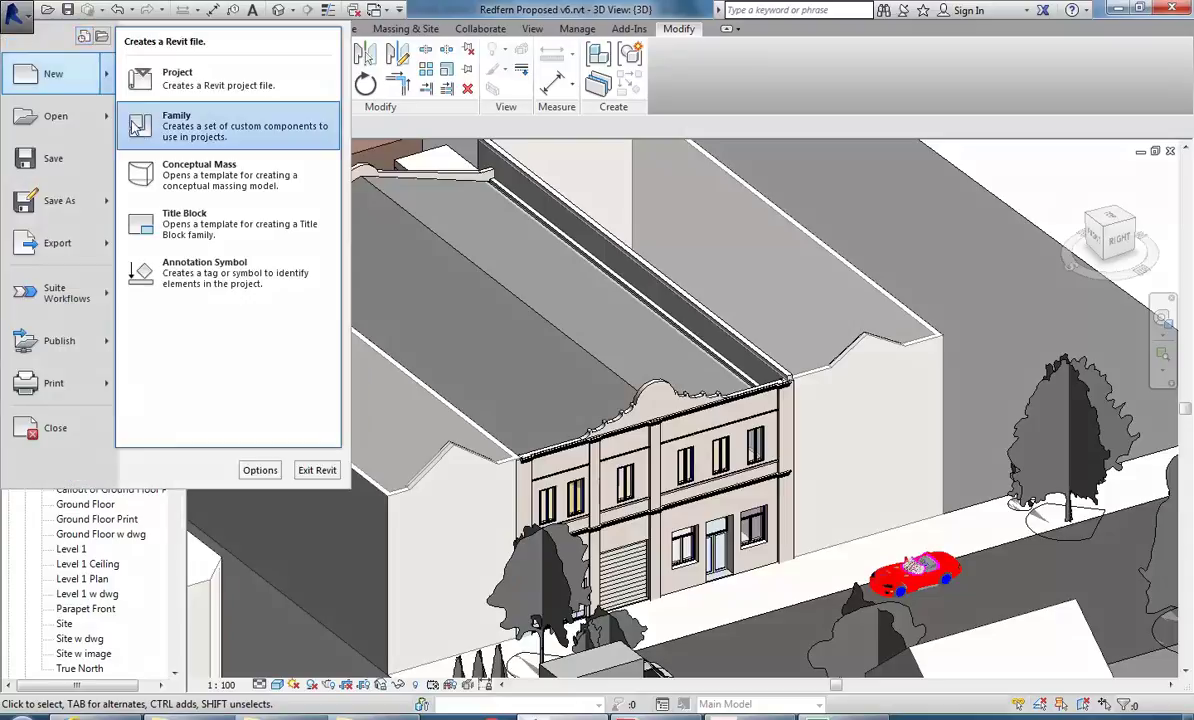
{"action": "left_click", "coordinate": [163, 80]}
{"action": "left_click", "coordinate": [706, 430]}
{"action": "left_click", "coordinate": [520, 329]}
{"action": "left_click", "coordinate": [515, 352]}
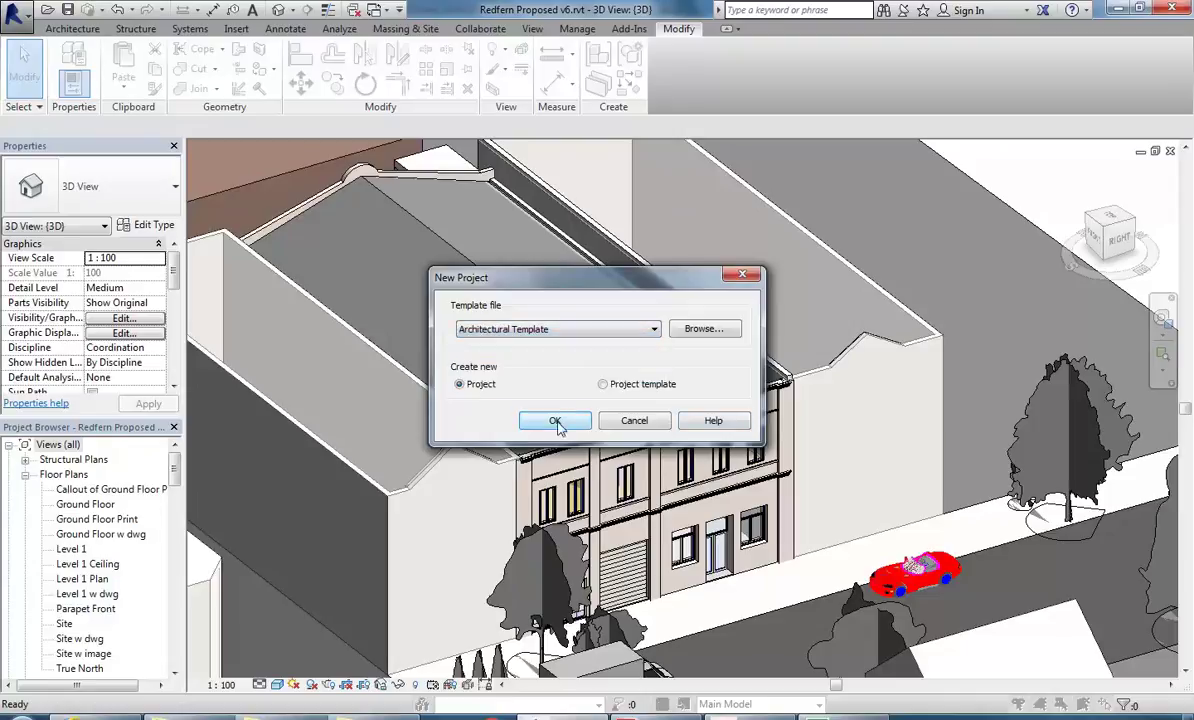
{"action": "left_click", "coordinate": [554, 421]}
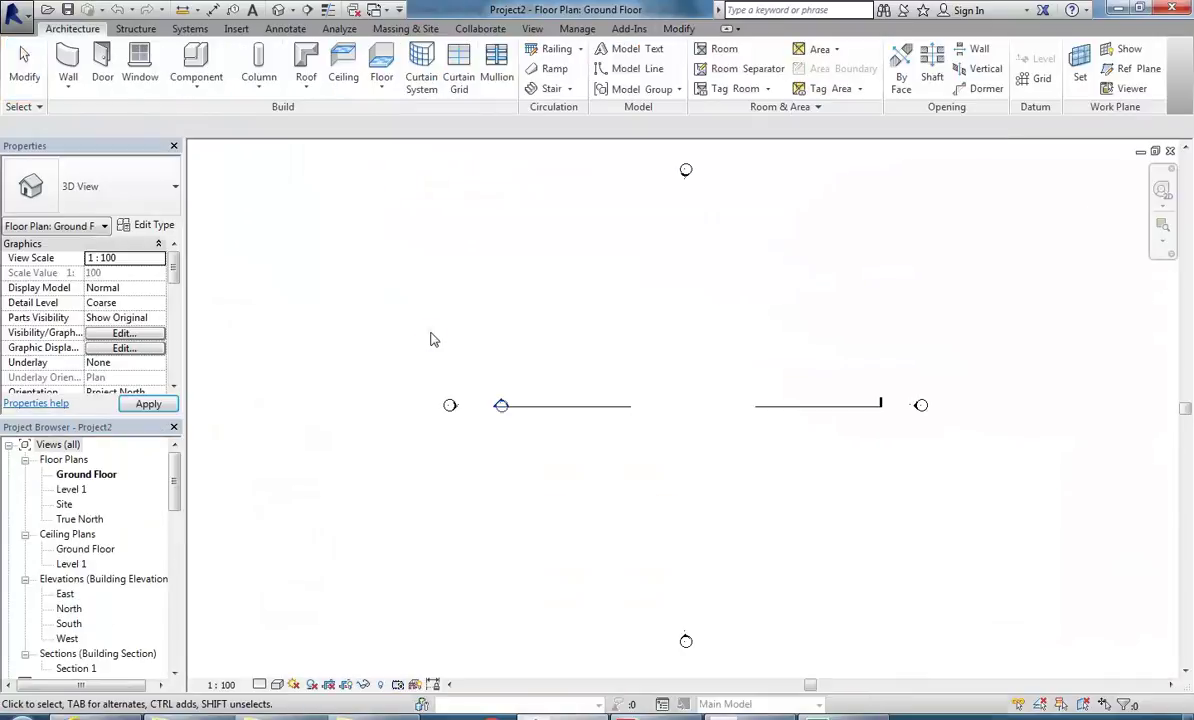
Step: Duplicate the Ground Floor plan view with detailing
{"action": "middle_click_drag", "start_coordinate": [619, 332], "coordinate": [581, 328]}
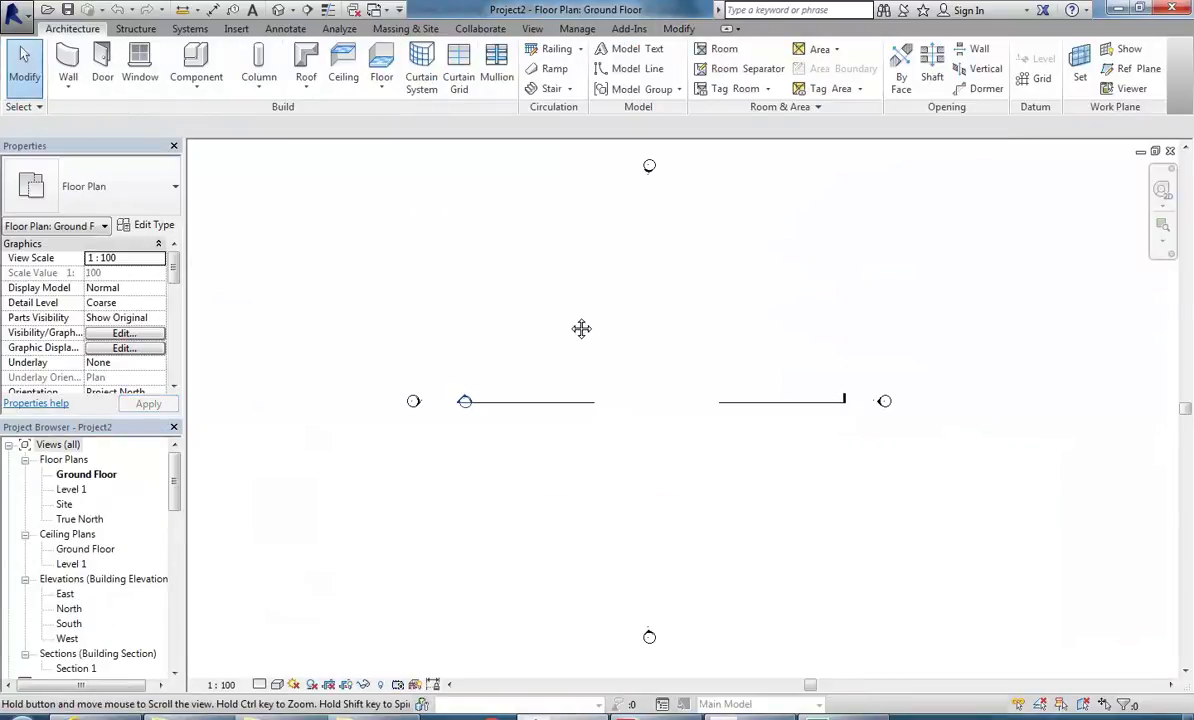
{"action": "right_click", "coordinate": [89, 474]}
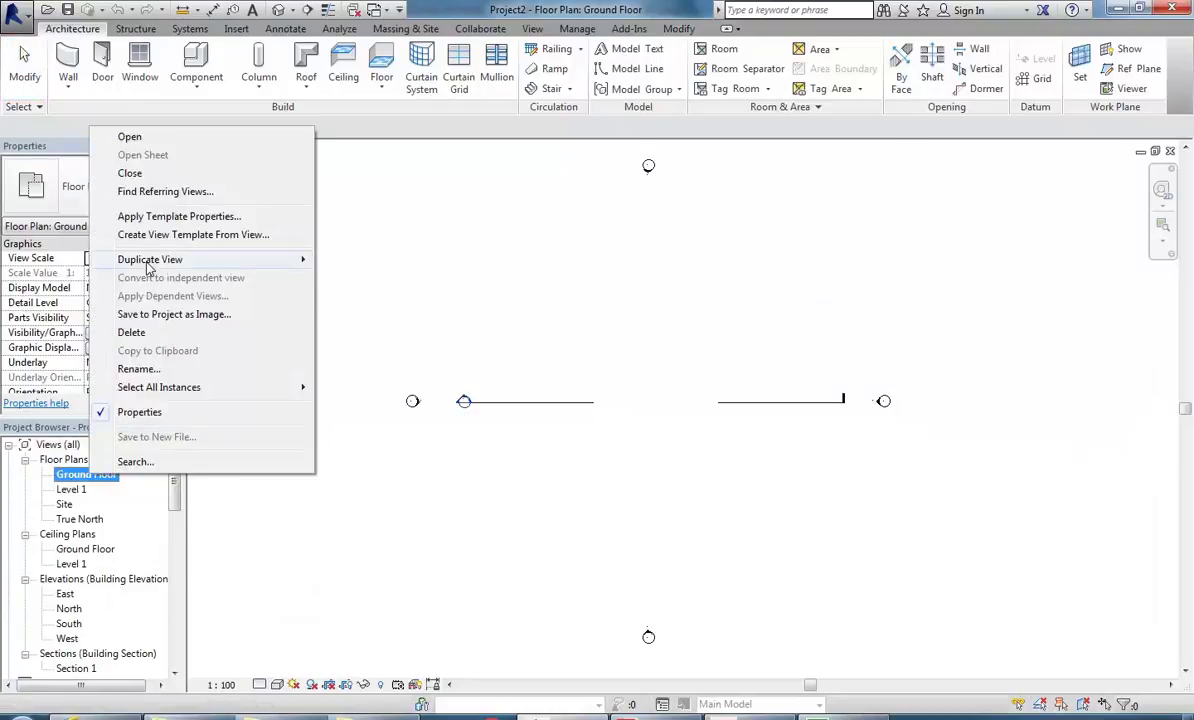
{"action": "mouse_move", "coordinate": [250, 259]}
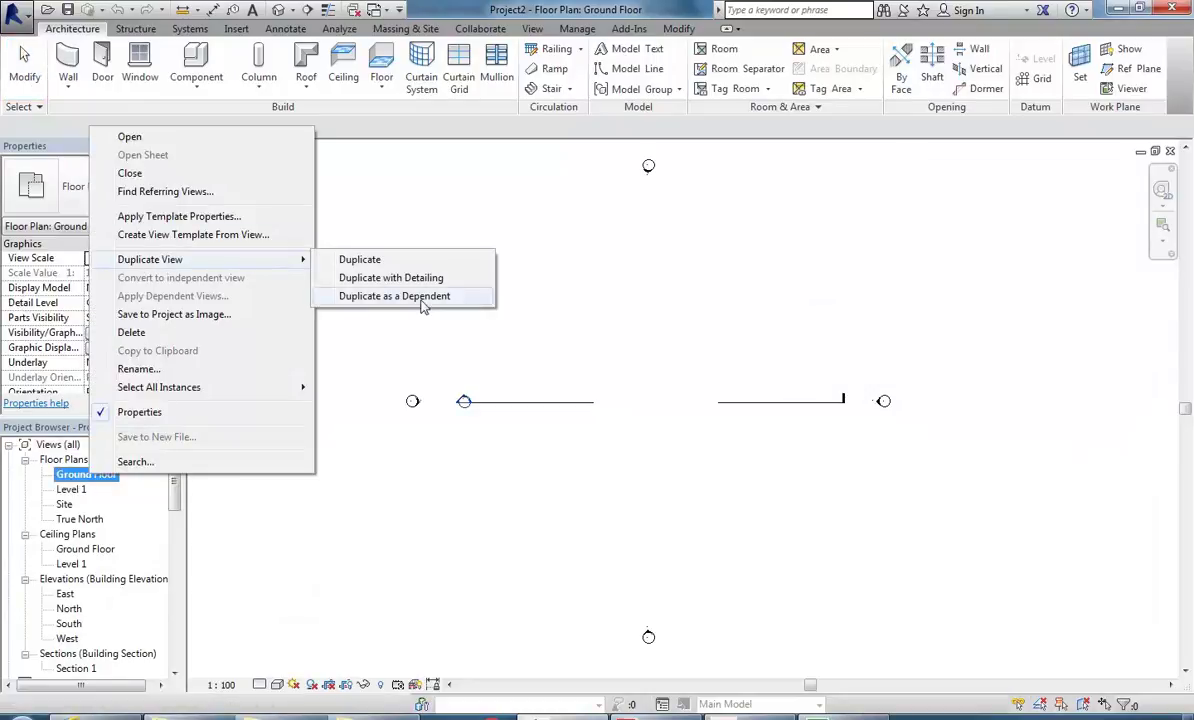
{"action": "left_click", "coordinate": [395, 277]}
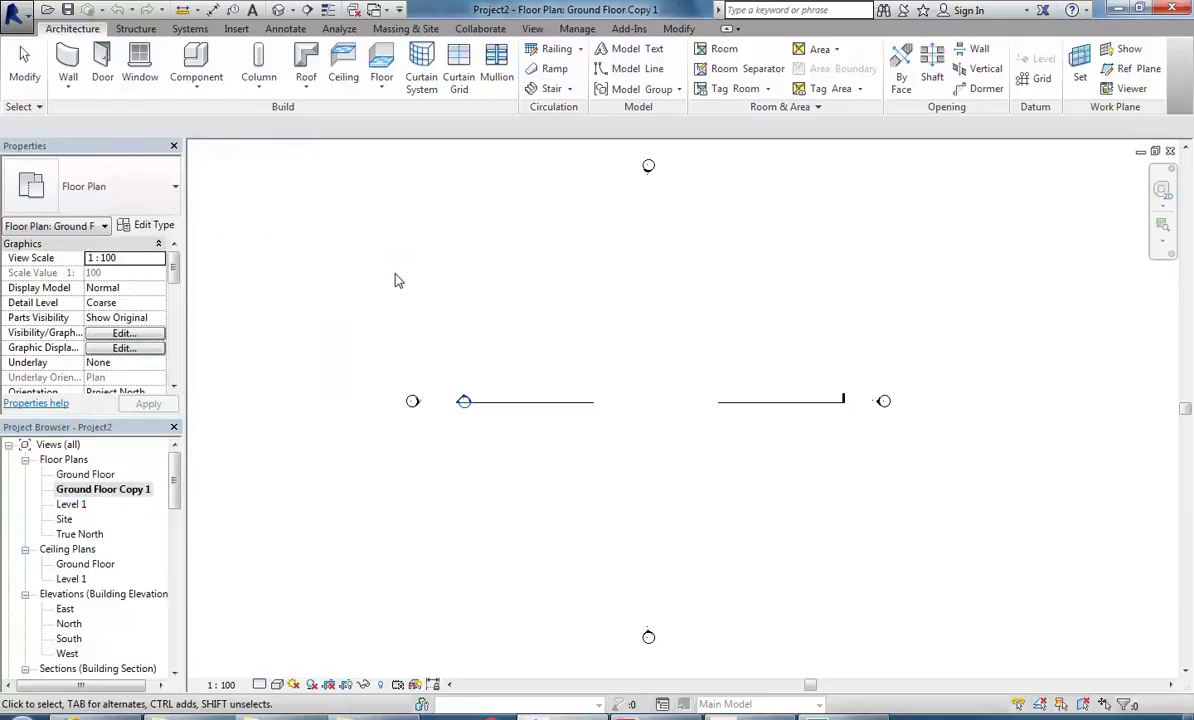
Step: Rename the duplicated Ground Floor plan view as "Ground Floor dwg"
{"action": "right_click", "coordinate": [103, 476]}
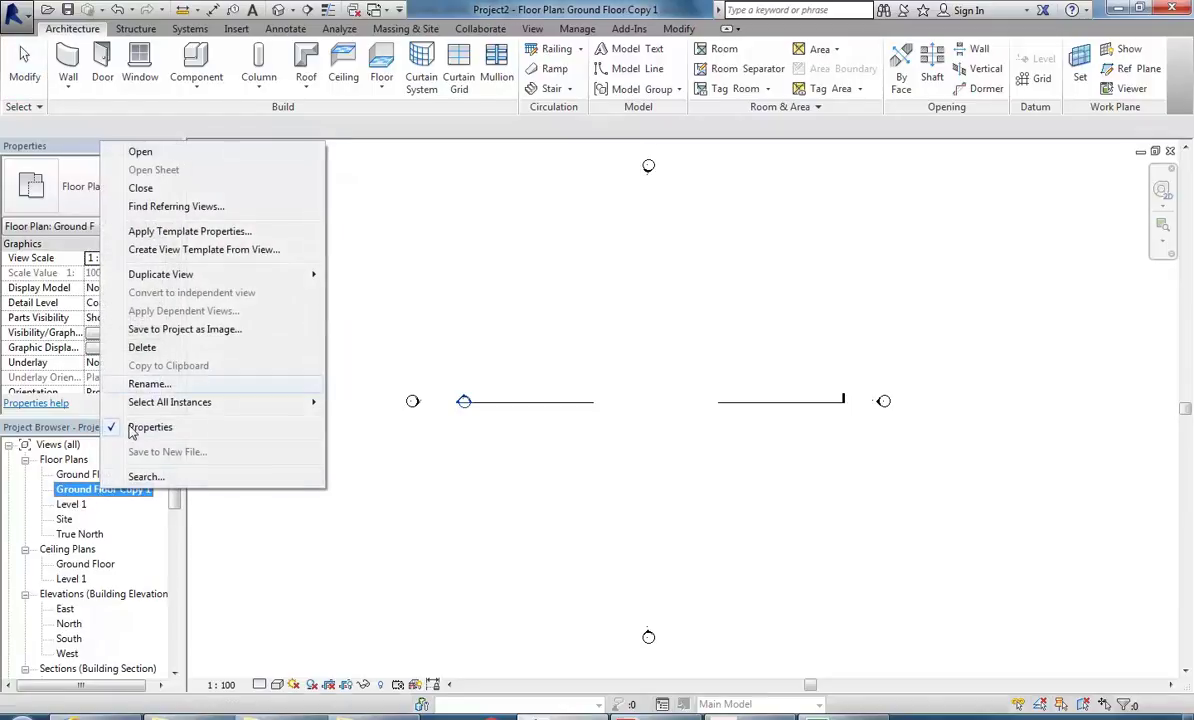
{"action": "left_click", "coordinate": [125, 376]}
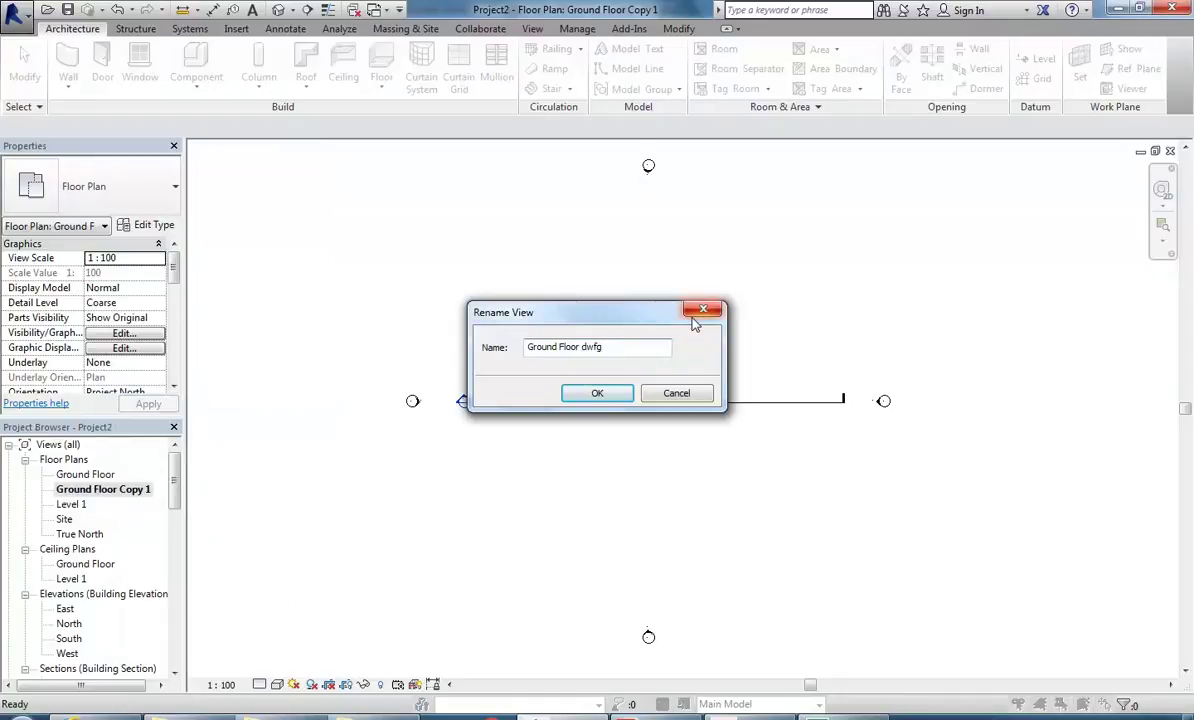
{"action": "type", "text": "Ground Floor dwg"}
{"action": "left_click", "coordinate": [597, 393]}
Step: Start linking a CAD file into the Ground Floor dwg view and browse to the George St folder
{"action": "left_click", "coordinate": [232, 30]}
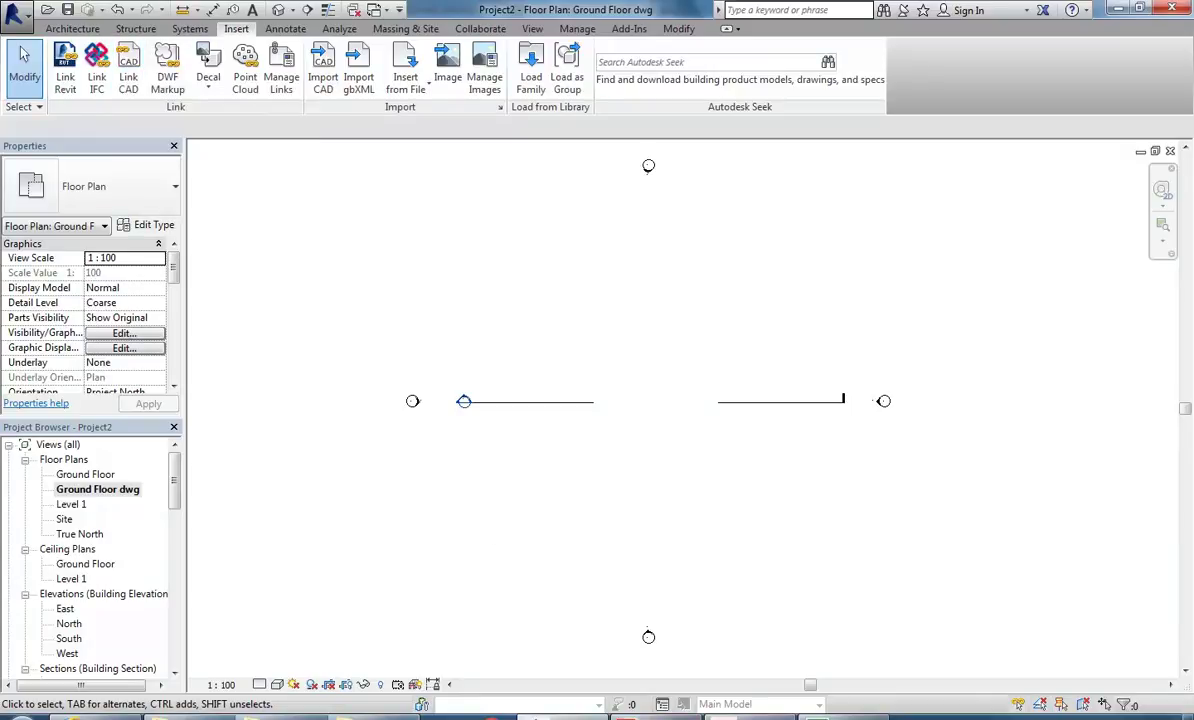
{"action": "mouse_move", "coordinate": [740, 716]}
{"action": "mouse_move", "coordinate": [762, 660]}
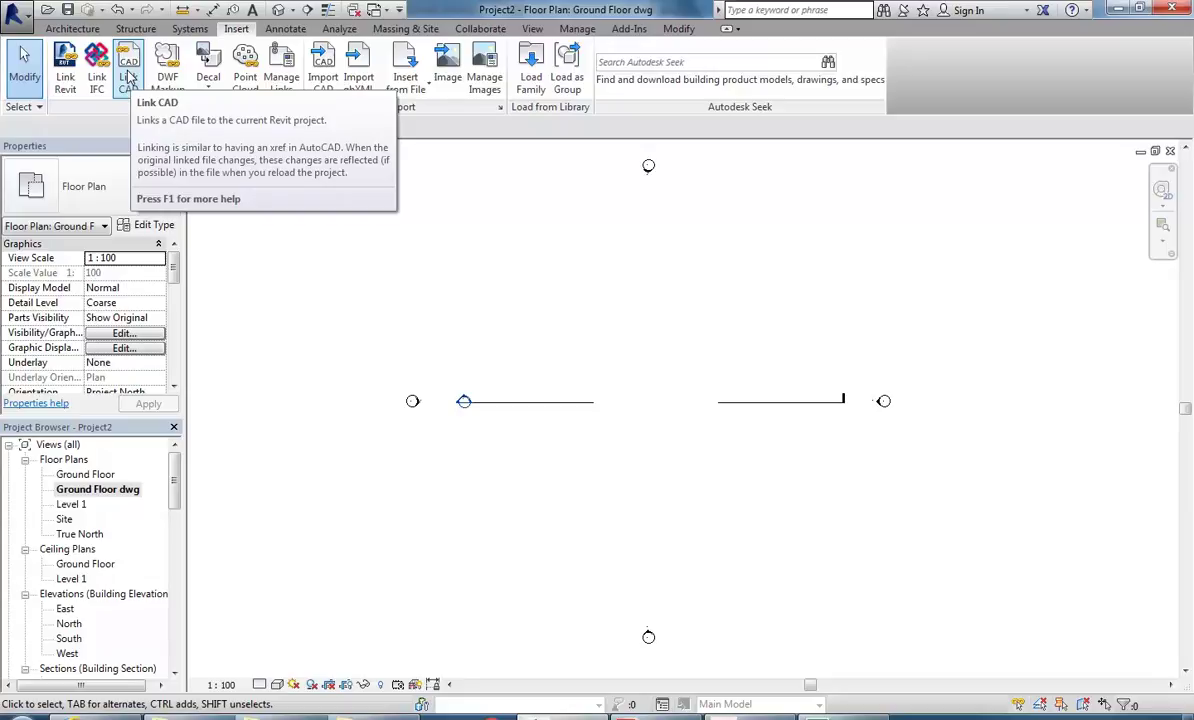
{"action": "left_click", "coordinate": [128, 80]}
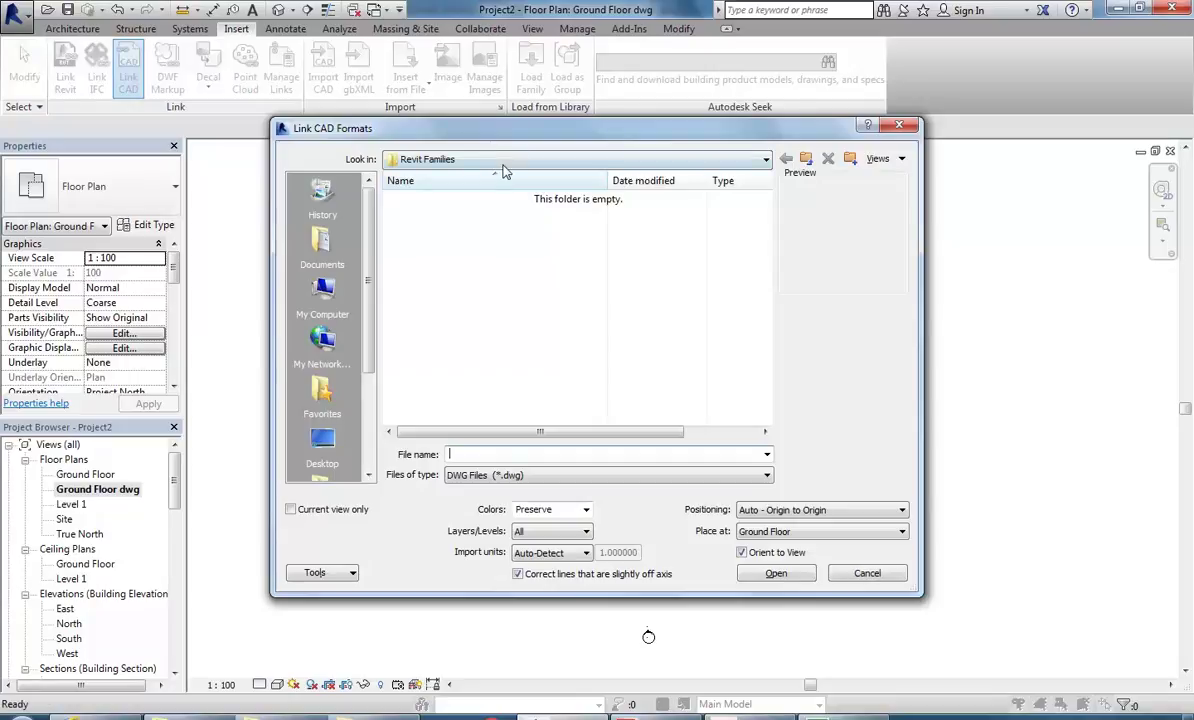
{"action": "left_click", "coordinate": [478, 160]}
{"action": "left_click", "coordinate": [430, 268]}
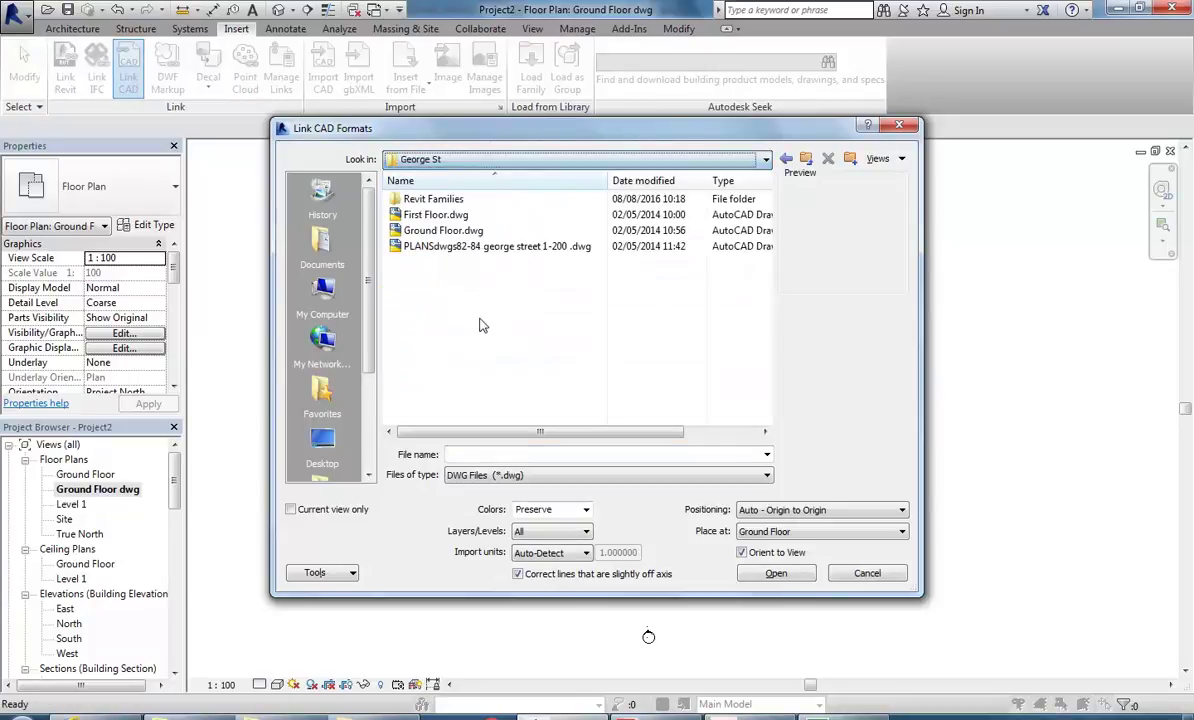
Step: Preview the drawings in the George St folder and select Ground Floor.dwg as the file to link
{"action": "left_click", "coordinate": [422, 246]}
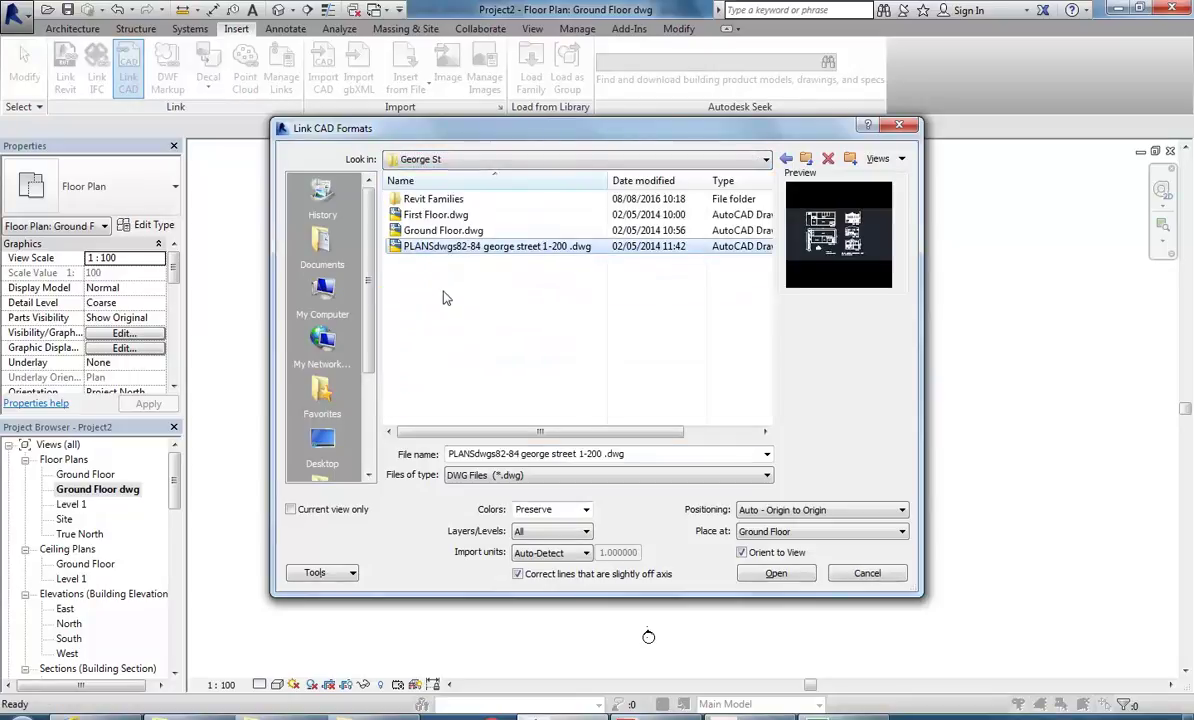
{"action": "left_click", "coordinate": [415, 230]}
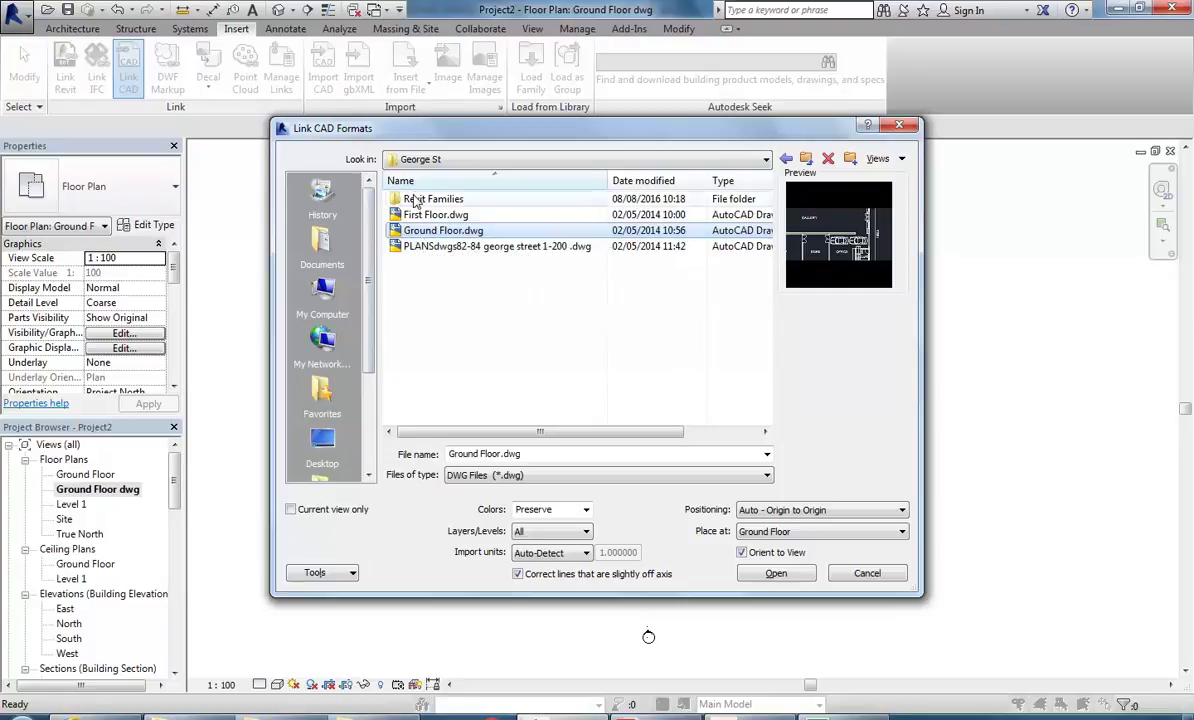
{"action": "left_click", "coordinate": [410, 218]}
{"action": "left_click", "coordinate": [412, 232]}
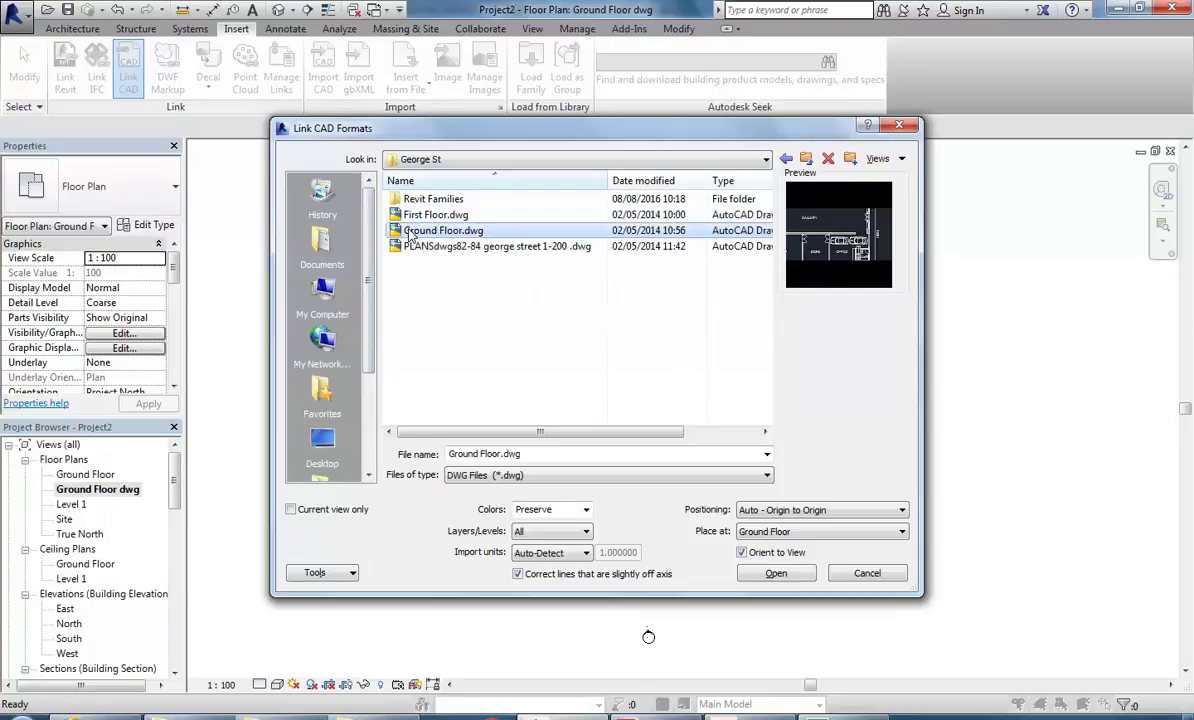
{"action": "left_click", "coordinate": [410, 216]}
{"action": "left_click", "coordinate": [412, 231]}
{"action": "left_click", "coordinate": [485, 349]}
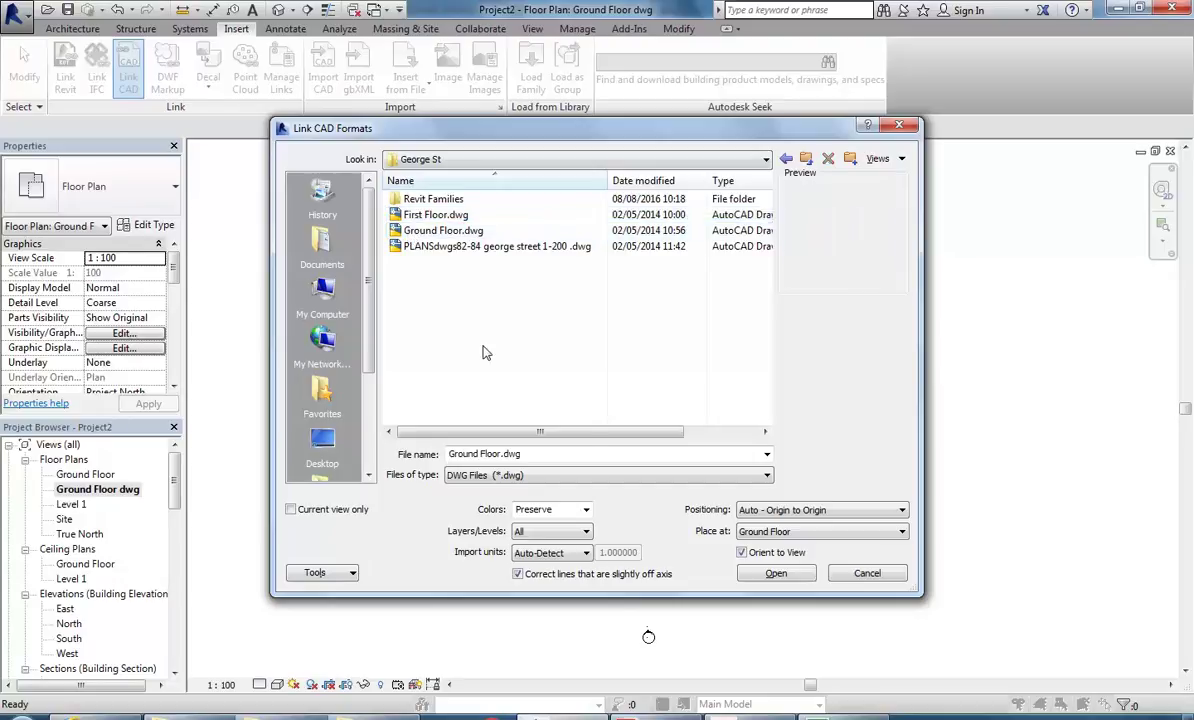
{"action": "left_click", "coordinate": [438, 230]}
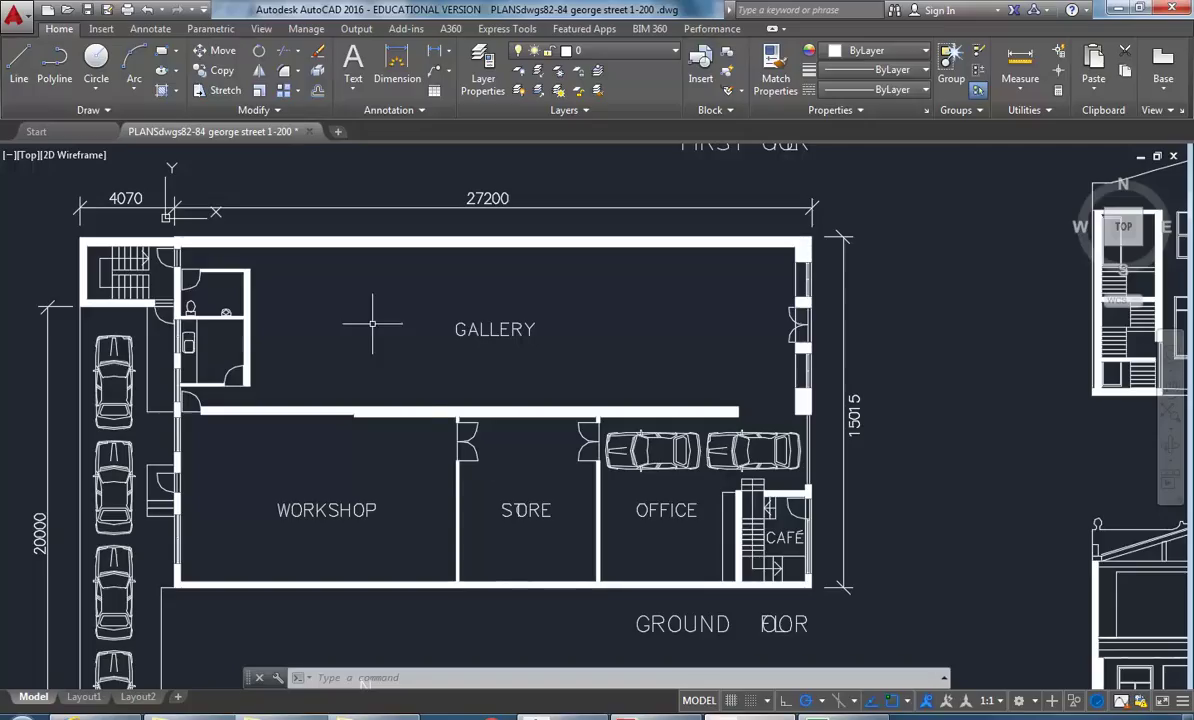
Step: Switch to AutoCAD, view the whole set of plans and elevations, and open Ground Floor.dwg
{"action": "scroll", "coordinate": [372, 323], "scroll_direction": "down", "scroll_amount": 4}
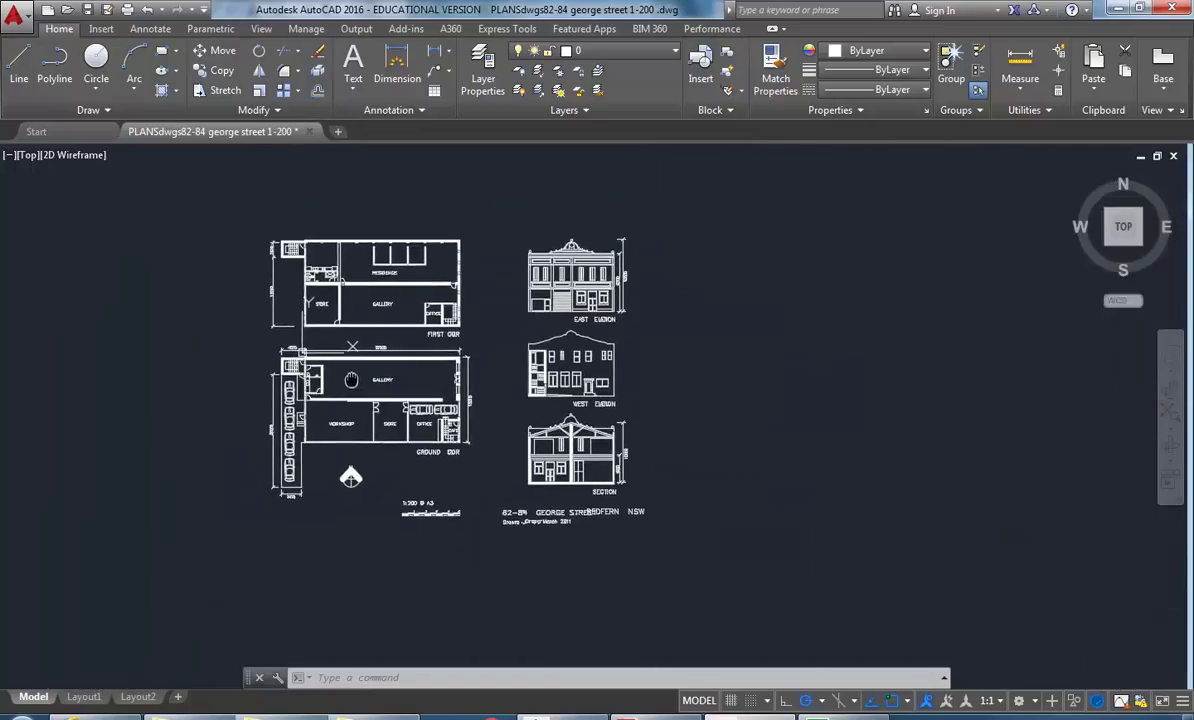
{"action": "scroll", "coordinate": [244, 284], "scroll_direction": "up", "scroll_amount": 2}
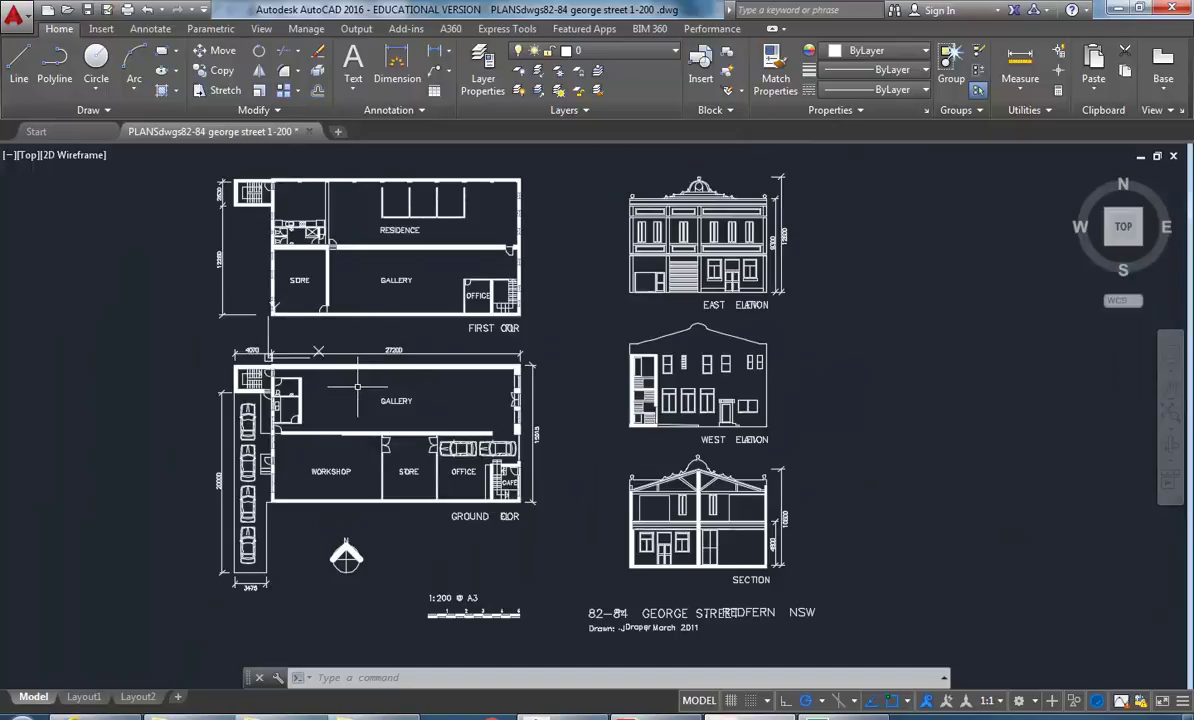
{"action": "middle_click_drag", "start_coordinate": [380, 420], "coordinate": [394, 442]}
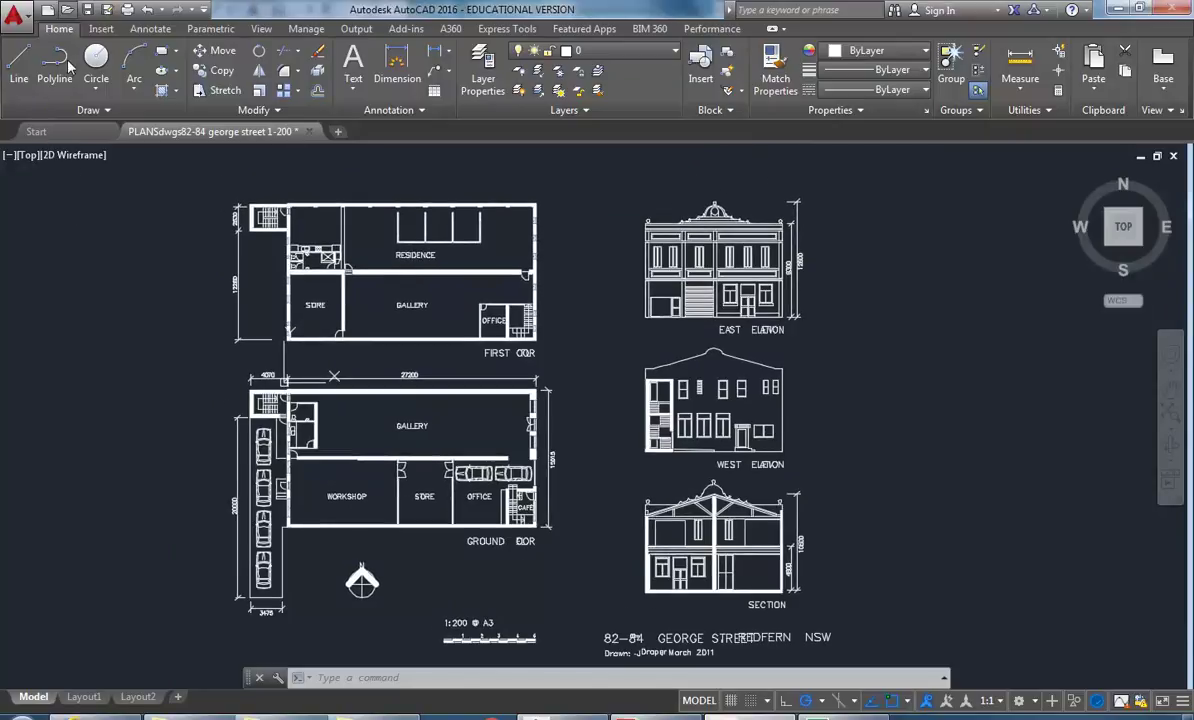
{"action": "left_click", "coordinate": [69, 11]}
{"action": "left_click", "coordinate": [345, 220]}
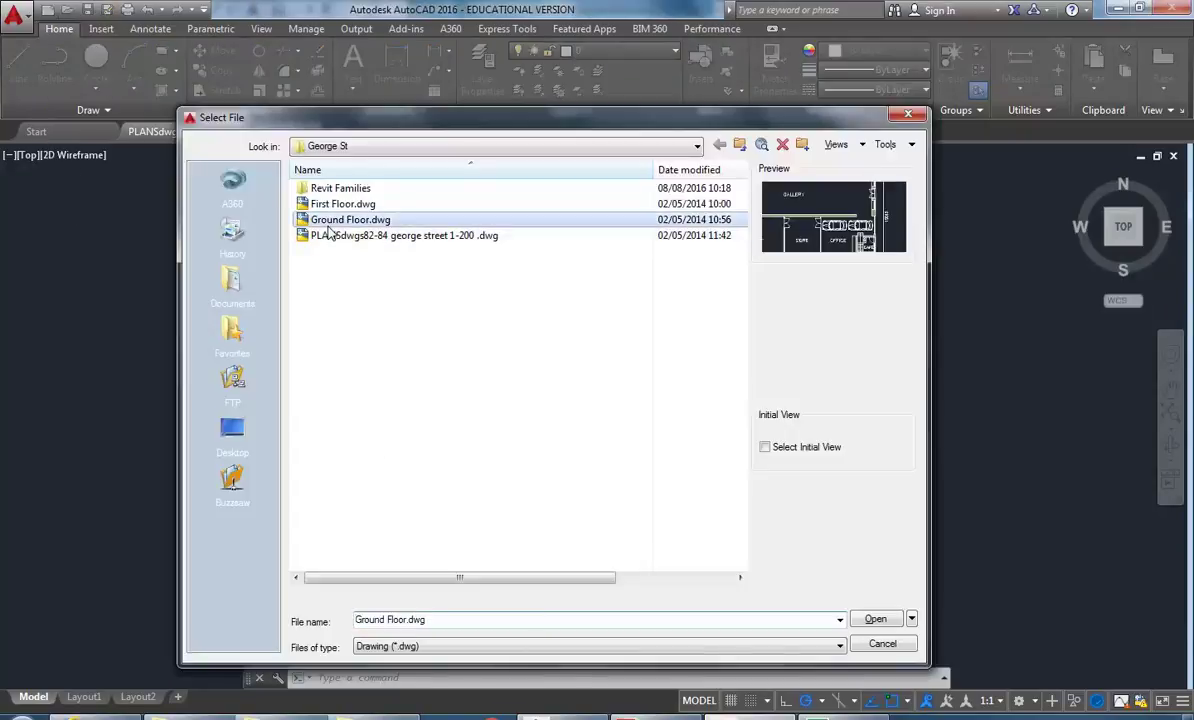
{"action": "left_click", "coordinate": [876, 620]}
Step: Examine the separate ground floor drawing, from the office and café area out to the full plan
{"action": "scroll", "coordinate": [472, 376], "scroll_direction": "down", "scroll_amount": 5}
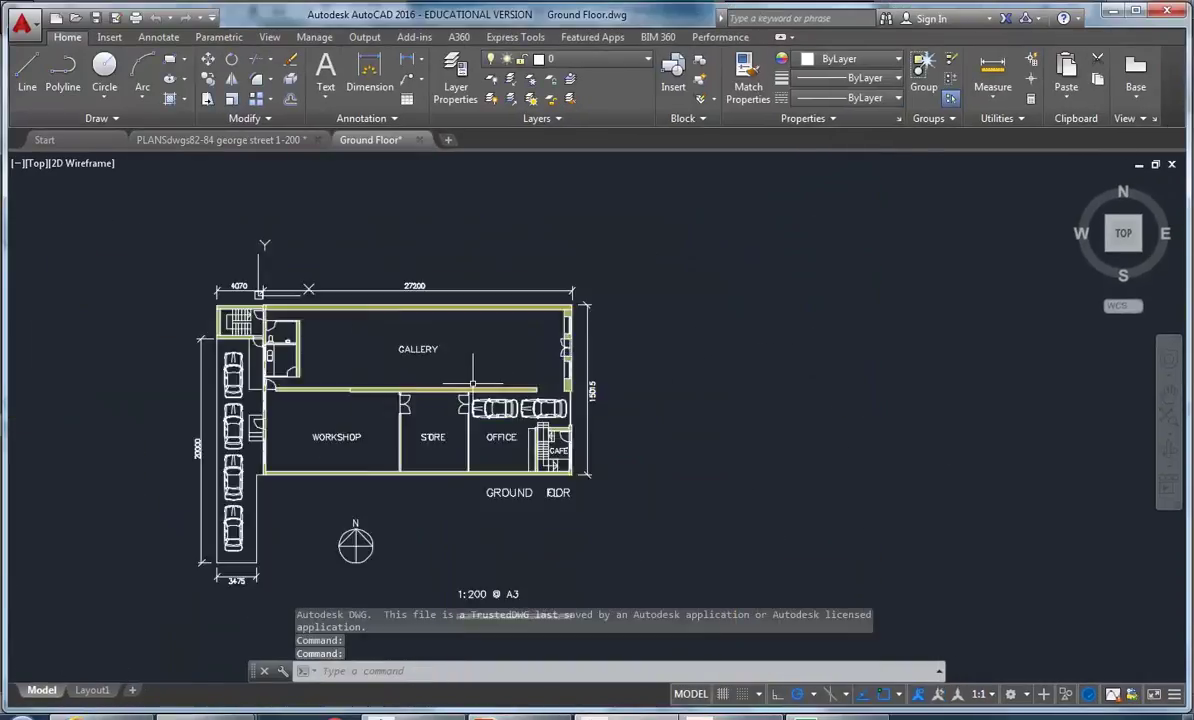
{"action": "scroll", "coordinate": [440, 413], "scroll_direction": "up", "scroll_amount": 2}
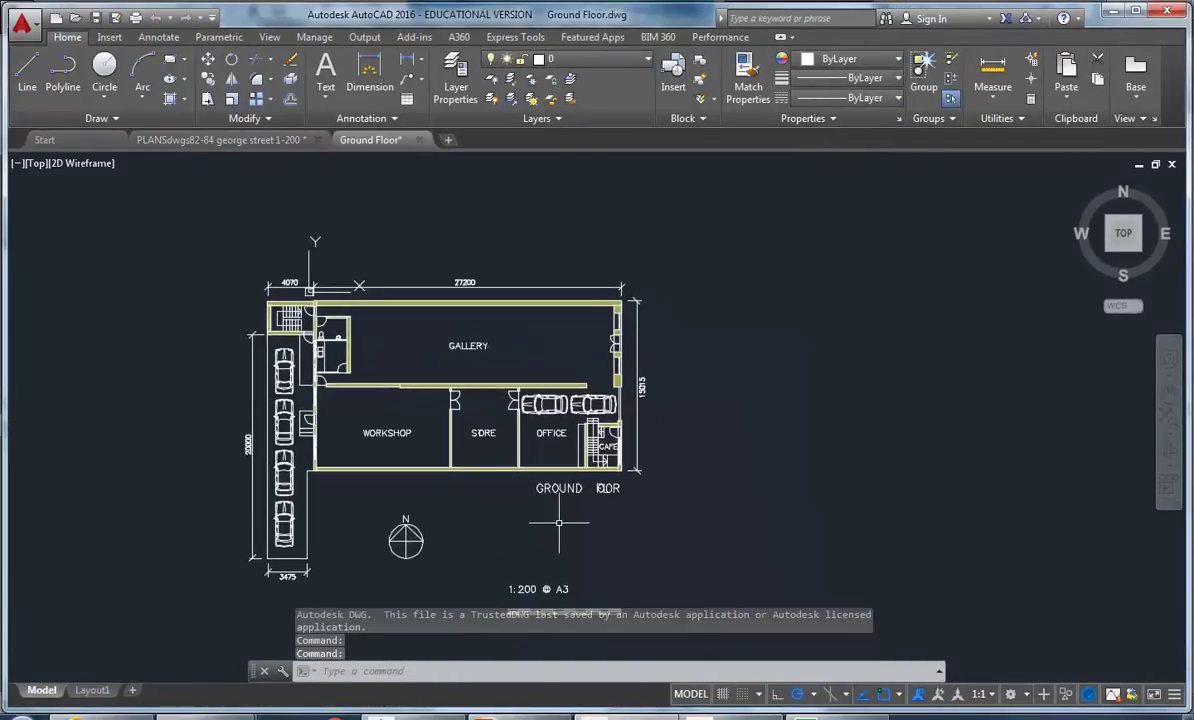
{"action": "scroll", "coordinate": [568, 405], "scroll_direction": "up", "scroll_amount": 4}
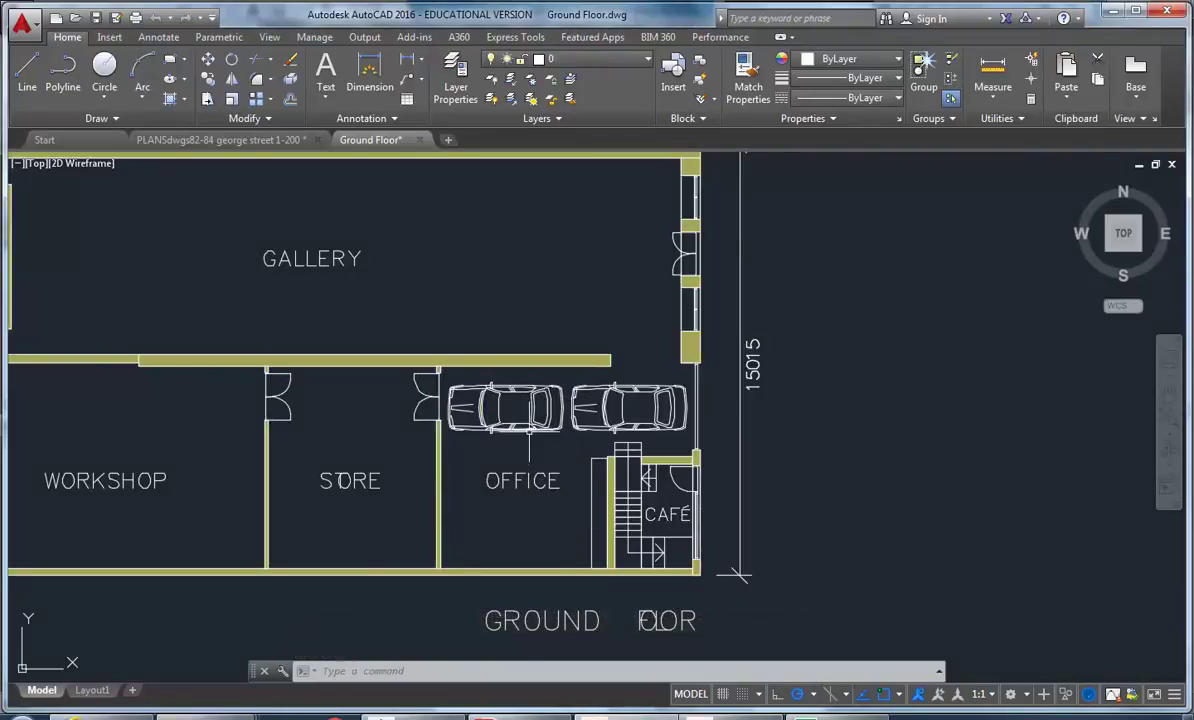
{"action": "scroll", "coordinate": [523, 456], "scroll_direction": "down", "scroll_amount": 5}
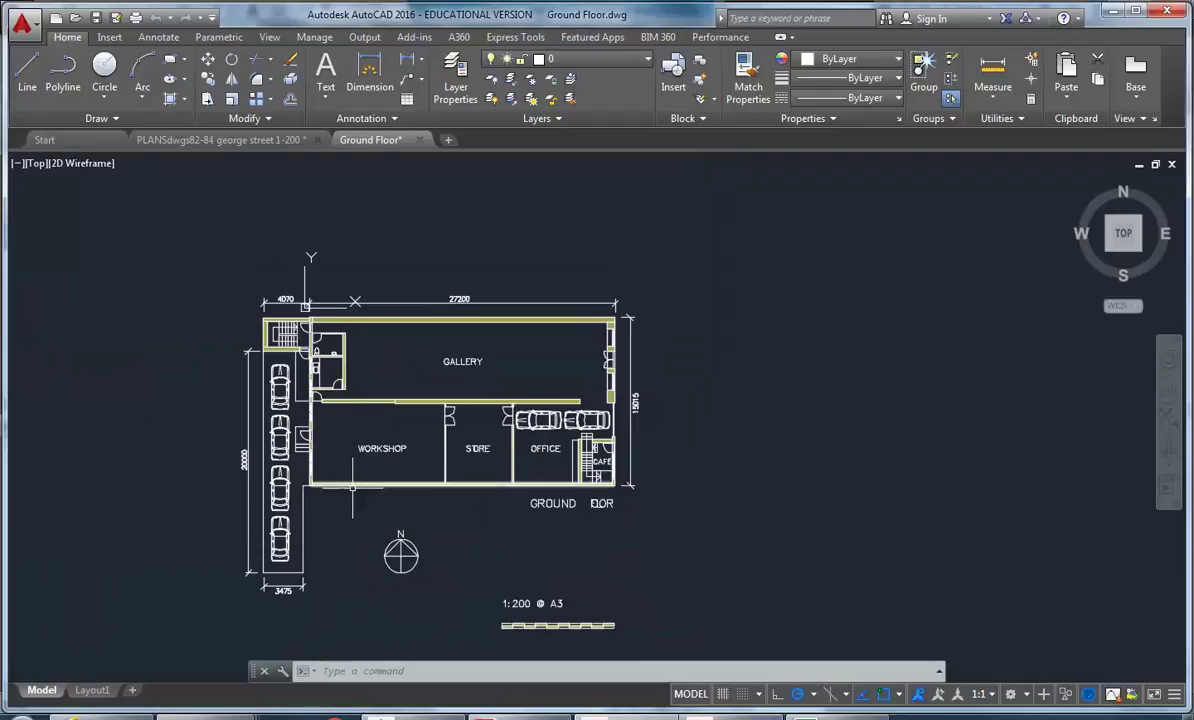
{"action": "middle_click_drag", "start_coordinate": [349, 483], "coordinate": [336, 476]}
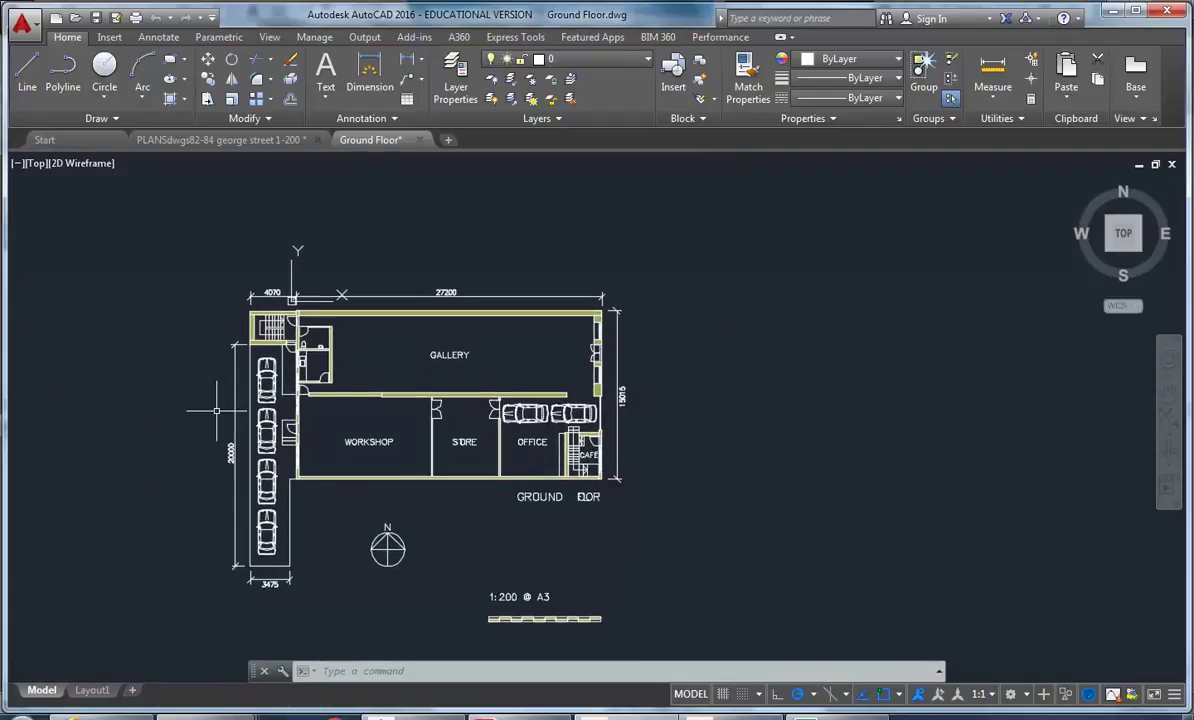
Step: Compare the combined George Street plans drawing with the separate Ground Floor drawing
{"action": "left_click", "coordinate": [224, 141]}
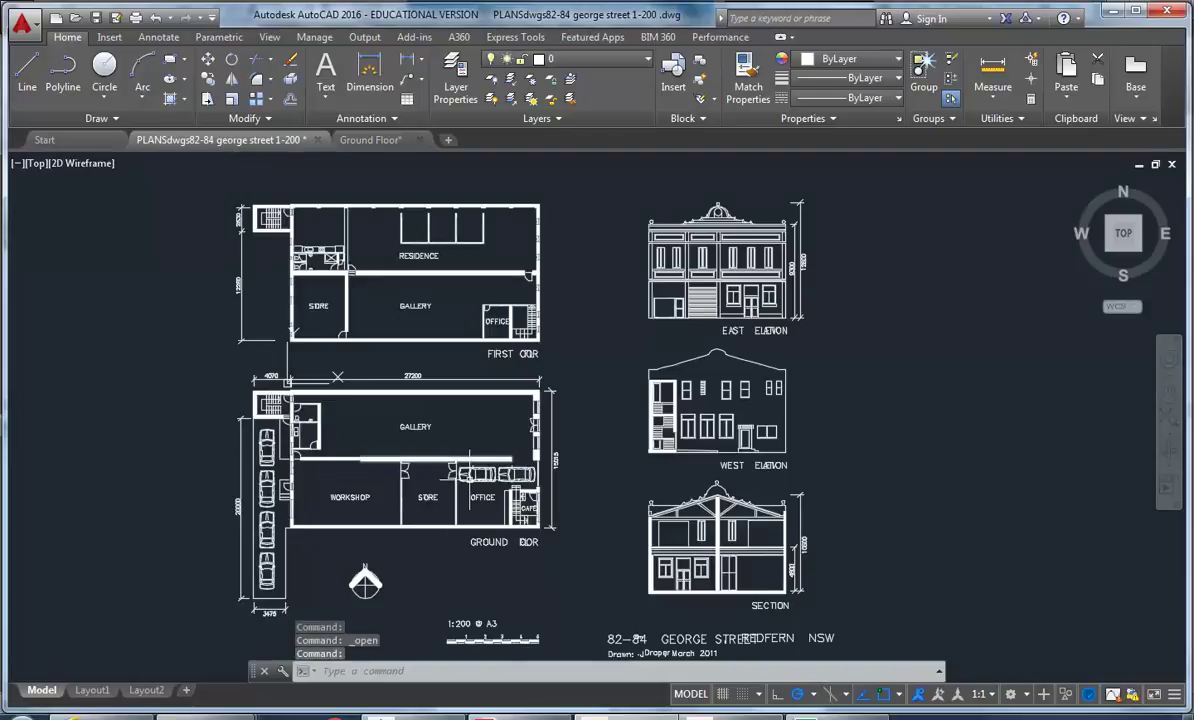
{"action": "scroll", "coordinate": [475, 488], "scroll_direction": "up", "scroll_amount": 3}
{"action": "scroll", "coordinate": [440, 480], "scroll_direction": "down", "scroll_amount": 3}
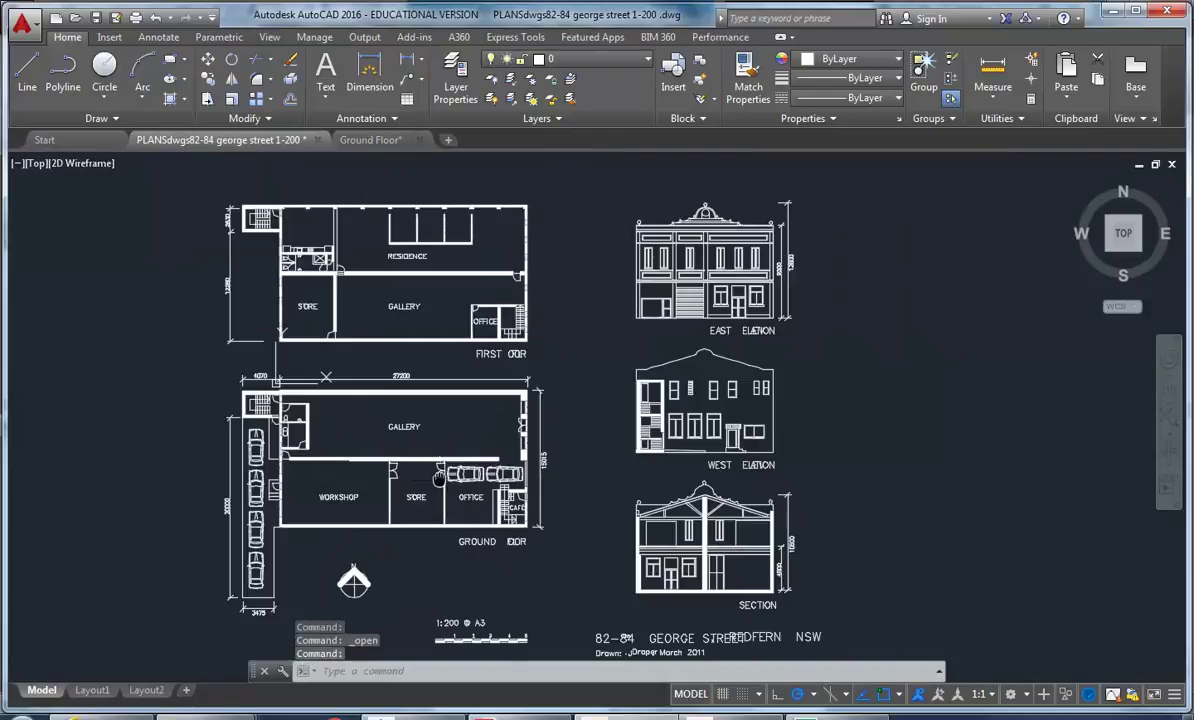
{"action": "left_click", "coordinate": [370, 140]}
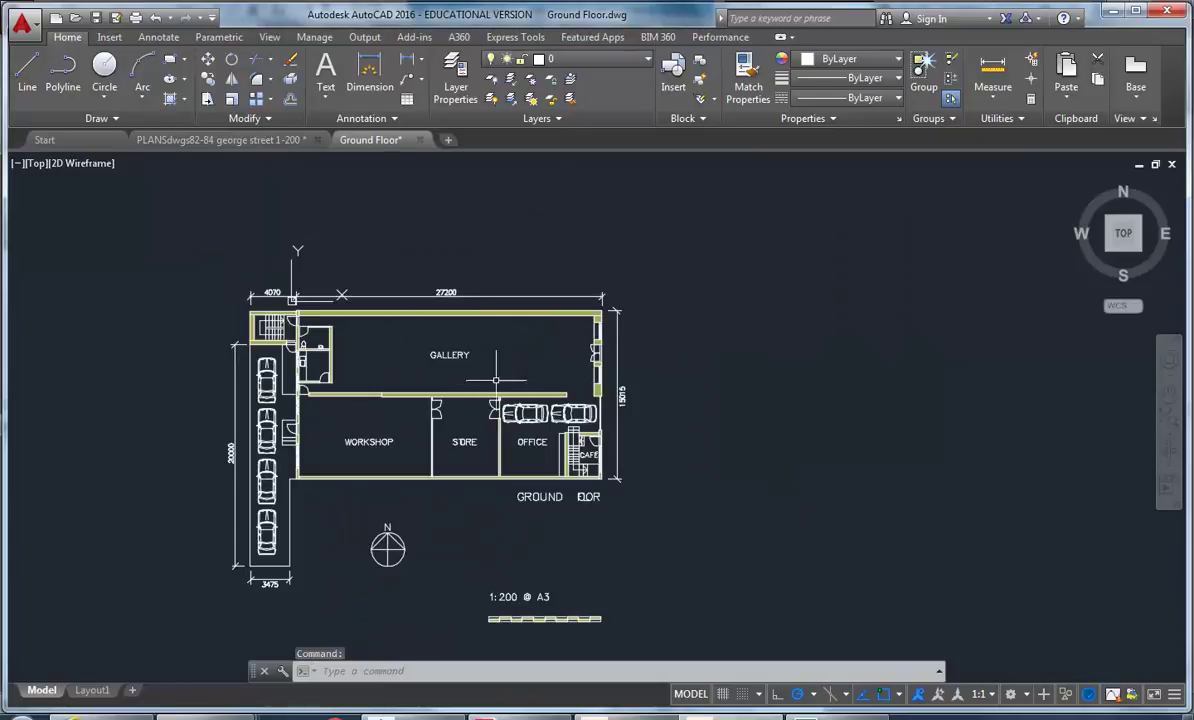
{"action": "key", "text": "Escape"}
{"action": "middle_click_drag", "start_coordinate": [479, 394], "coordinate": [465, 392]}
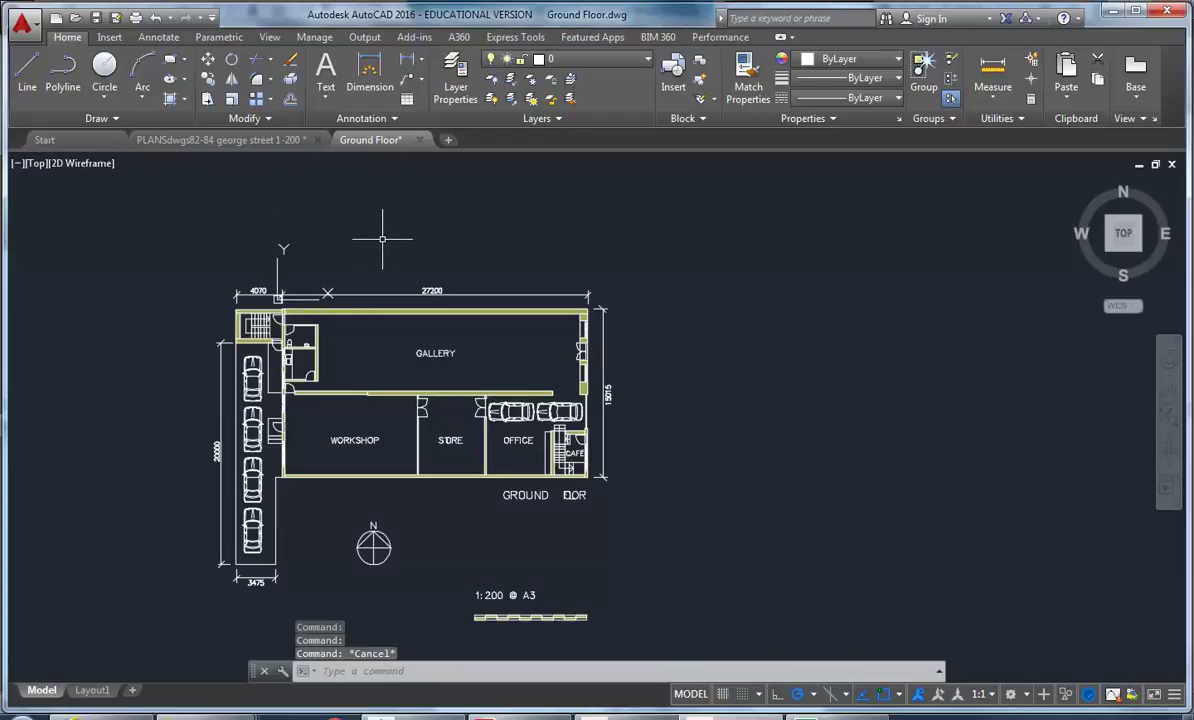
{"action": "left_click", "coordinate": [220, 140]}
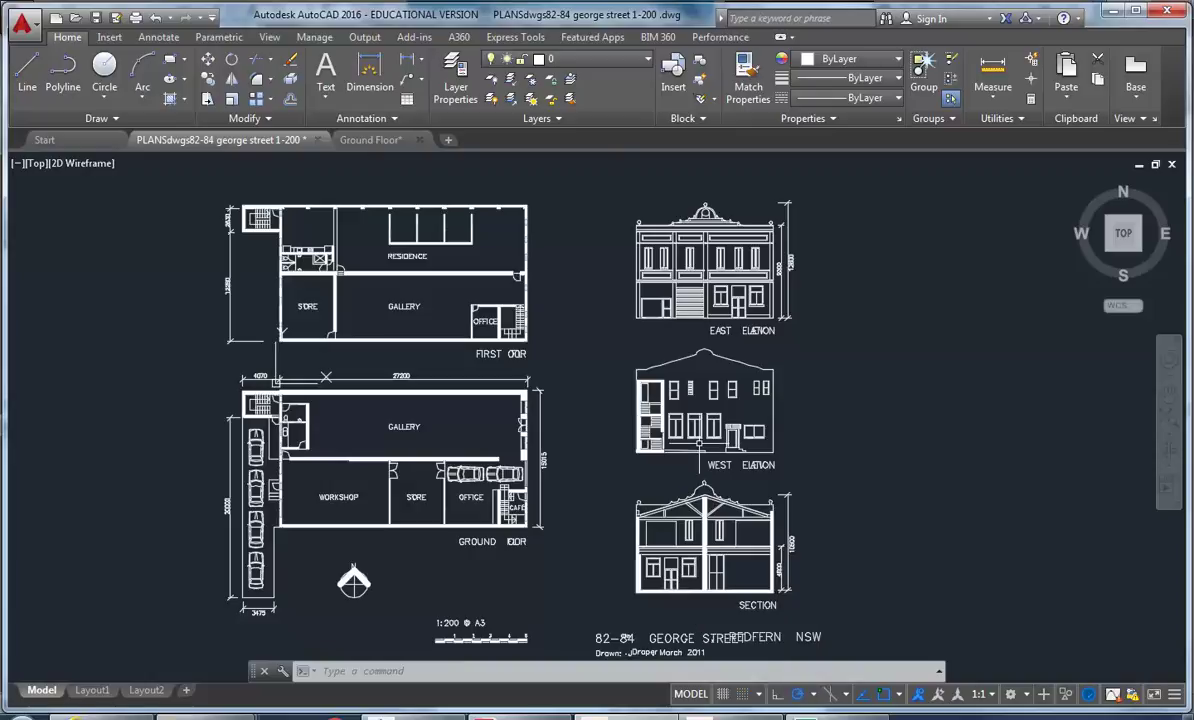
Step: Switch back to Revit and set the CAD link to the current view only with Black and White colors
{"action": "key", "text": "alt+Tab"}
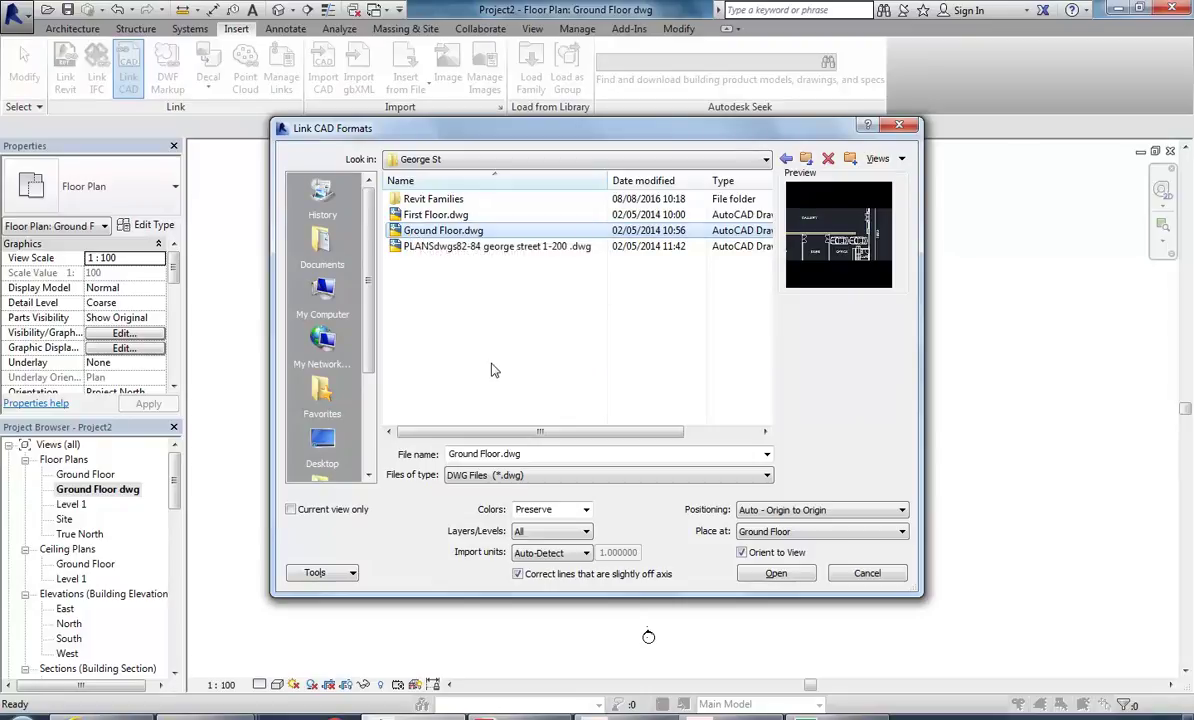
{"action": "left_click", "coordinate": [291, 509]}
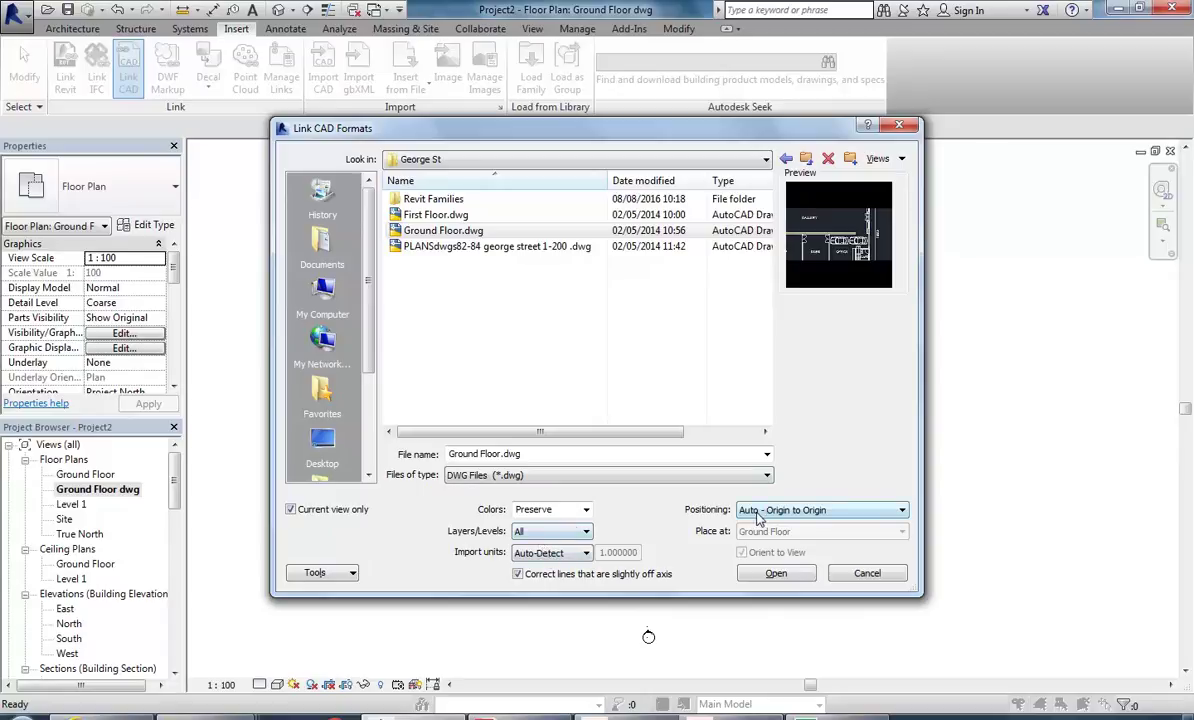
{"action": "left_click", "coordinate": [566, 510]}
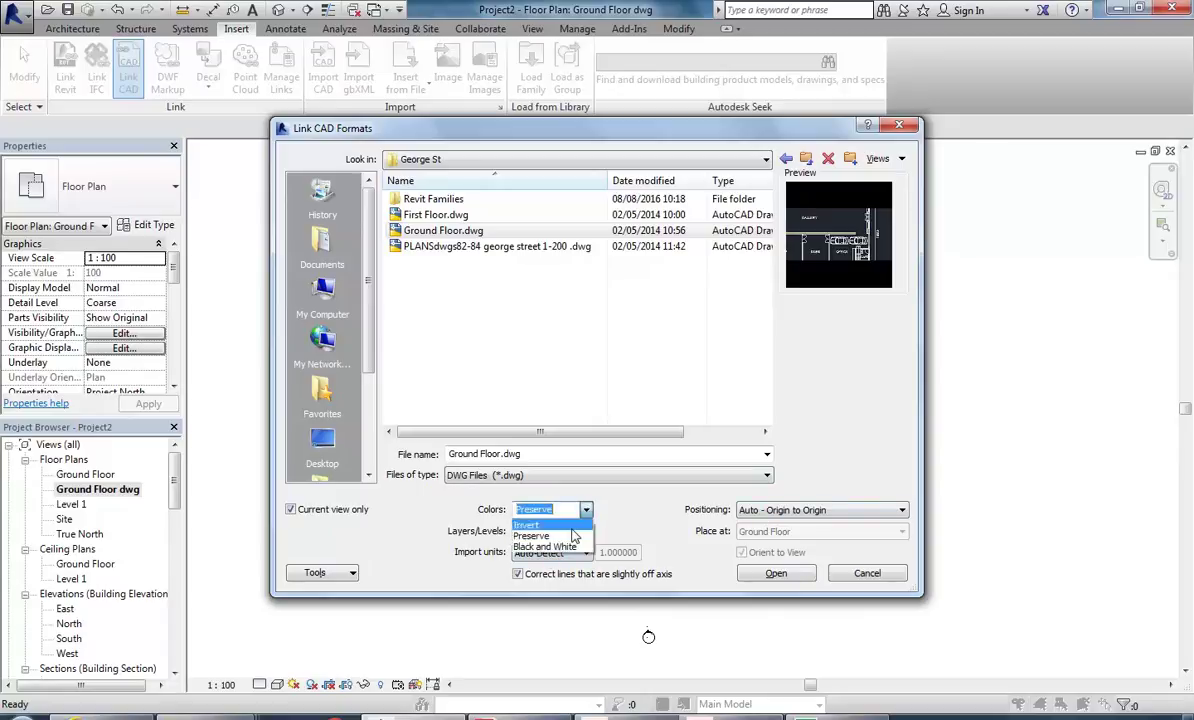
{"action": "left_click", "coordinate": [545, 555]}
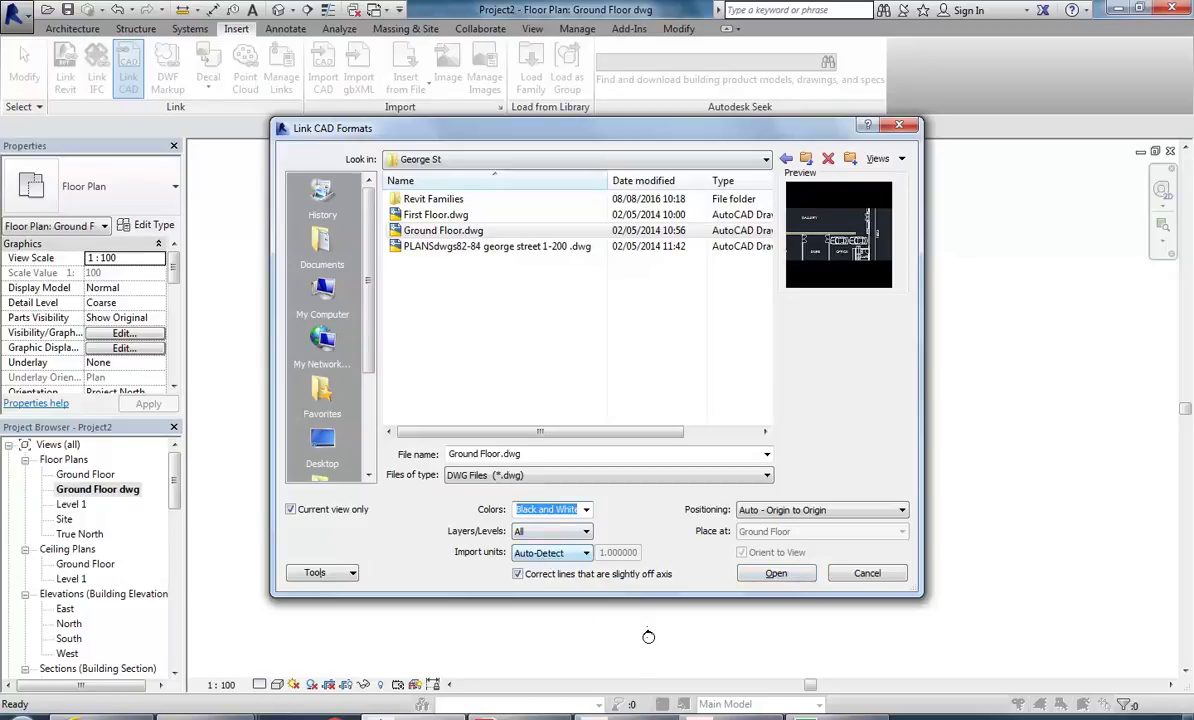
Step: Set the CAD link's import units to millimeter and its positioning to Manual - Origin
{"action": "left_click", "coordinate": [567, 556]}
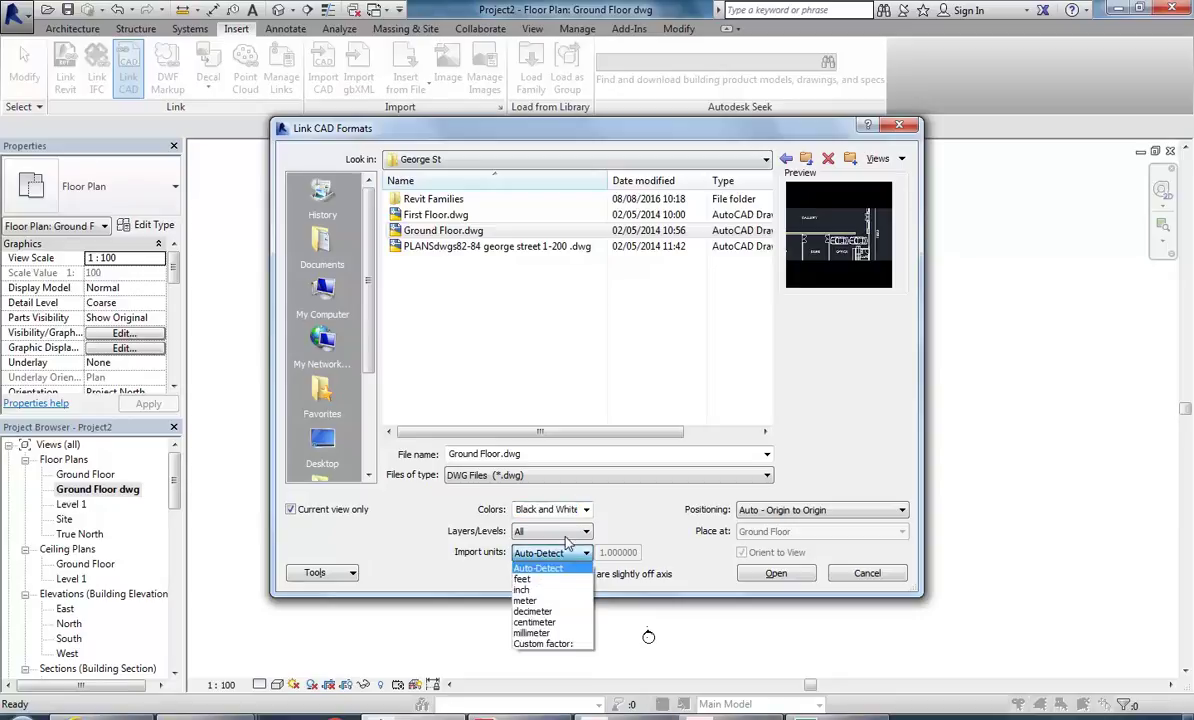
{"action": "left_click", "coordinate": [541, 634]}
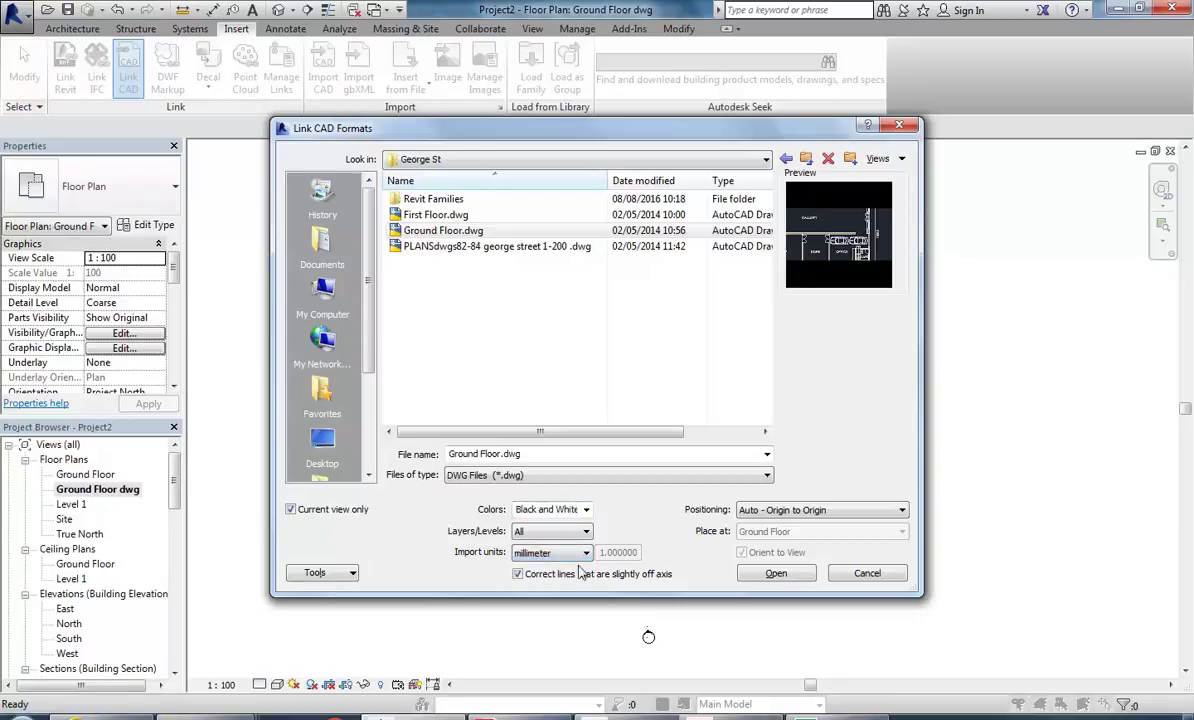
{"action": "left_click", "coordinate": [535, 556]}
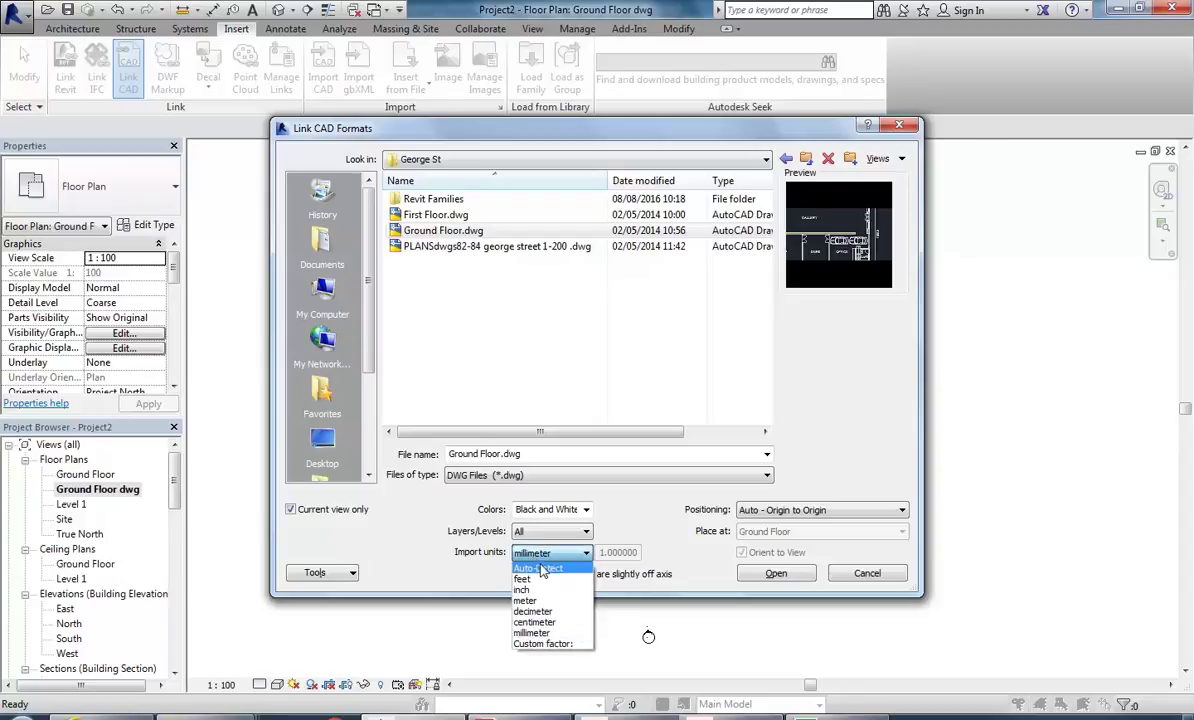
{"action": "left_click", "coordinate": [546, 553]}
{"action": "left_click", "coordinate": [546, 553]}
{"action": "left_click", "coordinate": [503, 557]}
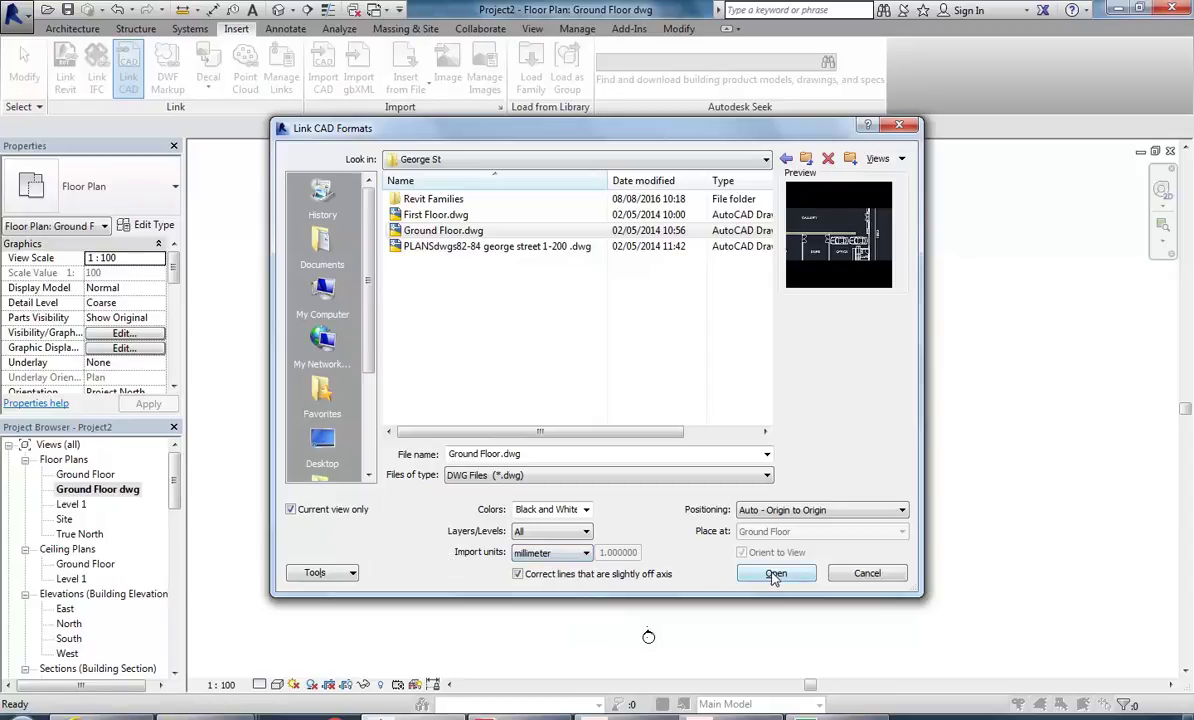
{"action": "left_click", "coordinate": [838, 511]}
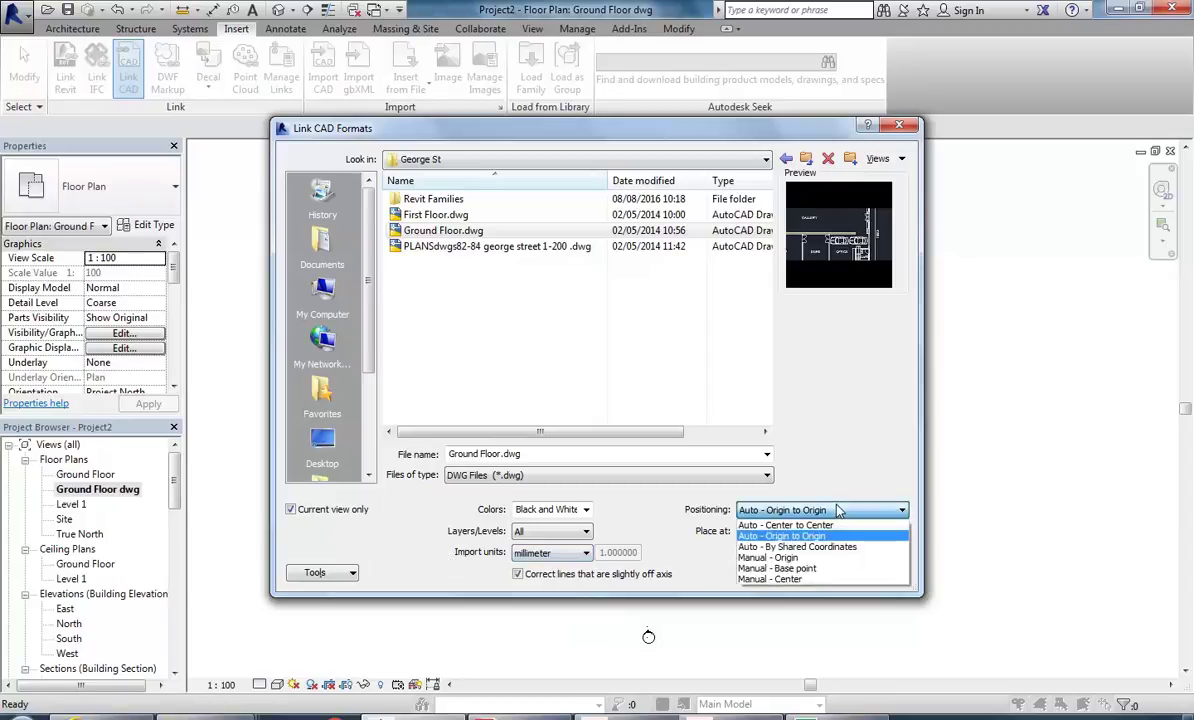
{"action": "left_click", "coordinate": [800, 558]}
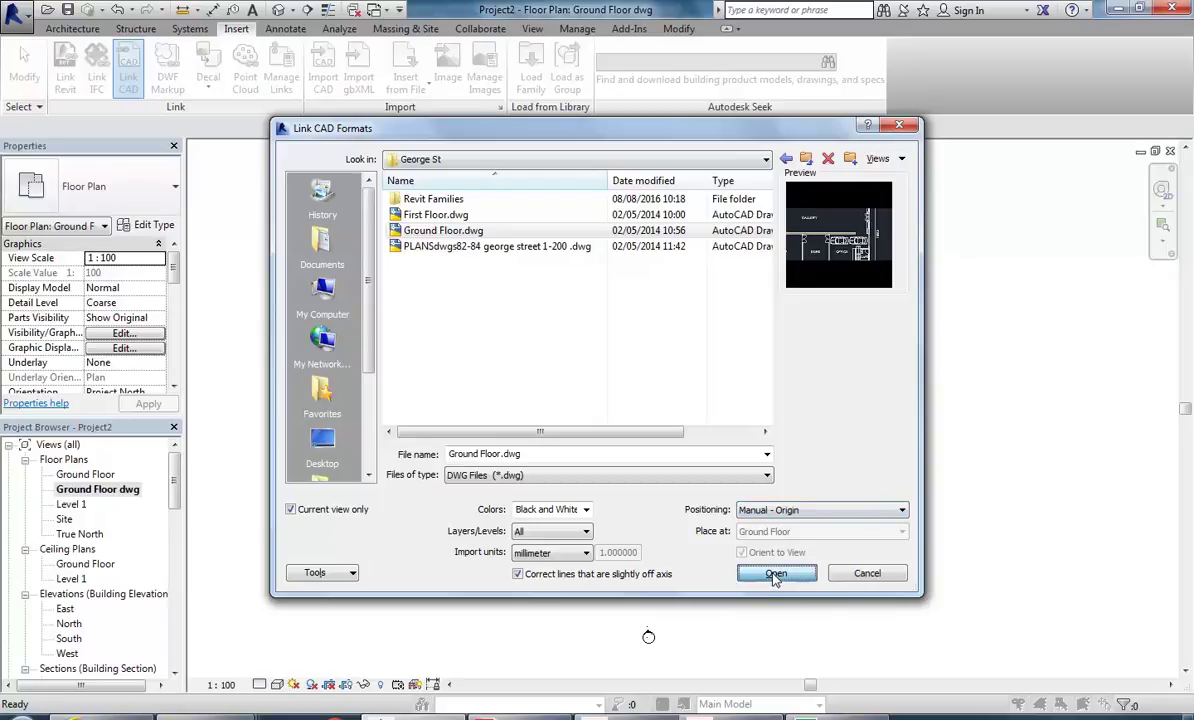
Step: Link Ground Floor.dwg into the Ground Floor dwg plan and place it between the elevation markers
{"action": "left_click", "coordinate": [776, 574]}
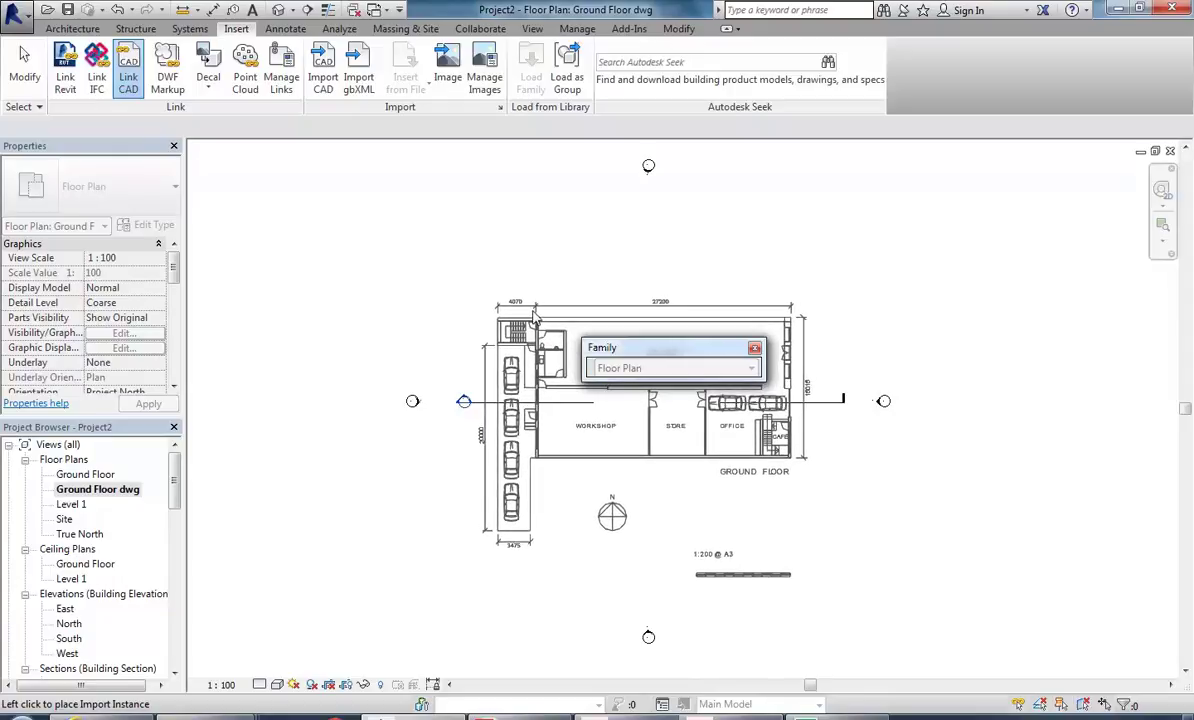
{"action": "left_click", "coordinate": [536, 314]}
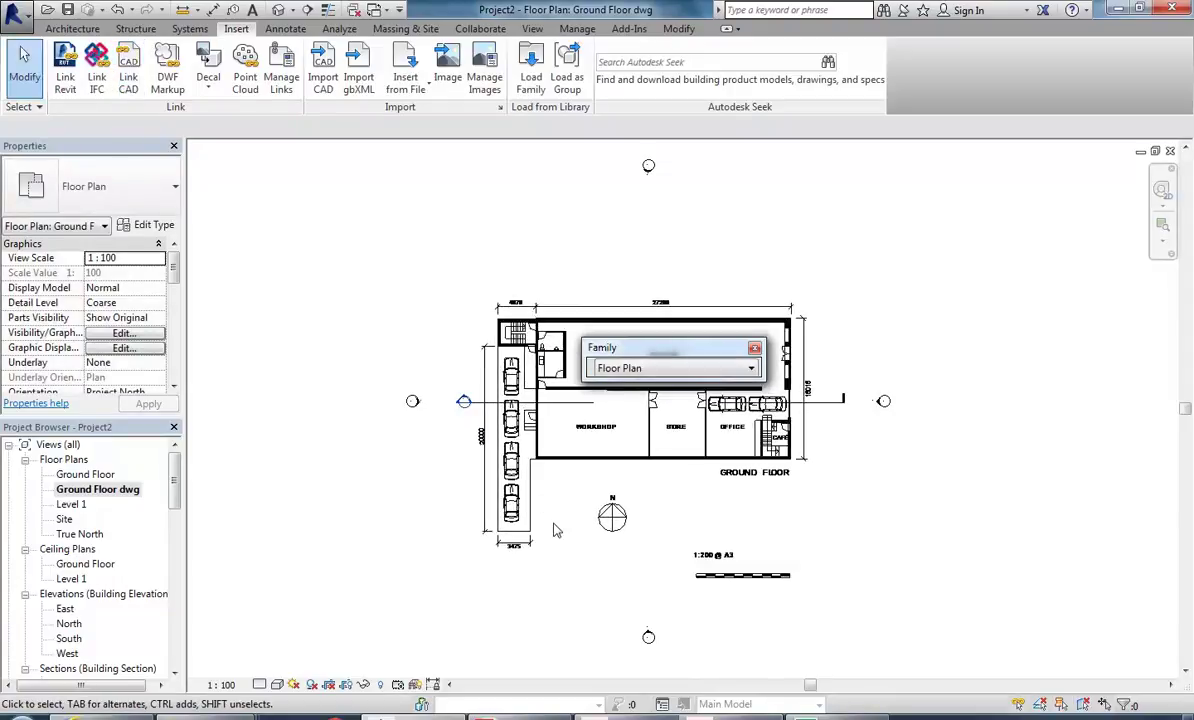
{"action": "left_click", "coordinate": [477, 226]}
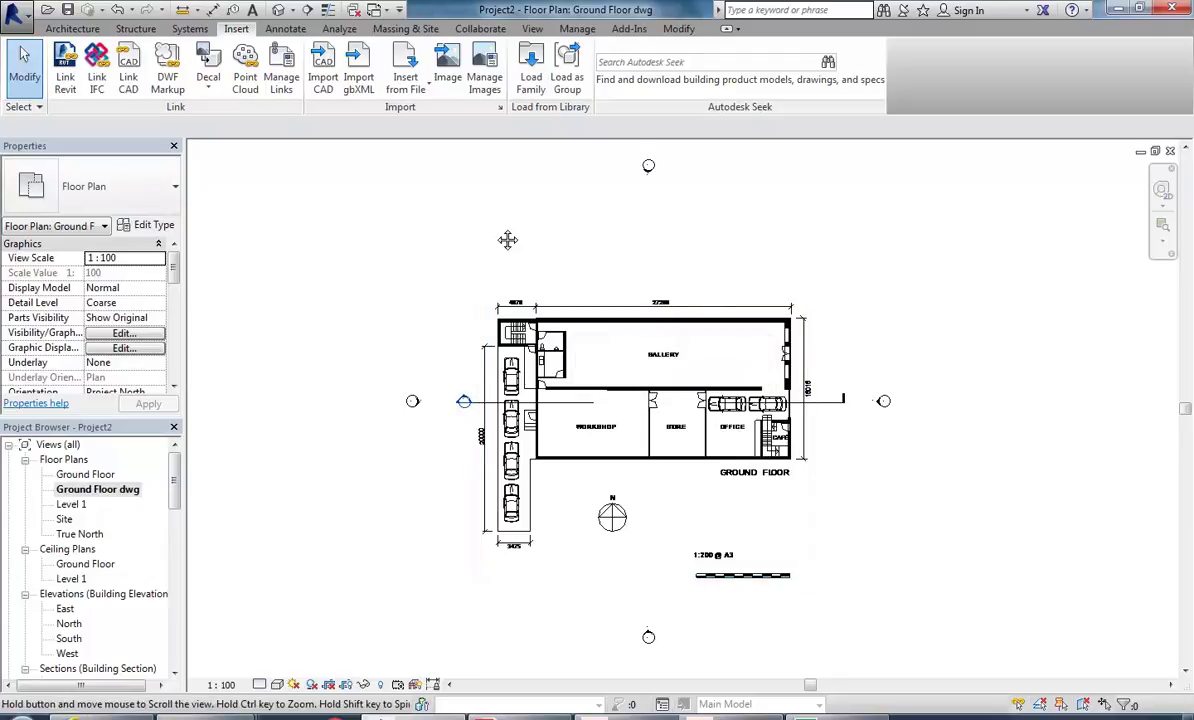
Step: Select the linked Ground Floor drawing to inspect its extents and position between the elevation markers, and clear the selection
{"action": "scroll", "coordinate": [590, 314], "scroll_direction": "up", "scroll_amount": 2}
{"action": "left_click", "coordinate": [494, 403]}
{"action": "scroll", "coordinate": [463, 267], "scroll_direction": "up", "scroll_amount": 1}
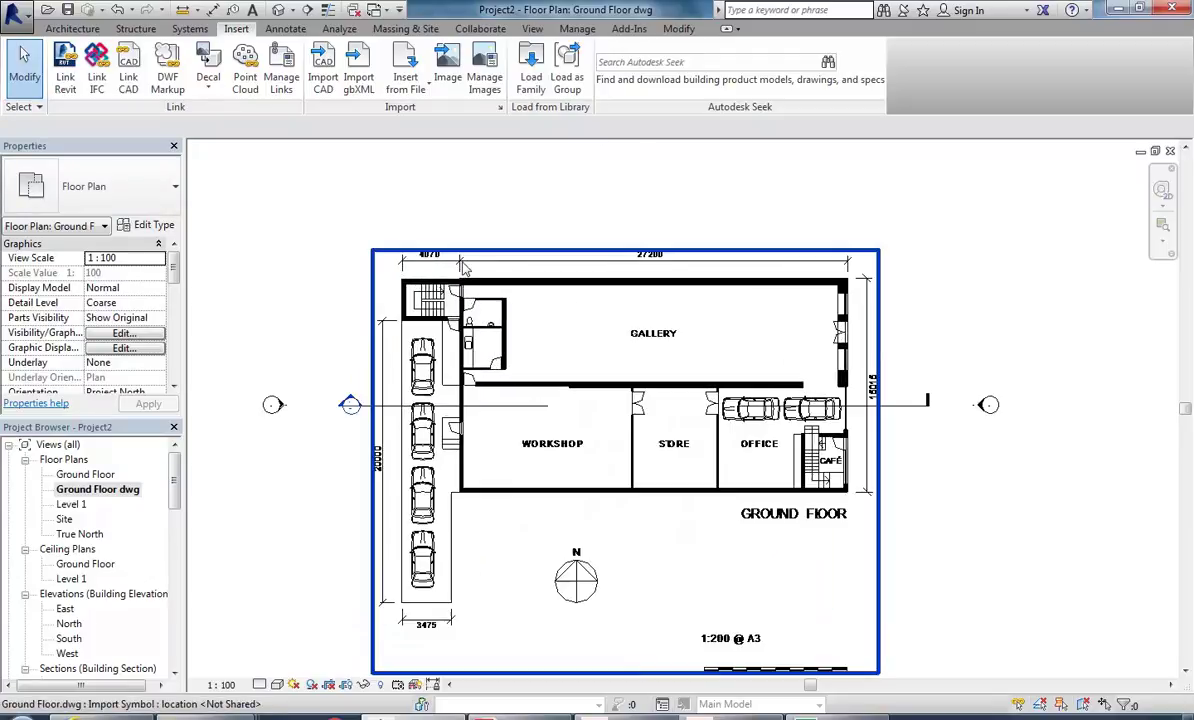
{"action": "left_click", "coordinate": [478, 287]}
{"action": "scroll", "coordinate": [578, 453], "scroll_direction": "down", "scroll_amount": 2}
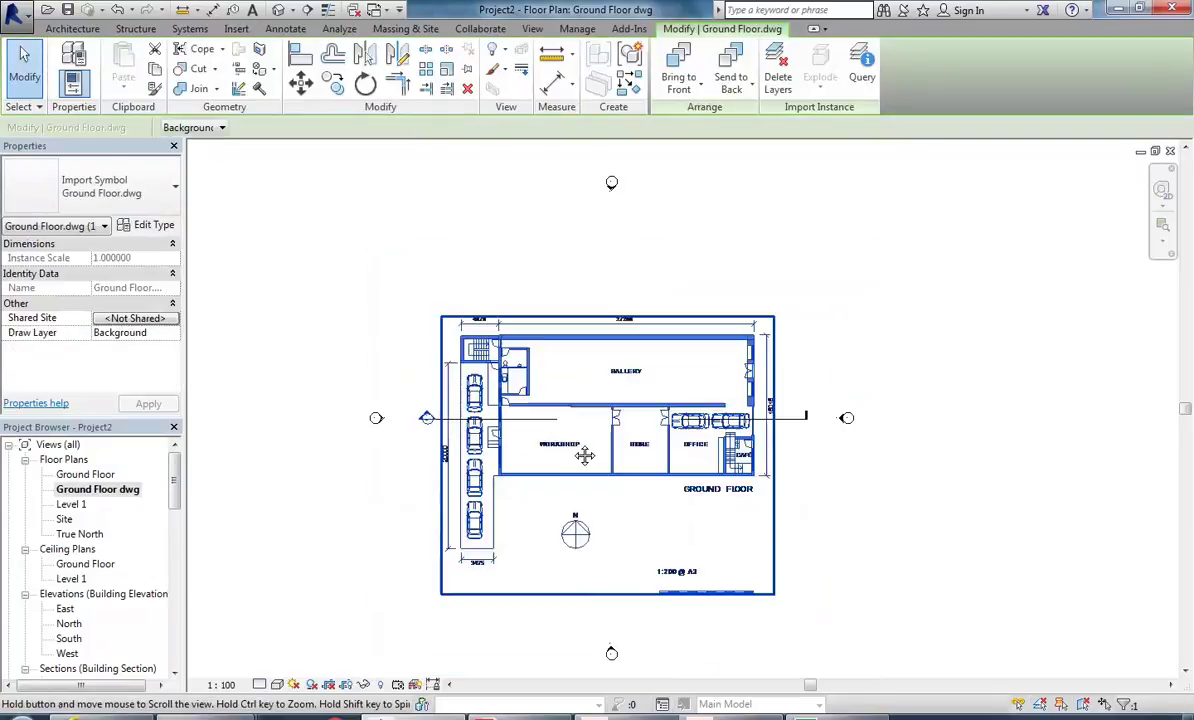
{"action": "middle_click_drag", "start_coordinate": [578, 453], "coordinate": [550, 310]}
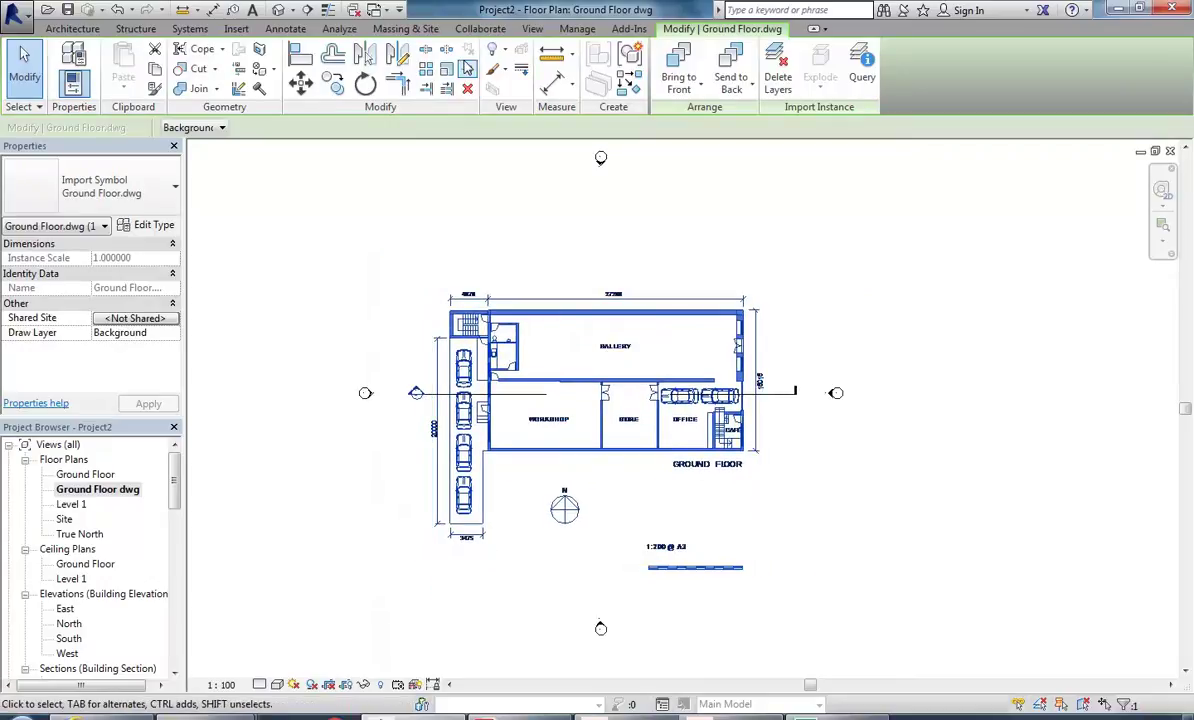
{"action": "left_click", "coordinate": [371, 240]}
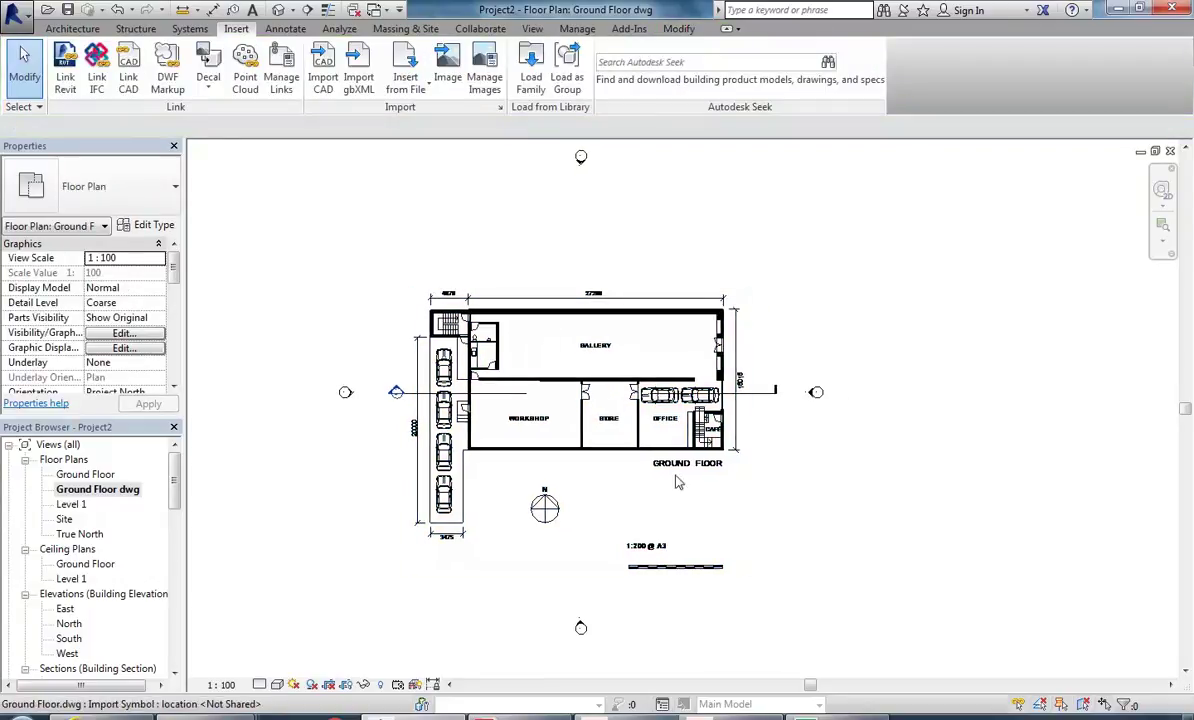
Step: Start the Reference Plane command with the Pick Lines option at the gallery's north-east exterior corner
{"action": "scroll", "coordinate": [708, 250], "scroll_direction": "up", "scroll_amount": 3}
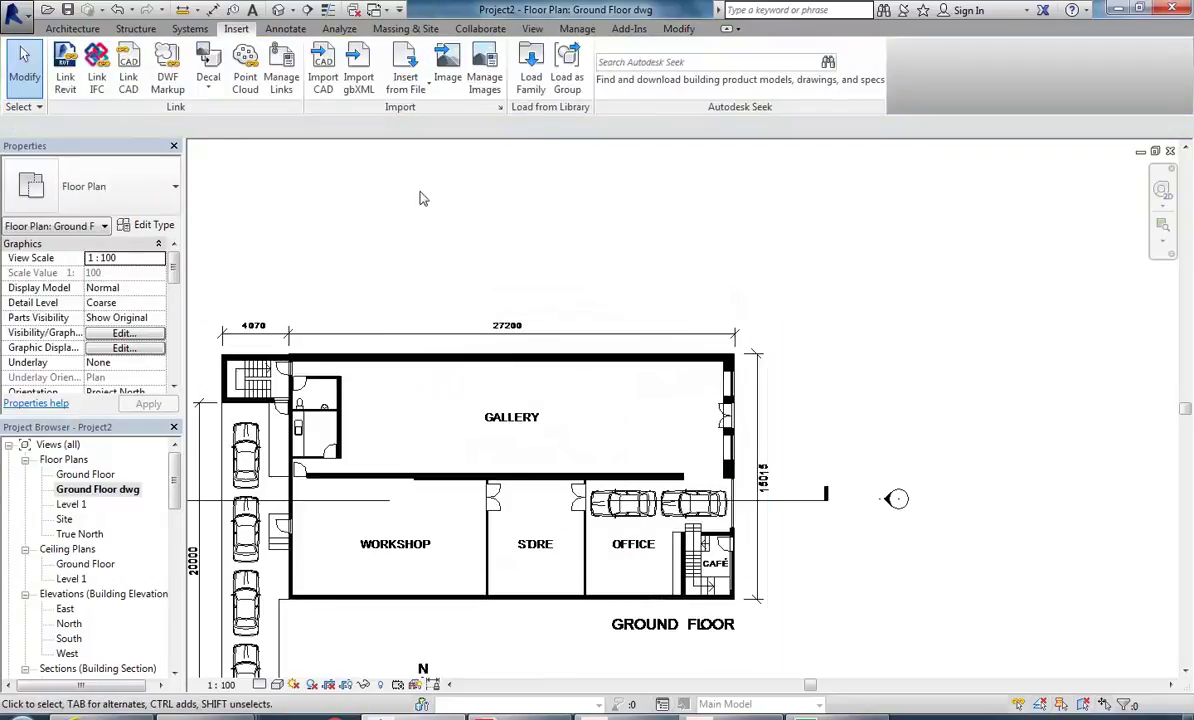
{"action": "left_click", "coordinate": [72, 28]}
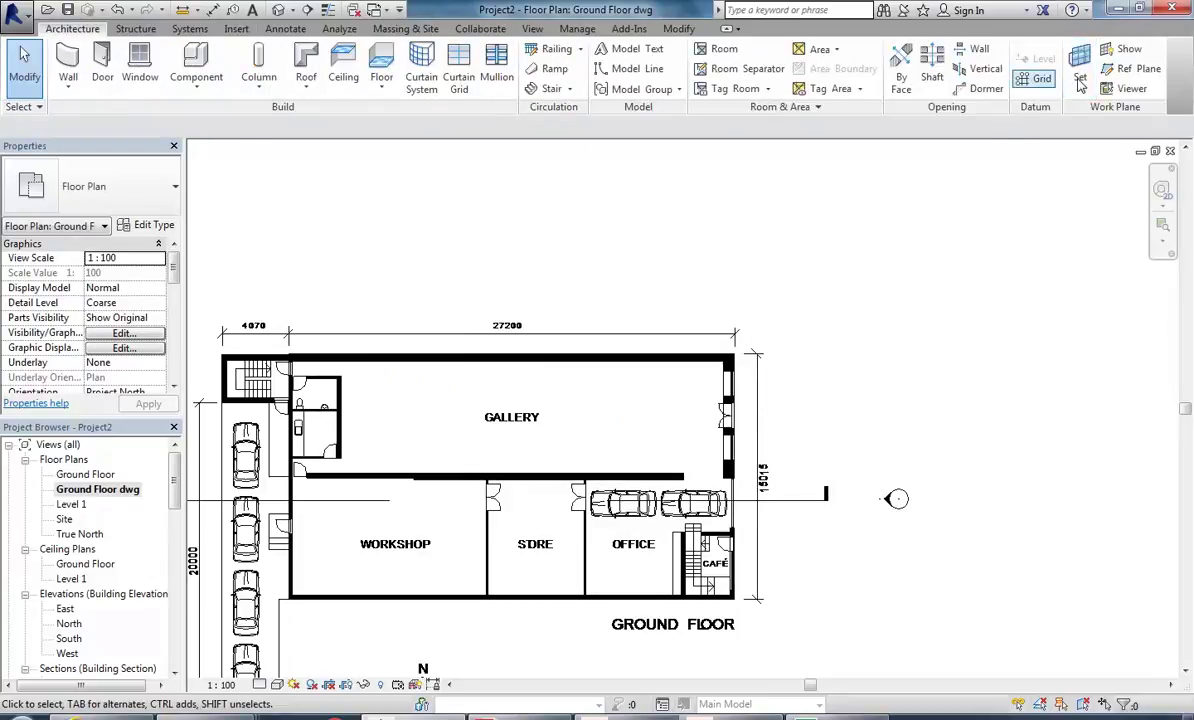
{"action": "left_click", "coordinate": [1136, 72]}
{"action": "scroll", "coordinate": [765, 340], "scroll_direction": "up", "scroll_amount": 4}
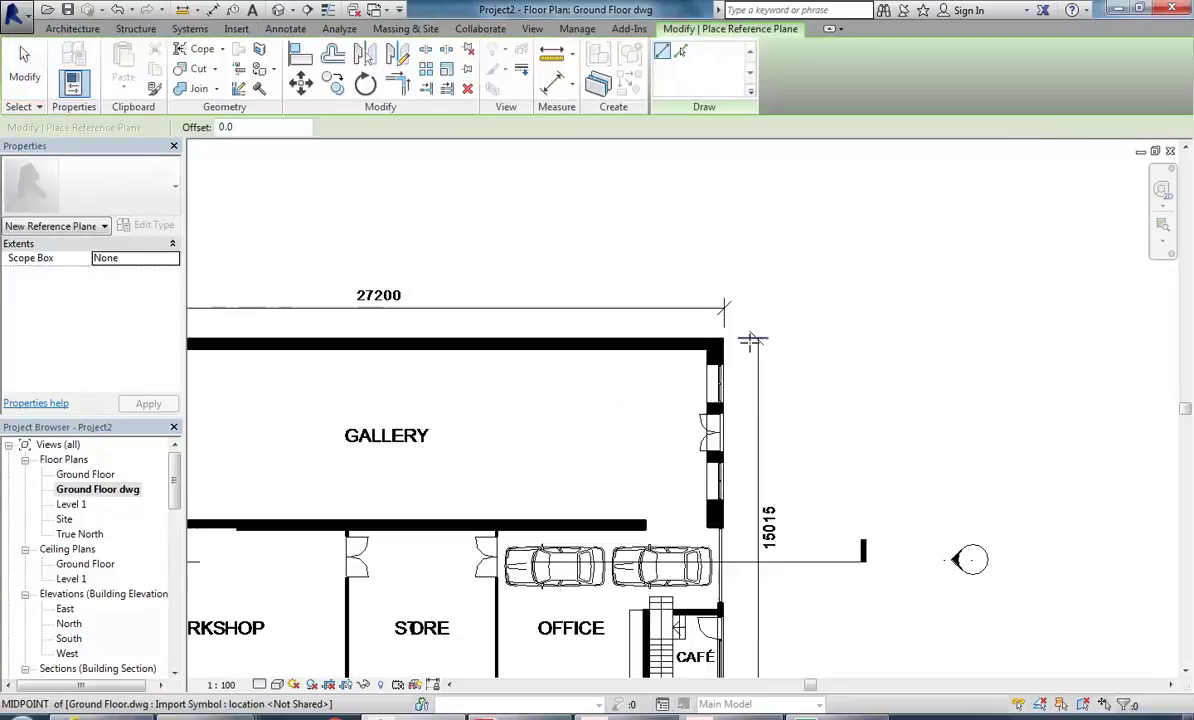
{"action": "scroll", "coordinate": [715, 348], "scroll_direction": "up", "scroll_amount": 2}
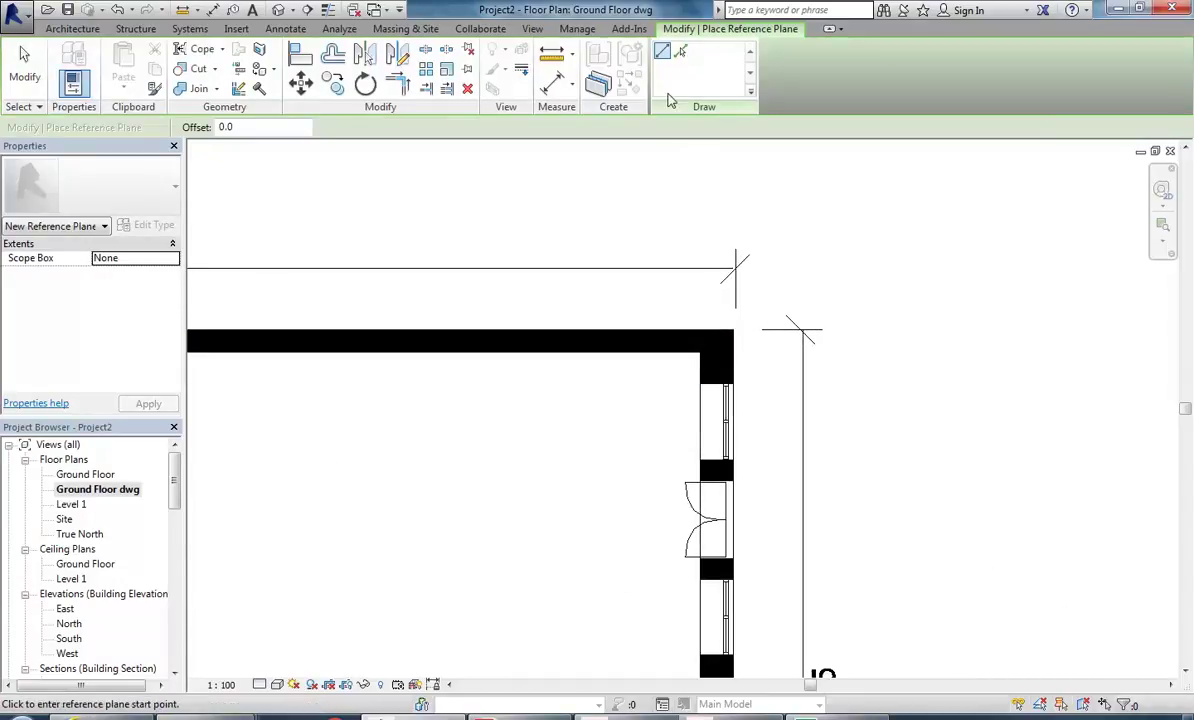
{"action": "left_click", "coordinate": [681, 52]}
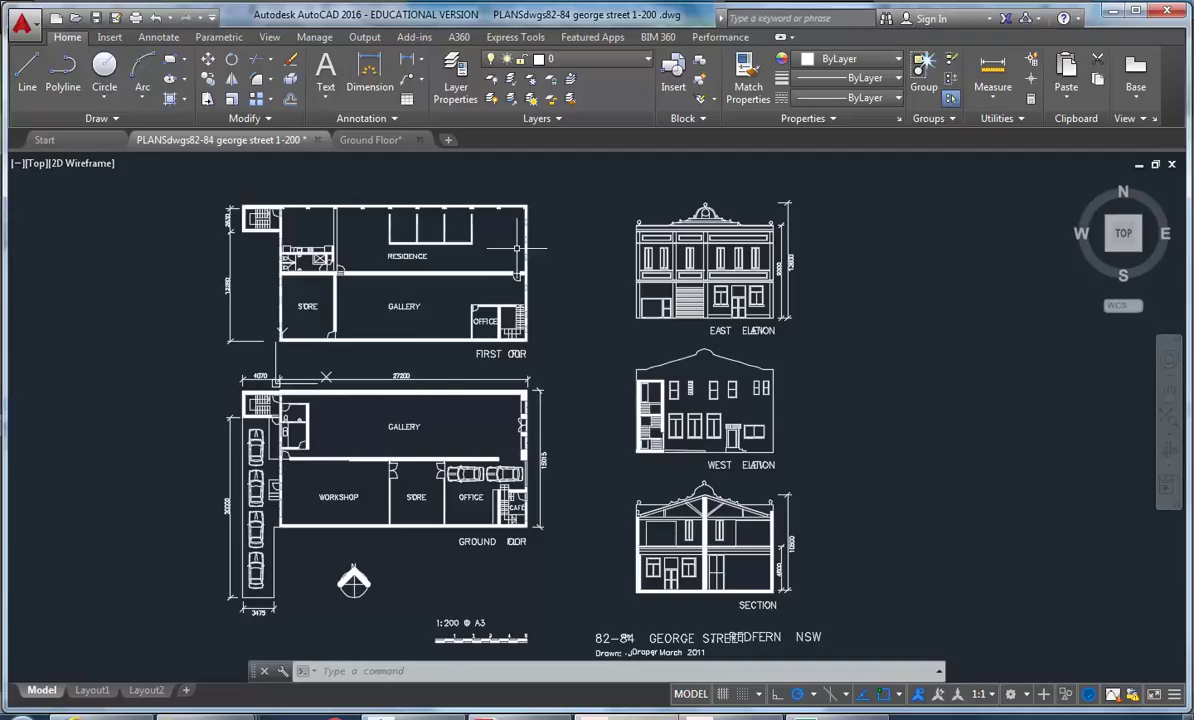
Step: Switch to AutoCAD and compare the north-east building corner on the First Floor and Ground Floor plans
{"action": "scroll", "coordinate": [516, 350], "scroll_direction": "up", "scroll_amount": 3}
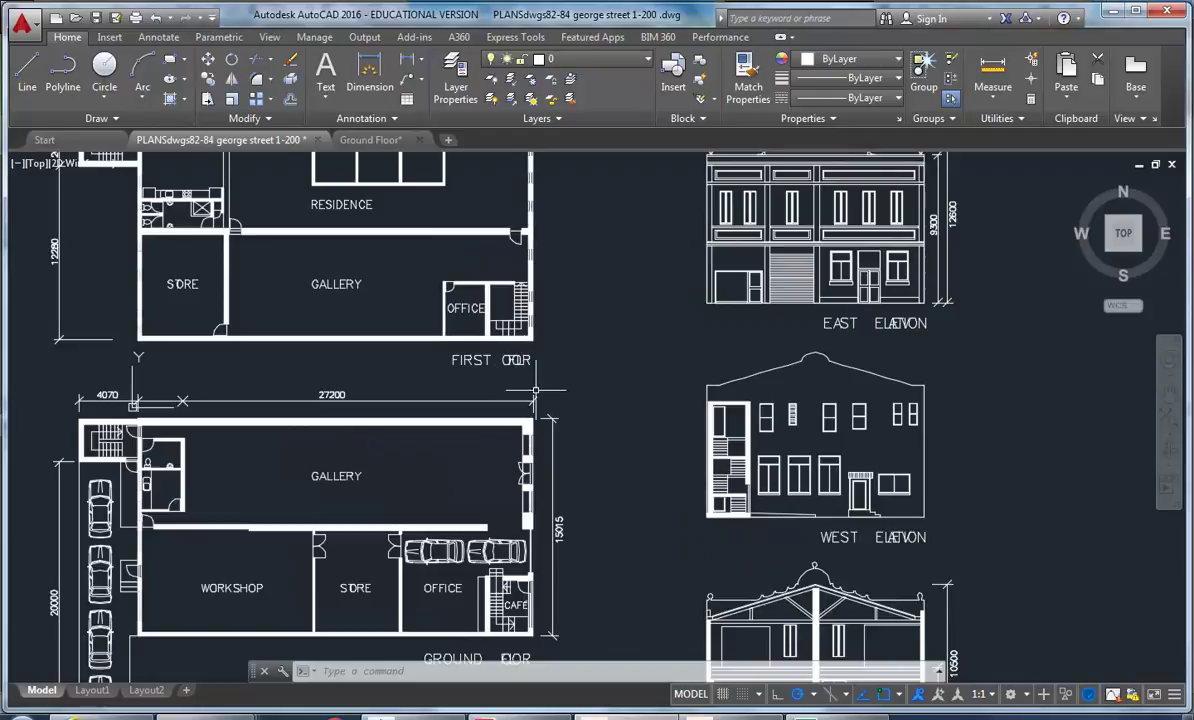
{"action": "scroll", "coordinate": [530, 383], "scroll_direction": "down", "scroll_amount": 3}
{"action": "middle_click_drag", "start_coordinate": [530, 383], "coordinate": [528, 441]}
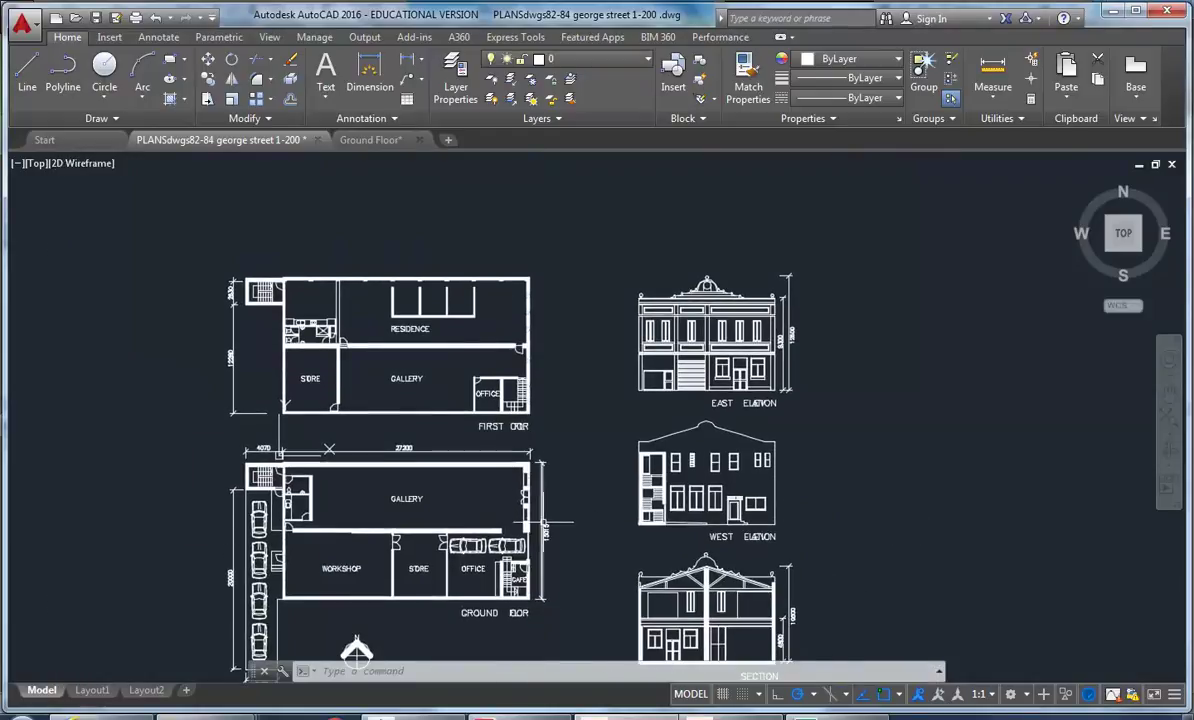
{"action": "scroll", "coordinate": [522, 268], "scroll_direction": "up", "scroll_amount": 5}
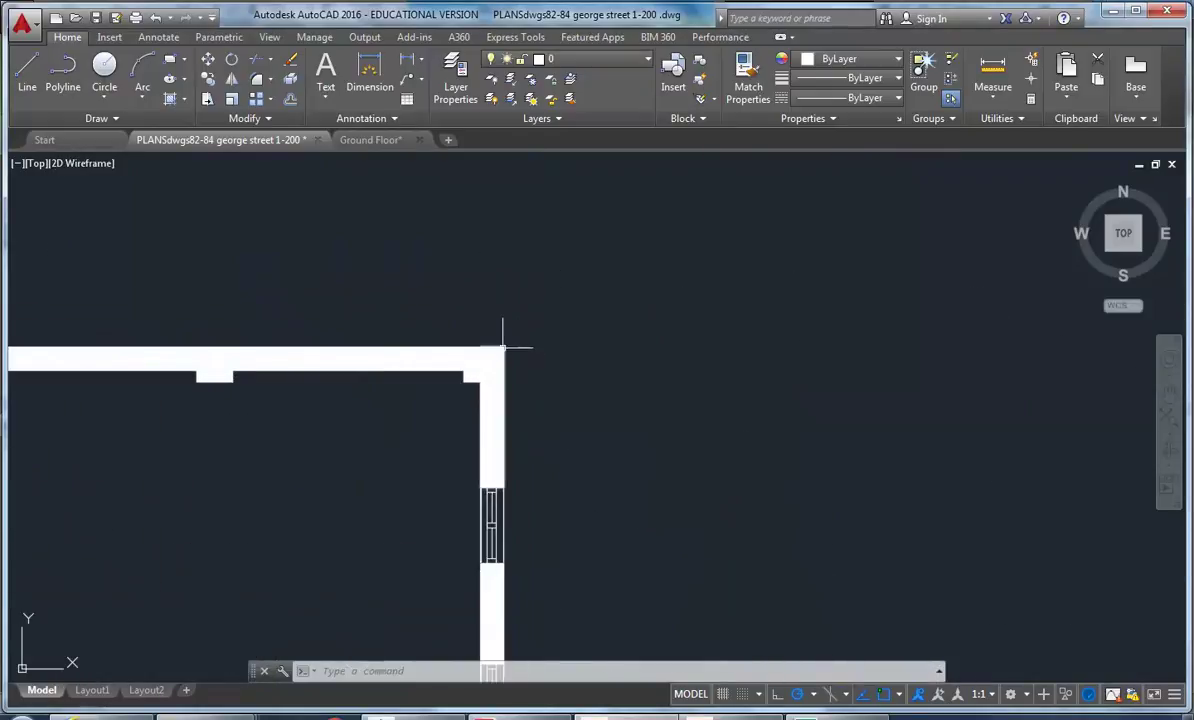
{"action": "scroll", "coordinate": [507, 355], "scroll_direction": "down", "scroll_amount": 5}
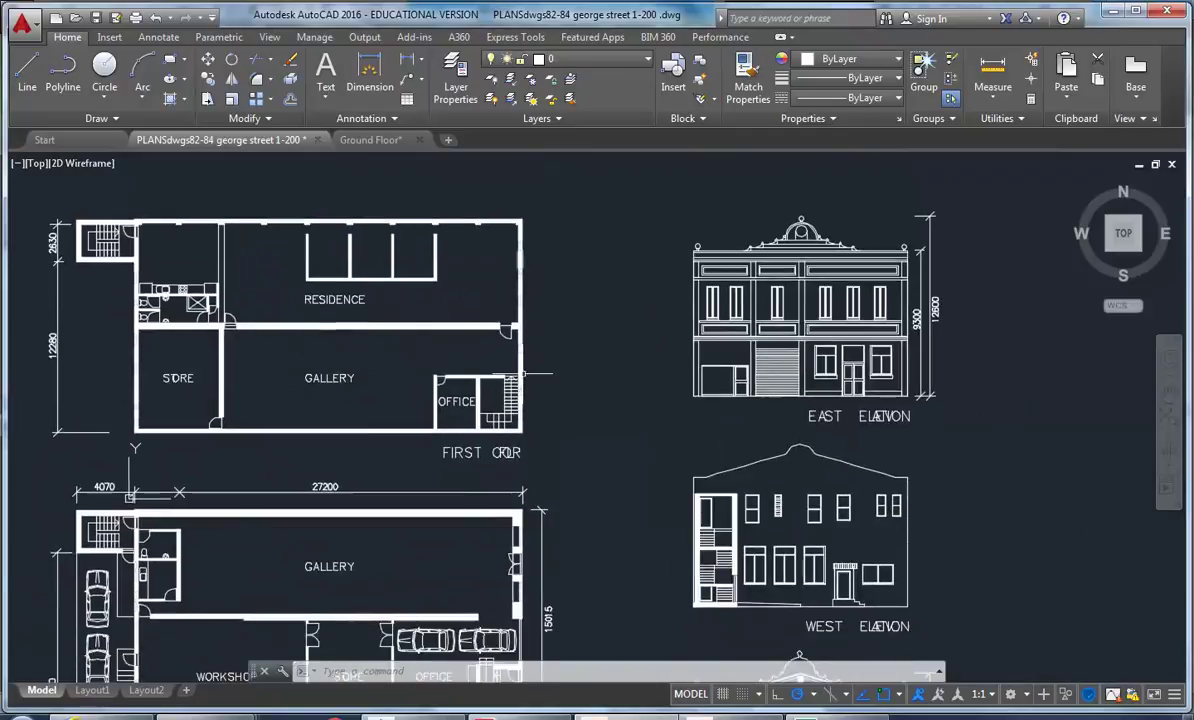
{"action": "scroll", "coordinate": [543, 486], "scroll_direction": "up", "scroll_amount": 5}
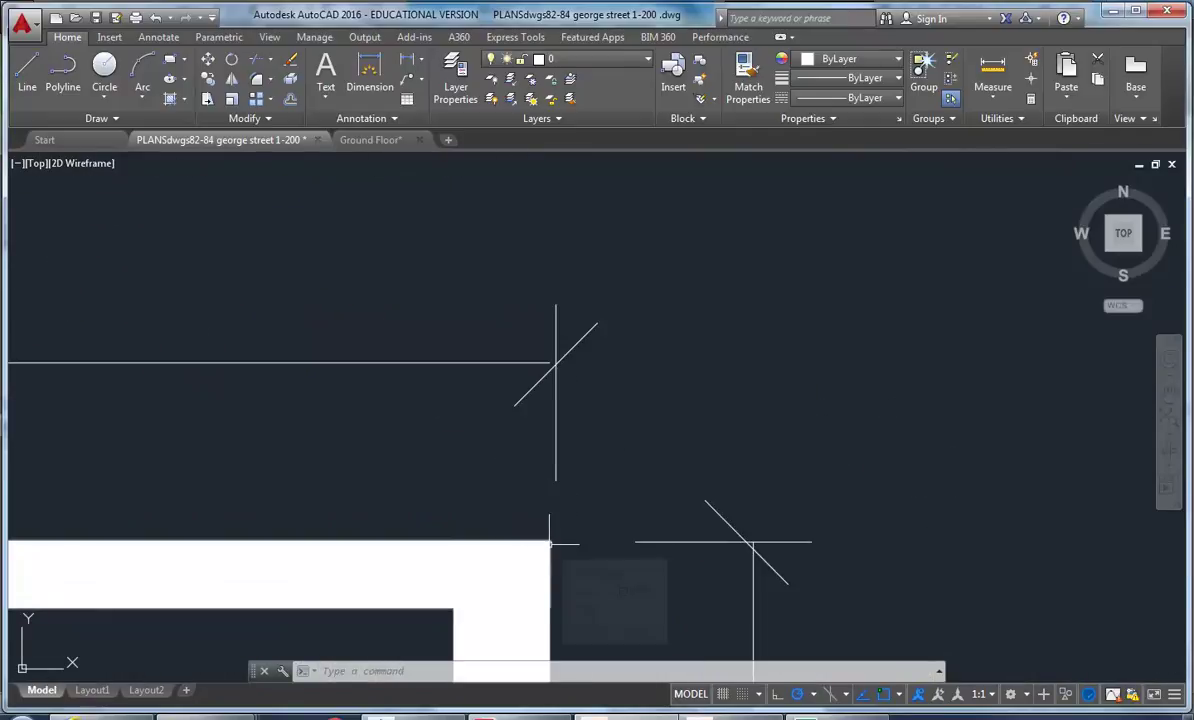
{"action": "scroll", "coordinate": [549, 543], "scroll_direction": "down", "scroll_amount": 5}
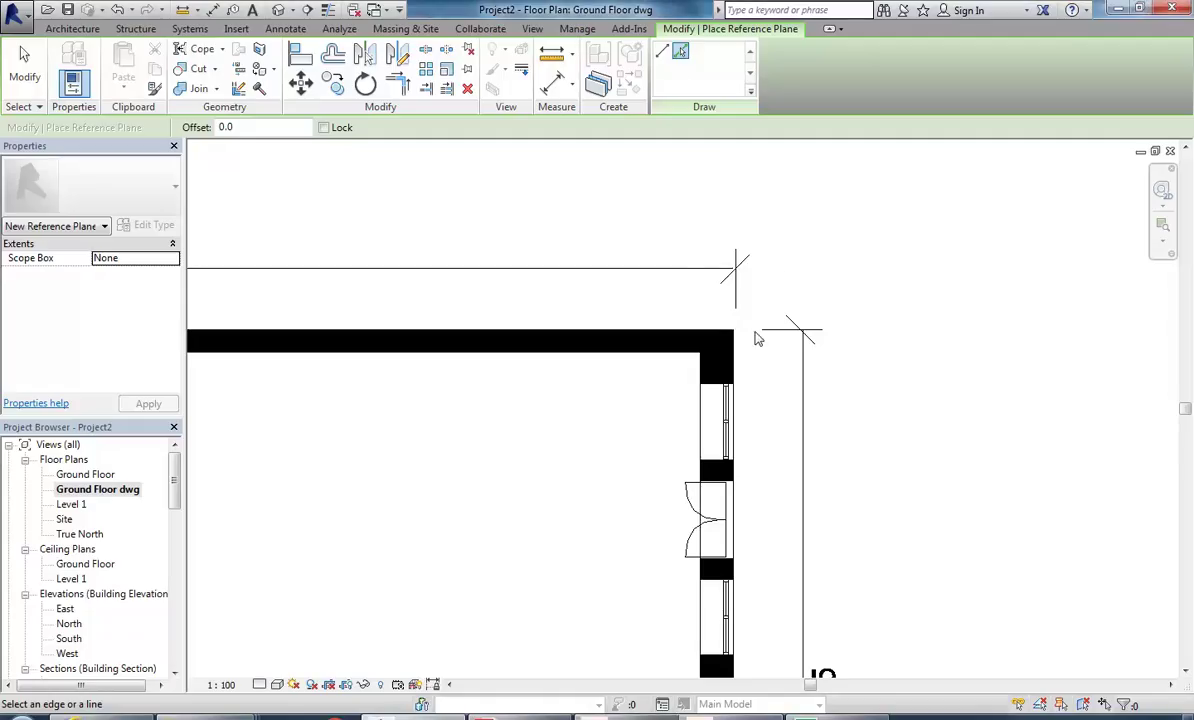
Step: Switch back to Revit, create a vertical reference plane on the east wall's outer face, and extend it beyond both building ends
{"action": "left_click", "coordinate": [704, 340]}
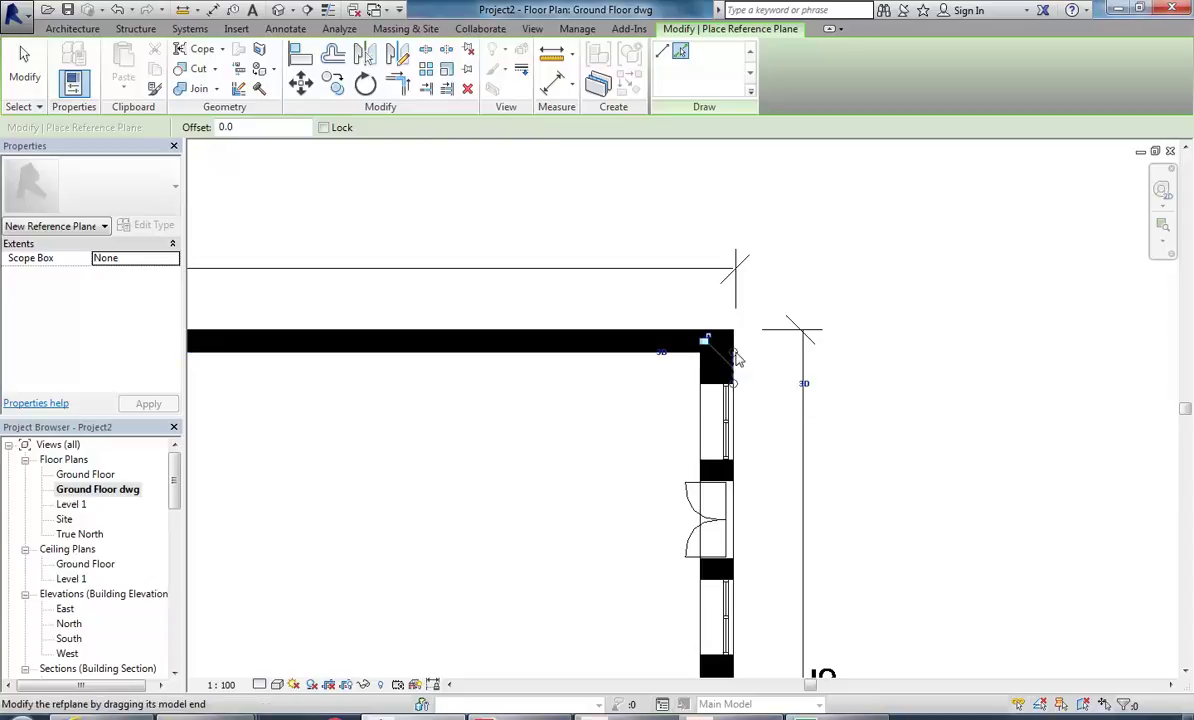
{"action": "left_click", "coordinate": [735, 211]}
{"action": "scroll", "coordinate": [541, 278], "scroll_direction": "down", "scroll_amount": 2}
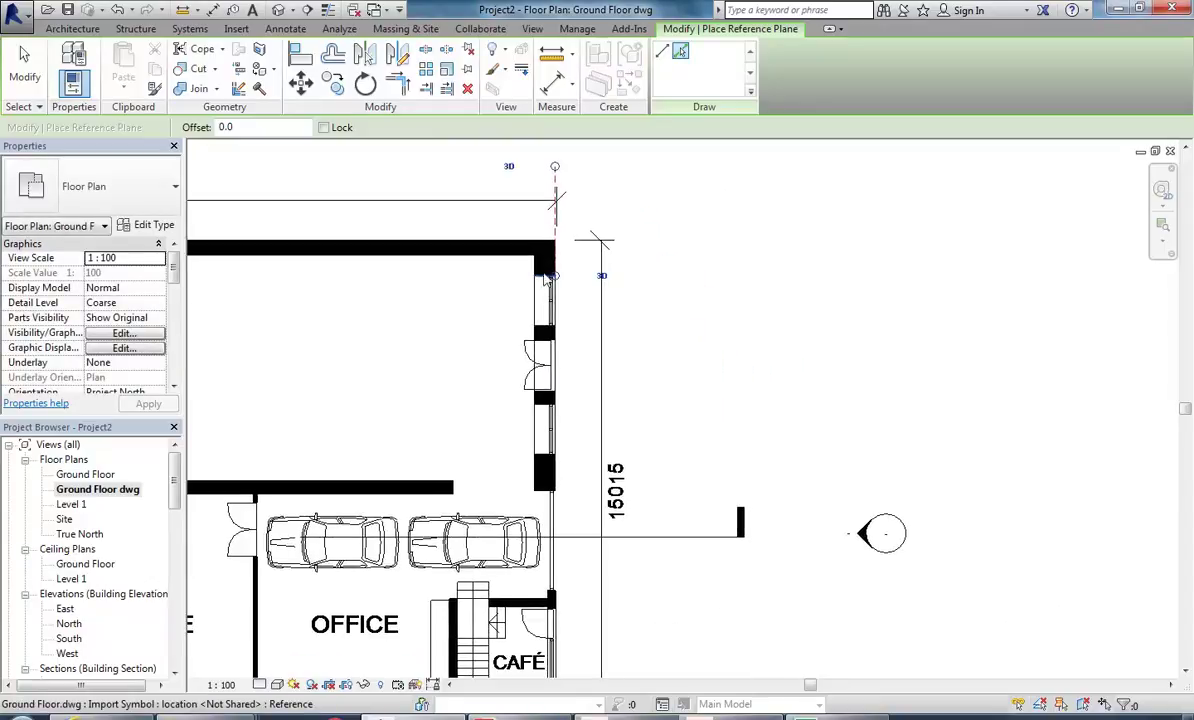
{"action": "middle_click_drag", "start_coordinate": [581, 528], "coordinate": [570, 294]}
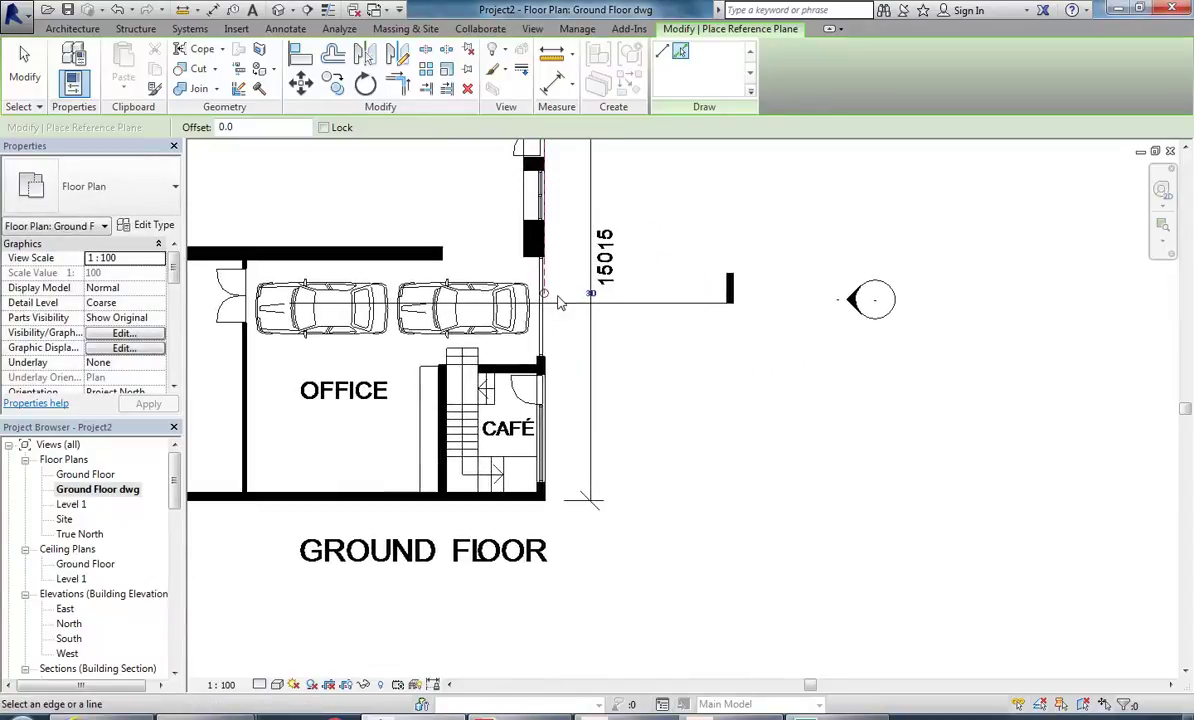
{"action": "scroll", "coordinate": [546, 514], "scroll_direction": "down", "scroll_amount": 1}
{"action": "middle_click_drag", "start_coordinate": [546, 514], "coordinate": [728, 670]}
Step: Create a horizontal reference plane on the gallery's north exterior face, extend it past both wall ends, and end the command
{"action": "scroll", "coordinate": [600, 250], "scroll_direction": "up", "scroll_amount": 1}
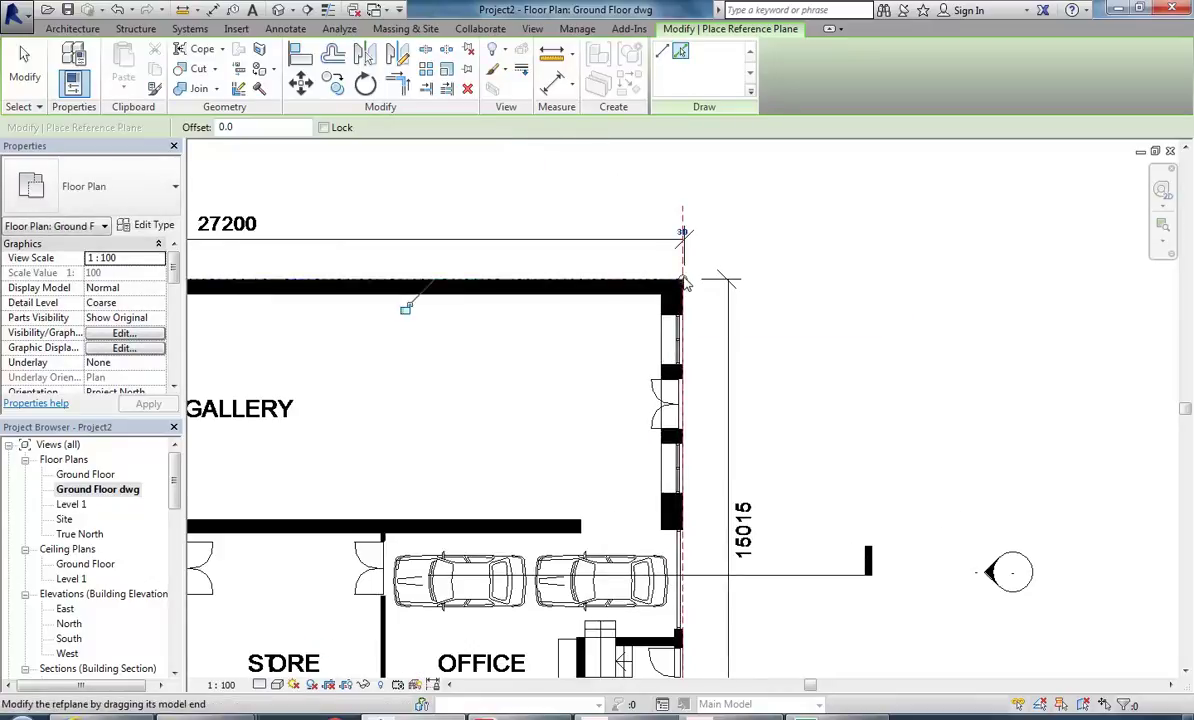
{"action": "scroll", "coordinate": [749, 266], "scroll_direction": "down", "scroll_amount": 2}
{"action": "middle_click_drag", "start_coordinate": [767, 330], "coordinate": [639, 336]}
{"action": "middle_click_drag", "start_coordinate": [268, 320], "coordinate": [458, 328]}
{"action": "scroll", "coordinate": [458, 333], "scroll_direction": "up", "scroll_amount": 3}
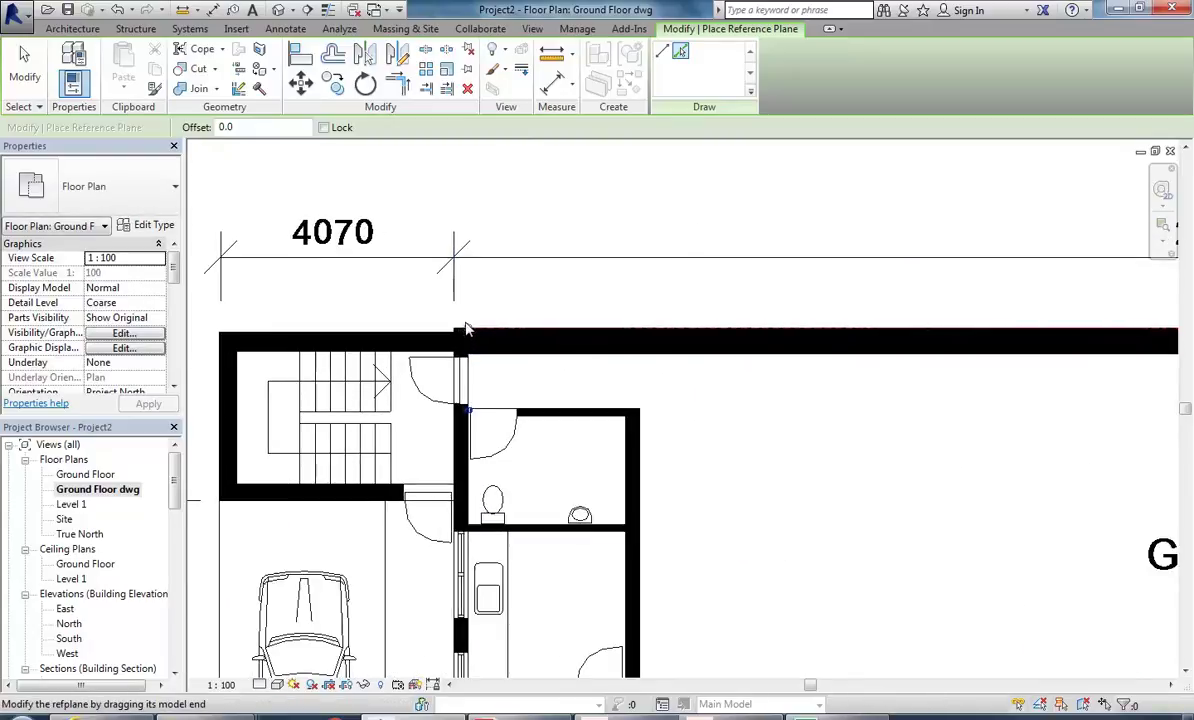
{"action": "scroll", "coordinate": [469, 329], "scroll_direction": "down", "scroll_amount": 1}
{"action": "scroll", "coordinate": [508, 262], "scroll_direction": "down", "scroll_amount": 1}
{"action": "scroll", "coordinate": [778, 301], "scroll_direction": "down", "scroll_amount": 1}
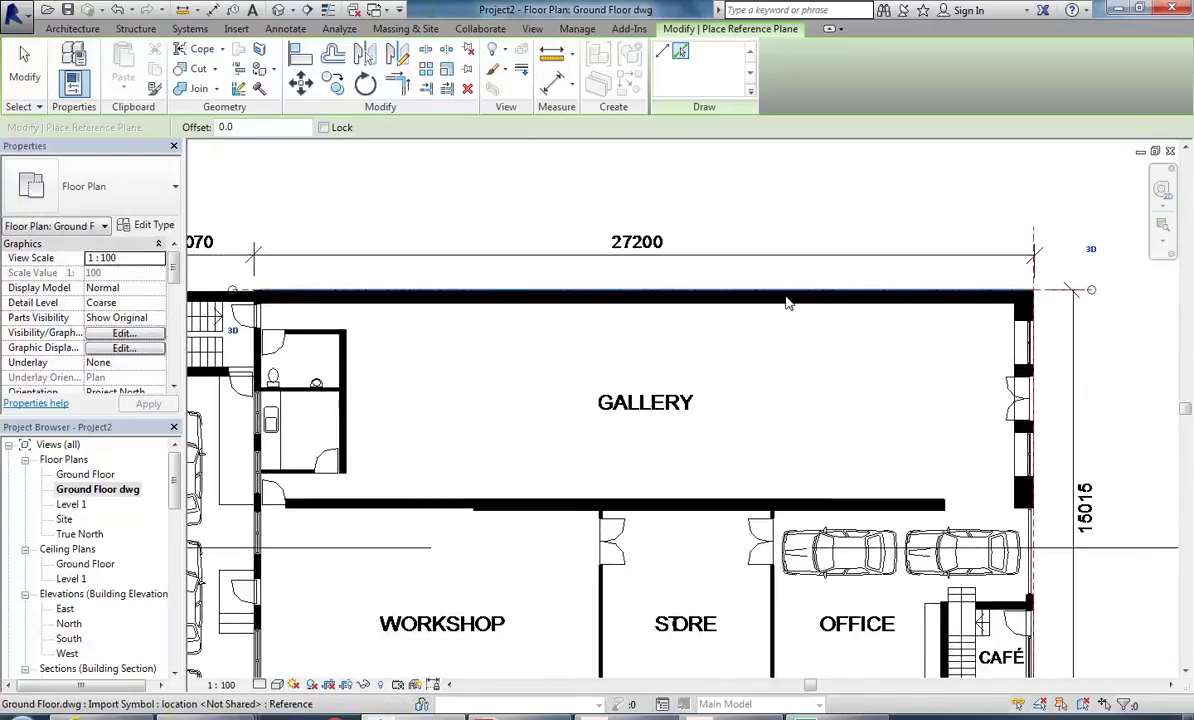
{"action": "right_click", "coordinate": [618, 200]}
{"action": "left_click", "coordinate": [620, 210]}
{"action": "right_click", "coordinate": [650, 205]}
{"action": "left_click", "coordinate": [688, 213]}
Step: Check the reference planes' intersection against the north-east wall corner, comparing the display with Thin Lines on and off
{"action": "scroll", "coordinate": [875, 303], "scroll_direction": "up", "scroll_amount": 3}
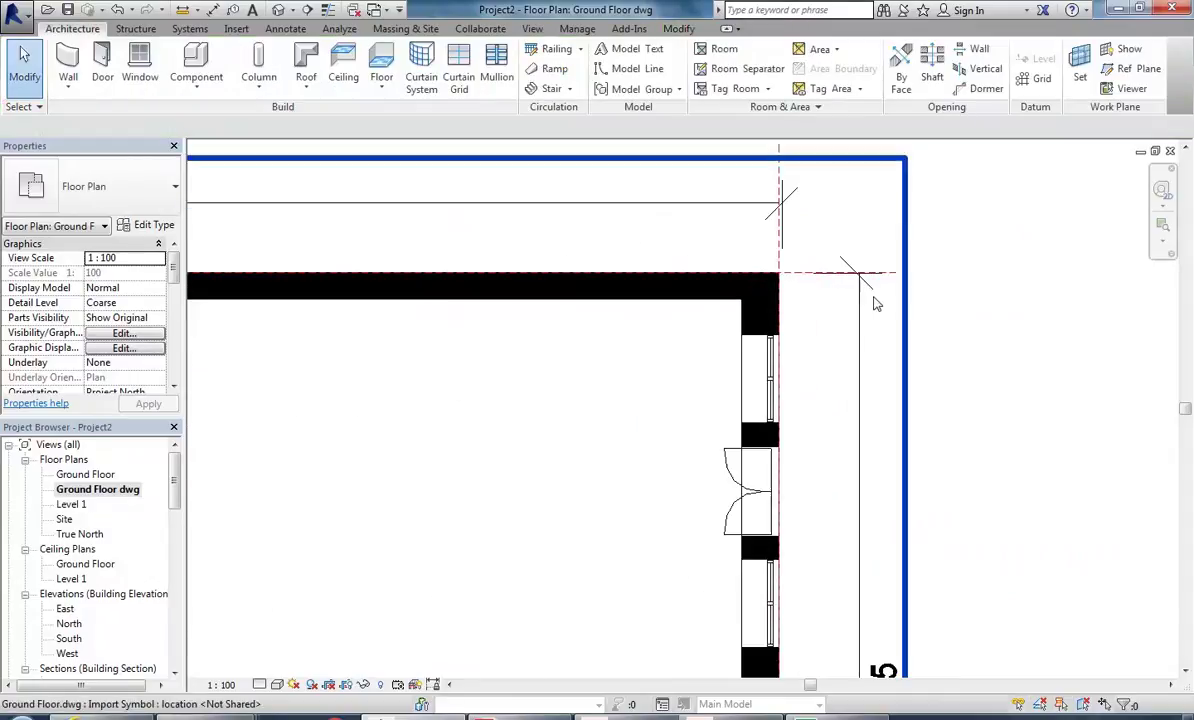
{"action": "scroll", "coordinate": [875, 303], "scroll_direction": "up", "scroll_amount": 5}
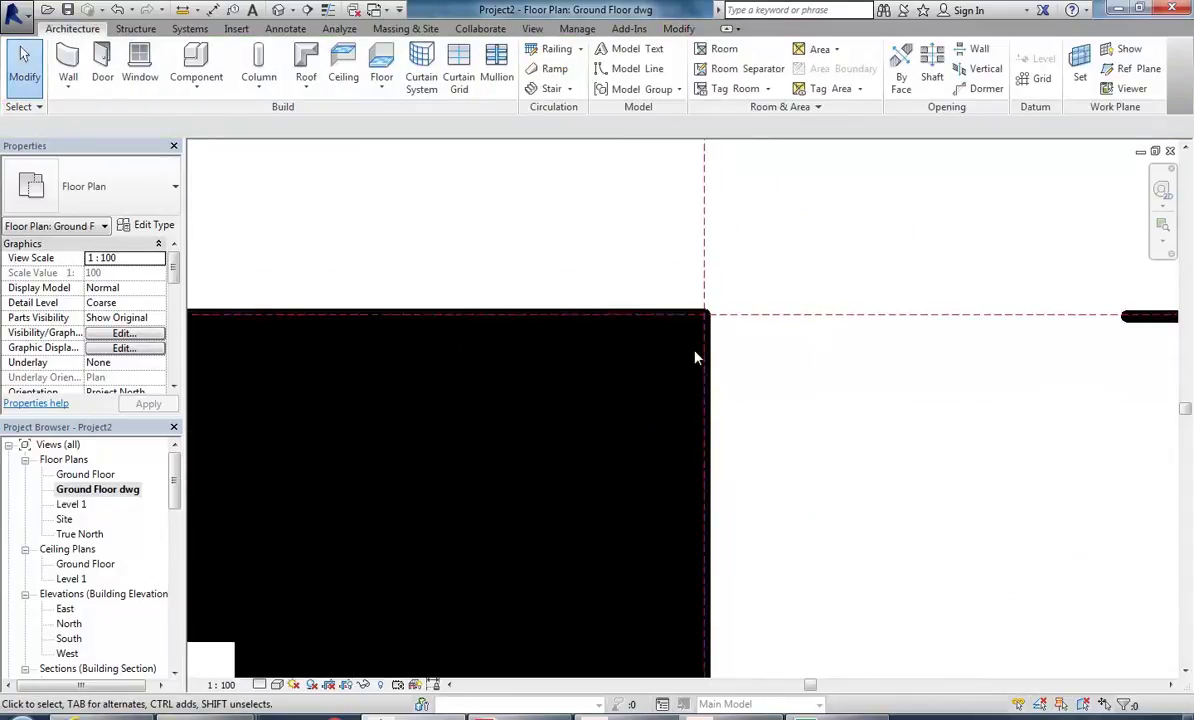
{"action": "scroll", "coordinate": [703, 345], "scroll_direction": "up", "scroll_amount": 1}
{"action": "scroll", "coordinate": [703, 345], "scroll_direction": "down", "scroll_amount": 1}
{"action": "scroll", "coordinate": [705, 344], "scroll_direction": "up", "scroll_amount": 1}
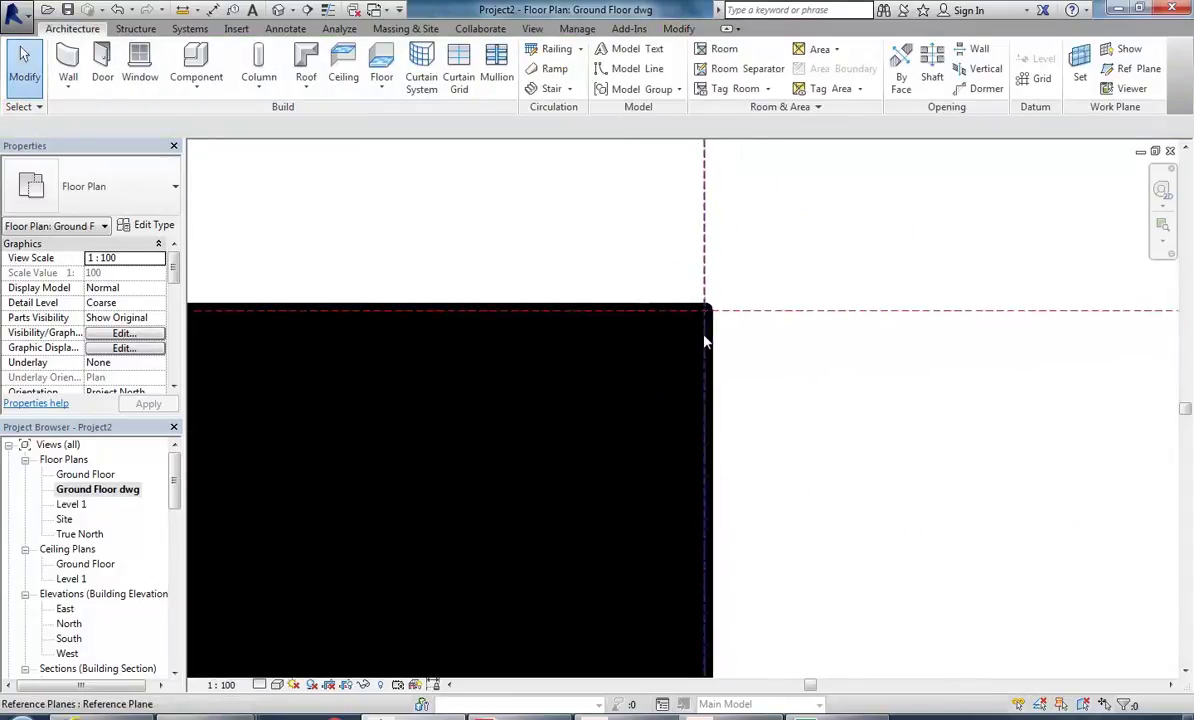
{"action": "scroll", "coordinate": [705, 343], "scroll_direction": "up", "scroll_amount": 2}
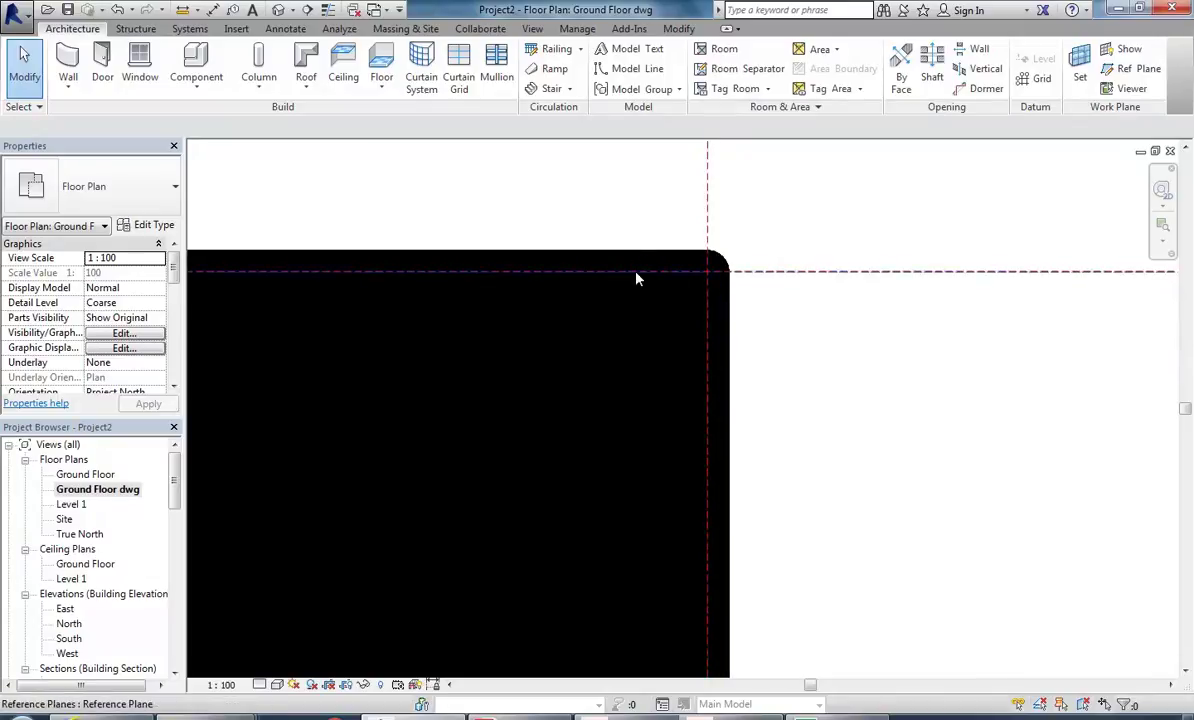
{"action": "left_click", "coordinate": [327, 10]}
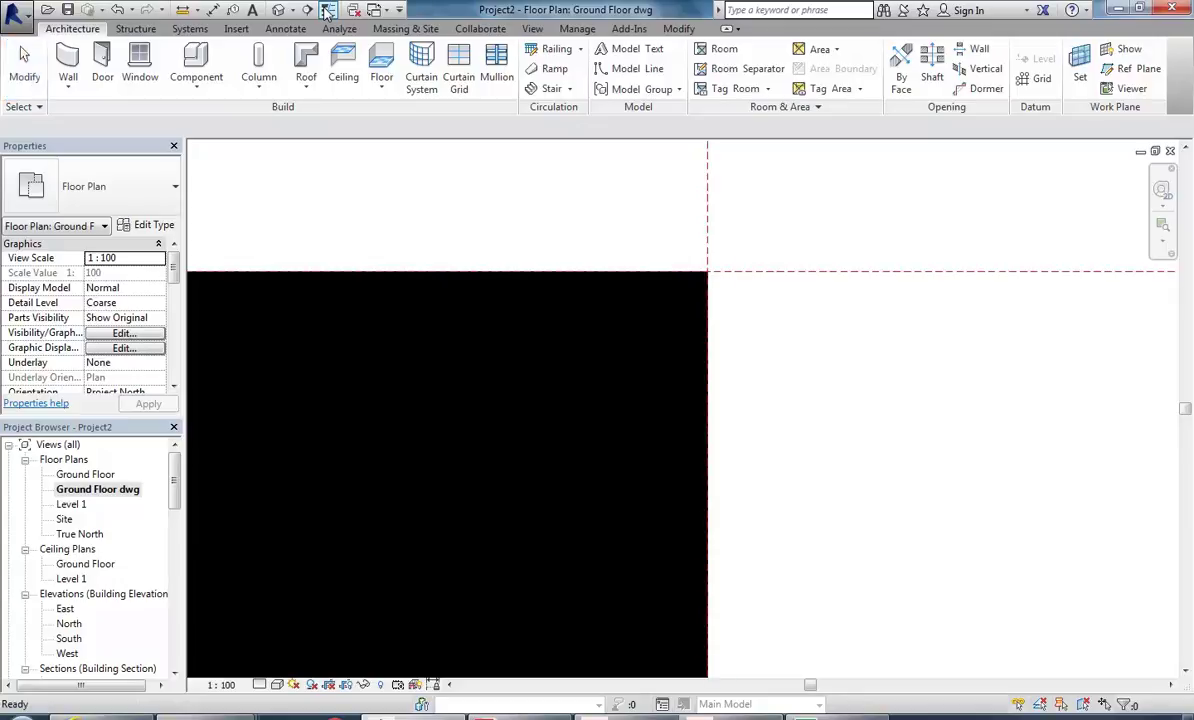
{"action": "left_click", "coordinate": [327, 10]}
{"action": "middle_click_drag", "start_coordinate": [781, 204], "coordinate": [730, 314]}
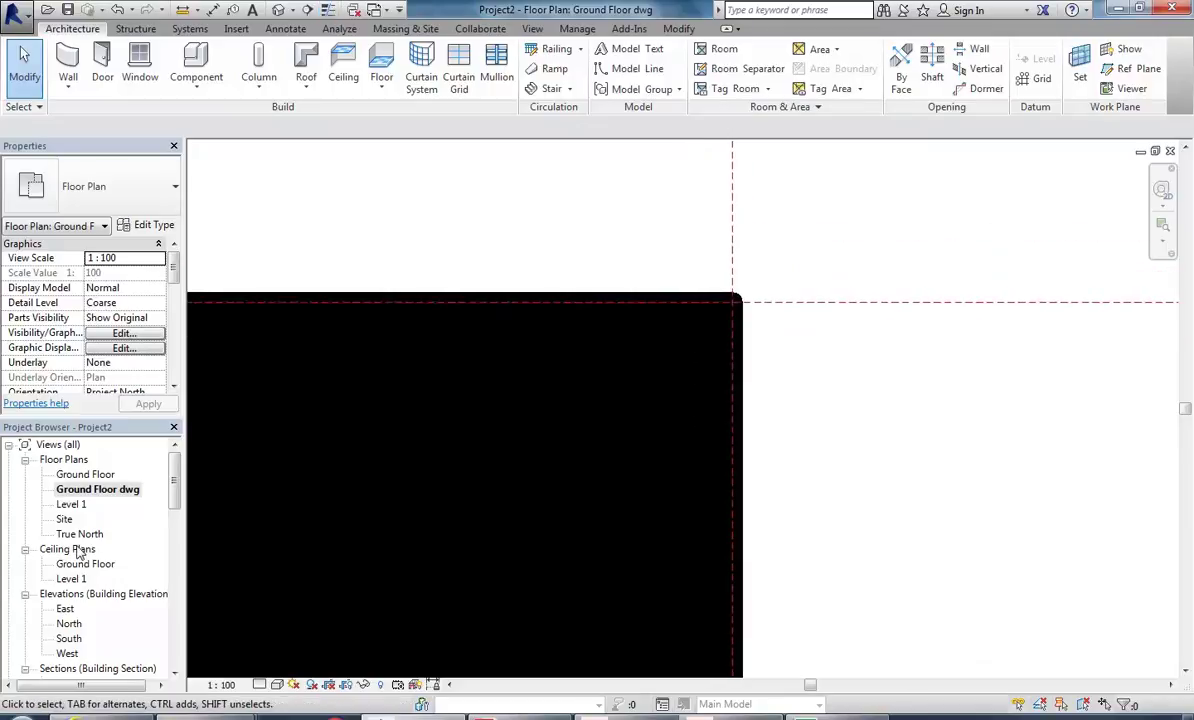
Step: Open the Level 1 floor plan and examine the two reference planes relative to the elevation and section markers
{"action": "left_click", "coordinate": [70, 505]}
{"action": "double_click", "coordinate": [70, 505]}
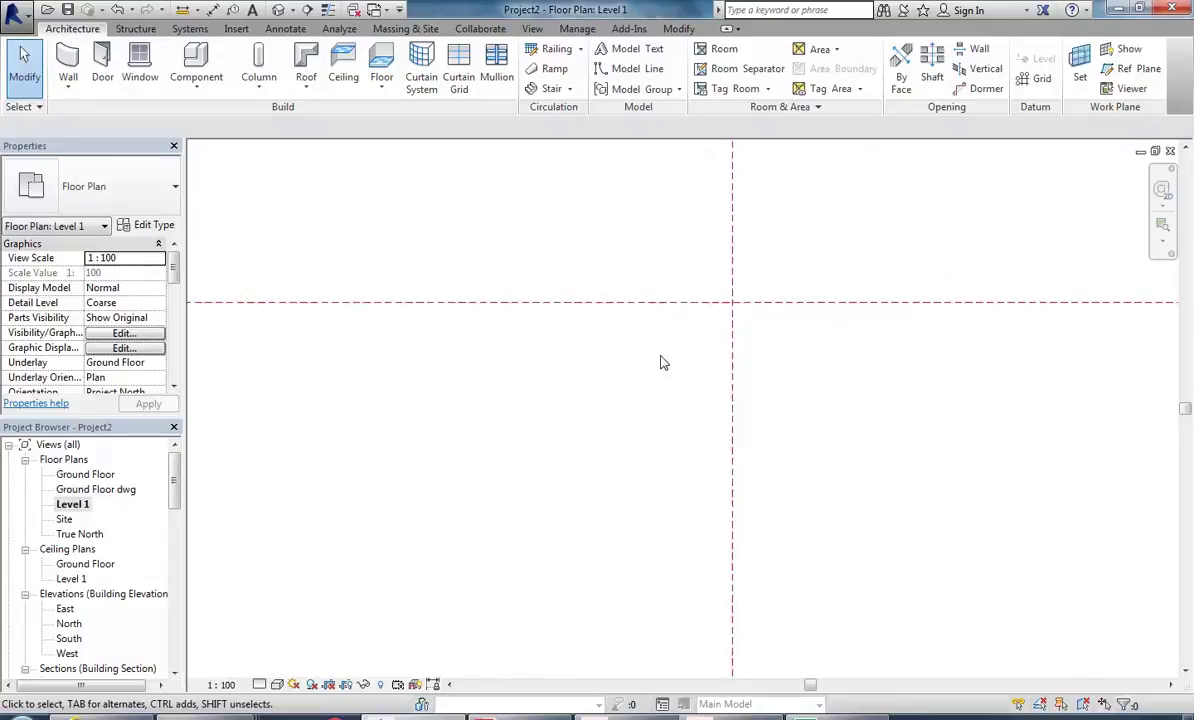
{"action": "scroll", "coordinate": [718, 358], "scroll_direction": "down", "scroll_amount": 3}
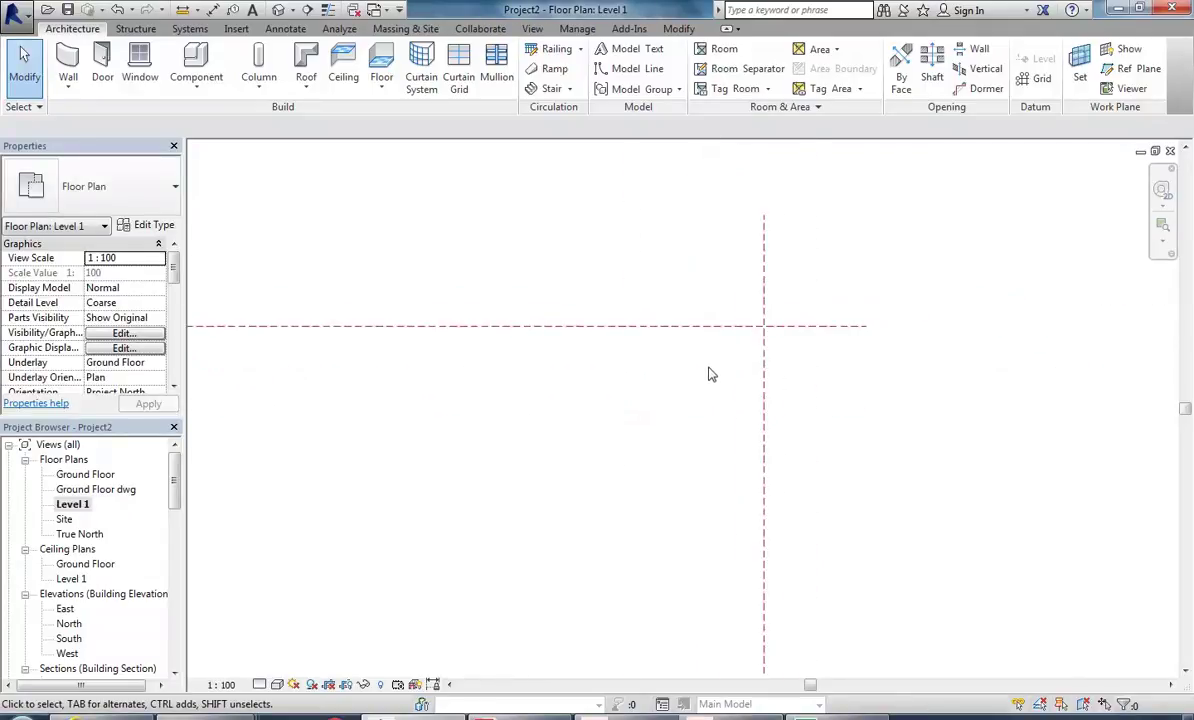
{"action": "middle_click_drag", "start_coordinate": [698, 392], "coordinate": [715, 363]}
{"action": "scroll", "coordinate": [715, 363], "scroll_direction": "up", "scroll_amount": 1}
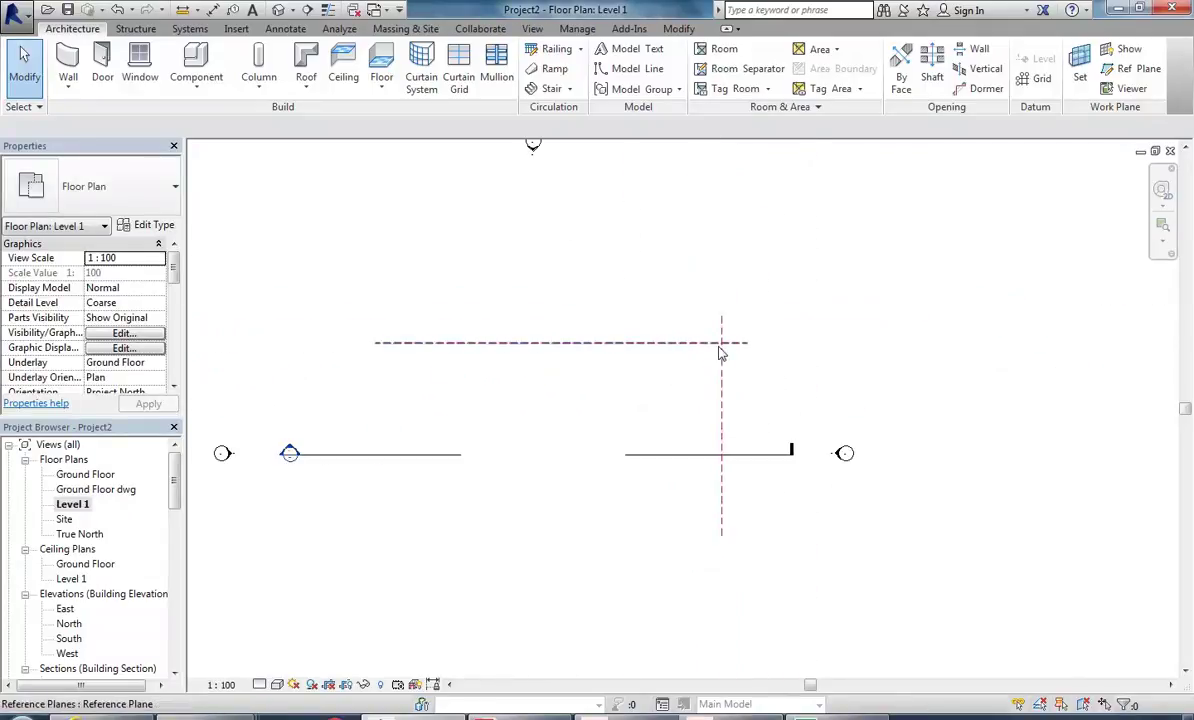
Step: Duplicate the Level 1 floor plan as an independent view and rename the copy Level 1 dwg
{"action": "right_click", "coordinate": [76, 510]}
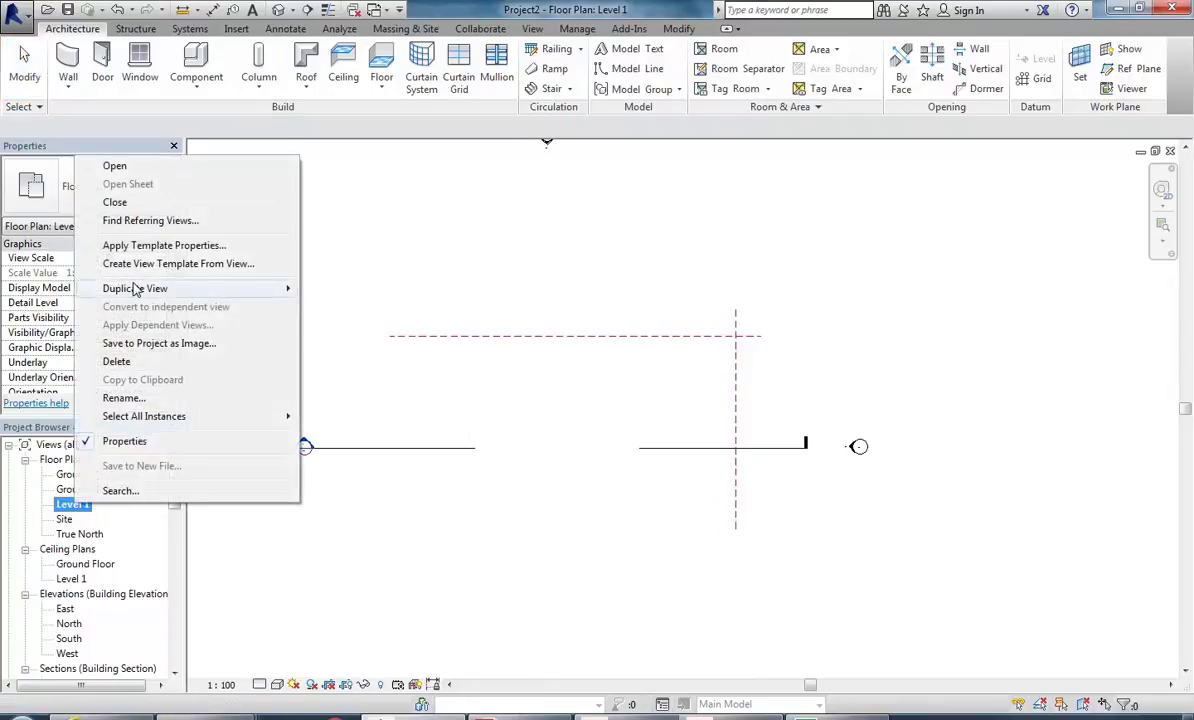
{"action": "mouse_move", "coordinate": [136, 290]}
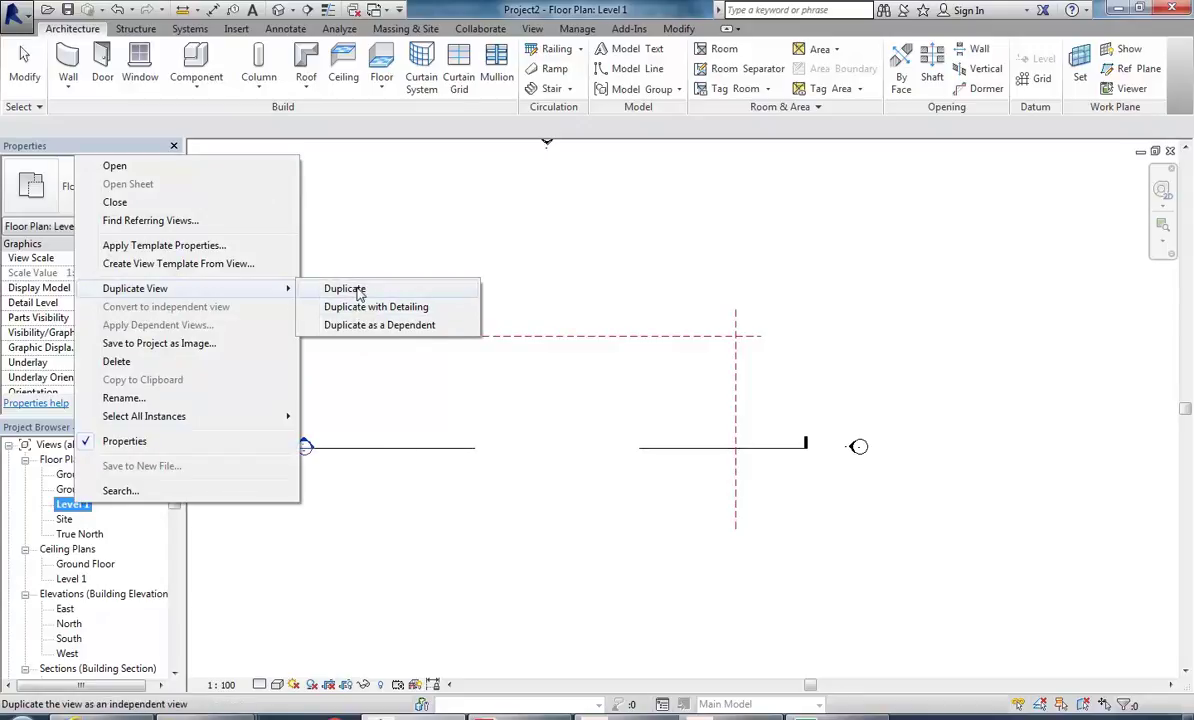
{"action": "left_click", "coordinate": [324, 290]}
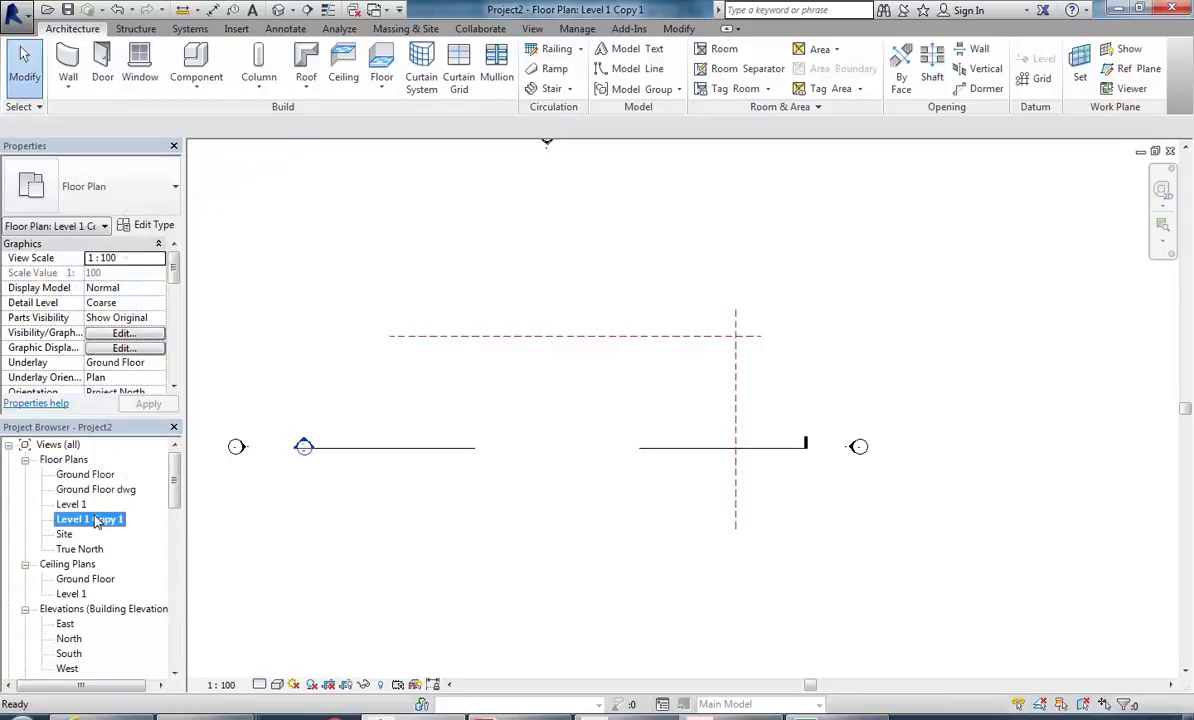
{"action": "right_click", "coordinate": [90, 519]}
{"action": "left_click", "coordinate": [141, 408]}
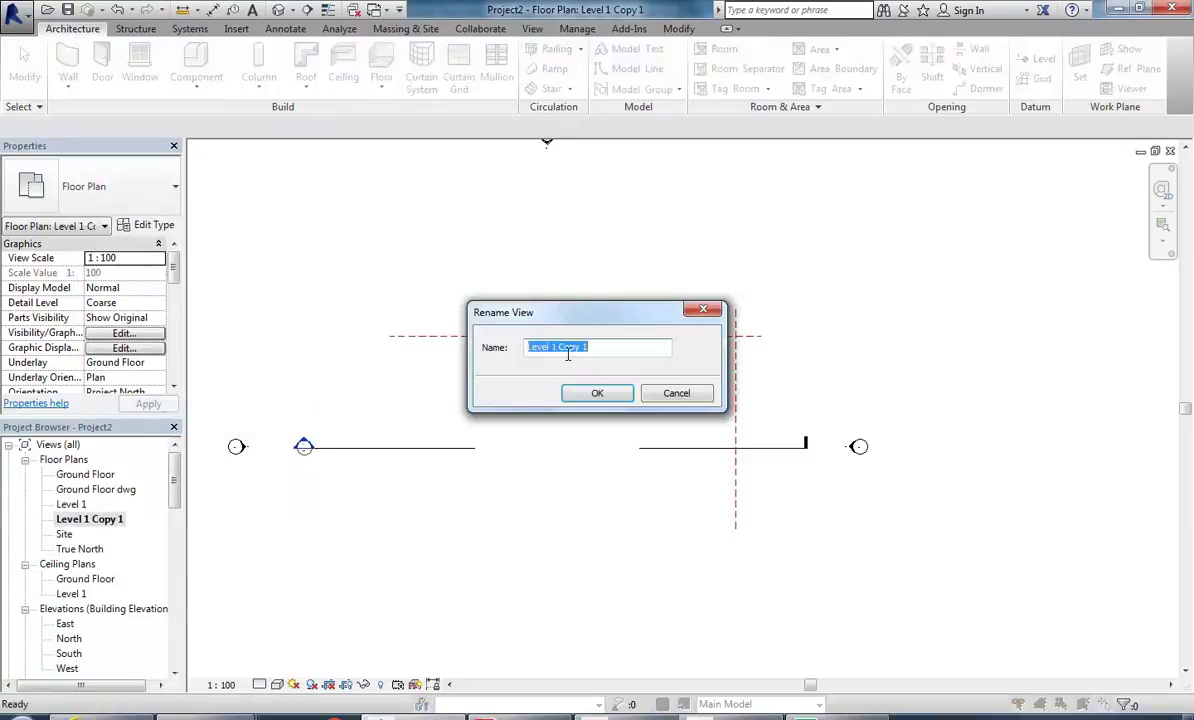
{"action": "left_click_drag", "start_coordinate": [558, 347], "coordinate": [694, 350]}
{"action": "type", "text": "dwg"}
{"action": "left_click", "coordinate": [597, 393]}
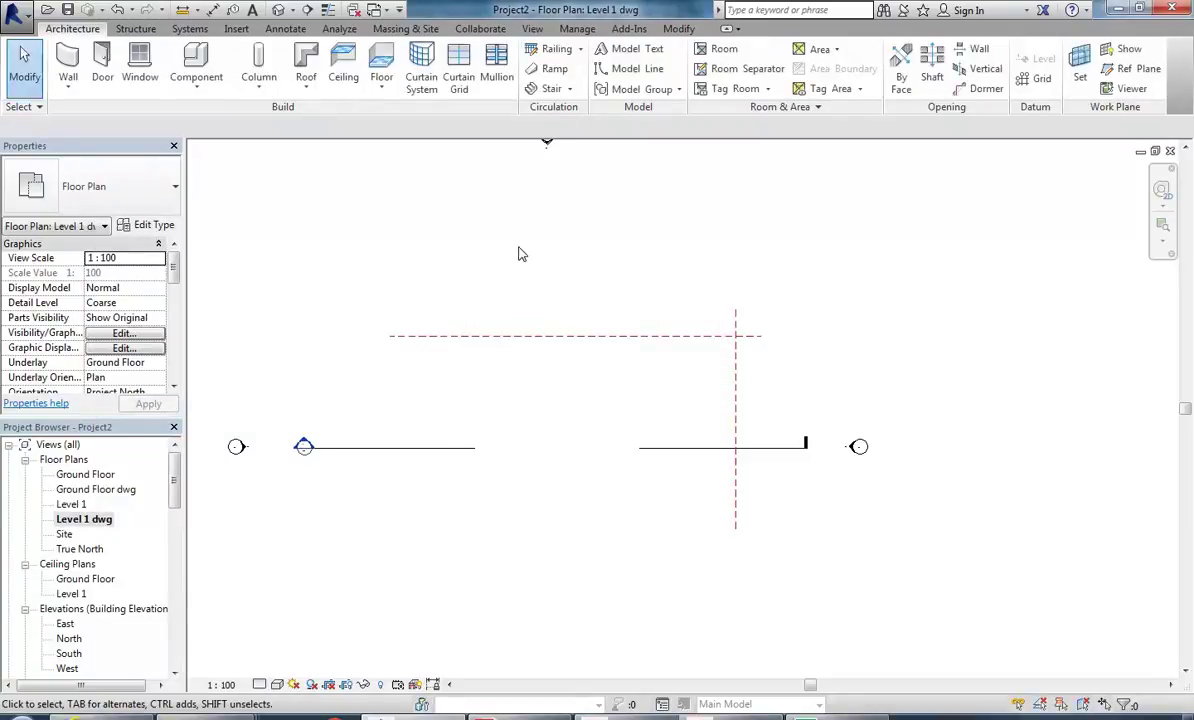
Step: Link First Floor.dwg into the current view only, in black and white, millimetres and Manual - Origin positioning, and place it in the plan
{"action": "left_click", "coordinate": [236, 28]}
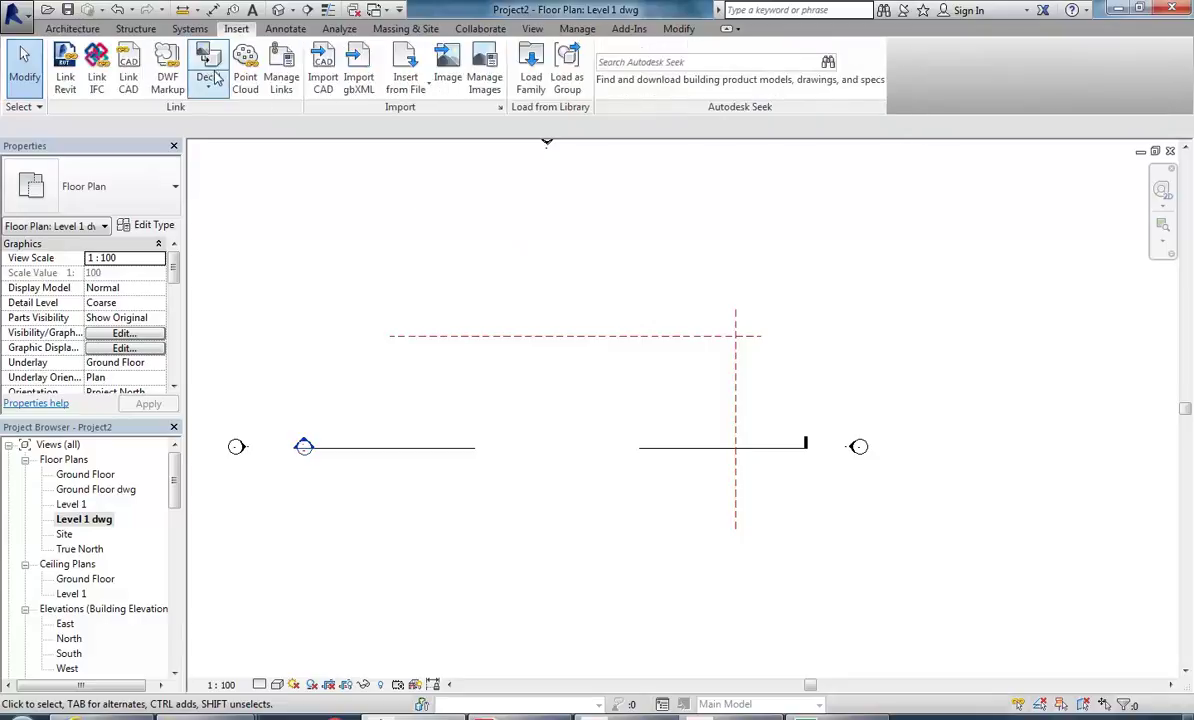
{"action": "left_click", "coordinate": [130, 87]}
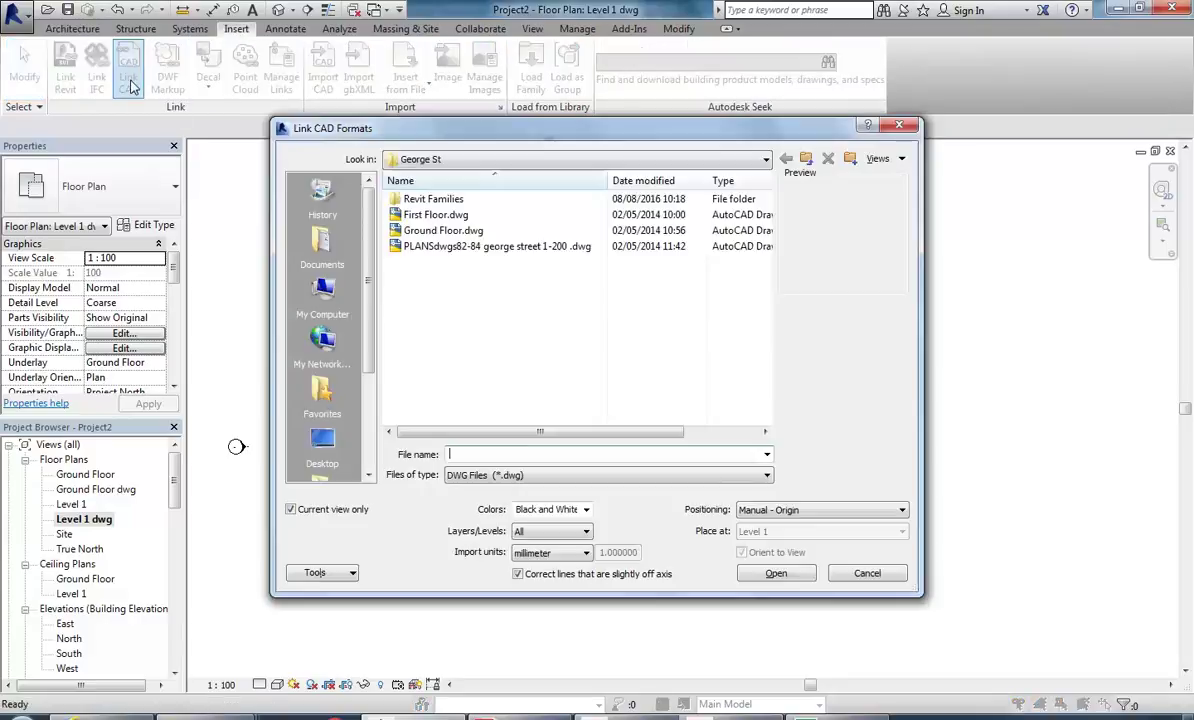
{"action": "left_click", "coordinate": [421, 216]}
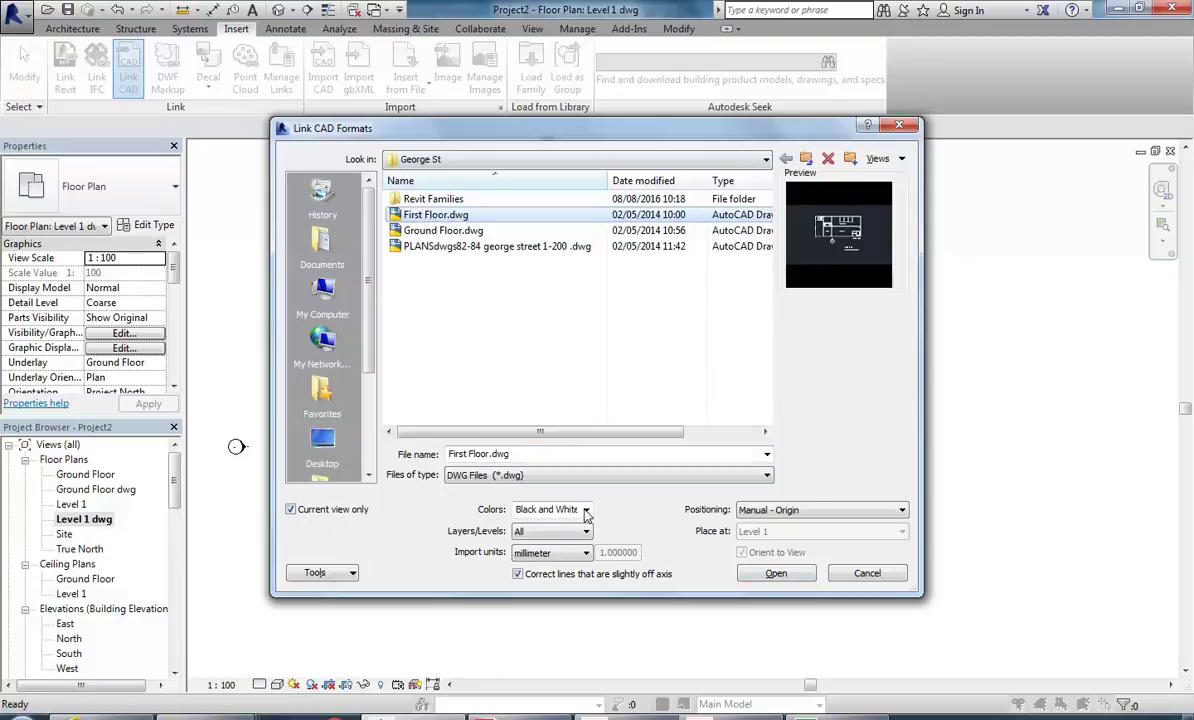
{"action": "left_click", "coordinate": [776, 574]}
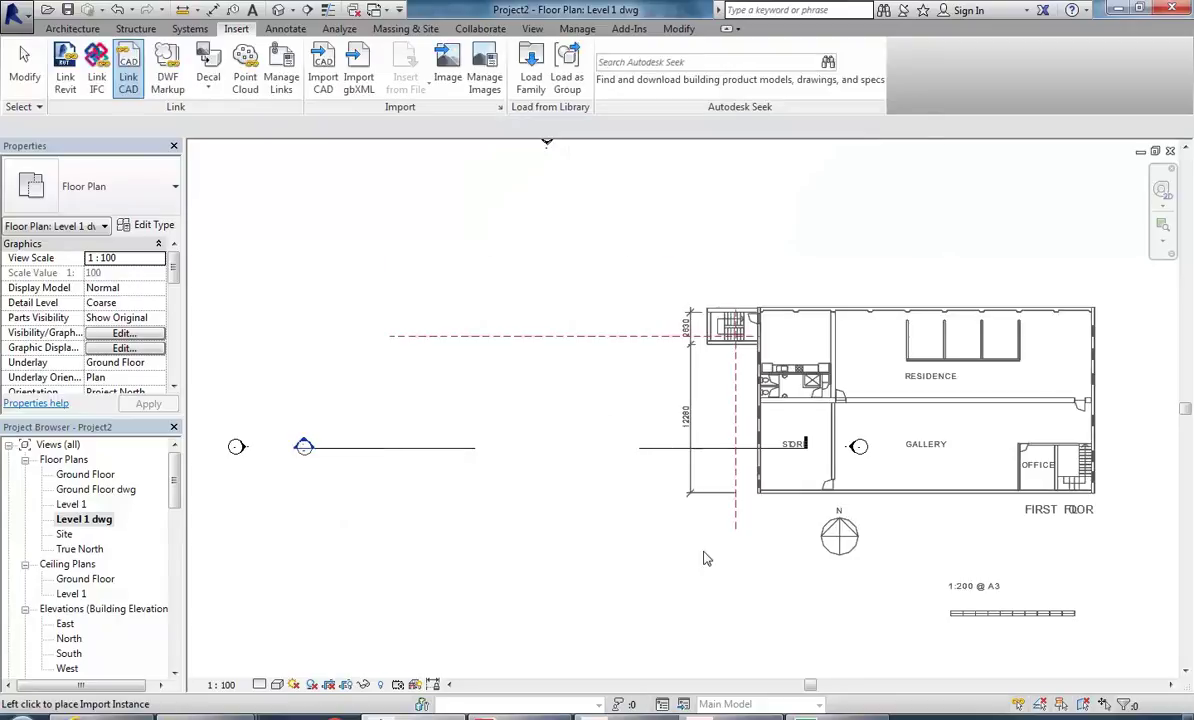
{"action": "left_click", "coordinate": [419, 550]}
Step: Move the linked first-floor drawing so its north-east outer wall corner sits on the intersection of the two reference planes
{"action": "scroll", "coordinate": [773, 301], "scroll_direction": "up", "scroll_amount": 4}
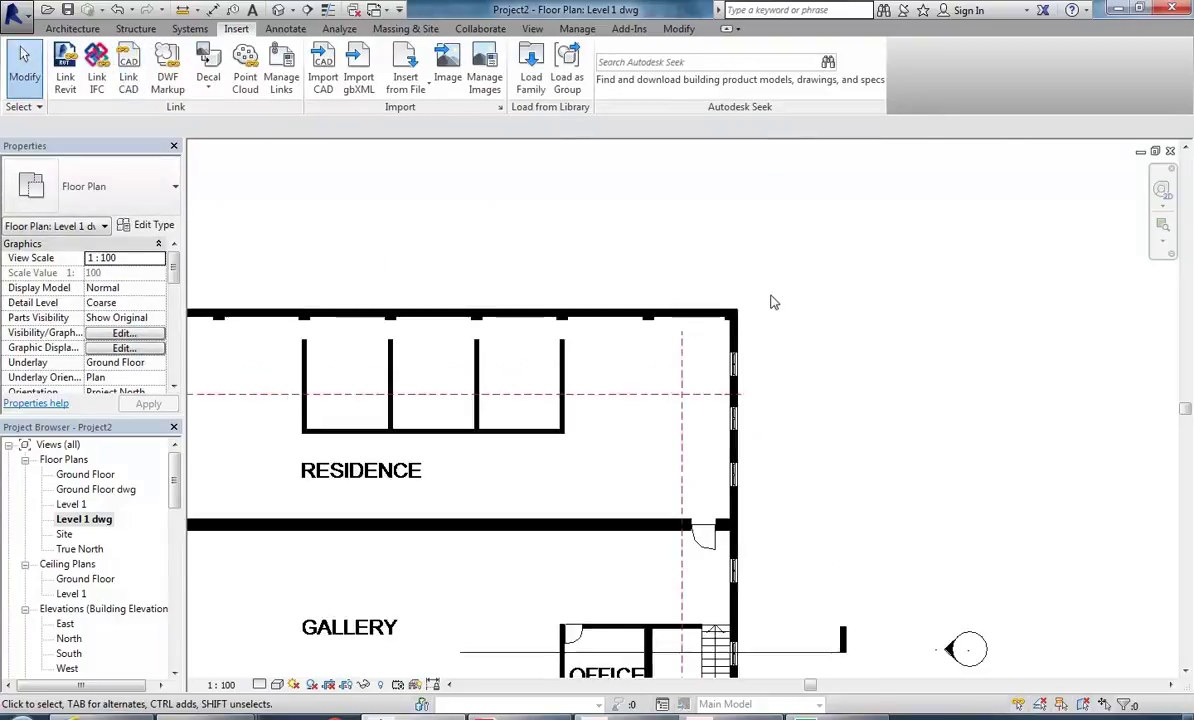
{"action": "left_click", "coordinate": [737, 313]}
{"action": "scroll", "coordinate": [740, 320], "scroll_direction": "up", "scroll_amount": 3}
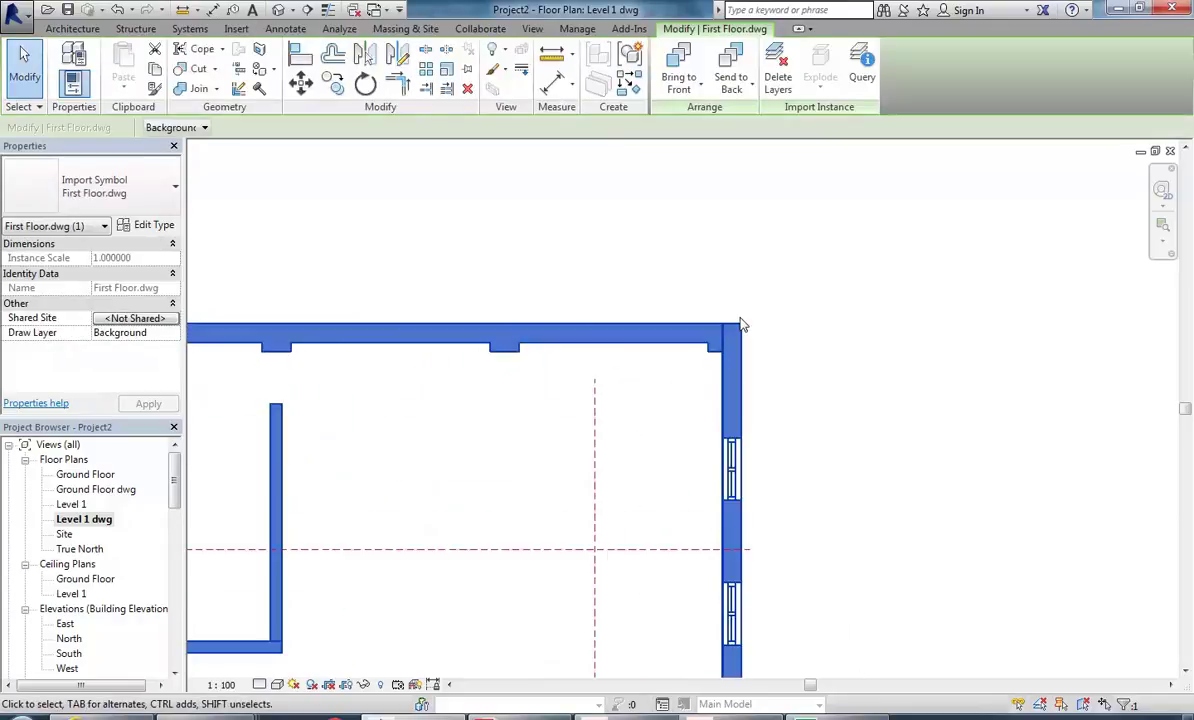
{"action": "left_click", "coordinate": [304, 85]}
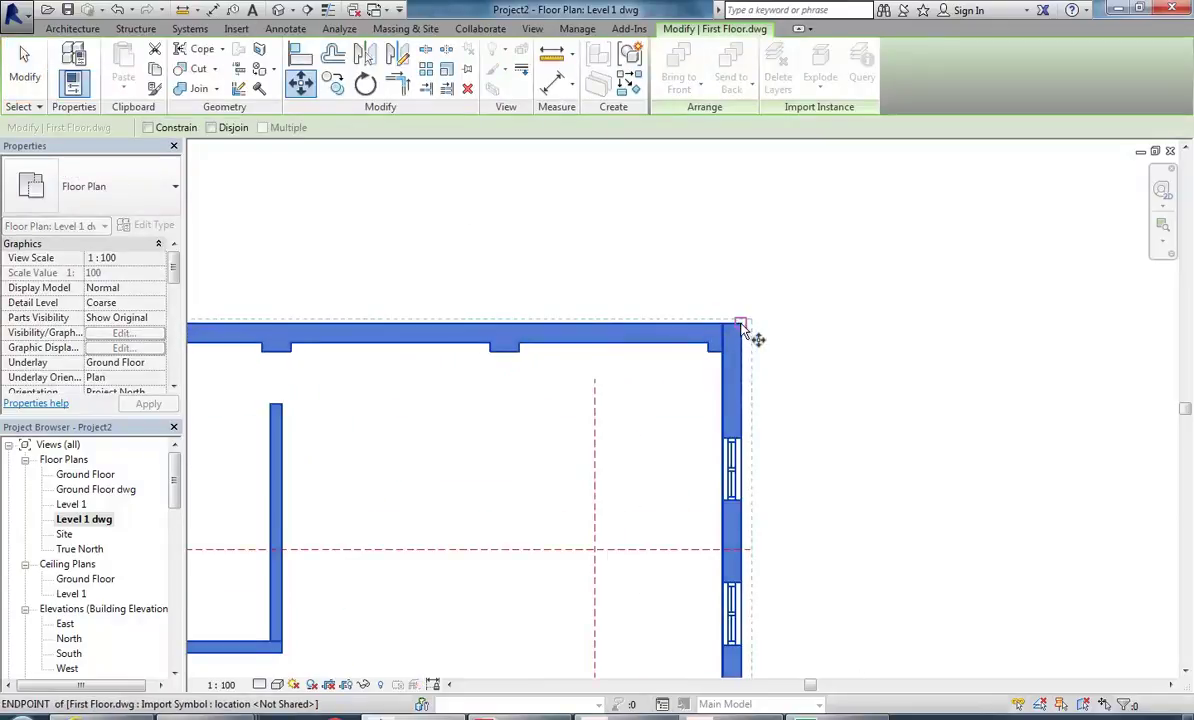
{"action": "left_click", "coordinate": [741, 326]}
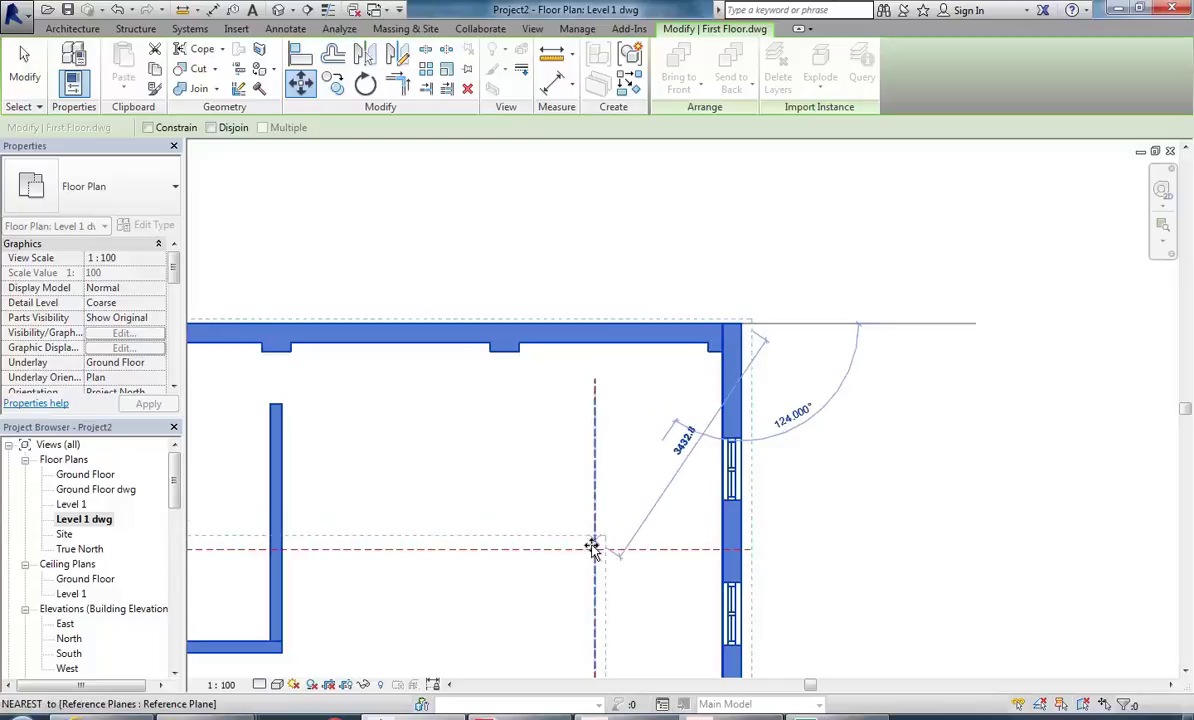
{"action": "left_click", "coordinate": [595, 550]}
{"action": "scroll", "coordinate": [602, 355], "scroll_direction": "down", "scroll_amount": 3}
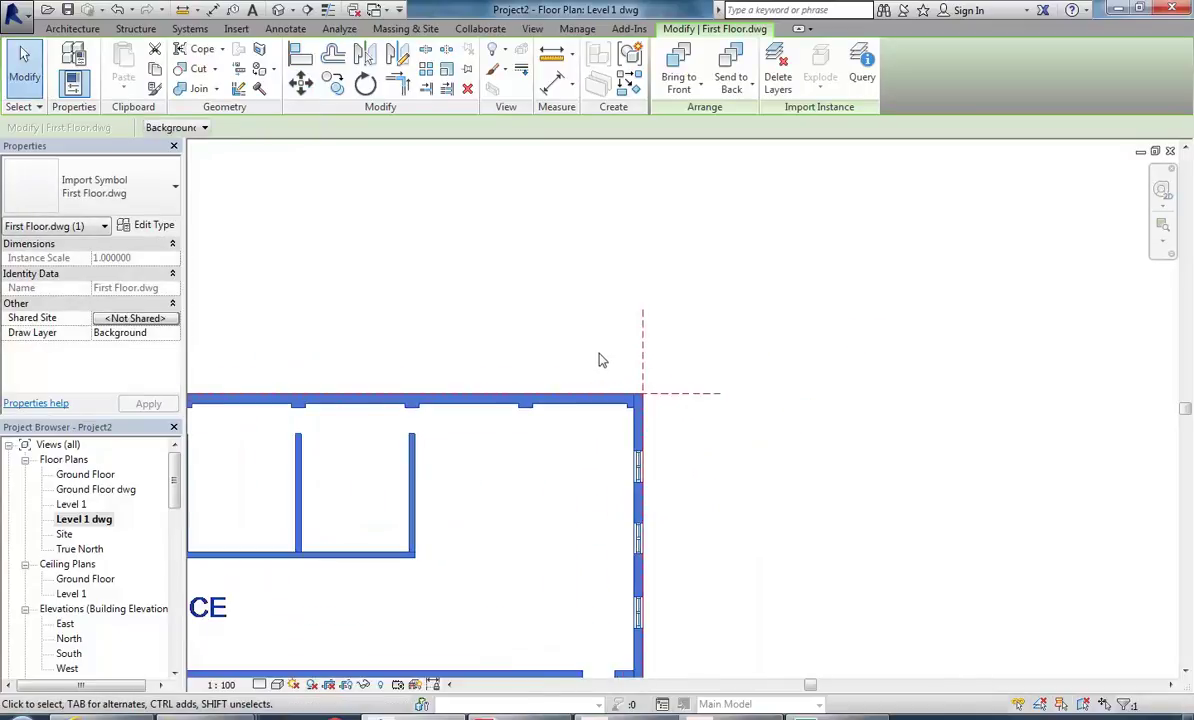
Step: Examine the drawing's north-east wall corner against the reference planes up close, with Thin Lines turned on
{"action": "scroll", "coordinate": [631, 381], "scroll_direction": "up", "scroll_amount": 3}
{"action": "scroll", "coordinate": [631, 381], "scroll_direction": "up", "scroll_amount": 8}
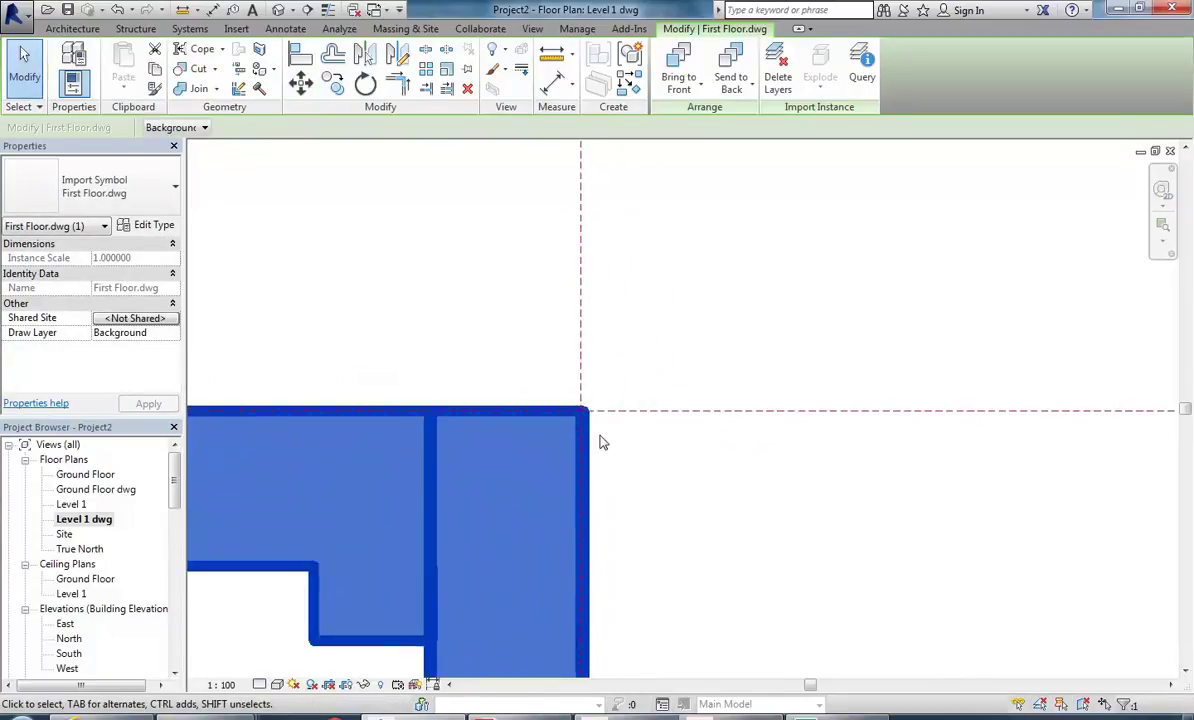
{"action": "left_click", "coordinate": [482, 300]}
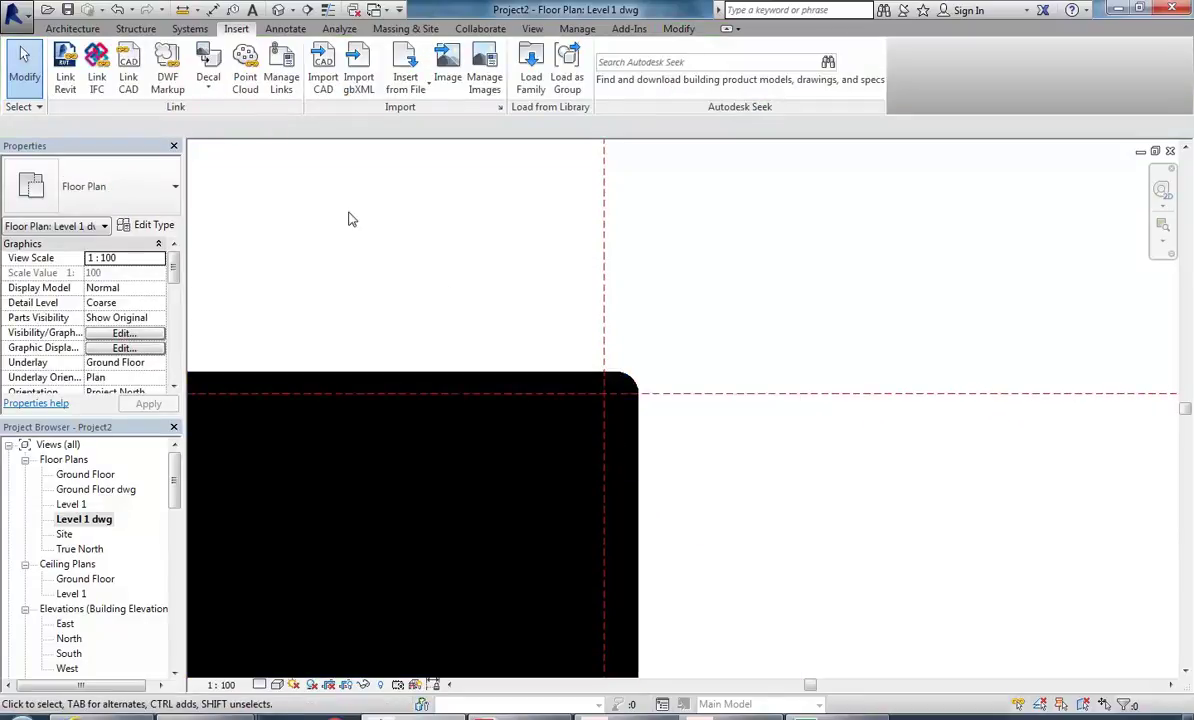
{"action": "left_click", "coordinate": [330, 10]}
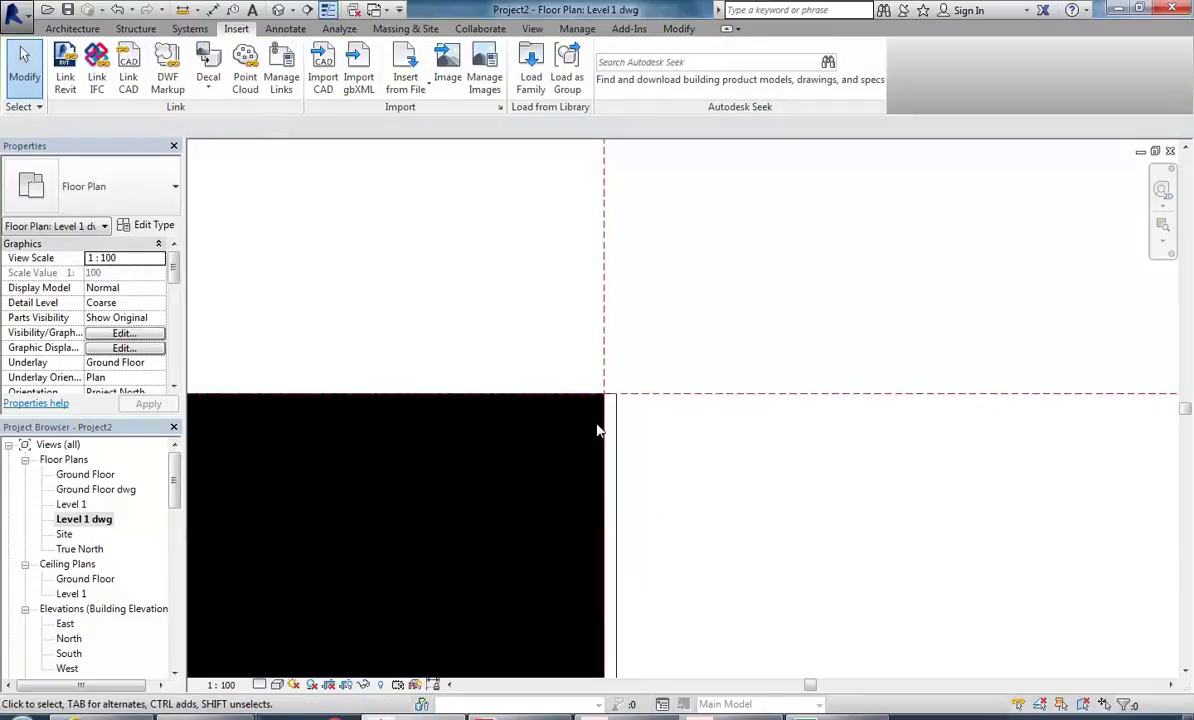
{"action": "scroll", "coordinate": [600, 415], "scroll_direction": "up", "scroll_amount": 2}
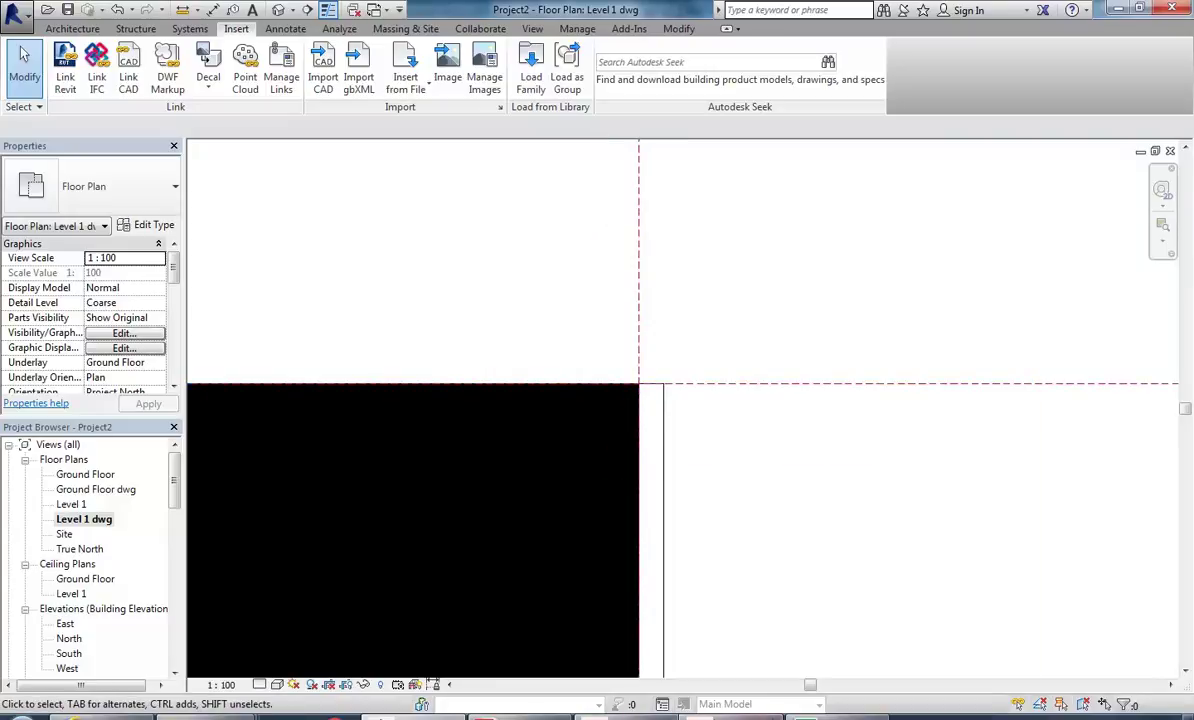
Step: Switch to AutoCAD, open First Floor.dwg and examine the linework at its north-east wall corner
{"action": "key", "text": "alt+Tab"}
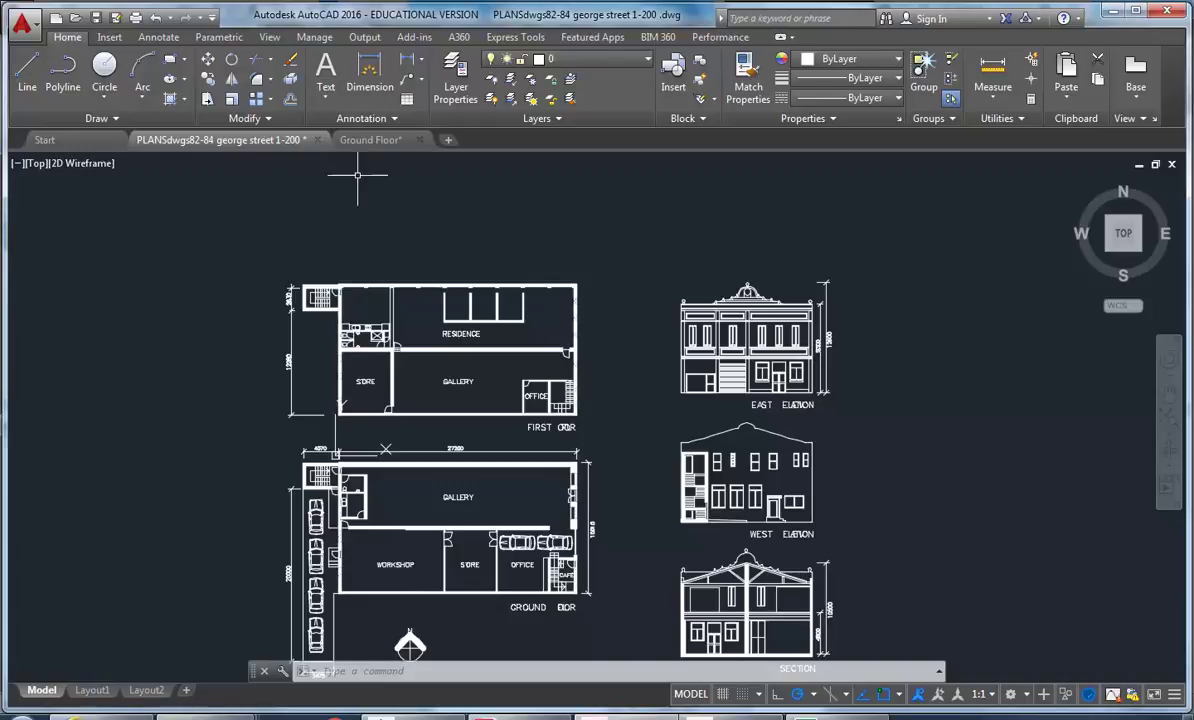
{"action": "left_click", "coordinate": [77, 20]}
{"action": "double_click", "coordinate": [344, 197]}
{"action": "scroll", "coordinate": [573, 219], "scroll_direction": "up", "scroll_amount": 10}
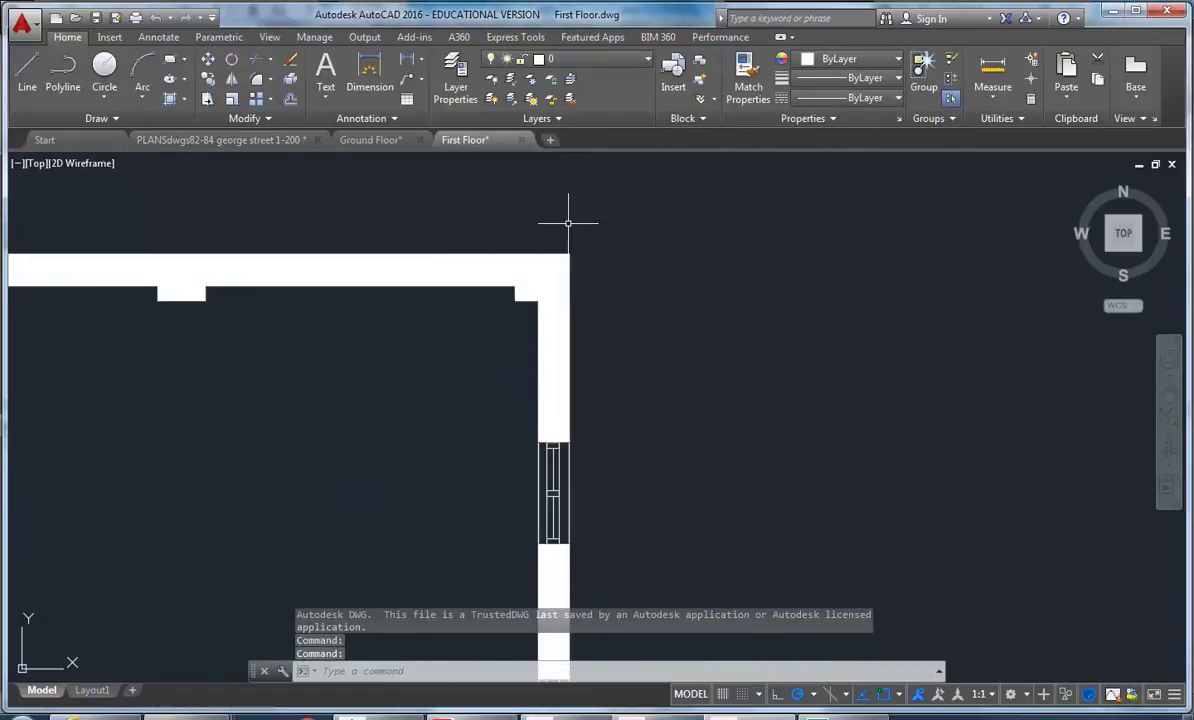
{"action": "scroll", "coordinate": [583, 385], "scroll_direction": "up", "scroll_amount": 3}
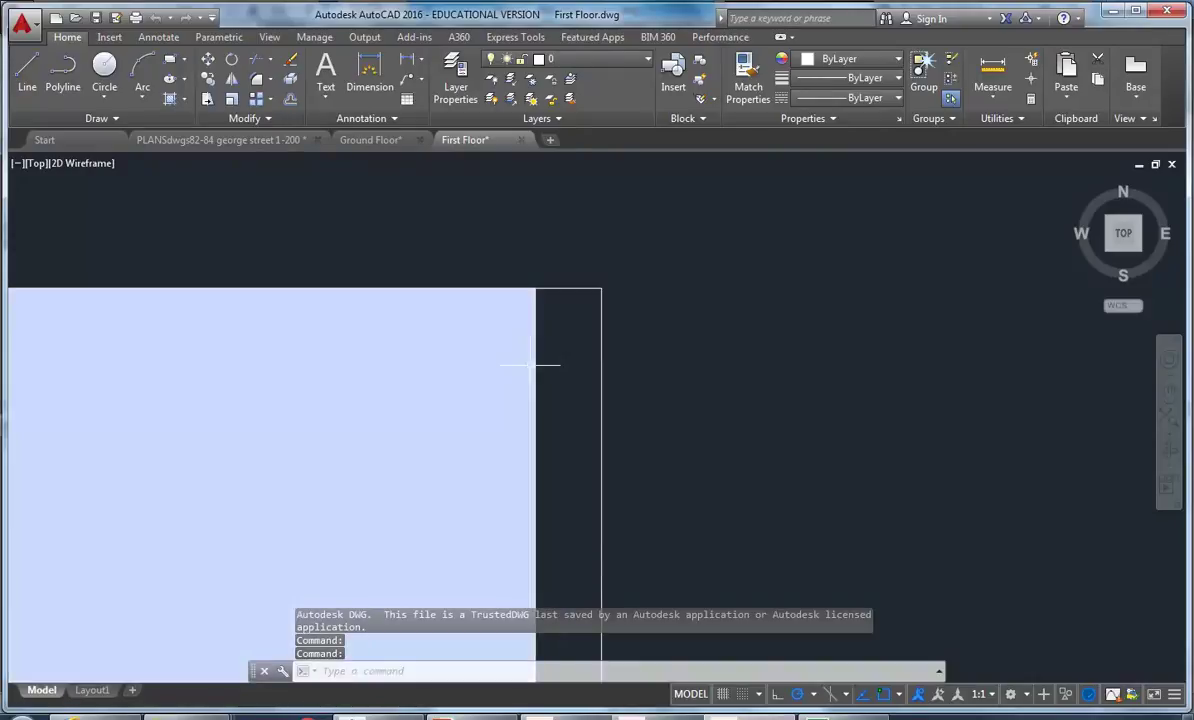
{"action": "scroll", "coordinate": [601, 350], "scroll_direction": "down", "scroll_amount": 10}
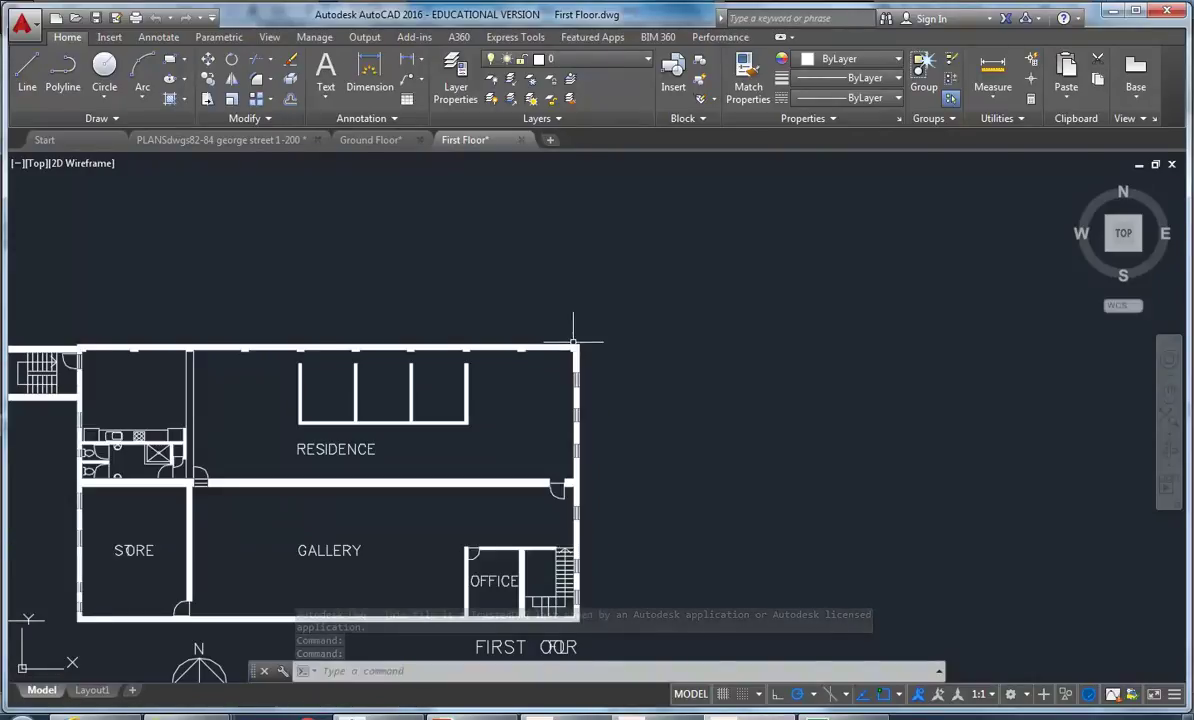
Step: Examine the first floor's north-east wall corner in the PLANSdwgs82-84 george street 1-200 drawing
{"action": "left_click", "coordinate": [248, 146]}
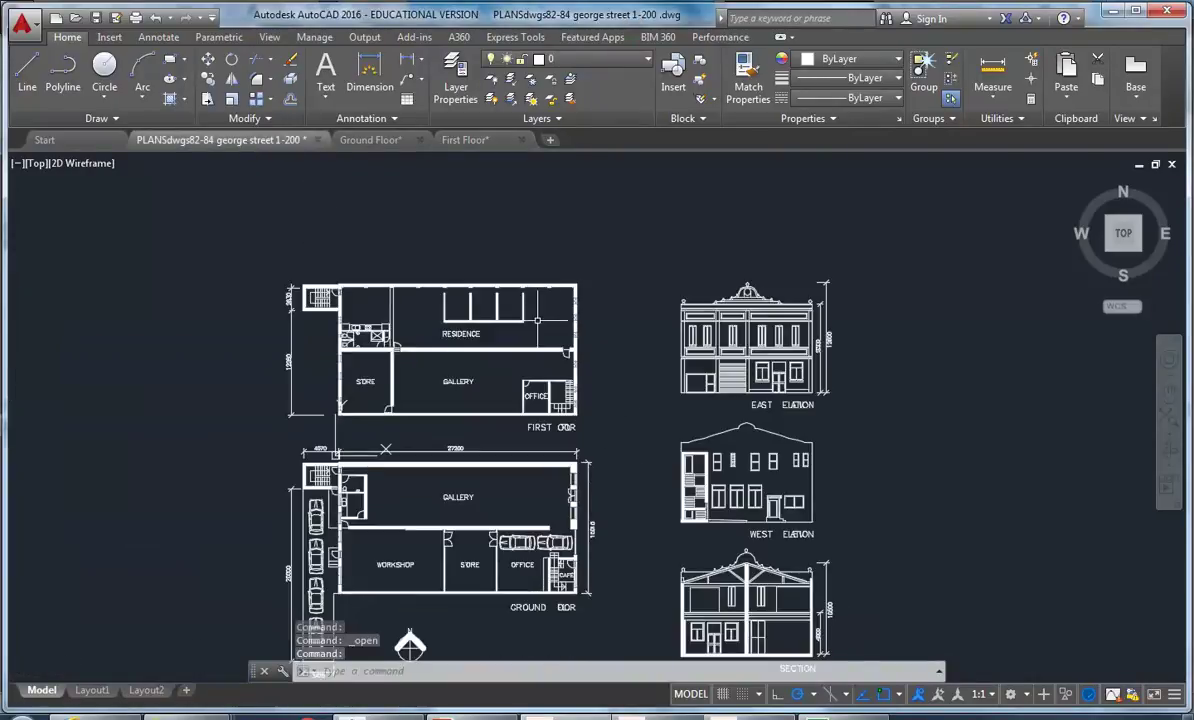
{"action": "scroll", "coordinate": [545, 401], "scroll_direction": "up", "scroll_amount": 10}
{"action": "scroll", "coordinate": [480, 300], "scroll_direction": "up", "scroll_amount": 5}
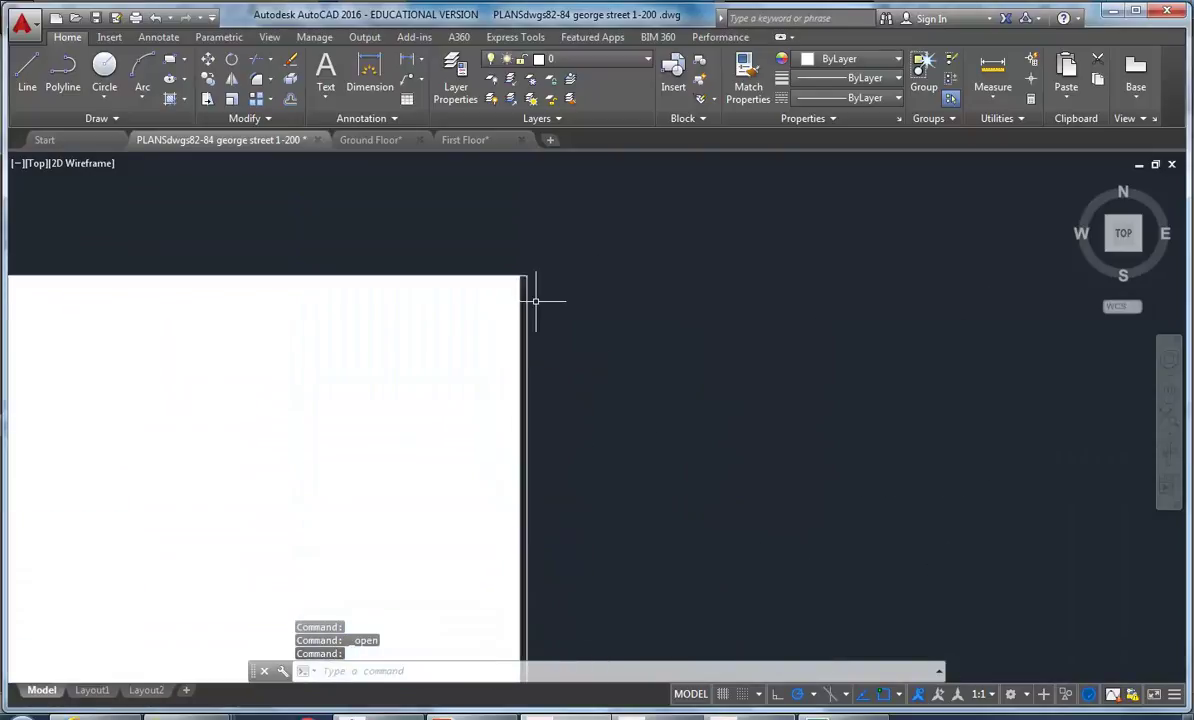
{"action": "scroll", "coordinate": [490, 300], "scroll_direction": "down", "scroll_amount": 12}
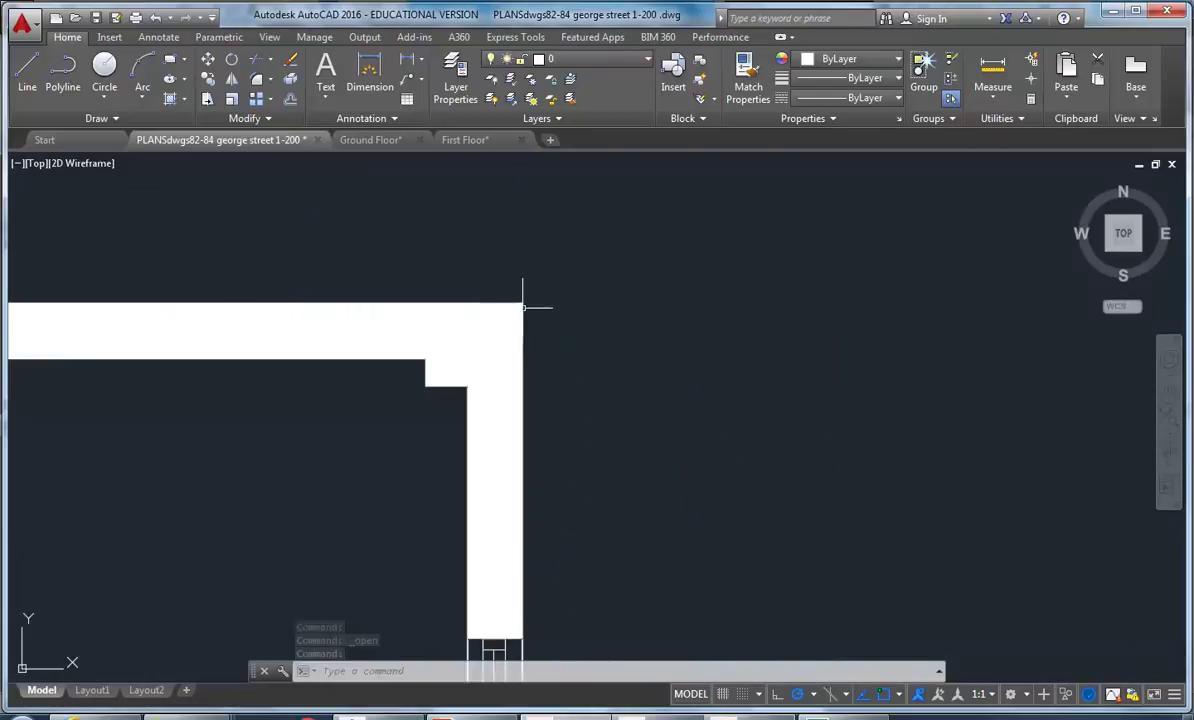
Step: With Ortho on, draw a vertical line from the ground floor's north-east corner up past the first floor's north-east corner, and end the command
{"action": "scroll", "coordinate": [500, 350], "scroll_direction": "up", "scroll_amount": 8}
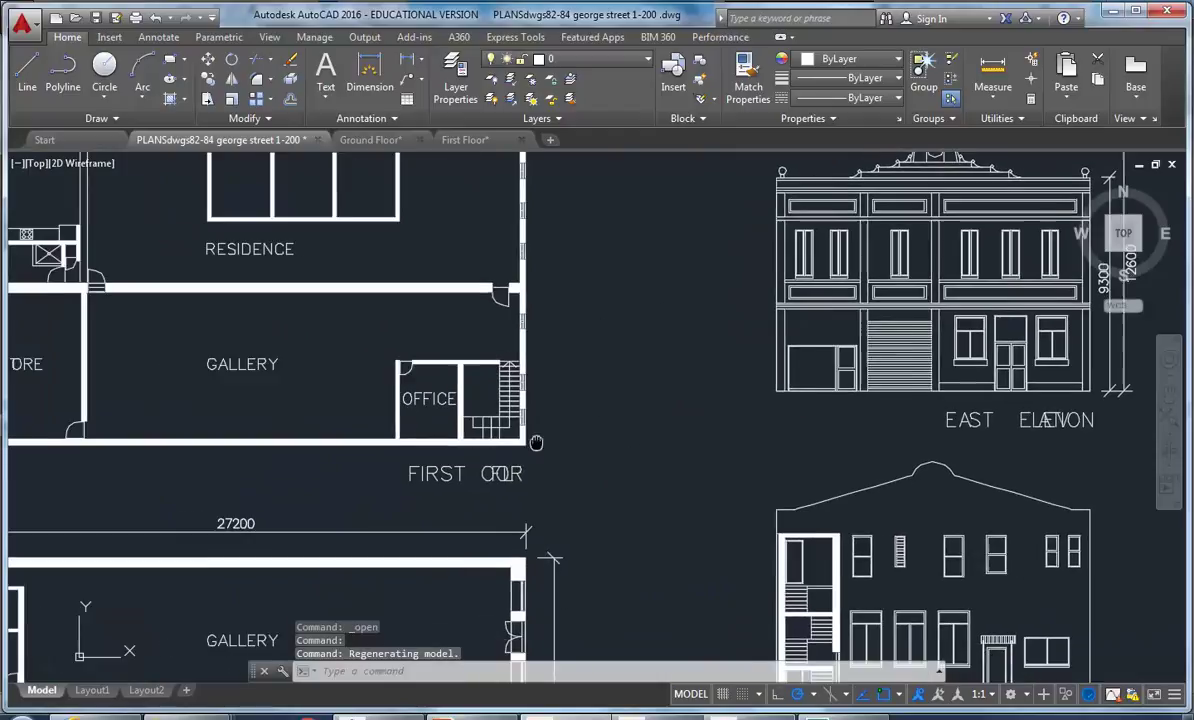
{"action": "left_click", "coordinate": [42, 88]}
{"action": "scroll", "coordinate": [530, 565], "scroll_direction": "up", "scroll_amount": 5}
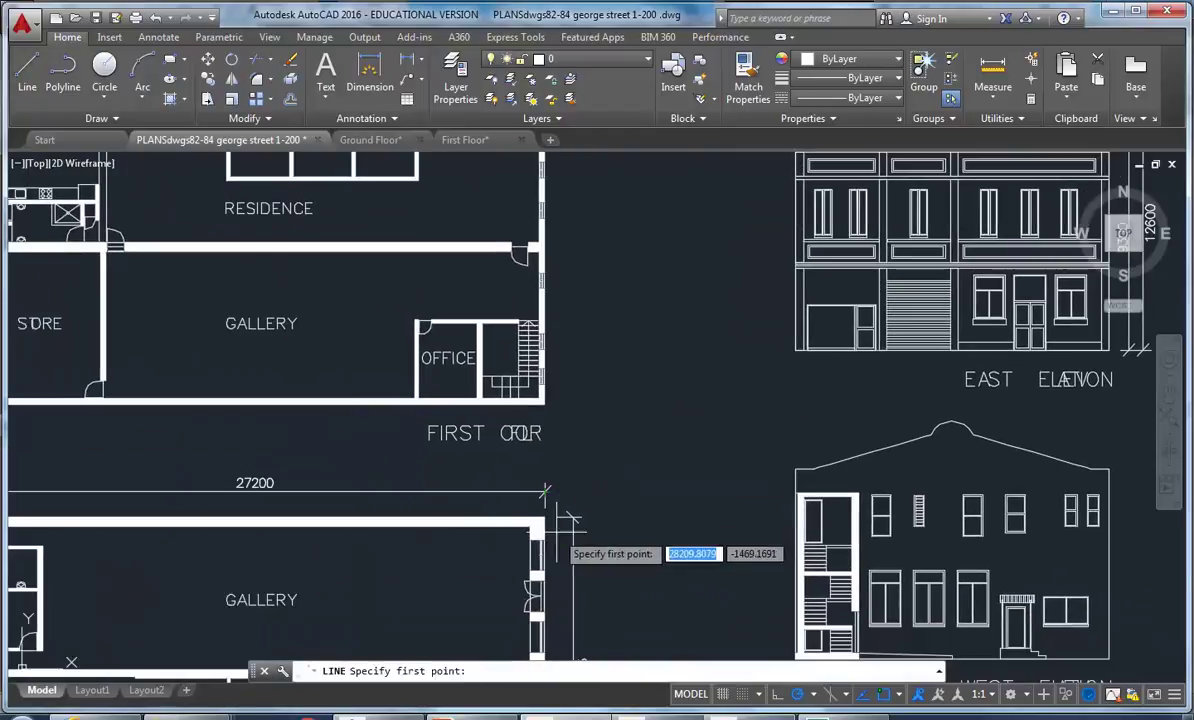
{"action": "left_click", "coordinate": [487, 471]}
{"action": "scroll", "coordinate": [493, 355], "scroll_direction": "down", "scroll_amount": 6}
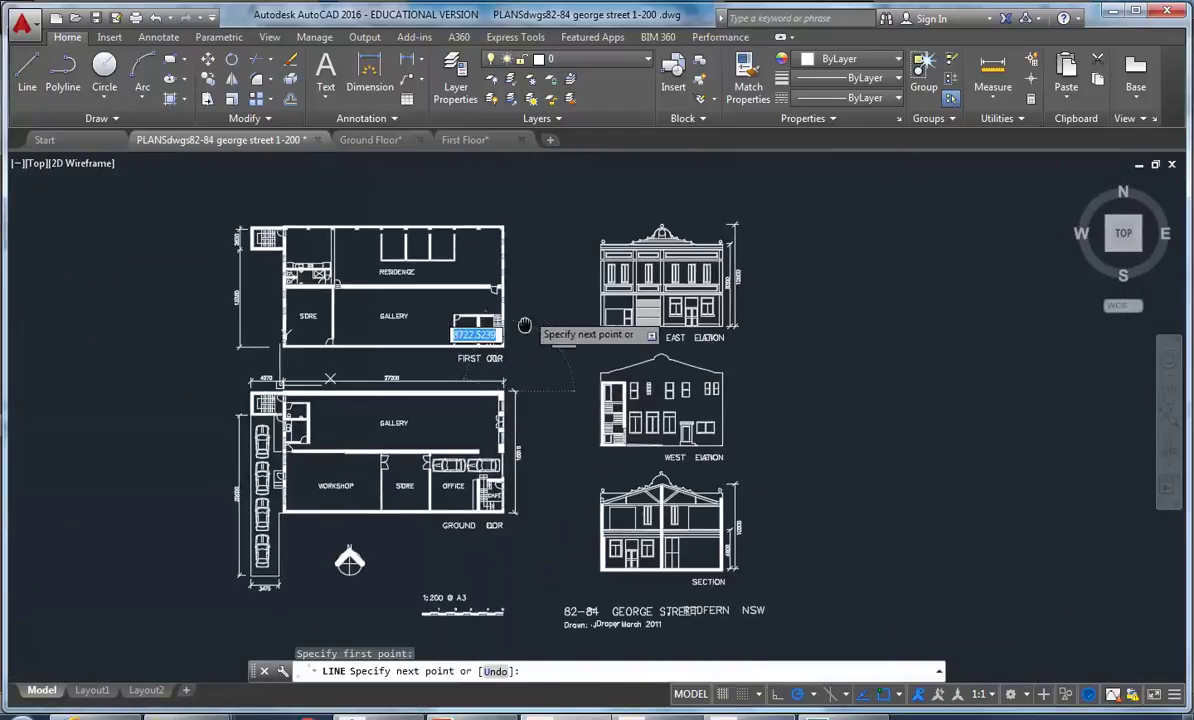
{"action": "left_click", "coordinate": [777, 694]}
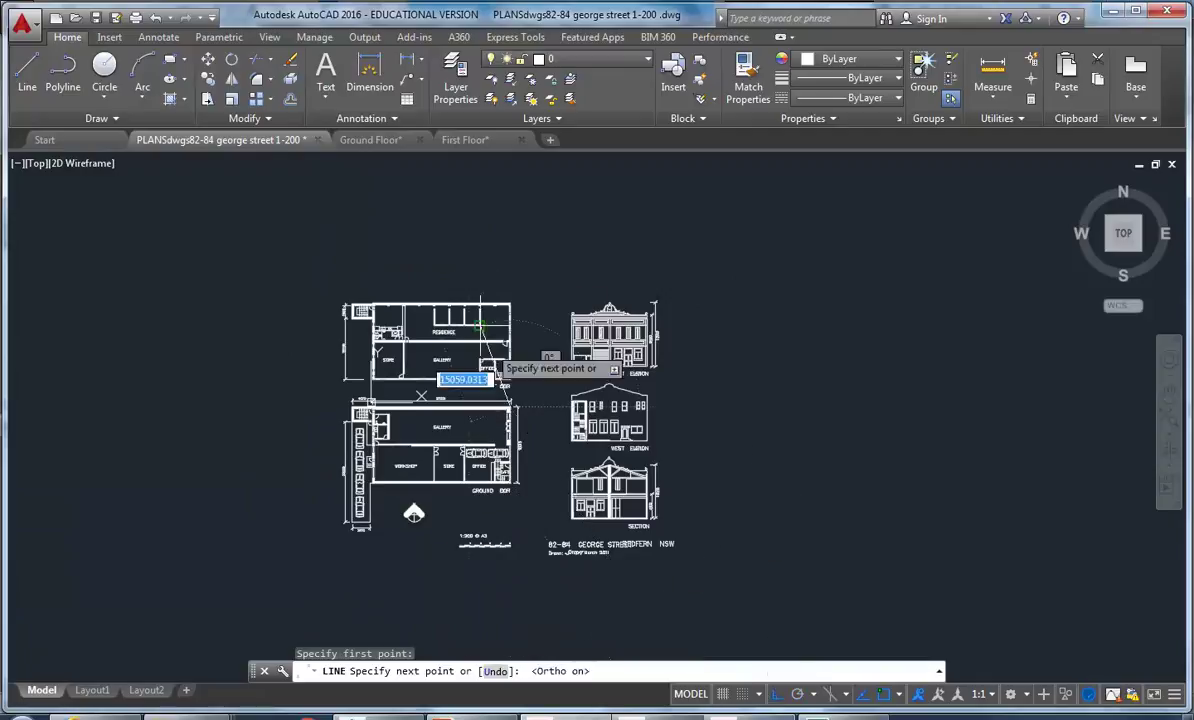
{"action": "scroll", "coordinate": [500, 320], "scroll_direction": "up", "scroll_amount": 5}
{"action": "middle_click_drag", "start_coordinate": [512, 338], "coordinate": [475, 417]}
{"action": "scroll", "coordinate": [502, 280], "scroll_direction": "up", "scroll_amount": 5}
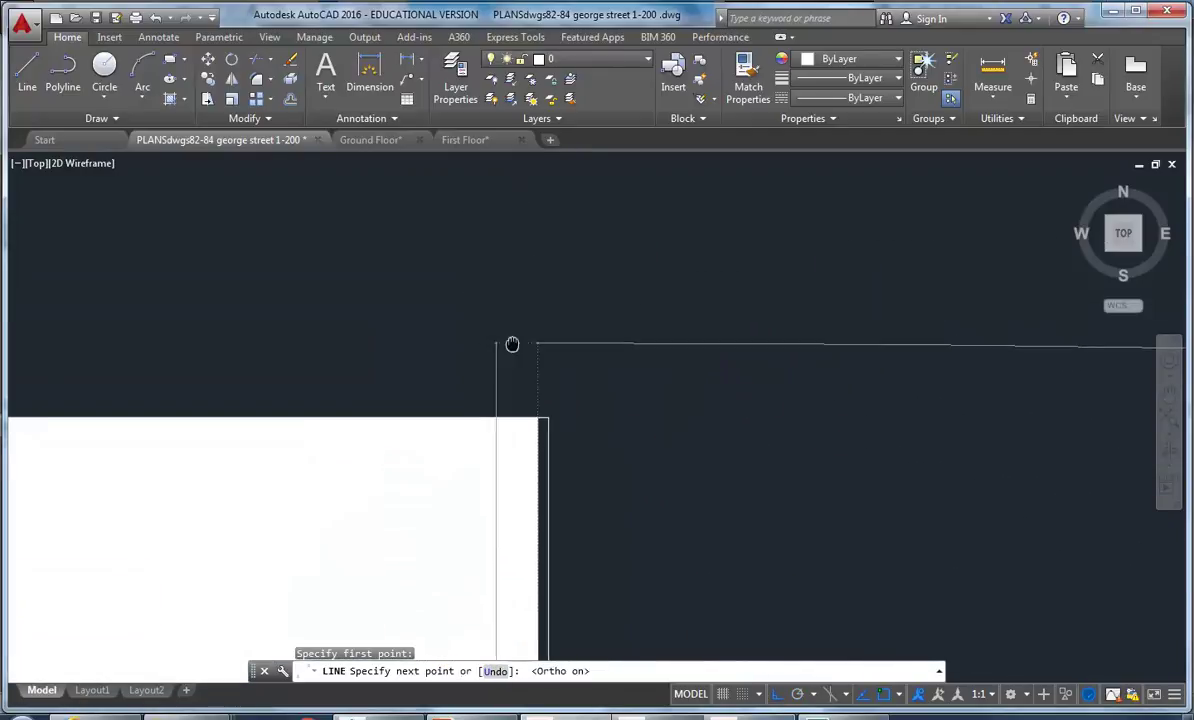
{"action": "scroll", "coordinate": [506, 315], "scroll_direction": "up", "scroll_amount": 2}
{"action": "left_click", "coordinate": [512, 312]}
{"action": "right_click", "coordinate": [632, 333]}
{"action": "left_click", "coordinate": [659, 338]}
{"action": "scroll", "coordinate": [590, 370], "scroll_direction": "up", "scroll_amount": 3}
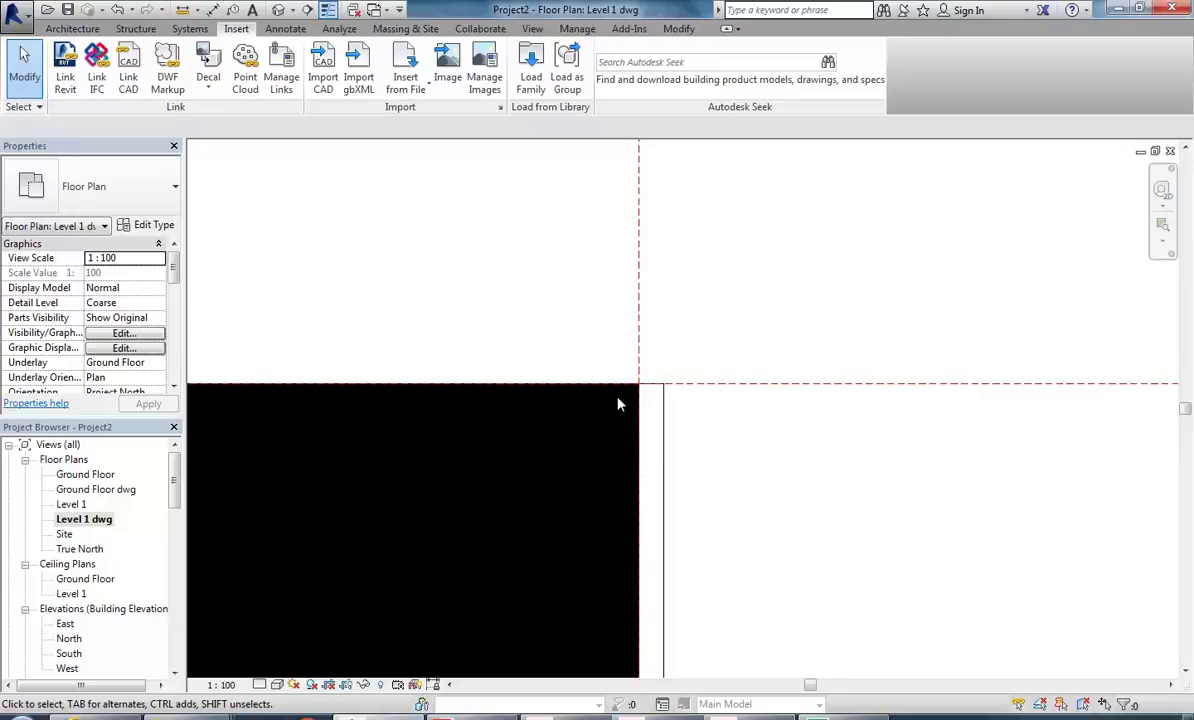
Step: Switch back to Revit and examine the first-floor drawing's alignment with the reference planes, at the north-east corner and across the whole plan
{"action": "middle_click_drag", "start_coordinate": [618, 404], "coordinate": [574, 388]}
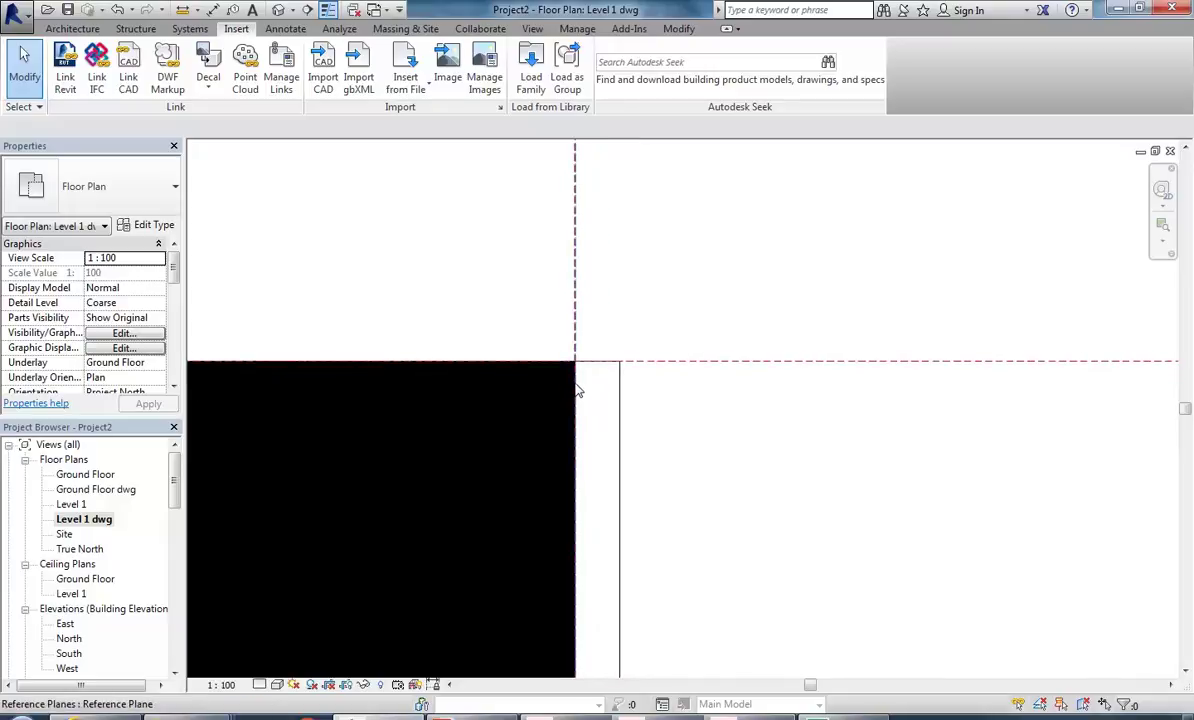
{"action": "scroll", "coordinate": [570, 341], "scroll_direction": "down", "scroll_amount": 3}
{"action": "scroll", "coordinate": [704, 330], "scroll_direction": "down", "scroll_amount": 6}
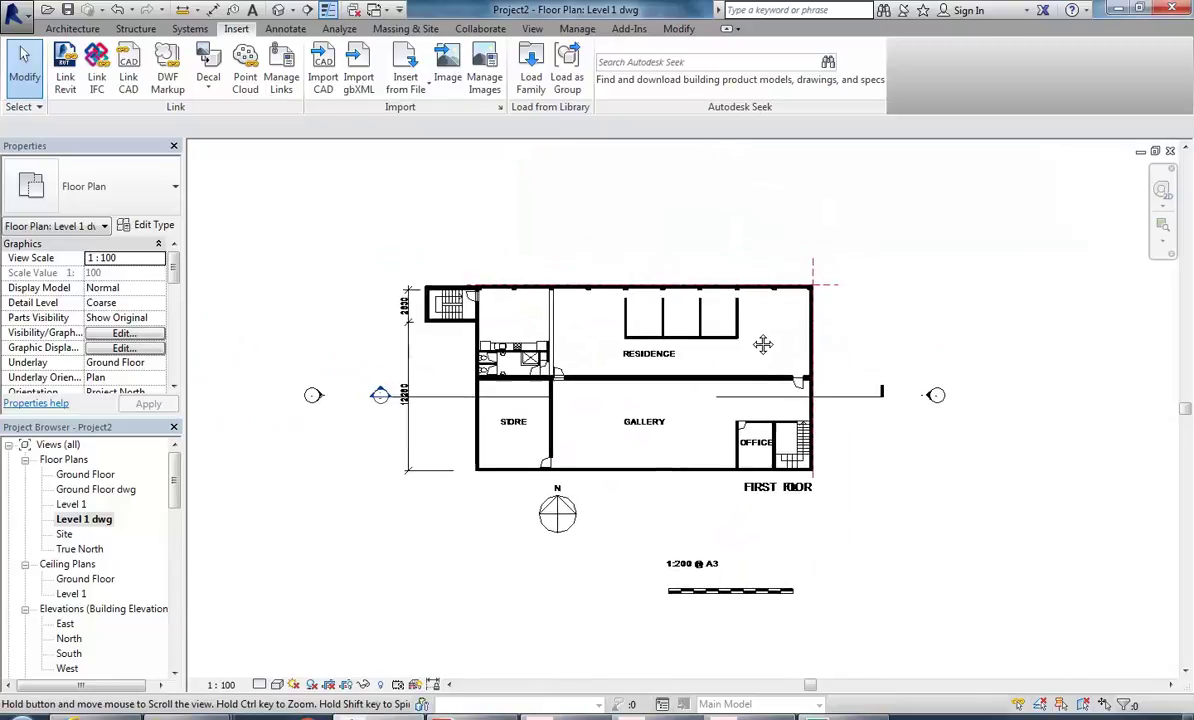
{"action": "middle_click_drag", "start_coordinate": [586, 229], "coordinate": [563, 261]}
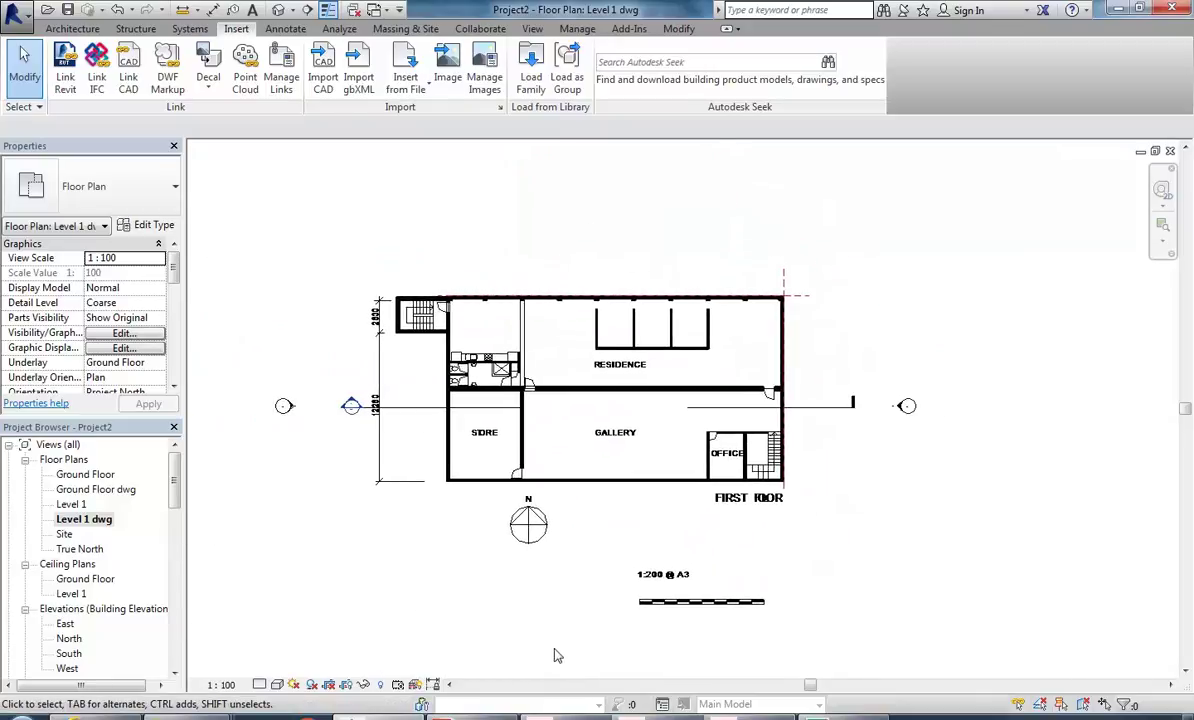
{"action": "middle_click_drag", "start_coordinate": [601, 469], "coordinate": [555, 483]}
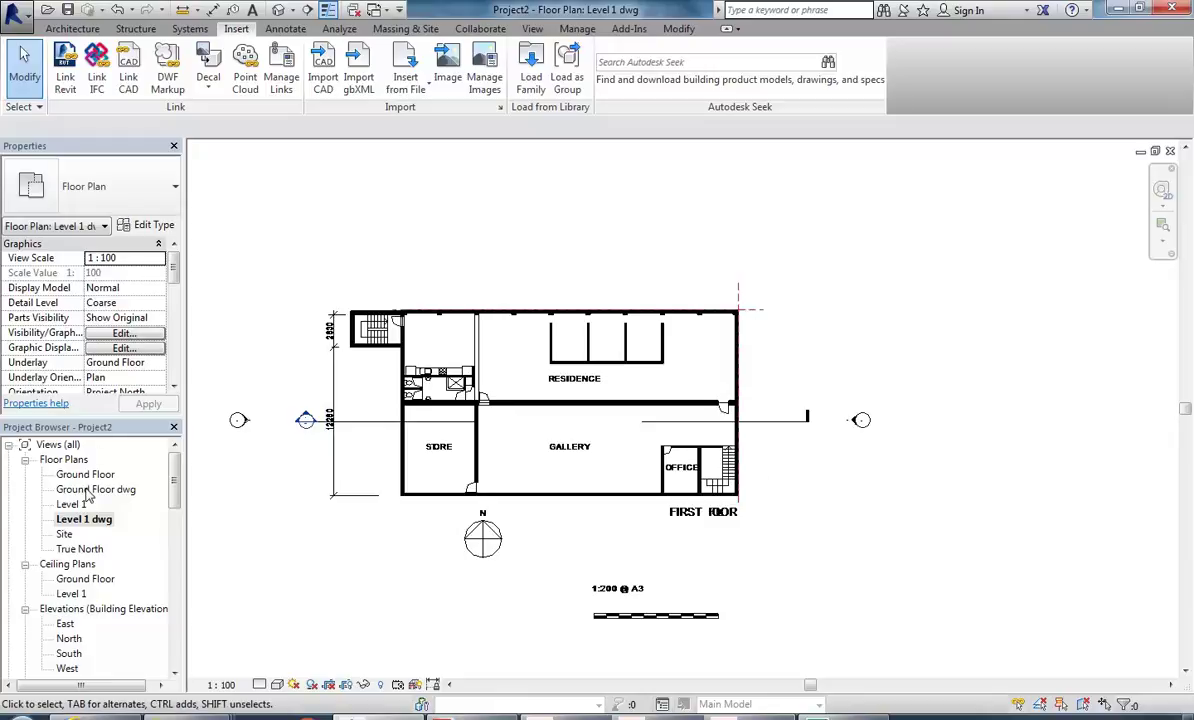
{"action": "scroll", "coordinate": [450, 234], "scroll_direction": "up", "scroll_amount": 1}
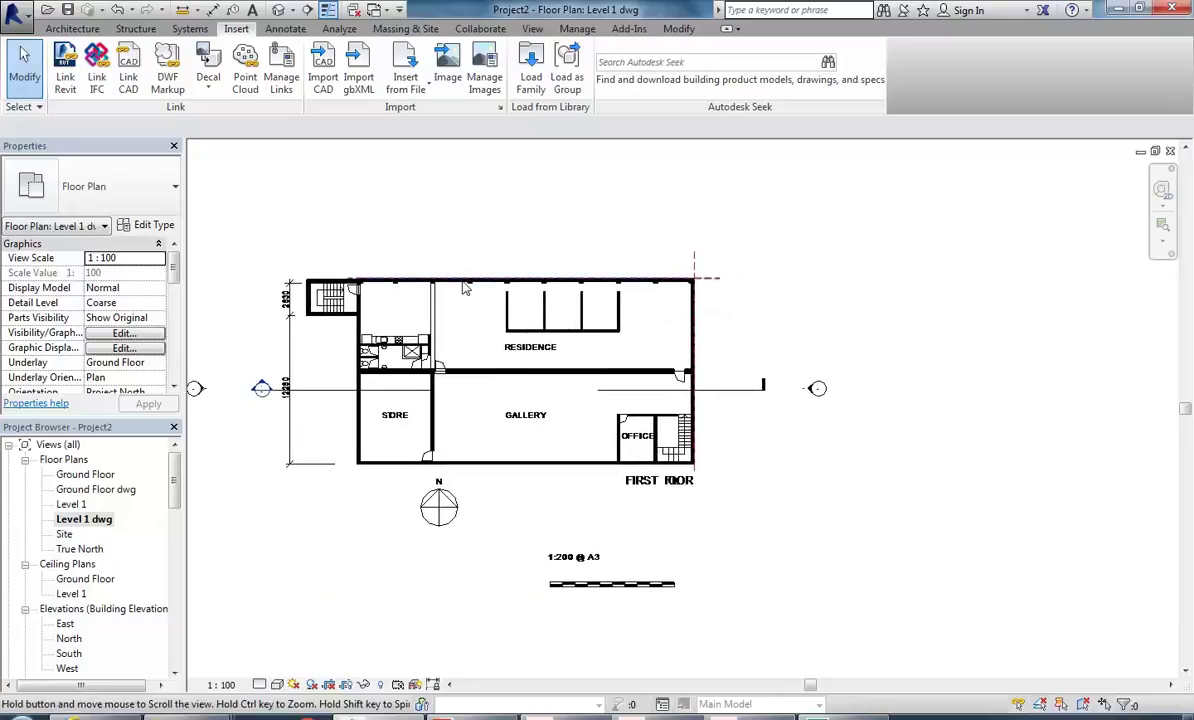
{"action": "scroll", "coordinate": [594, 315], "scroll_direction": "up", "scroll_amount": 2}
{"action": "middle_click_drag", "start_coordinate": [594, 350], "coordinate": [627, 360]}
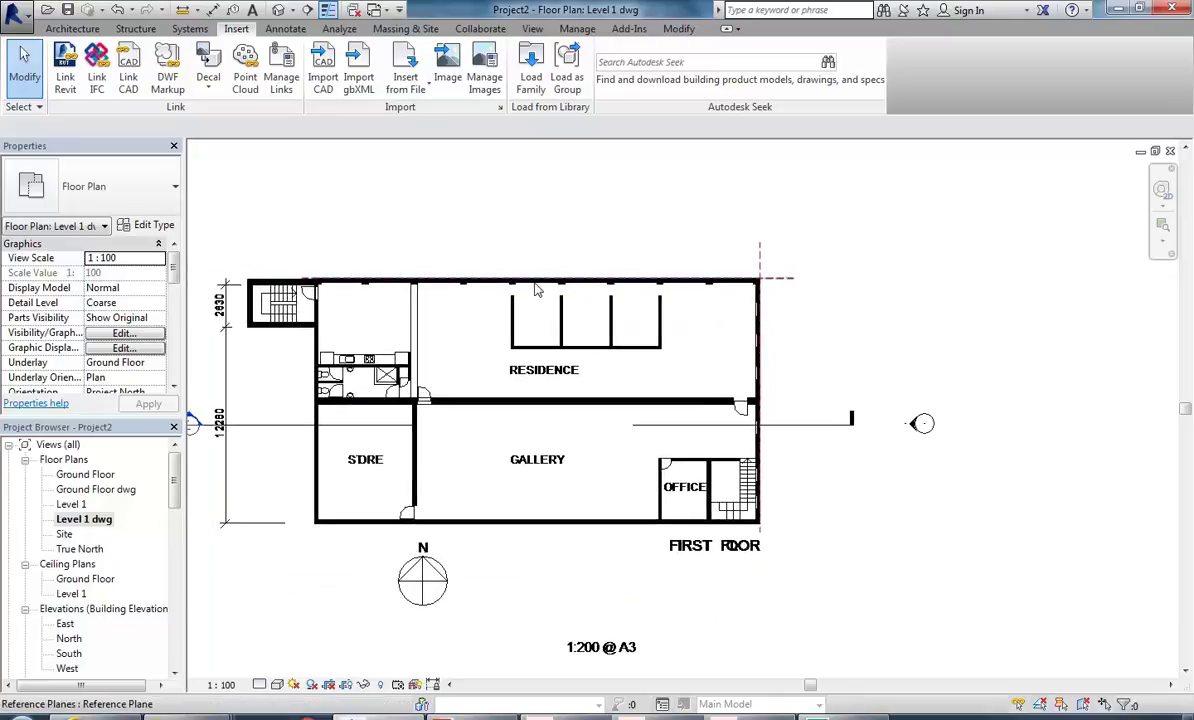
{"action": "middle_click_drag", "start_coordinate": [558, 207], "coordinate": [554, 213]}
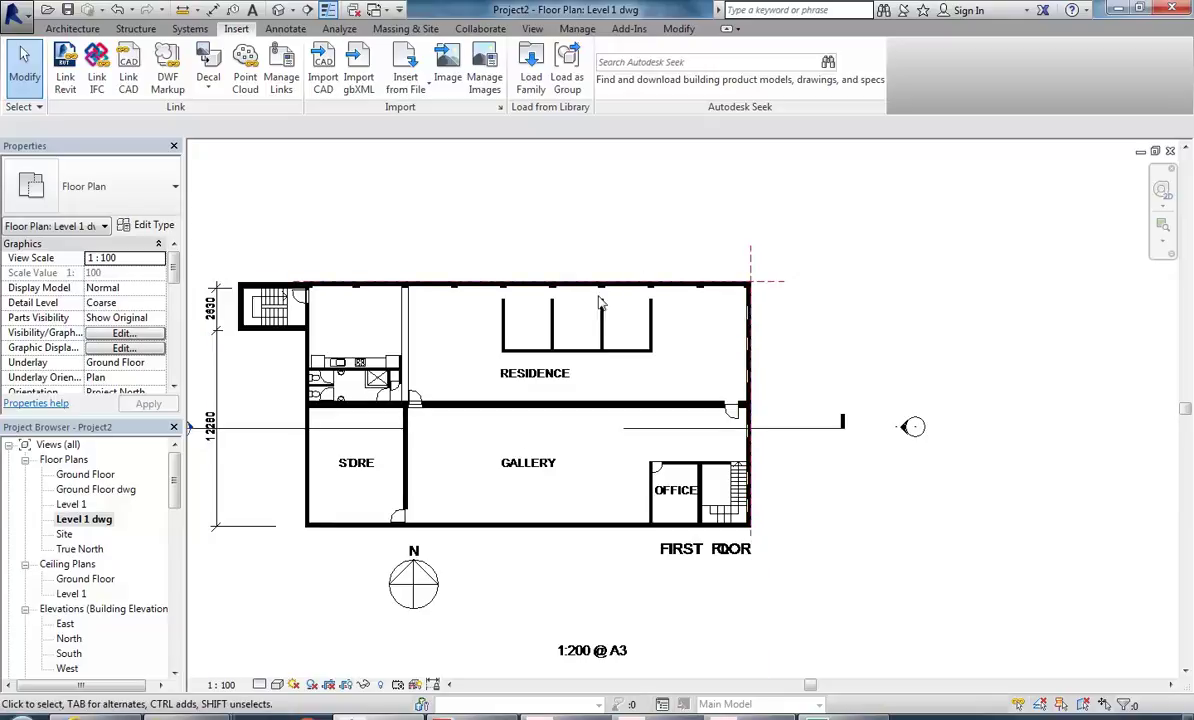
Step: Open the Ground Floor dwg plan view and measure the thickness of the building's south wall at the store partition
{"action": "double_click", "coordinate": [79, 475]}
{"action": "double_click", "coordinate": [90, 489]}
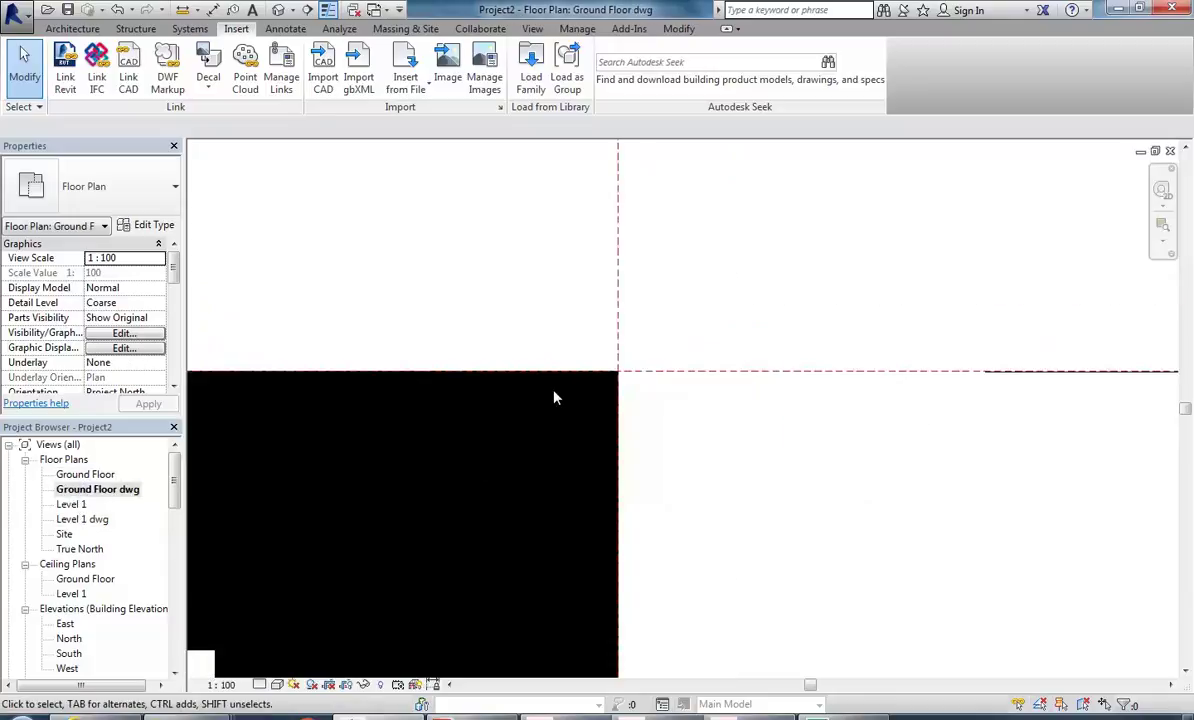
{"action": "scroll", "coordinate": [546, 398], "scroll_direction": "down", "scroll_amount": 10}
{"action": "scroll", "coordinate": [549, 445], "scroll_direction": "up", "scroll_amount": 3}
{"action": "scroll", "coordinate": [567, 464], "scroll_direction": "up", "scroll_amount": 2}
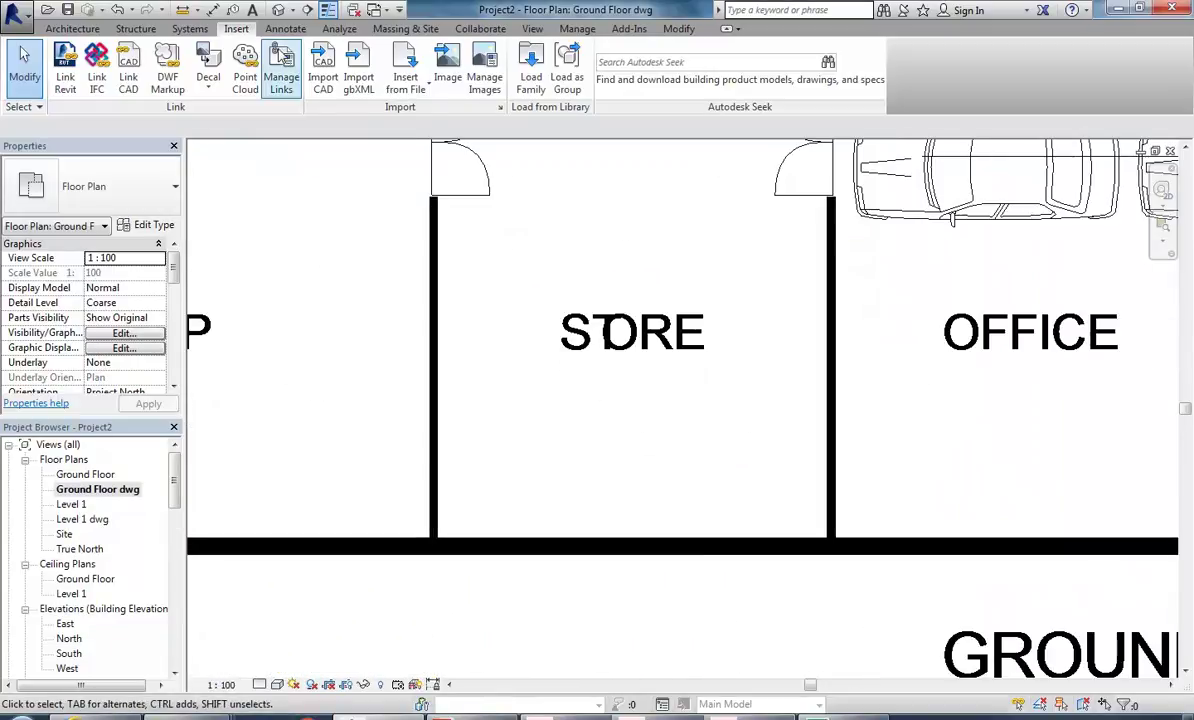
{"action": "left_click", "coordinate": [181, 10]}
{"action": "middle_click_drag", "start_coordinate": [687, 454], "coordinate": [373, 299]}
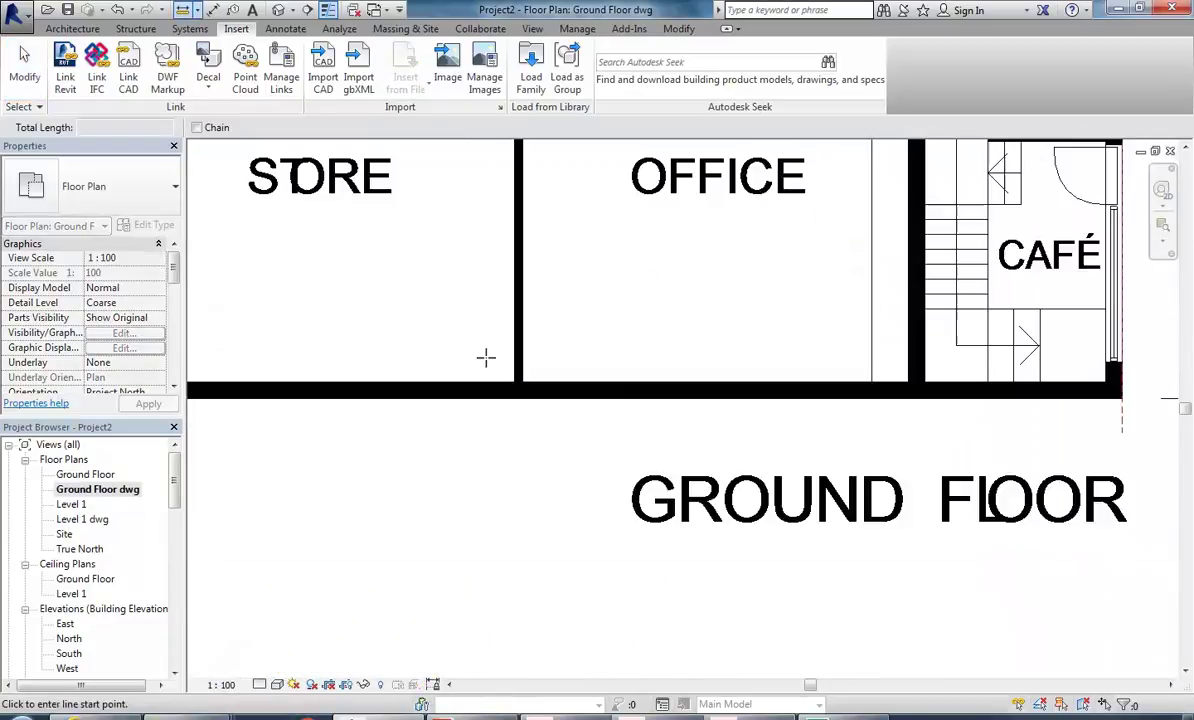
{"action": "scroll", "coordinate": [488, 392], "scroll_direction": "up", "scroll_amount": 4}
{"action": "left_click", "coordinate": [505, 411]}
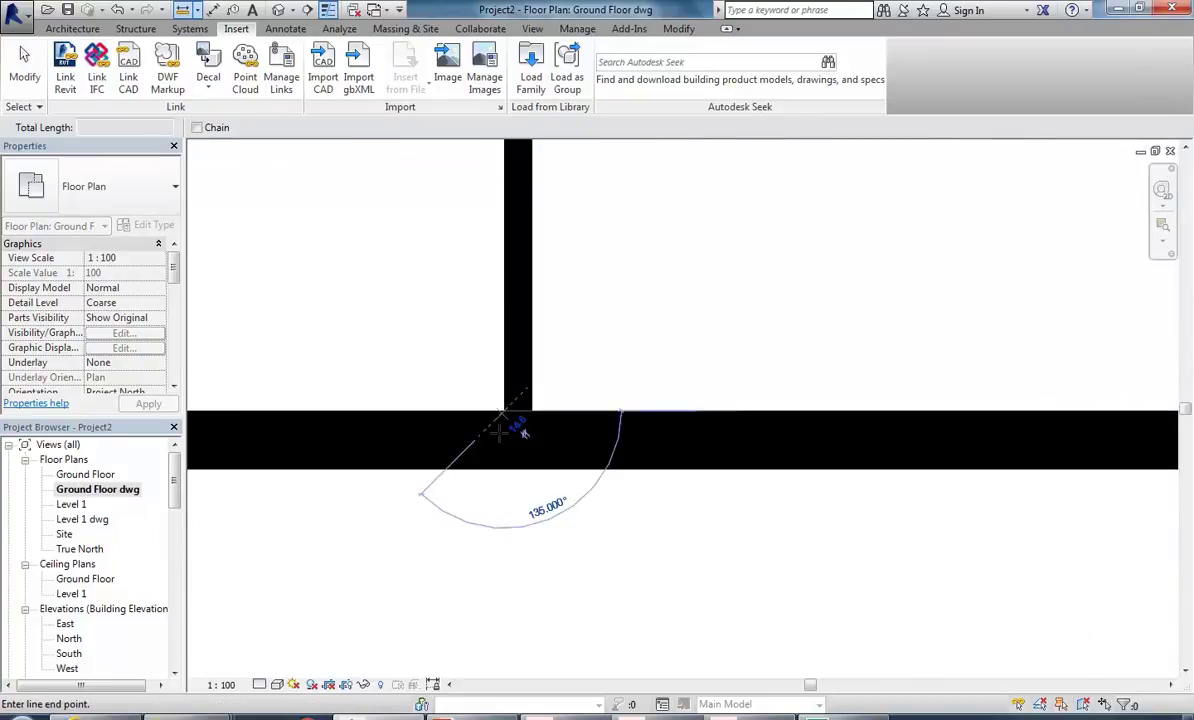
{"action": "left_click", "coordinate": [505, 469]}
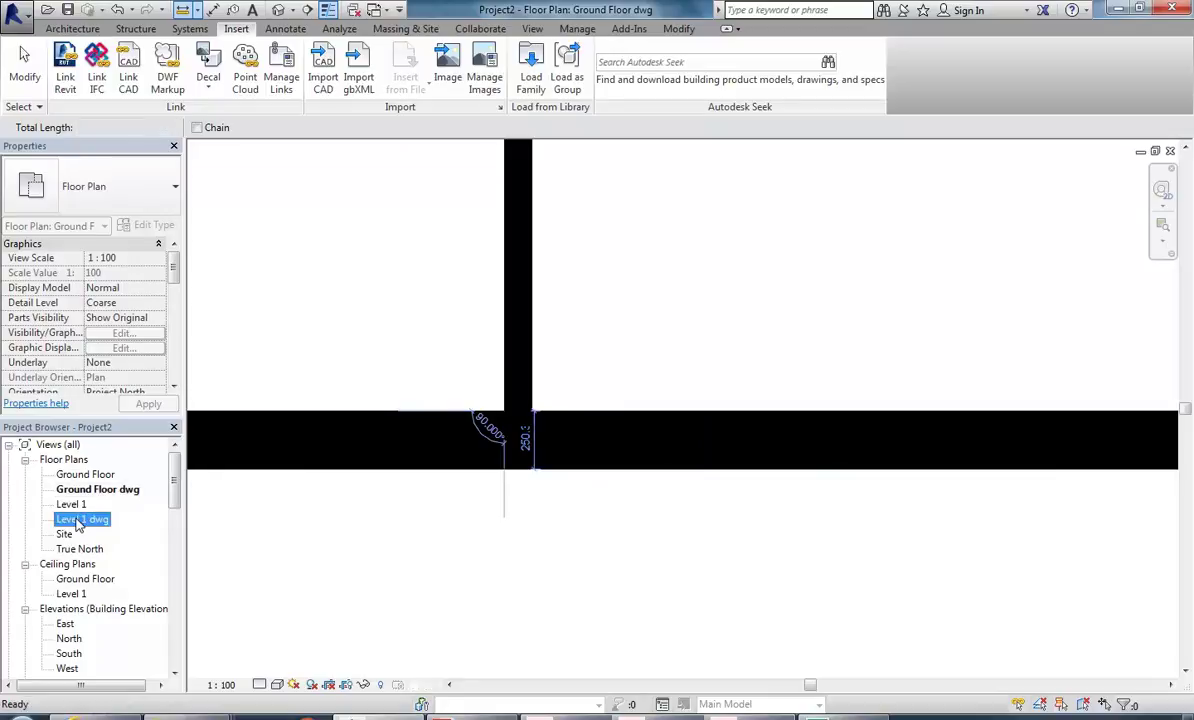
Step: Open the Level 1 dwg plan view and measure the thickness of the first floor's south wall beside the gallery door
{"action": "double_click", "coordinate": [80, 519]}
{"action": "scroll", "coordinate": [432, 480], "scroll_direction": "up", "scroll_amount": 6}
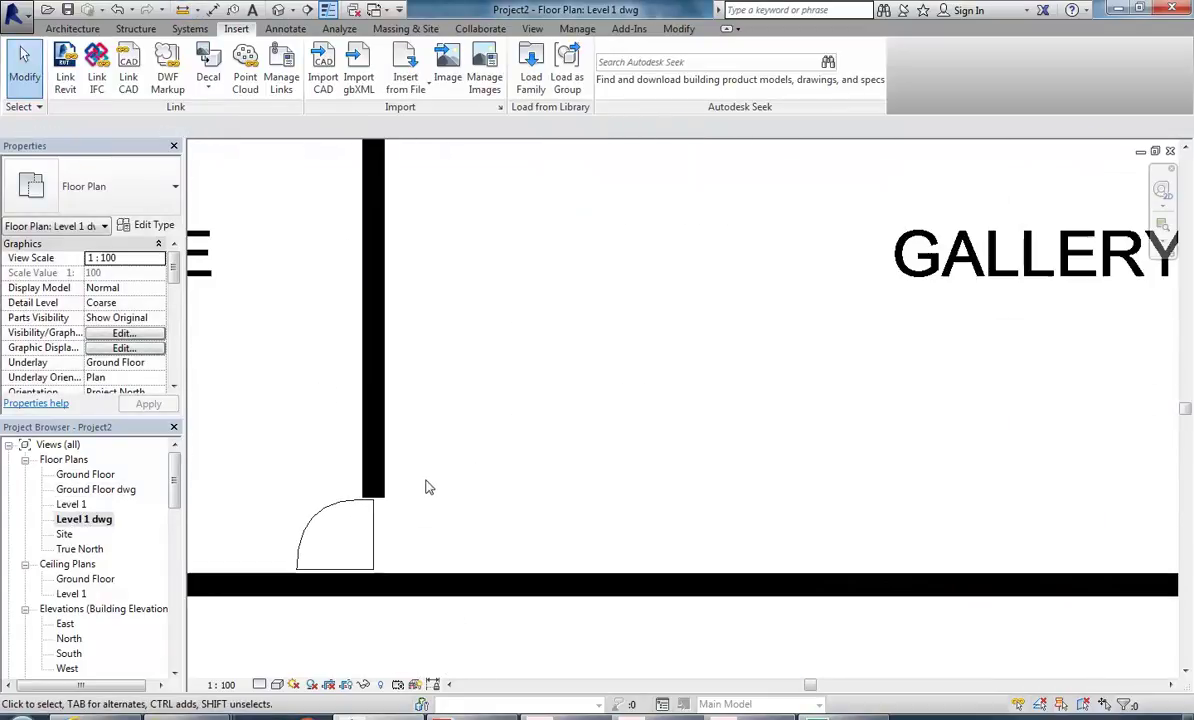
{"action": "left_click", "coordinate": [190, 10]}
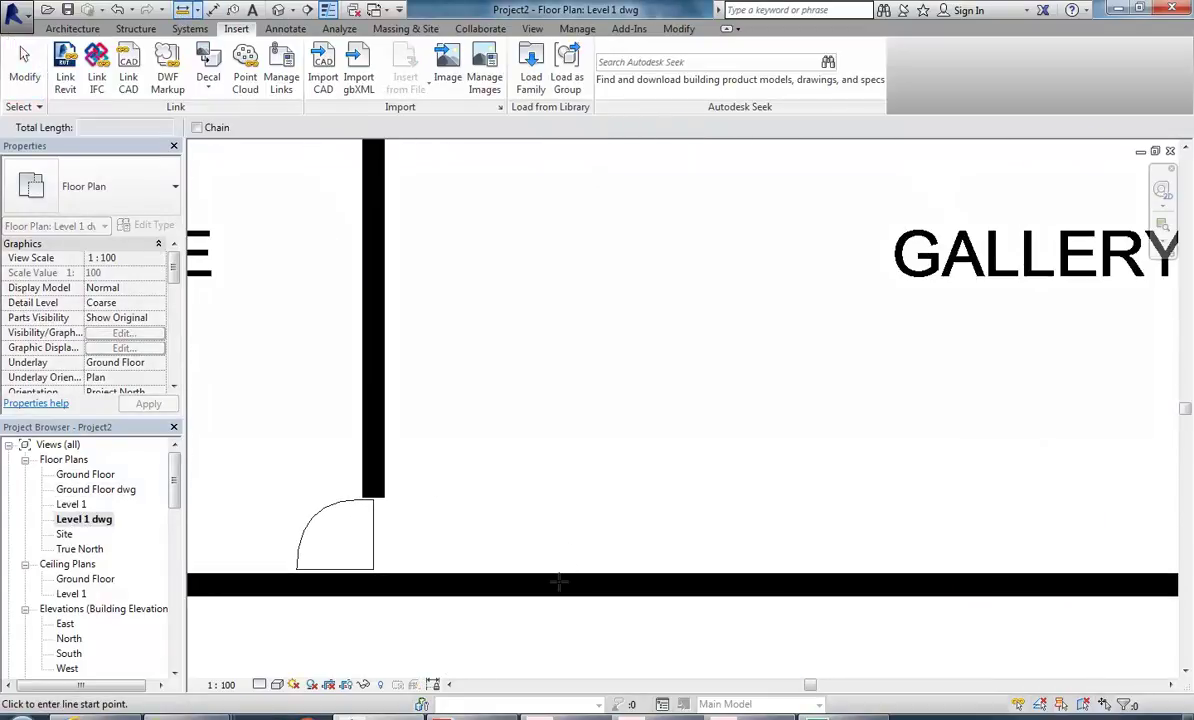
{"action": "left_click", "coordinate": [558, 576]}
{"action": "left_click", "coordinate": [558, 598]}
{"action": "scroll", "coordinate": [560, 612], "scroll_direction": "up", "scroll_amount": 3}
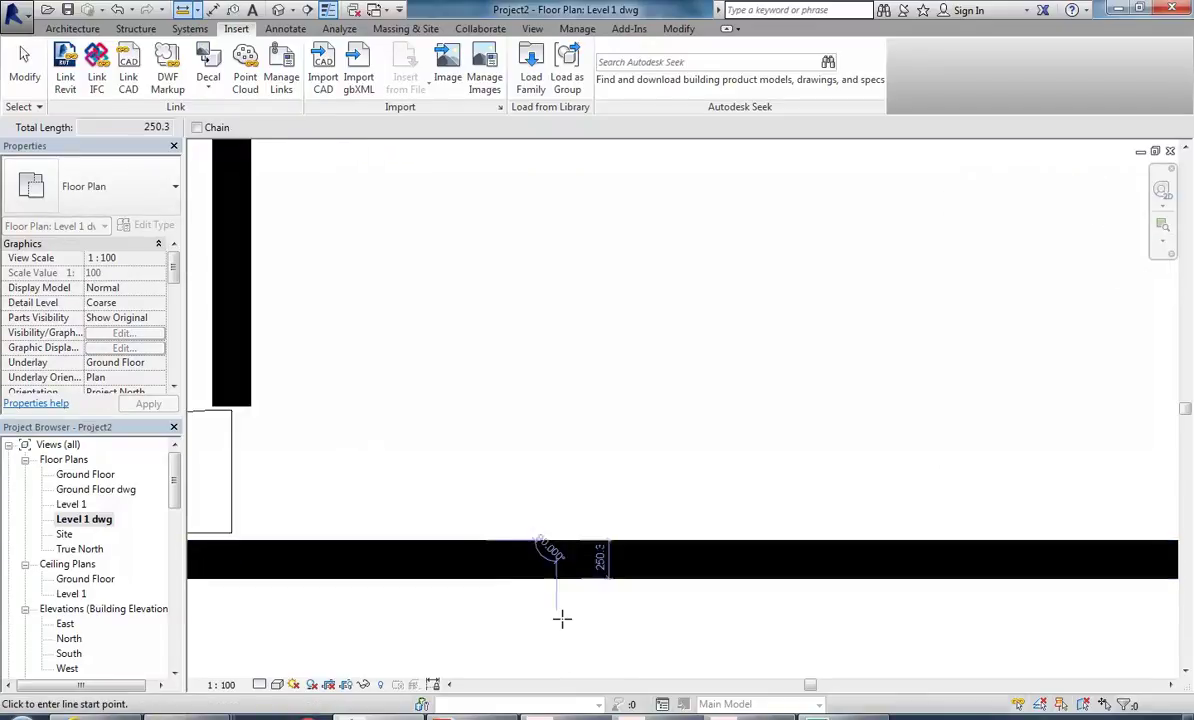
Step: Measure the thickness of the first floor's north wall between the piers in the Level 1 dwg view
{"action": "scroll", "coordinate": [541, 338], "scroll_direction": "down", "scroll_amount": 5}
{"action": "scroll", "coordinate": [539, 293], "scroll_direction": "down", "scroll_amount": 4}
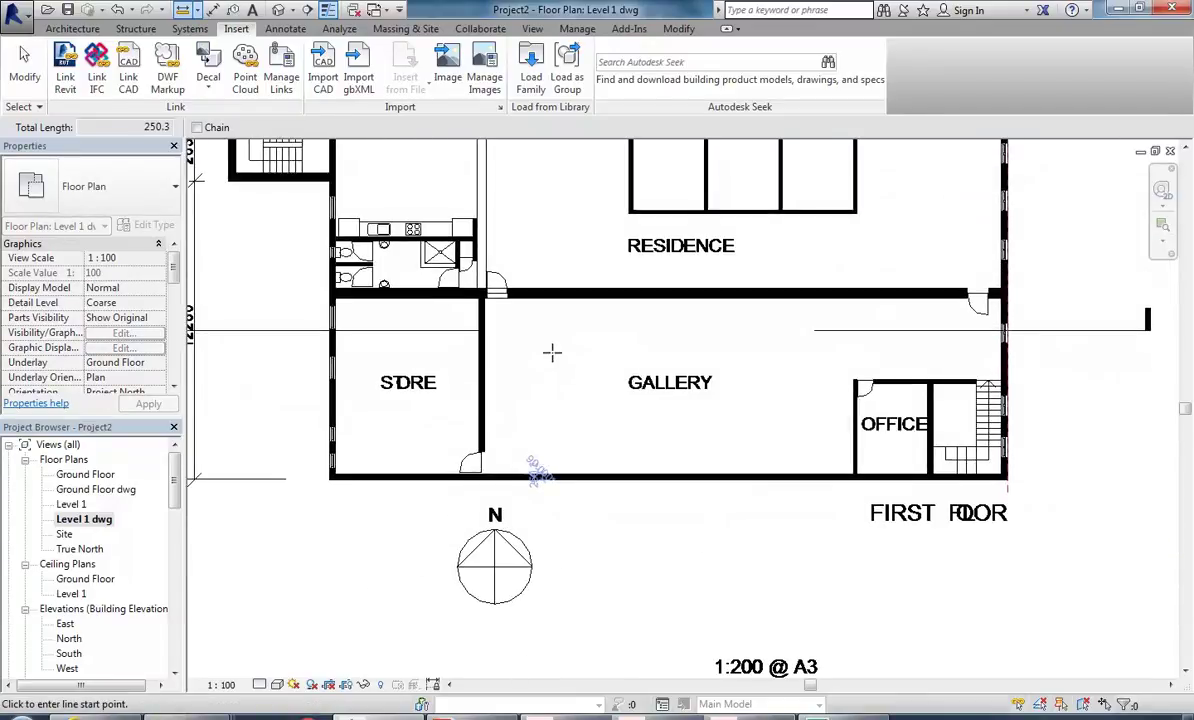
{"action": "scroll", "coordinate": [482, 289], "scroll_direction": "up", "scroll_amount": 5}
{"action": "scroll", "coordinate": [482, 289], "scroll_direction": "up", "scroll_amount": 2}
{"action": "left_click", "coordinate": [496, 316]}
{"action": "left_click", "coordinate": [497, 297]}
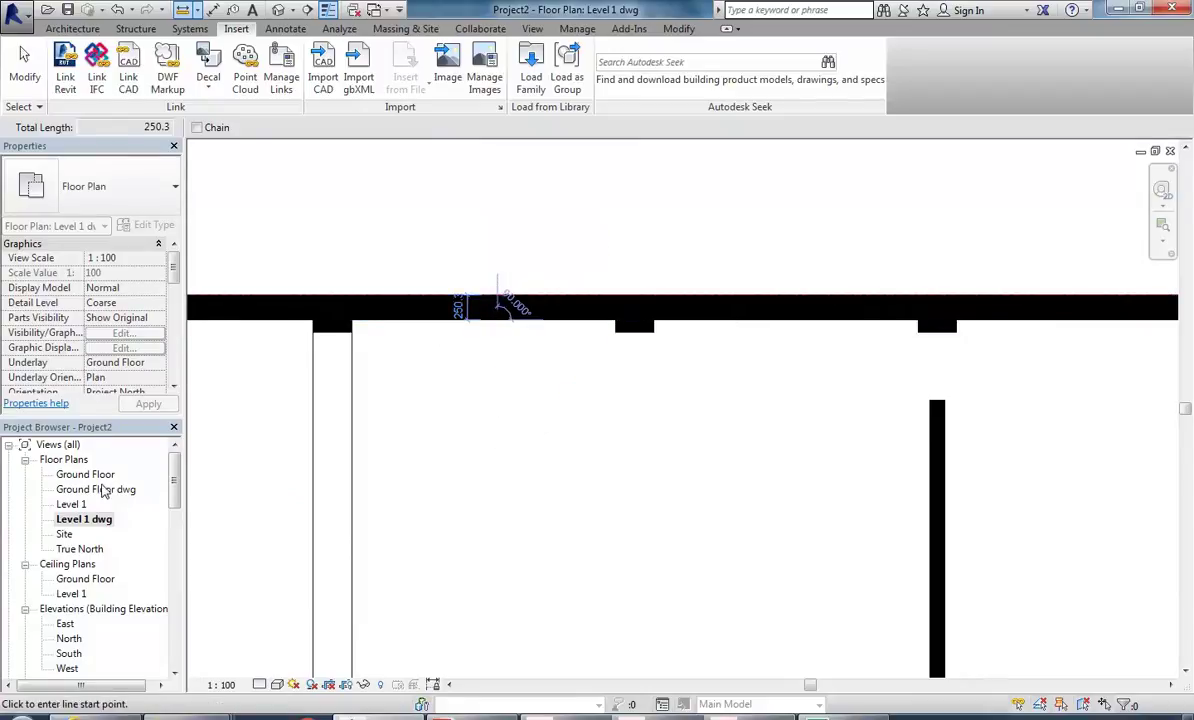
Step: Return to the Ground Floor dwg view, measure the gallery's north wall thickness below the 27200 dimension, and end the measuring command
{"action": "double_click", "coordinate": [96, 489]}
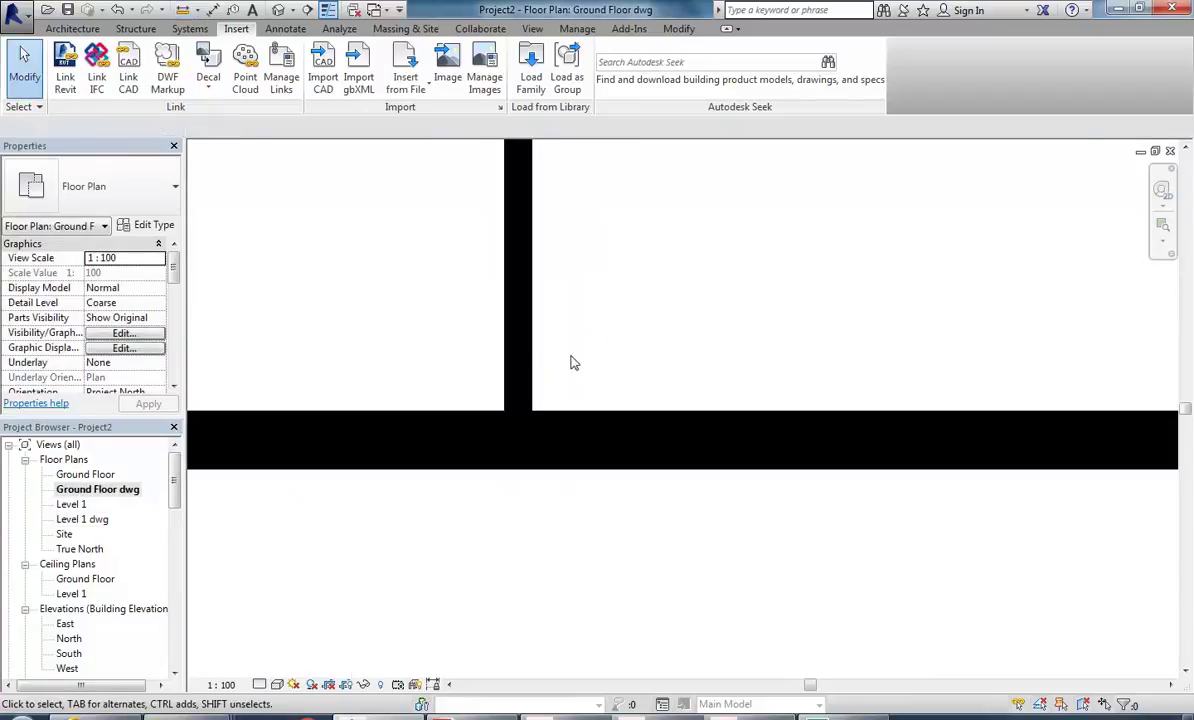
{"action": "scroll", "coordinate": [568, 349], "scroll_direction": "down", "scroll_amount": 3}
{"action": "middle_click_drag", "start_coordinate": [626, 368], "coordinate": [586, 413]}
{"action": "scroll", "coordinate": [472, 299], "scroll_direction": "down", "scroll_amount": 3}
{"action": "scroll", "coordinate": [522, 400], "scroll_direction": "up", "scroll_amount": 5}
{"action": "scroll", "coordinate": [522, 380], "scroll_direction": "up", "scroll_amount": 1}
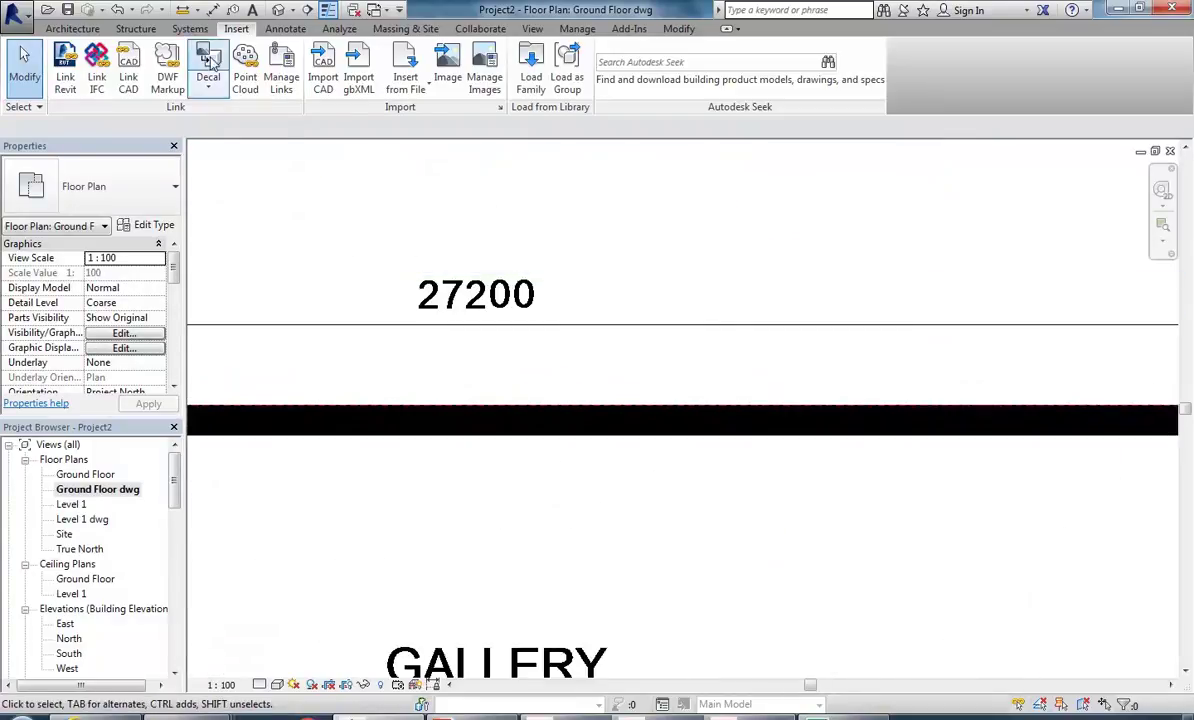
{"action": "left_click", "coordinate": [183, 9]}
{"action": "scroll", "coordinate": [610, 450], "scroll_direction": "up", "scroll_amount": 1}
{"action": "left_click", "coordinate": [514, 425]}
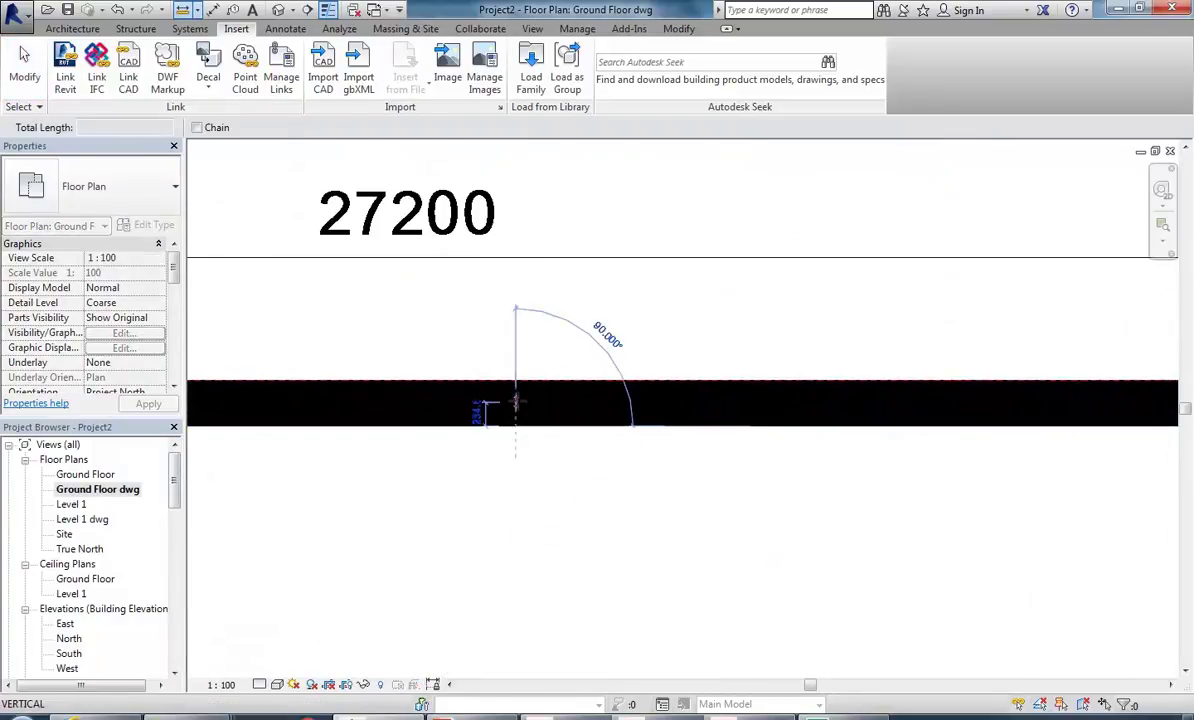
{"action": "left_click", "coordinate": [515, 378]}
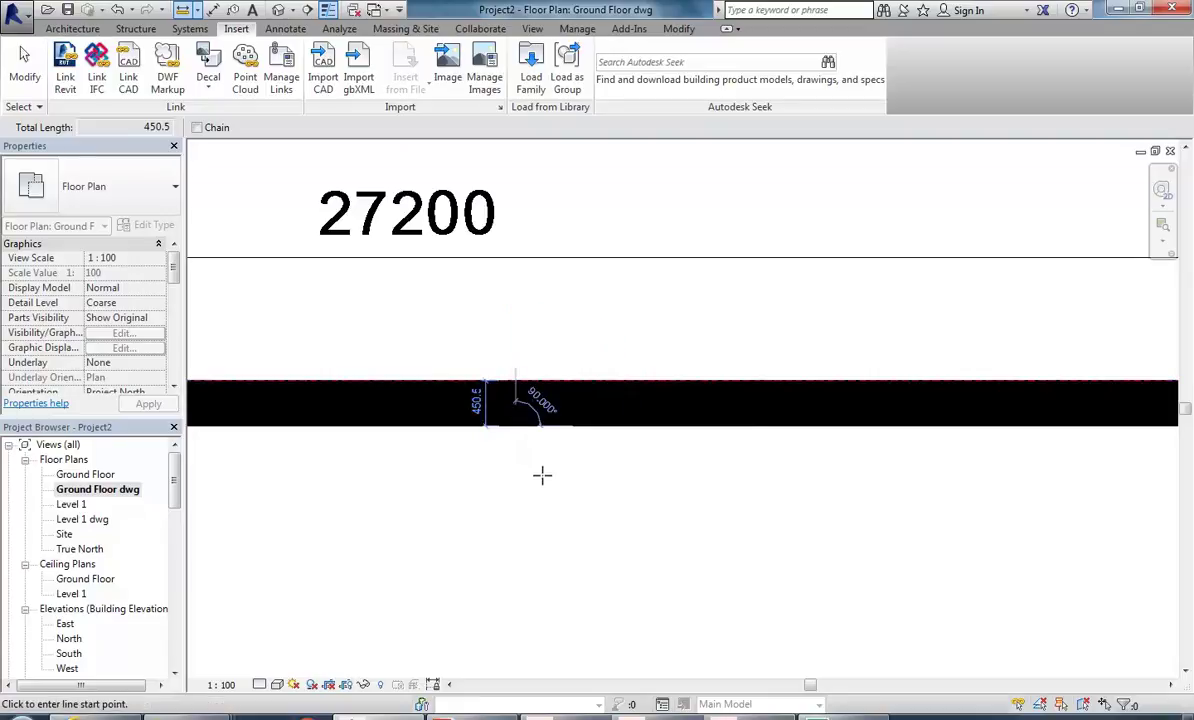
{"action": "right_click", "coordinate": [392, 312]}
{"action": "right_click", "coordinate": [420, 322]}
{"action": "left_click", "coordinate": [450, 331]}
{"action": "scroll", "coordinate": [432, 339], "scroll_direction": "down", "scroll_amount": 3}
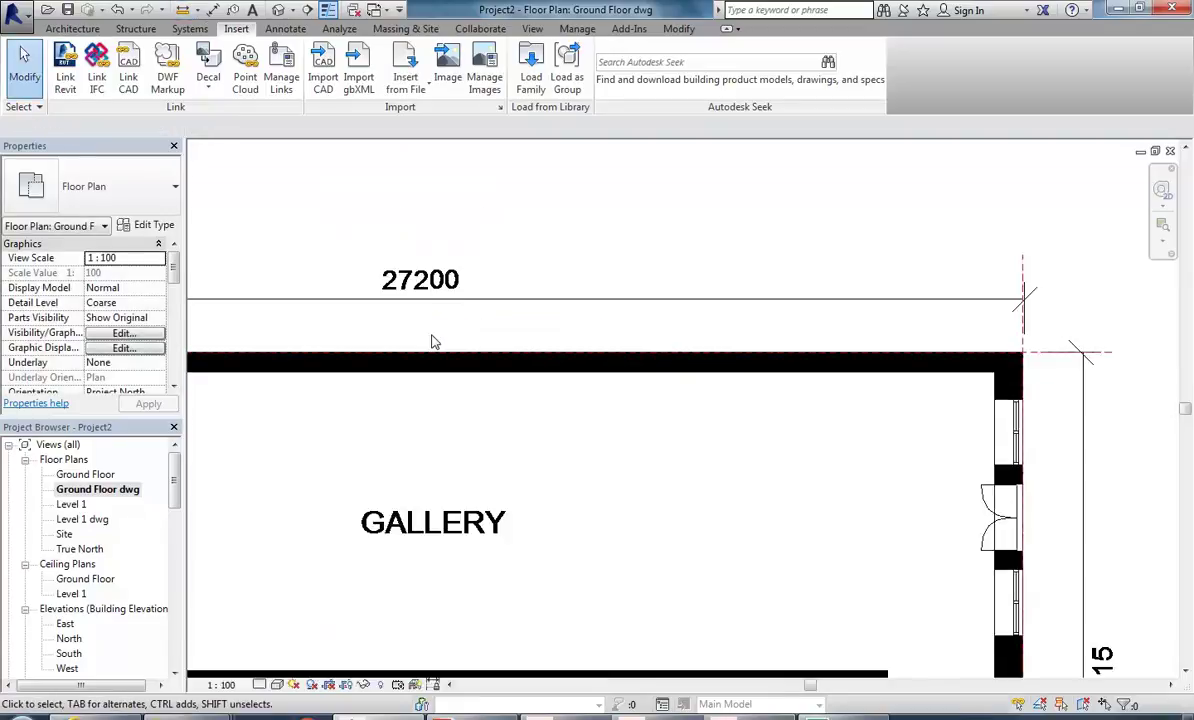
{"action": "middle_click_drag", "start_coordinate": [432, 375], "coordinate": [592, 340]}
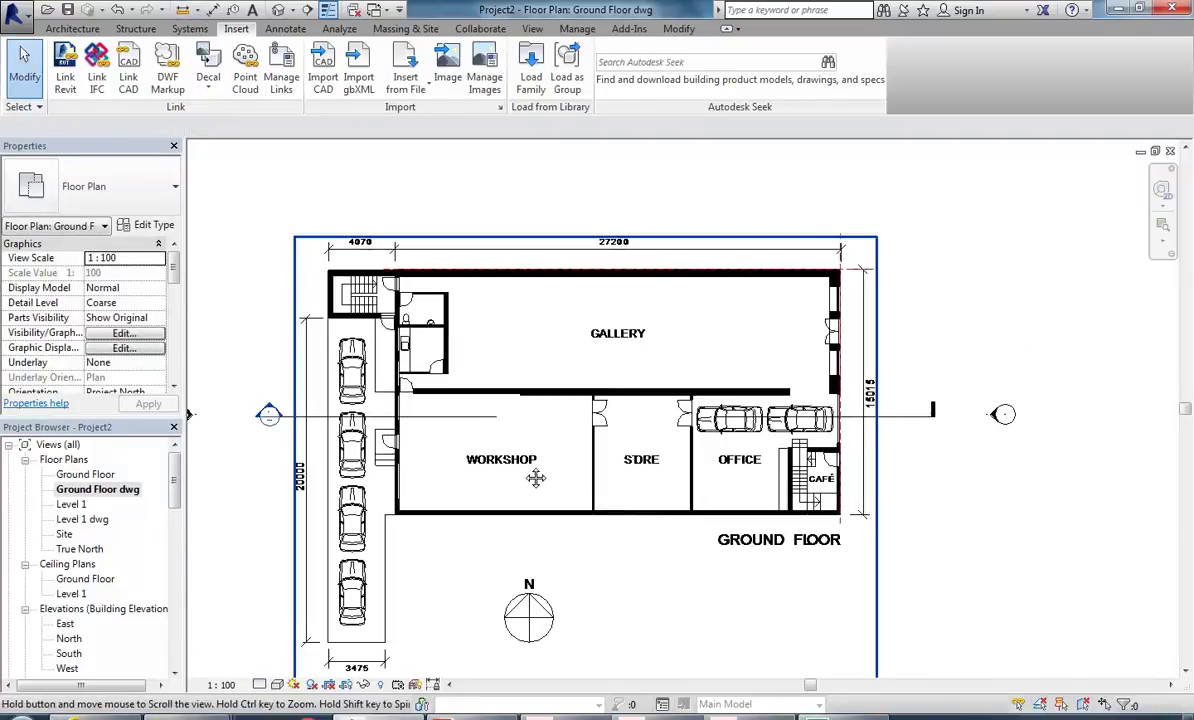
{"action": "middle_click_drag", "start_coordinate": [535, 469], "coordinate": [519, 485]}
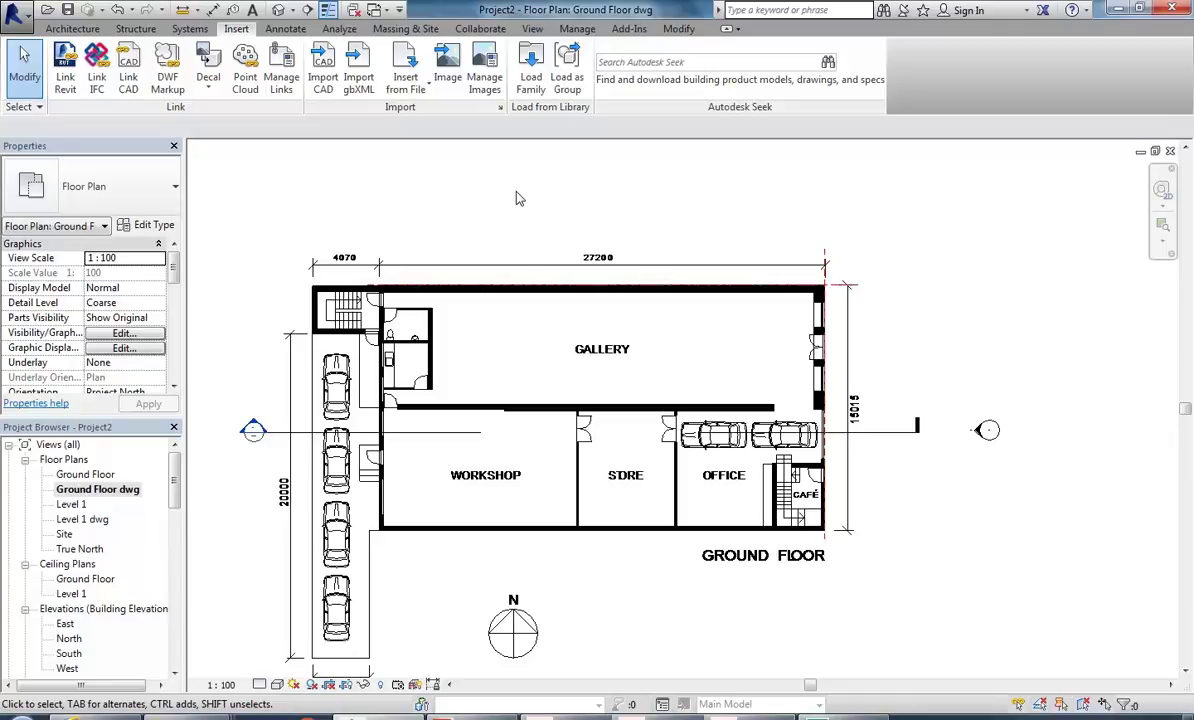
{"action": "middle_click_drag", "start_coordinate": [517, 198], "coordinate": [514, 199]}
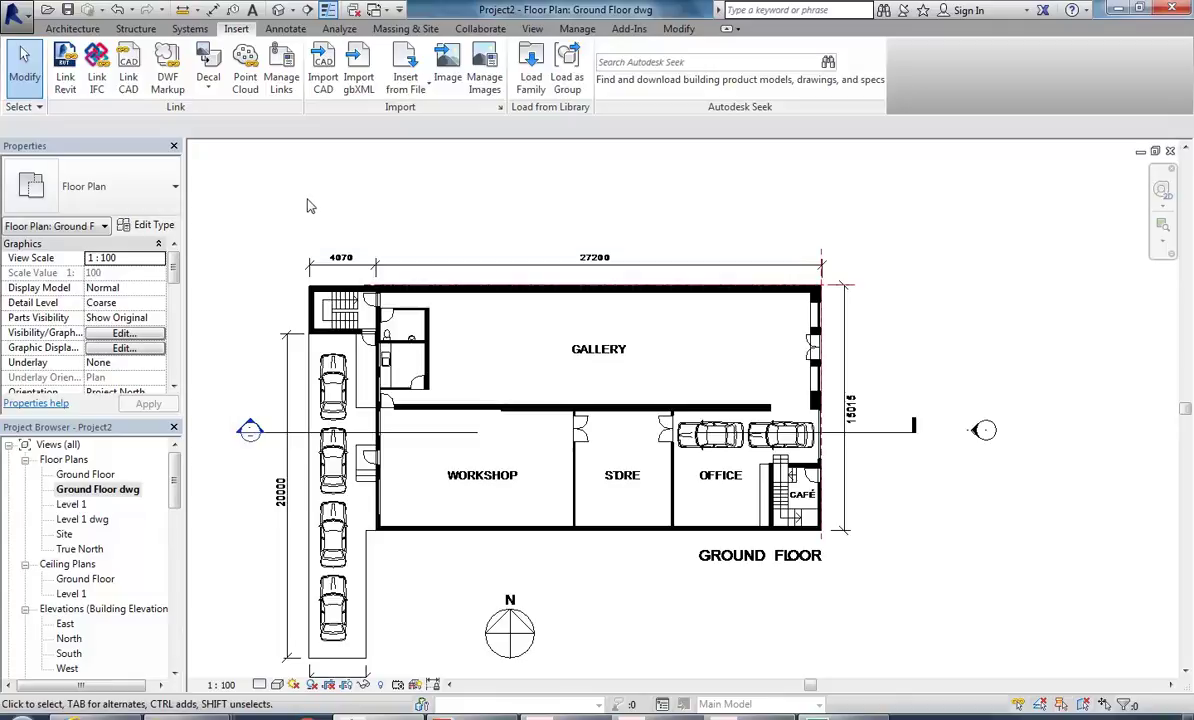
{"action": "middle_click_drag", "start_coordinate": [240, 251], "coordinate": [236, 255]}
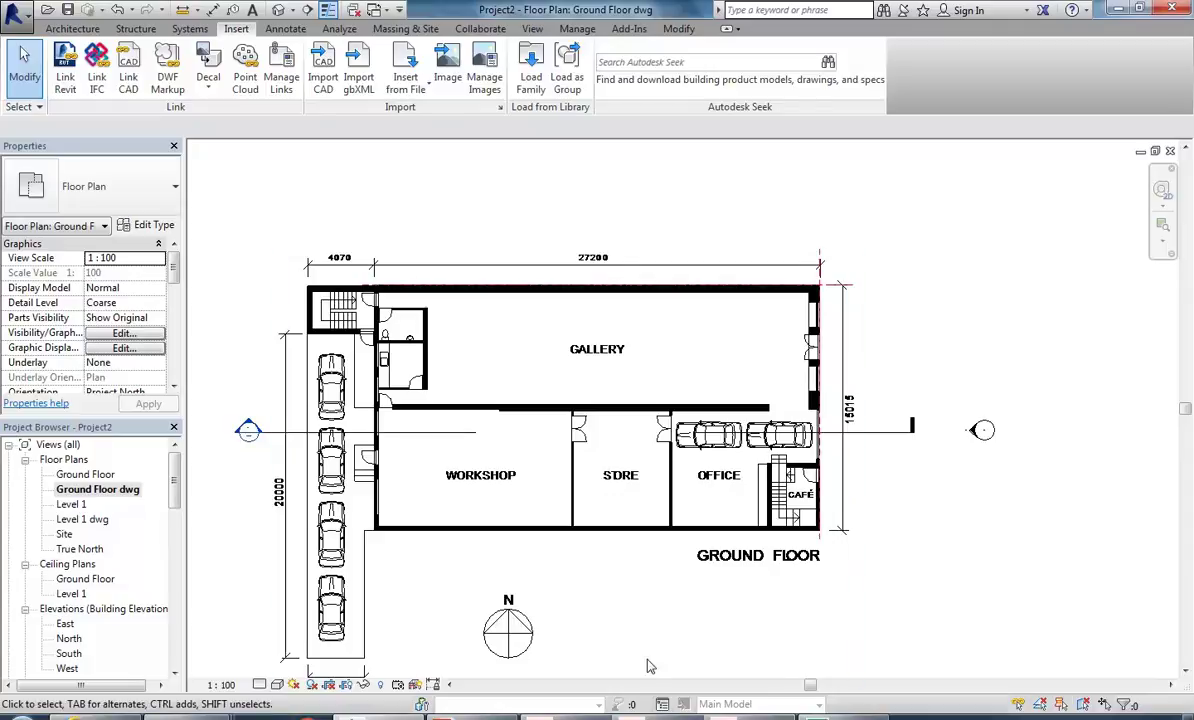
Step: Create a reference plane by picking the outer edge of the ground floor's south wall, with offset 0.0, and end the command
{"action": "left_click", "coordinate": [71, 29]}
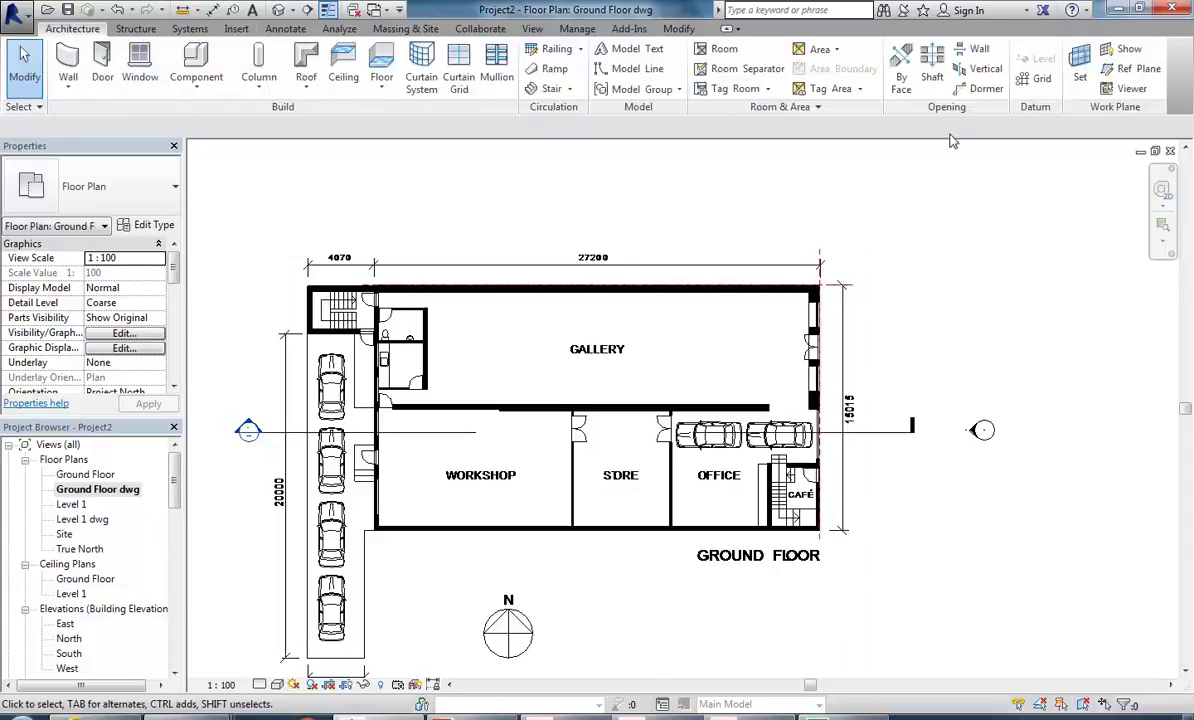
{"action": "left_click", "coordinate": [1132, 68]}
{"action": "scroll", "coordinate": [826, 528], "scroll_direction": "up", "scroll_amount": 3}
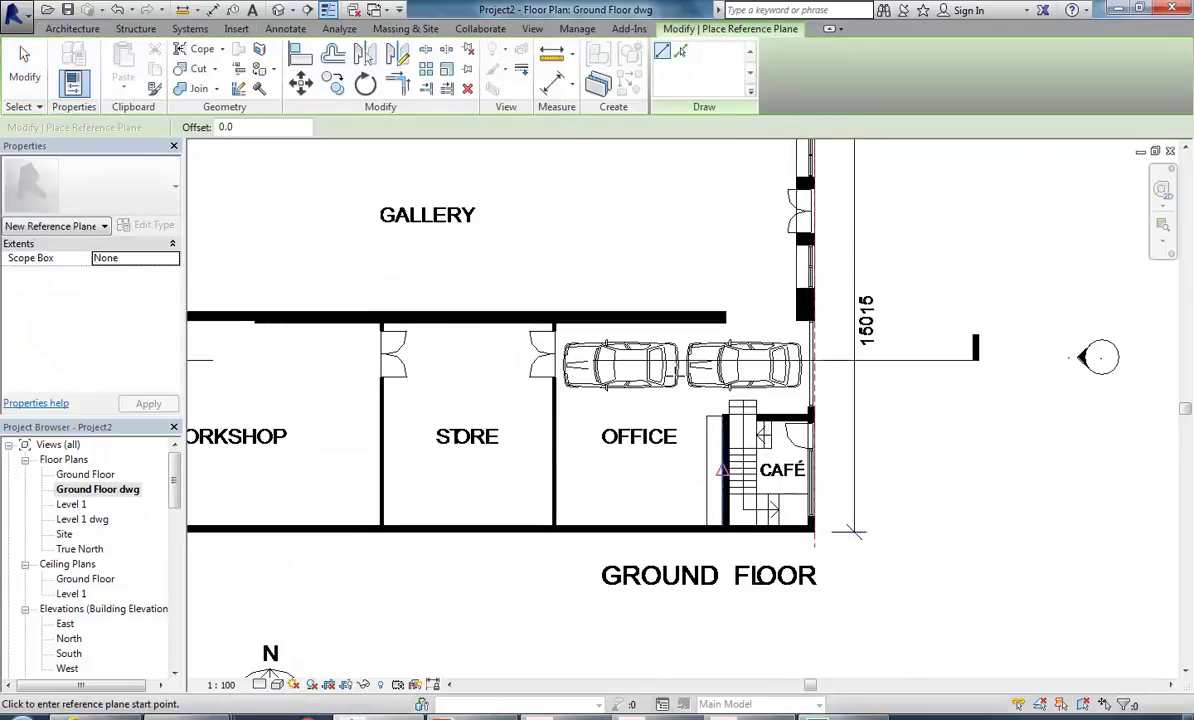
{"action": "left_click", "coordinate": [680, 53]}
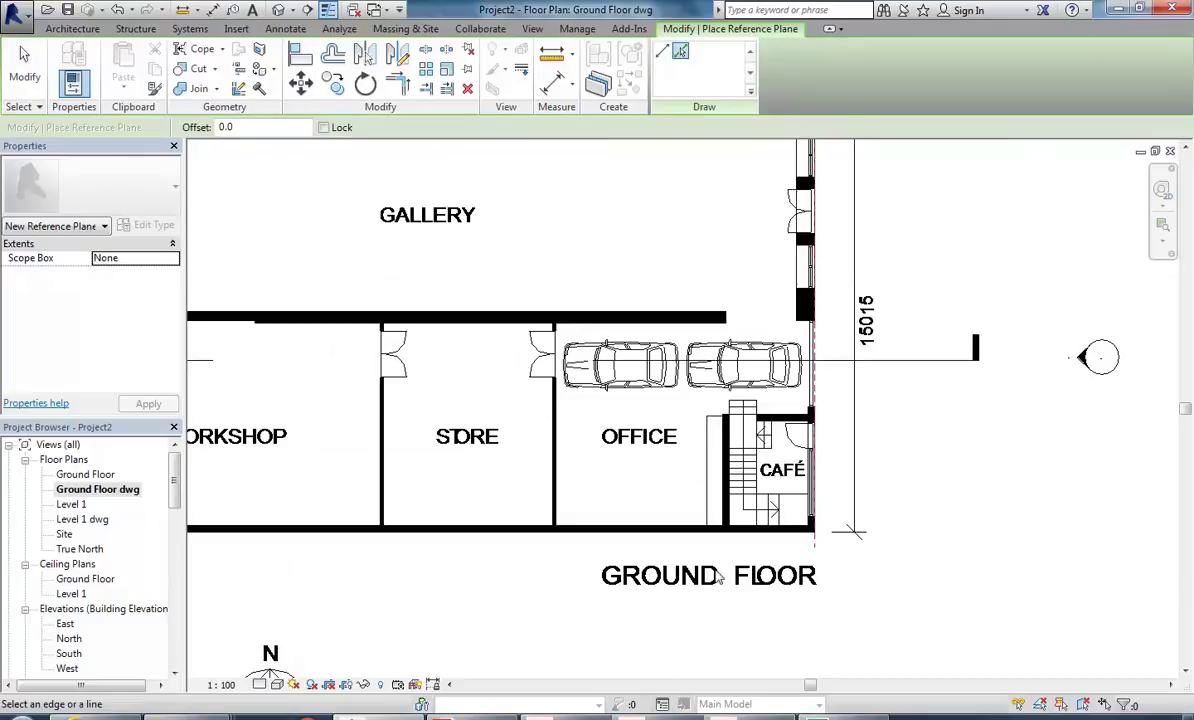
{"action": "scroll", "coordinate": [781, 552], "scroll_direction": "up", "scroll_amount": 3}
{"action": "middle_click_drag", "start_coordinate": [786, 533], "coordinate": [605, 503]}
{"action": "scroll", "coordinate": [810, 538], "scroll_direction": "up", "scroll_amount": 2}
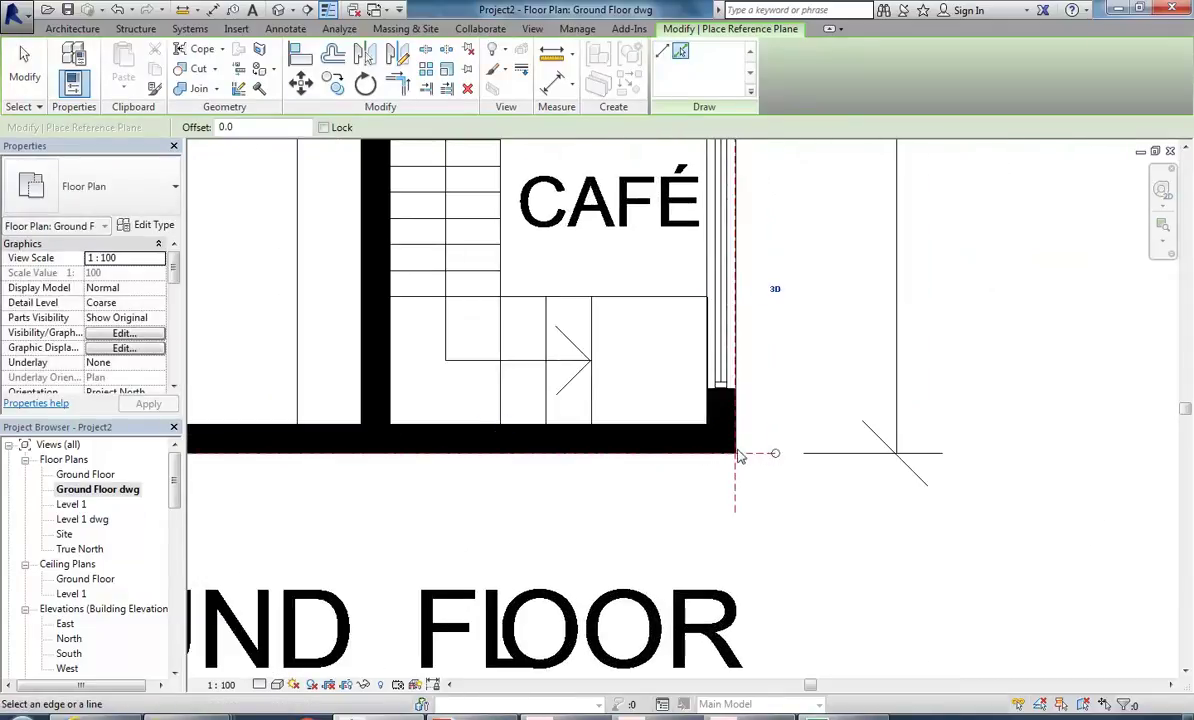
{"action": "scroll", "coordinate": [768, 454], "scroll_direction": "up", "scroll_amount": 3}
{"action": "scroll", "coordinate": [711, 456], "scroll_direction": "down", "scroll_amount": 3}
{"action": "scroll", "coordinate": [696, 524], "scroll_direction": "down", "scroll_amount": 4}
{"action": "scroll", "coordinate": [749, 550], "scroll_direction": "down", "scroll_amount": 3}
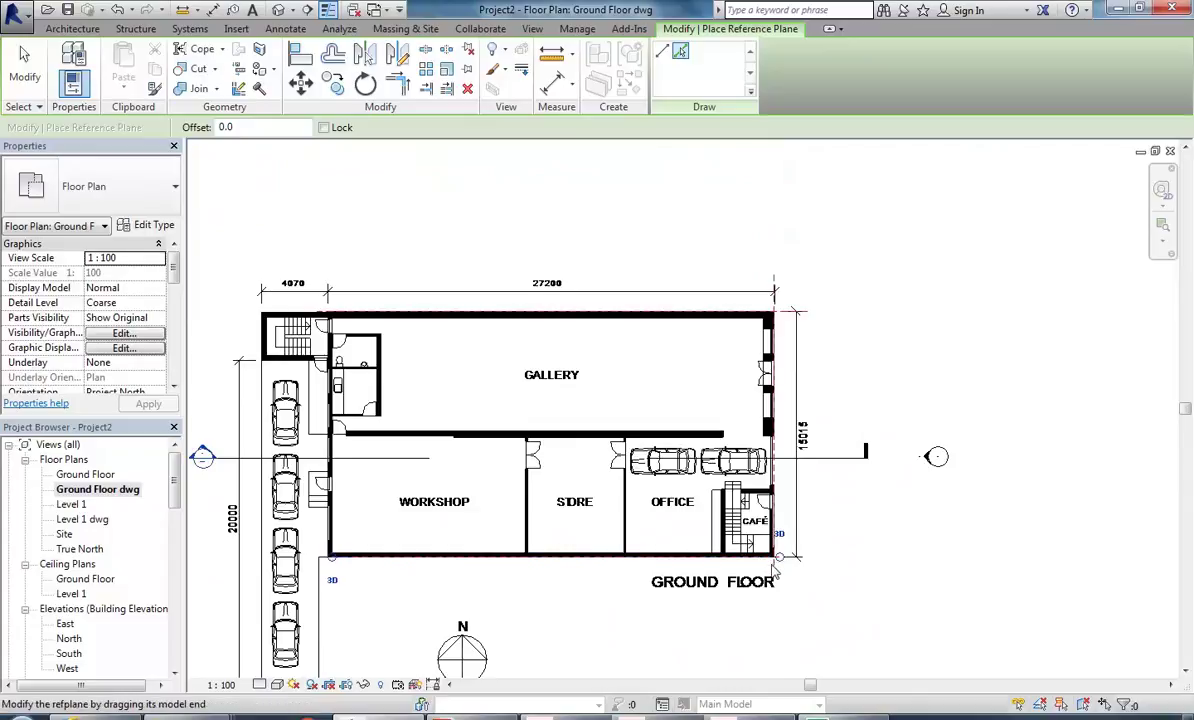
{"action": "key", "text": "Escape"}
Step: Stretch the west end of the south wall's reference plane across the parking strip to its west edge, and deselect the plane
{"action": "scroll", "coordinate": [795, 549], "scroll_direction": "up", "scroll_amount": 3}
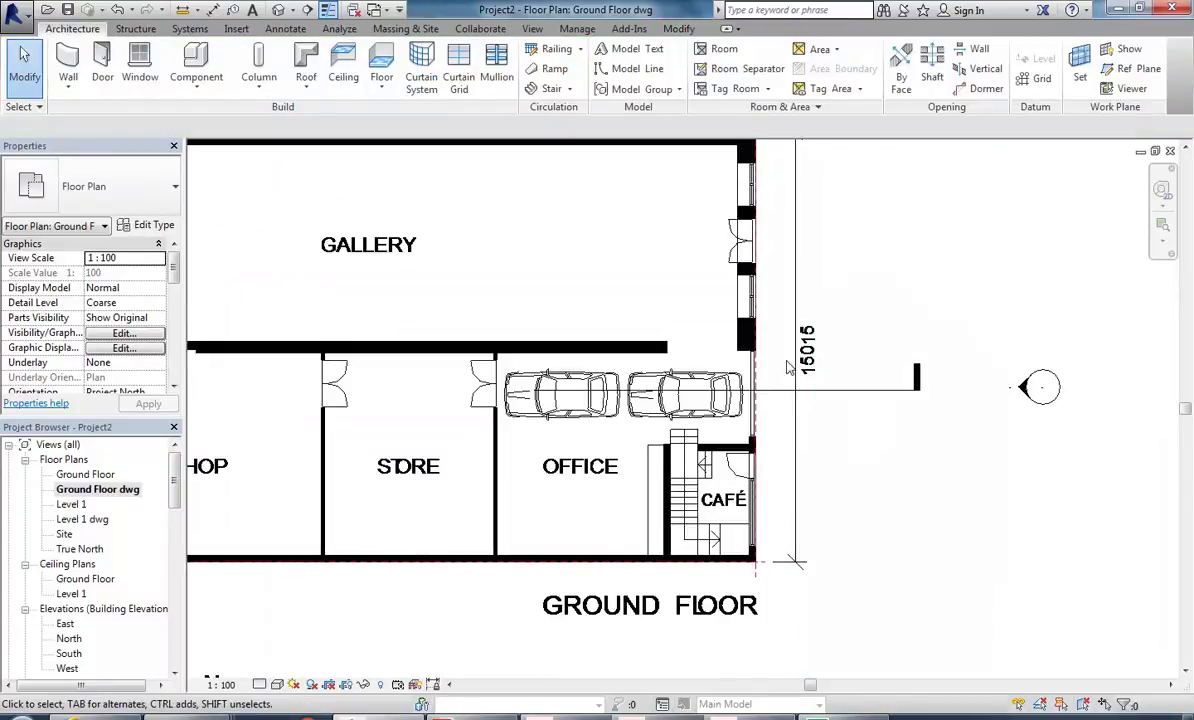
{"action": "scroll", "coordinate": [730, 450], "scroll_direction": "down", "scroll_amount": 3}
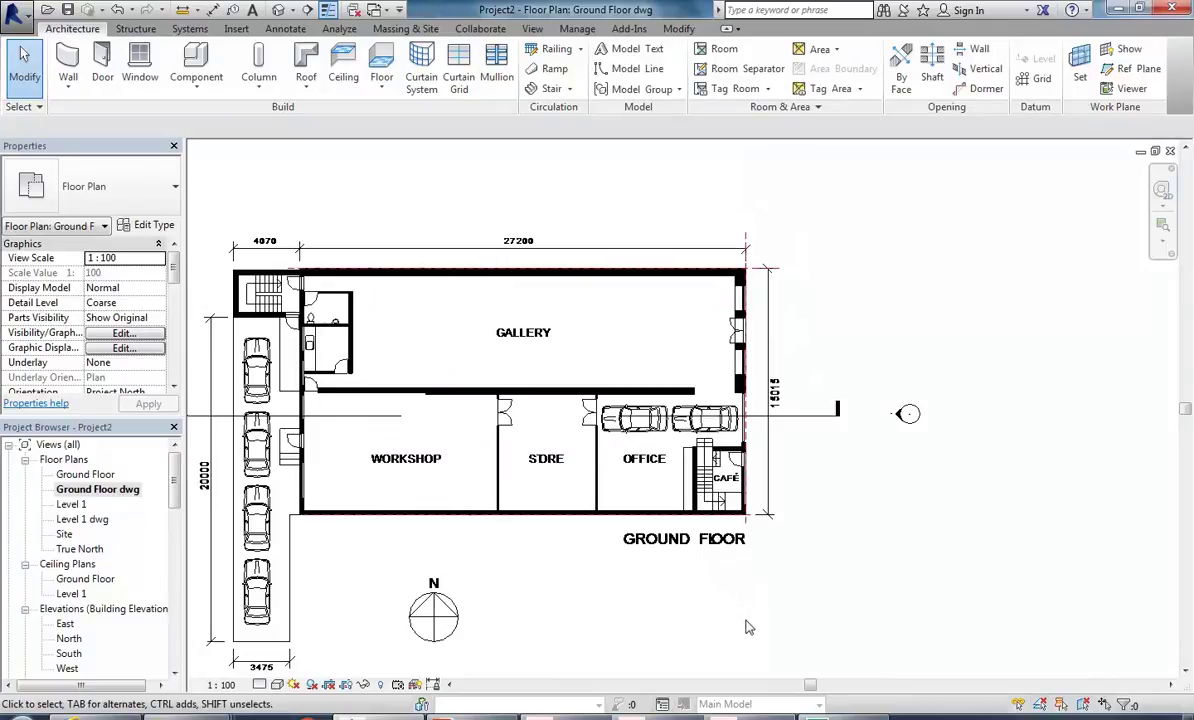
{"action": "scroll", "coordinate": [762, 553], "scroll_direction": "up", "scroll_amount": 3}
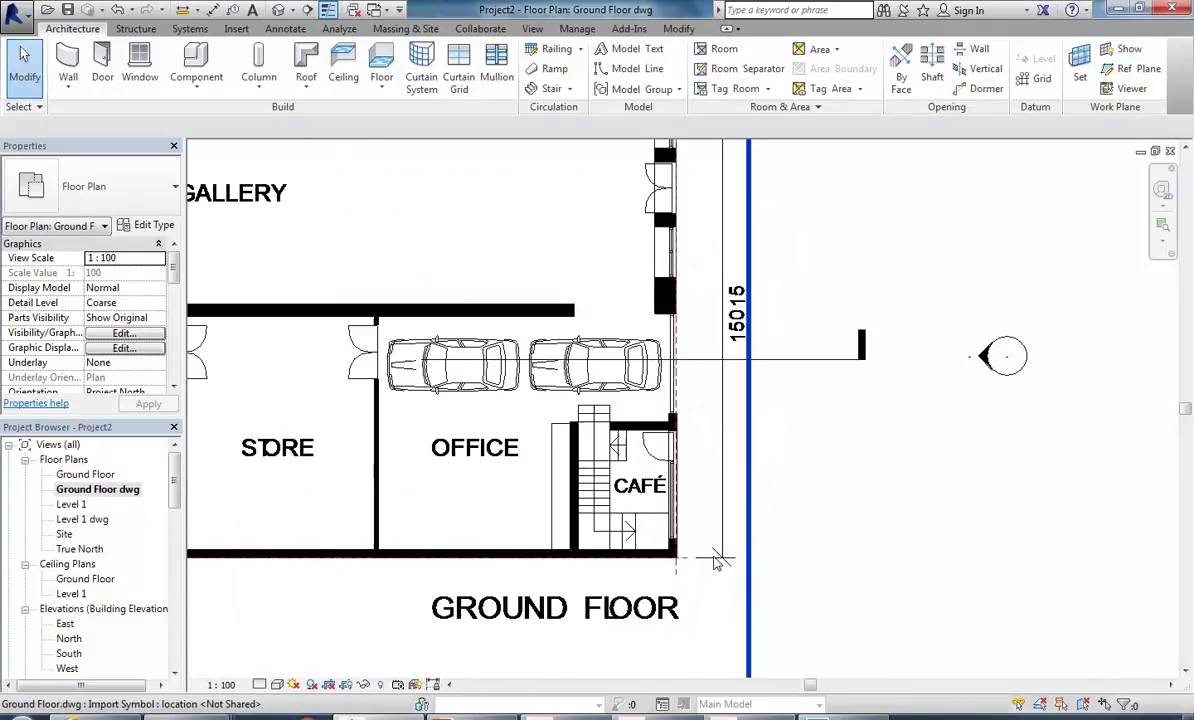
{"action": "left_click", "coordinate": [680, 565]}
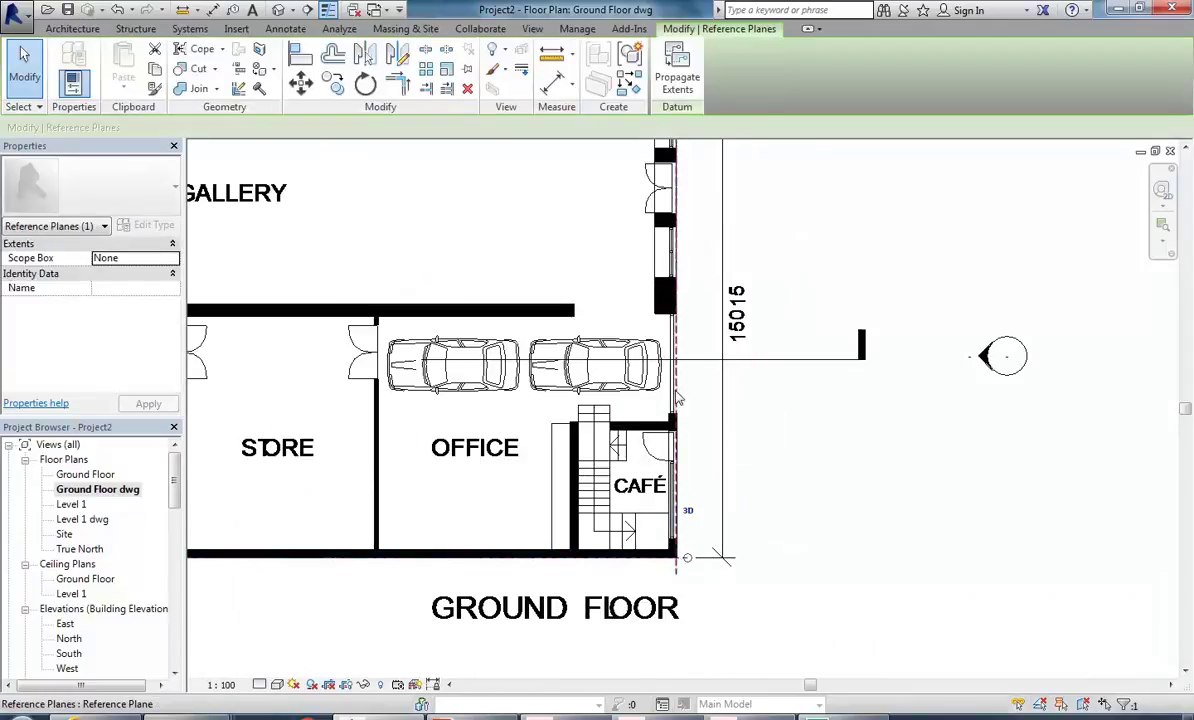
{"action": "scroll", "coordinate": [697, 455], "scroll_direction": "down", "scroll_amount": 4}
{"action": "middle_click_drag", "start_coordinate": [697, 455], "coordinate": [823, 455]}
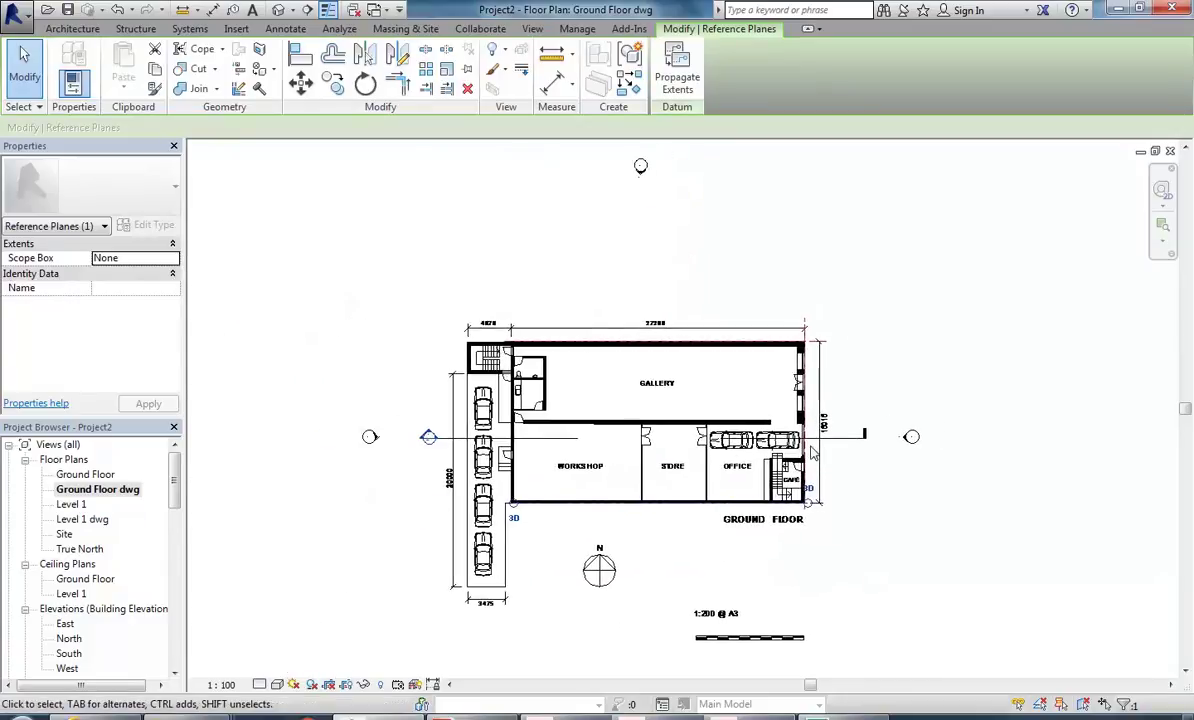
{"action": "middle_click_drag", "start_coordinate": [612, 498], "coordinate": [545, 513]}
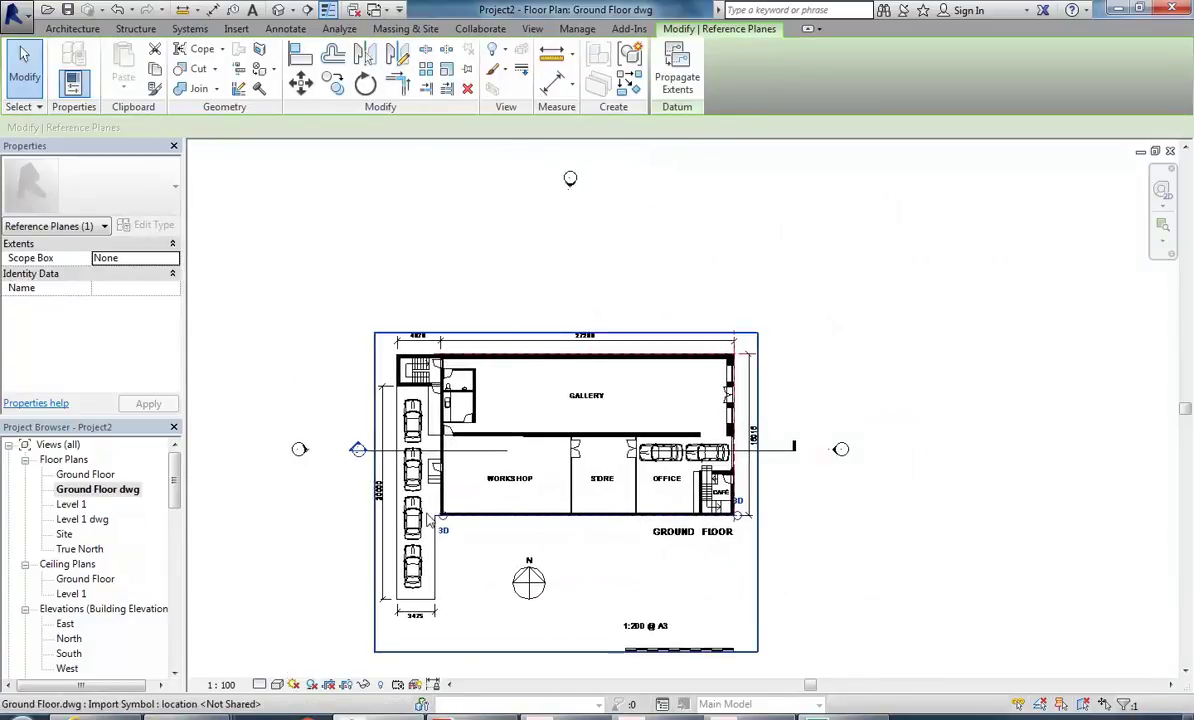
{"action": "left_click_drag", "start_coordinate": [441, 514], "coordinate": [397, 514]}
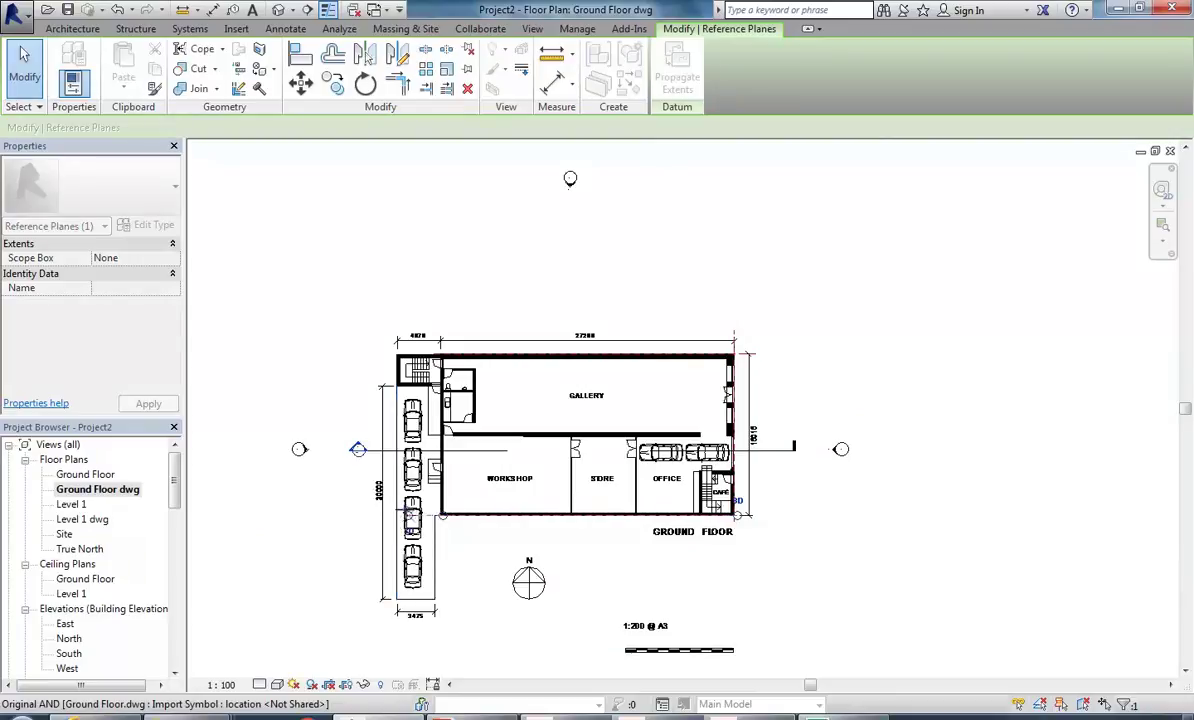
{"action": "left_click", "coordinate": [656, 554]}
{"action": "scroll", "coordinate": [750, 517], "scroll_direction": "up", "scroll_amount": 4}
{"action": "scroll", "coordinate": [750, 517], "scroll_direction": "up", "scroll_amount": 1}
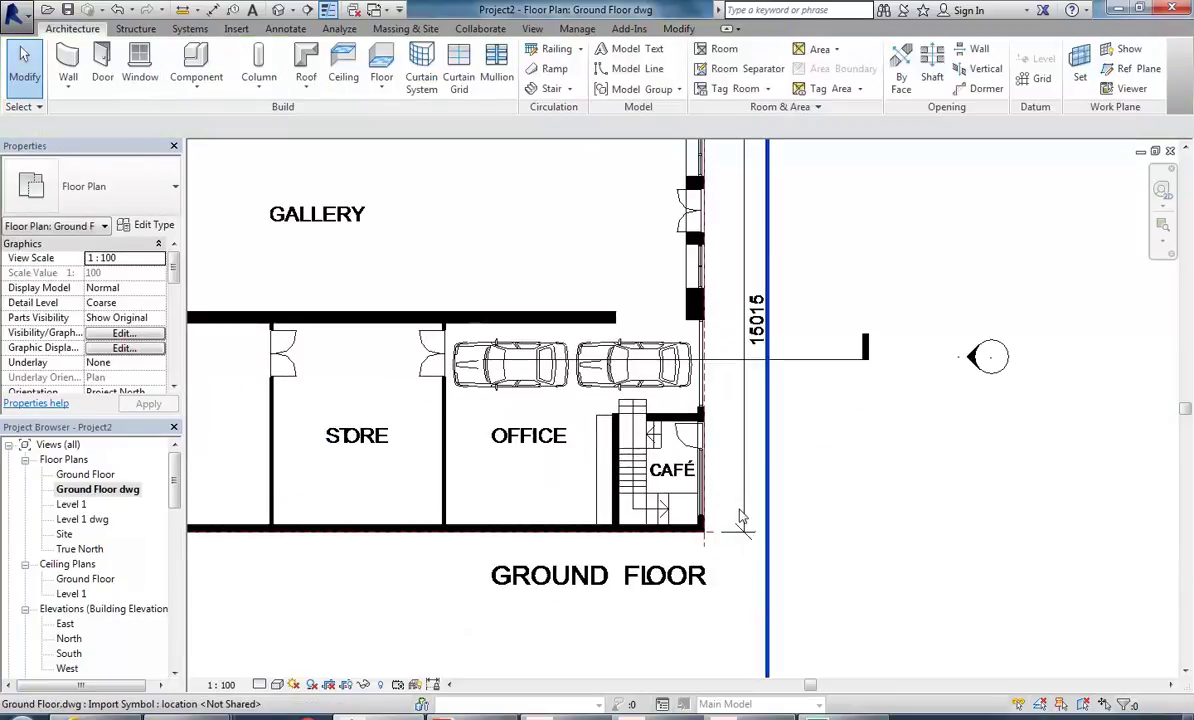
Step: Open the Ground Floor plan view and frame the reference planes at the building's east end
{"action": "left_click", "coordinate": [660, 527]}
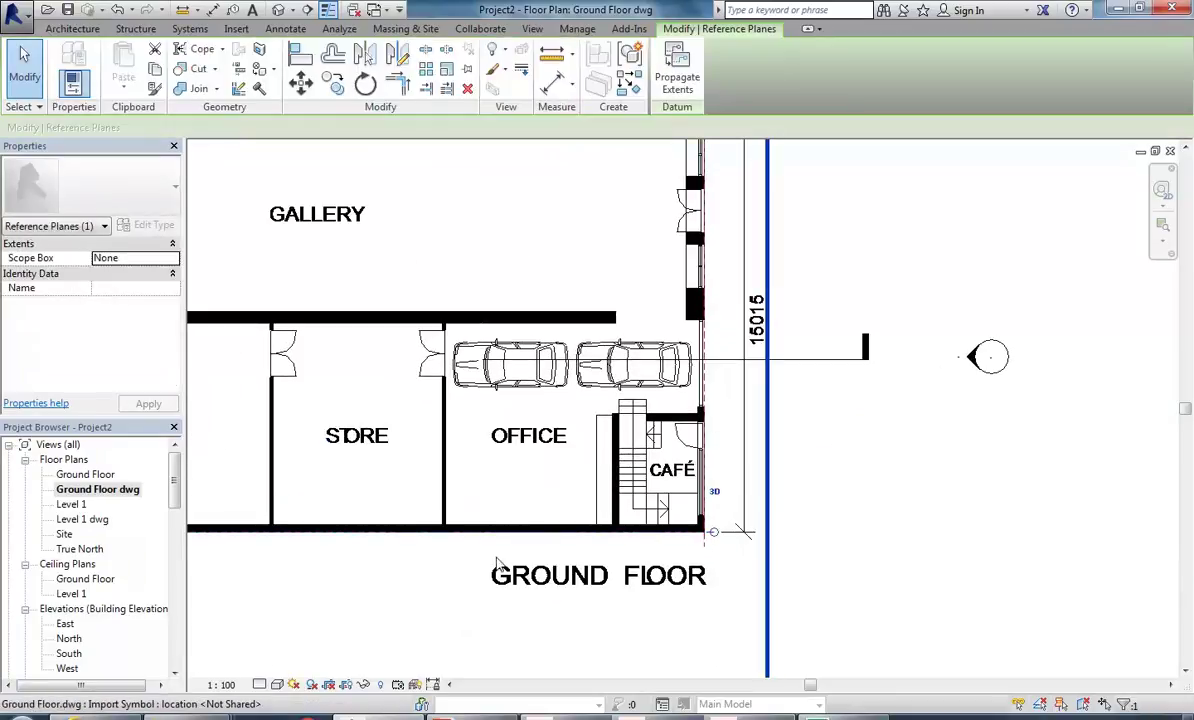
{"action": "left_click", "coordinate": [844, 470]}
{"action": "scroll", "coordinate": [844, 480], "scroll_direction": "down", "scroll_amount": 3}
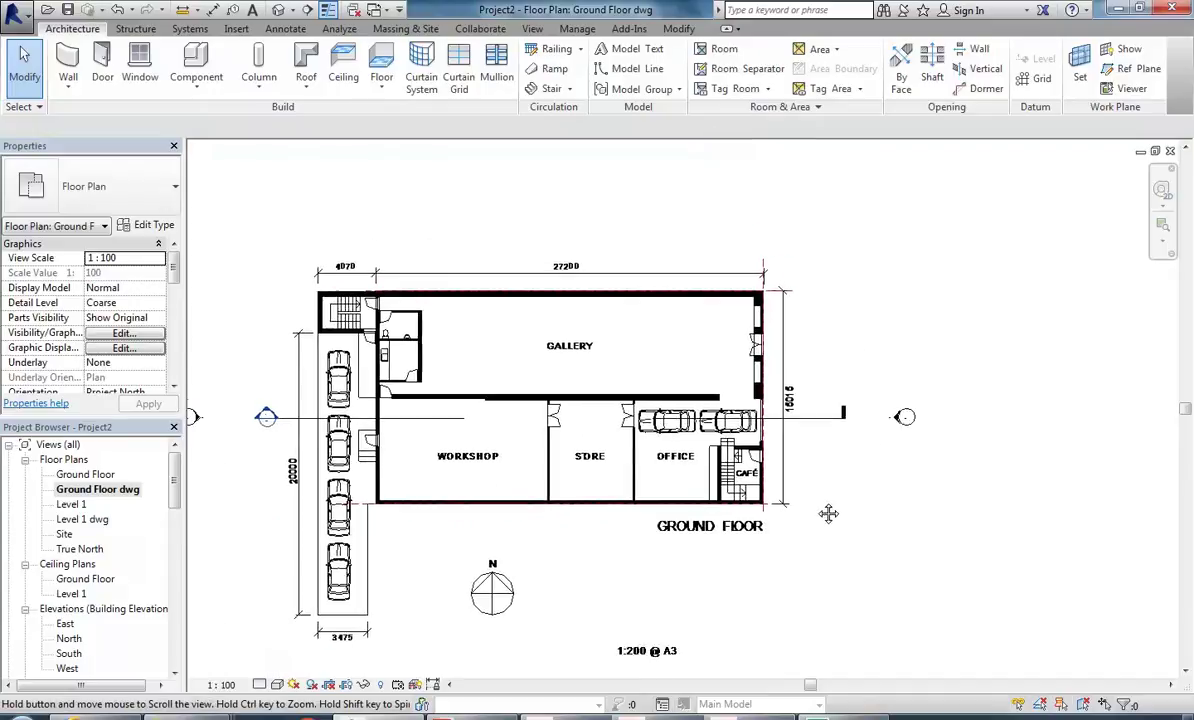
{"action": "left_click", "coordinate": [94, 476]}
{"action": "scroll", "coordinate": [757, 437], "scroll_direction": "up", "scroll_amount": 6}
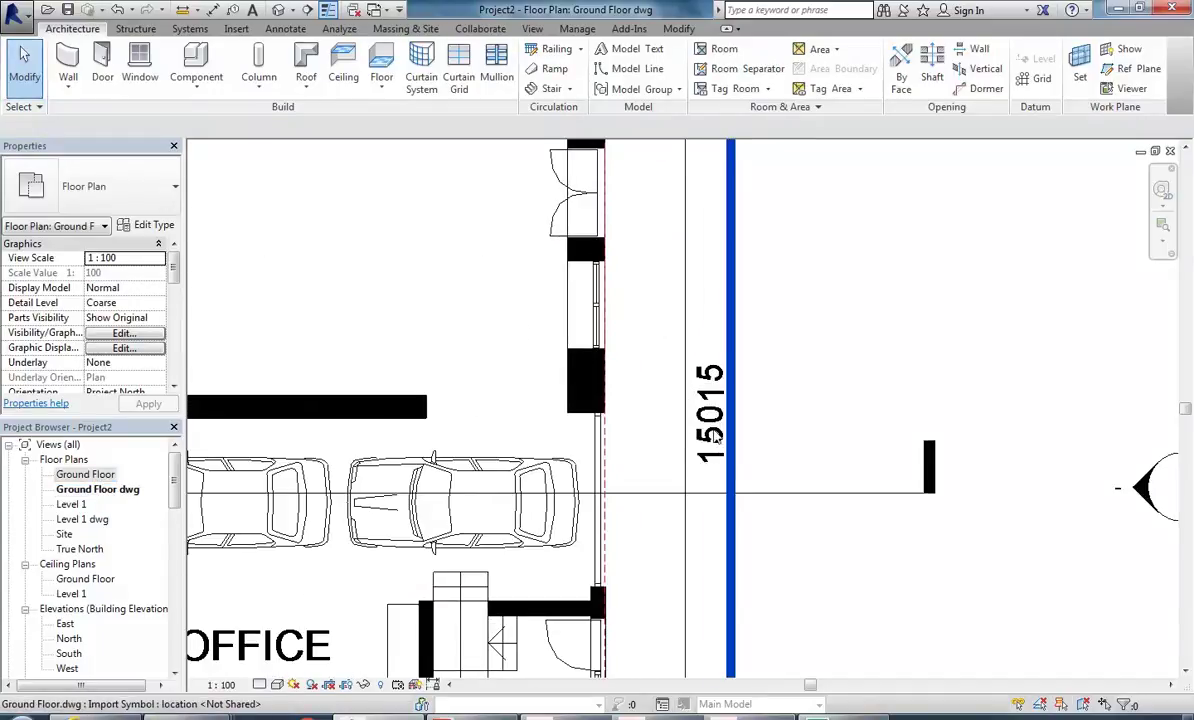
{"action": "double_click", "coordinate": [86, 474]}
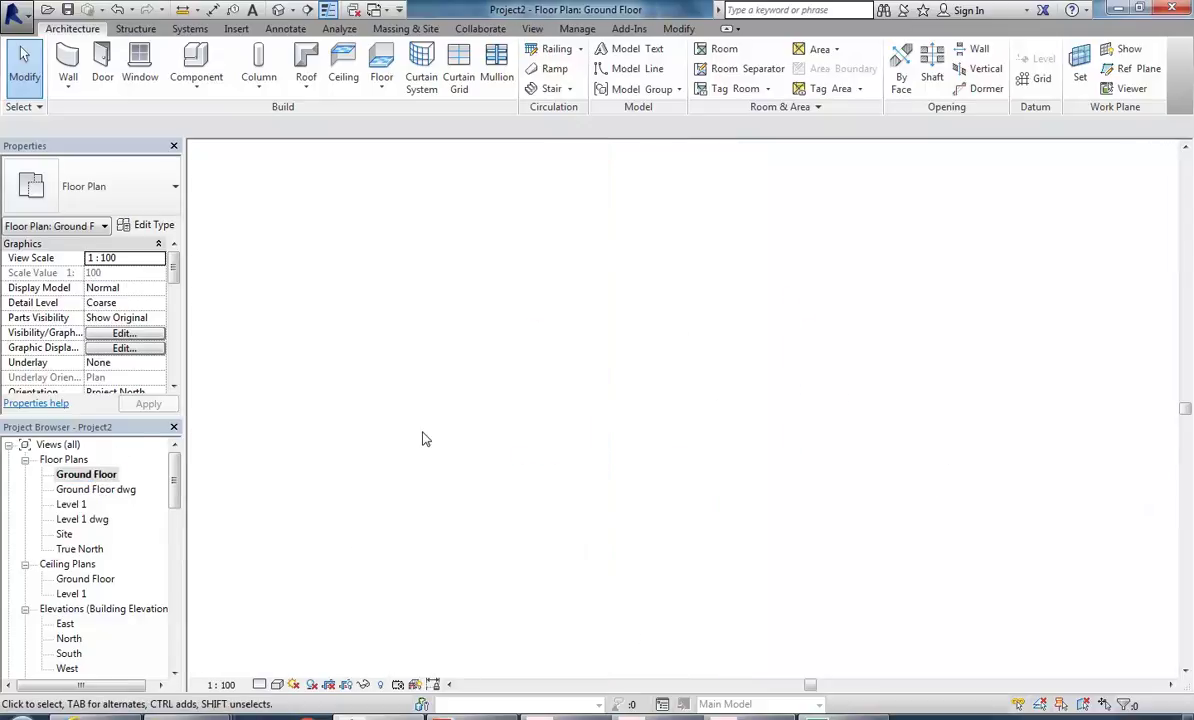
{"action": "middle_click_drag", "start_coordinate": [770, 350], "coordinate": [674, 341]}
{"action": "scroll", "coordinate": [637, 354], "scroll_direction": "up", "scroll_amount": 2}
{"action": "scroll", "coordinate": [610, 394], "scroll_direction": "up", "scroll_amount": 2}
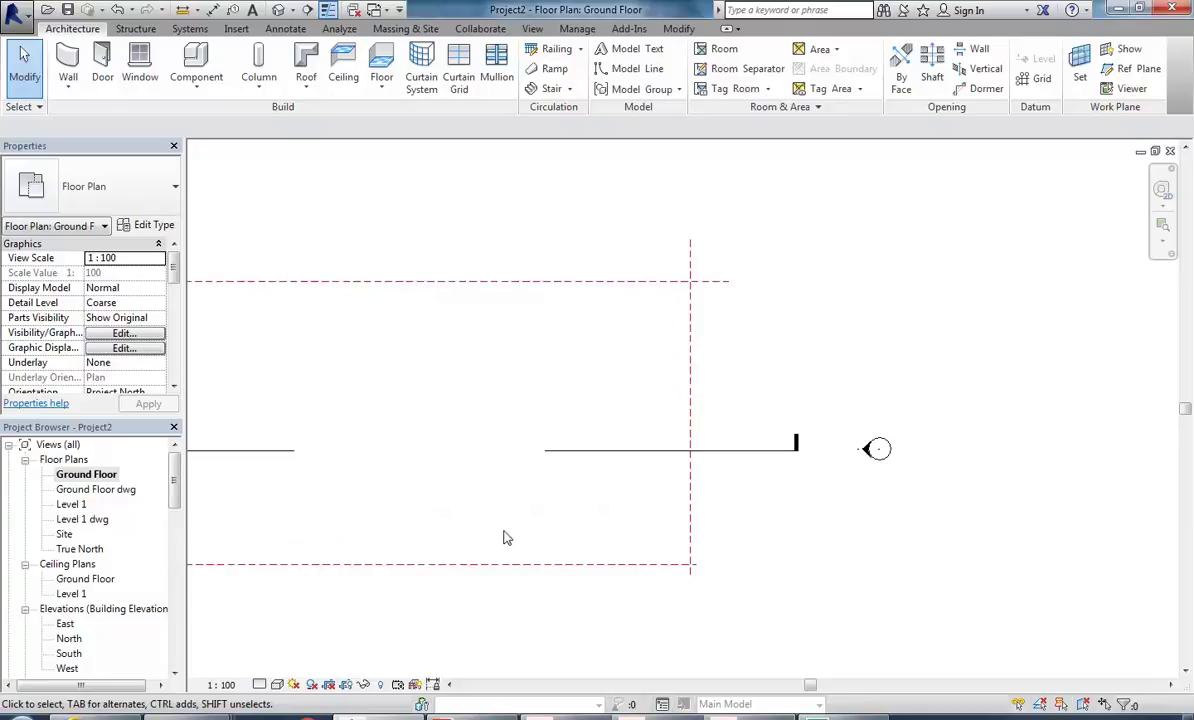
Step: Set the distance from the north reference plane to the south reference plane to 15015, and deselect the plane
{"action": "left_click", "coordinate": [514, 565]}
{"action": "middle_click_drag", "start_coordinate": [430, 456], "coordinate": [669, 453]}
{"action": "scroll", "coordinate": [505, 435], "scroll_direction": "up", "scroll_amount": 1}
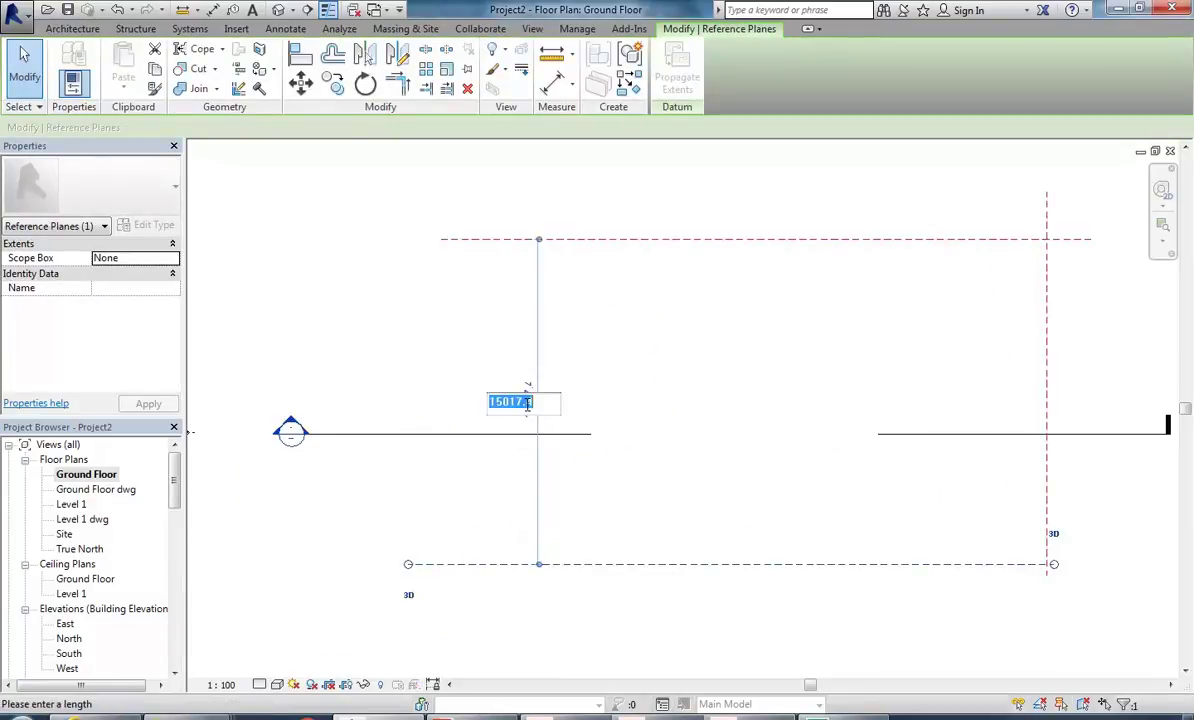
{"action": "type", "text": "1"}
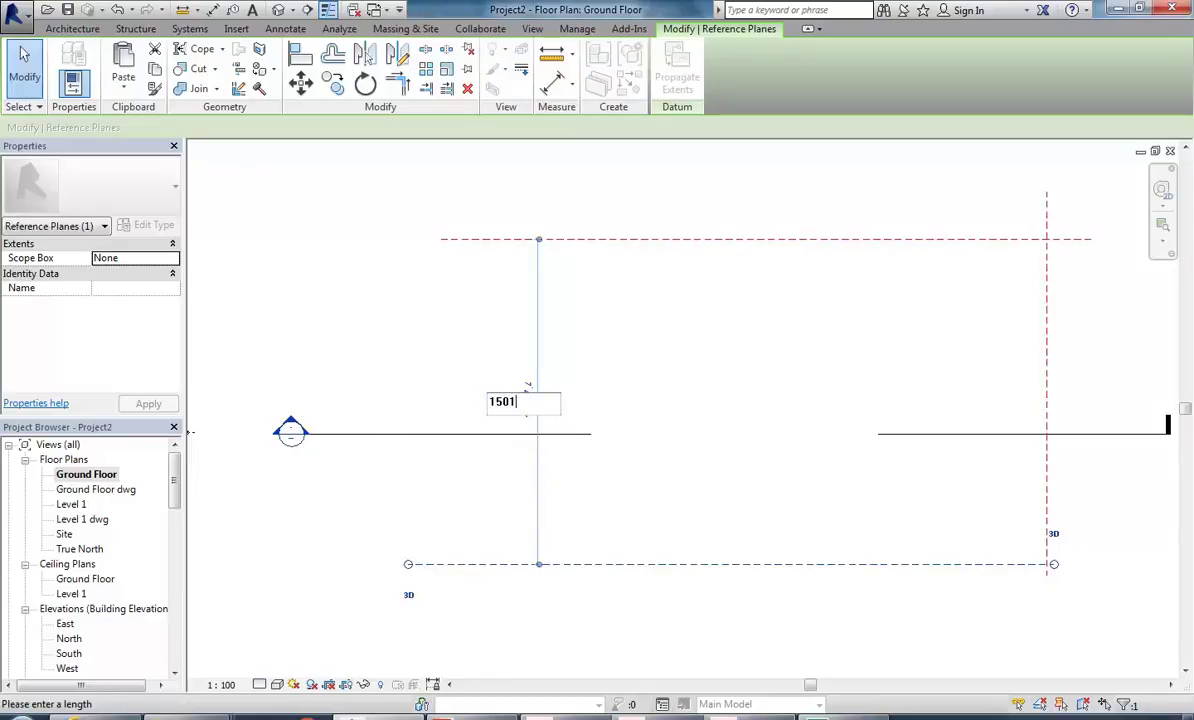
{"action": "key", "text": "Return"}
{"action": "left_click", "coordinate": [640, 347]}
{"action": "scroll", "coordinate": [573, 354], "scroll_direction": "down", "scroll_amount": 1}
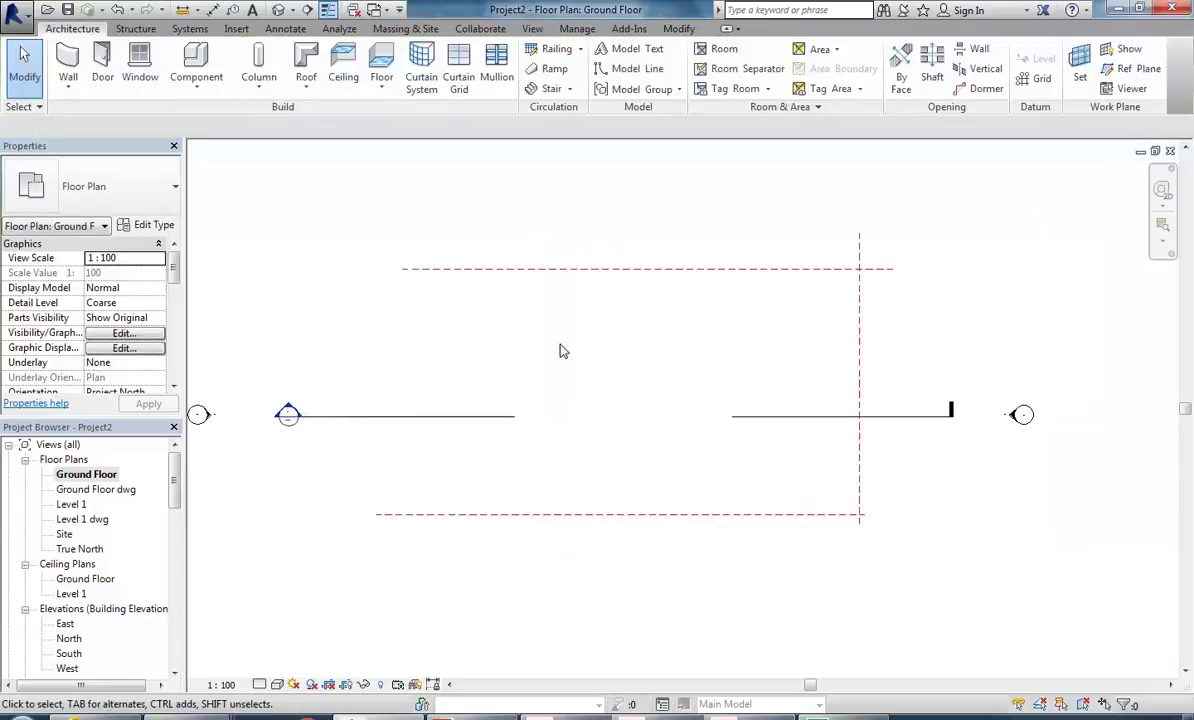
Step: Return to the Ground Floor dwg view and compare the south reference plane with the wall edge at the south-east corner by the café
{"action": "double_click", "coordinate": [112, 490]}
{"action": "scroll", "coordinate": [622, 392], "scroll_direction": "down", "scroll_amount": 2}
{"action": "scroll", "coordinate": [624, 500], "scroll_direction": "up", "scroll_amount": 5}
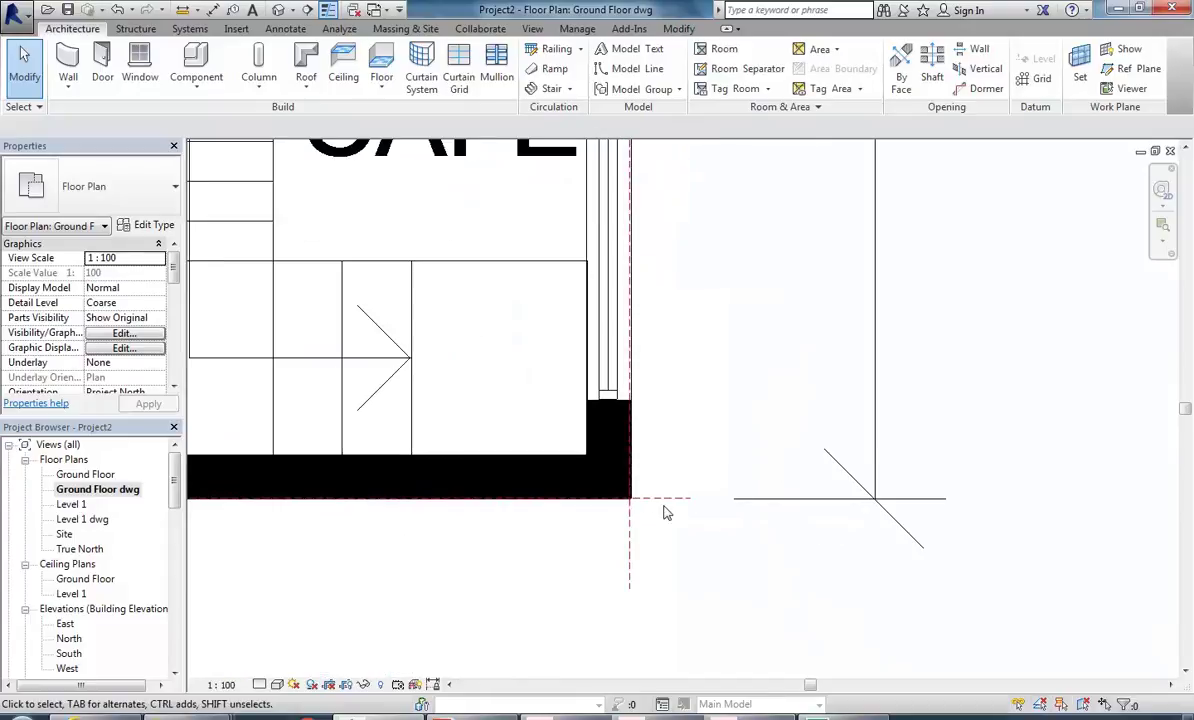
{"action": "left_click", "coordinate": [663, 499]}
{"action": "scroll", "coordinate": [674, 480], "scroll_direction": "down", "scroll_amount": 5}
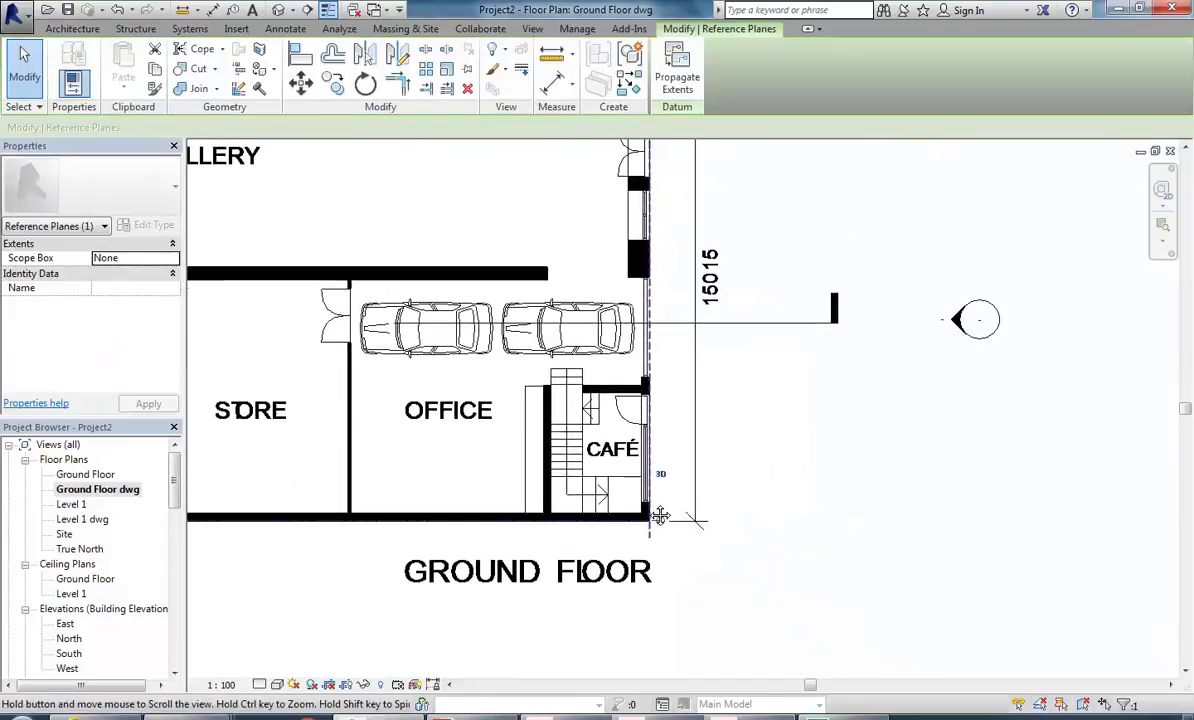
{"action": "scroll", "coordinate": [660, 508], "scroll_direction": "up", "scroll_amount": 6}
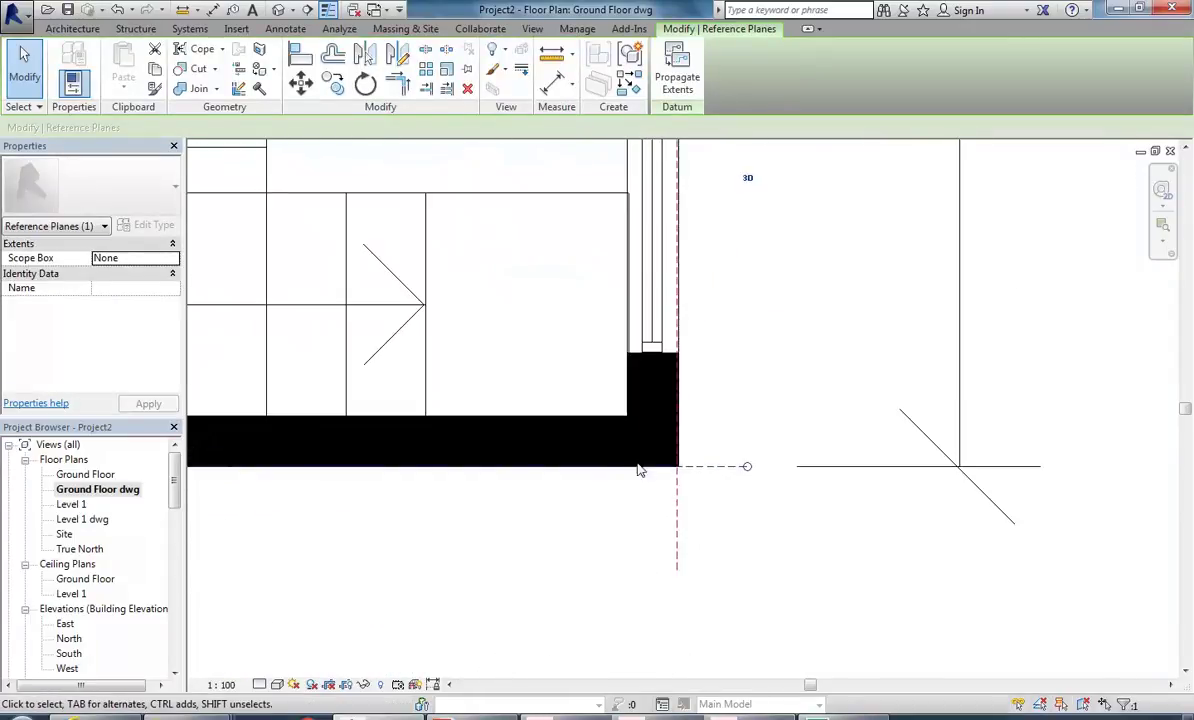
{"action": "left_click", "coordinate": [754, 552]}
{"action": "scroll", "coordinate": [754, 552], "scroll_direction": "down", "scroll_amount": 5}
{"action": "middle_click_drag", "start_coordinate": [666, 565], "coordinate": [683, 530]}
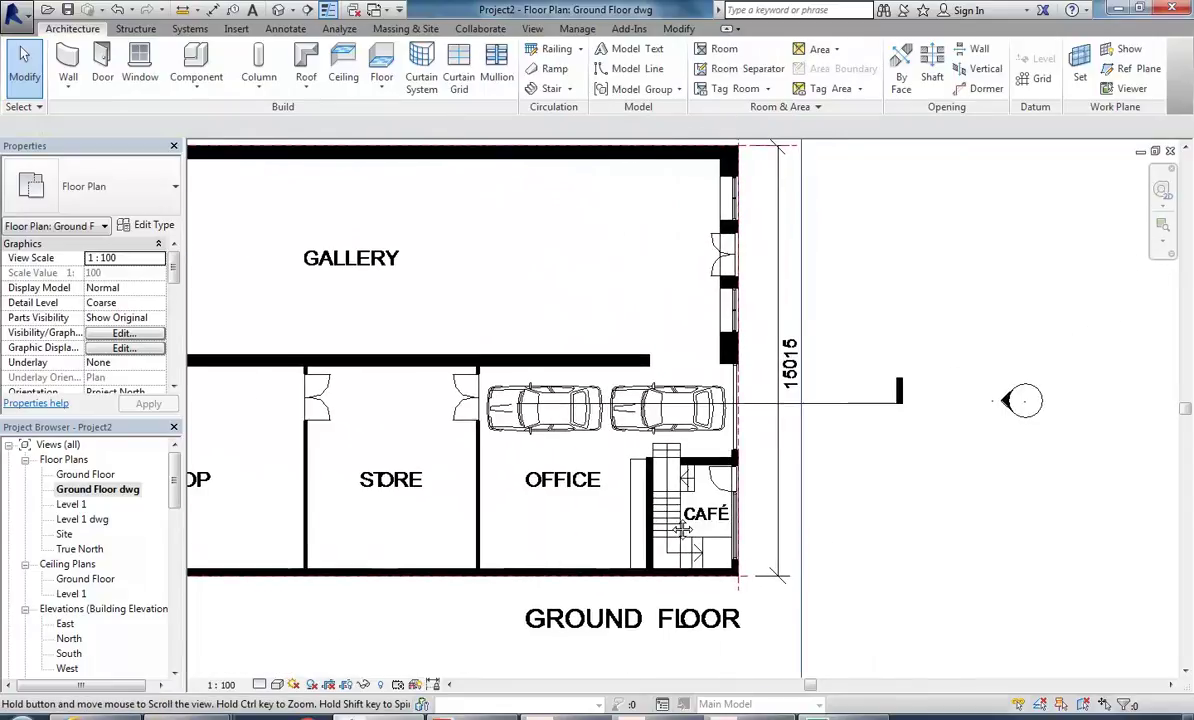
Step: Measure the building's length from the east wall's outer face to the west wall's outer edge, and end the measuring command
{"action": "scroll", "coordinate": [683, 530], "scroll_direction": "down", "scroll_amount": 3}
{"action": "middle_click_drag", "start_coordinate": [470, 343], "coordinate": [610, 370]}
{"action": "middle_click_drag", "start_coordinate": [538, 336], "coordinate": [490, 215]}
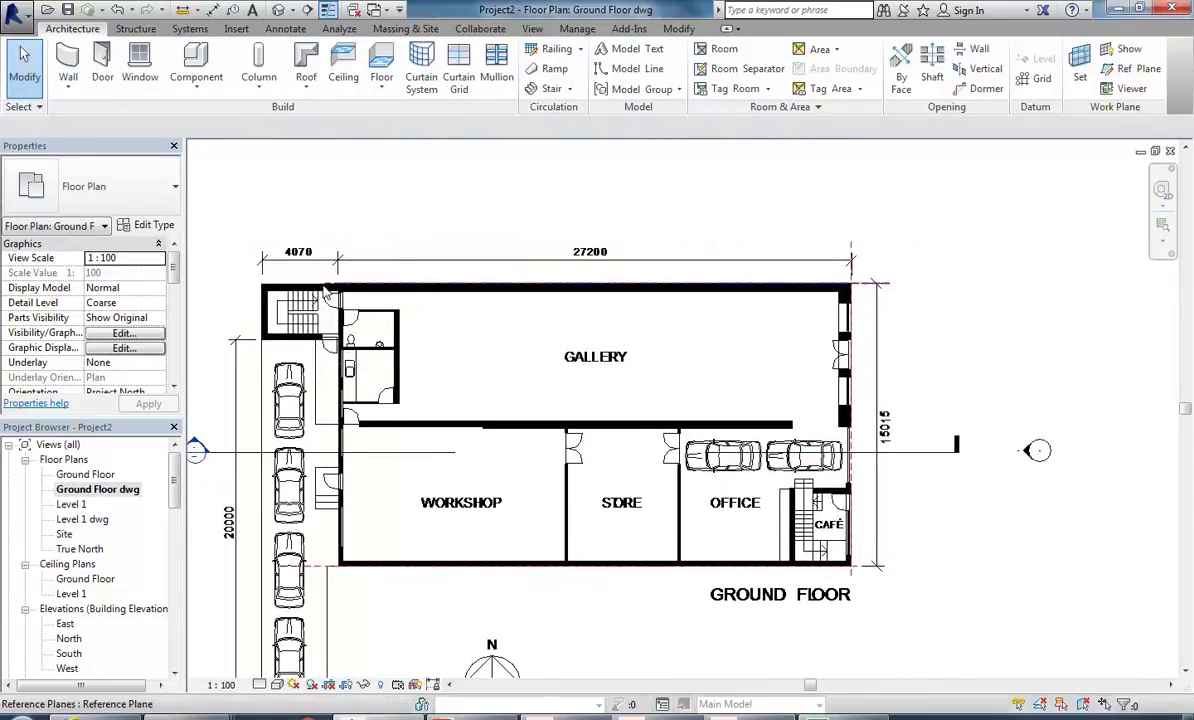
{"action": "left_click", "coordinate": [183, 10]}
{"action": "scroll", "coordinate": [840, 422], "scroll_direction": "up", "scroll_amount": 5}
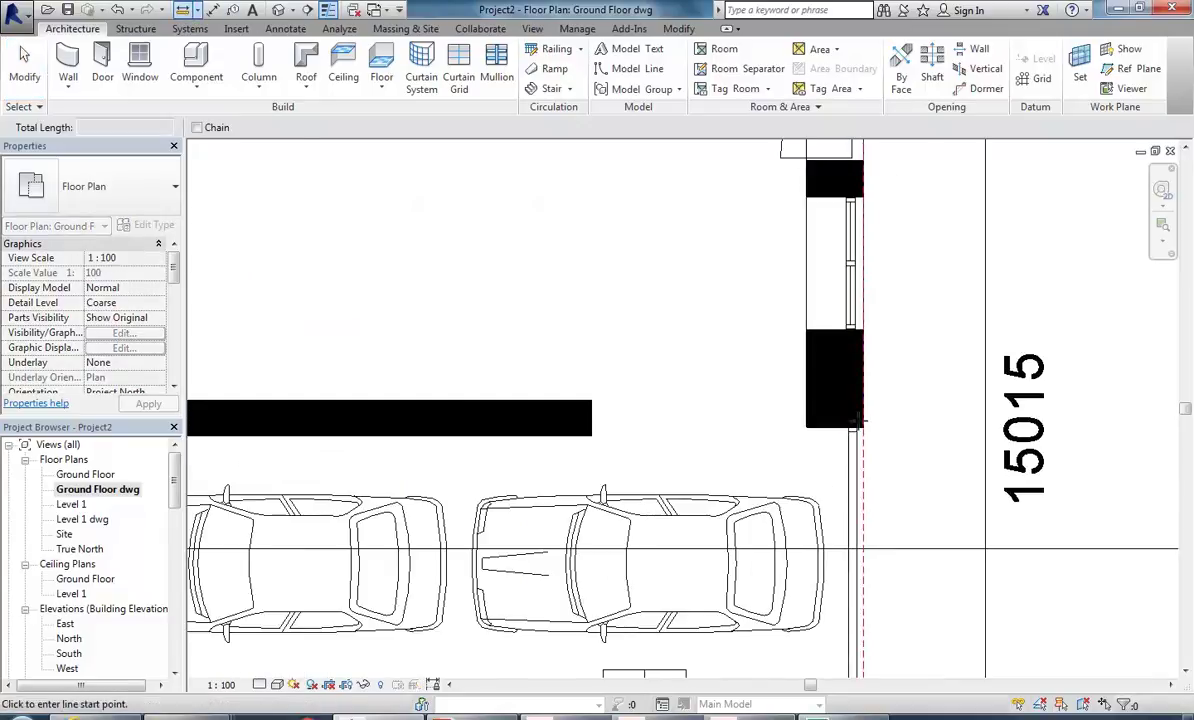
{"action": "left_click", "coordinate": [862, 428]}
{"action": "scroll", "coordinate": [378, 346], "scroll_direction": "down", "scroll_amount": 6}
{"action": "scroll", "coordinate": [378, 352], "scroll_direction": "up", "scroll_amount": 3}
{"action": "scroll", "coordinate": [378, 352], "scroll_direction": "up", "scroll_amount": 3}
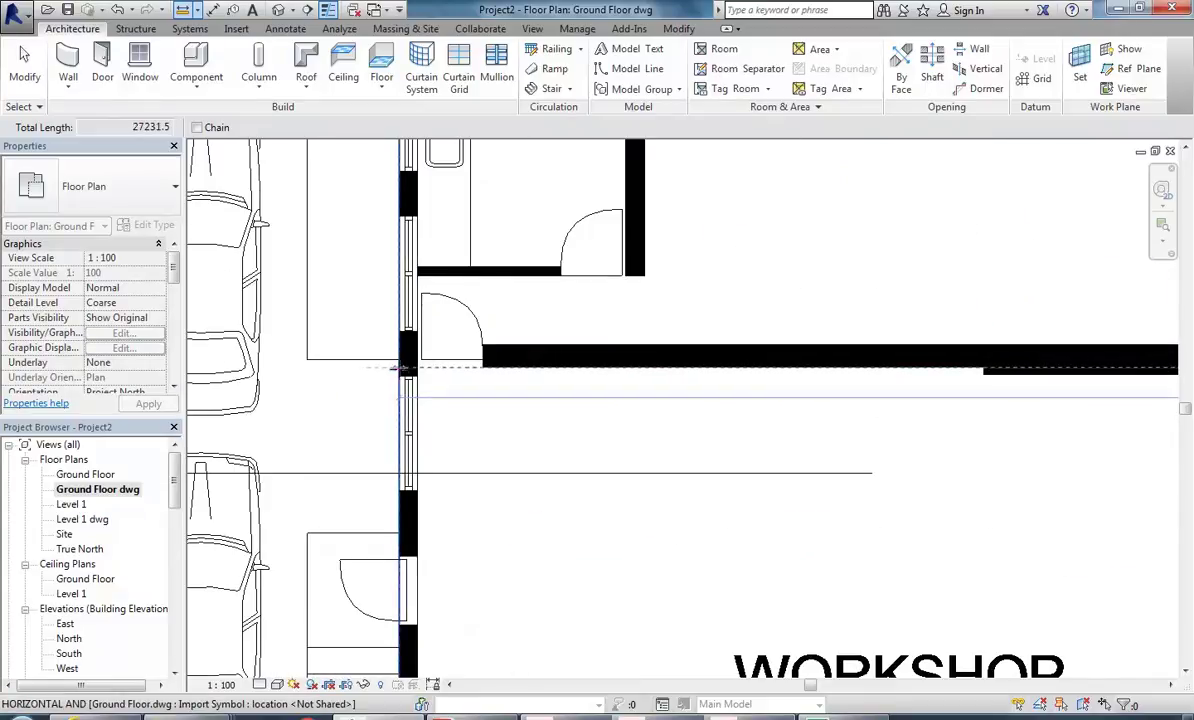
{"action": "scroll", "coordinate": [397, 368], "scroll_direction": "down", "scroll_amount": 3}
{"action": "middle_click_drag", "start_coordinate": [706, 341], "coordinate": [505, 376]}
{"action": "middle_click_drag", "start_coordinate": [646, 333], "coordinate": [554, 350]}
{"action": "right_click", "coordinate": [482, 287]}
{"action": "right_click", "coordinate": [548, 306]}
{"action": "left_click", "coordinate": [567, 316]}
{"action": "scroll", "coordinate": [530, 352], "scroll_direction": "down", "scroll_amount": 3}
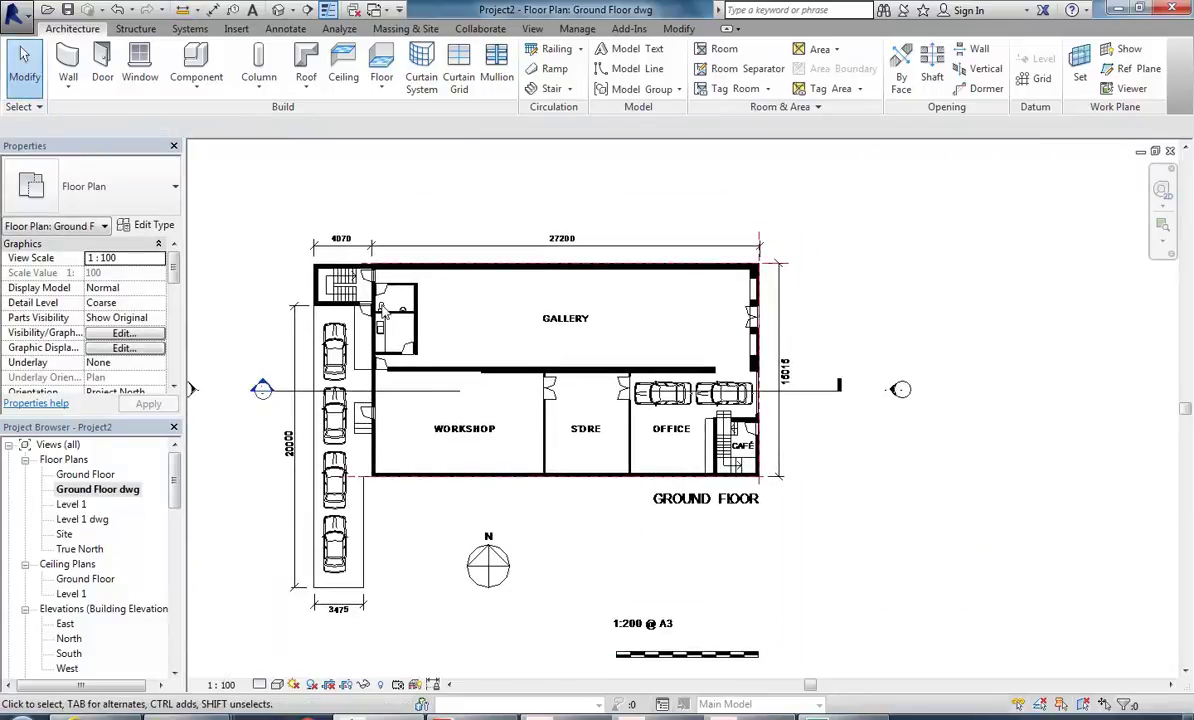
Step: Create a reference plane by picking the west wall's outer edge with offset 0.0, and stretch its ends past the north and south walls
{"action": "left_click", "coordinate": [1130, 69]}
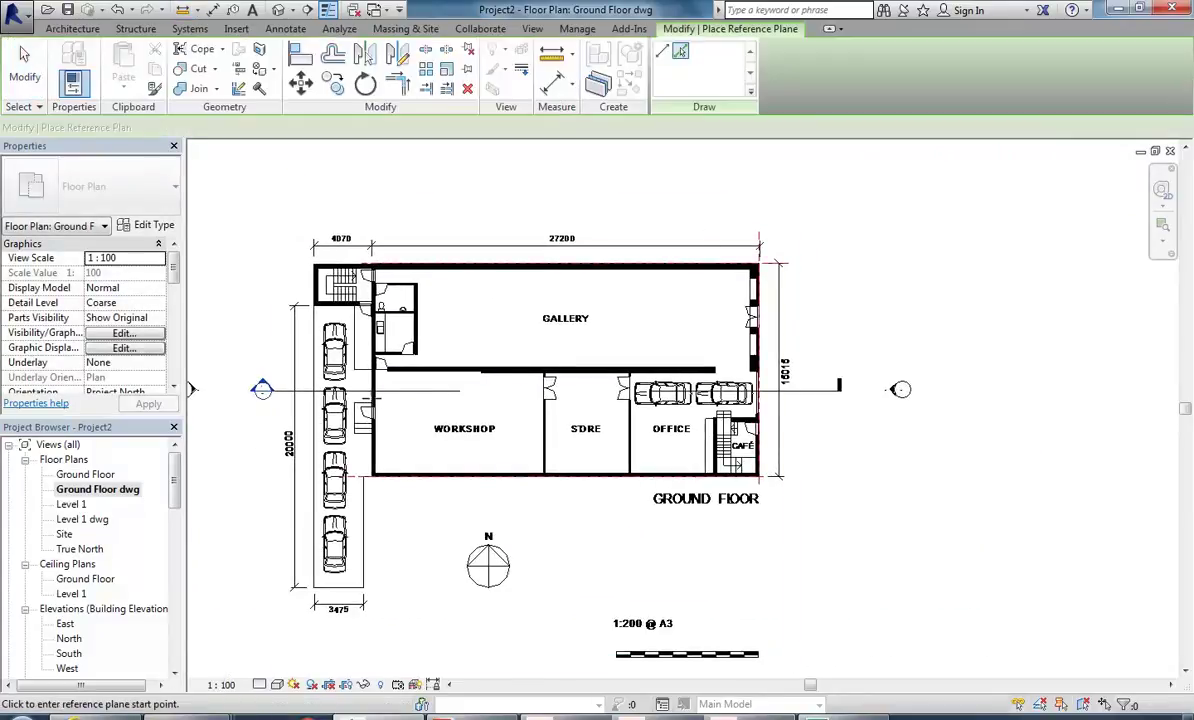
{"action": "left_click", "coordinate": [681, 53]}
{"action": "scroll", "coordinate": [378, 343], "scroll_direction": "up", "scroll_amount": 5}
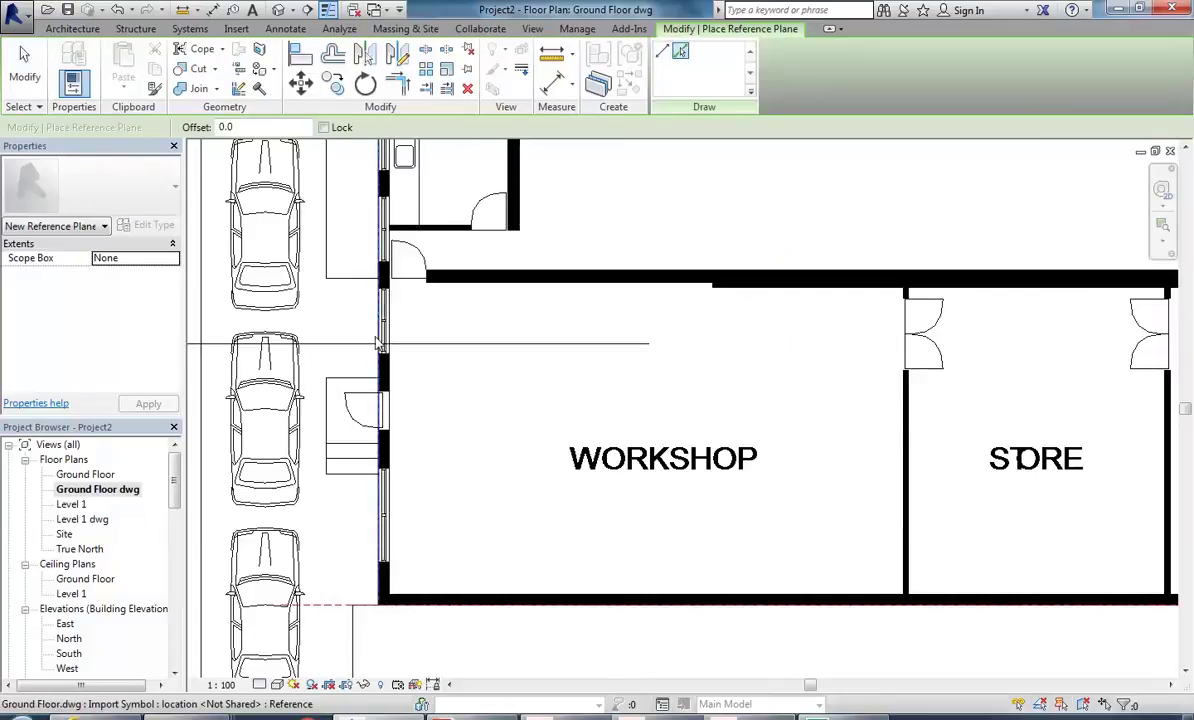
{"action": "scroll", "coordinate": [378, 462], "scroll_direction": "down", "scroll_amount": 3}
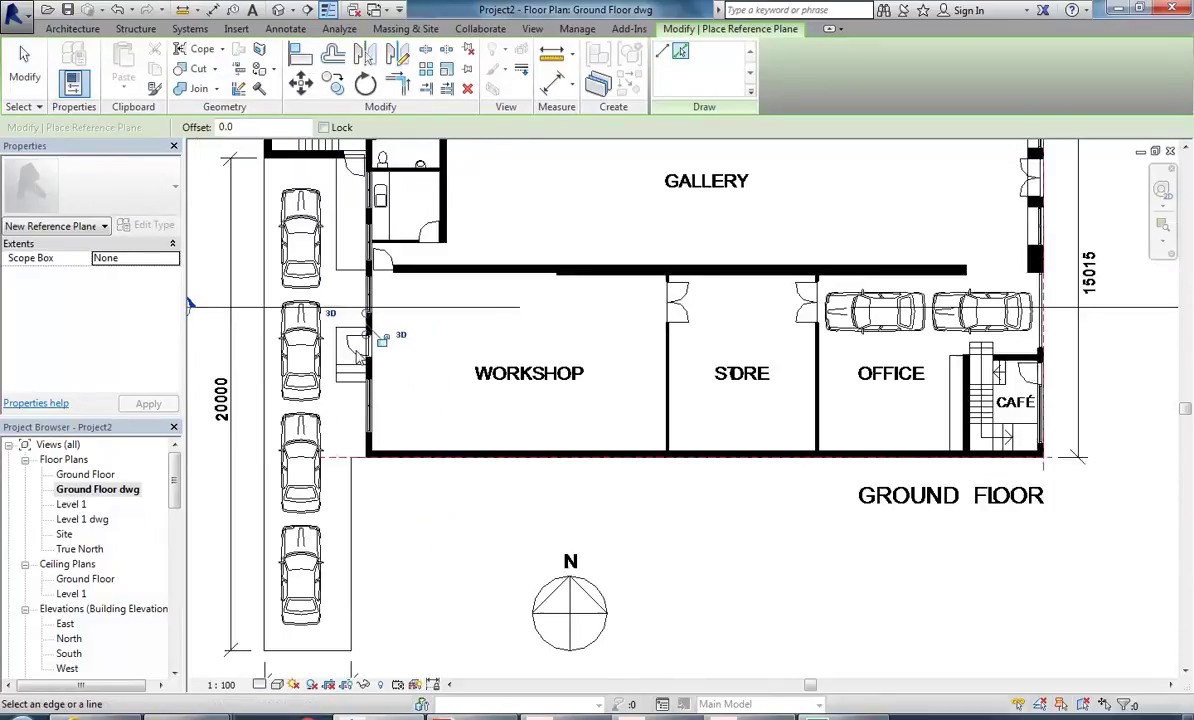
{"action": "middle_click_drag", "start_coordinate": [360, 293], "coordinate": [355, 484]}
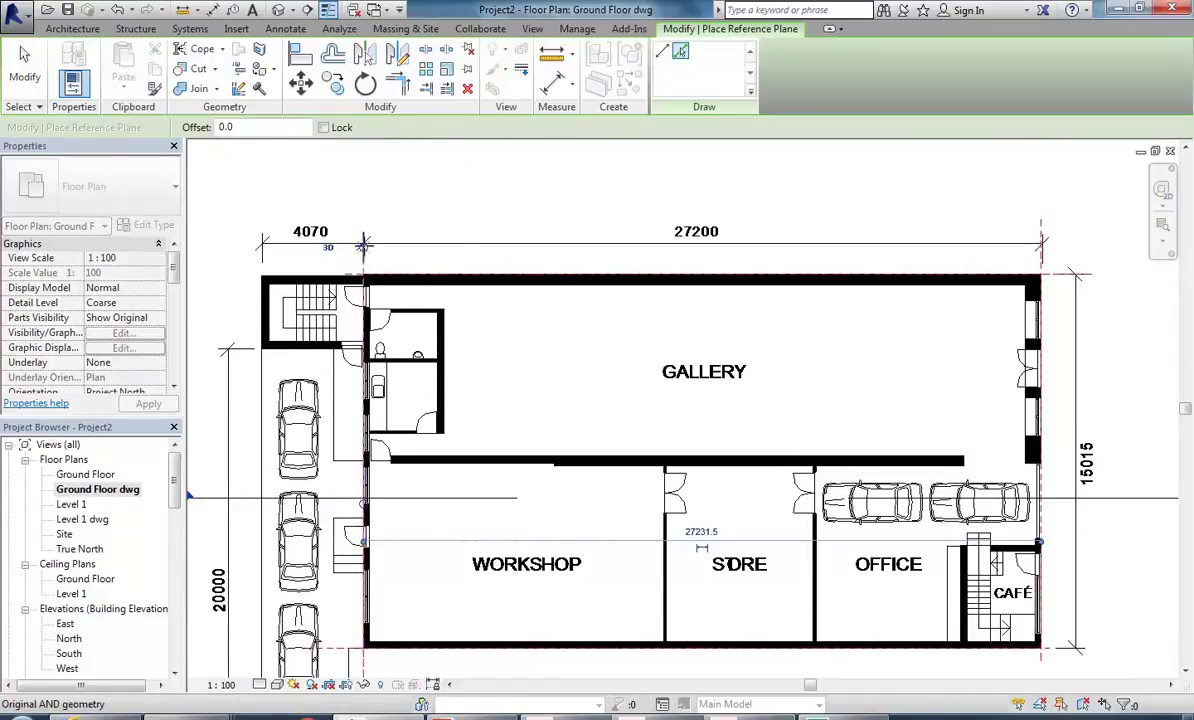
{"action": "right_click", "coordinate": [368, 205]}
{"action": "left_click", "coordinate": [410, 213]}
Step: In the Ground Floor plan view, set the west reference plane's distance from the east reference plane to 27200, and deselect it
{"action": "double_click", "coordinate": [86, 474]}
{"action": "double_click", "coordinate": [96, 489]}
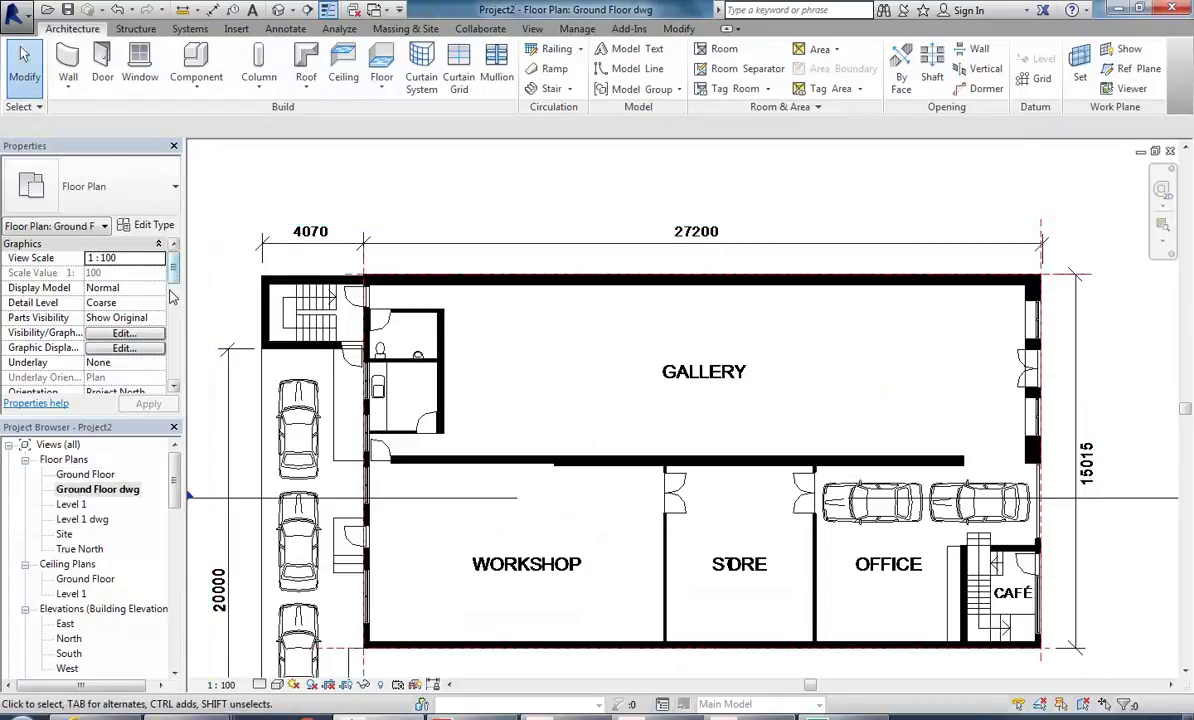
{"action": "double_click", "coordinate": [100, 474]}
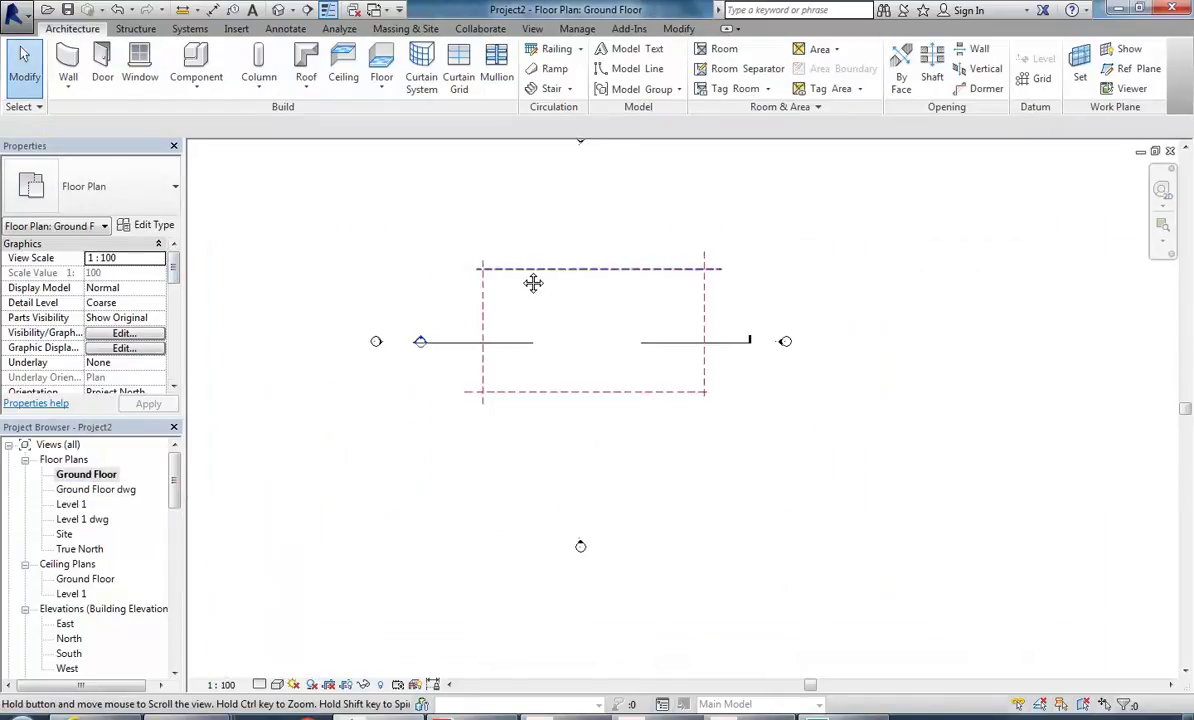
{"action": "scroll", "coordinate": [437, 330], "scroll_direction": "up", "scroll_amount": 3}
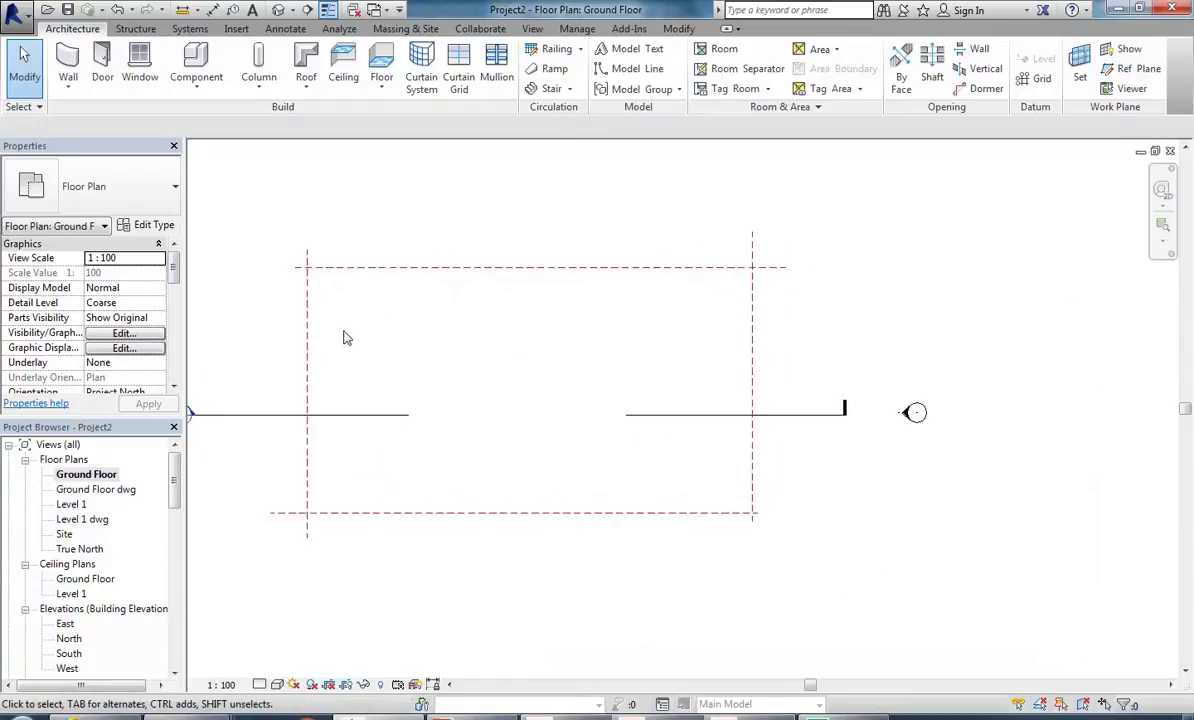
{"action": "left_click", "coordinate": [309, 350]}
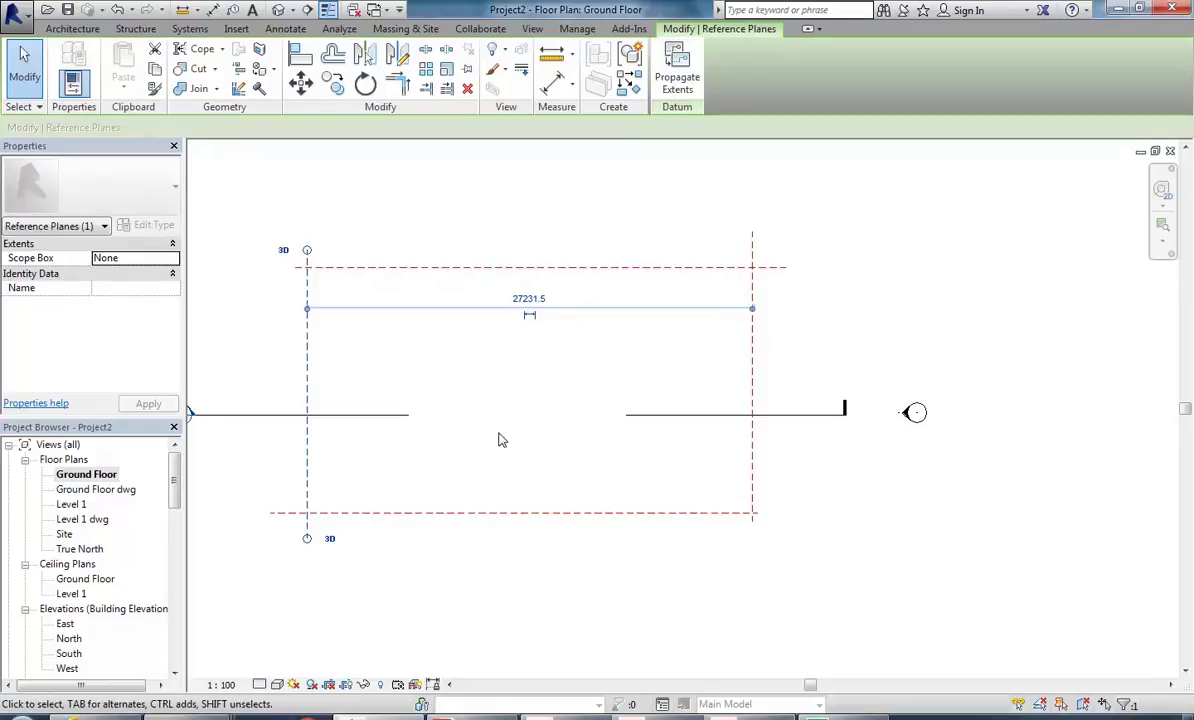
{"action": "left_click", "coordinate": [534, 301]}
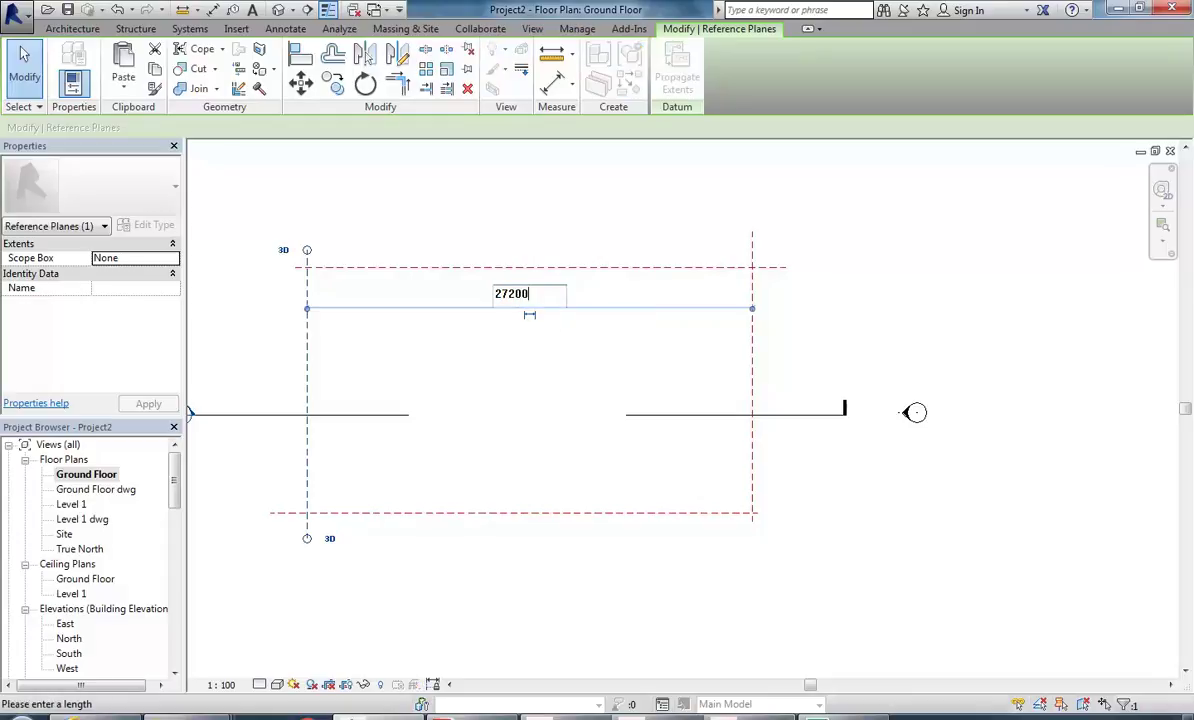
{"action": "key", "text": "Return"}
{"action": "left_click", "coordinate": [497, 407]}
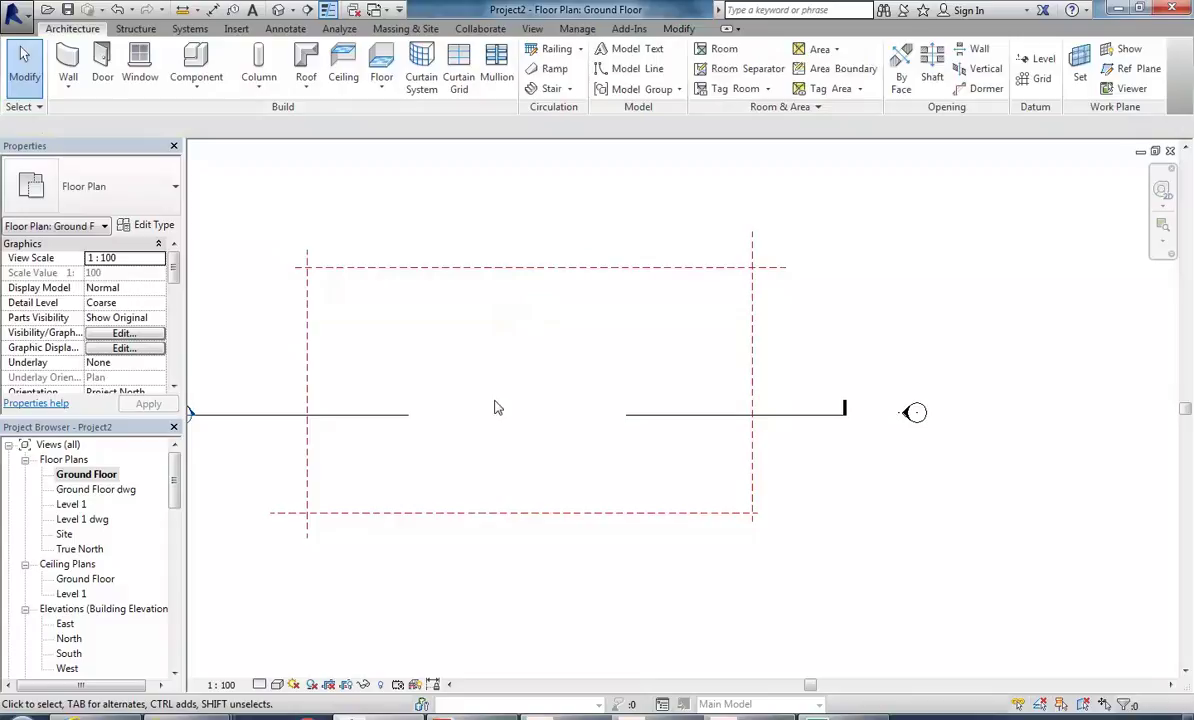
Step: Return to the Ground Floor dwg view and compare the west reference plane with the gallery's north-west wall corner
{"action": "double_click", "coordinate": [92, 489]}
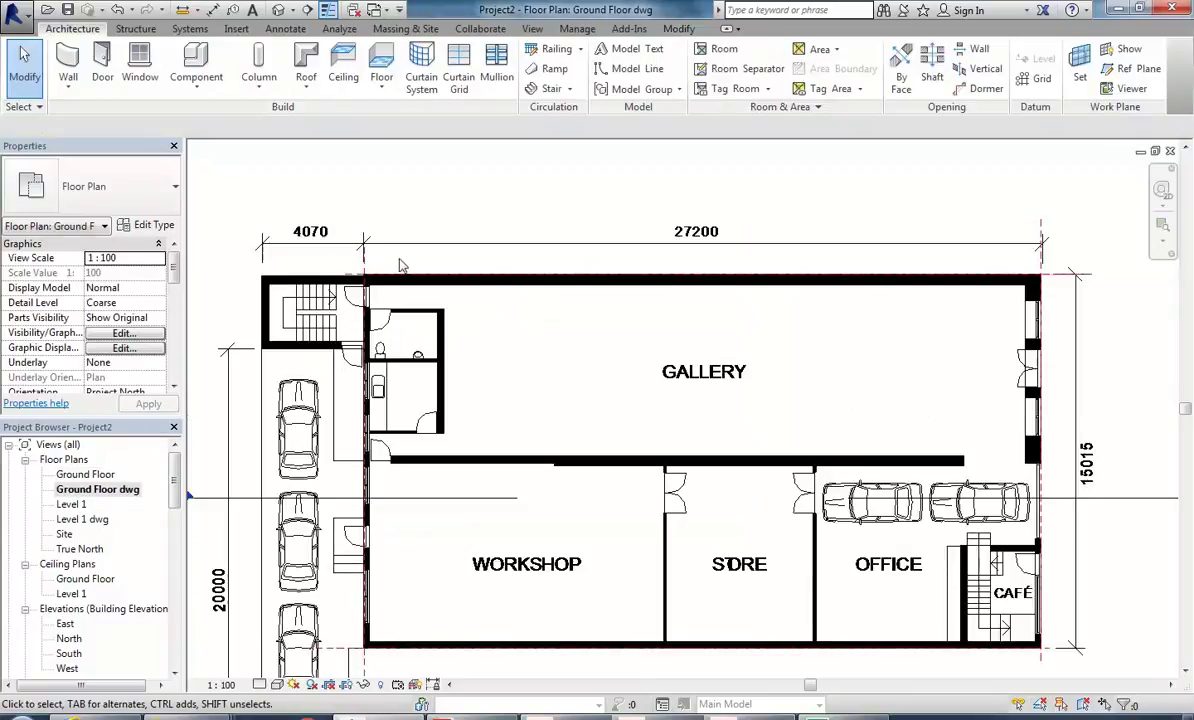
{"action": "scroll", "coordinate": [355, 268], "scroll_direction": "up", "scroll_amount": 5}
{"action": "scroll", "coordinate": [389, 399], "scroll_direction": "up", "scroll_amount": 2}
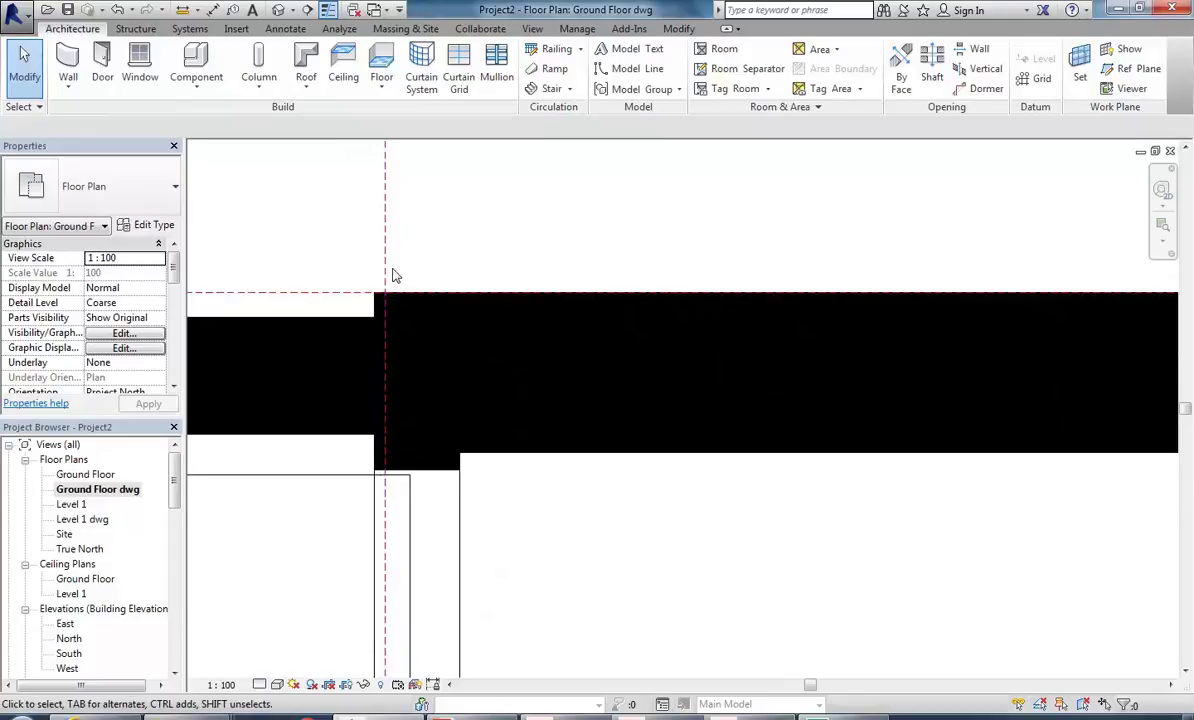
{"action": "scroll", "coordinate": [390, 273], "scroll_direction": "down", "scroll_amount": 6}
{"action": "scroll", "coordinate": [670, 352], "scroll_direction": "down", "scroll_amount": 4}
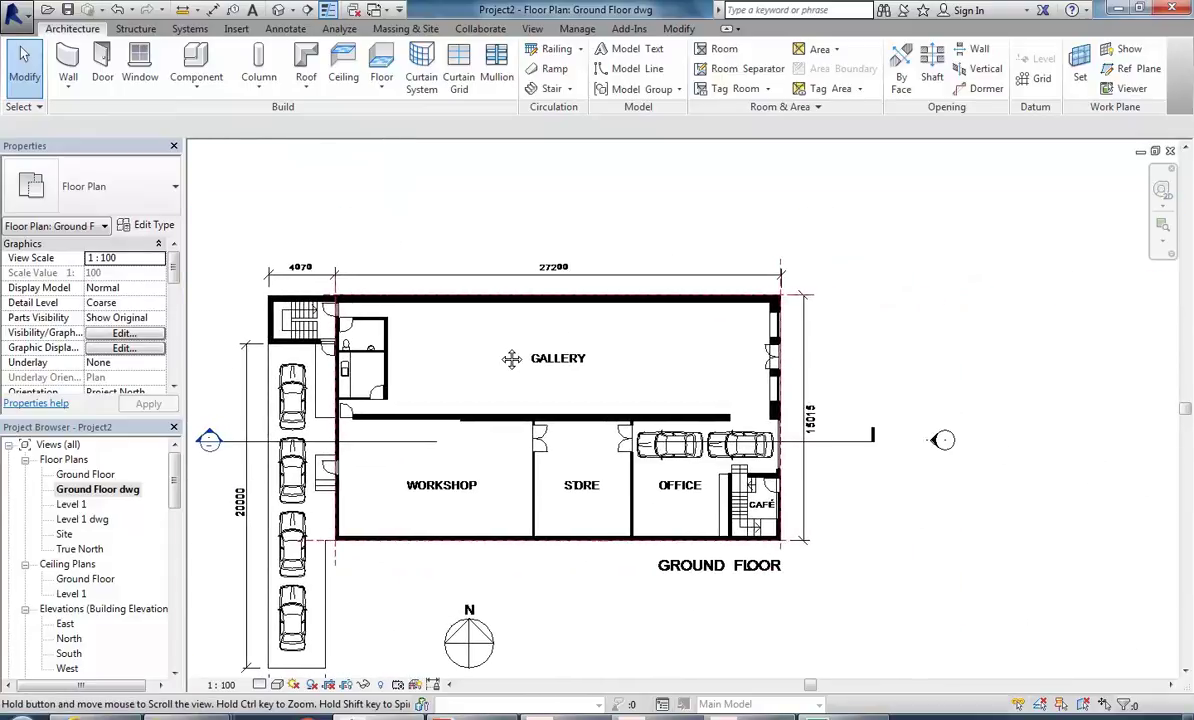
Step: Pin the east and north reference planes that cross at the gallery's north-east corner, and deselect them
{"action": "middle_click_drag", "start_coordinate": [506, 354], "coordinate": [760, 300]}
{"action": "scroll", "coordinate": [752, 328], "scroll_direction": "up", "scroll_amount": 4}
{"action": "scroll", "coordinate": [752, 328], "scroll_direction": "up", "scroll_amount": 6}
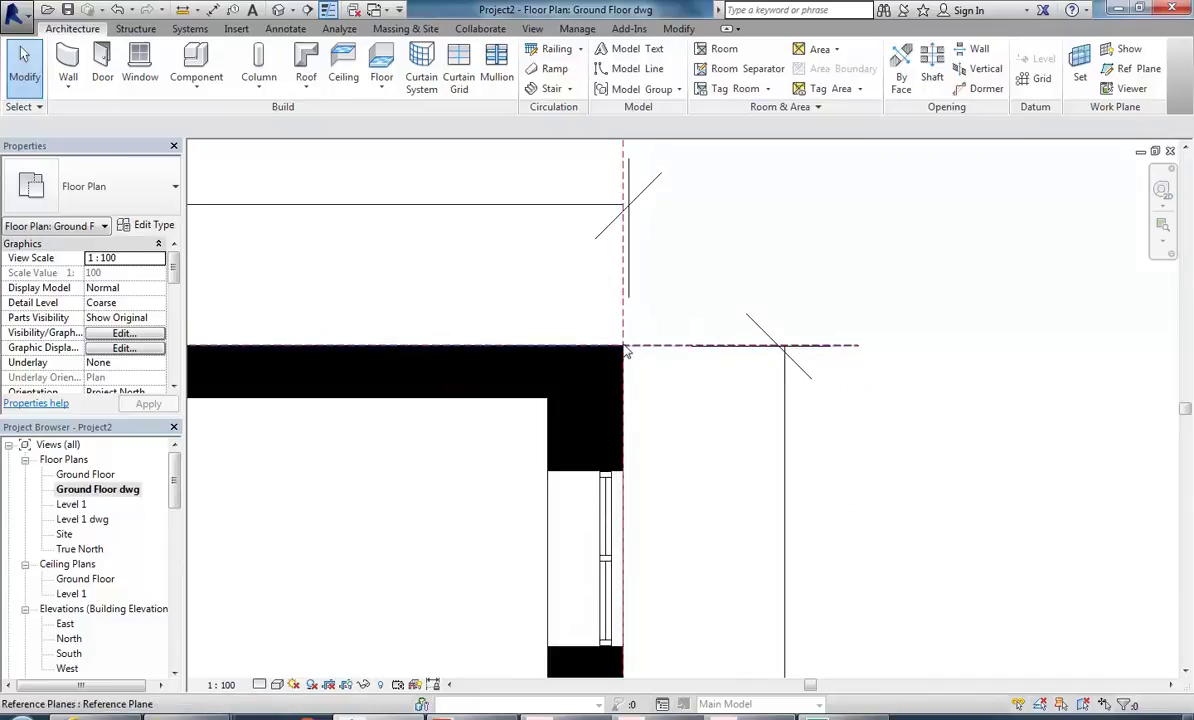
{"action": "scroll", "coordinate": [625, 345], "scroll_direction": "up", "scroll_amount": 3}
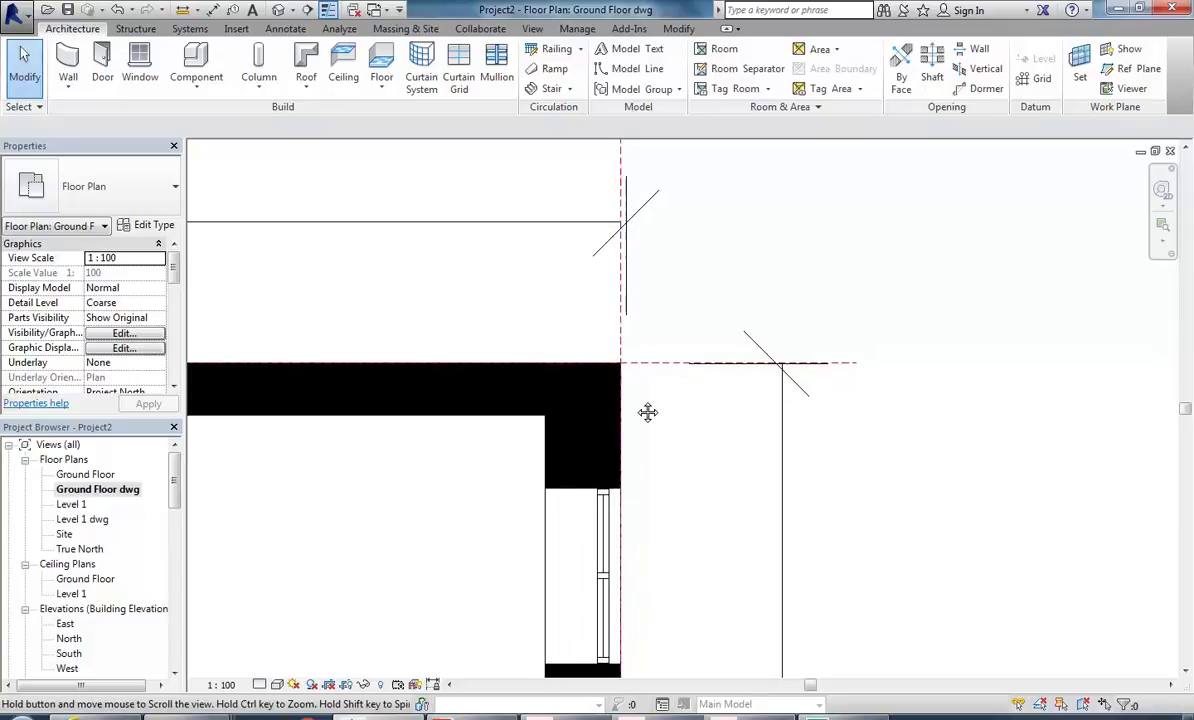
{"action": "left_click", "coordinate": [618, 343]}
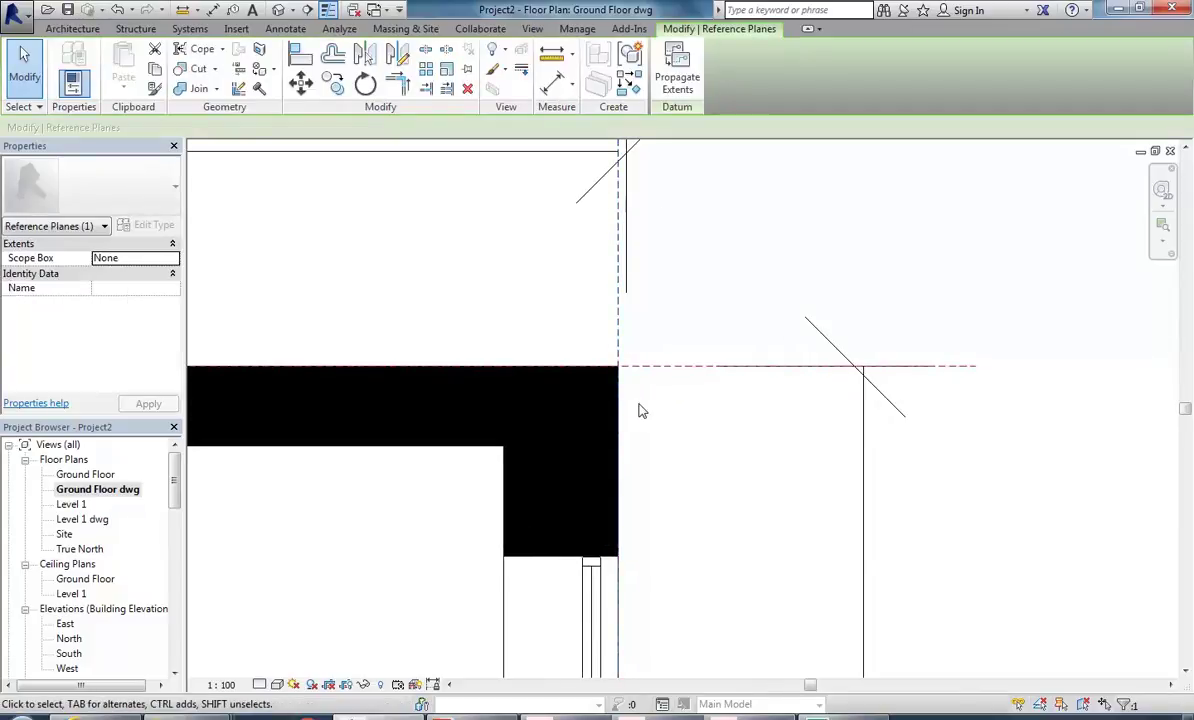
{"action": "left_click", "coordinate": [654, 369], "text": "ctrl"}
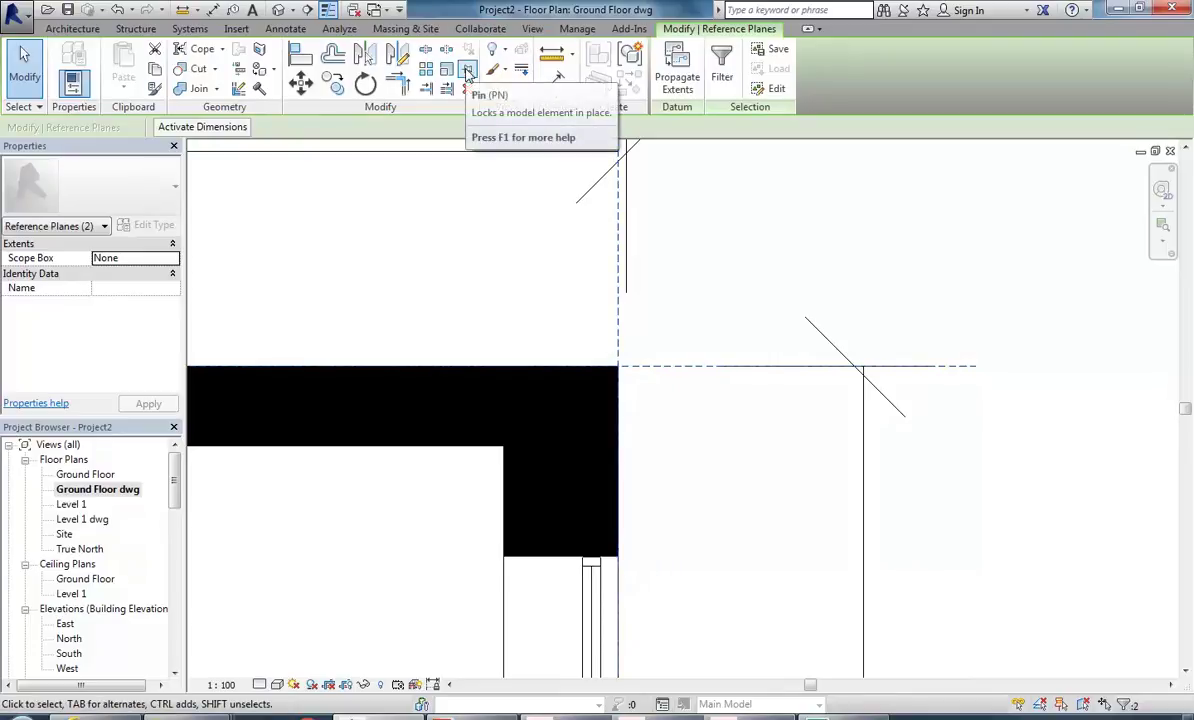
{"action": "left_click", "coordinate": [467, 72]}
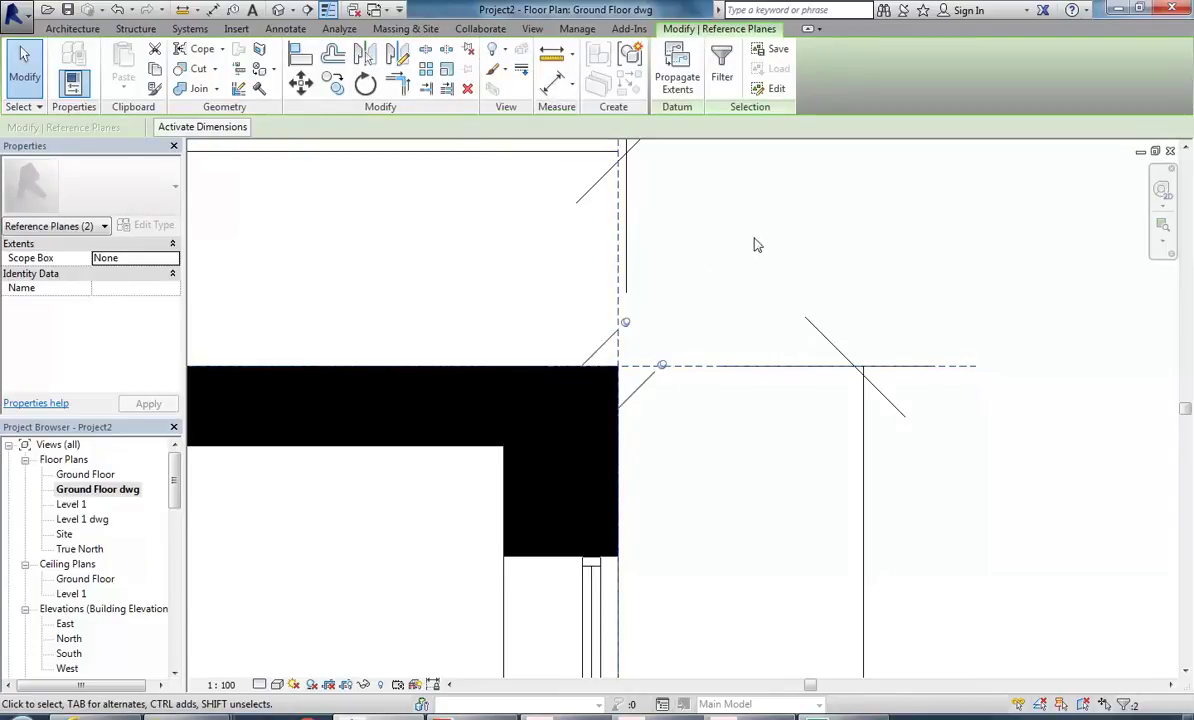
{"action": "left_click", "coordinate": [735, 230]}
{"action": "scroll", "coordinate": [728, 235], "scroll_direction": "down", "scroll_amount": 5}
{"action": "middle_click_drag", "start_coordinate": [728, 235], "coordinate": [737, 289]}
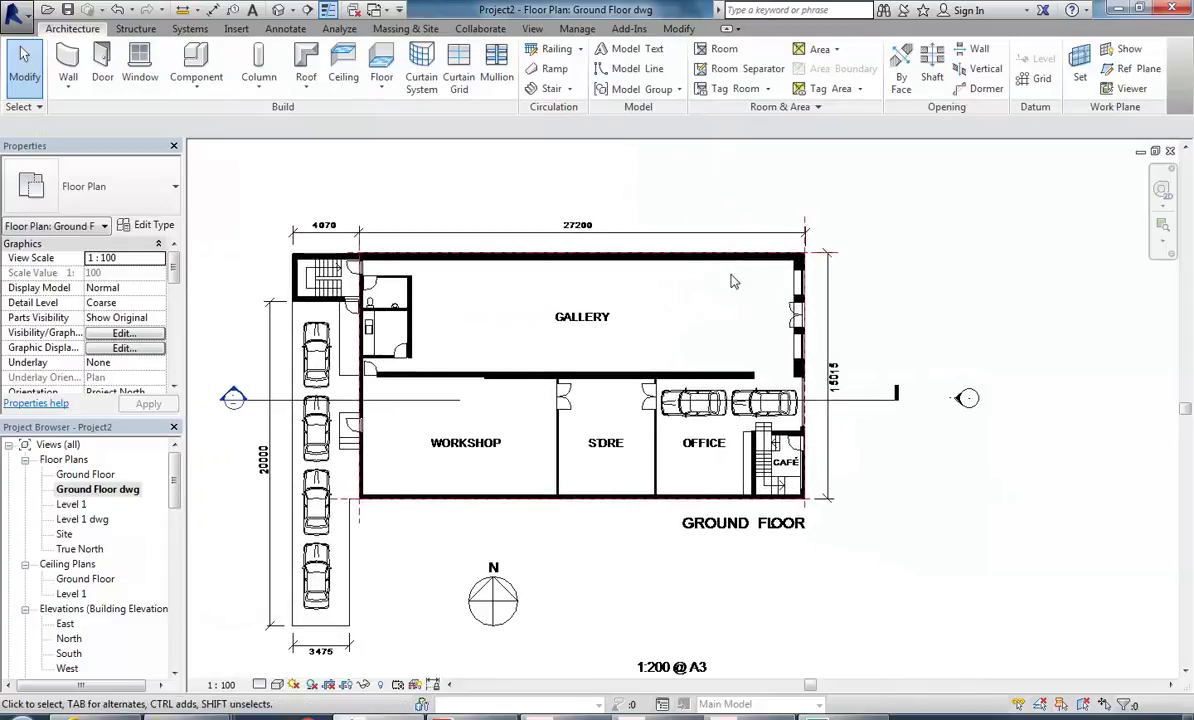
Step: Examine the west reference plane at both wall ends and the south reference plane at the café's south-east corner against the linked drawing
{"action": "scroll", "coordinate": [486, 285], "scroll_direction": "up", "scroll_amount": 5}
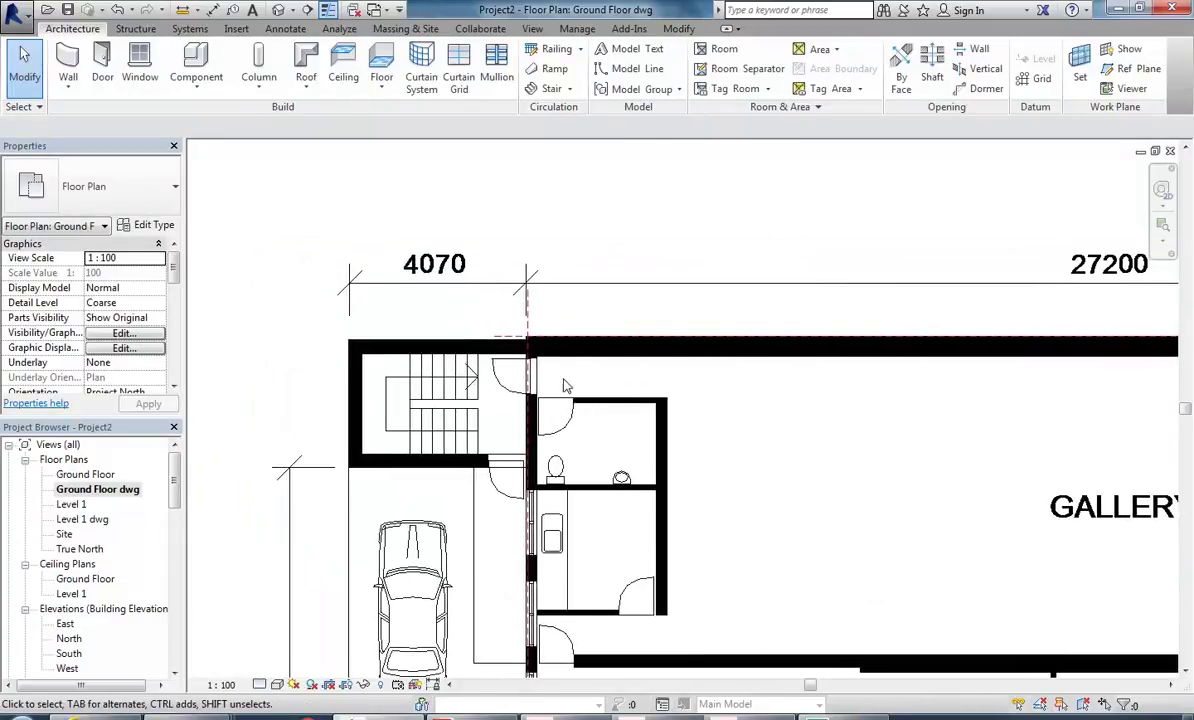
{"action": "scroll", "coordinate": [527, 336], "scroll_direction": "up", "scroll_amount": 3}
{"action": "left_click", "coordinate": [524, 334]}
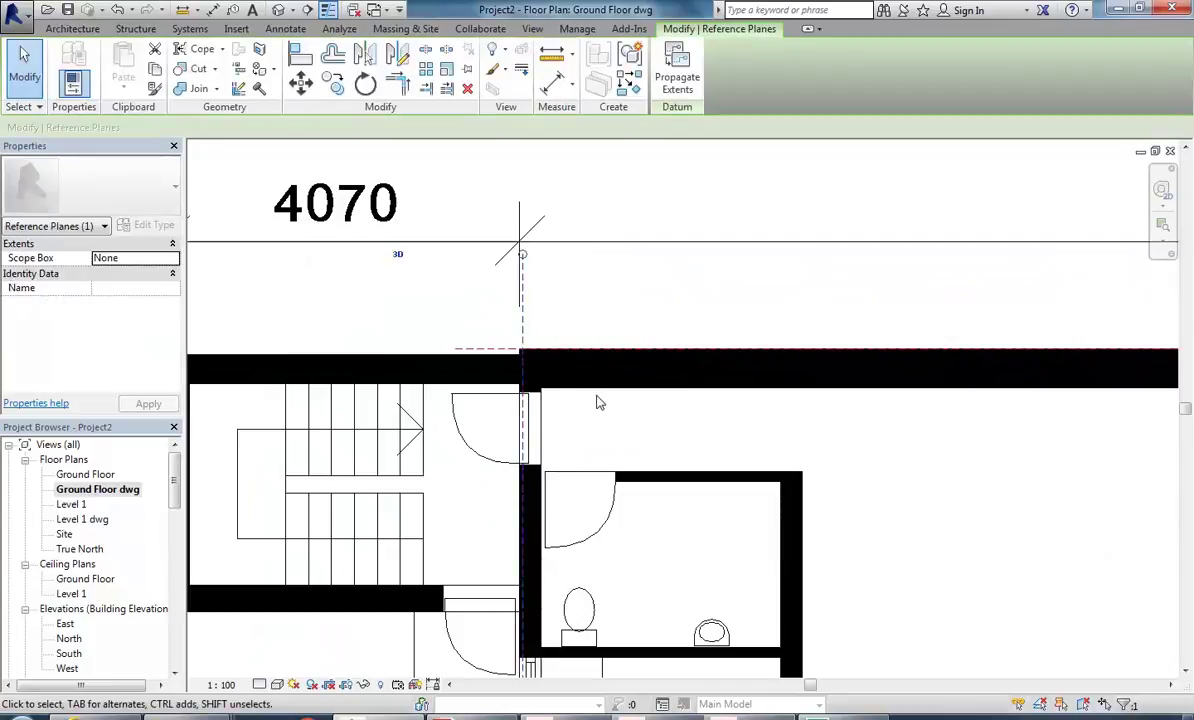
{"action": "scroll", "coordinate": [604, 404], "scroll_direction": "down", "scroll_amount": 3}
{"action": "middle_click_drag", "start_coordinate": [554, 373], "coordinate": [496, 228]}
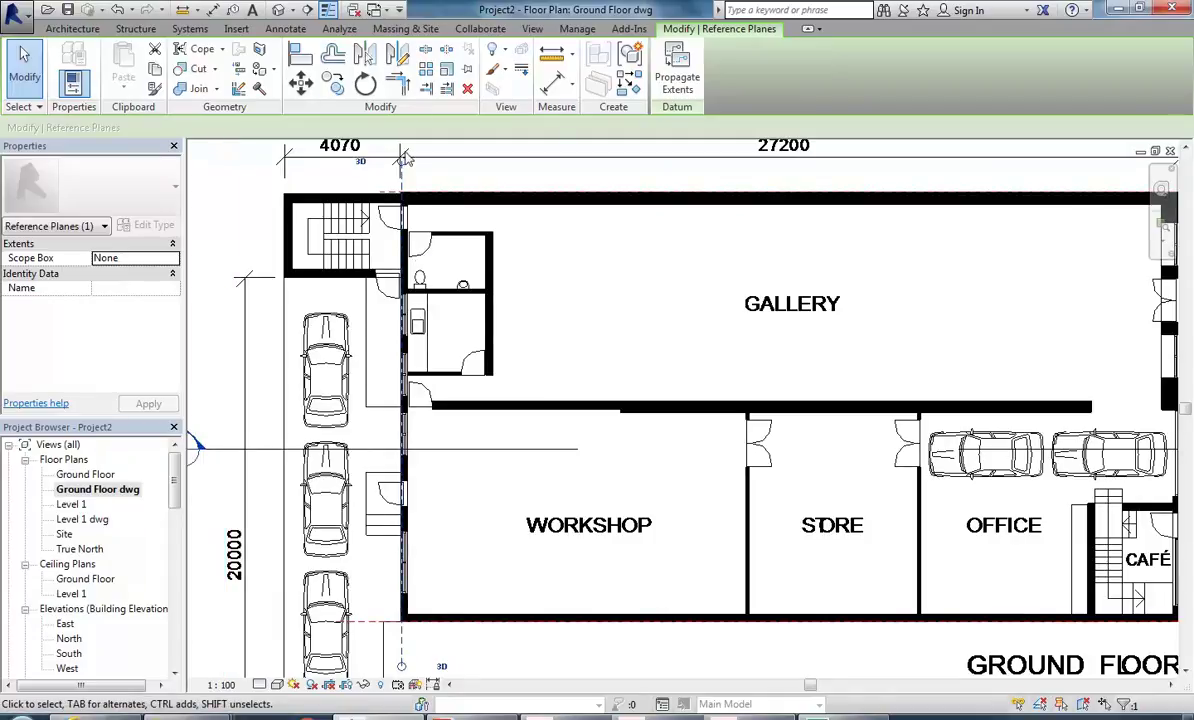
{"action": "scroll", "coordinate": [714, 507], "scroll_direction": "down", "scroll_amount": 2}
{"action": "scroll", "coordinate": [779, 525], "scroll_direction": "up", "scroll_amount": 2}
{"action": "scroll", "coordinate": [779, 525], "scroll_direction": "up", "scroll_amount": 1}
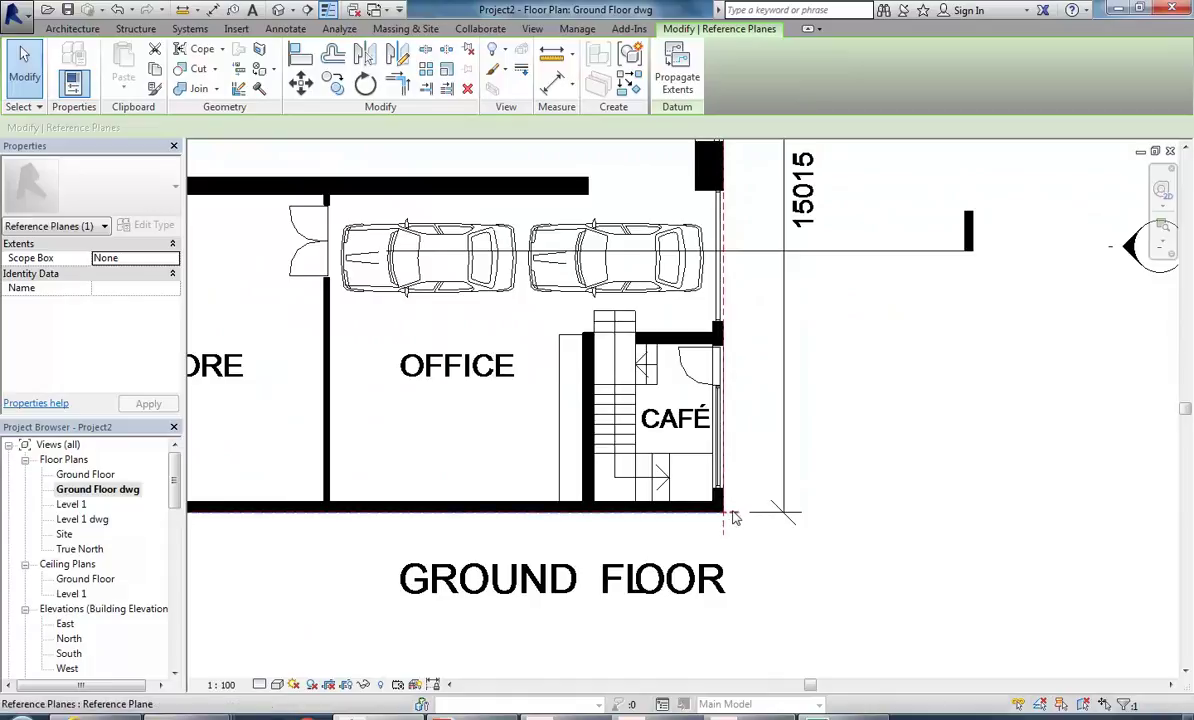
{"action": "scroll", "coordinate": [663, 450], "scroll_direction": "down", "scroll_amount": 2}
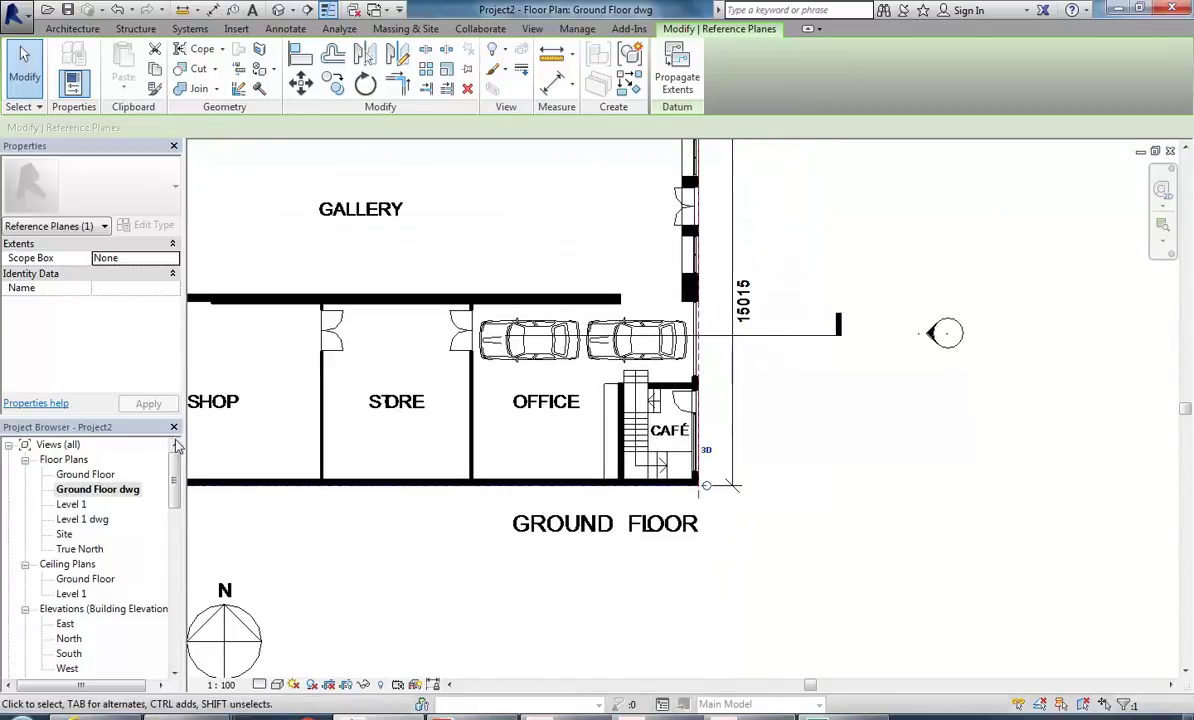
Step: In the Ground Floor plan view, pin the south reference plane, unpin it to stretch its east end past the east reference plane, and deselect it
{"action": "double_click", "coordinate": [100, 475]}
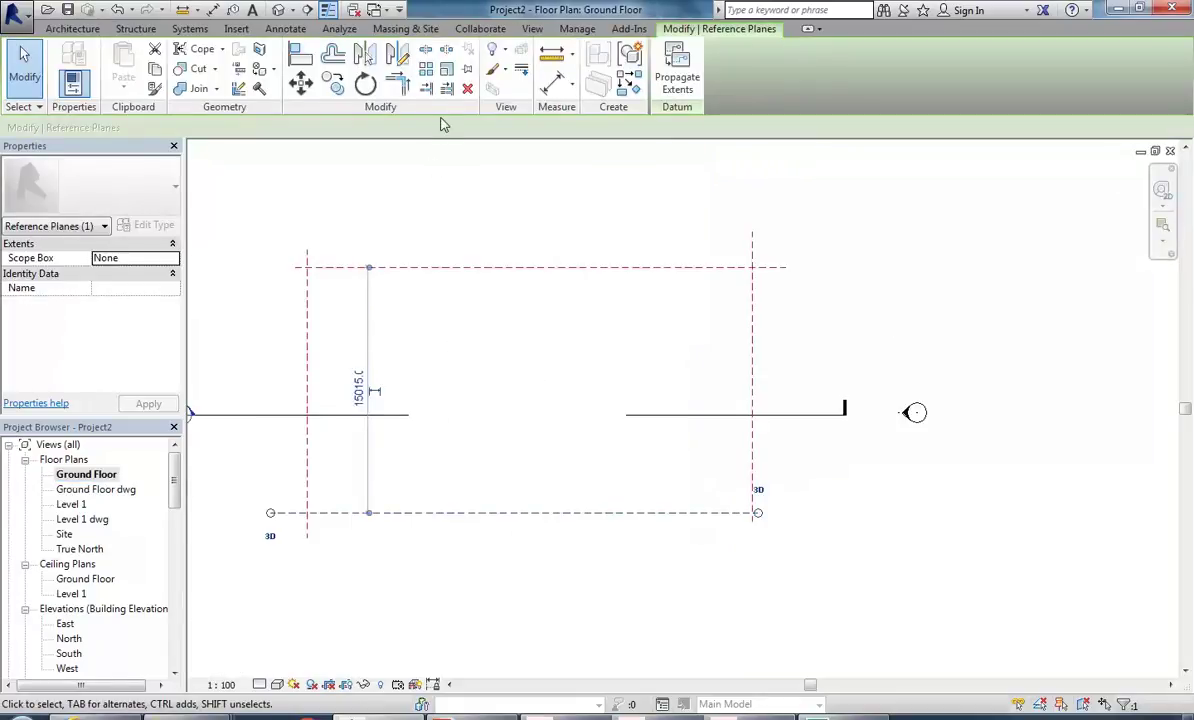
{"action": "left_click", "coordinate": [467, 87]}
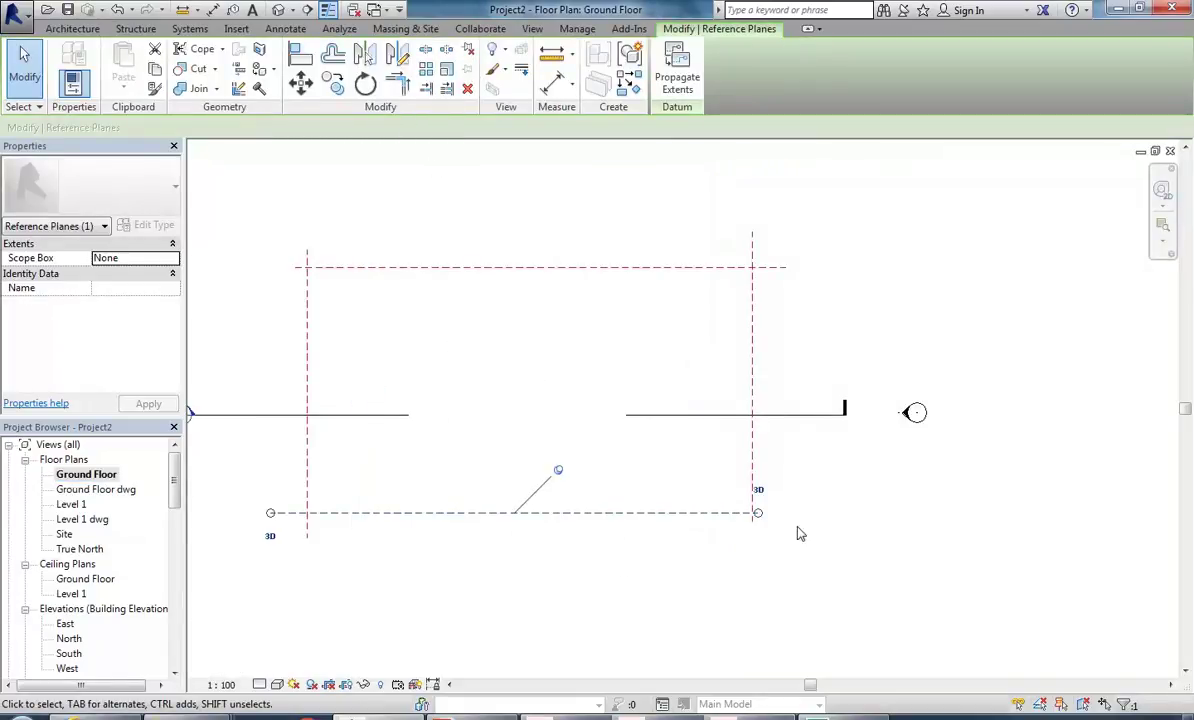
{"action": "scroll", "coordinate": [757, 515], "scroll_direction": "up", "scroll_amount": 1}
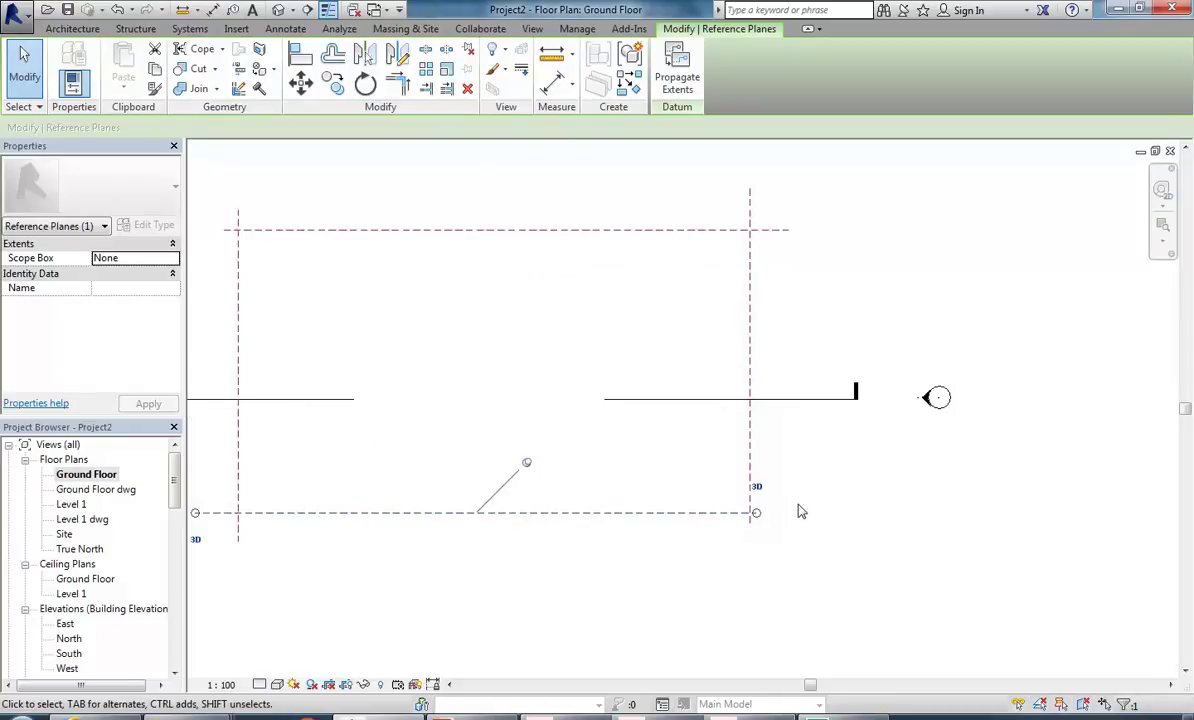
{"action": "left_click", "coordinate": [754, 522]}
{"action": "left_click", "coordinate": [760, 515]}
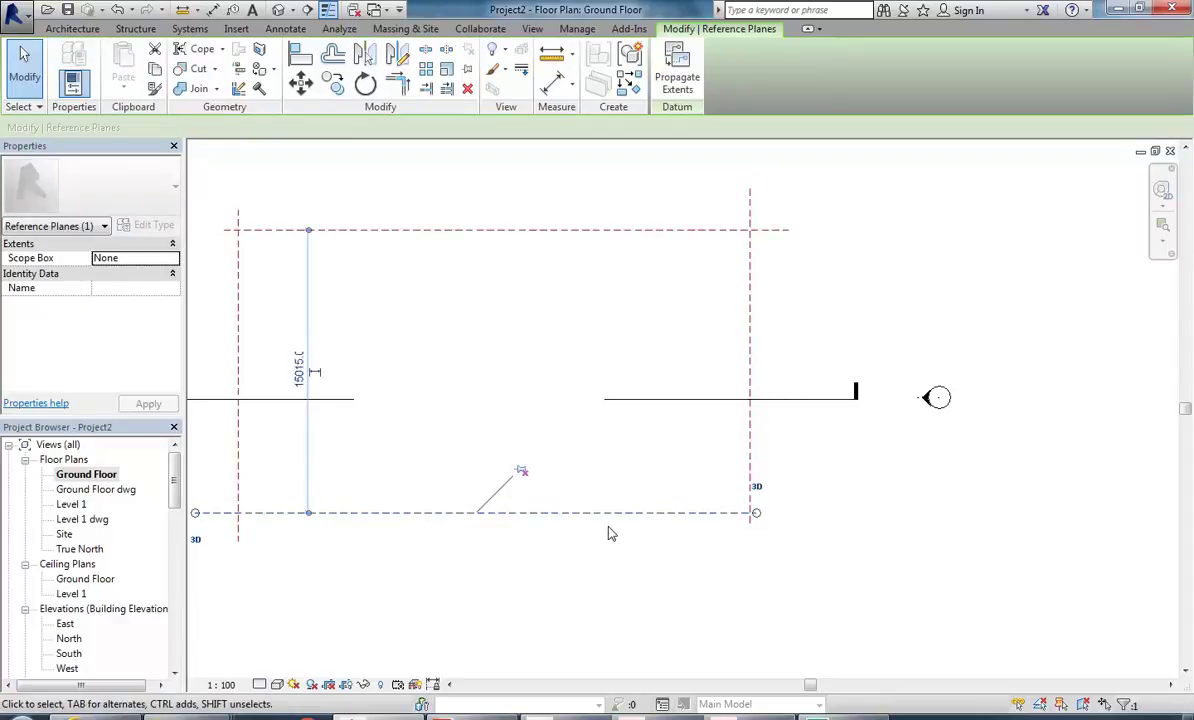
{"action": "left_click_drag", "start_coordinate": [758, 514], "coordinate": [788, 512]}
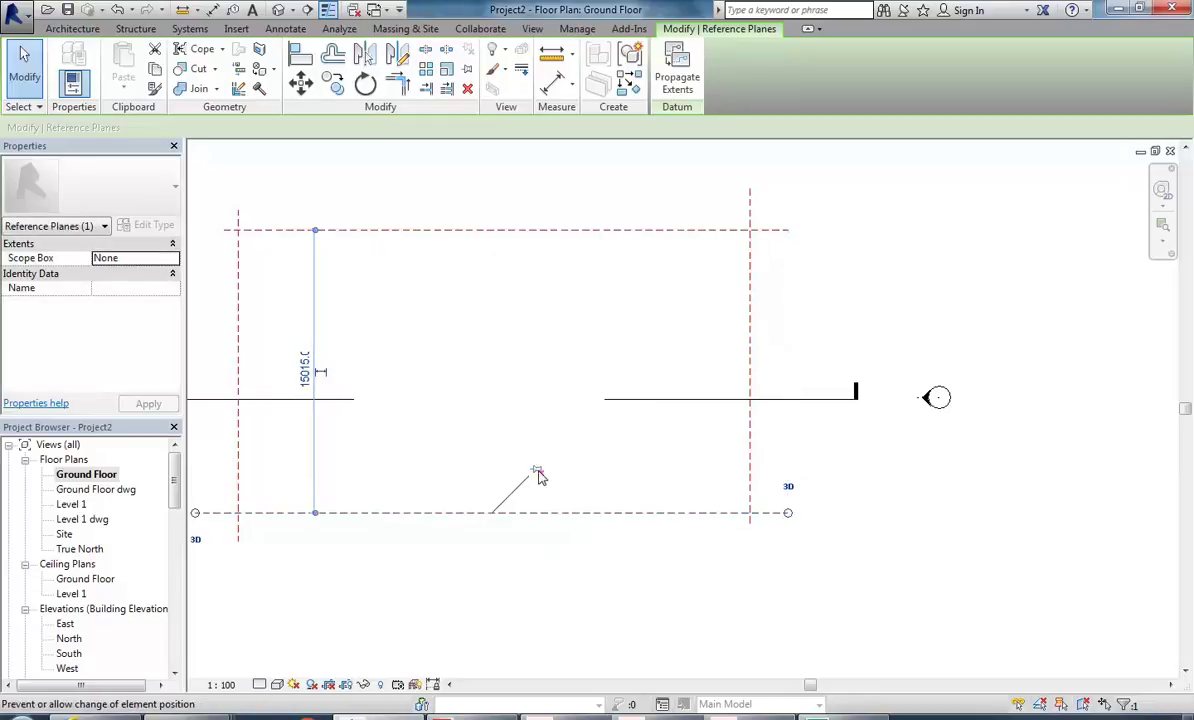
{"action": "left_click", "coordinate": [434, 379]}
{"action": "scroll", "coordinate": [507, 397], "scroll_direction": "down", "scroll_amount": 2}
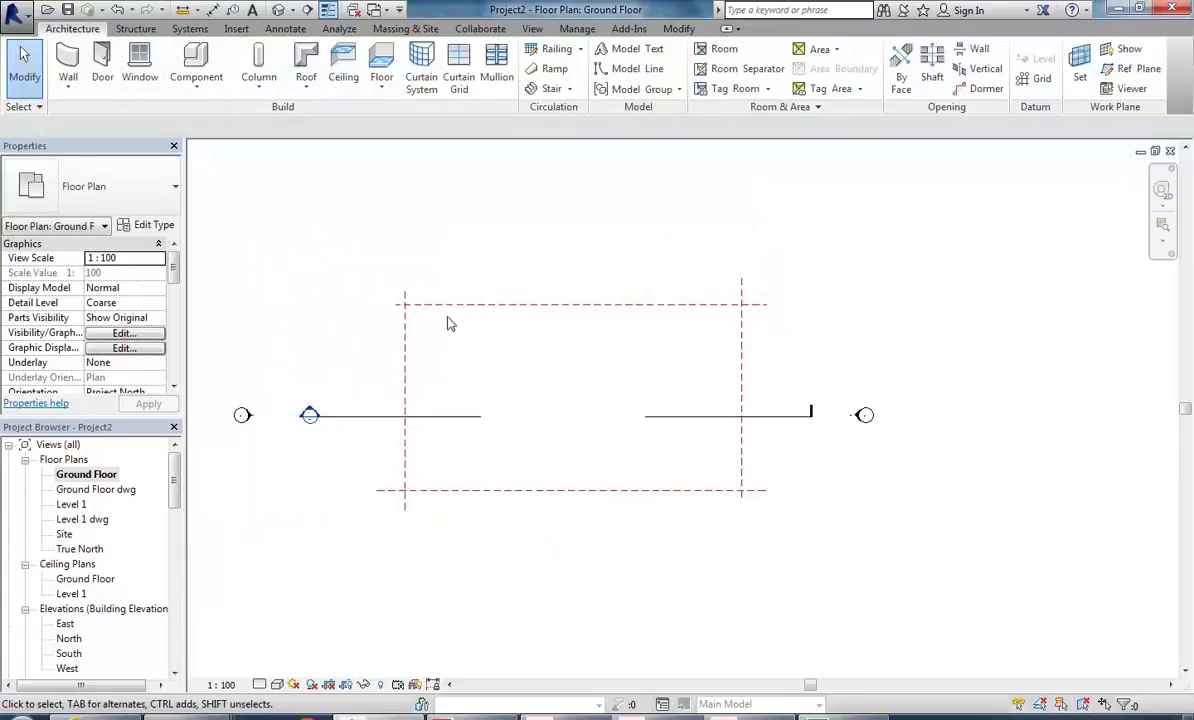
Step: In the Ground Floor dwg view, create a reference plane with offset 0.0 by picking the outer edge of the stair block's north wall
{"action": "double_click", "coordinate": [83, 489]}
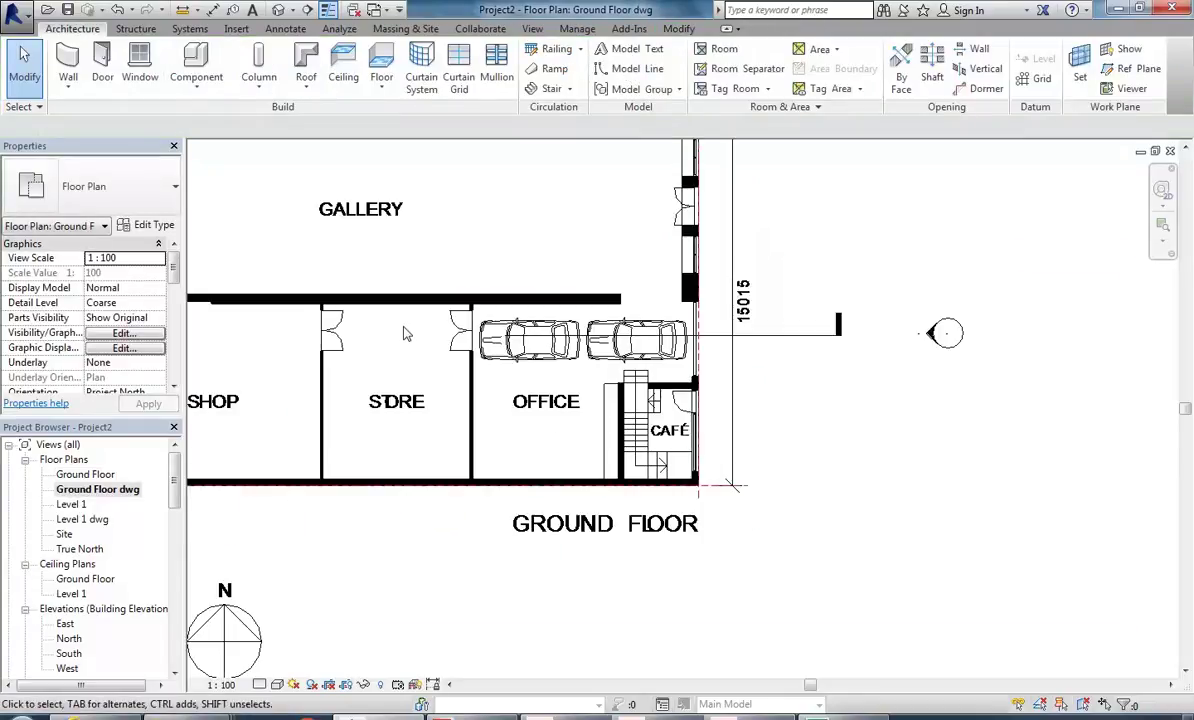
{"action": "scroll", "coordinate": [405, 333], "scroll_direction": "down", "scroll_amount": 3}
{"action": "middle_click_drag", "start_coordinate": [457, 334], "coordinate": [513, 375]}
{"action": "scroll", "coordinate": [405, 280], "scroll_direction": "up", "scroll_amount": 5}
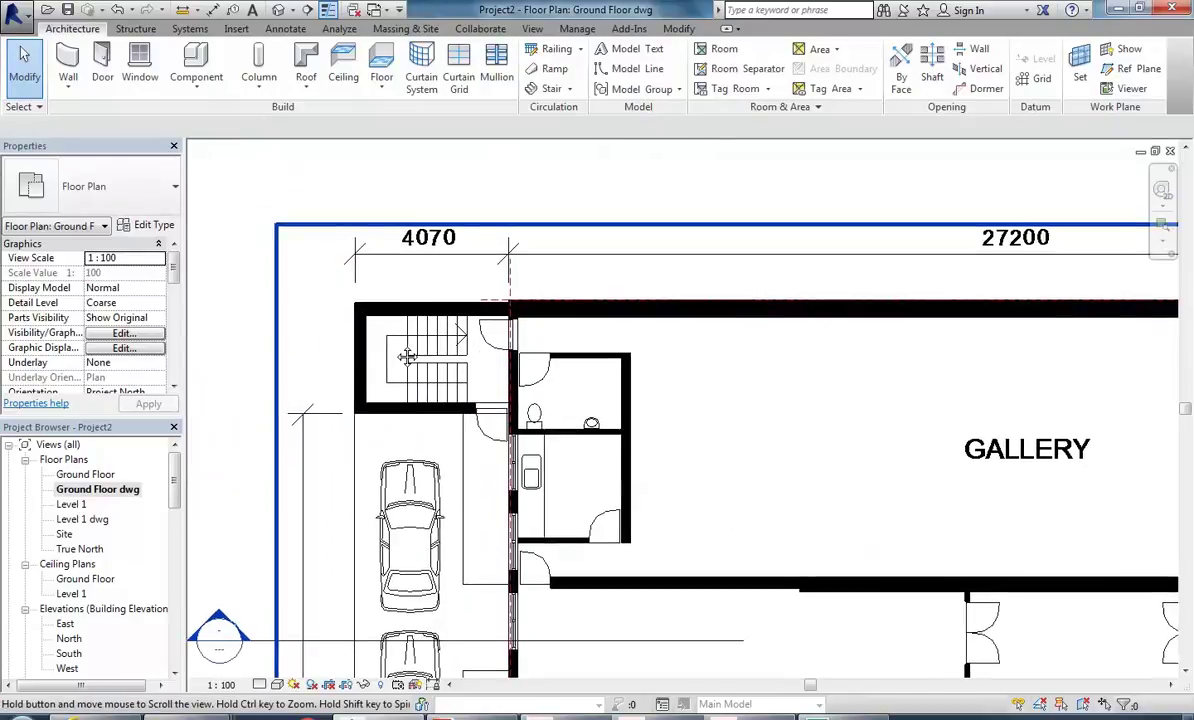
{"action": "scroll", "coordinate": [390, 395], "scroll_direction": "up", "scroll_amount": 1}
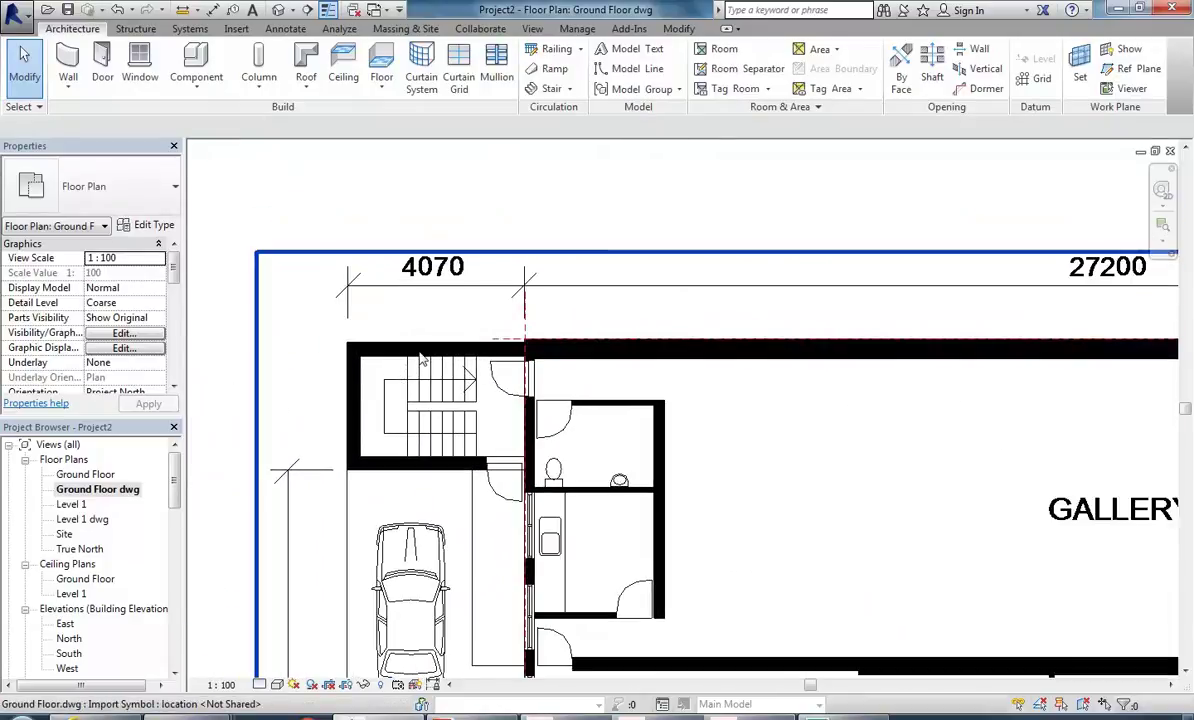
{"action": "scroll", "coordinate": [592, 325], "scroll_direction": "up", "scroll_amount": 3}
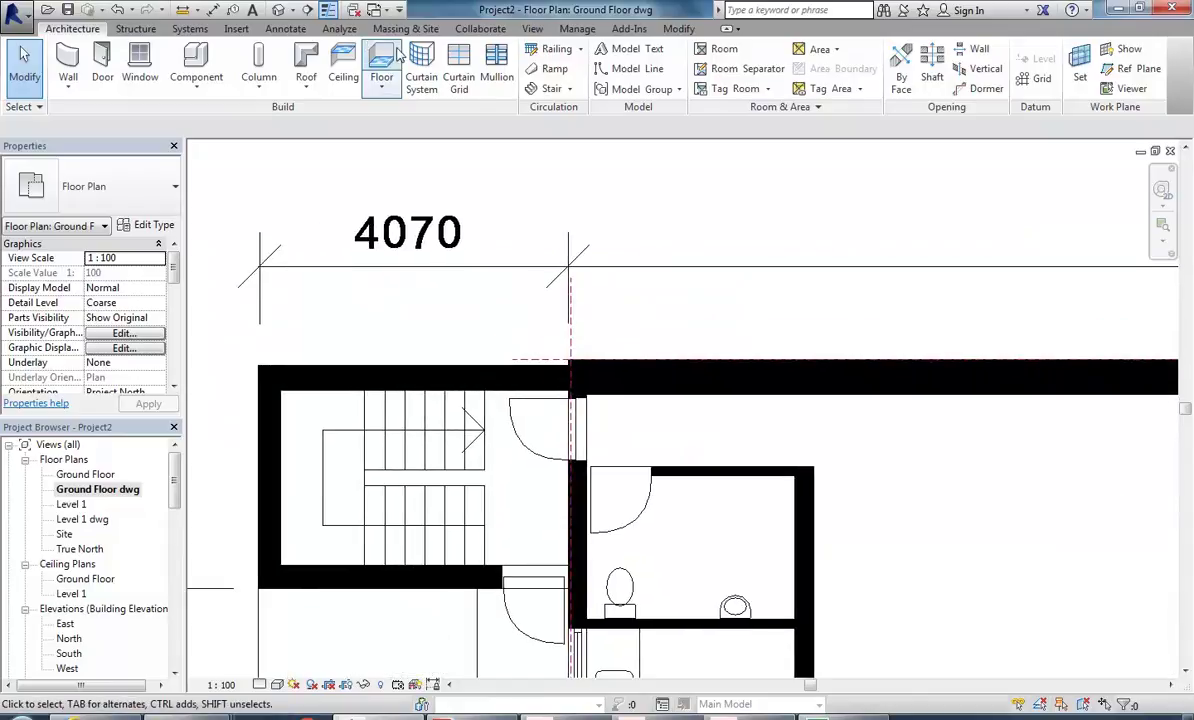
{"action": "left_click", "coordinate": [1128, 68]}
{"action": "left_click", "coordinate": [681, 50]}
{"action": "scroll", "coordinate": [576, 368], "scroll_direction": "up", "scroll_amount": 2}
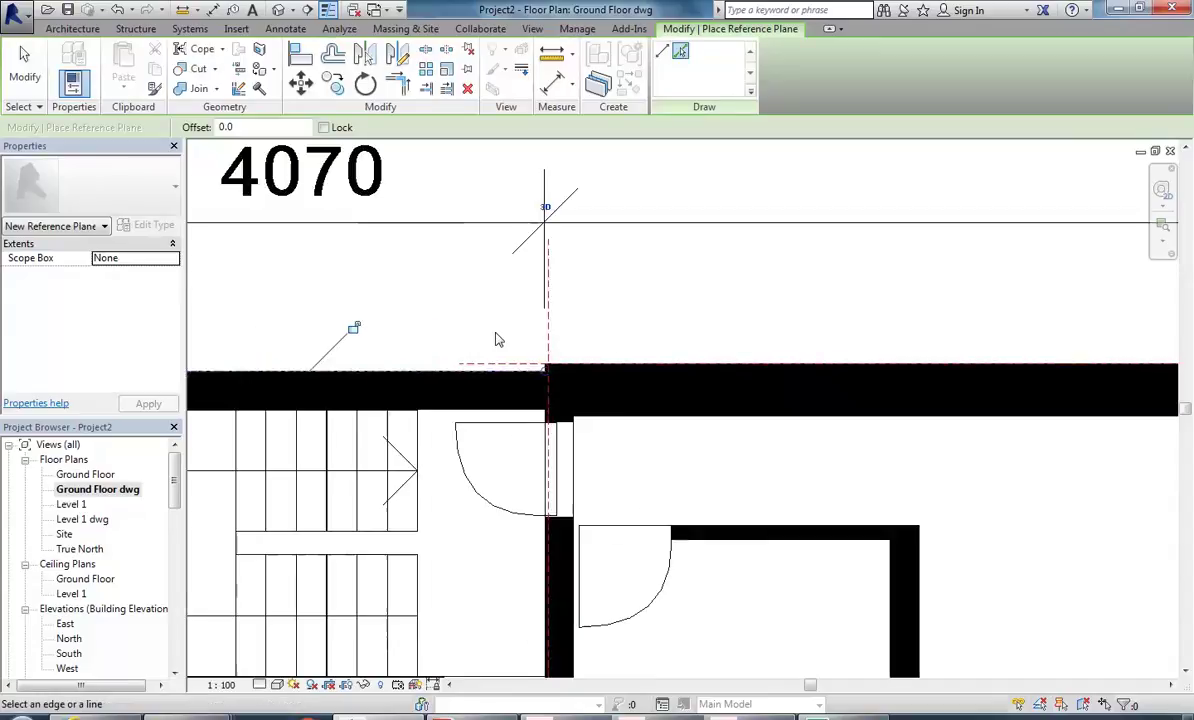
{"action": "scroll", "coordinate": [456, 314], "scroll_direction": "down", "scroll_amount": 2}
{"action": "right_click", "coordinate": [380, 291]}
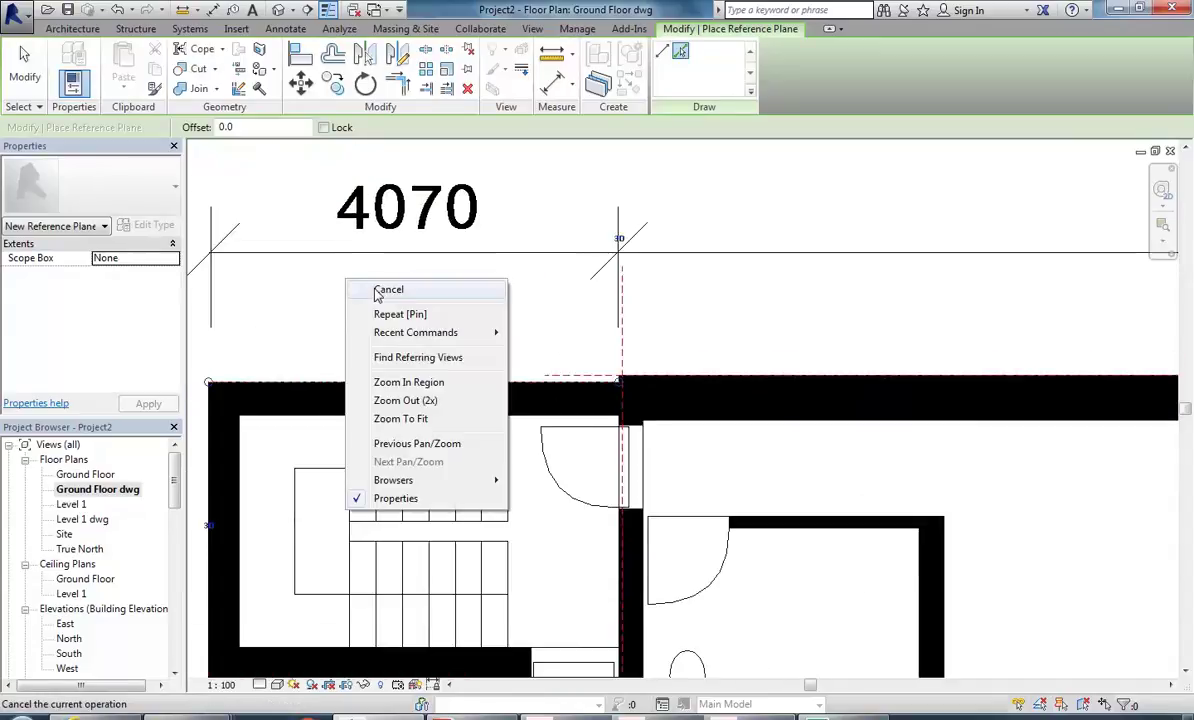
{"action": "left_click", "coordinate": [390, 303]}
Step: In the Ground Floor plan view, stretch the stair block's north reference plane eastward past the gallery's west reference plane
{"action": "double_click", "coordinate": [85, 474]}
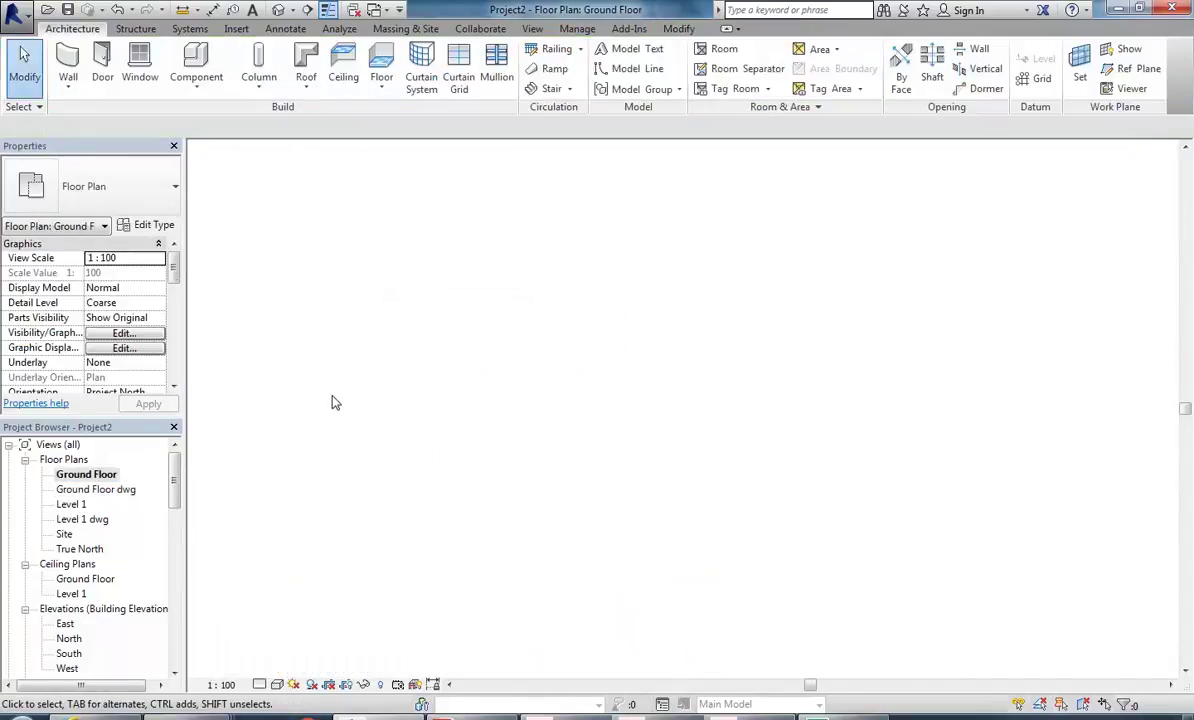
{"action": "scroll", "coordinate": [455, 333], "scroll_direction": "up", "scroll_amount": 5}
{"action": "left_click", "coordinate": [491, 325]}
{"action": "scroll", "coordinate": [448, 314], "scroll_direction": "up", "scroll_amount": 5}
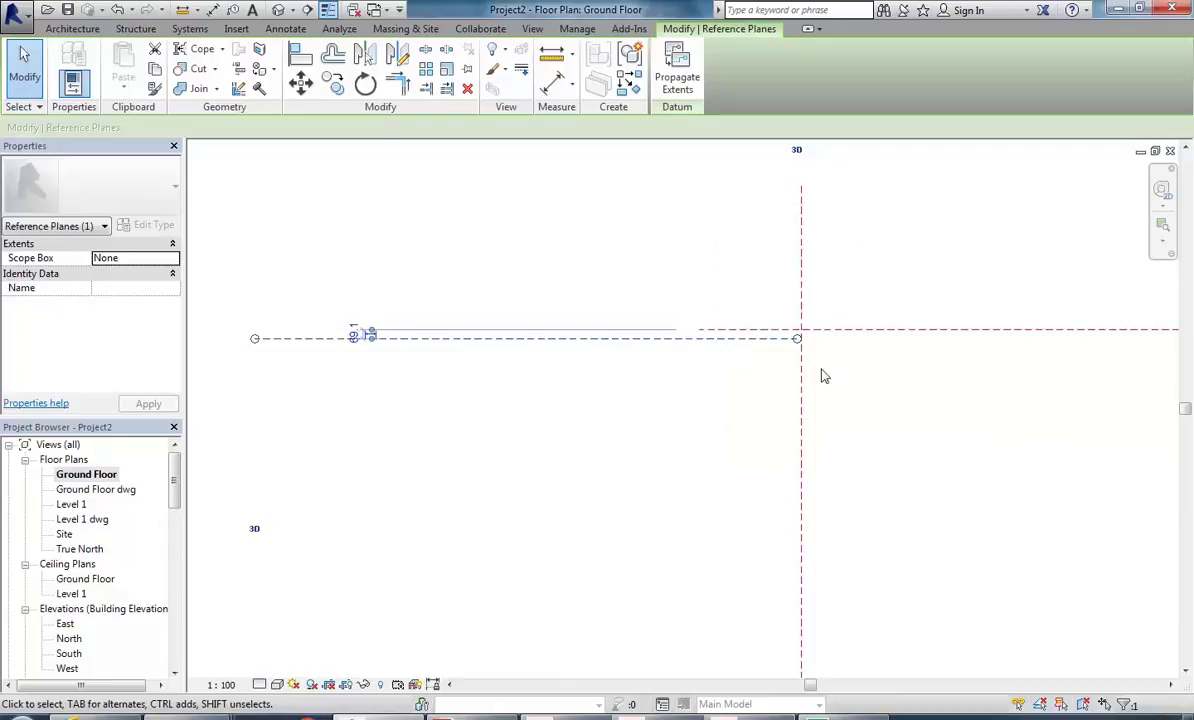
{"action": "left_click_drag", "start_coordinate": [797, 338], "coordinate": [840, 345]}
{"action": "scroll", "coordinate": [350, 340], "scroll_direction": "up", "scroll_amount": 2}
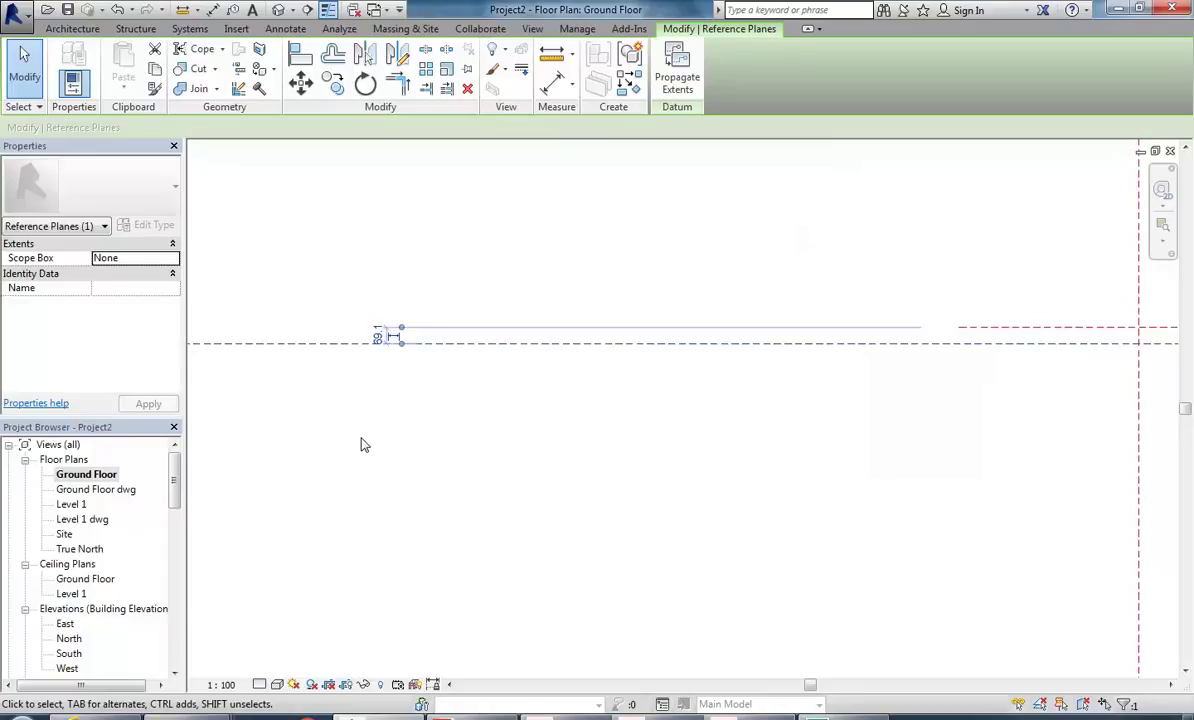
Step: Set the distance between the stair block's north reference plane and the gallery's north reference plane to 70, and deselect it
{"action": "scroll", "coordinate": [390, 422], "scroll_direction": "down", "scroll_amount": 2}
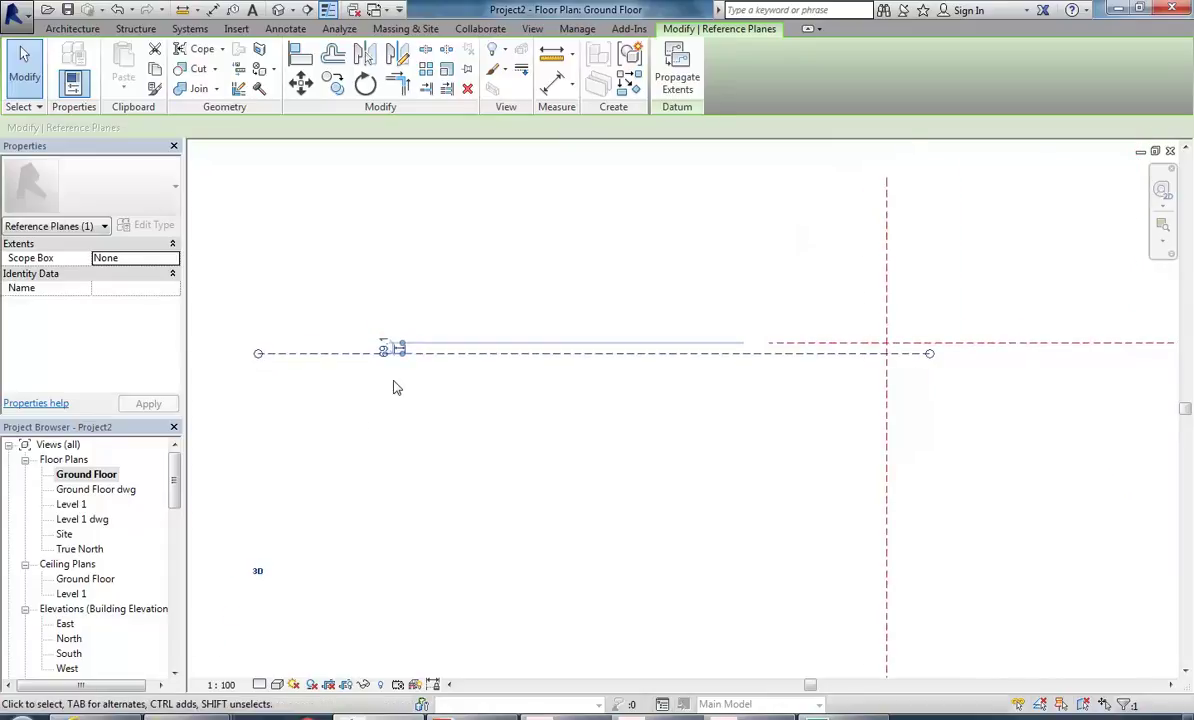
{"action": "left_click", "coordinate": [385, 349]}
{"action": "type", "text": "70"}
{"action": "key", "text": "Return"}
{"action": "left_click", "coordinate": [480, 312]}
{"action": "scroll", "coordinate": [445, 288], "scroll_direction": "down", "scroll_amount": 2}
{"action": "middle_click_drag", "start_coordinate": [445, 288], "coordinate": [448, 288]}
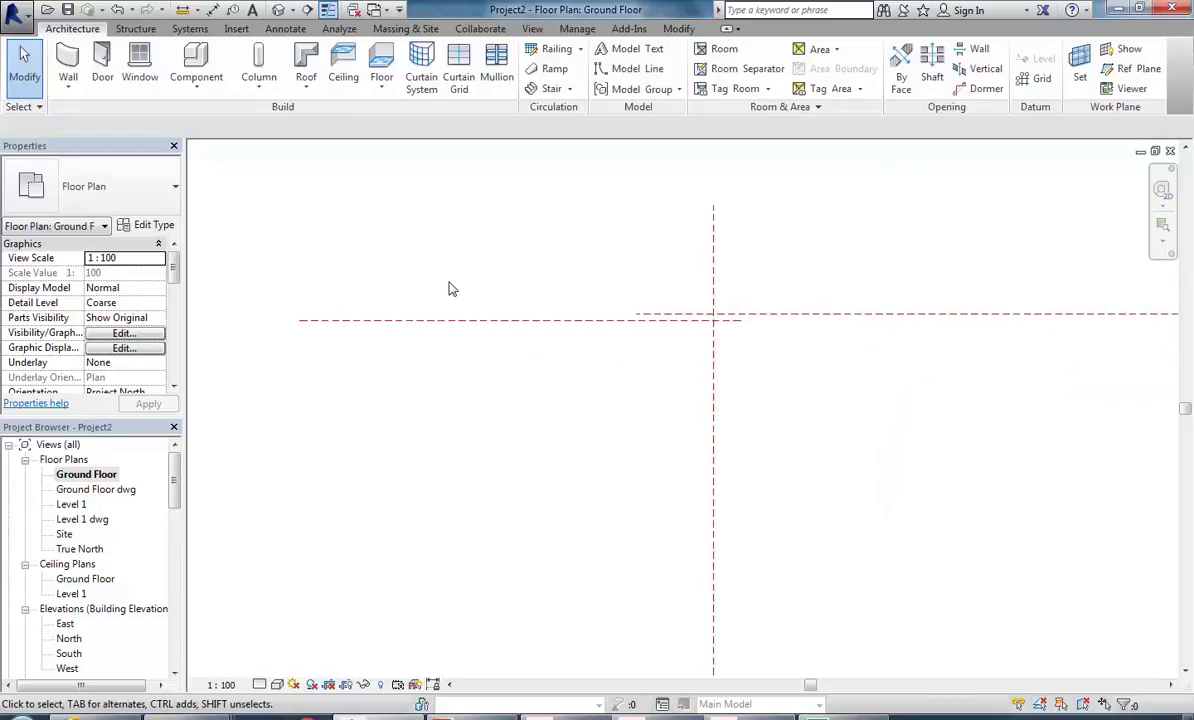
{"action": "middle_click_drag", "start_coordinate": [465, 260], "coordinate": [440, 264]}
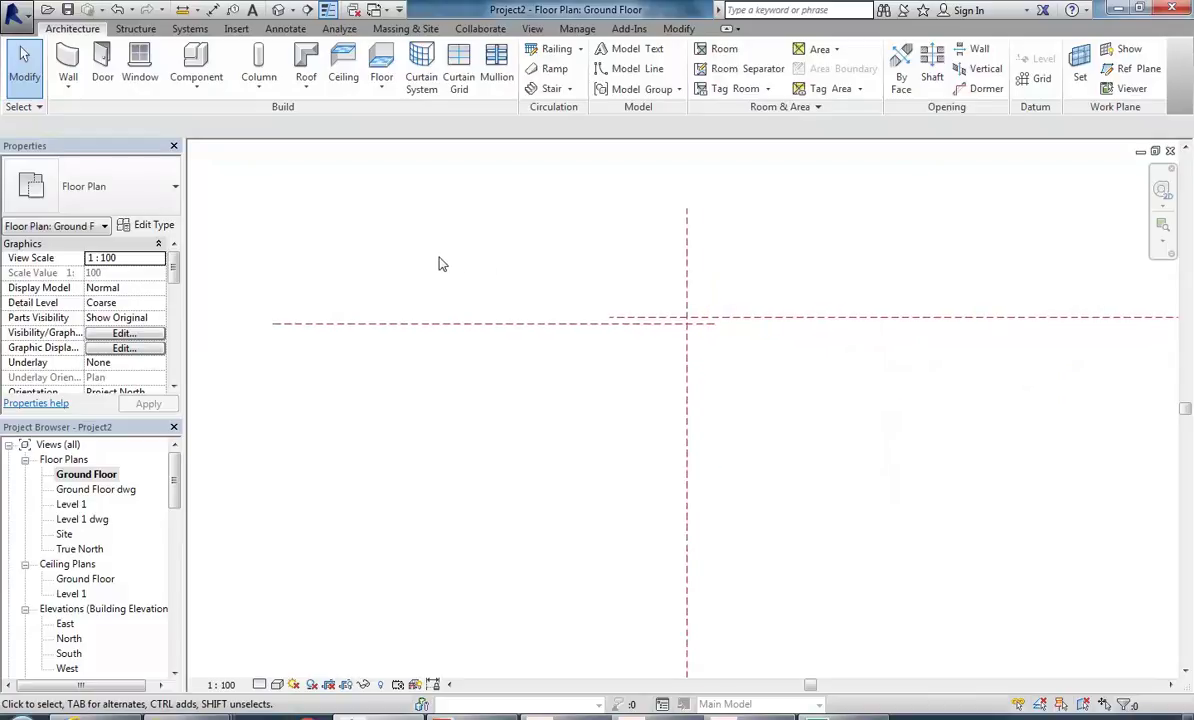
Step: In the Ground Floor dwg view, create reference planes with offset 0.0 along the outer edges of the stair block's west and south walls
{"action": "double_click", "coordinate": [96, 490]}
{"action": "scroll", "coordinate": [385, 370], "scroll_direction": "down", "scroll_amount": 3}
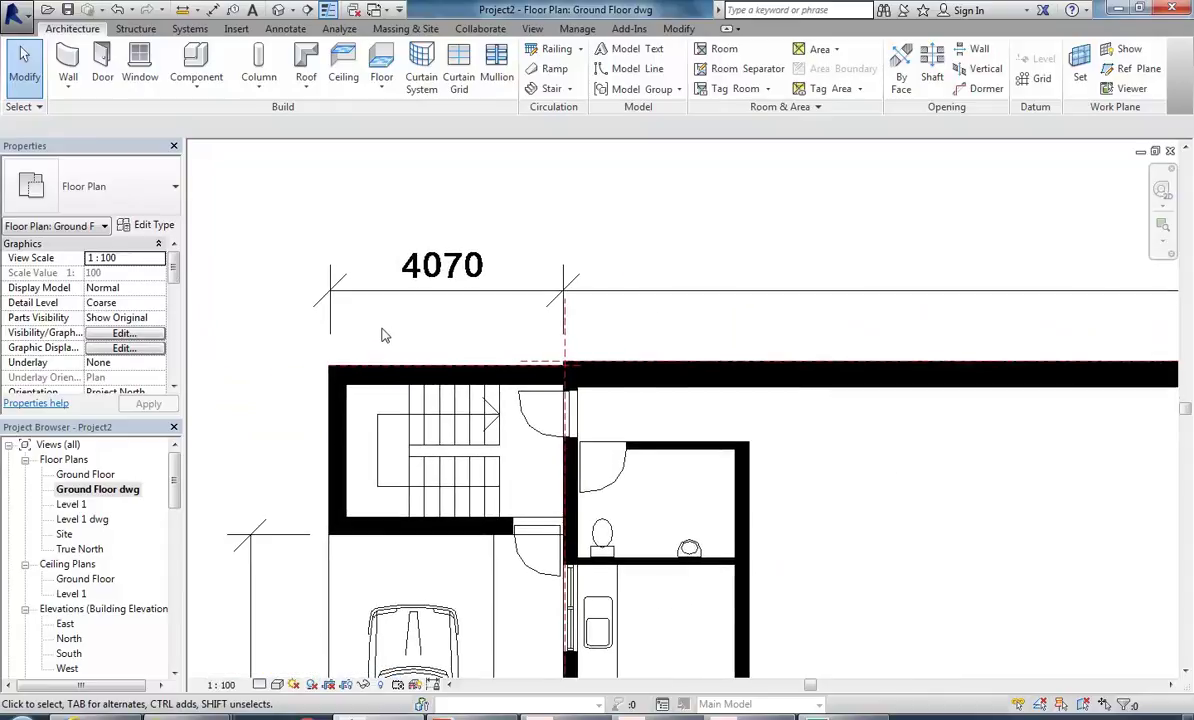
{"action": "scroll", "coordinate": [390, 337], "scroll_direction": "up", "scroll_amount": 1}
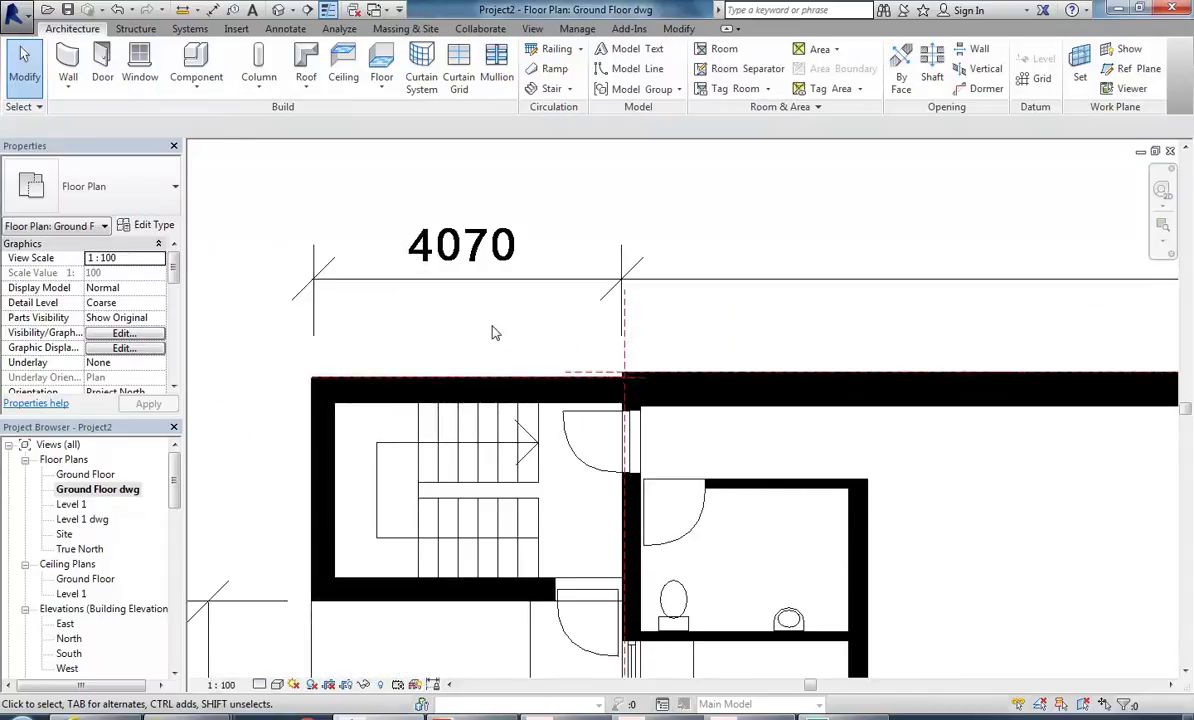
{"action": "left_click", "coordinate": [1124, 70]}
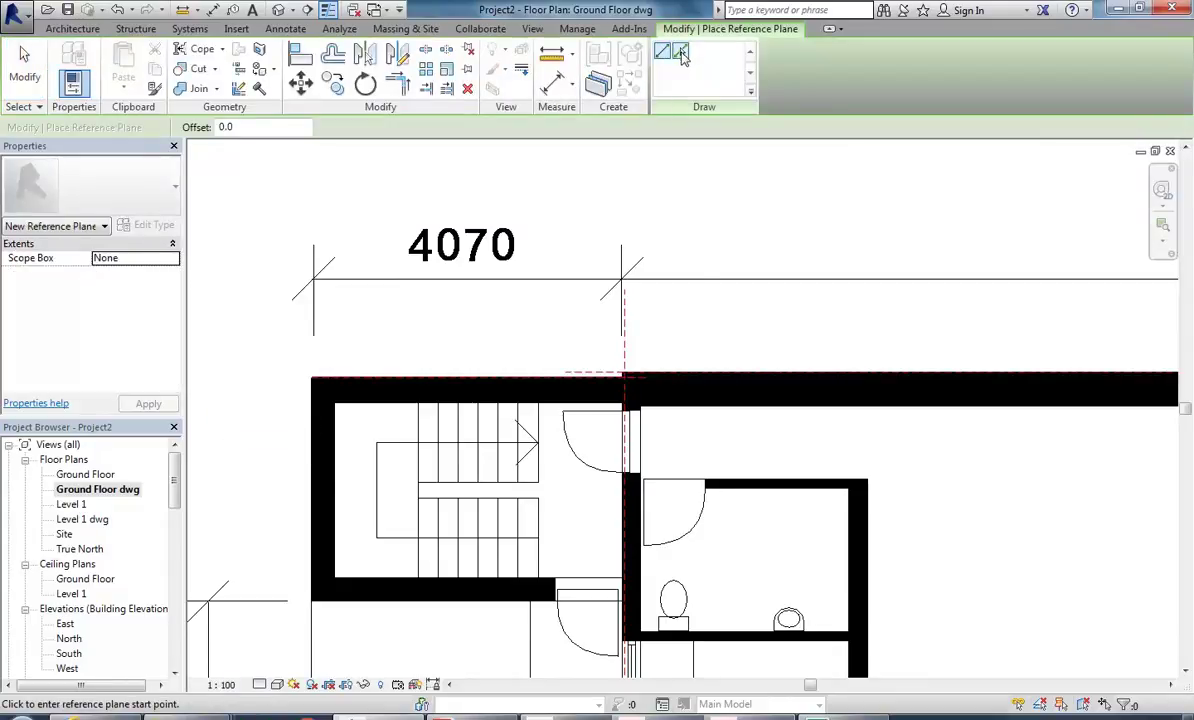
{"action": "left_click", "coordinate": [680, 55]}
{"action": "left_click", "coordinate": [366, 608]}
{"action": "right_click", "coordinate": [262, 428]}
{"action": "left_click", "coordinate": [305, 429]}
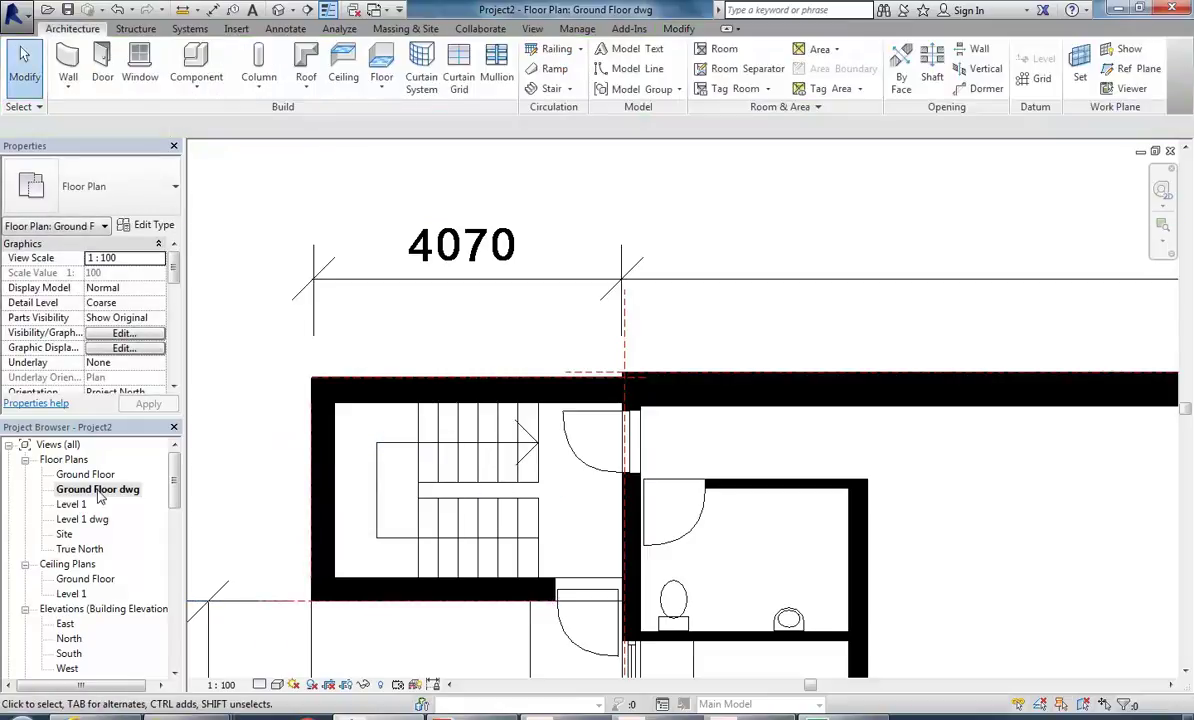
Step: In the Ground Floor plan view, stretch the stair block's north, west and south reference planes so they cross each other and the gallery's west plane
{"action": "double_click", "coordinate": [94, 478]}
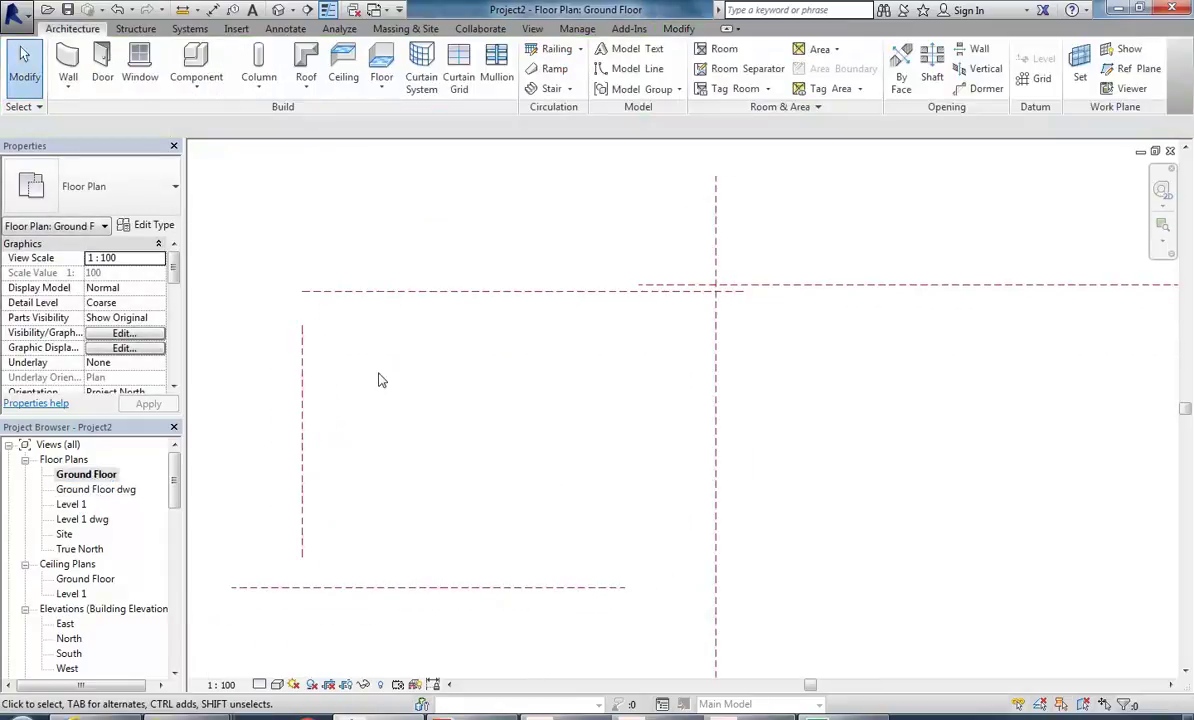
{"action": "left_click", "coordinate": [312, 292]}
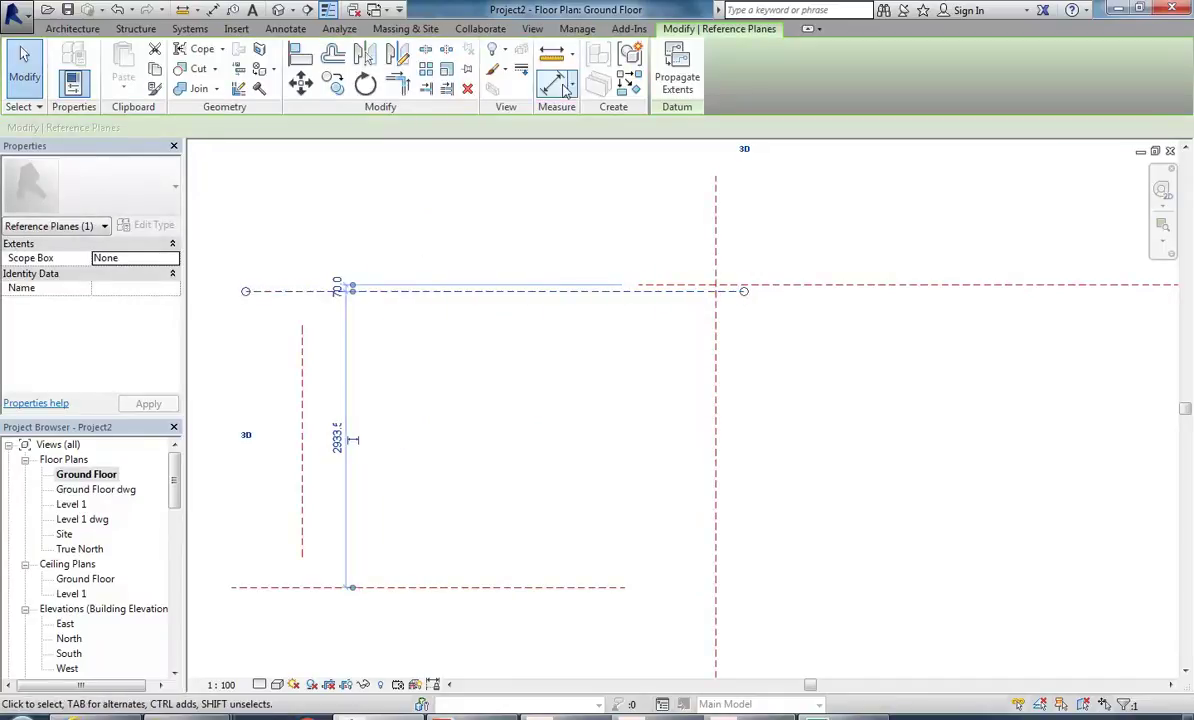
{"action": "left_click", "coordinate": [405, 187]}
{"action": "left_click", "coordinate": [303, 324]}
{"action": "left_click_drag", "start_coordinate": [303, 324], "coordinate": [302, 272]}
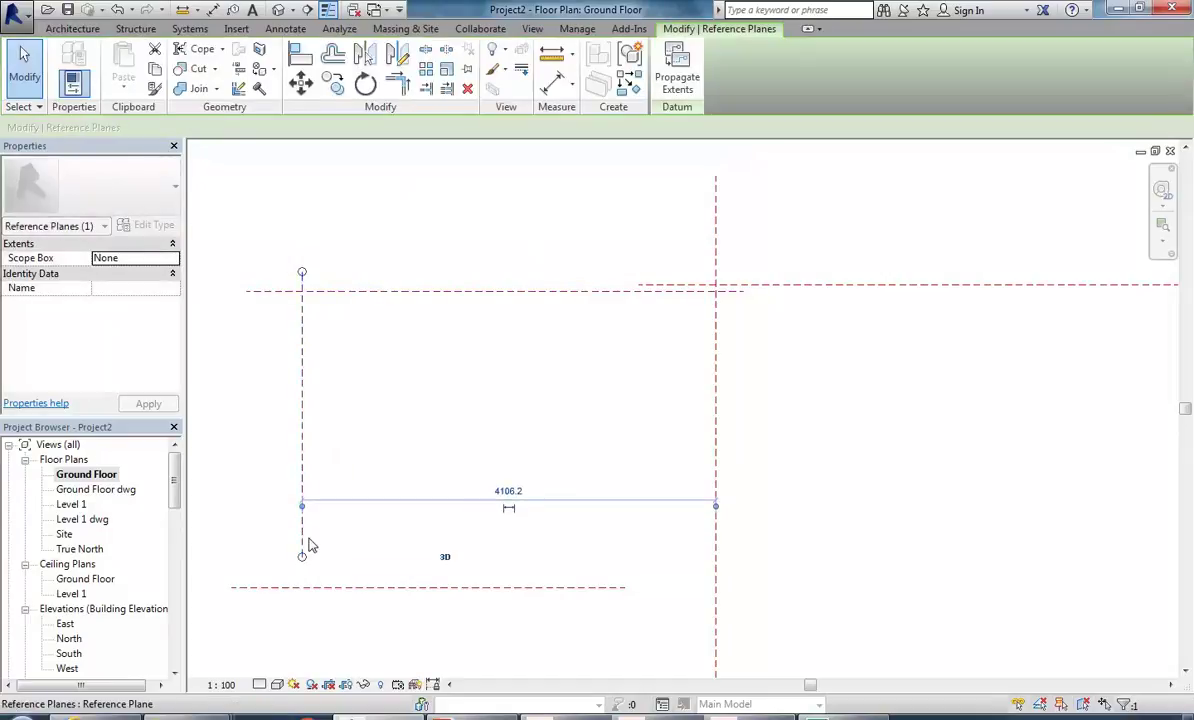
{"action": "left_click", "coordinate": [360, 588]}
{"action": "left_click_drag", "start_coordinate": [632, 589], "coordinate": [744, 616]}
{"action": "left_click", "coordinate": [362, 445]}
{"action": "middle_click_drag", "start_coordinate": [273, 476], "coordinate": [290, 464]}
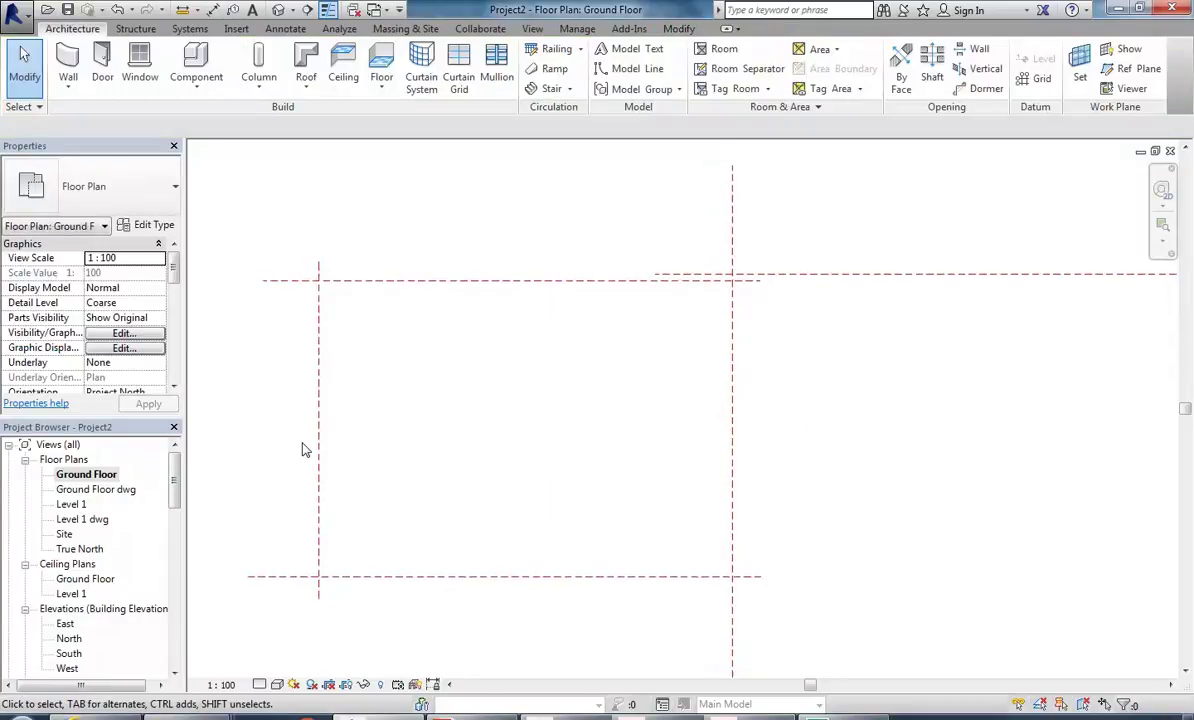
Step: Set the distance from the stair block's west reference plane to the gallery's west reference plane to 4100
{"action": "left_click", "coordinate": [320, 440]}
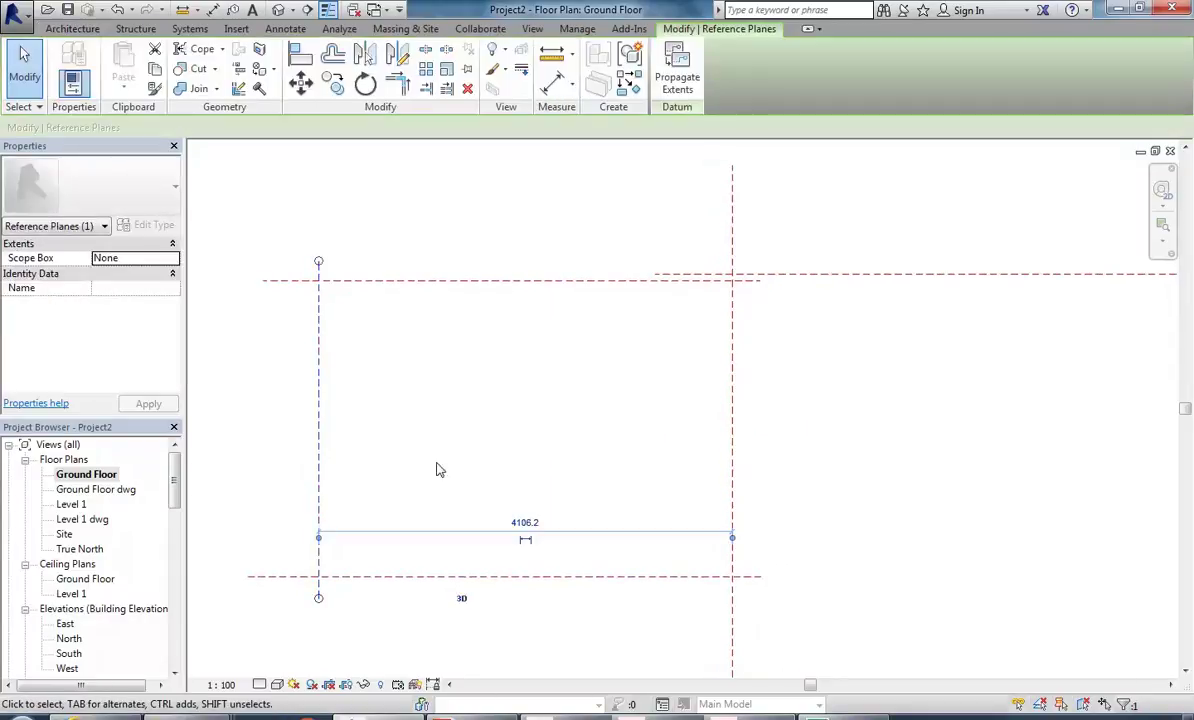
{"action": "left_click", "coordinate": [512, 520]}
{"action": "type", "text": "4100"}
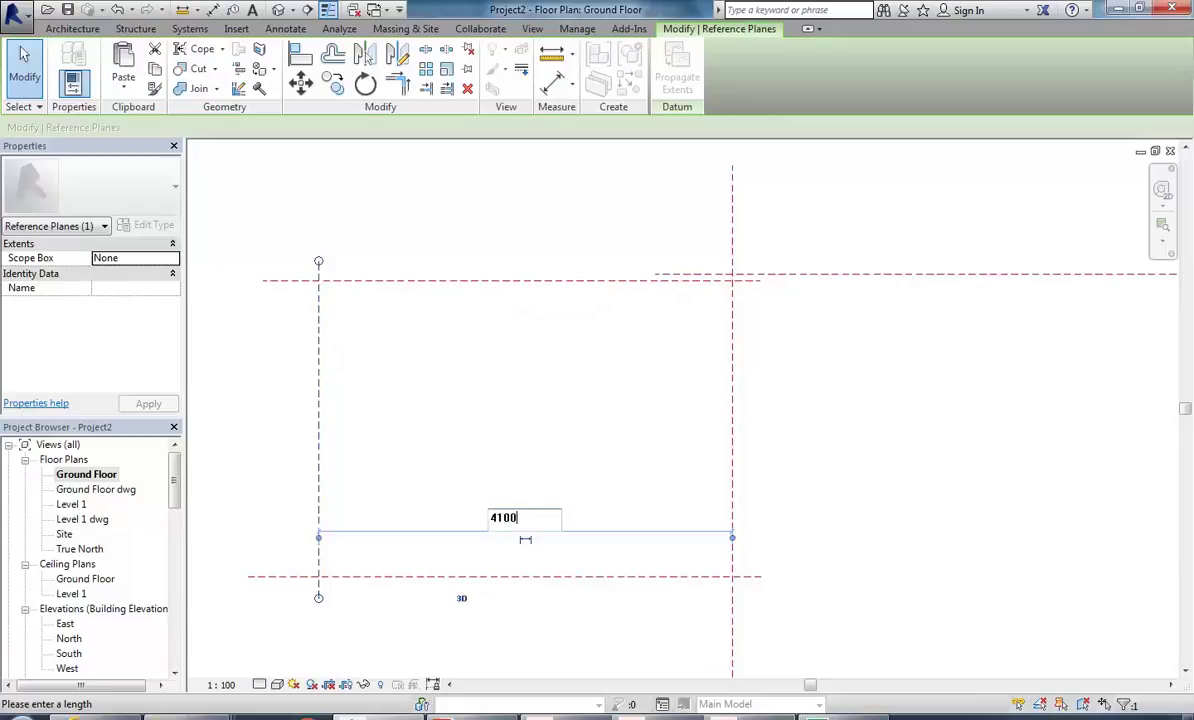
{"action": "key", "text": "Return"}
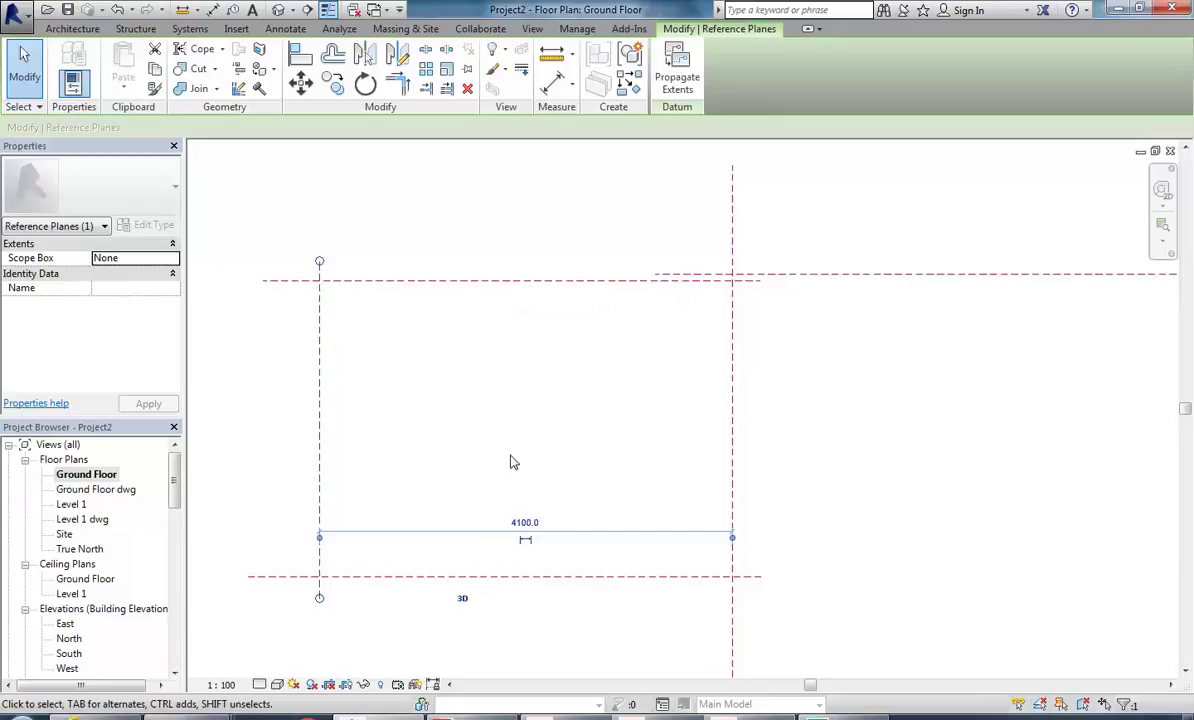
Step: Set the distance between the stair block's south and north reference planes to 2930, and deselect the plane
{"action": "left_click", "coordinate": [440, 577]}
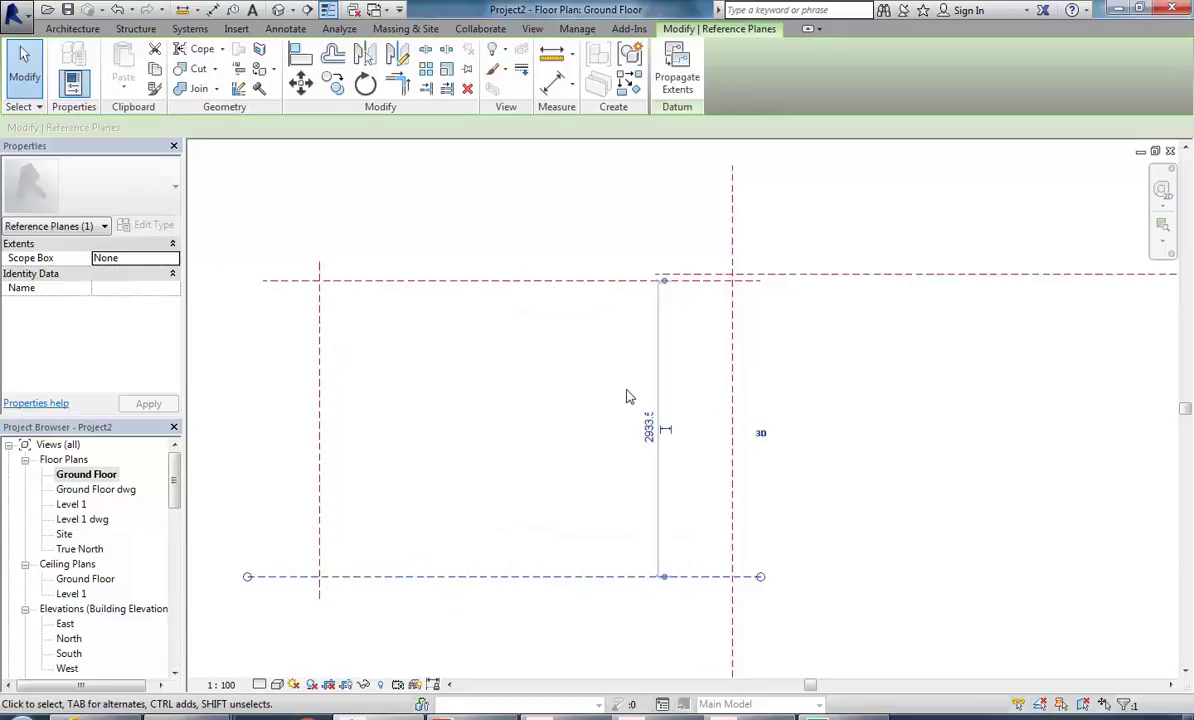
{"action": "left_click", "coordinate": [643, 440]}
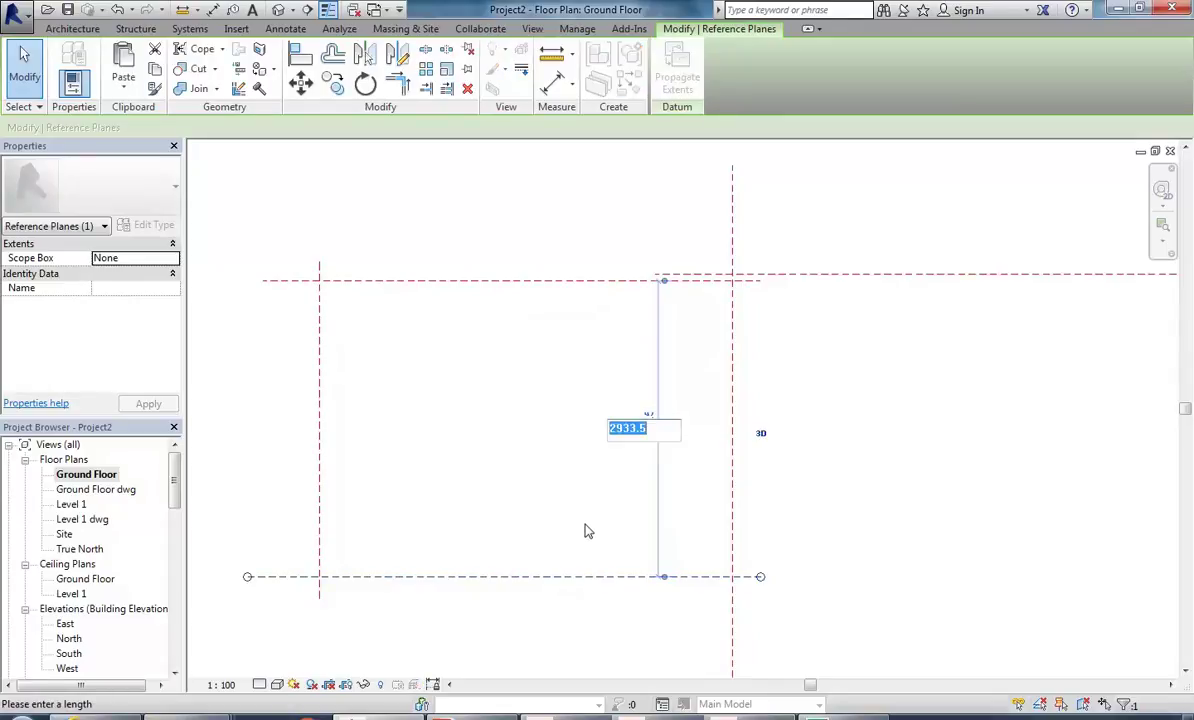
{"action": "type", "text": "293"}
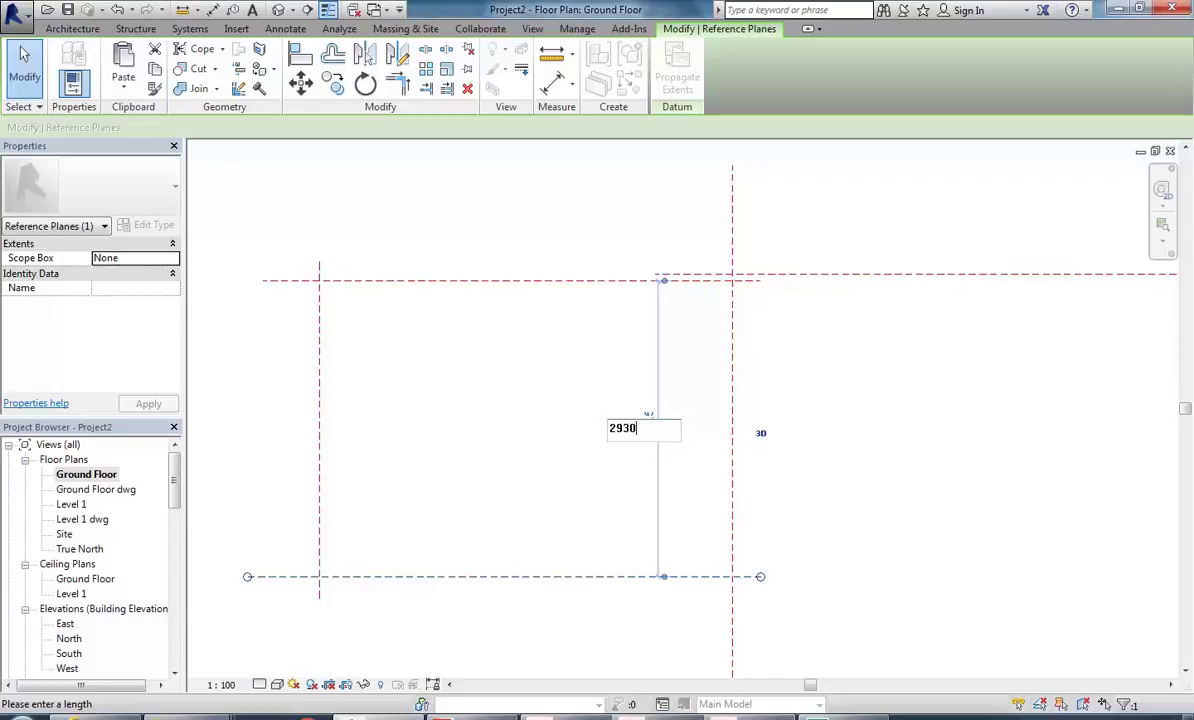
{"action": "key", "text": "Return"}
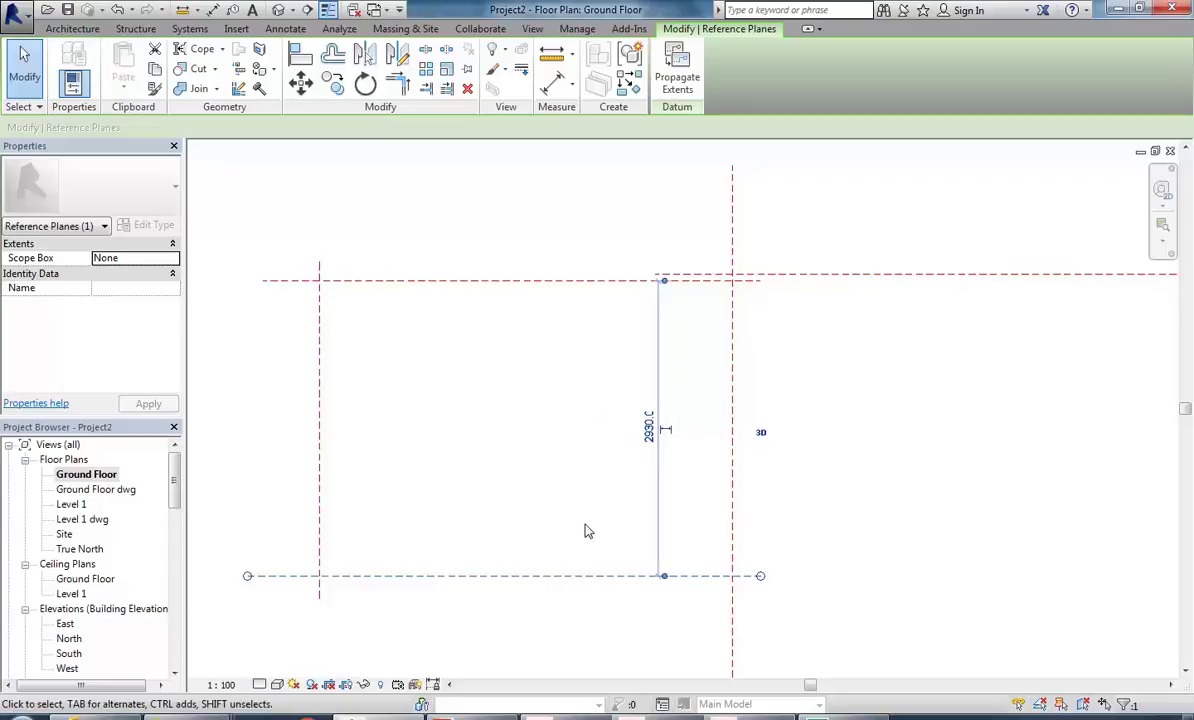
{"action": "left_click", "coordinate": [586, 530]}
{"action": "scroll", "coordinate": [575, 522], "scroll_direction": "down", "scroll_amount": 1}
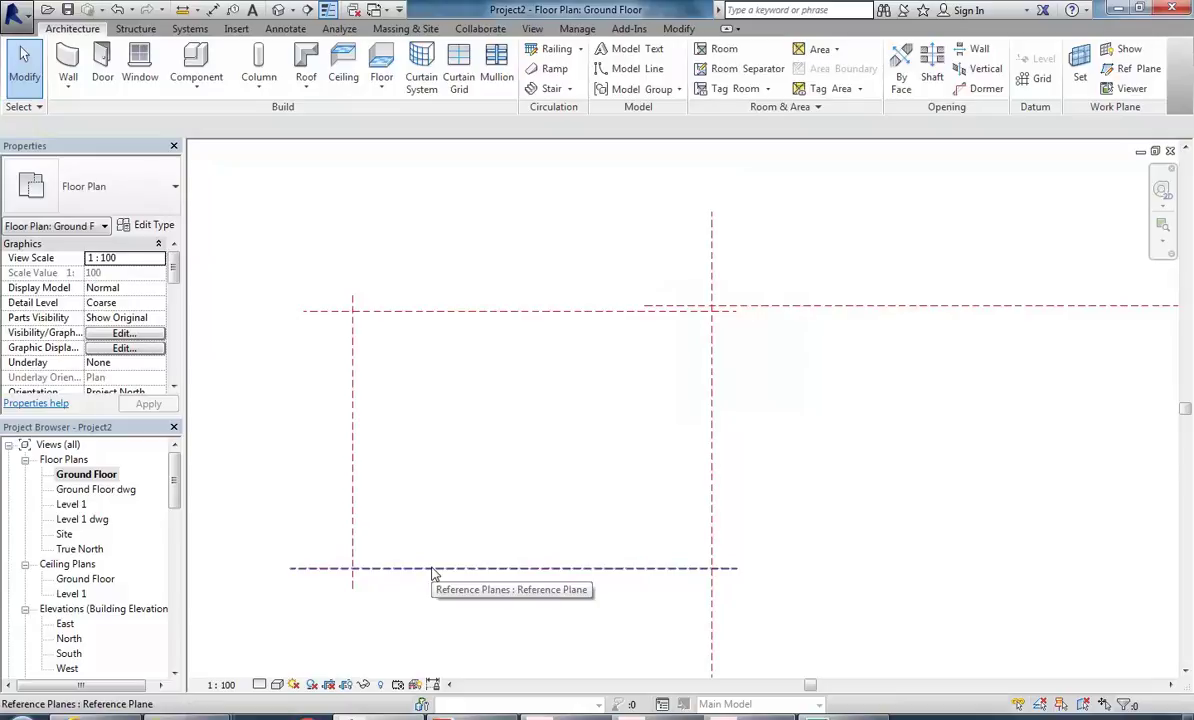
Step: Check the imported Ground Floor dwg plan and pin the west and south reference planes of the stair block in the Ground Floor plan
{"action": "double_click", "coordinate": [92, 489]}
{"action": "scroll", "coordinate": [442, 373], "scroll_direction": "down", "scroll_amount": 1}
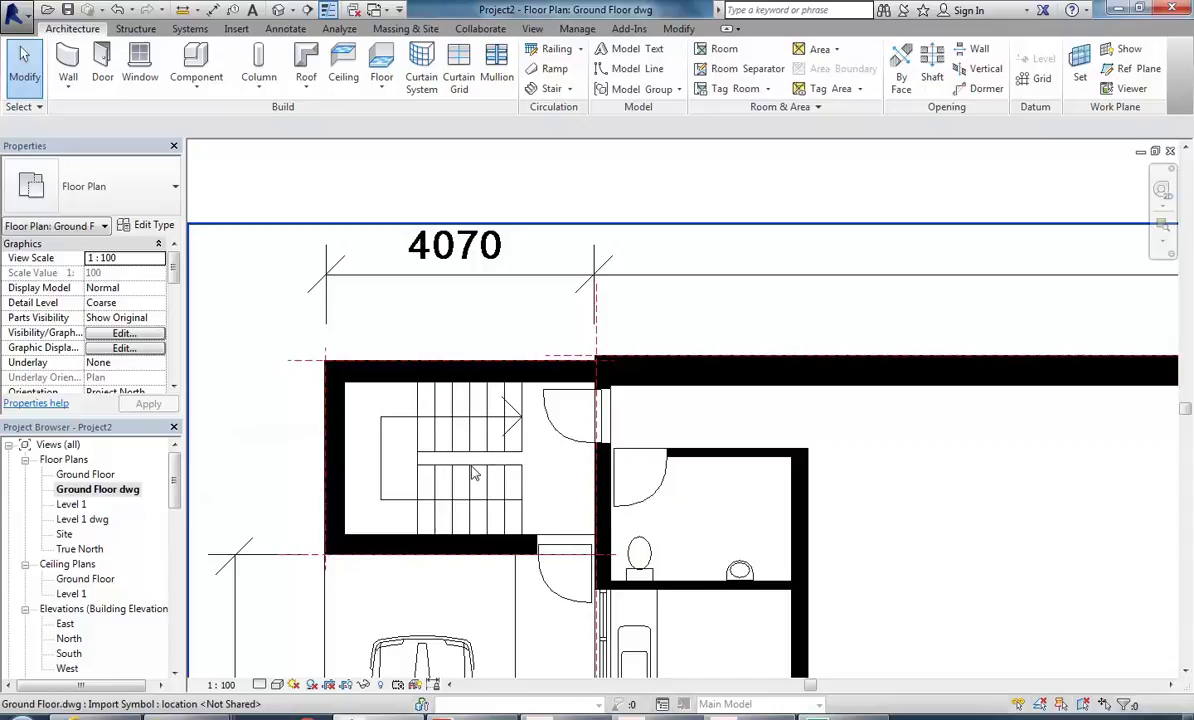
{"action": "double_click", "coordinate": [85, 474]}
{"action": "left_click", "coordinate": [352, 492]}
{"action": "left_click", "coordinate": [437, 567]}
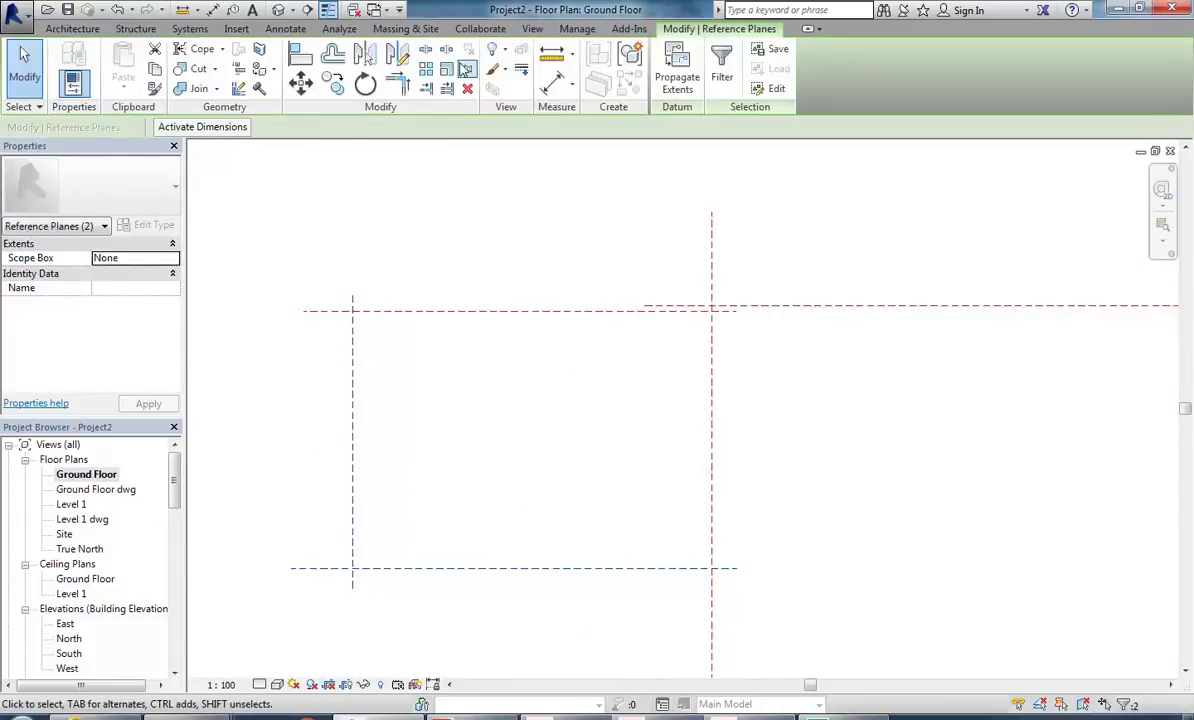
{"action": "left_click", "coordinate": [504, 240]}
{"action": "middle_click_drag", "start_coordinate": [504, 240], "coordinate": [557, 353]}
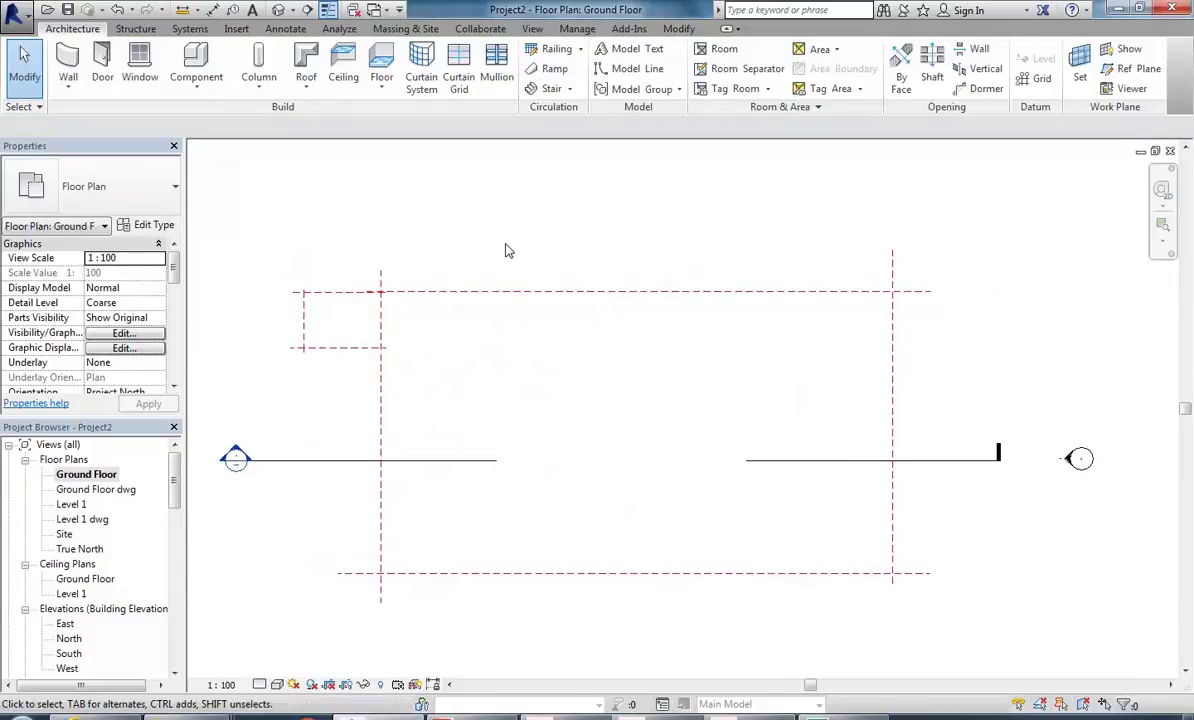
Step: Review the reference planes and levels in the Level 1 plan and the East, North and South elevations
{"action": "double_click", "coordinate": [72, 505]}
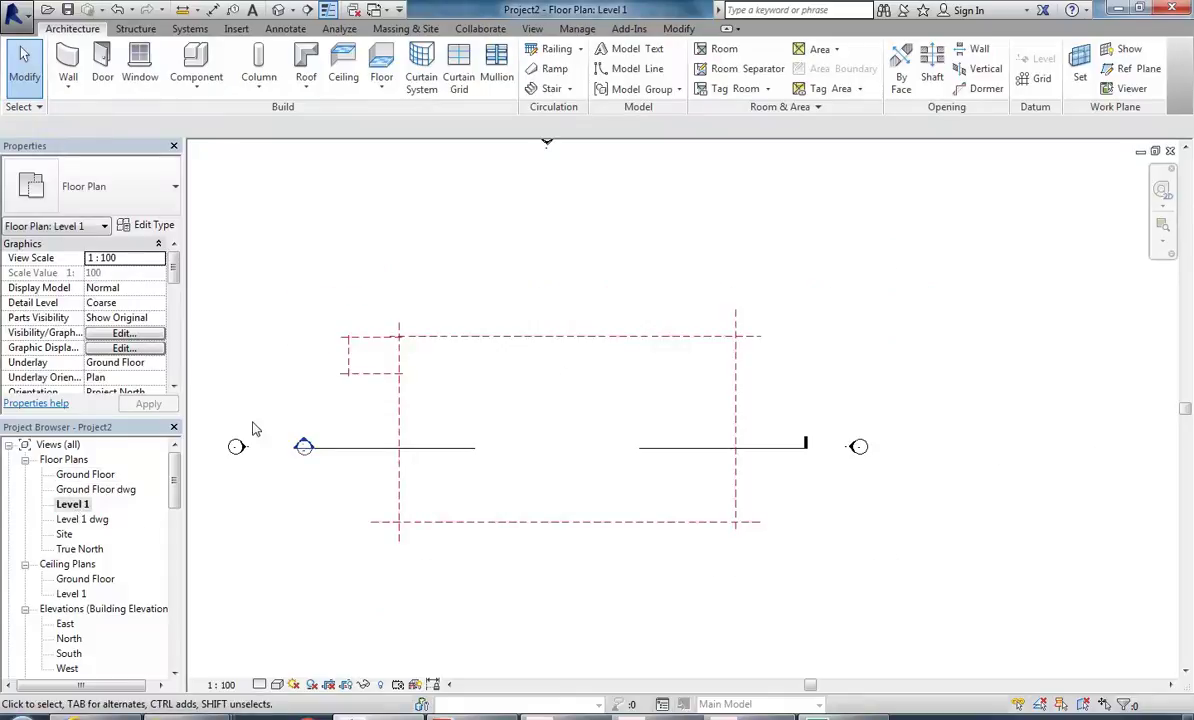
{"action": "mouse_move", "coordinate": [172, 490]}
{"action": "left_mouse_down"}
{"action": "mouse_move", "coordinate": [173, 500]}
{"action": "mouse_move", "coordinate": [174, 484]}
{"action": "left_mouse_up"}
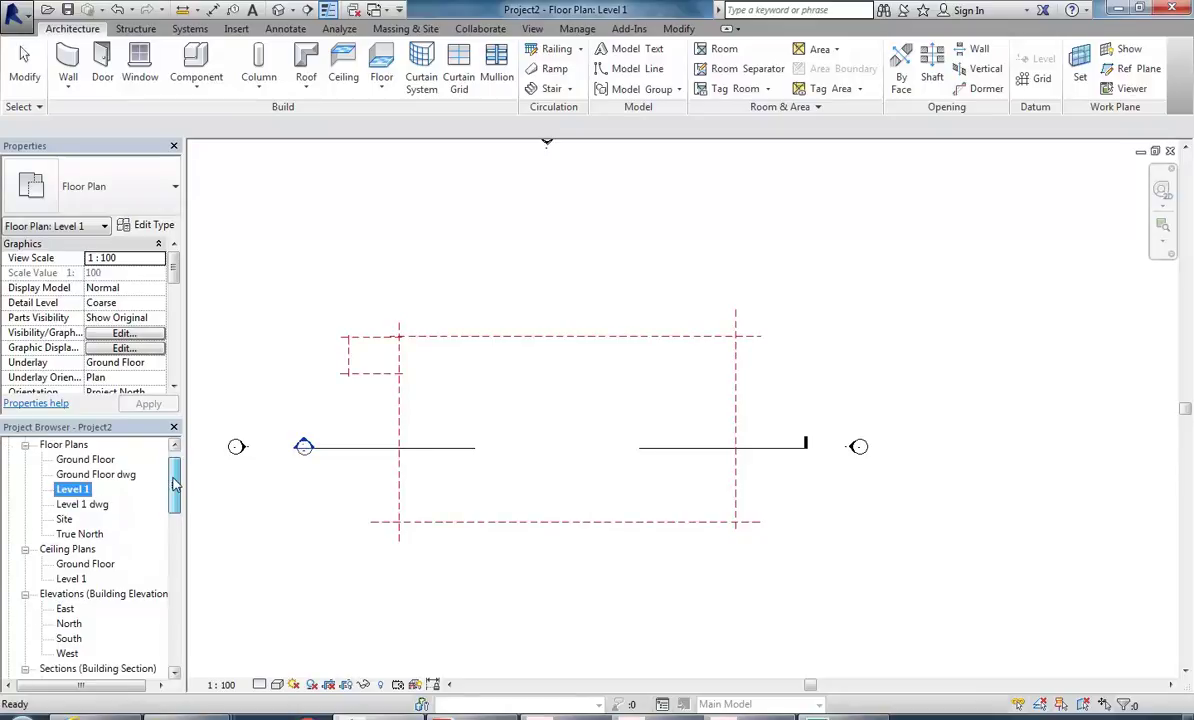
{"action": "double_click", "coordinate": [65, 608]}
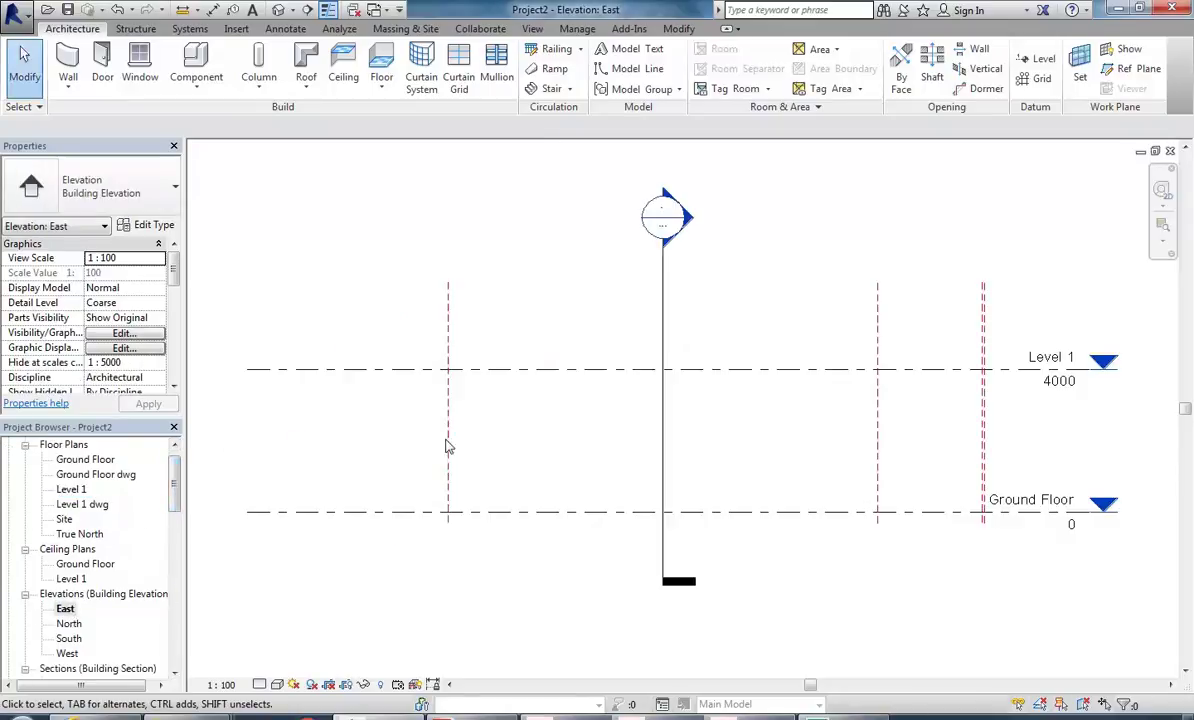
{"action": "scroll", "coordinate": [436, 446], "scroll_direction": "down", "scroll_amount": 3}
{"action": "middle_click_drag", "start_coordinate": [520, 453], "coordinate": [512, 450]}
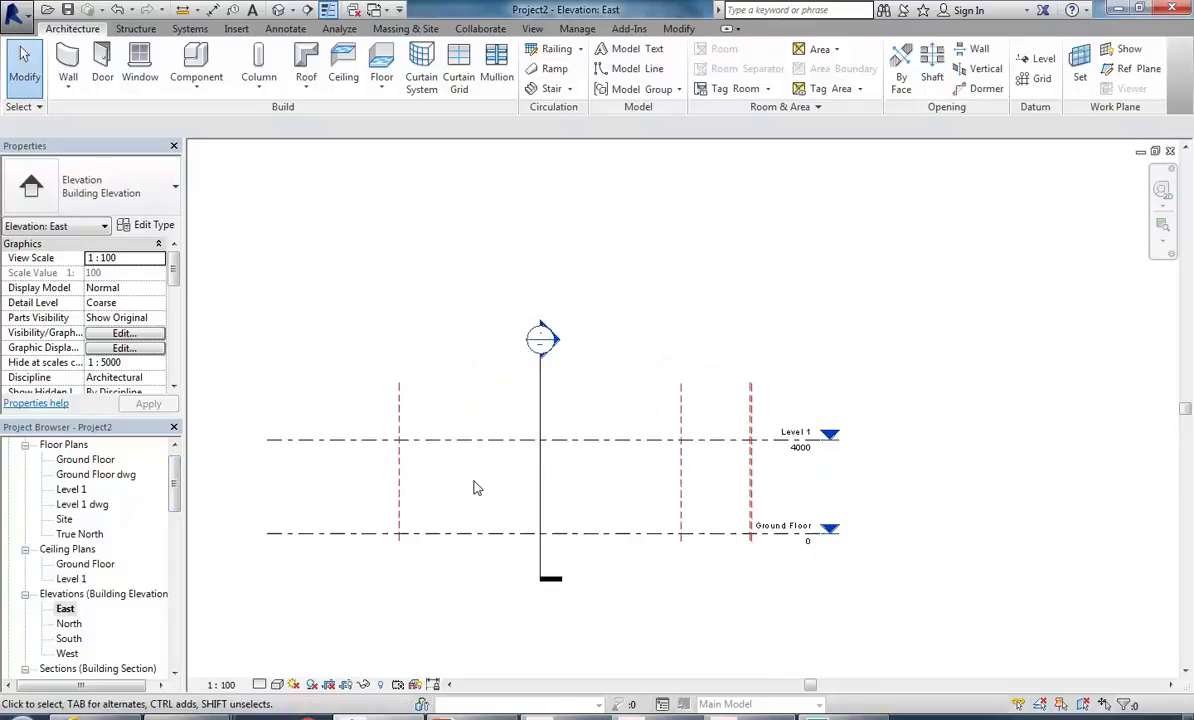
{"action": "double_click", "coordinate": [68, 623]}
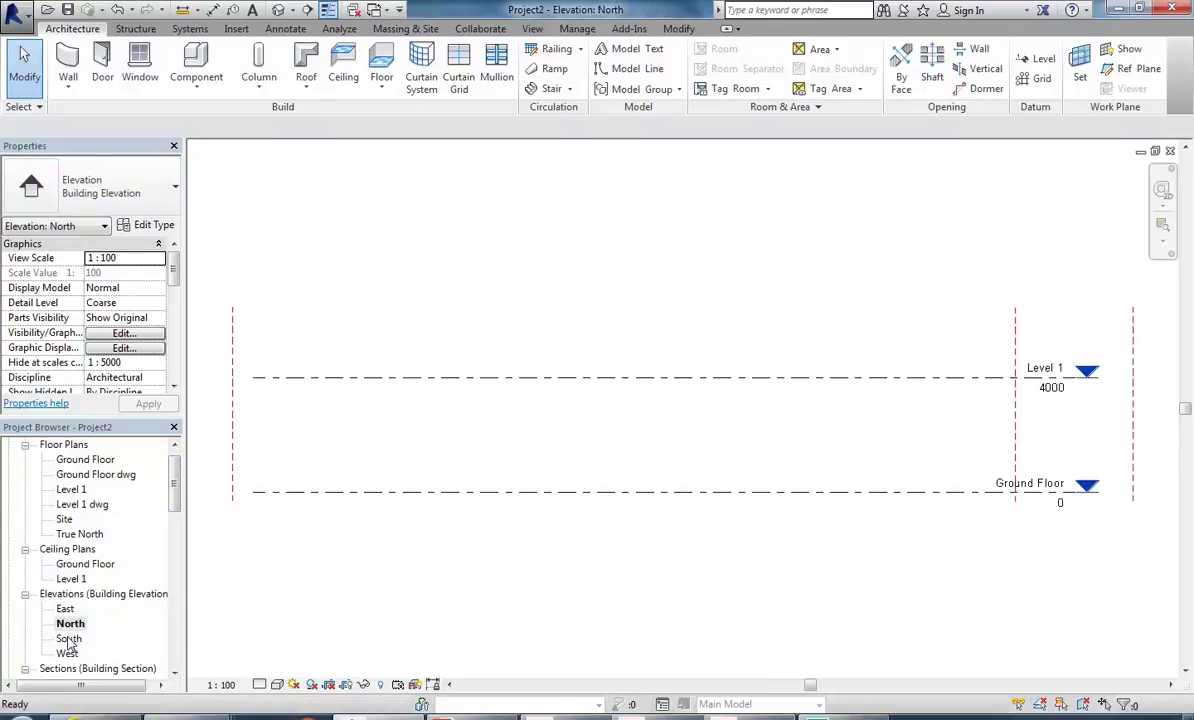
{"action": "double_click", "coordinate": [69, 639]}
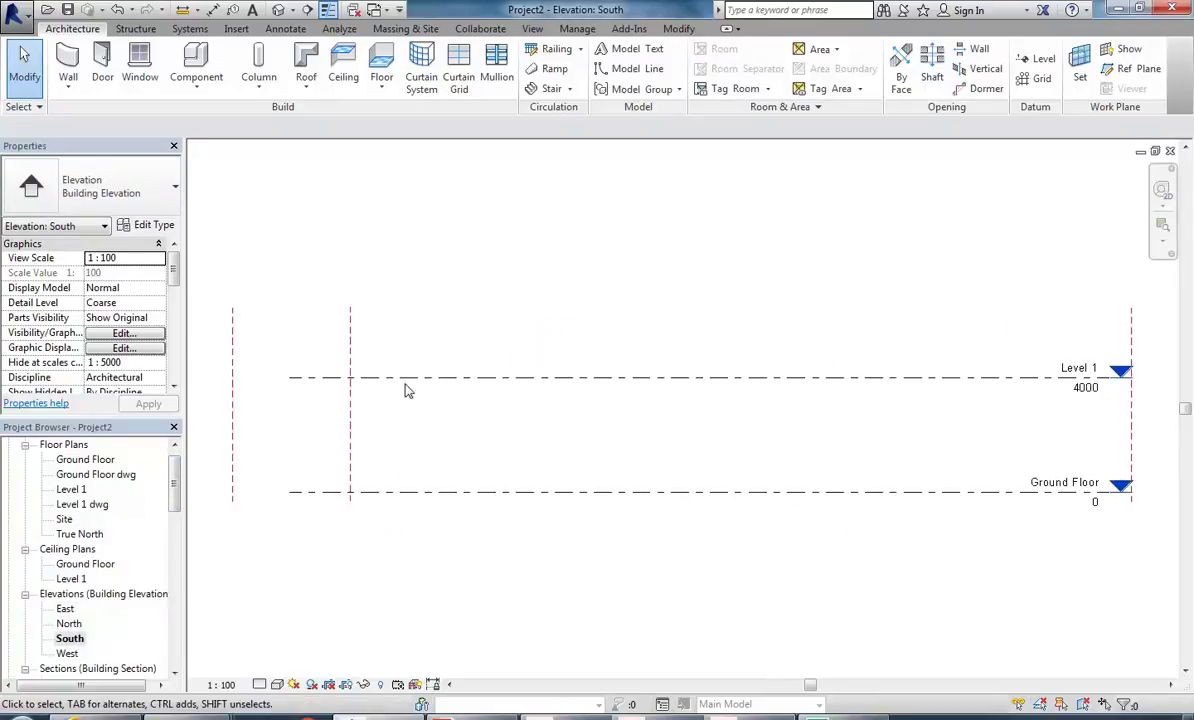
Step: Extend the west ends of the level lines beyond the westernmost reference plane in the South elevation
{"action": "scroll", "coordinate": [573, 234], "scroll_direction": "down", "scroll_amount": 1}
{"action": "middle_click_drag", "start_coordinate": [573, 234], "coordinate": [591, 256]}
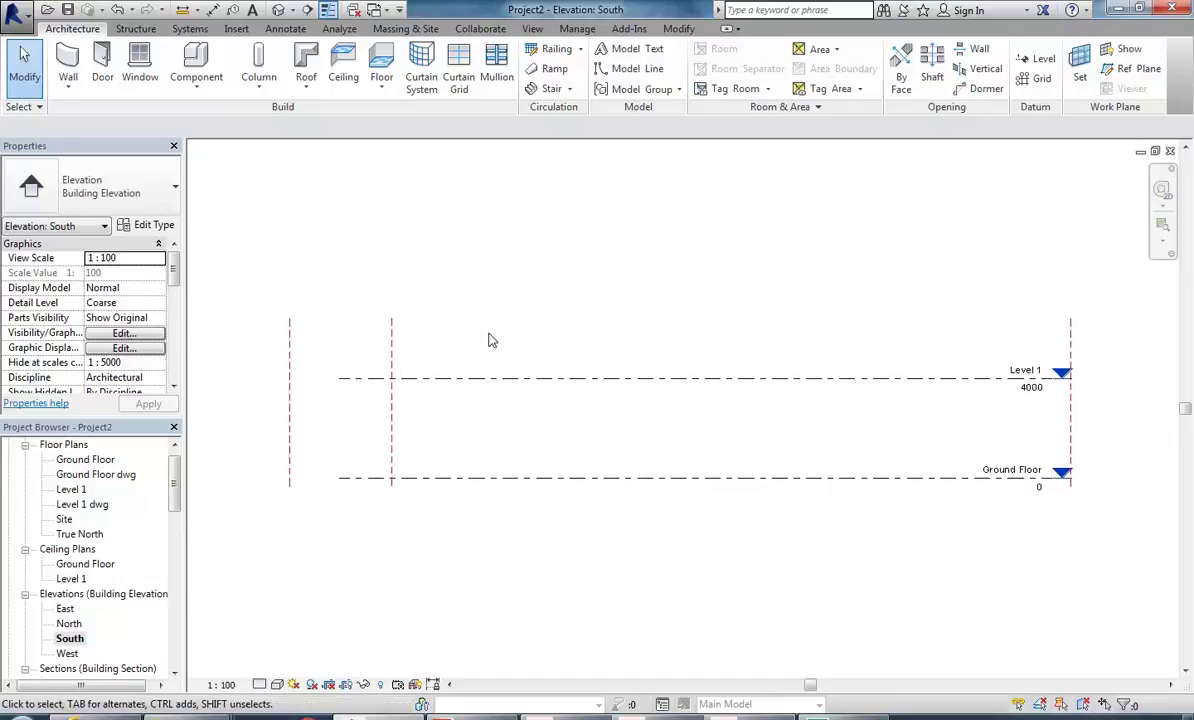
{"action": "left_click", "coordinate": [458, 381]}
{"action": "left_click_drag", "start_coordinate": [341, 380], "coordinate": [236, 380]}
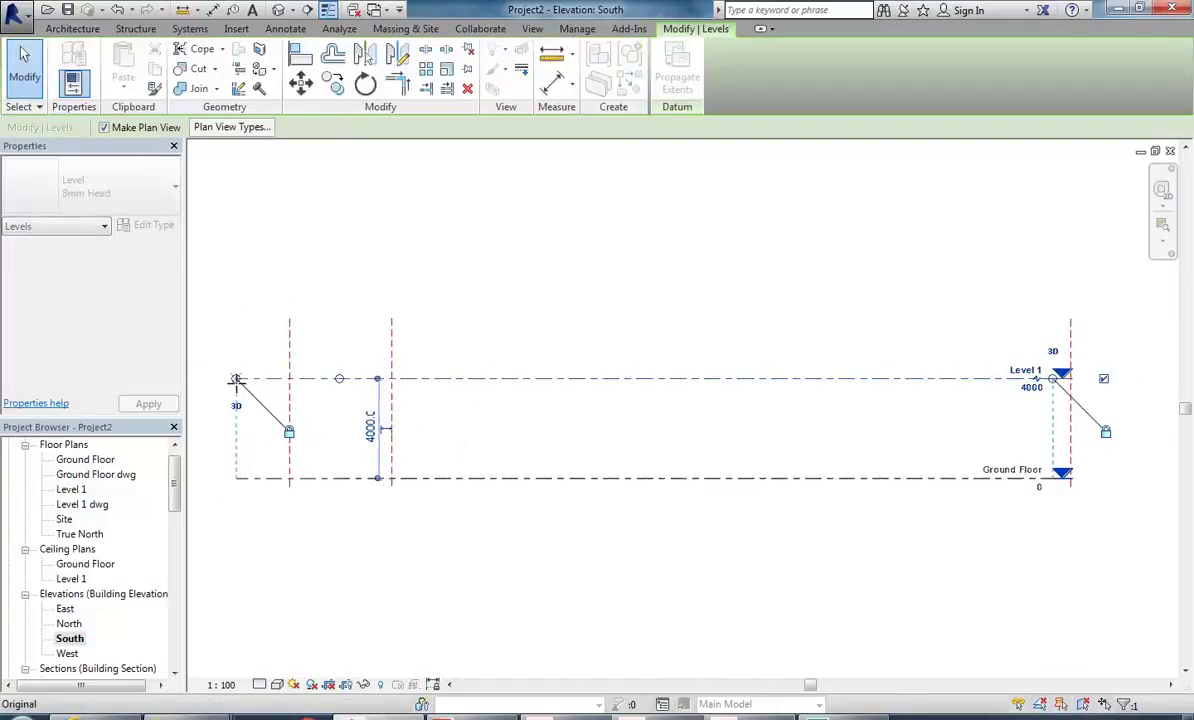
Step: Extend the east ends of the level lines beyond the easternmost reference plane in the North elevation
{"action": "double_click", "coordinate": [69, 623]}
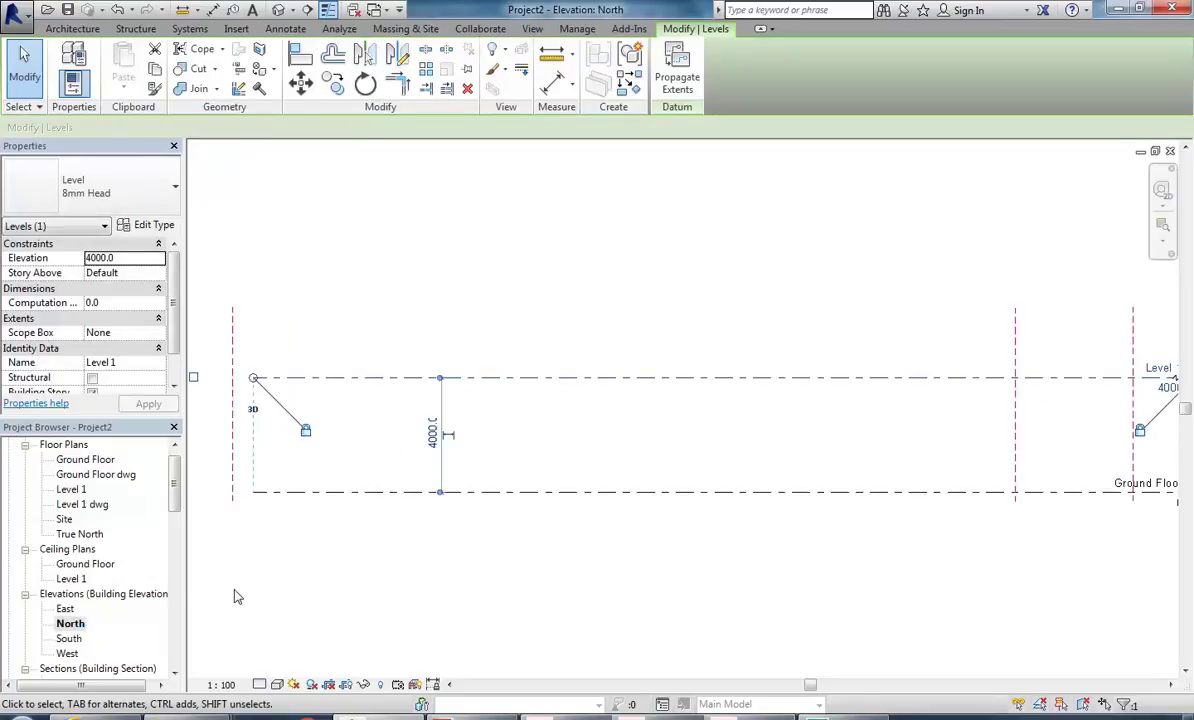
{"action": "middle_click_drag", "start_coordinate": [358, 360], "coordinate": [488, 330]}
{"action": "scroll", "coordinate": [514, 322], "scroll_direction": "down", "scroll_amount": 3}
{"action": "left_click", "coordinate": [520, 301]}
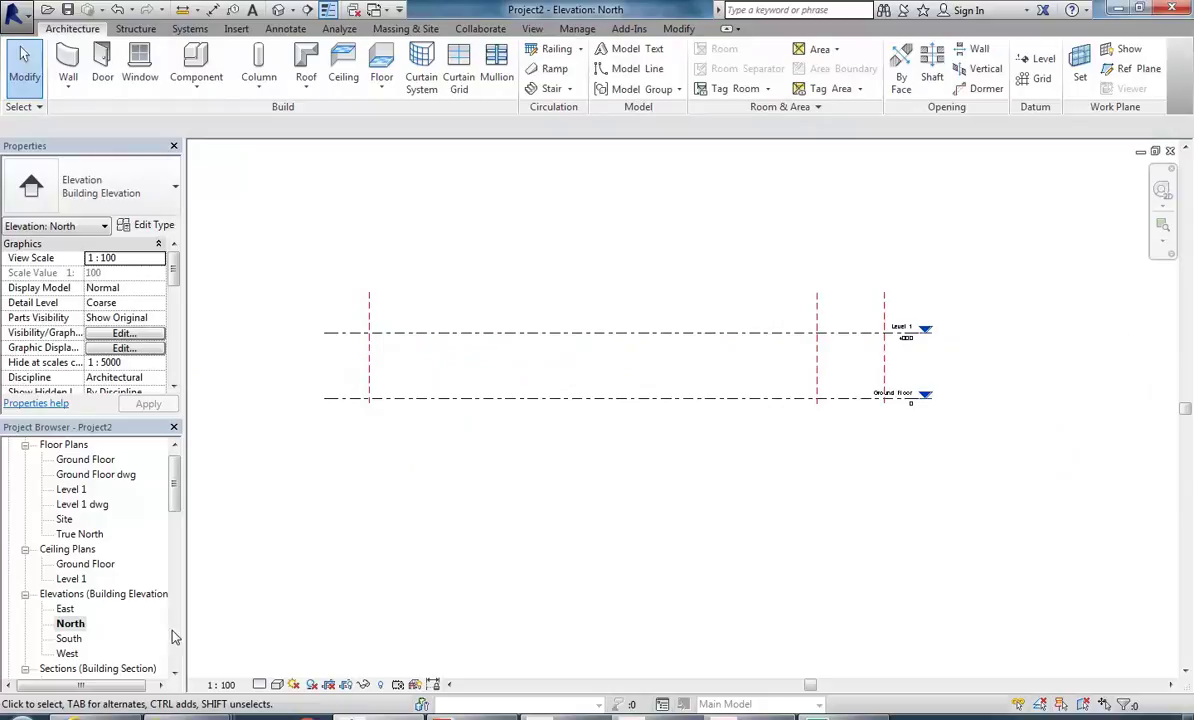
Step: Check the level lines and reference planes in the East elevation and the Ground Floor plan
{"action": "double_click", "coordinate": [64, 608]}
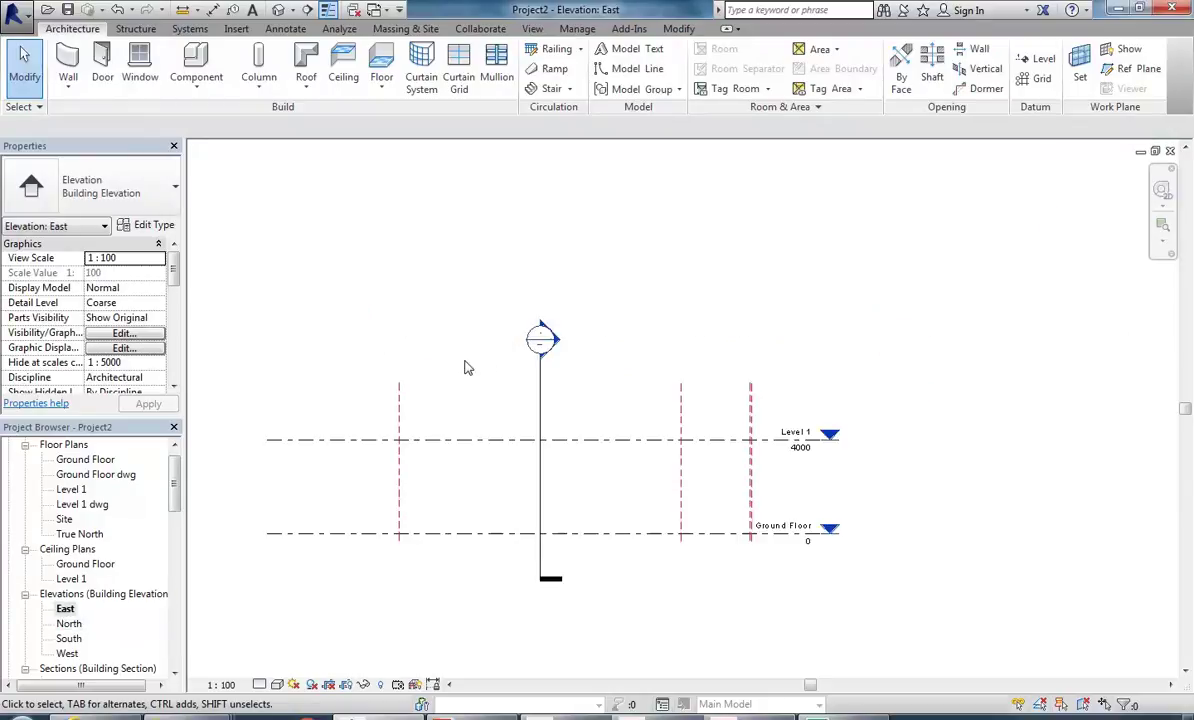
{"action": "left_click_drag", "start_coordinate": [176, 481], "coordinate": [176, 477]}
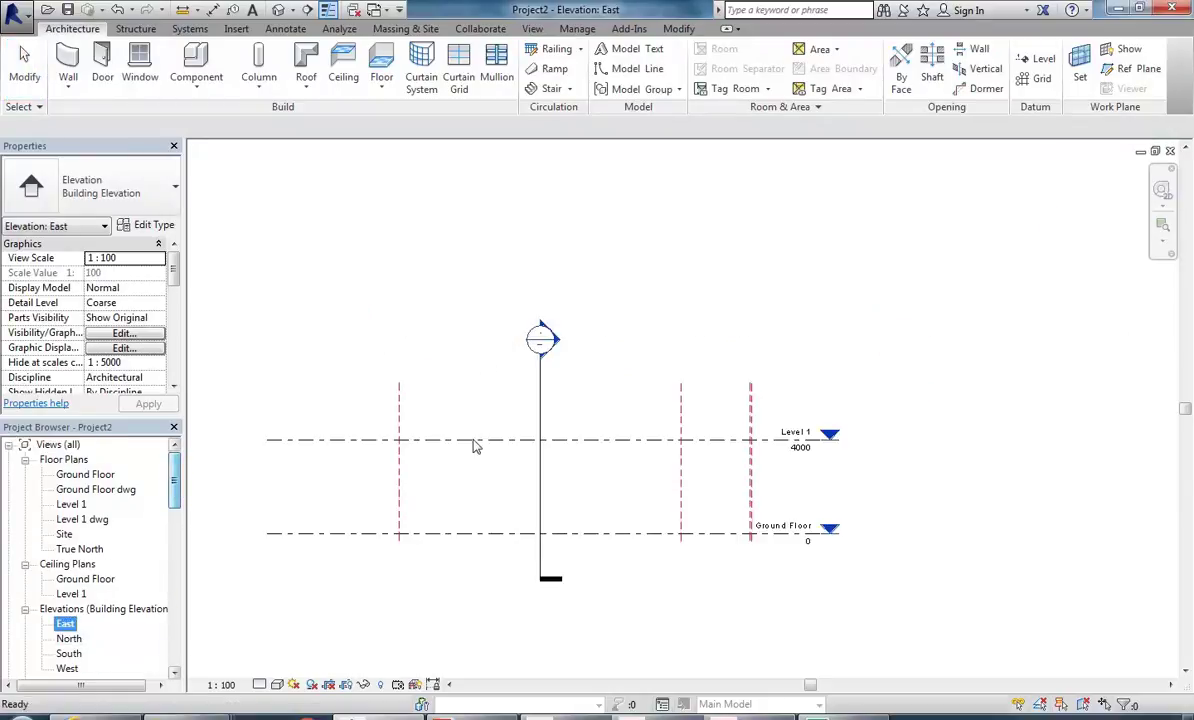
{"action": "double_click", "coordinate": [88, 475]}
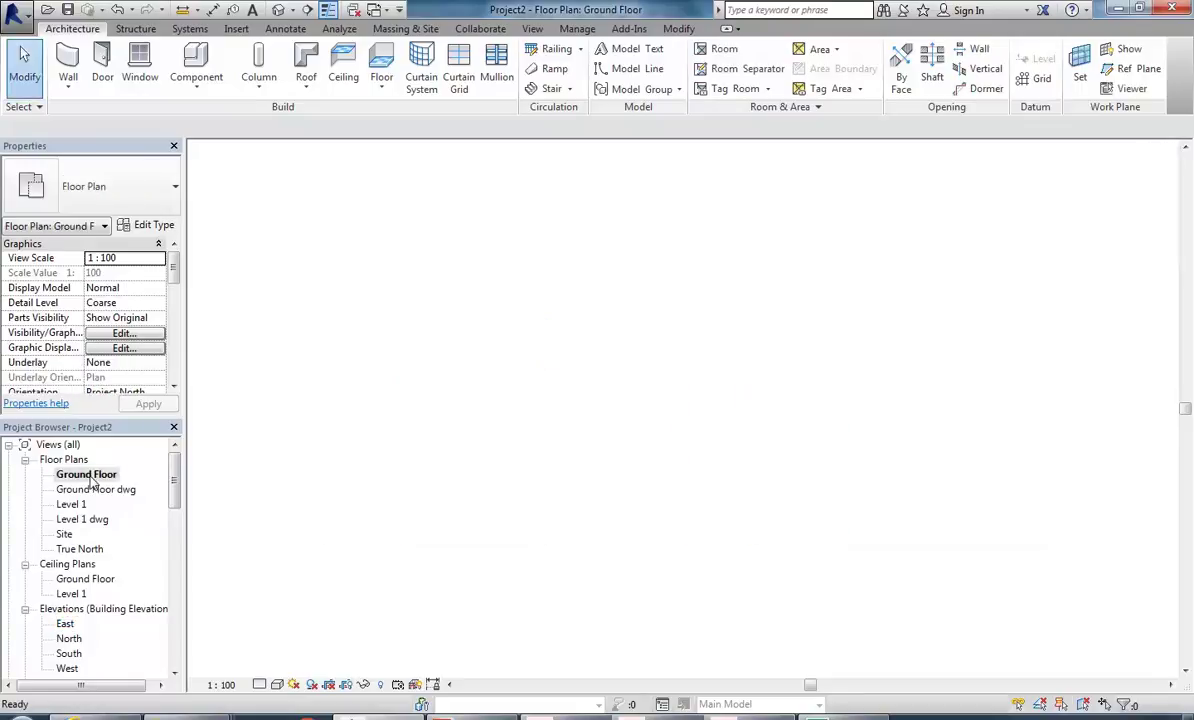
{"action": "scroll", "coordinate": [510, 290], "scroll_direction": "down", "scroll_amount": 2}
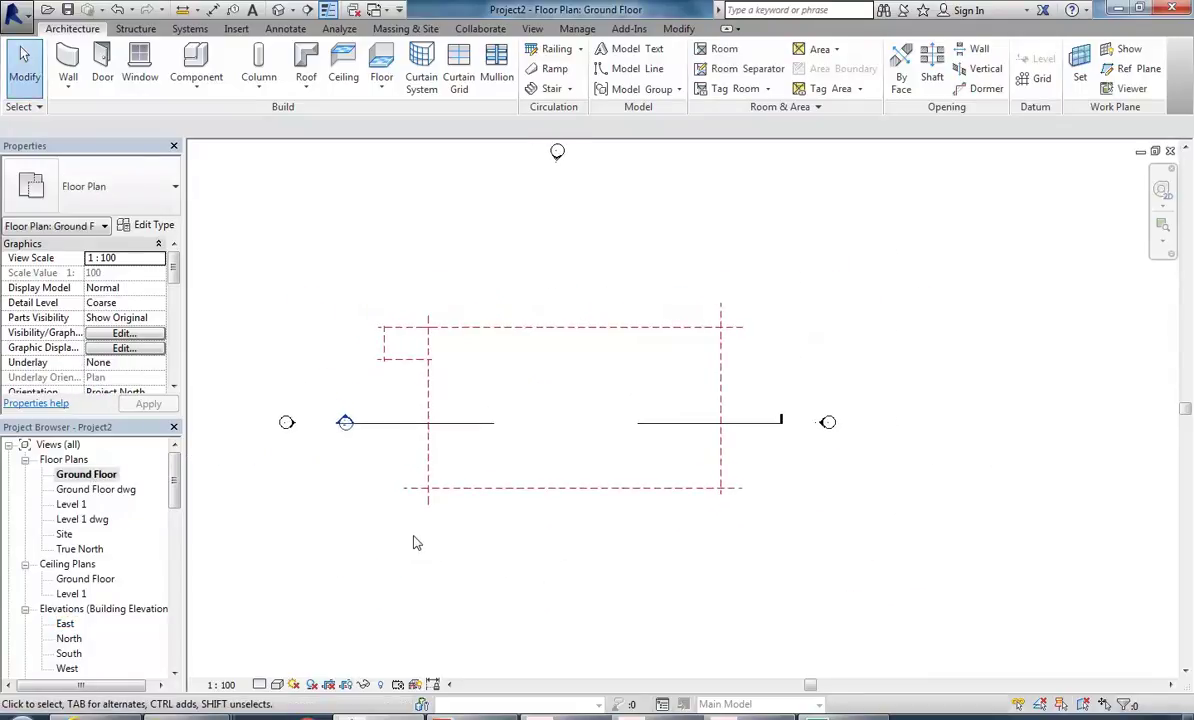
Step: Draw a new level at 7400 above Level 1 in the South elevation, aligned with the ends of the existing levels
{"action": "scroll", "coordinate": [165, 445], "scroll_direction": "down", "scroll_amount": 1}
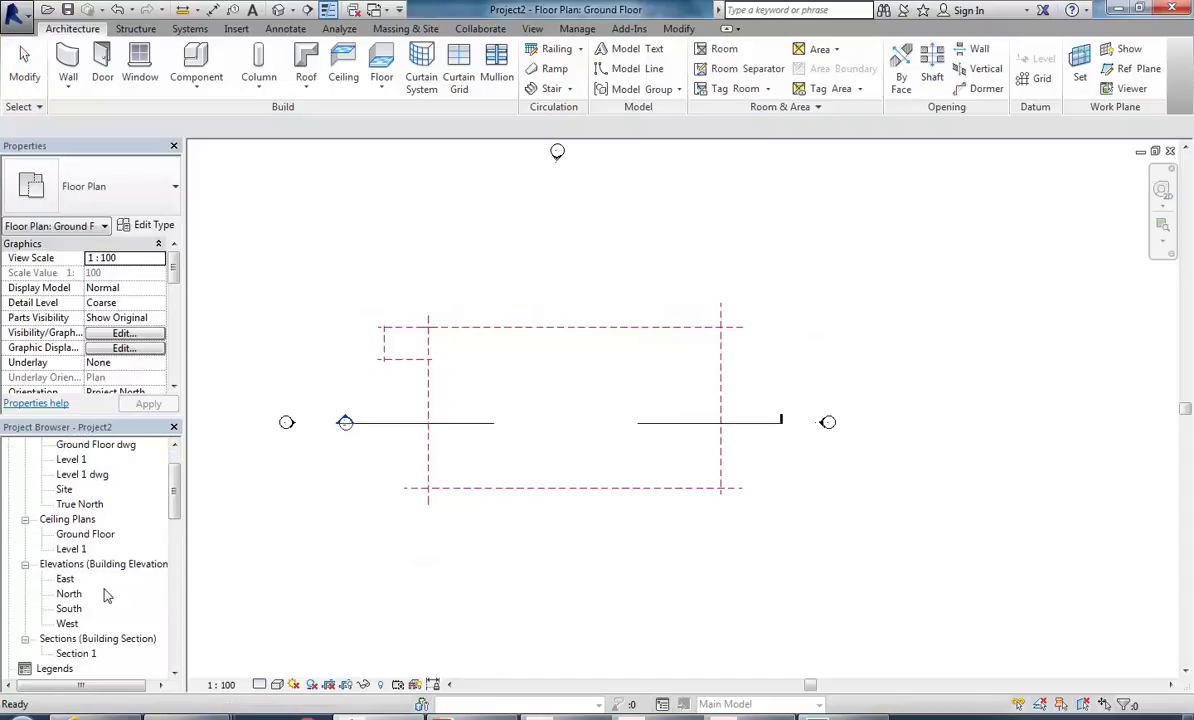
{"action": "double_click", "coordinate": [69, 608]}
{"action": "middle_click_drag", "start_coordinate": [488, 384], "coordinate": [497, 399]}
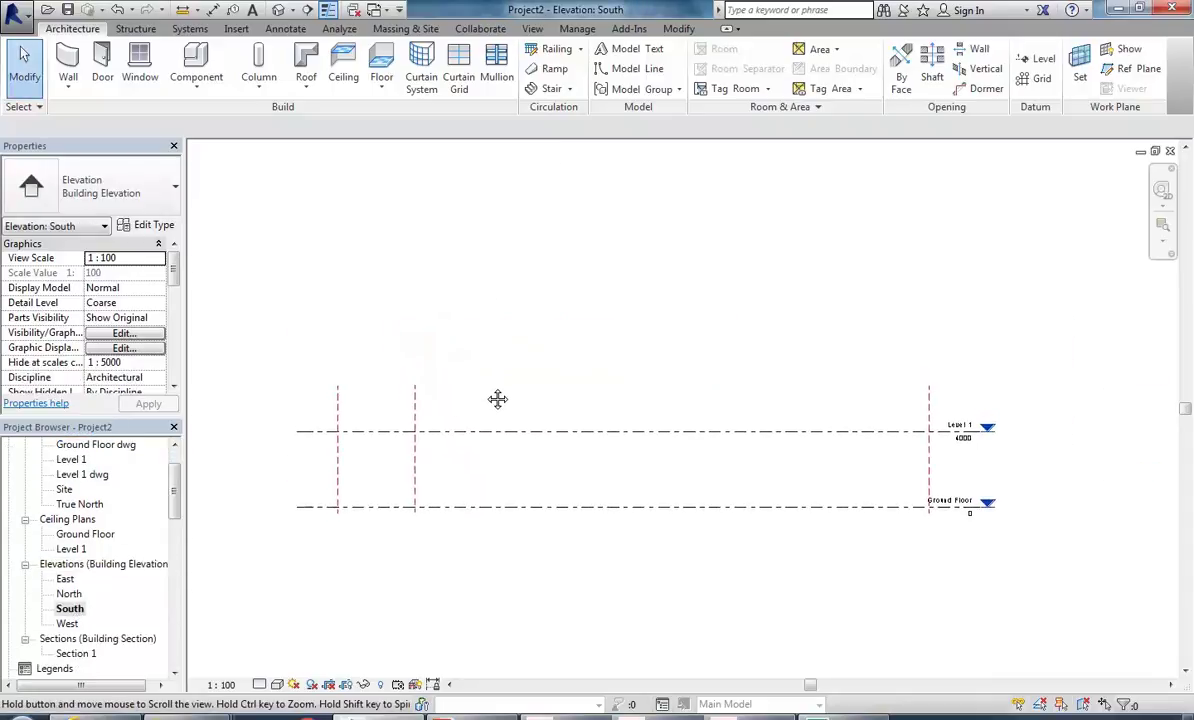
{"action": "middle_click_drag", "start_coordinate": [477, 330], "coordinate": [465, 328]}
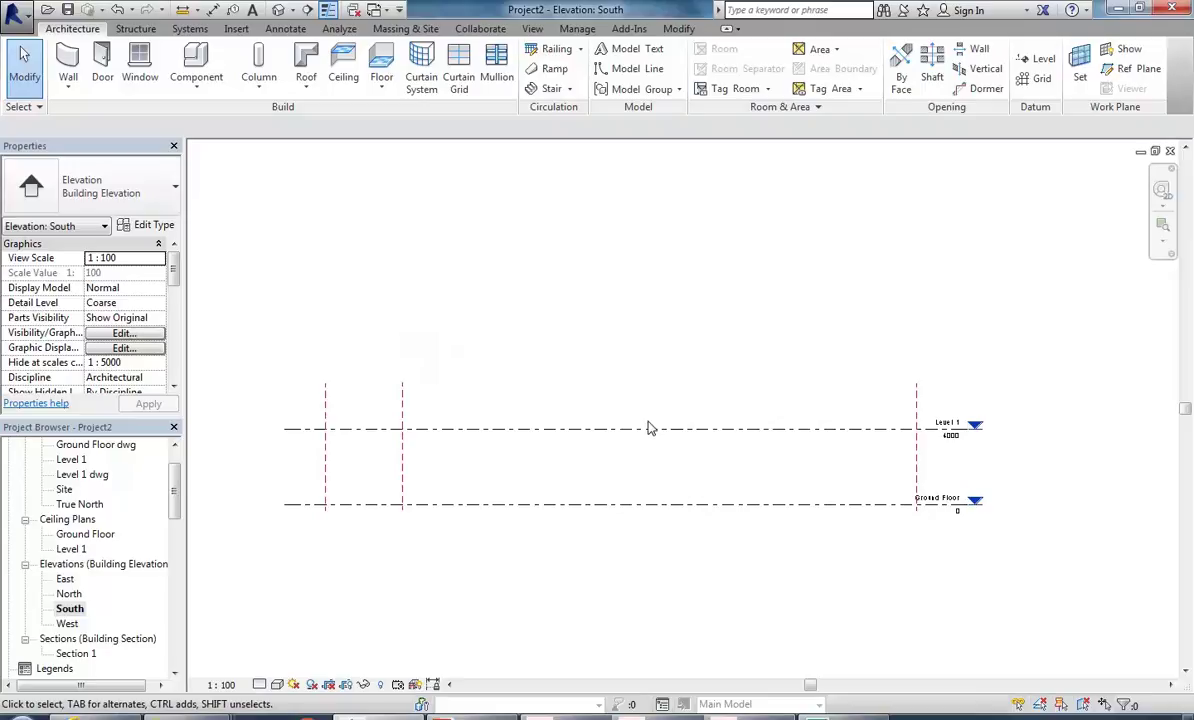
{"action": "left_click", "coordinate": [1040, 62]}
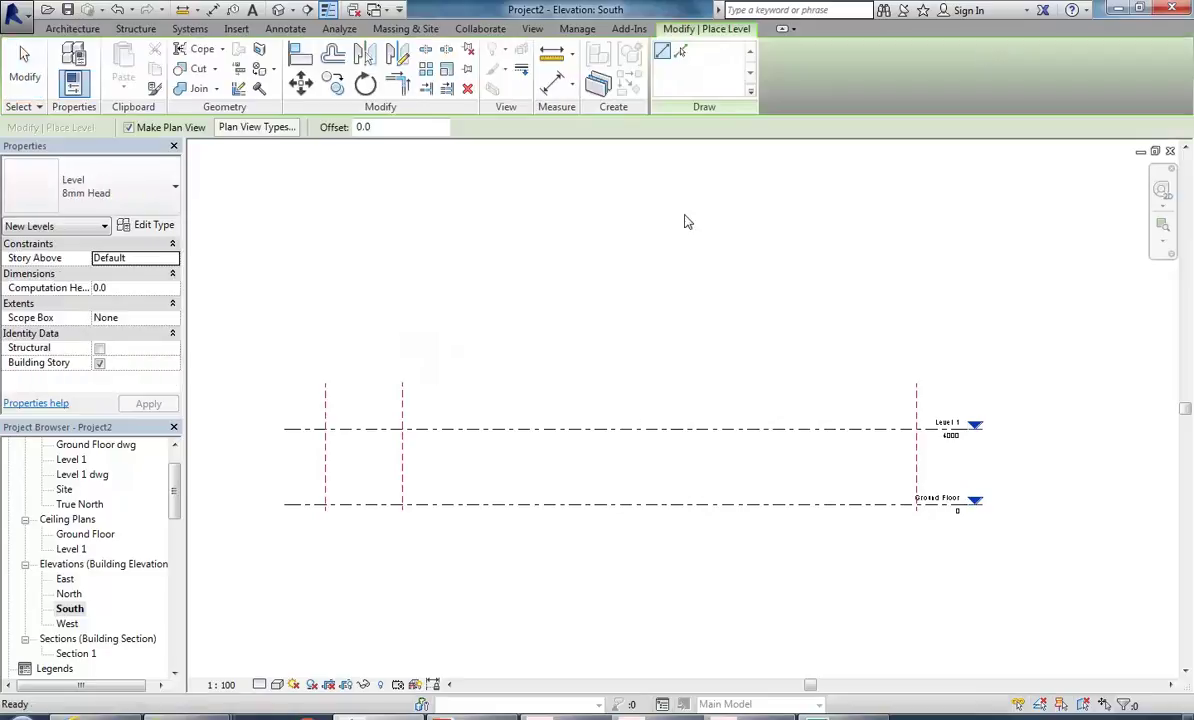
{"action": "left_click", "coordinate": [286, 364]}
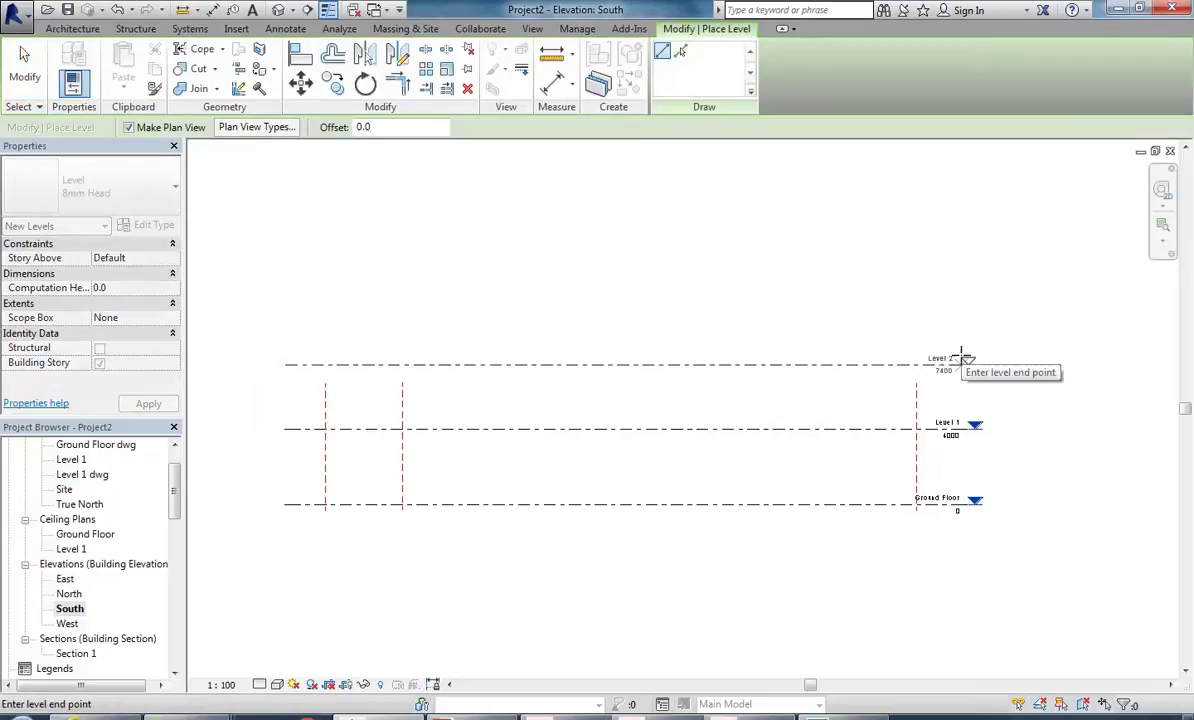
{"action": "left_click", "coordinate": [966, 357]}
Step: Rename the new uppermost level as Top of Wall, also renaming its corresponding views, and finish placing levels
{"action": "scroll", "coordinate": [700, 365], "scroll_direction": "up", "scroll_amount": 4}
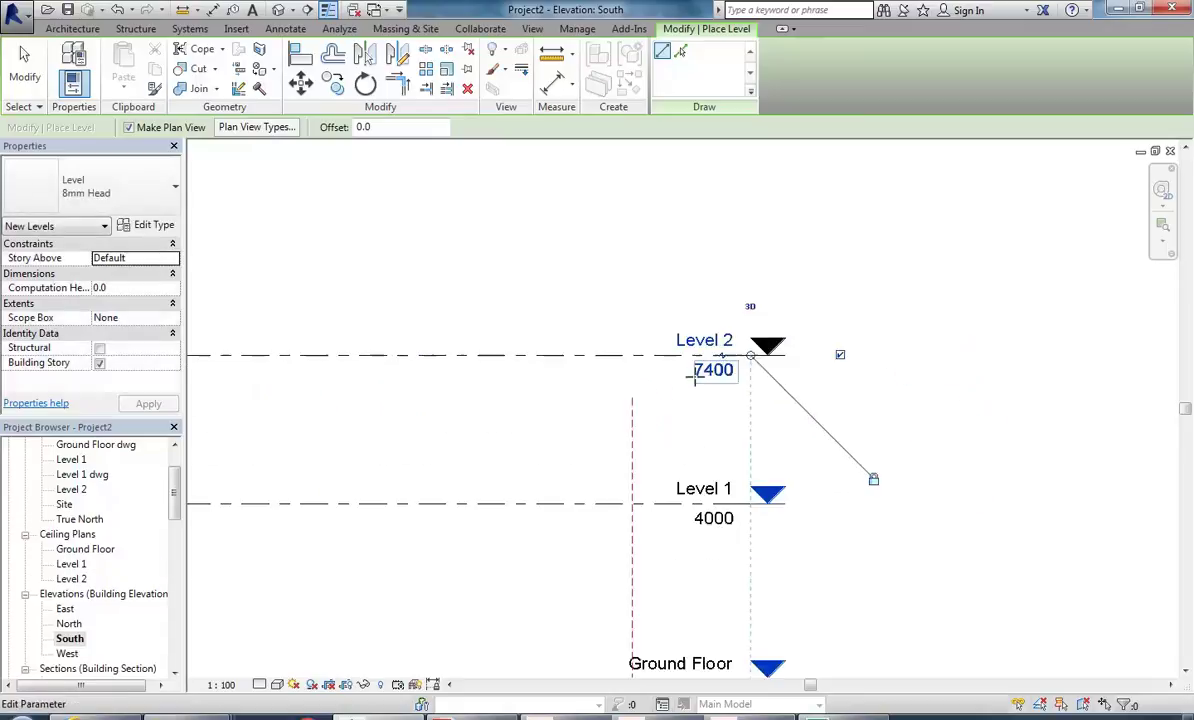
{"action": "left_click", "coordinate": [690, 341]}
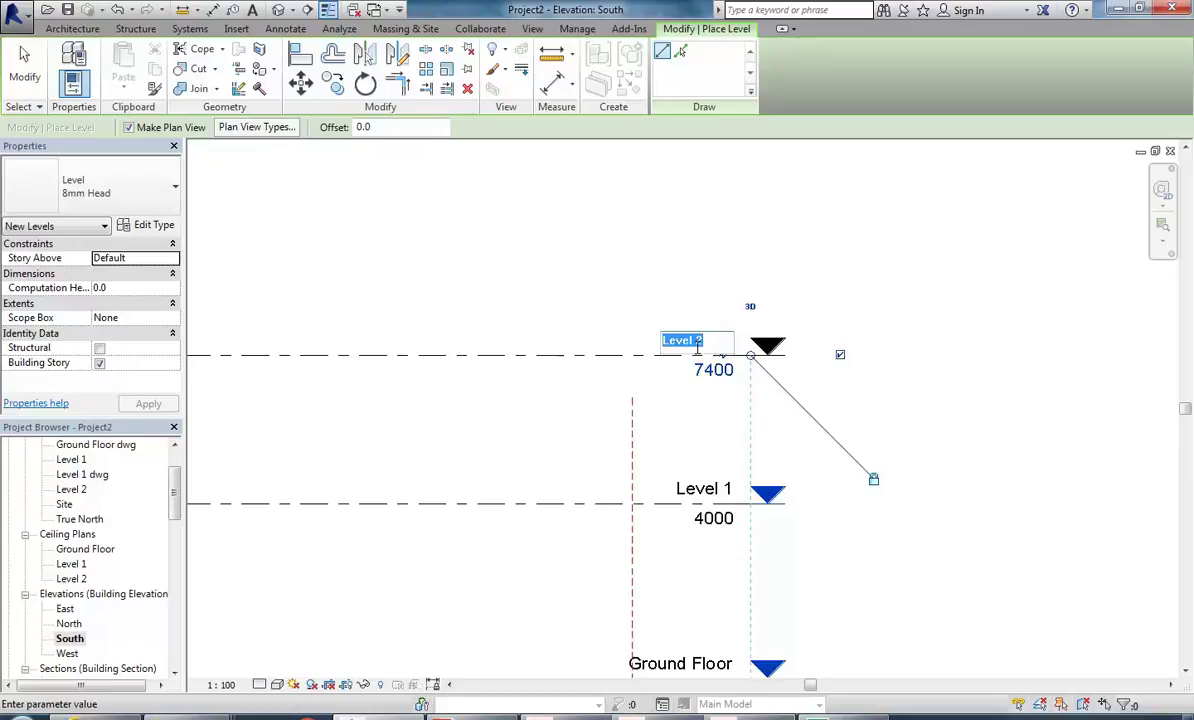
{"action": "type", "text": "Top of Wall"}
{"action": "key", "text": "Return"}
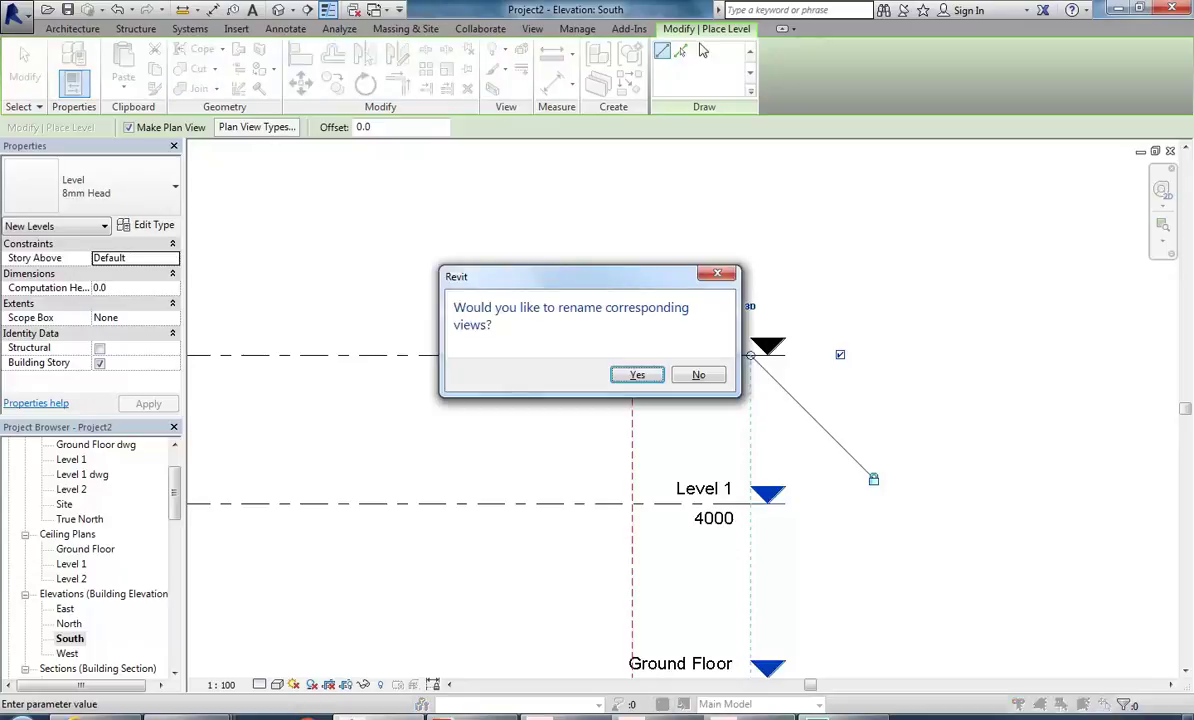
{"action": "left_click", "coordinate": [636, 374]}
{"action": "scroll", "coordinate": [528, 237], "scroll_direction": "down", "scroll_amount": 3}
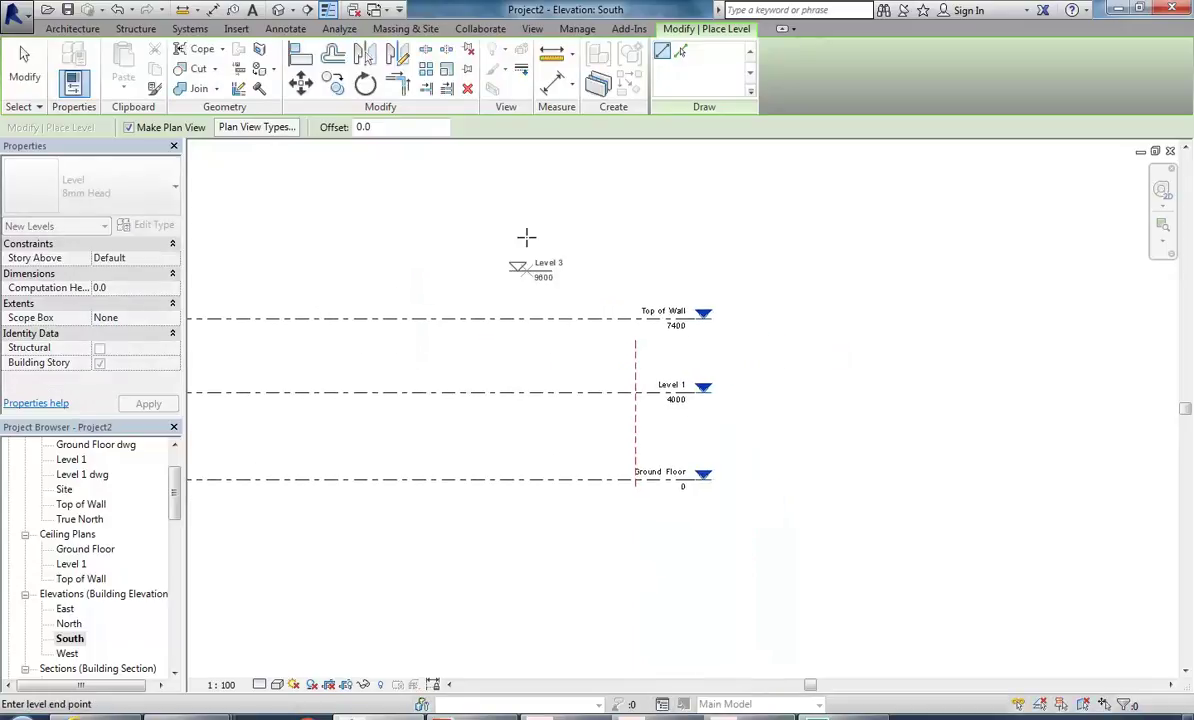
{"action": "key", "text": "Escape"}
{"action": "key", "text": "Escape"}
{"action": "scroll", "coordinate": [533, 248], "scroll_direction": "down", "scroll_amount": 2}
{"action": "middle_click_drag", "start_coordinate": [577, 272], "coordinate": [589, 314]}
{"action": "scroll", "coordinate": [657, 325], "scroll_direction": "up", "scroll_amount": 1}
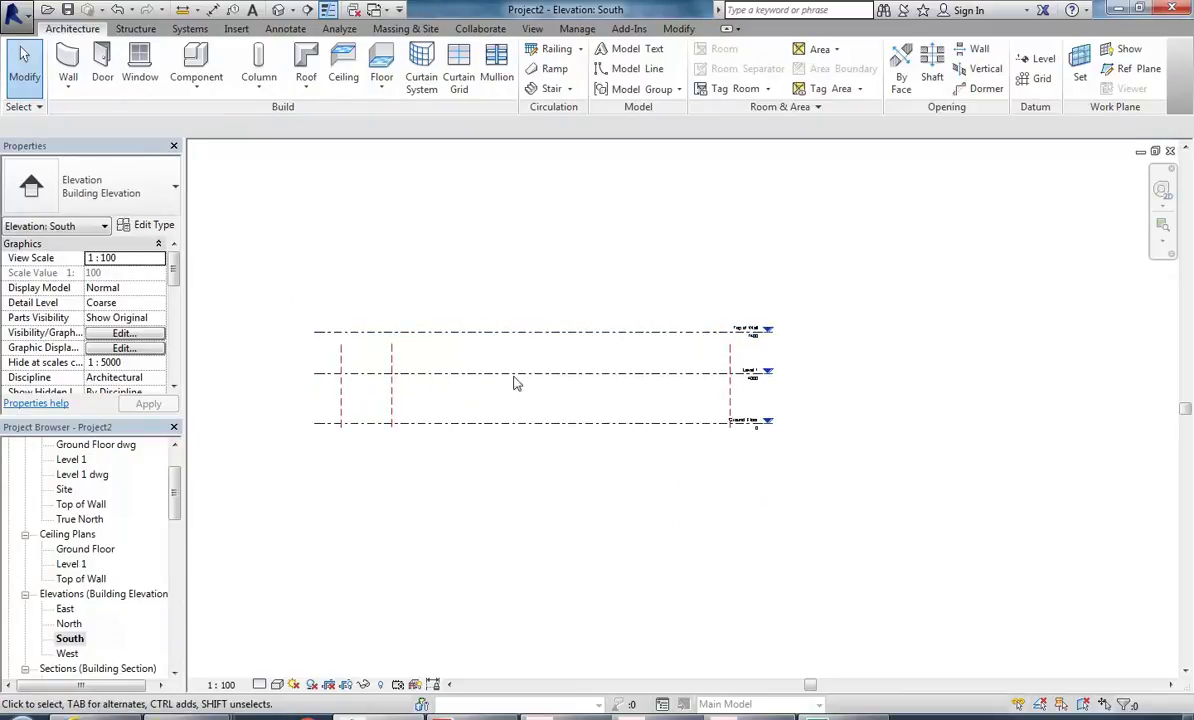
Step: Examine the Top of Wall floor plan for the reference planes and return to the South elevation
{"action": "double_click", "coordinate": [80, 504]}
{"action": "scroll", "coordinate": [507, 288], "scroll_direction": "down", "scroll_amount": 3}
{"action": "middle_click_drag", "start_coordinate": [507, 288], "coordinate": [567, 381]}
{"action": "scroll", "coordinate": [570, 367], "scroll_direction": "up", "scroll_amount": 1}
{"action": "scroll", "coordinate": [556, 353], "scroll_direction": "up", "scroll_amount": 1}
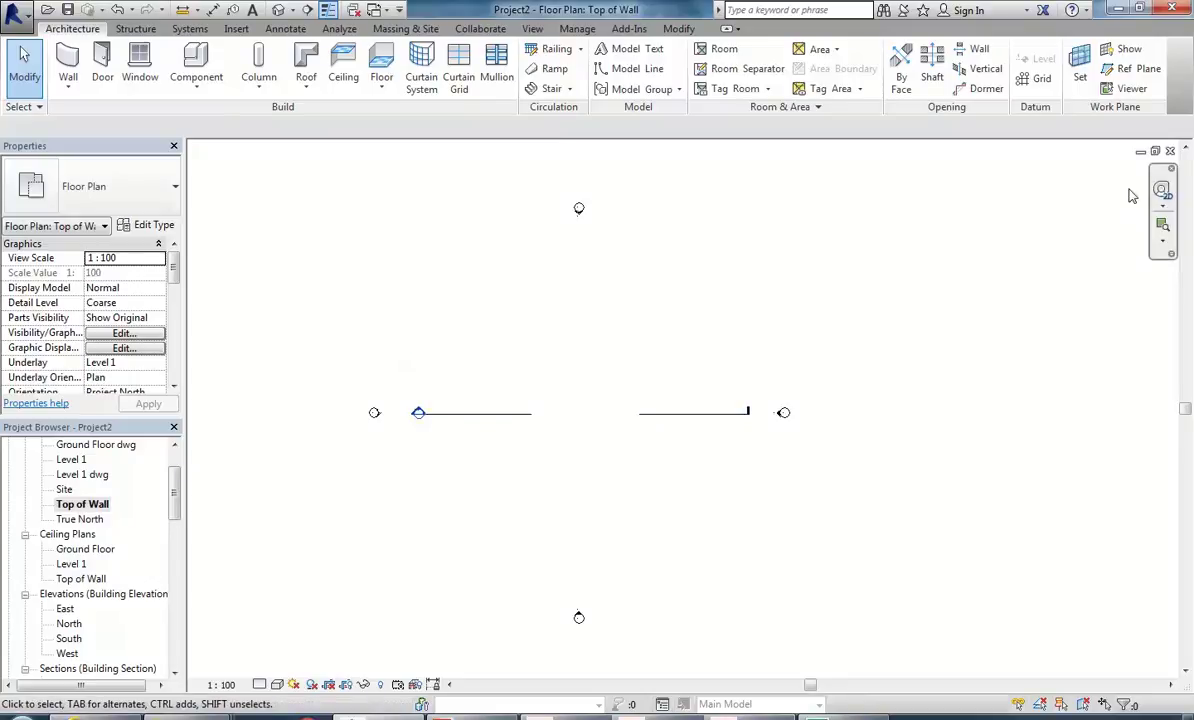
{"action": "left_click", "coordinate": [1170, 152]}
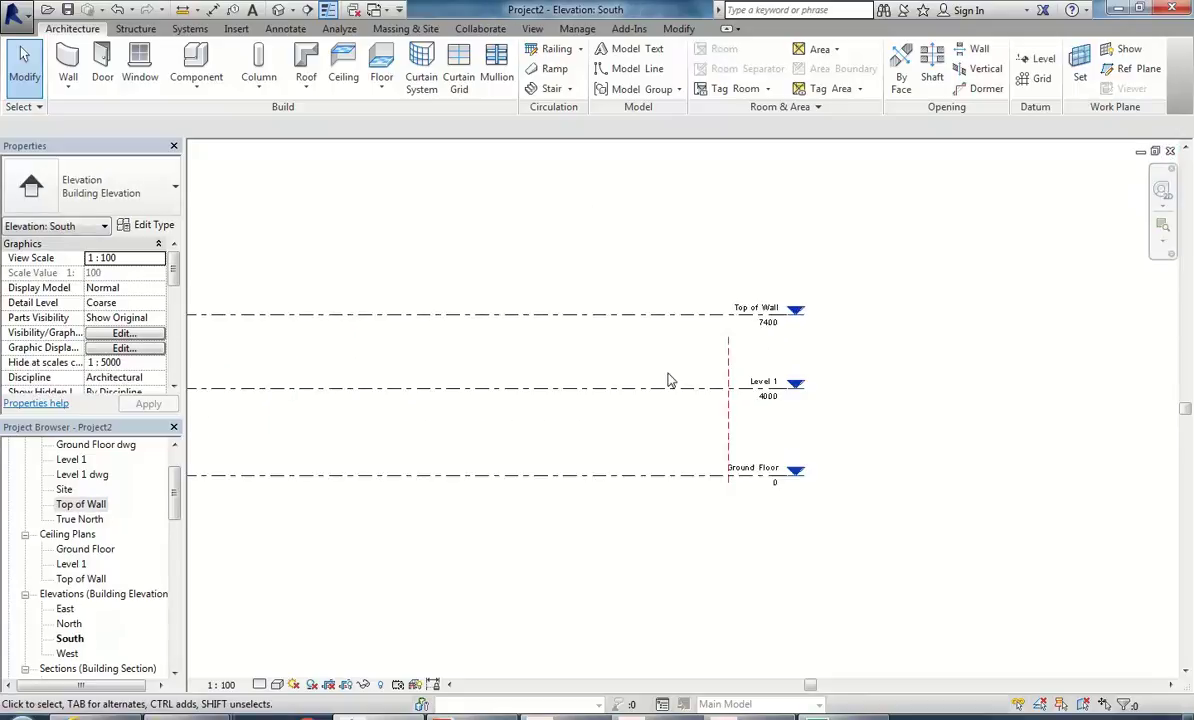
Step: Extend the upper end of the easternmost reference plane above the Top of Wall level in the South elevation
{"action": "left_click", "coordinate": [715, 371]}
{"action": "scroll", "coordinate": [686, 378], "scroll_direction": "up", "scroll_amount": 1}
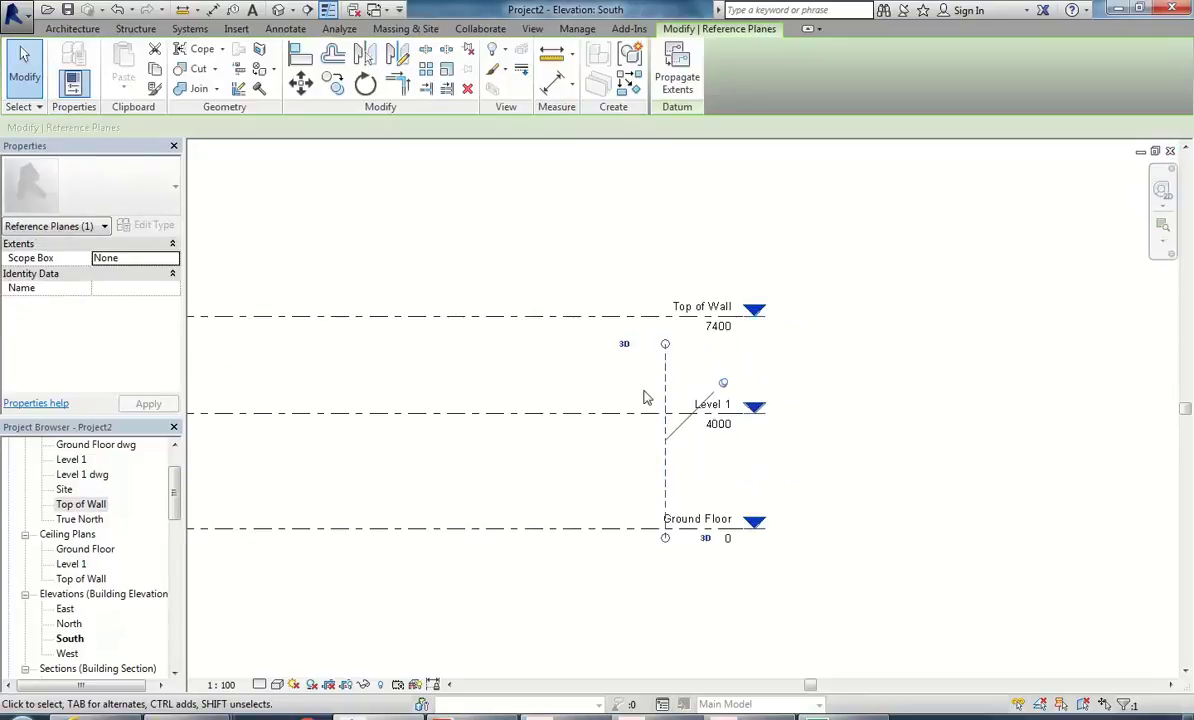
{"action": "scroll", "coordinate": [645, 397], "scroll_direction": "up", "scroll_amount": 1}
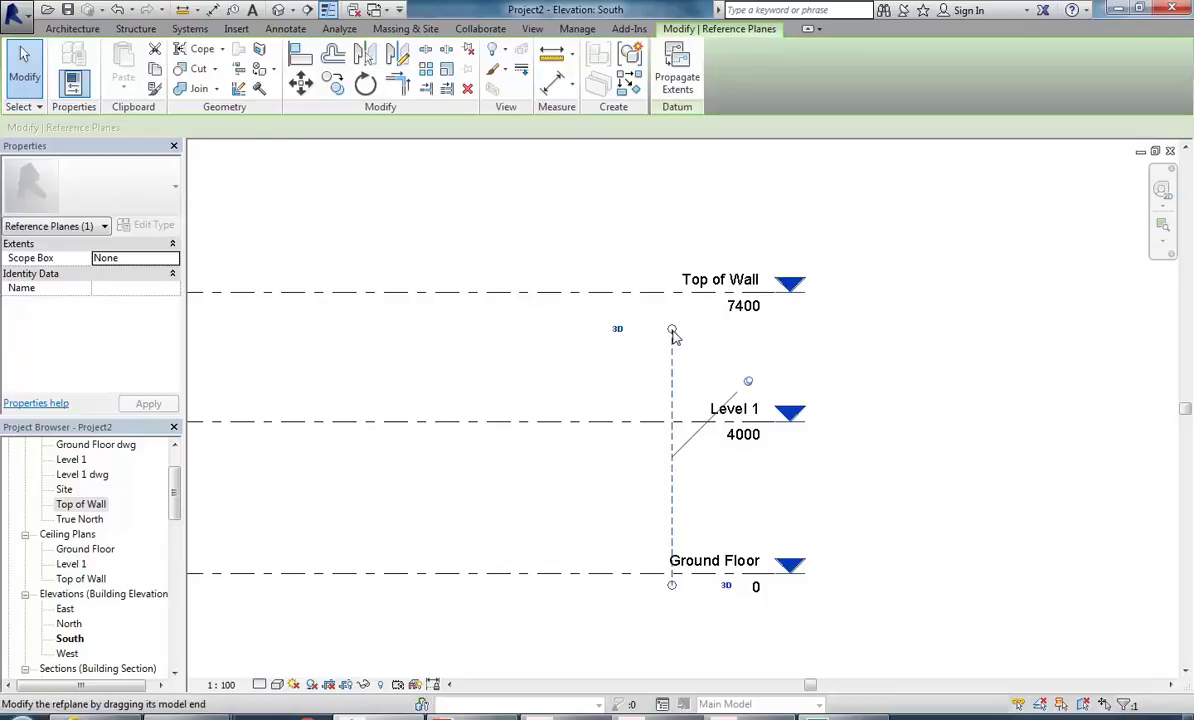
{"action": "left_click_drag", "start_coordinate": [672, 332], "coordinate": [660, 253]}
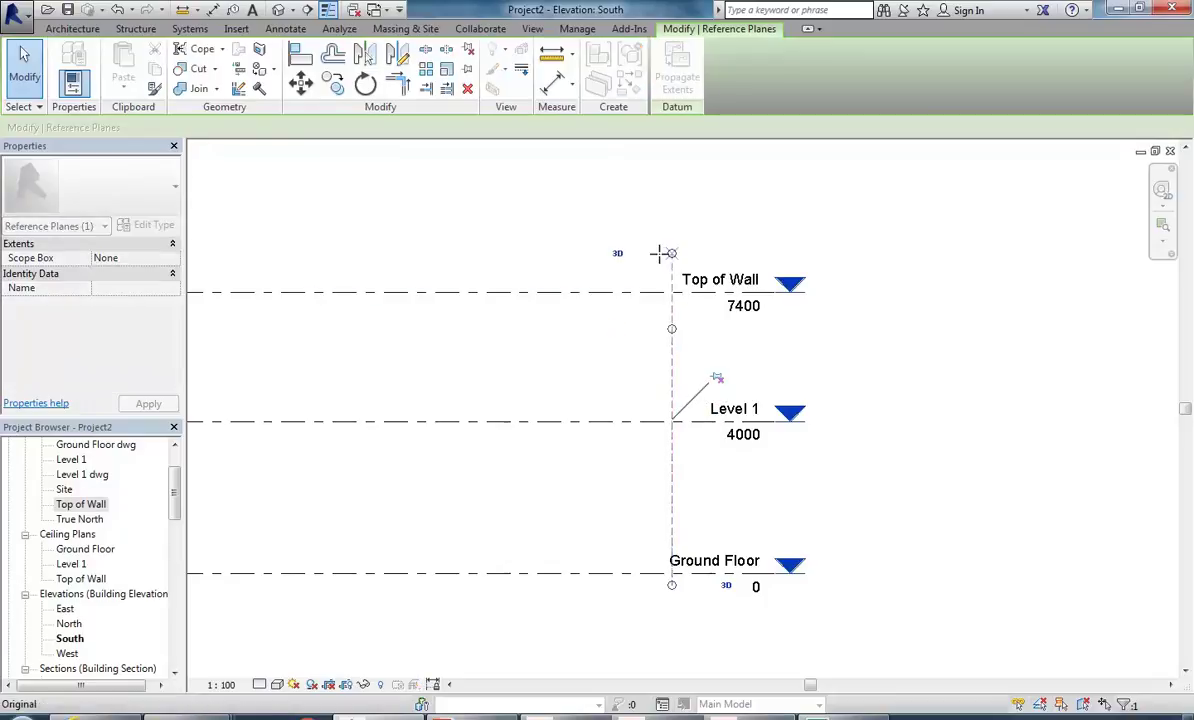
{"action": "key", "text": "z"}
{"action": "key", "text": "f"}
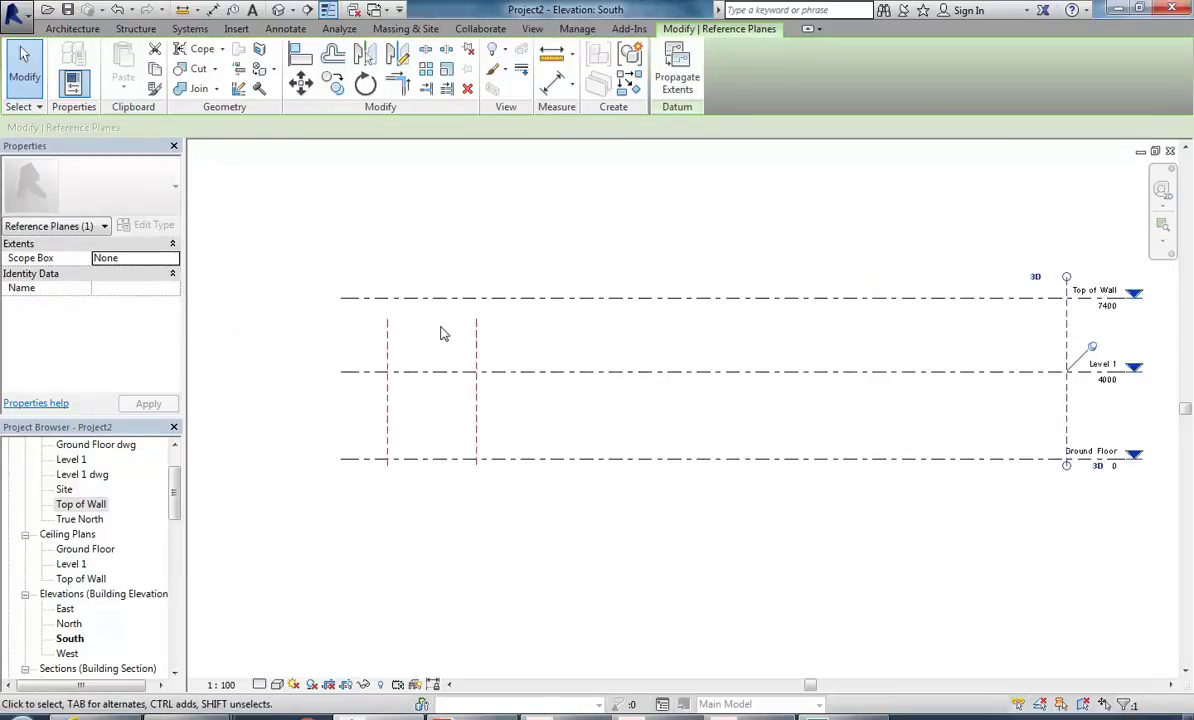
Step: Extend the upper end of the second reference plane from the west above the Top of Wall level
{"action": "left_click", "coordinate": [478, 348]}
{"action": "scroll", "coordinate": [430, 349], "scroll_direction": "up", "scroll_amount": 2}
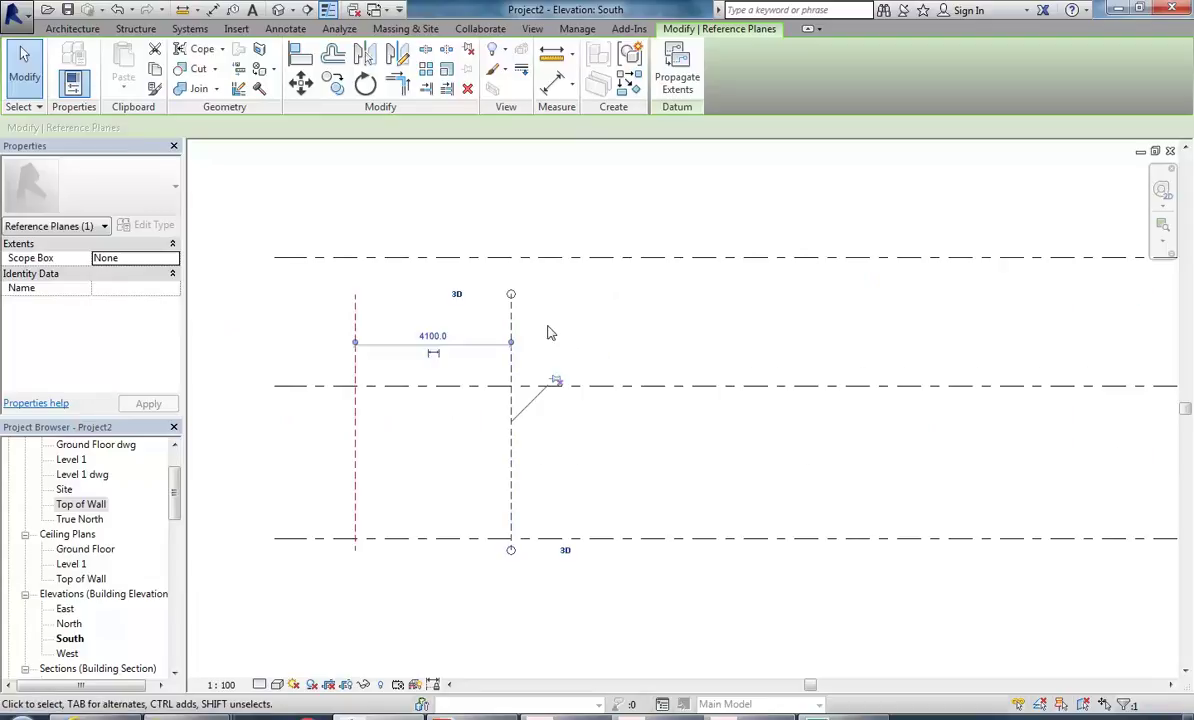
{"action": "left_click_drag", "start_coordinate": [508, 303], "coordinate": [509, 218]}
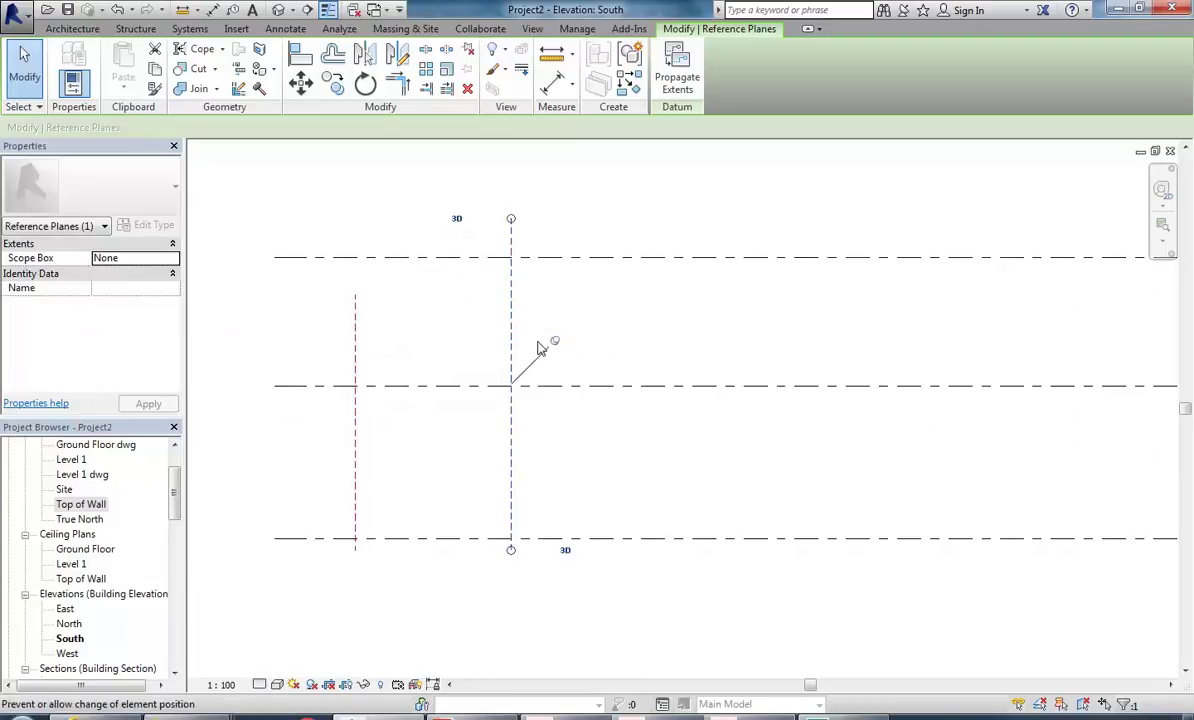
Step: Extend the upper end of the westernmost reference plane above the Top of Wall level in the South elevation
{"action": "left_click", "coordinate": [350, 355]}
{"action": "left_click", "coordinate": [356, 354]}
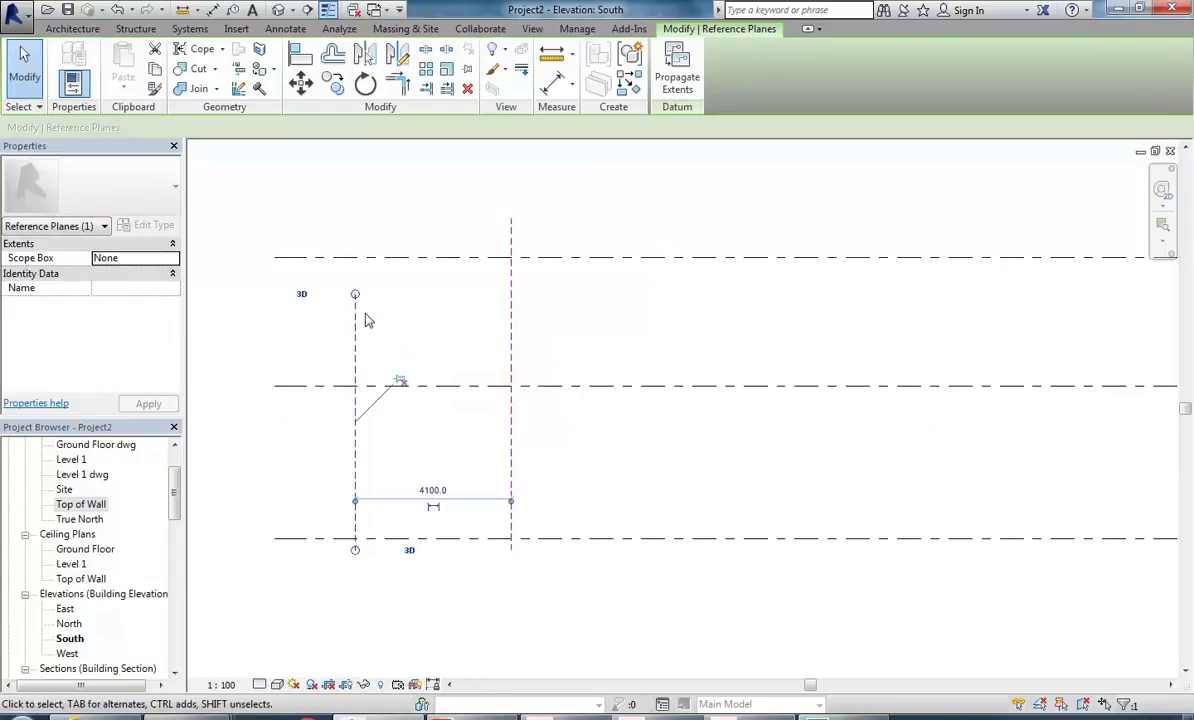
{"action": "left_click_drag", "start_coordinate": [356, 296], "coordinate": [356, 218]}
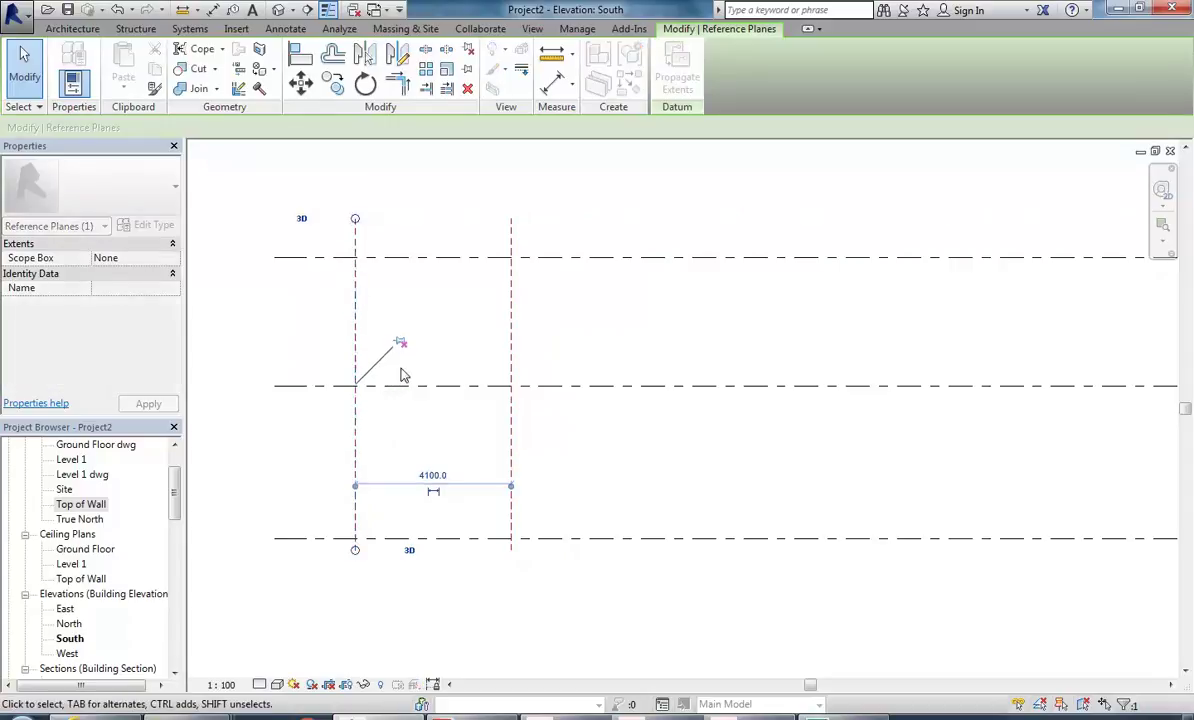
{"action": "scroll", "coordinate": [410, 366], "scroll_direction": "down", "scroll_amount": 3}
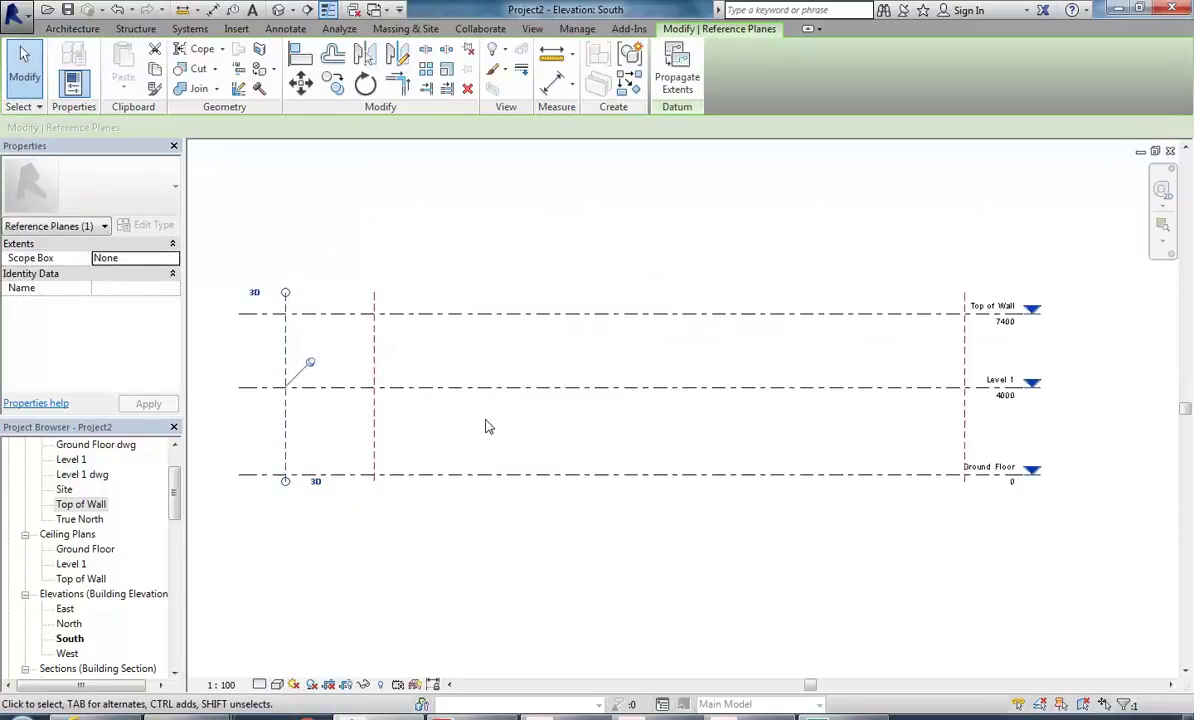
{"action": "left_click", "coordinate": [488, 421]}
{"action": "scroll", "coordinate": [417, 426], "scroll_direction": "down", "scroll_amount": 2}
{"action": "middle_click_drag", "start_coordinate": [417, 426], "coordinate": [407, 422]}
Step: Open the East elevation and extend the inner plane of the closely spaced pair above the Top of Wall level
{"action": "double_click", "coordinate": [64, 608]}
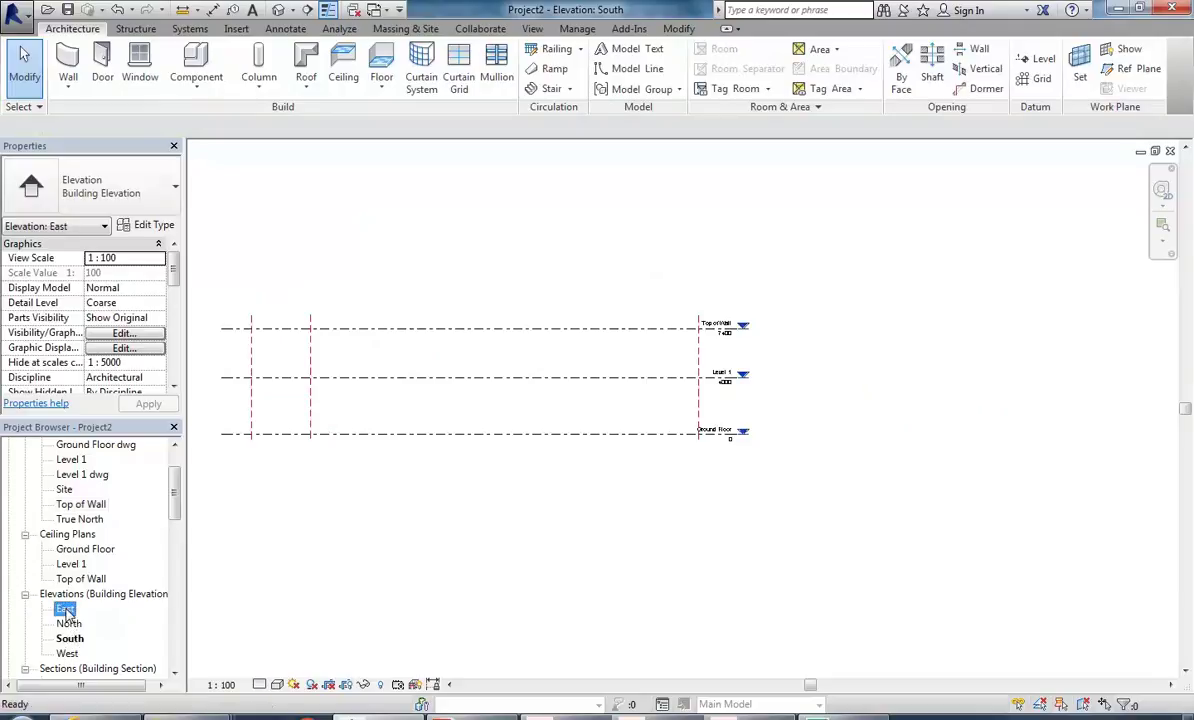
{"action": "scroll", "coordinate": [630, 430], "scroll_direction": "up", "scroll_amount": 2}
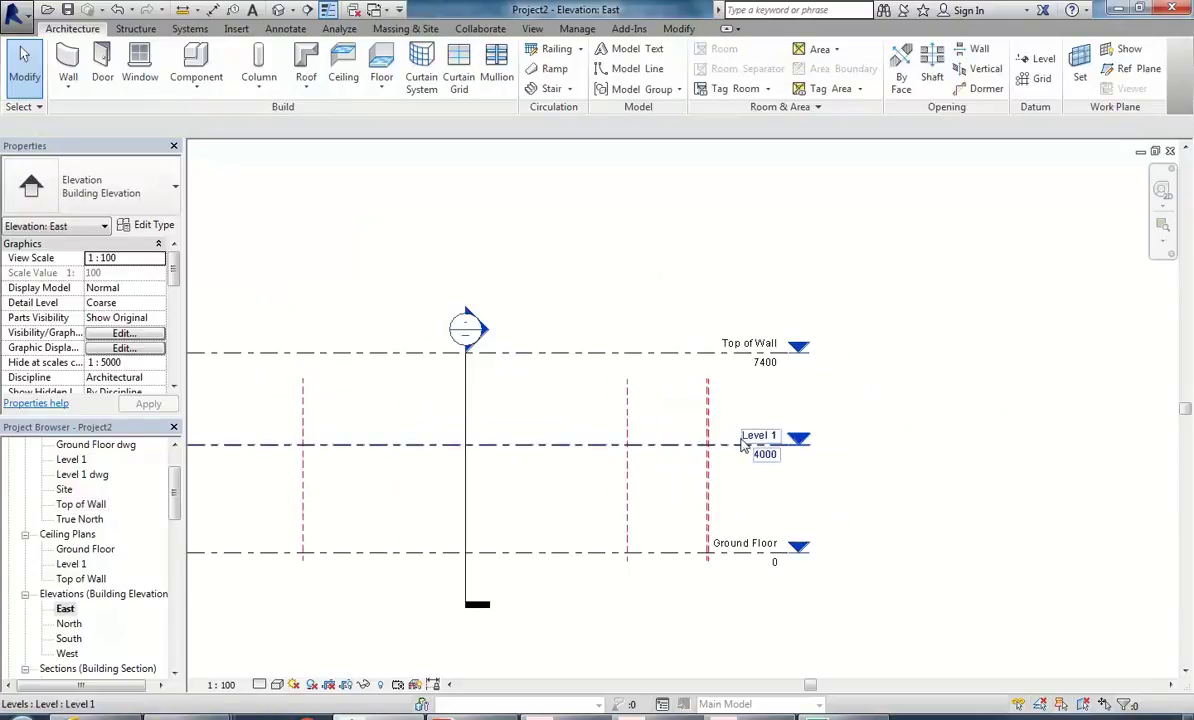
{"action": "left_click", "coordinate": [697, 428]}
{"action": "scroll", "coordinate": [738, 466], "scroll_direction": "up", "scroll_amount": 1}
{"action": "middle_click_drag", "start_coordinate": [738, 466], "coordinate": [716, 466]}
{"action": "left_click", "coordinate": [697, 415]}
{"action": "scroll", "coordinate": [688, 418], "scroll_direction": "up", "scroll_amount": 1}
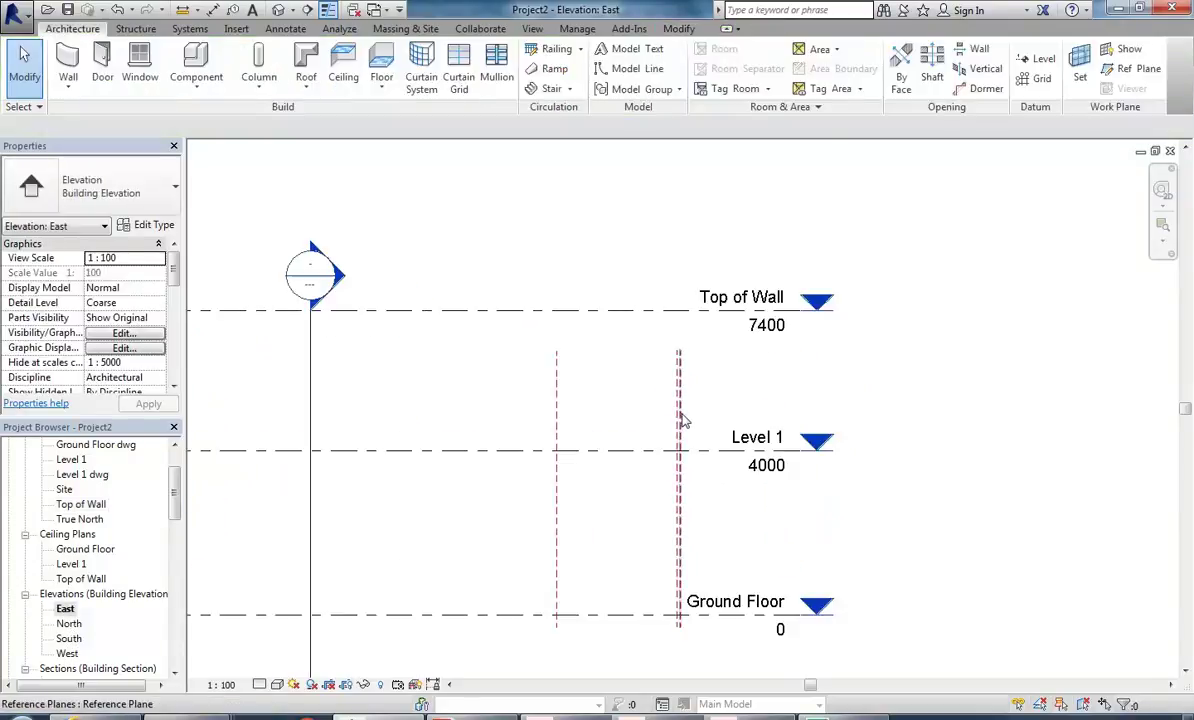
{"action": "left_click", "coordinate": [699, 419]}
{"action": "key", "text": "Escape"}
{"action": "middle_click_drag", "start_coordinate": [699, 419], "coordinate": [640, 421]}
{"action": "scroll", "coordinate": [640, 421], "scroll_direction": "up", "scroll_amount": 1}
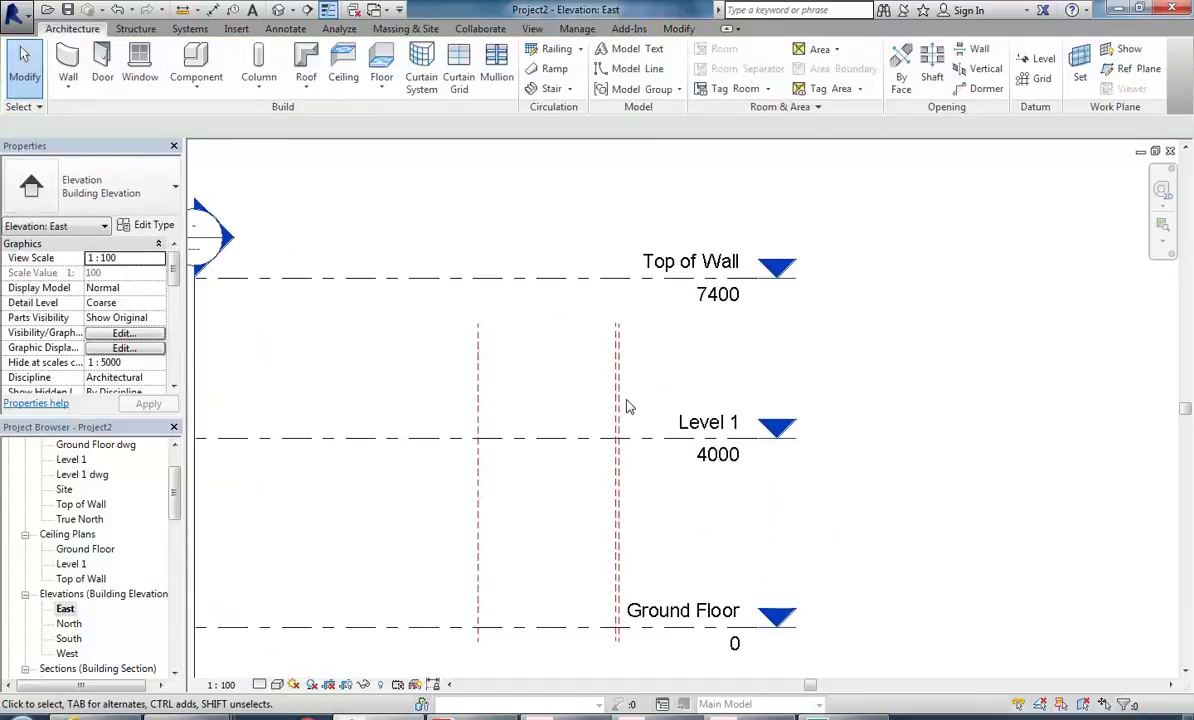
{"action": "left_click", "coordinate": [617, 405]}
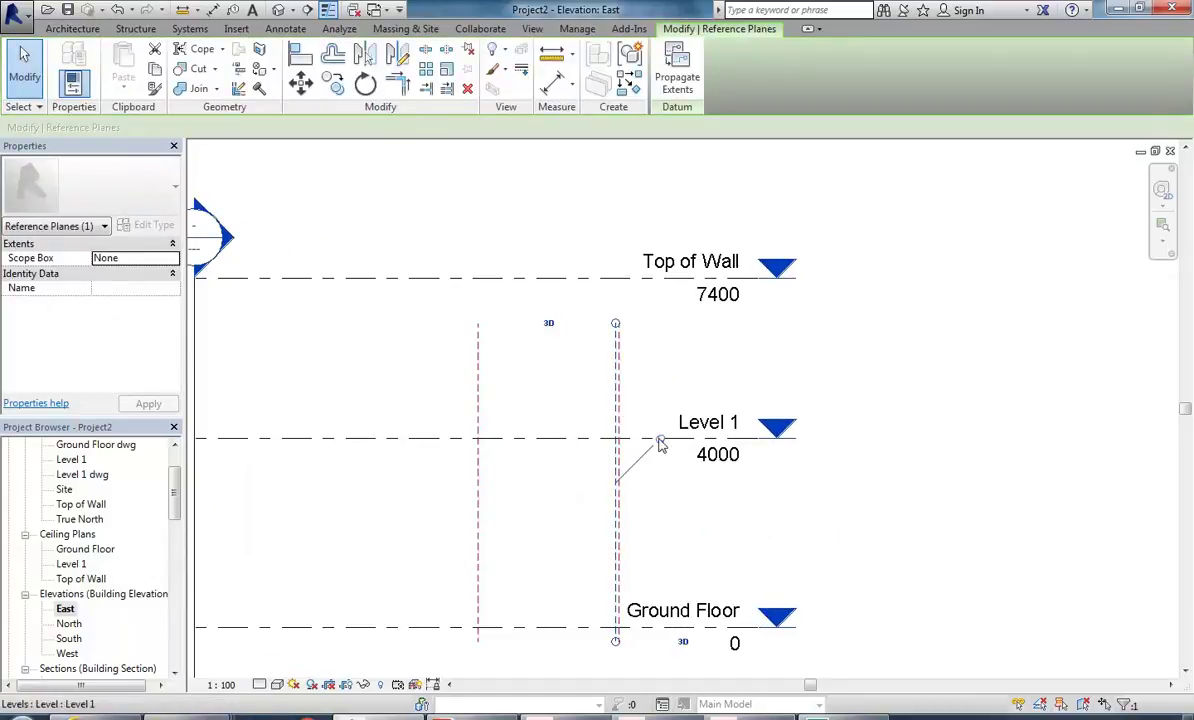
{"action": "left_click_drag", "start_coordinate": [616, 323], "coordinate": [616, 234]}
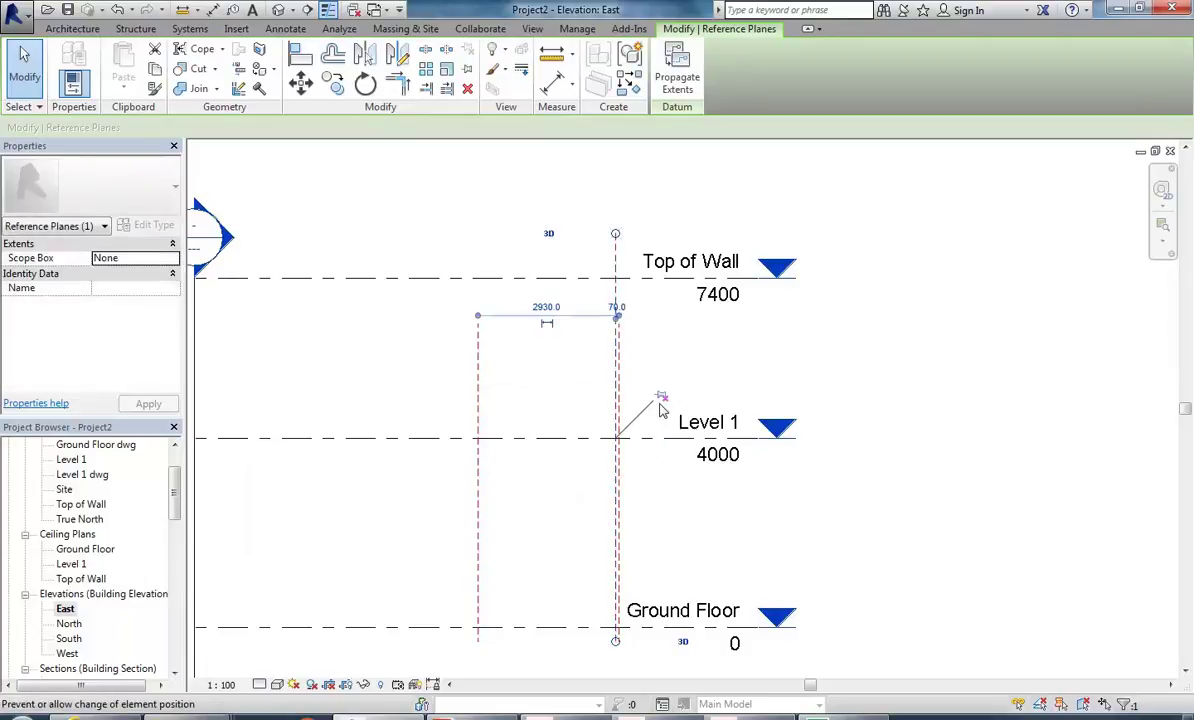
Step: Extend the pair's outer reference plane and the neighbouring plane between the pair and the section line above the Top of Wall level
{"action": "key", "text": "ctrl+z"}
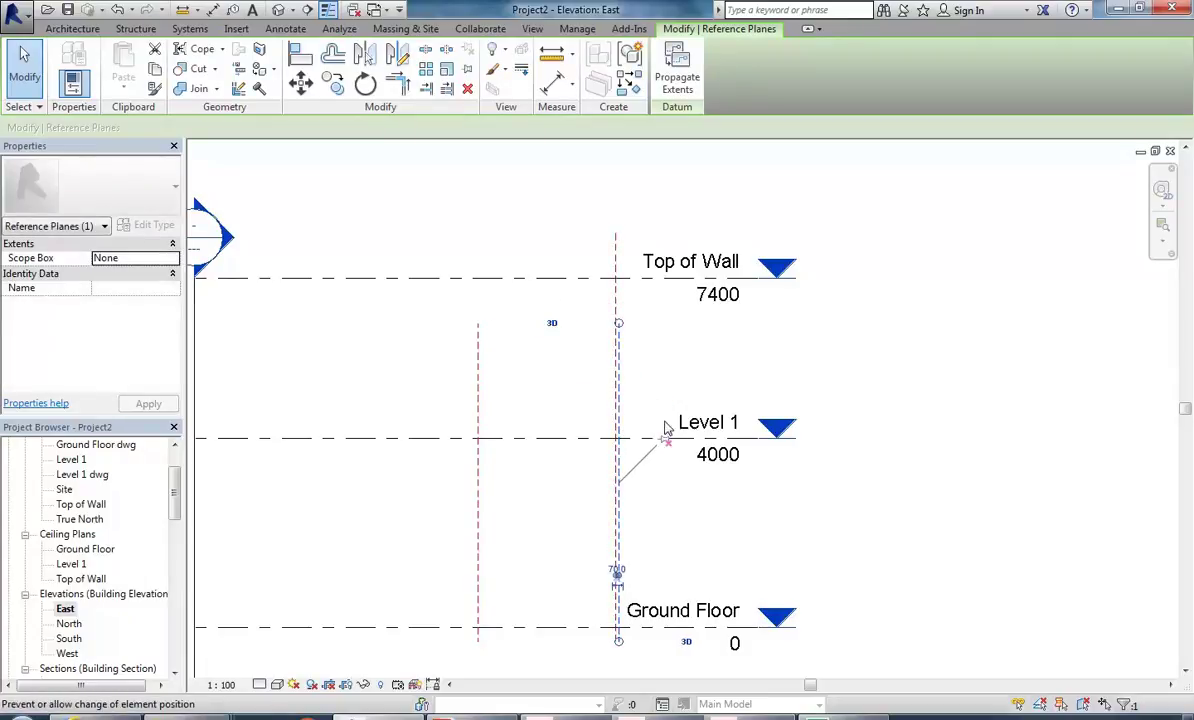
{"action": "key", "text": "ctrl+y"}
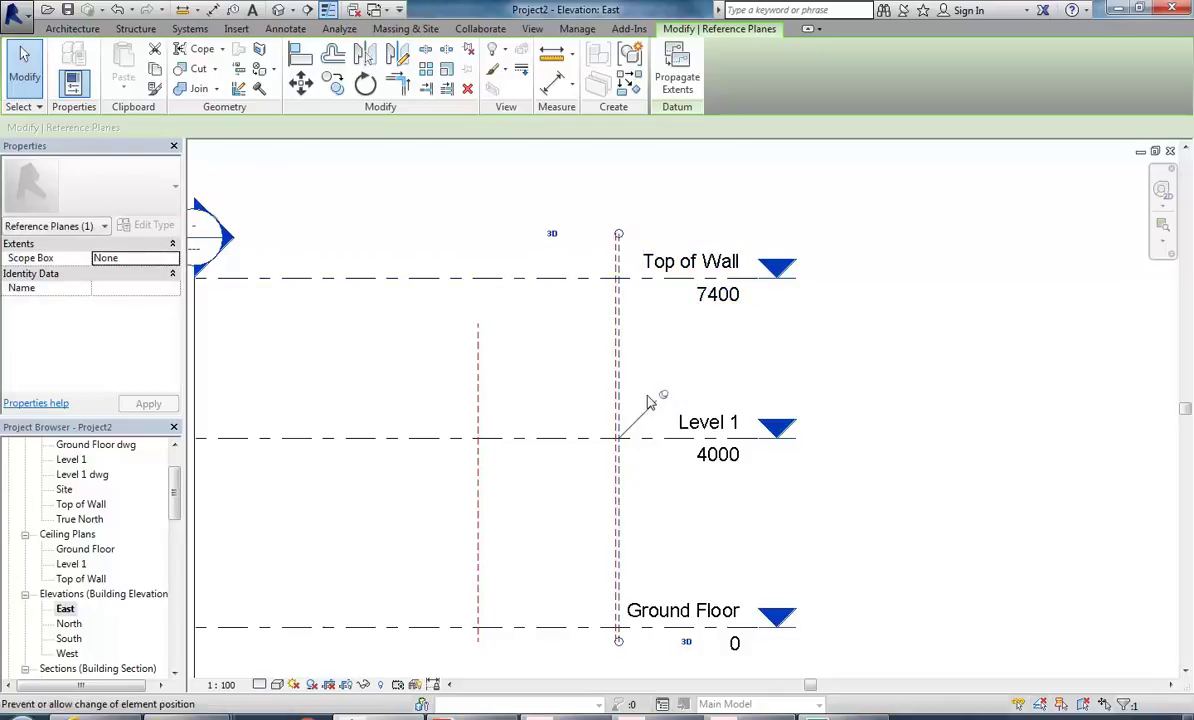
{"action": "left_click", "coordinate": [478, 394]}
{"action": "key", "text": "ctrl+y"}
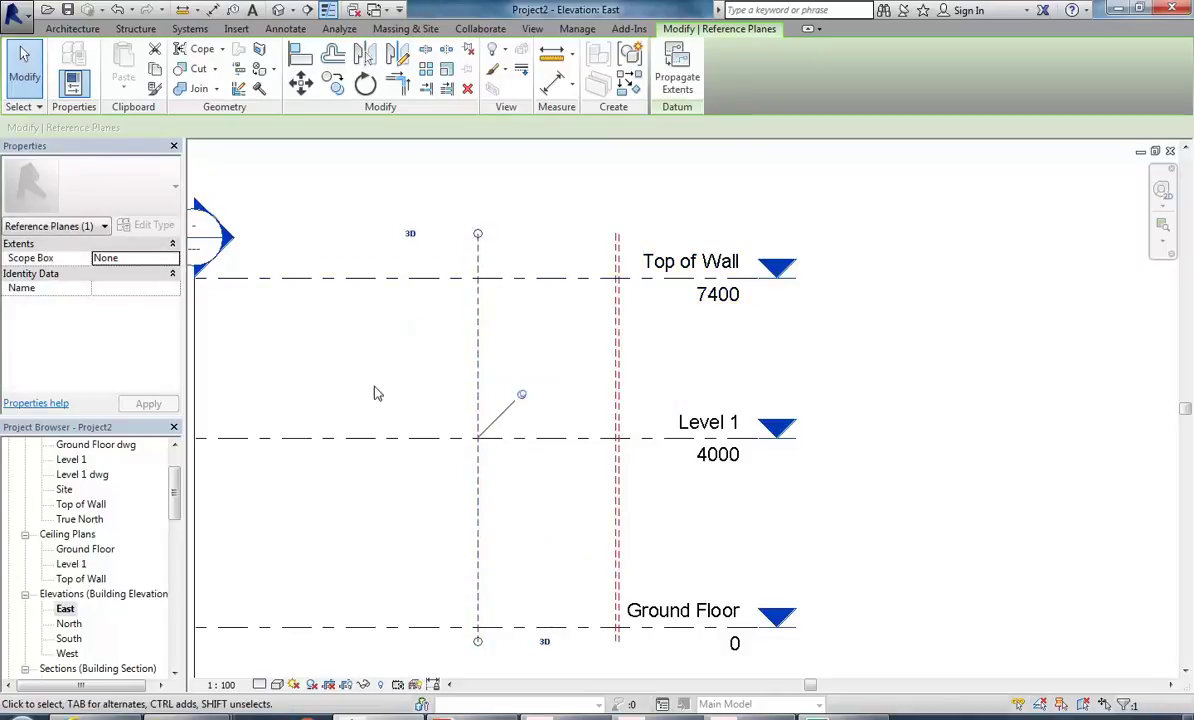
Step: Extend the remaining short reference plane on the far side of the section line above the Top of Wall level
{"action": "scroll", "coordinate": [547, 410], "scroll_direction": "down", "scroll_amount": 2}
{"action": "middle_click_drag", "start_coordinate": [656, 397], "coordinate": [506, 389]}
{"action": "left_click", "coordinate": [503, 389]}
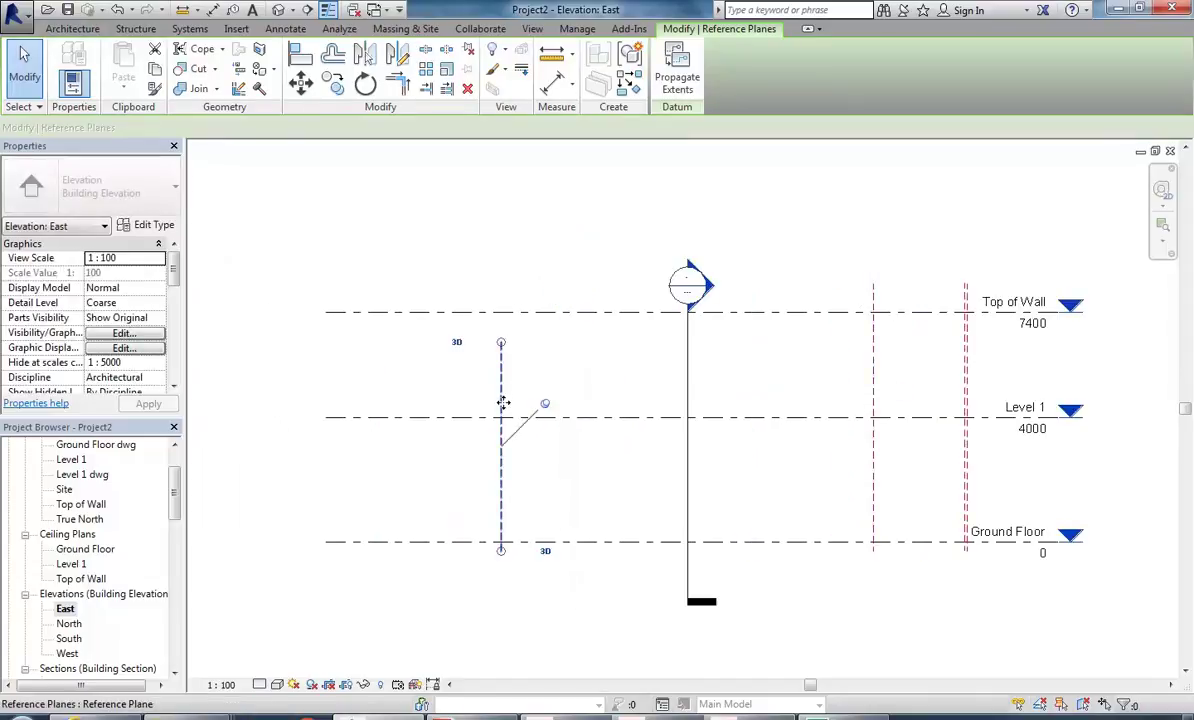
{"action": "left_click_drag", "start_coordinate": [501, 342], "coordinate": [511, 285]}
{"action": "left_click", "coordinate": [269, 482]}
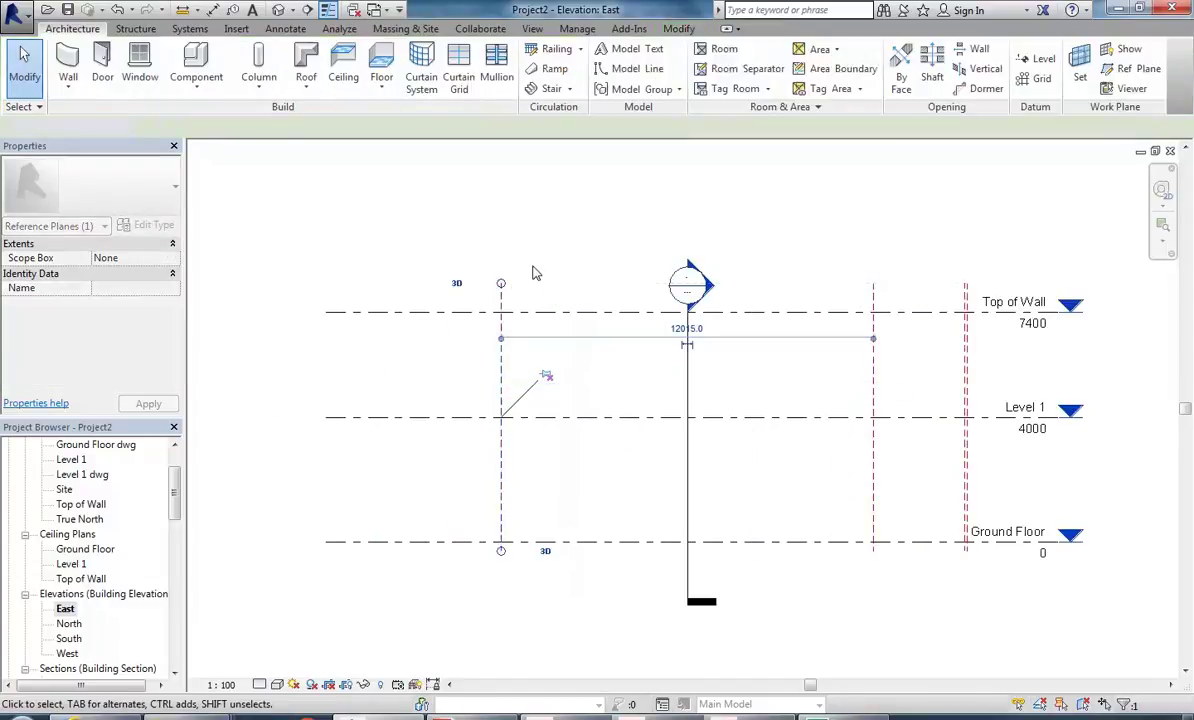
{"action": "left_click", "coordinate": [505, 359]}
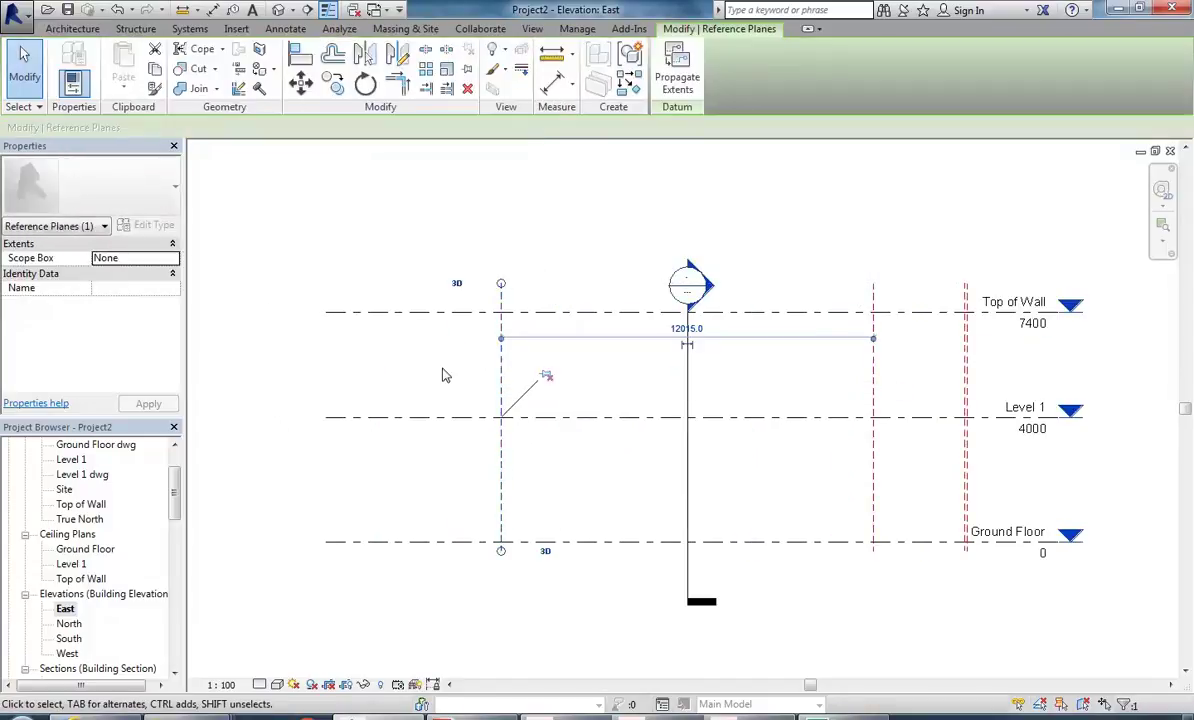
{"action": "left_click", "coordinate": [213, 453]}
Step: Open the Top of Wall floor plan and draw a vertical grid line across the building just west of the easternmost reference plane
{"action": "double_click", "coordinate": [66, 503]}
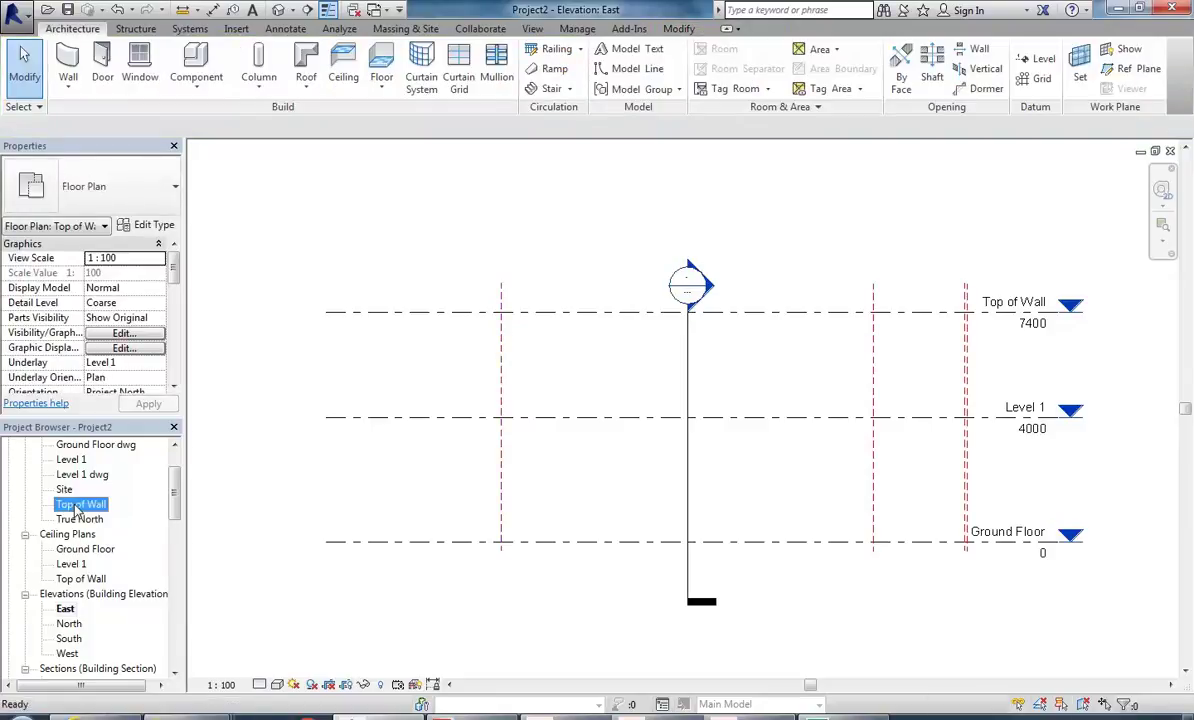
{"action": "scroll", "coordinate": [535, 390], "scroll_direction": "up", "scroll_amount": 2}
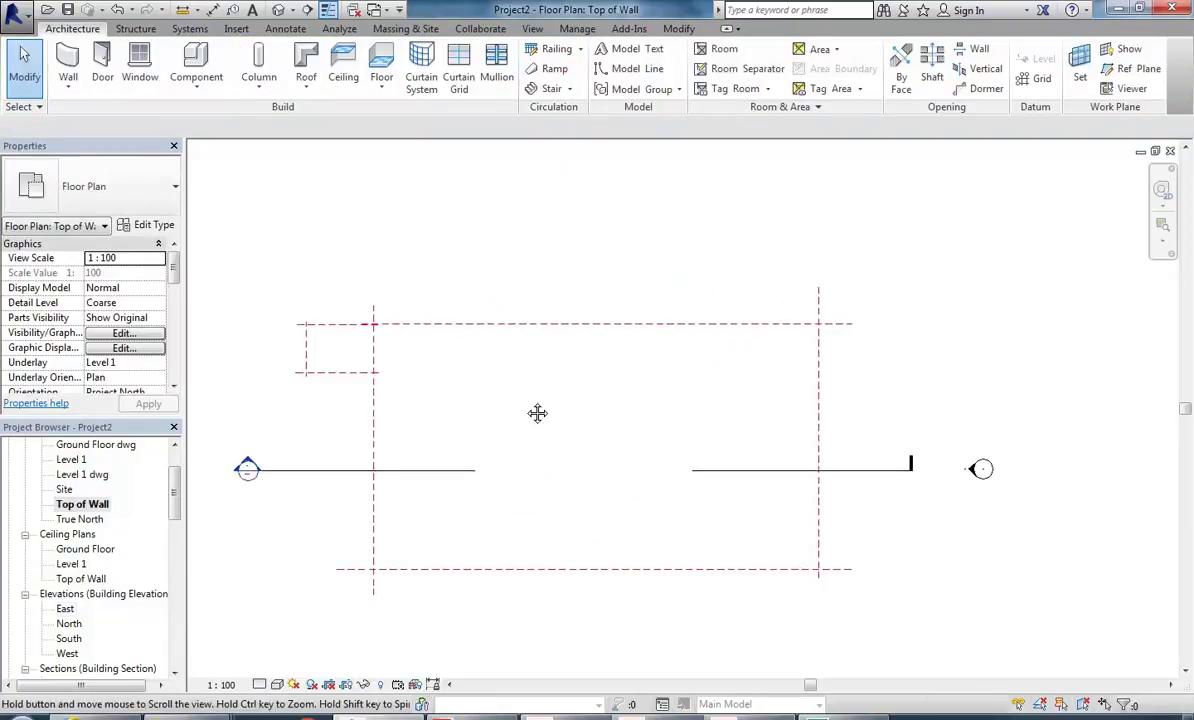
{"action": "mouse_move", "coordinate": [541, 438]}
{"action": "middle_mouse_down"}
{"action": "mouse_move", "coordinate": [520, 432]}
{"action": "mouse_move", "coordinate": [549, 432]}
{"action": "mouse_move", "coordinate": [543, 413]}
{"action": "middle_mouse_up"}
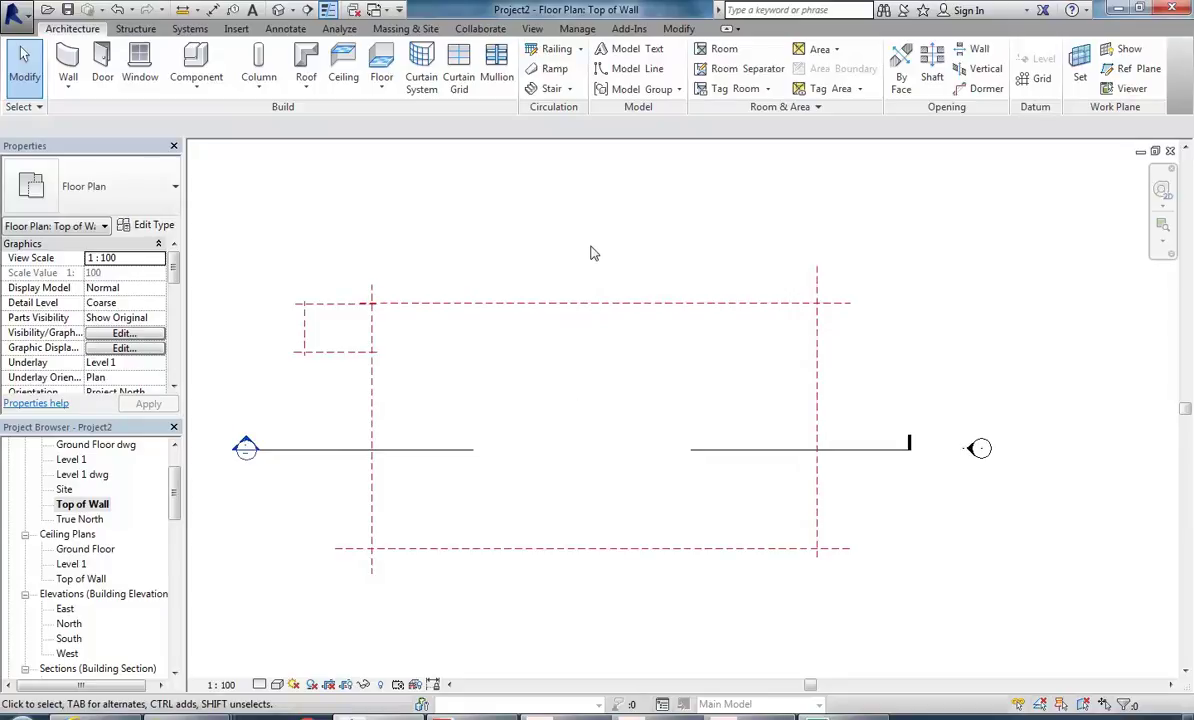
{"action": "middle_click_drag", "start_coordinate": [592, 256], "coordinate": [559, 267]}
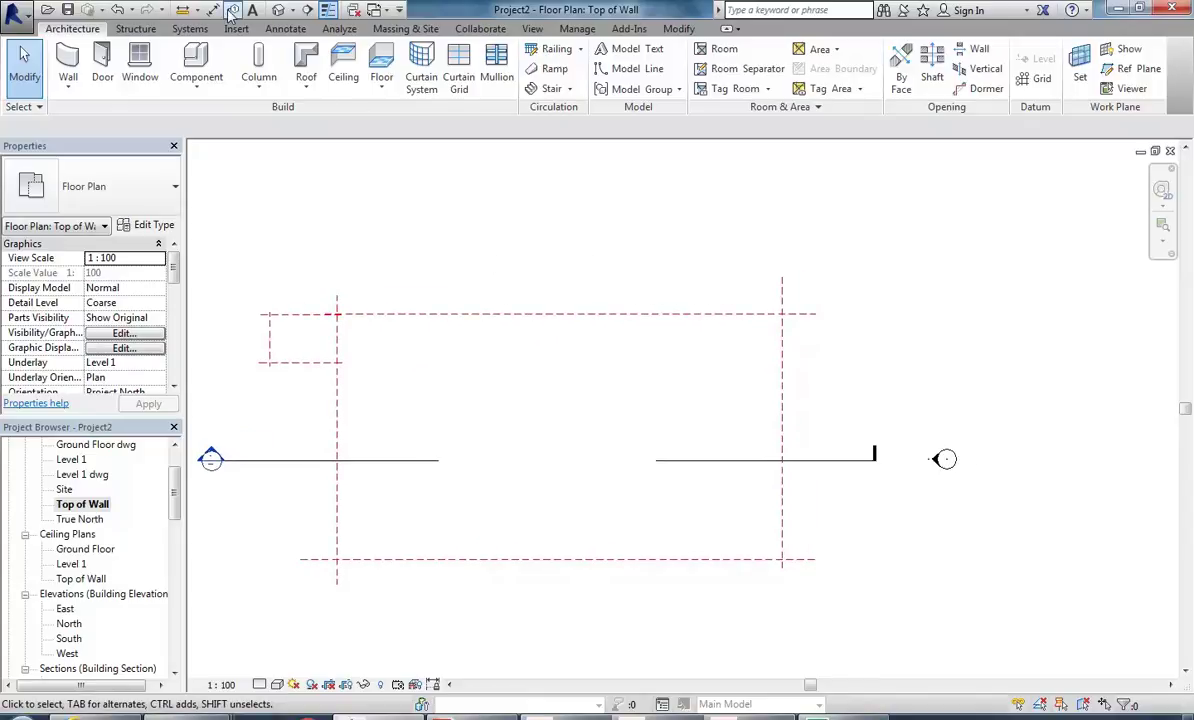
{"action": "left_click", "coordinate": [1038, 84]}
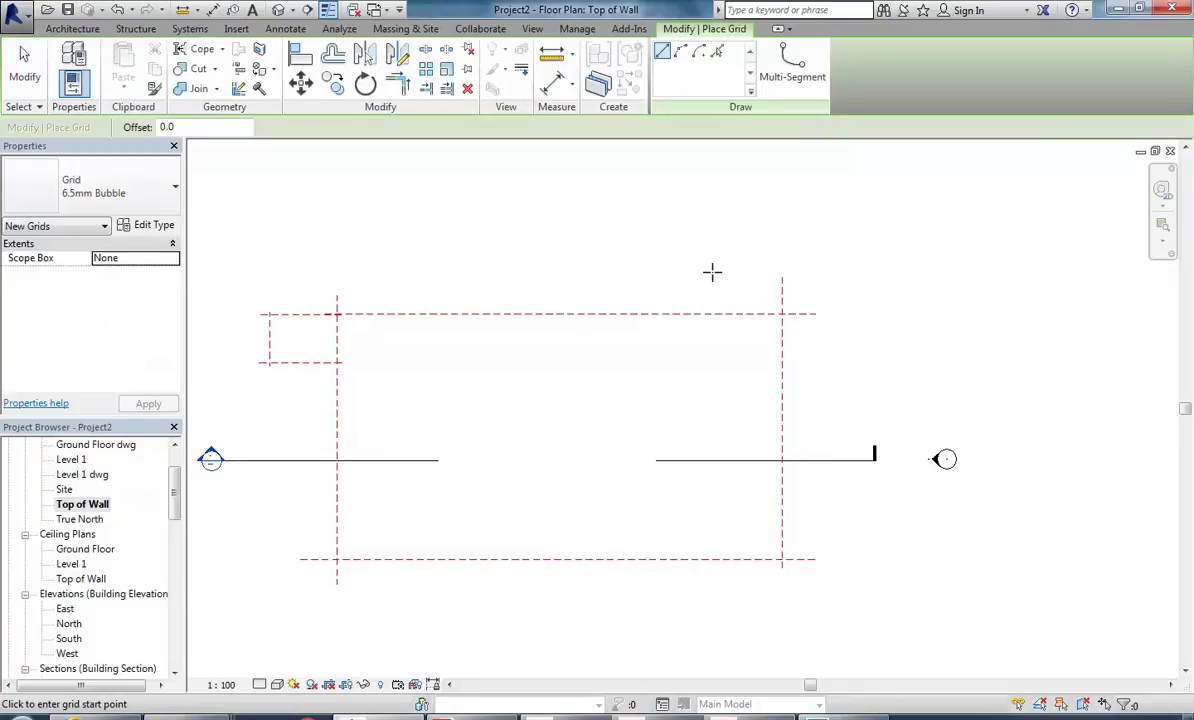
{"action": "left_click", "coordinate": [730, 576]}
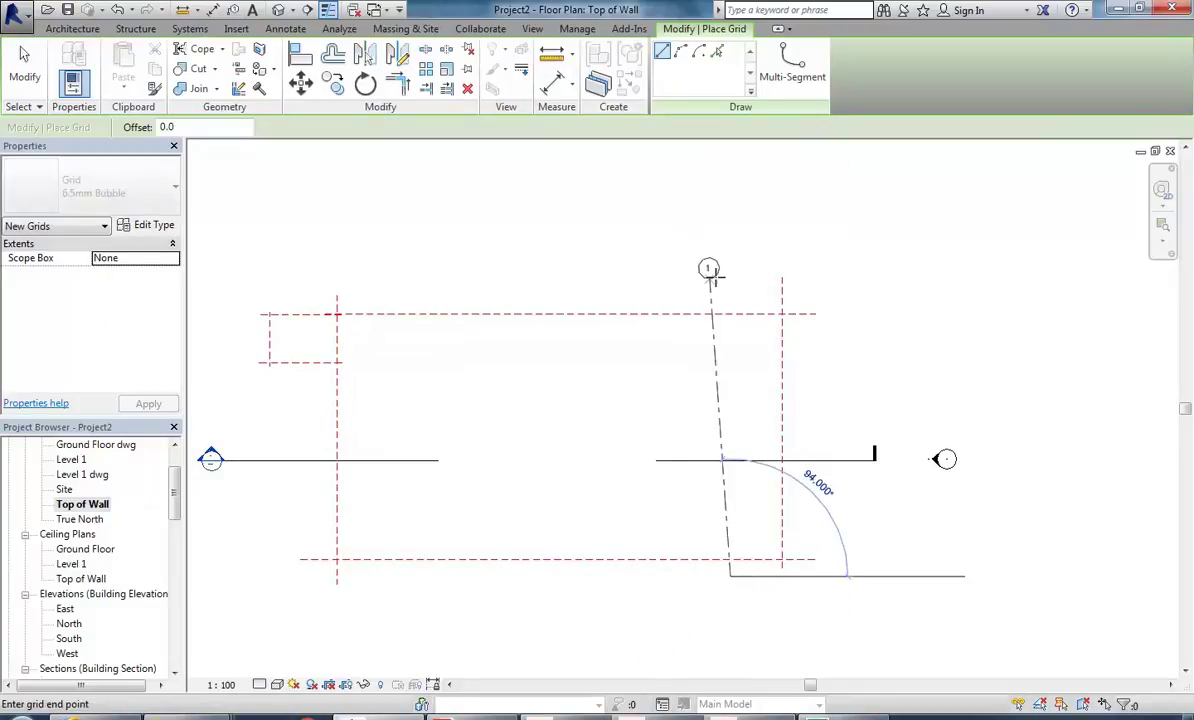
{"action": "right_click", "coordinate": [705, 258]}
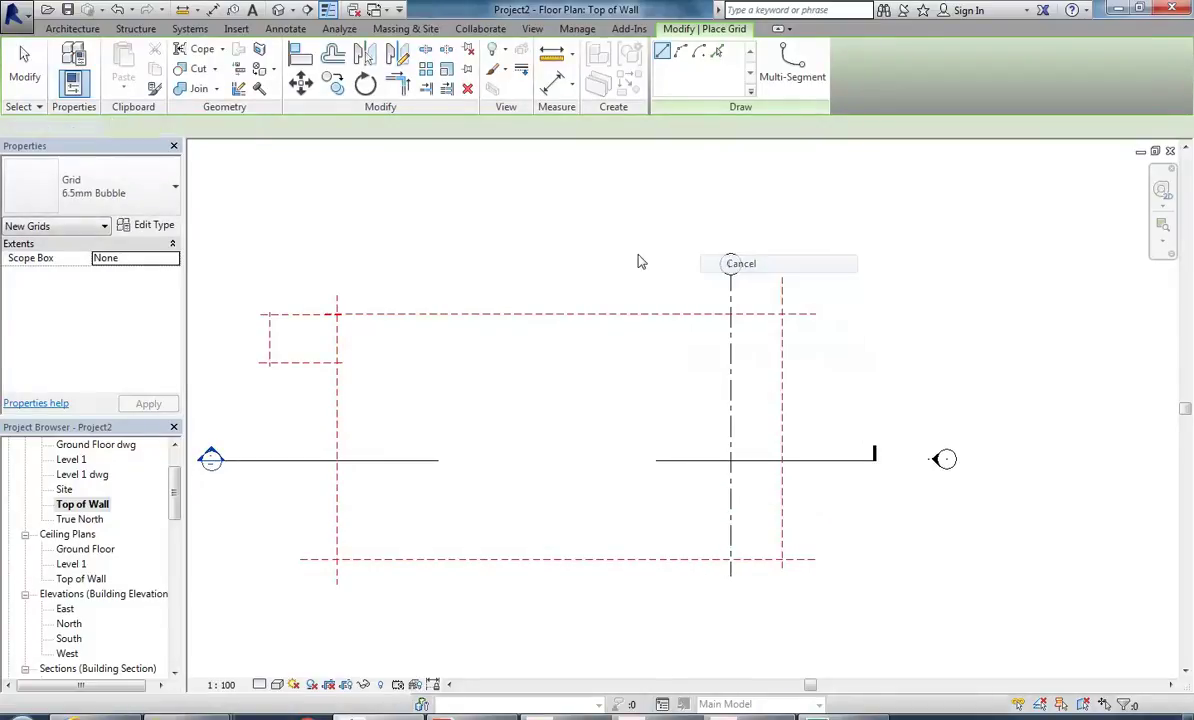
{"action": "left_click", "coordinate": [705, 258]}
{"action": "scroll", "coordinate": [602, 283], "scroll_direction": "down", "scroll_amount": 2}
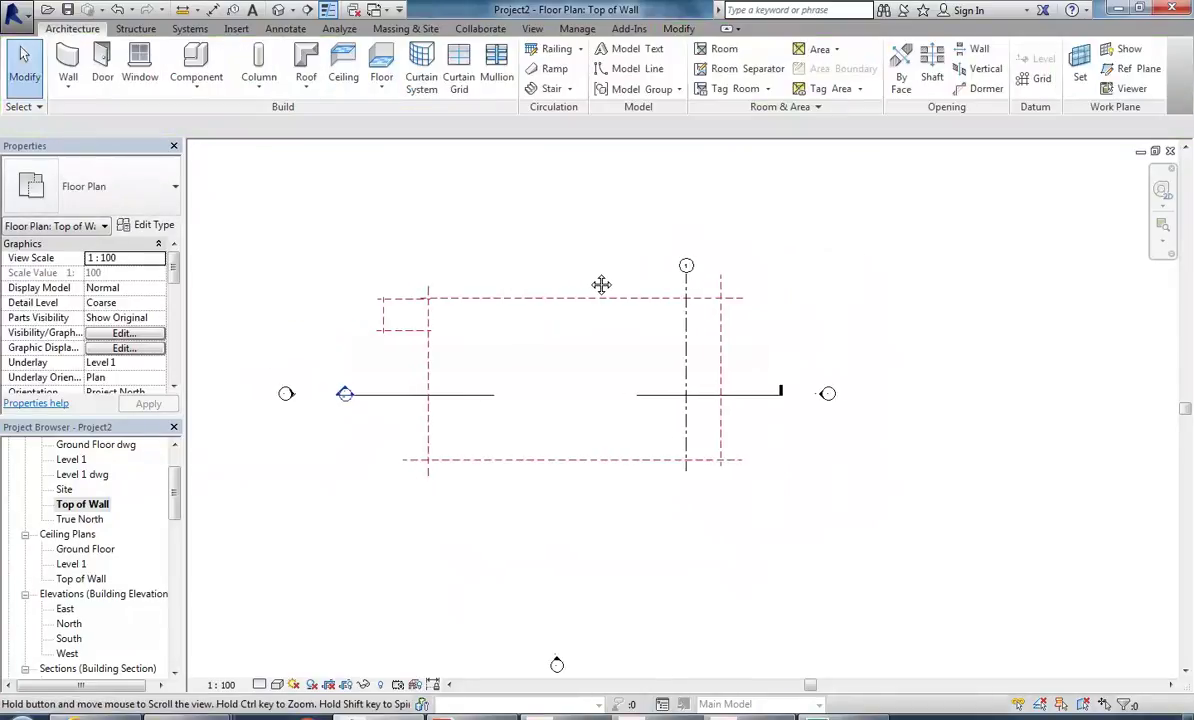
{"action": "scroll", "coordinate": [155, 461], "scroll_direction": "up", "scroll_amount": 2}
Step: Examine the new grid line in the Ground Floor plan and in Section 1, and return to the Ground Floor plan
{"action": "double_click", "coordinate": [86, 489]}
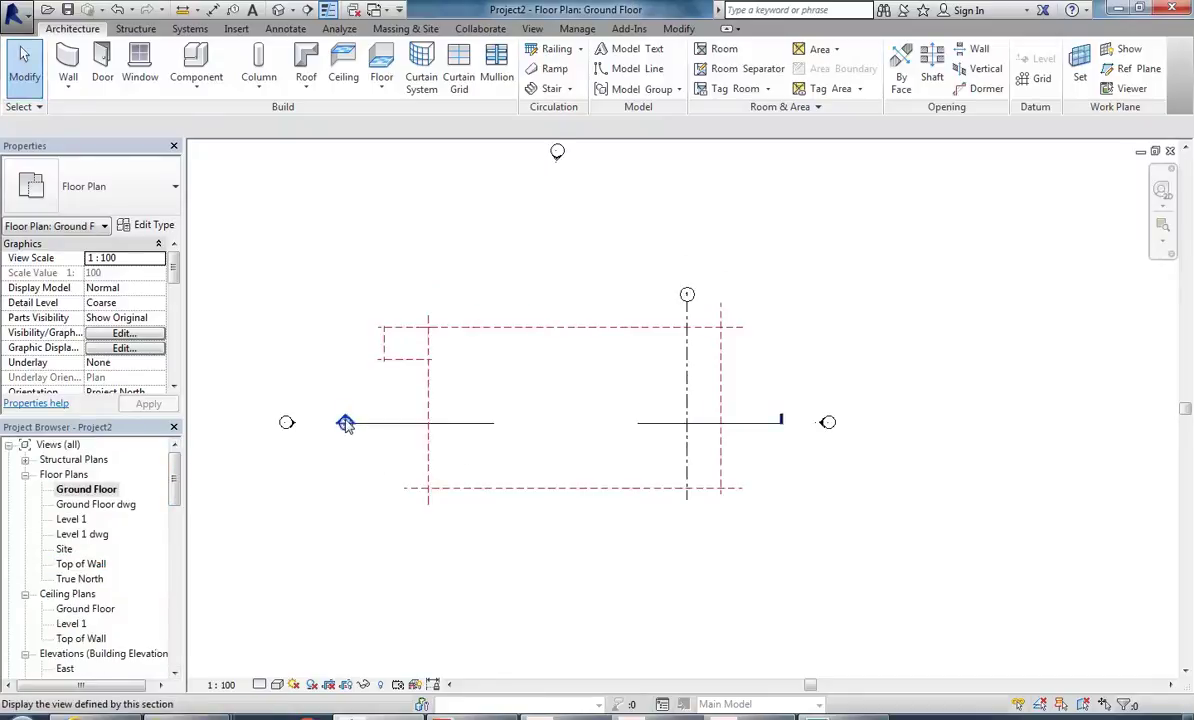
{"action": "double_click", "coordinate": [345, 422]}
{"action": "scroll", "coordinate": [682, 435], "scroll_direction": "up", "scroll_amount": 3}
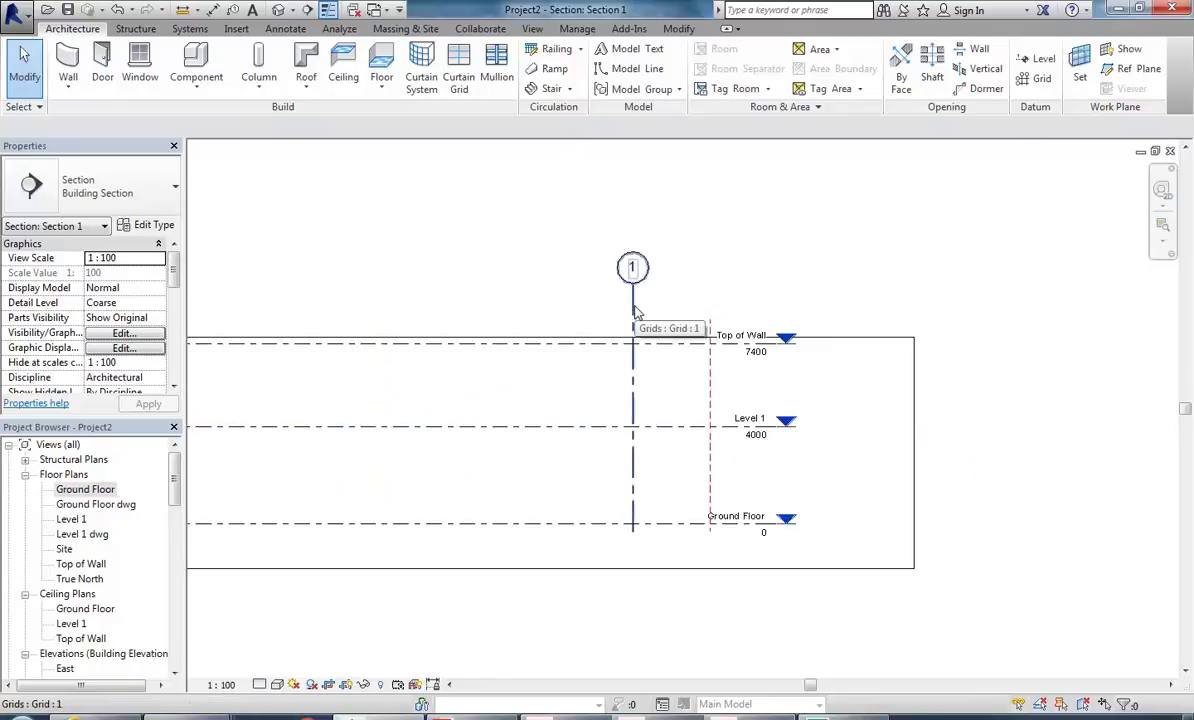
{"action": "scroll", "coordinate": [683, 353], "scroll_direction": "down", "scroll_amount": 2}
{"action": "middle_click_drag", "start_coordinate": [560, 299], "coordinate": [725, 328]}
{"action": "scroll", "coordinate": [725, 328], "scroll_direction": "down", "scroll_amount": 1}
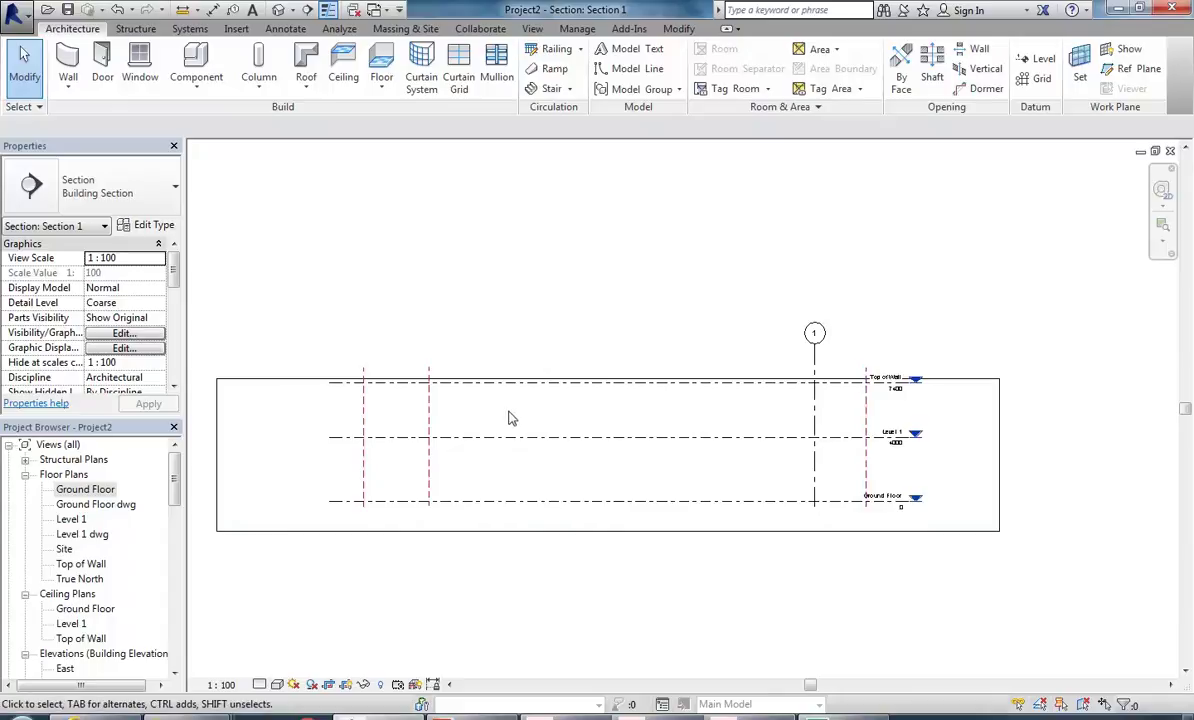
{"action": "middle_click_drag", "start_coordinate": [345, 408], "coordinate": [433, 272]}
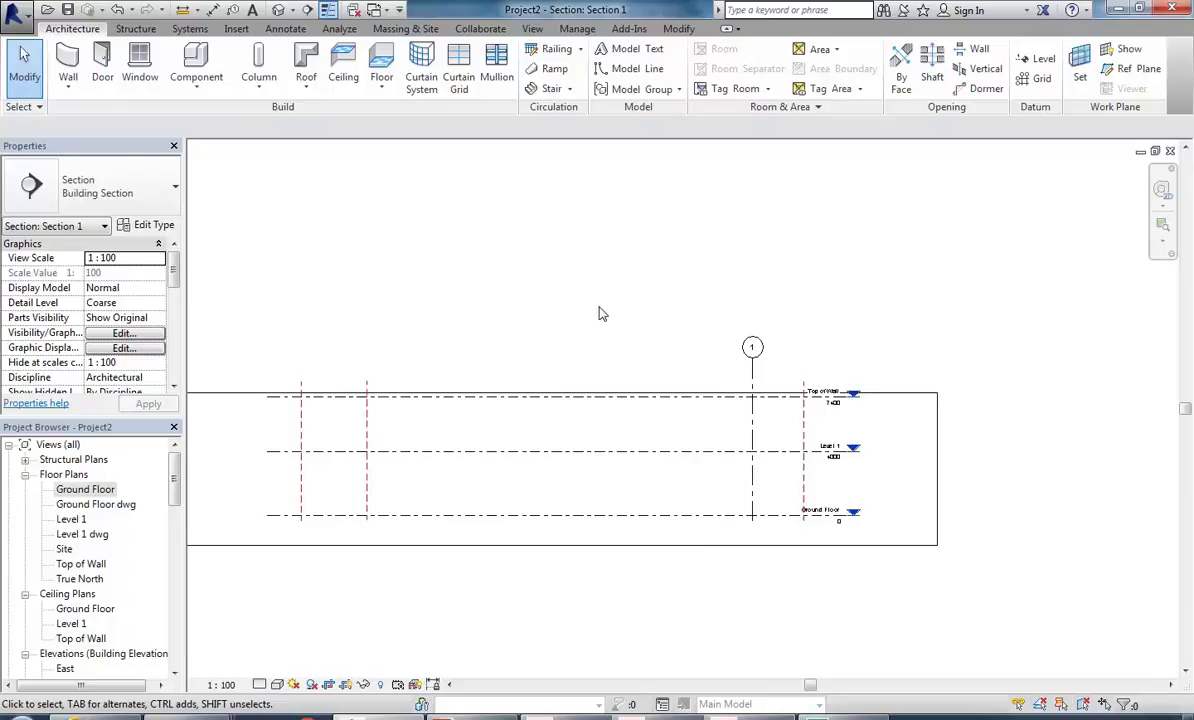
{"action": "double_click", "coordinate": [100, 490]}
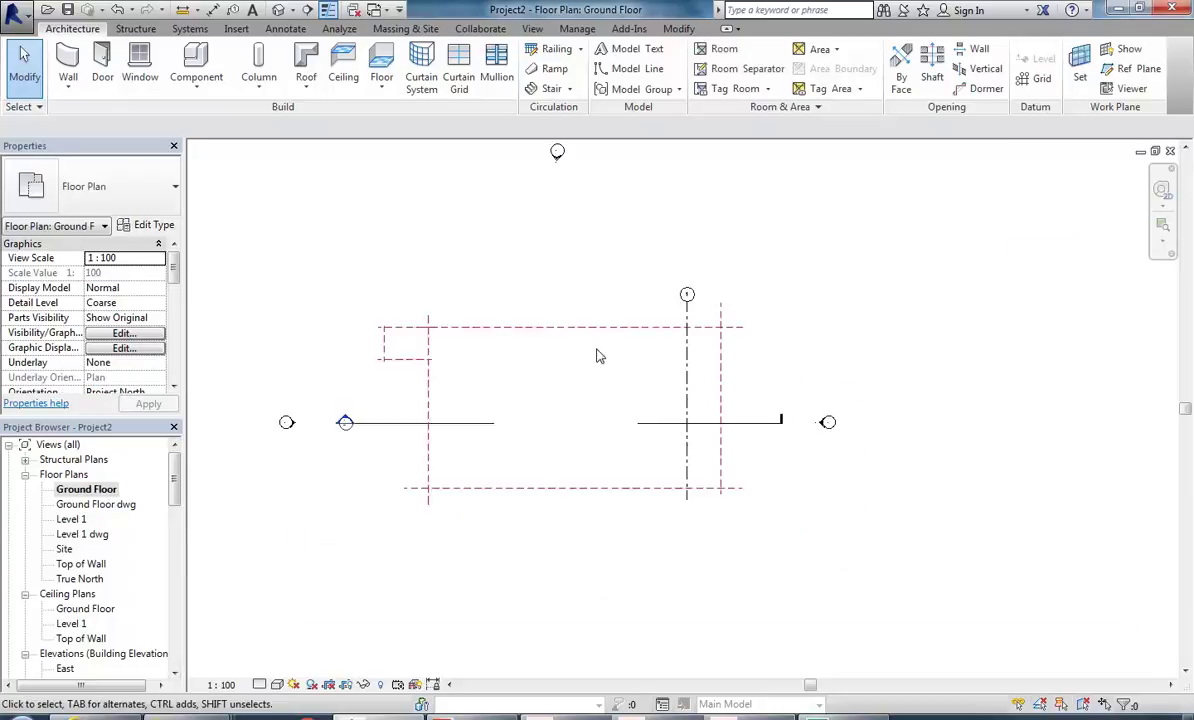
{"action": "middle_click_drag", "start_coordinate": [583, 367], "coordinate": [477, 448]}
{"action": "scroll", "coordinate": [470, 437], "scroll_direction": "up", "scroll_amount": 1}
{"action": "scroll", "coordinate": [470, 437], "scroll_direction": "up", "scroll_amount": 1}
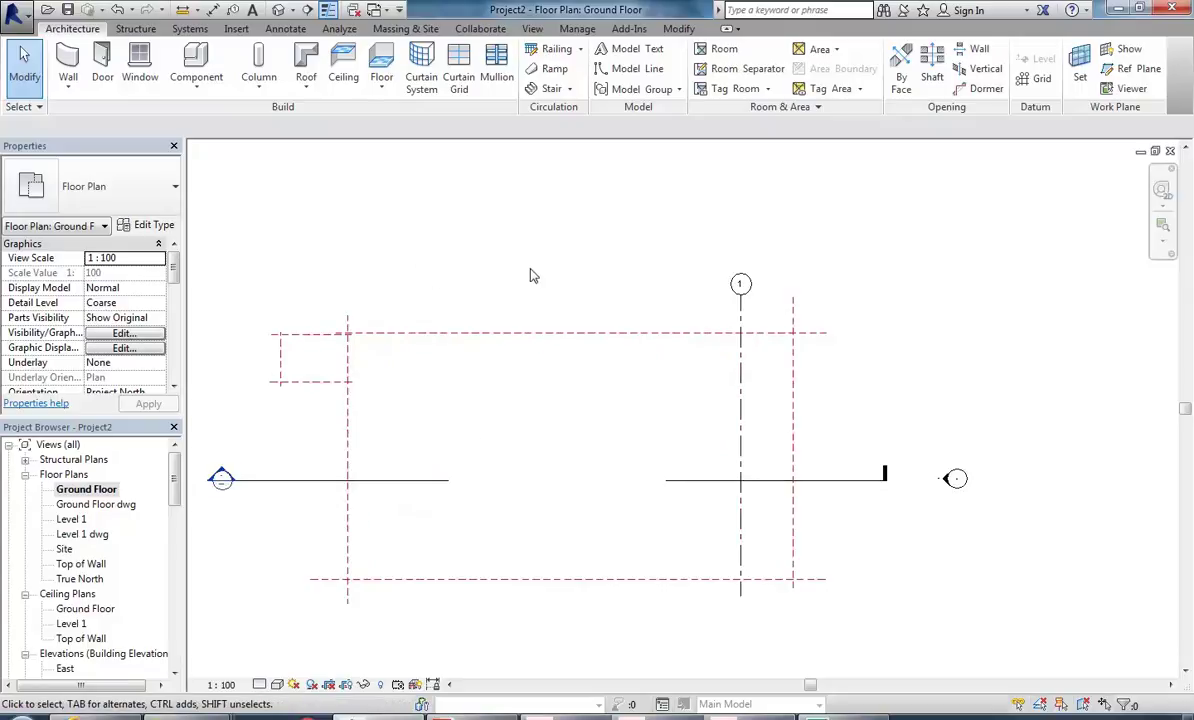
Step: Open the Ground Floor dwg floor plan and start the Wall command with the Generic 200mm Wall type
{"action": "double_click", "coordinate": [96, 504]}
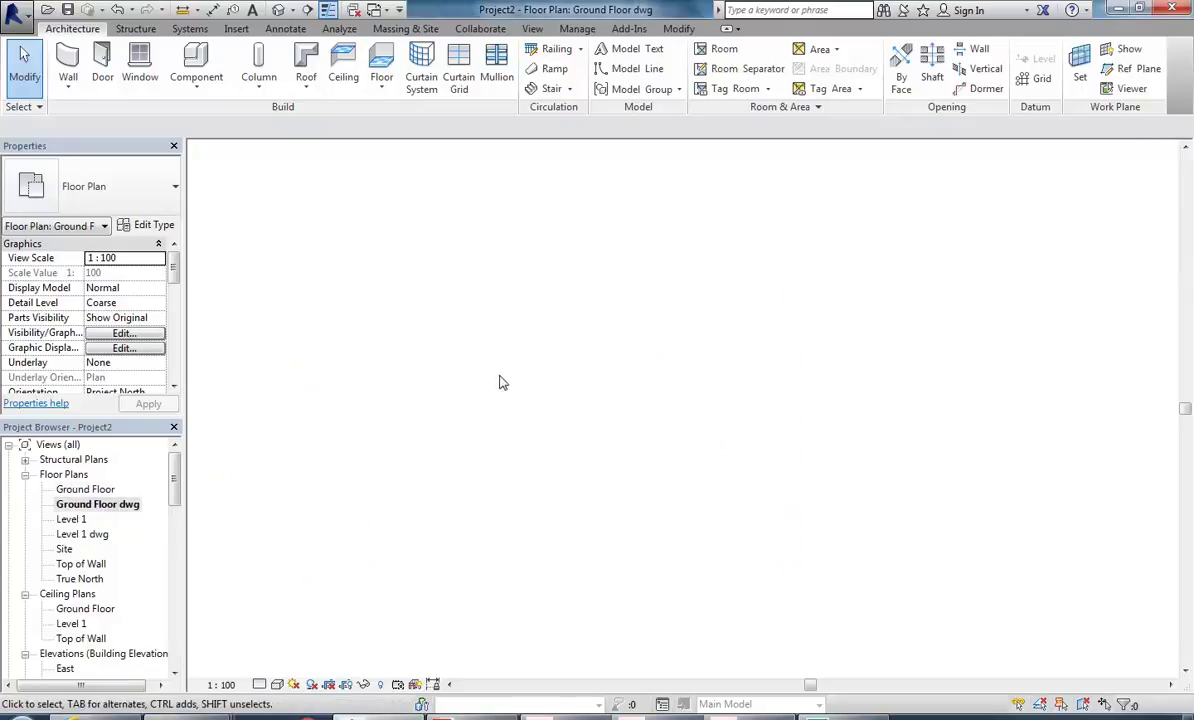
{"action": "scroll", "coordinate": [660, 342], "scroll_direction": "down", "scroll_amount": 4}
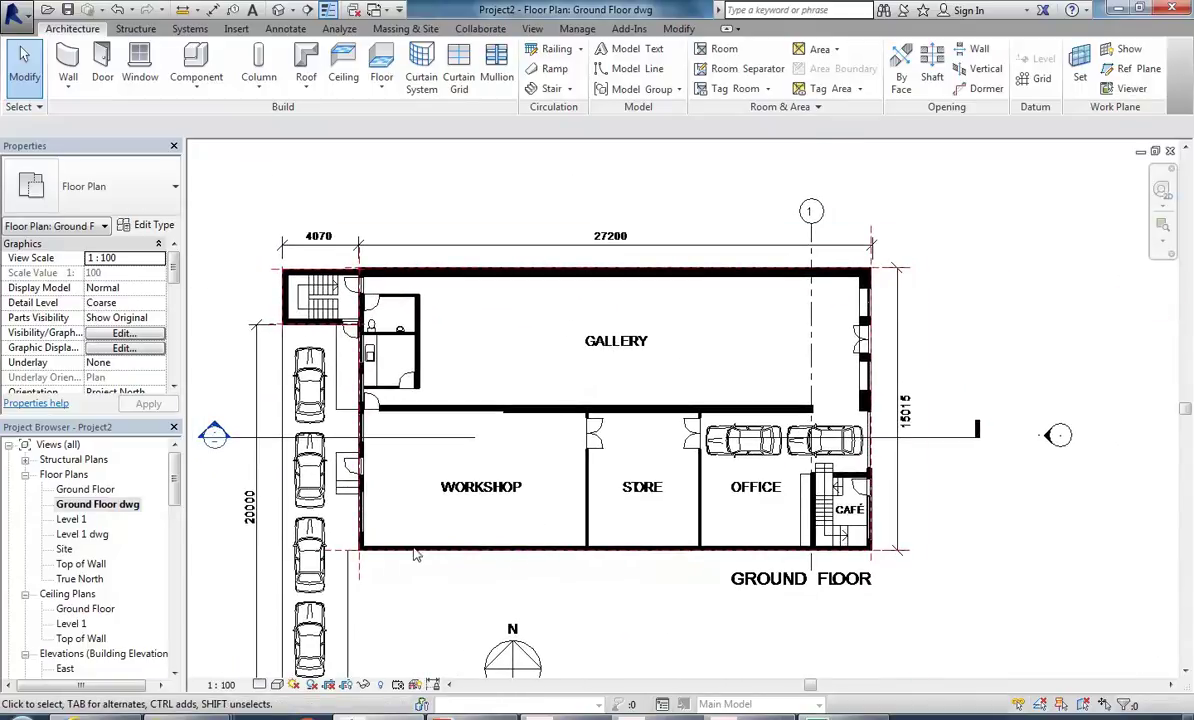
{"action": "left_click", "coordinate": [68, 63]}
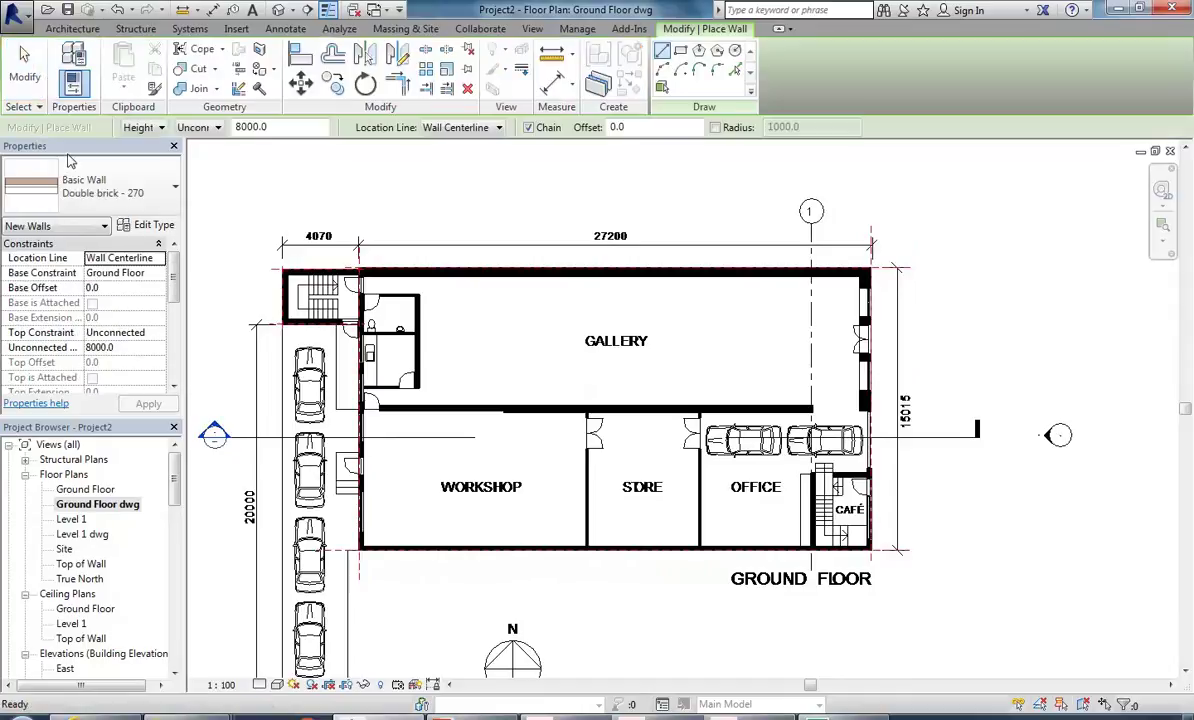
{"action": "left_click", "coordinate": [115, 178]}
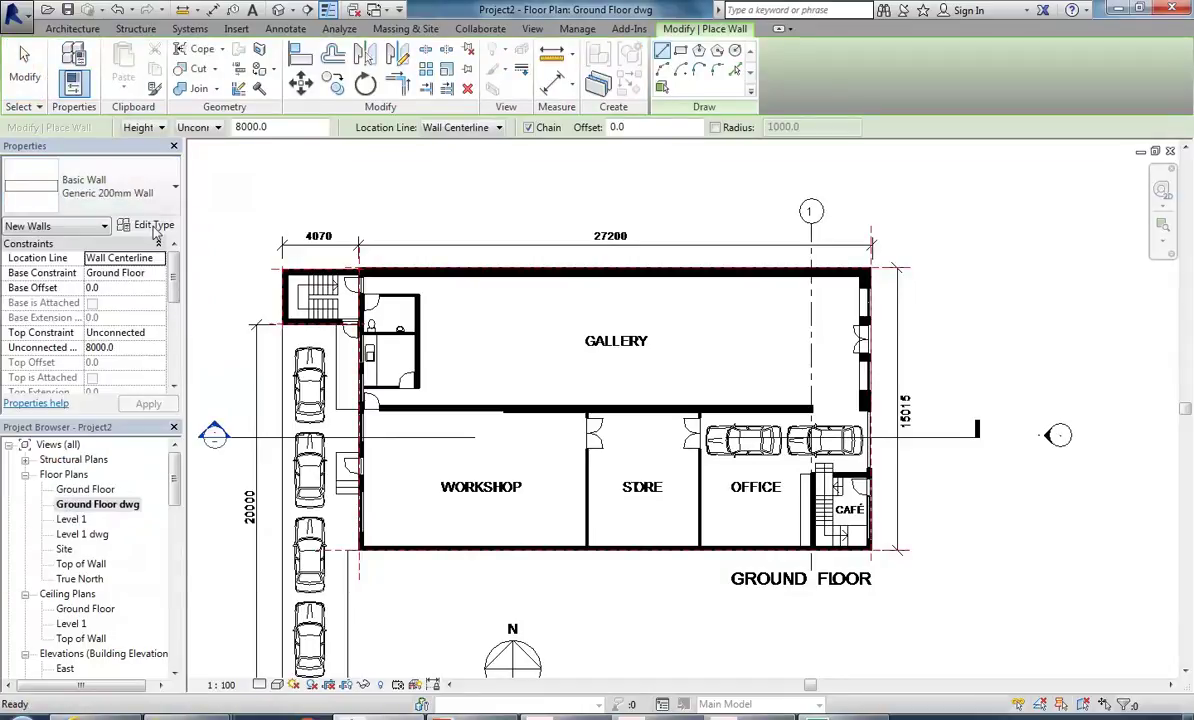
Step: Duplicate the Generic 200mm Wall type under the name Exisitng 250mm
{"action": "left_click", "coordinate": [149, 224]}
{"action": "left_click_drag", "start_coordinate": [697, 185], "coordinate": [463, 157]}
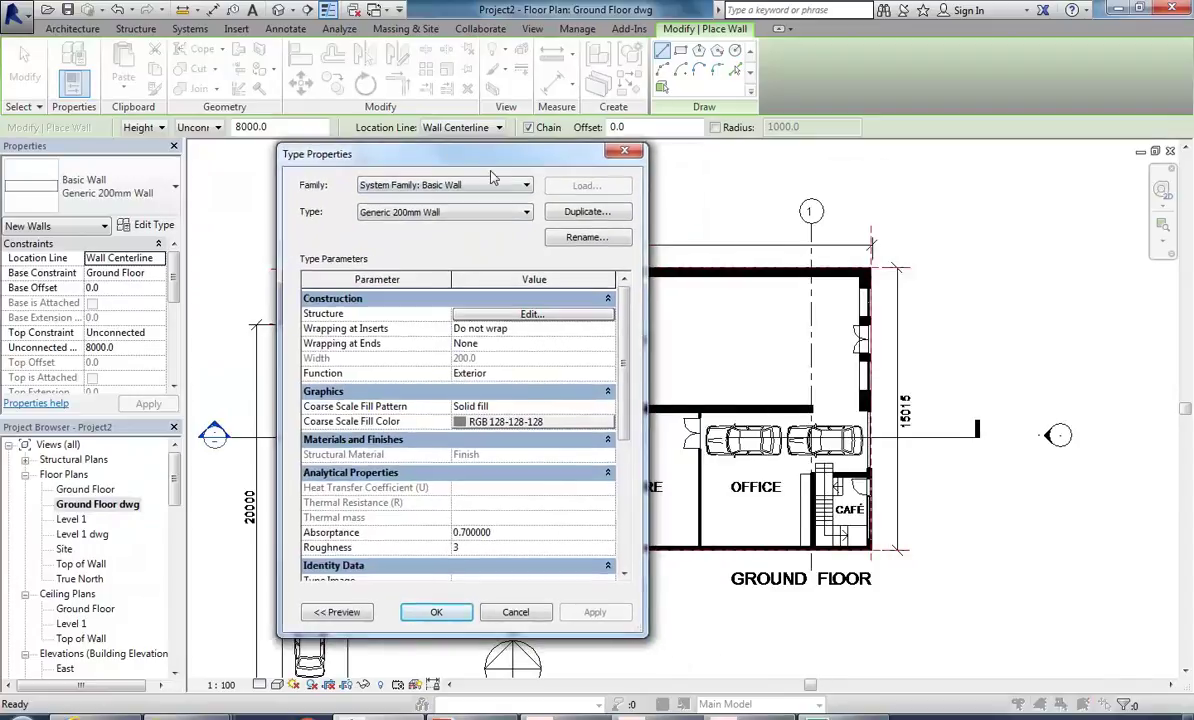
{"action": "left_click", "coordinate": [592, 212]}
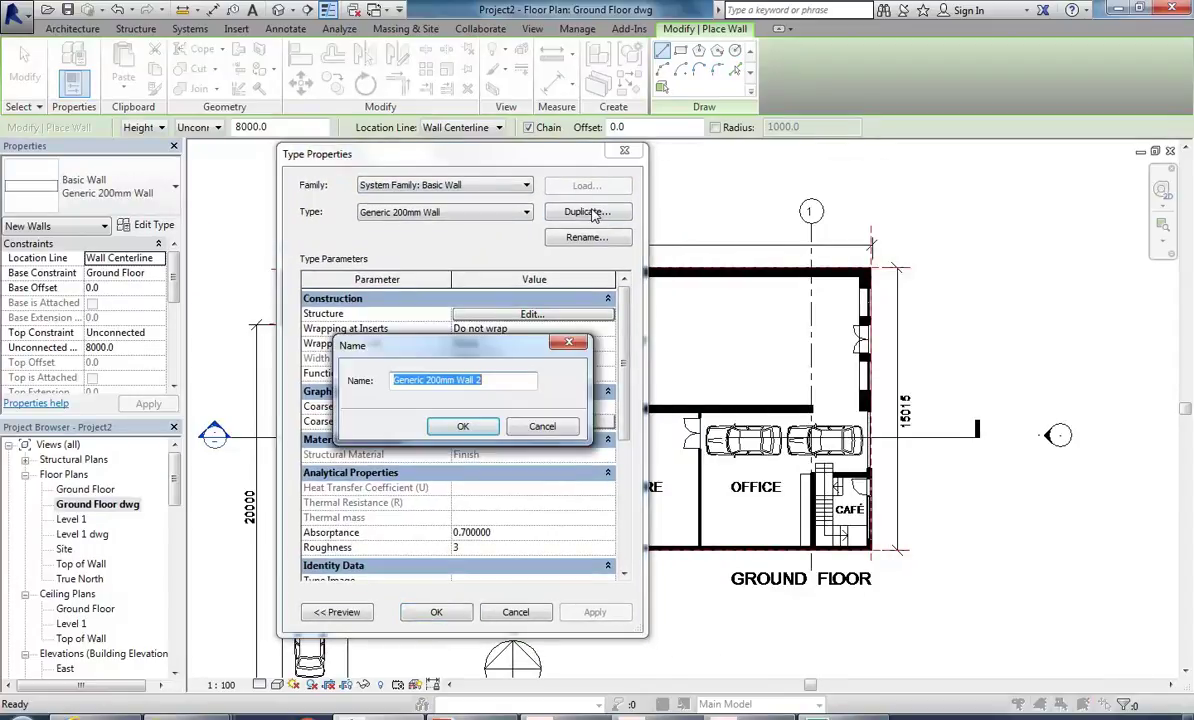
{"action": "type", "text": "Exisitng 250mm"}
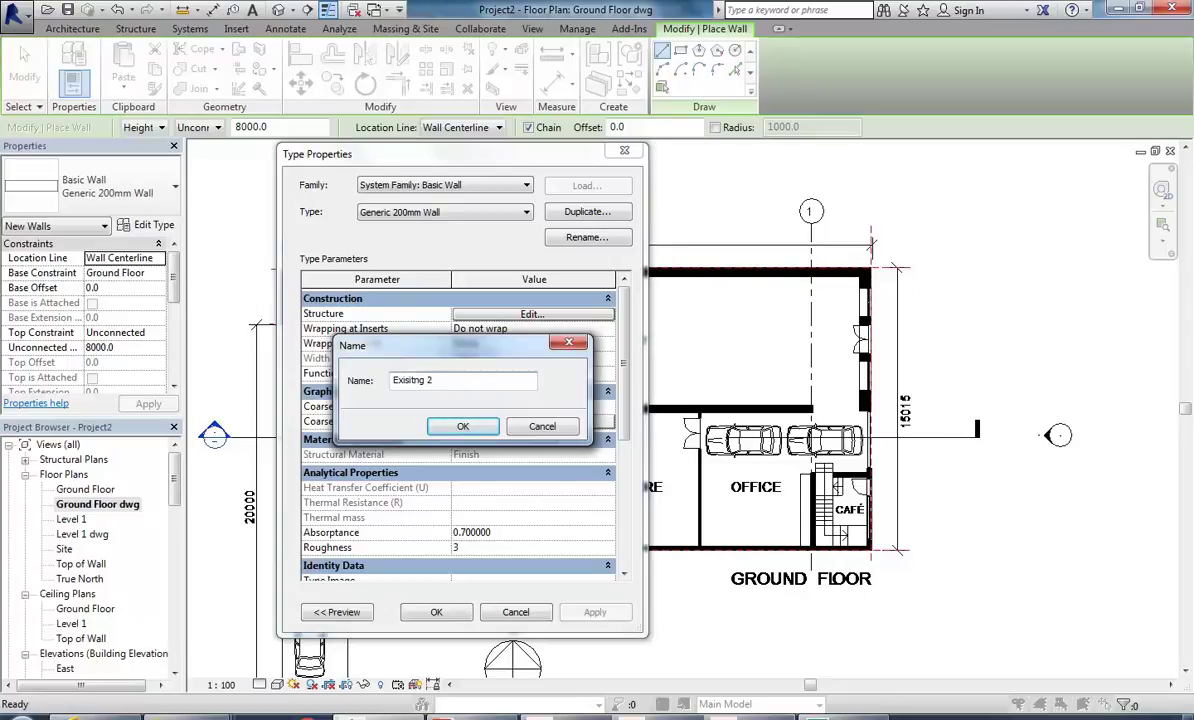
{"action": "left_click", "coordinate": [455, 425]}
Step: Set the new wall type's coarse scale fill color to black
{"action": "left_click", "coordinate": [495, 421]}
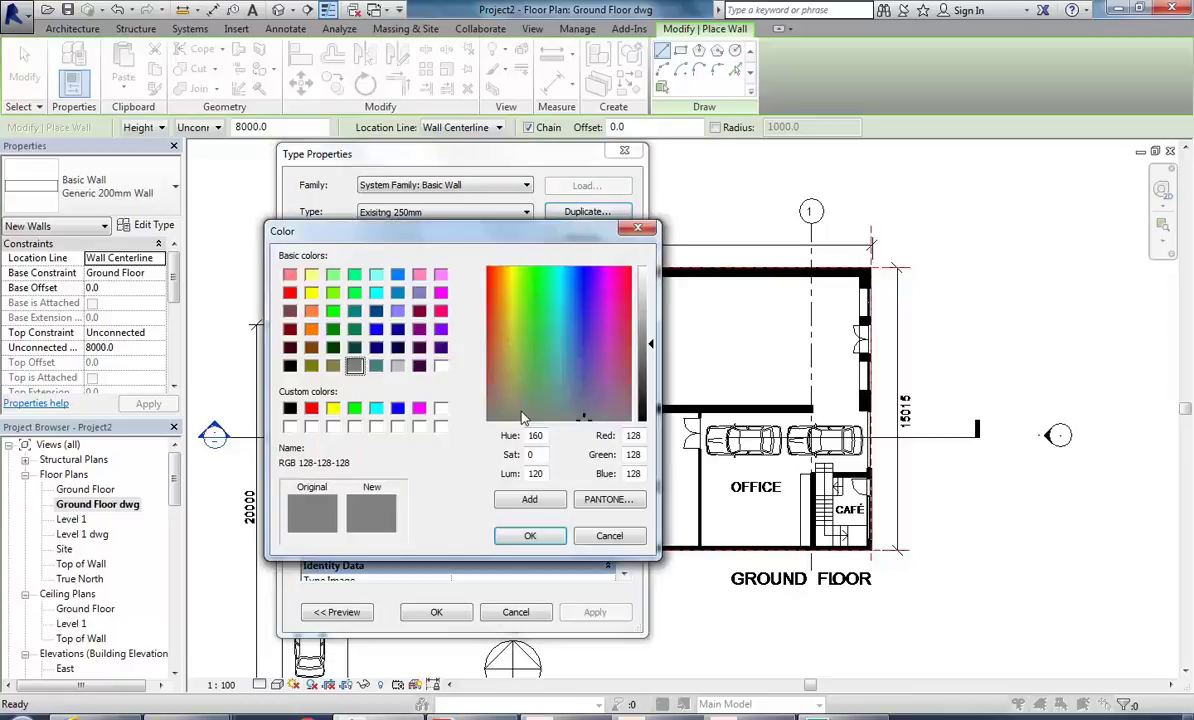
{"action": "left_click_drag", "start_coordinate": [650, 347], "coordinate": [650, 420]}
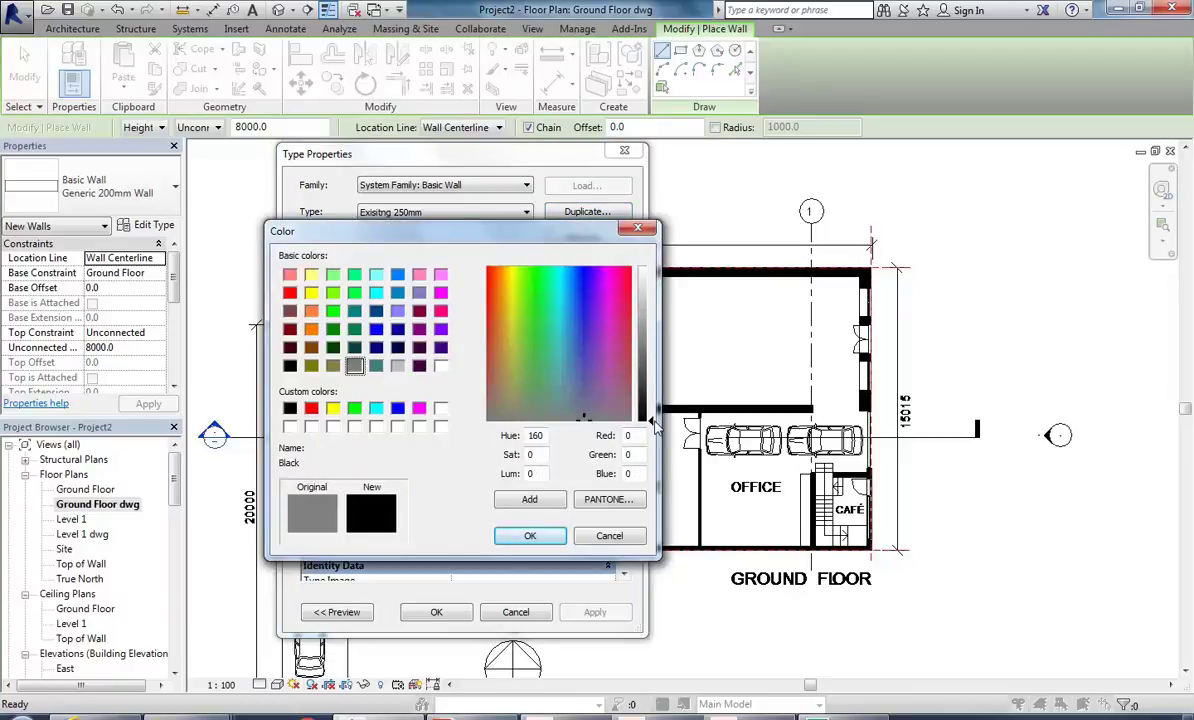
{"action": "left_click", "coordinate": [530, 538]}
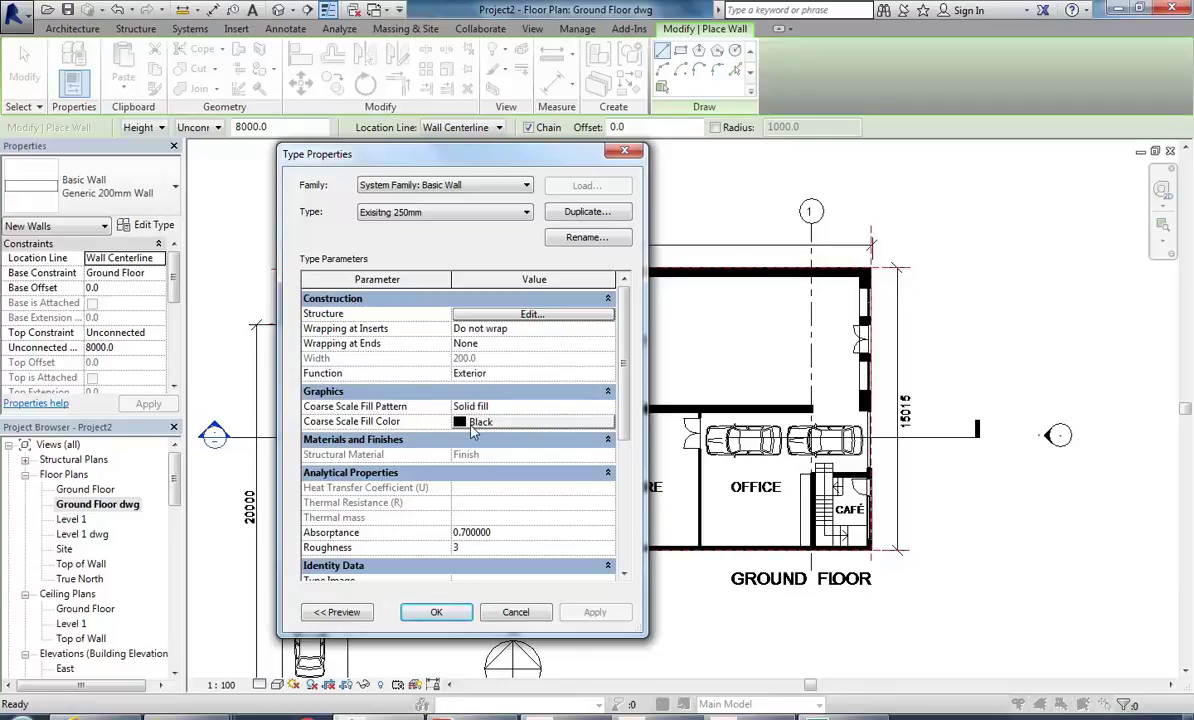
Step: Set the structure layer's thickness to 250 in the wall assembly and accept the type properties
{"action": "left_click", "coordinate": [544, 317]}
{"action": "left_click", "coordinate": [494, 325]}
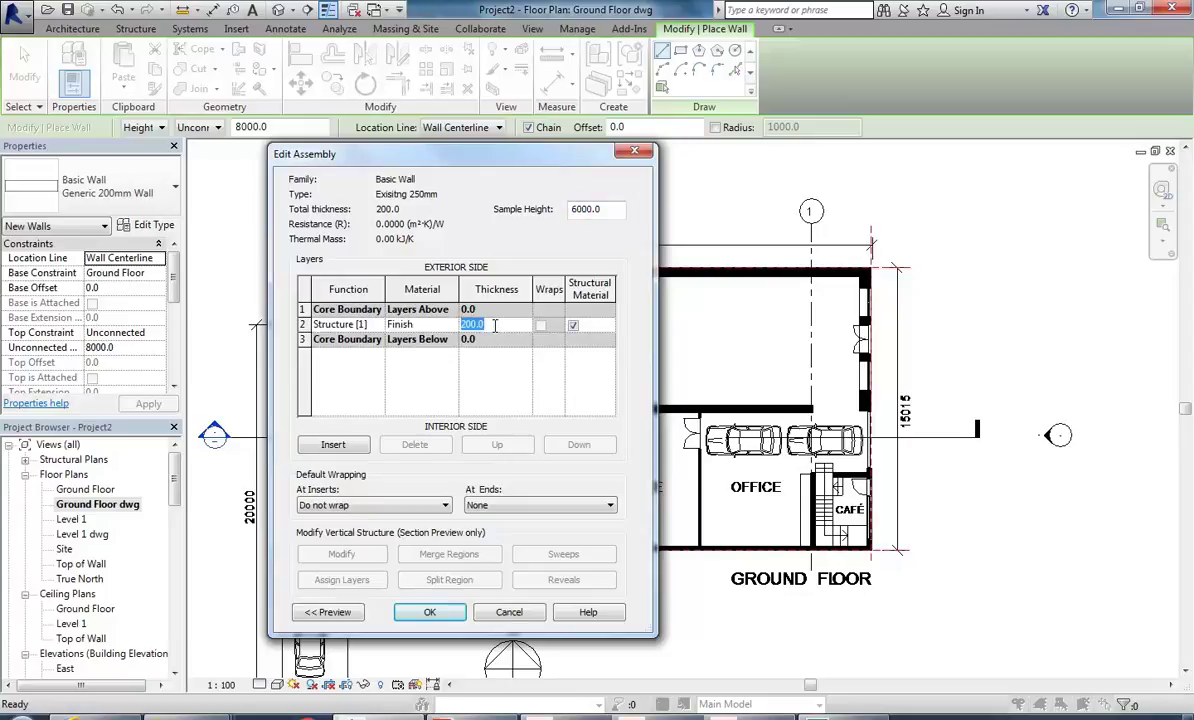
{"action": "type", "text": "250"}
{"action": "left_click", "coordinate": [416, 325]}
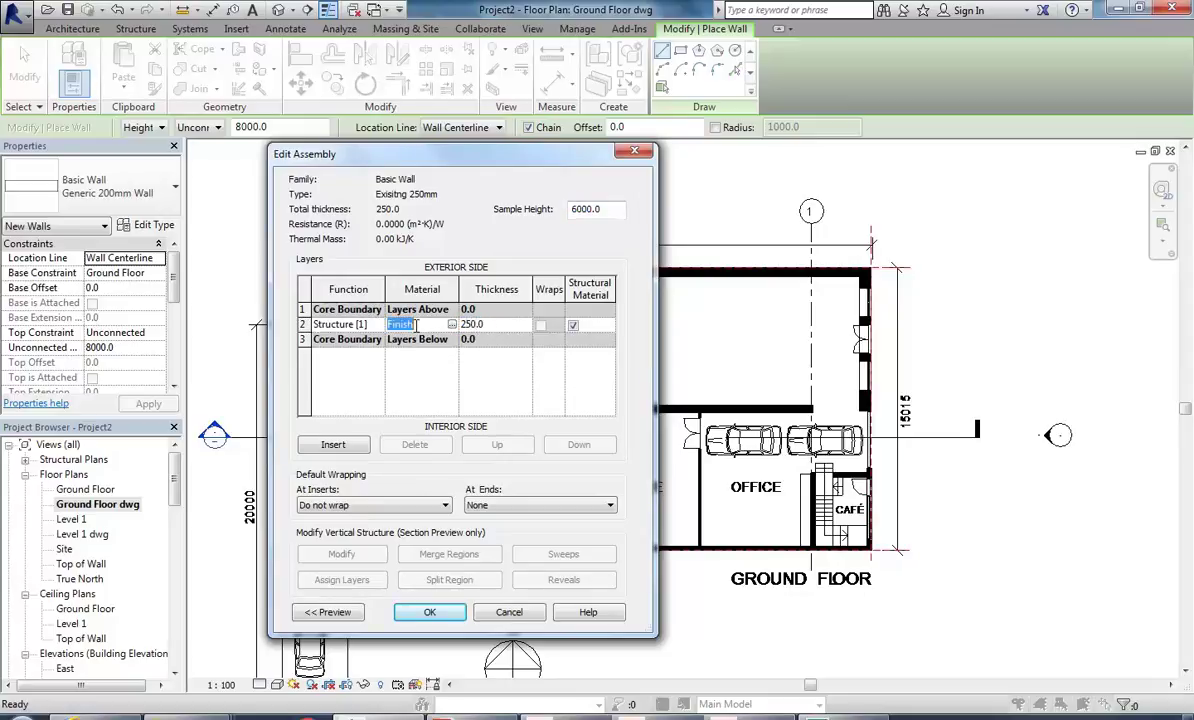
{"action": "left_click", "coordinate": [423, 618]}
{"action": "left_click", "coordinate": [437, 612]}
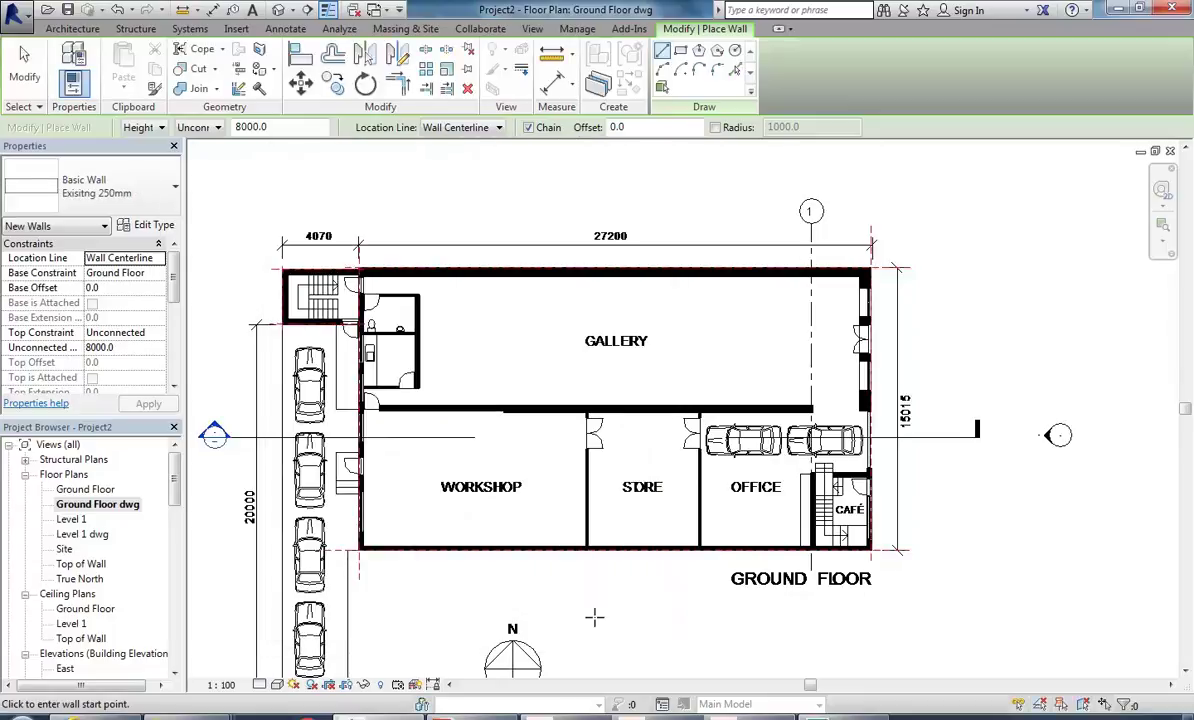
Step: Set the wall height to reach Level 1 and switch wall placement to Pick Lines
{"action": "left_click", "coordinate": [201, 128]}
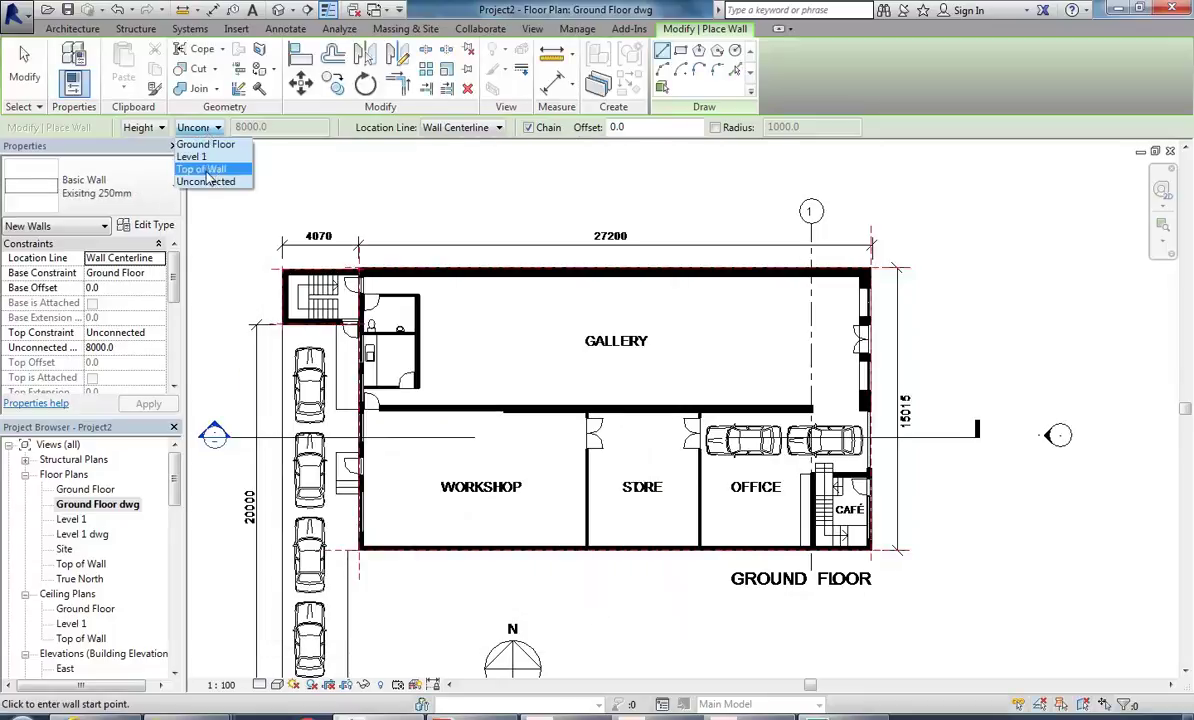
{"action": "left_click", "coordinate": [207, 156]}
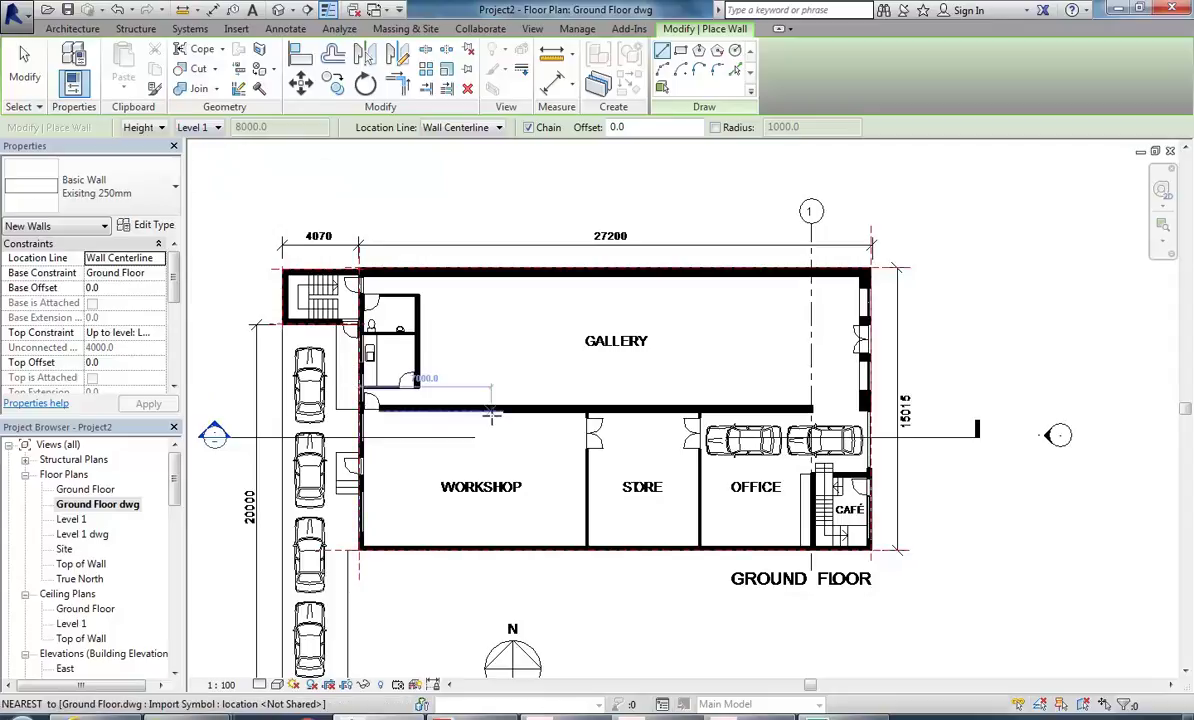
{"action": "left_click", "coordinate": [735, 71]}
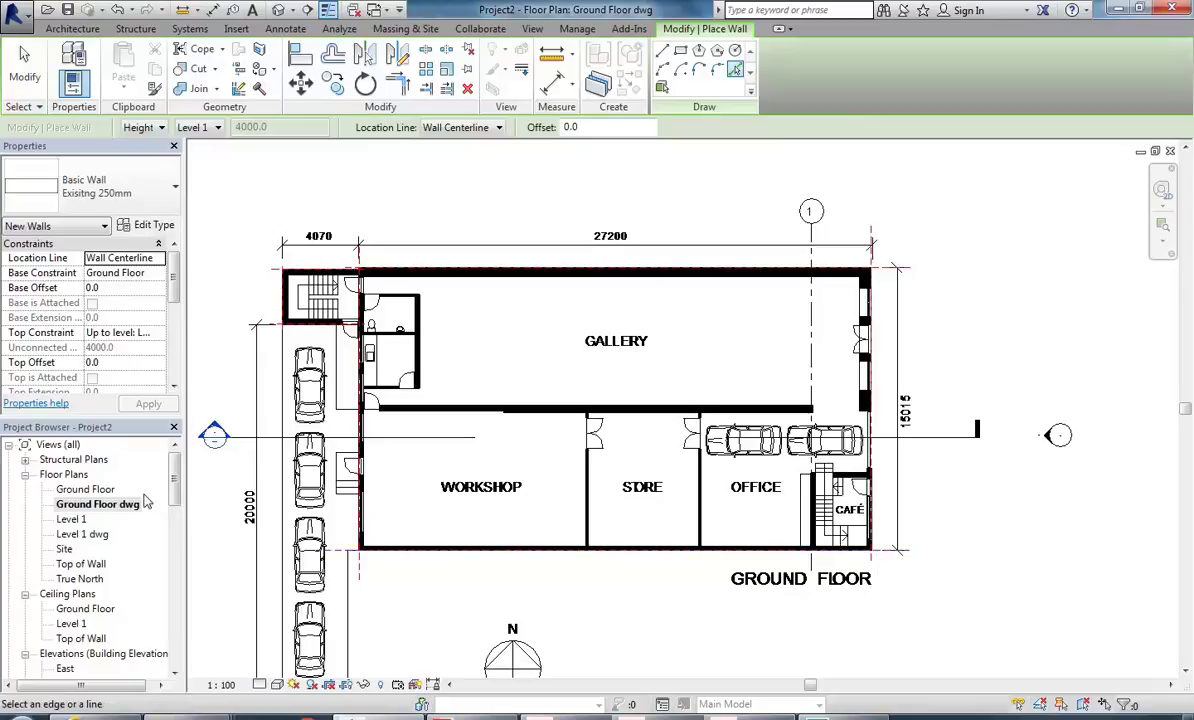
Step: Place a trial wall centred on the south reference plane, undo it, and set the location line to Finish Face: Exterior
{"action": "left_click", "coordinate": [322, 550]}
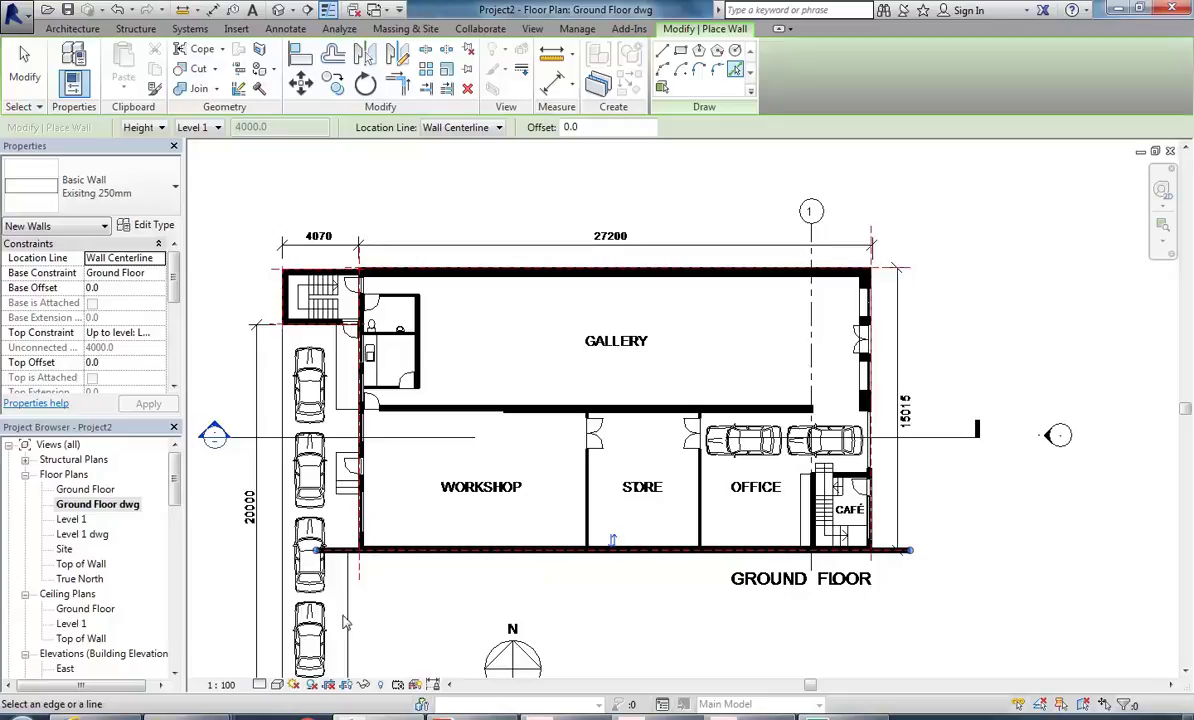
{"action": "left_click", "coordinate": [117, 10]}
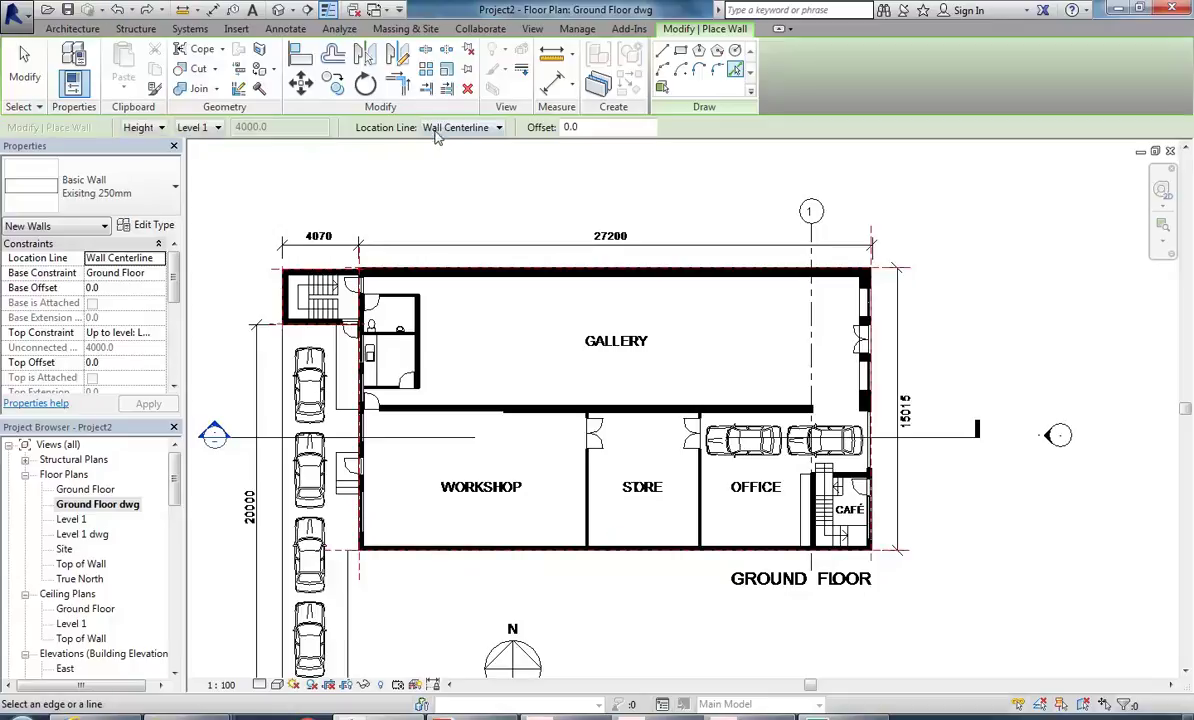
{"action": "left_click", "coordinate": [443, 135]}
{"action": "left_click", "coordinate": [428, 175]}
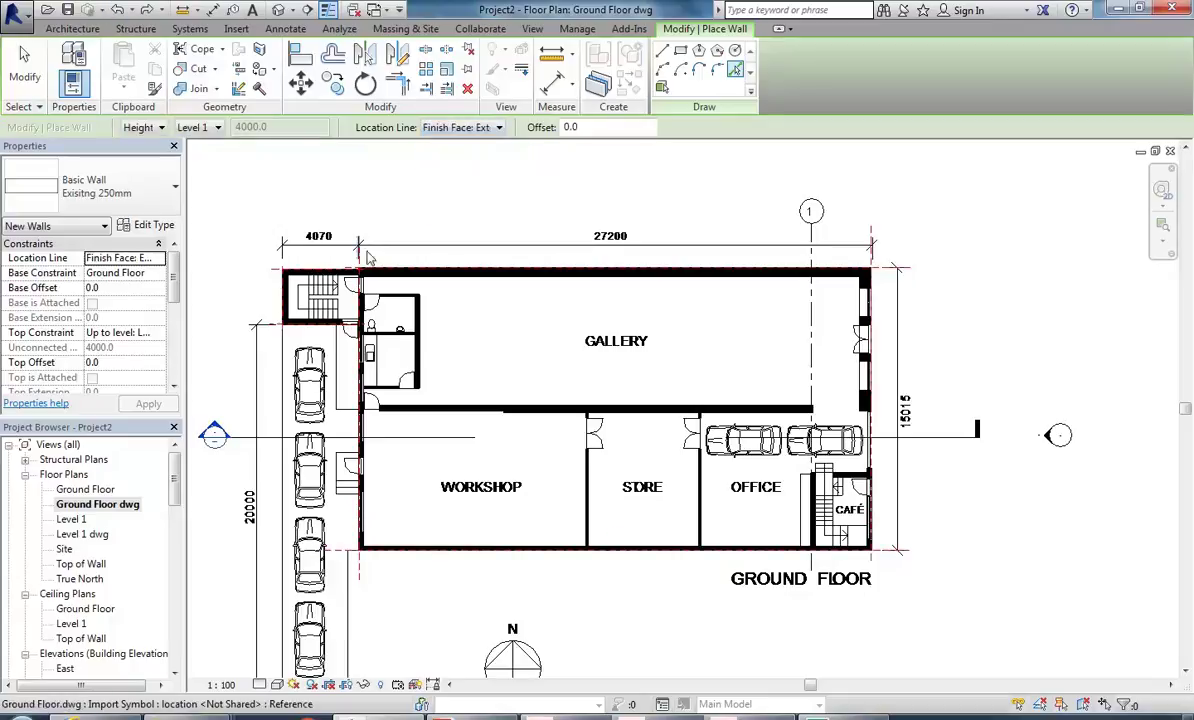
Step: Place Exisitng 250mm walls along the main building's south, north, east and west reference planes, with their exterior faces on the planes
{"action": "left_click", "coordinate": [338, 550]}
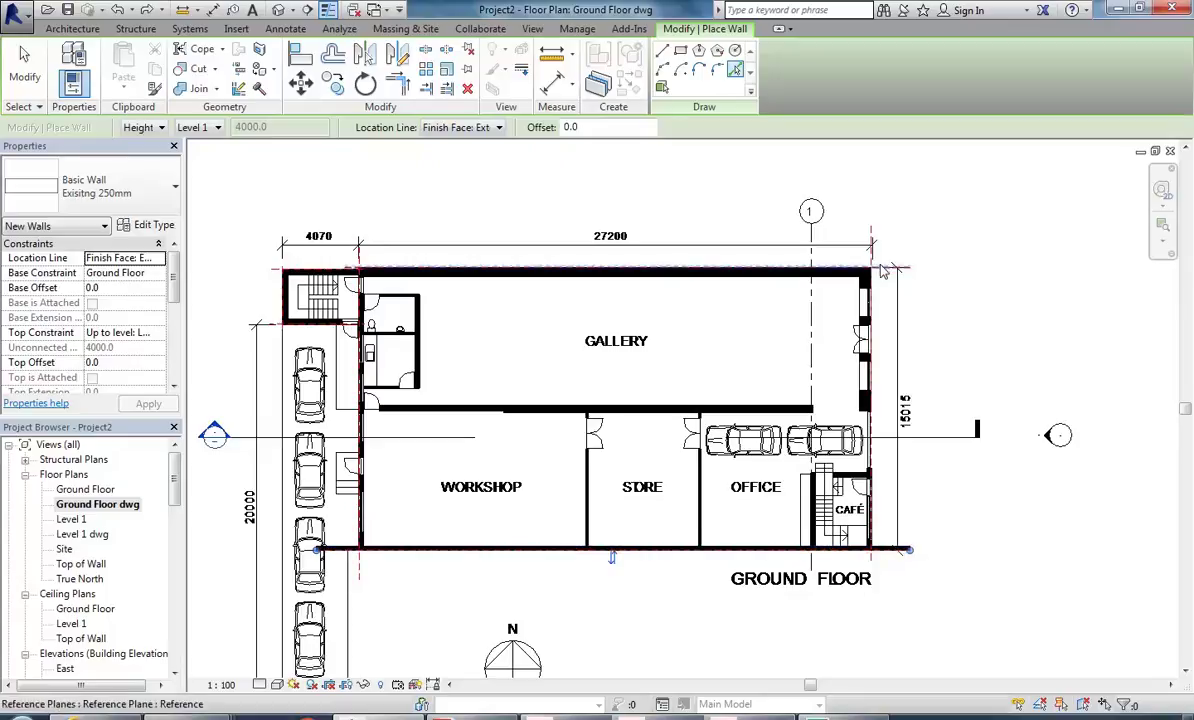
{"action": "left_click", "coordinate": [884, 268]}
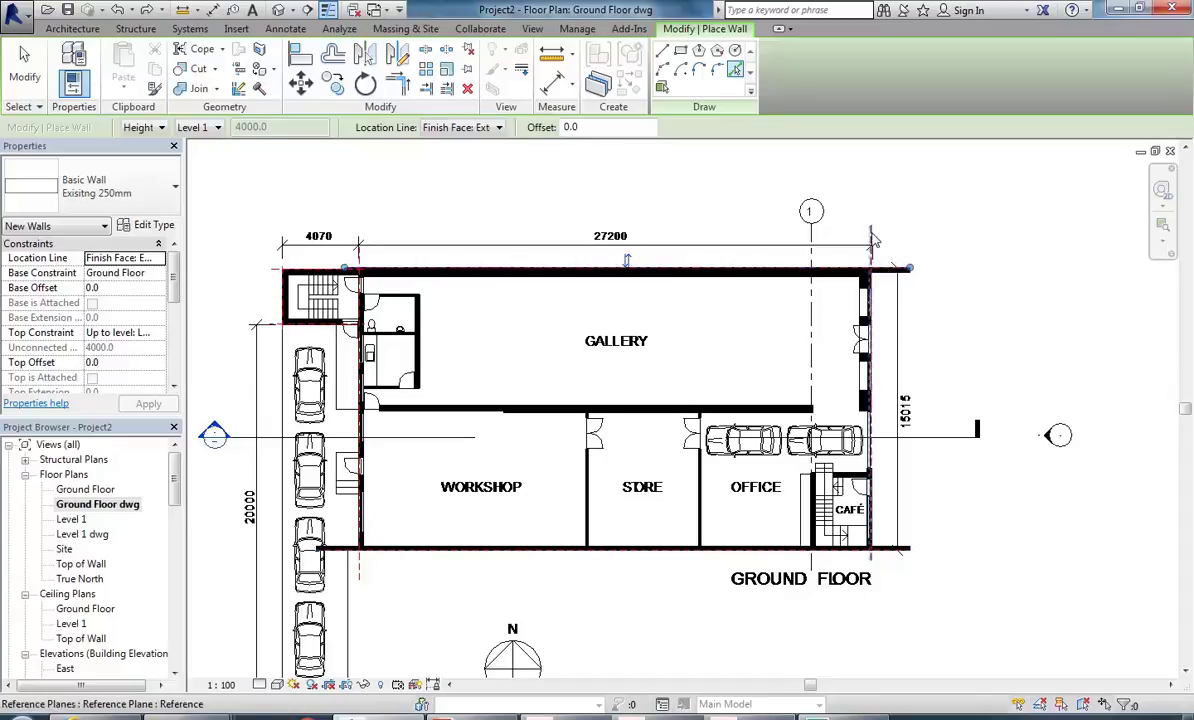
{"action": "scroll", "coordinate": [885, 229], "scroll_direction": "up", "scroll_amount": 3}
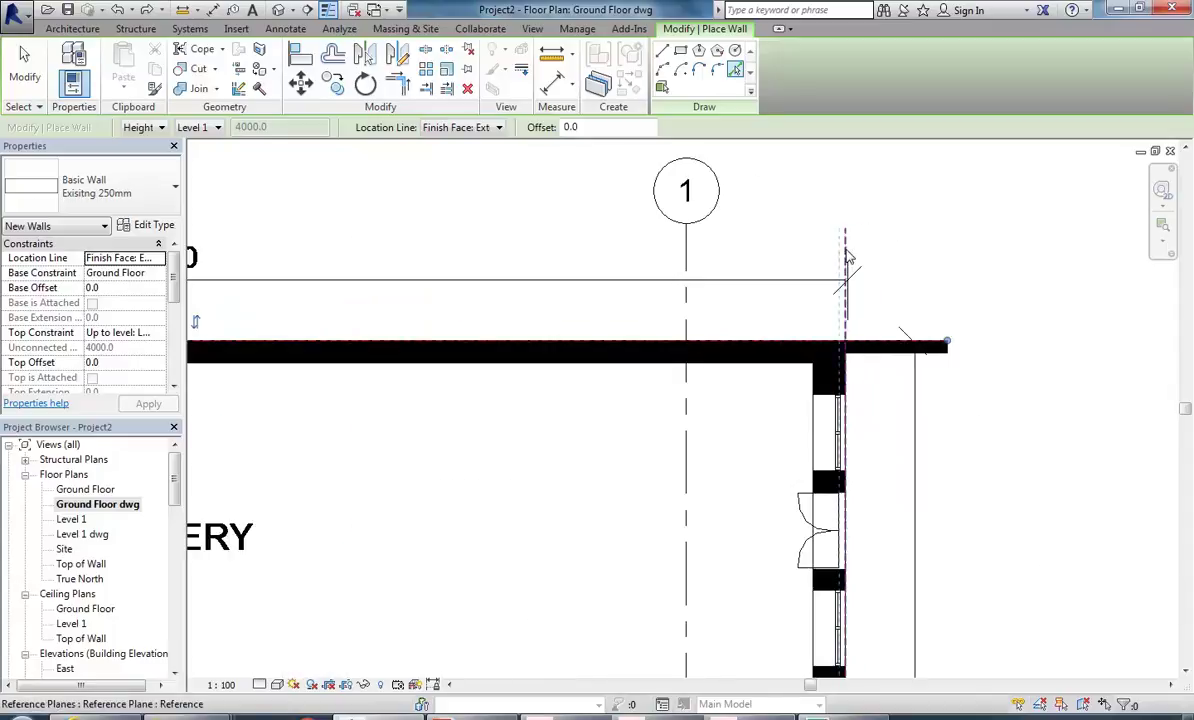
{"action": "scroll", "coordinate": [845, 257], "scroll_direction": "down", "scroll_amount": 2}
{"action": "scroll", "coordinate": [773, 262], "scroll_direction": "down", "scroll_amount": 2}
{"action": "middle_click_drag", "start_coordinate": [773, 262], "coordinate": [795, 258]}
{"action": "scroll", "coordinate": [507, 298], "scroll_direction": "up", "scroll_amount": 3}
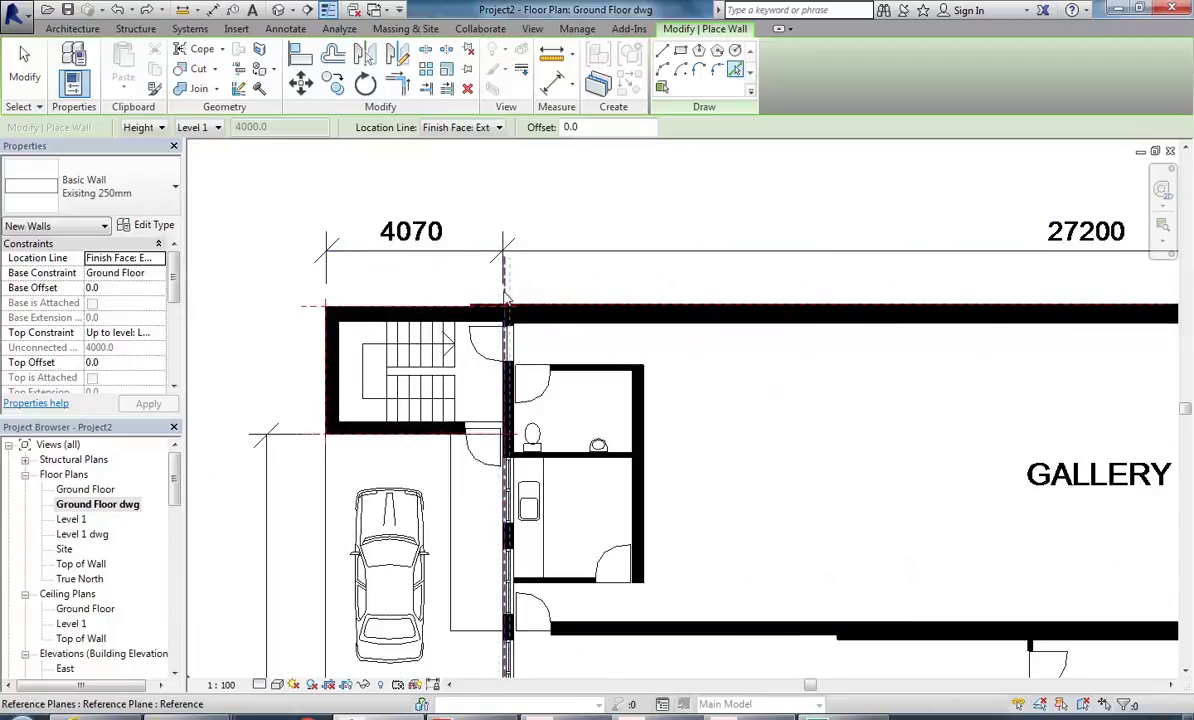
{"action": "scroll", "coordinate": [507, 298], "scroll_direction": "down", "scroll_amount": 3}
{"action": "middle_click_drag", "start_coordinate": [507, 298], "coordinate": [463, 305]}
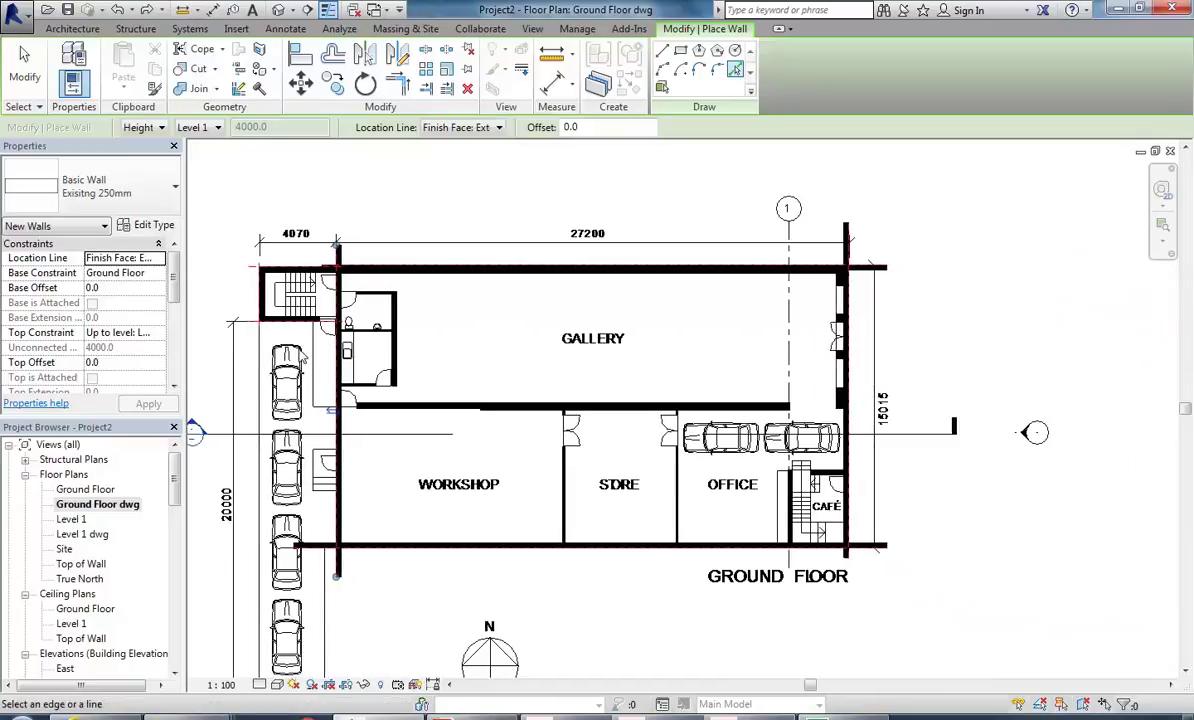
Step: Open the Ground Floor plan and trim the north and east walls to a clean northeast corner
{"action": "double_click", "coordinate": [85, 489]}
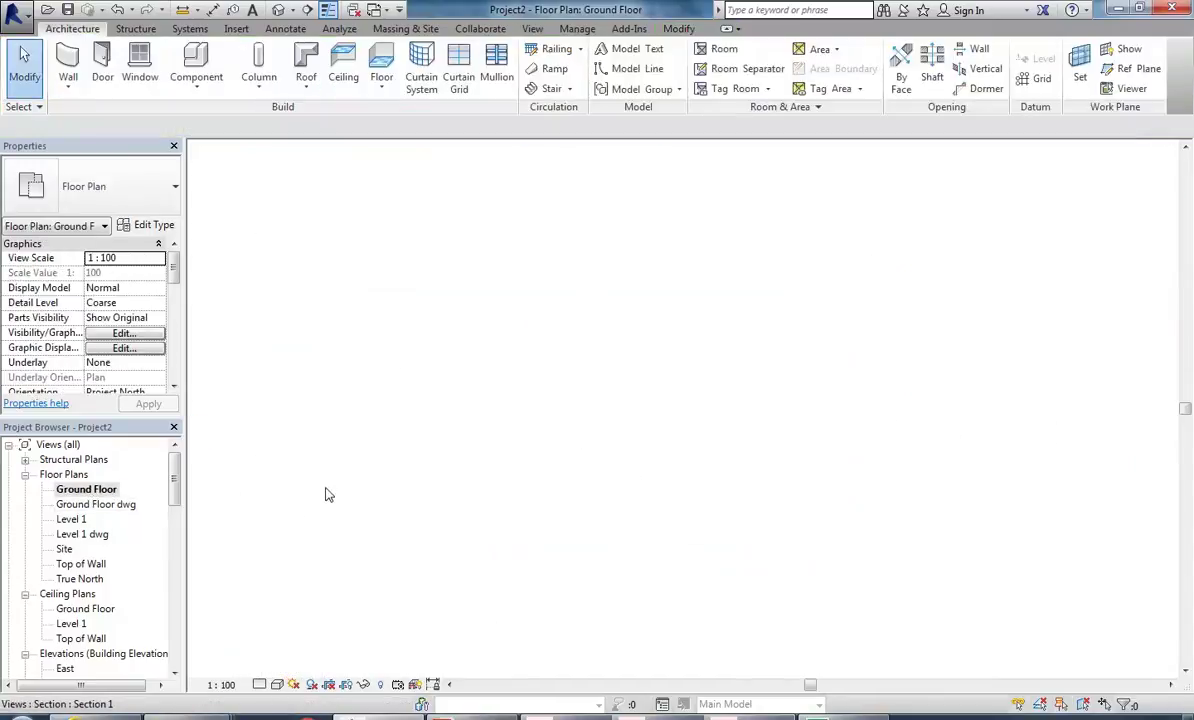
{"action": "middle_click_drag", "start_coordinate": [426, 483], "coordinate": [485, 453]}
{"action": "scroll", "coordinate": [507, 439], "scroll_direction": "up", "scroll_amount": 1}
{"action": "left_click", "coordinate": [679, 28]}
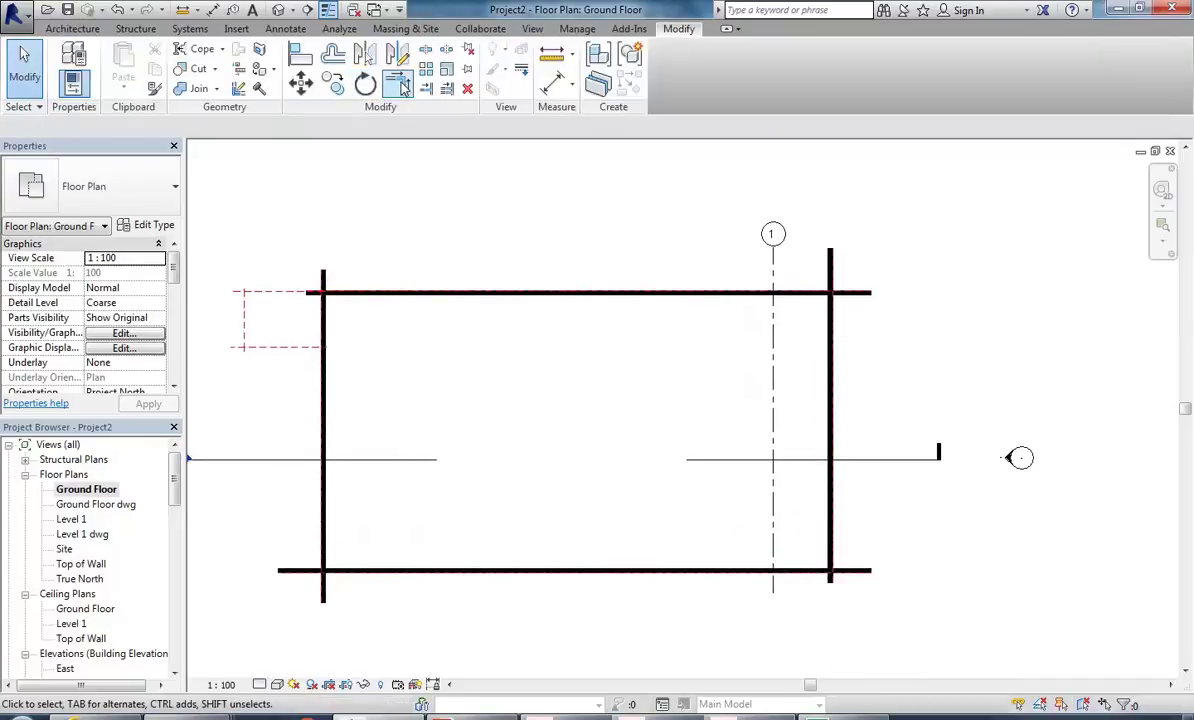
{"action": "left_click", "coordinate": [397, 88]}
{"action": "left_click", "coordinate": [800, 293]}
{"action": "left_click", "coordinate": [828, 338]}
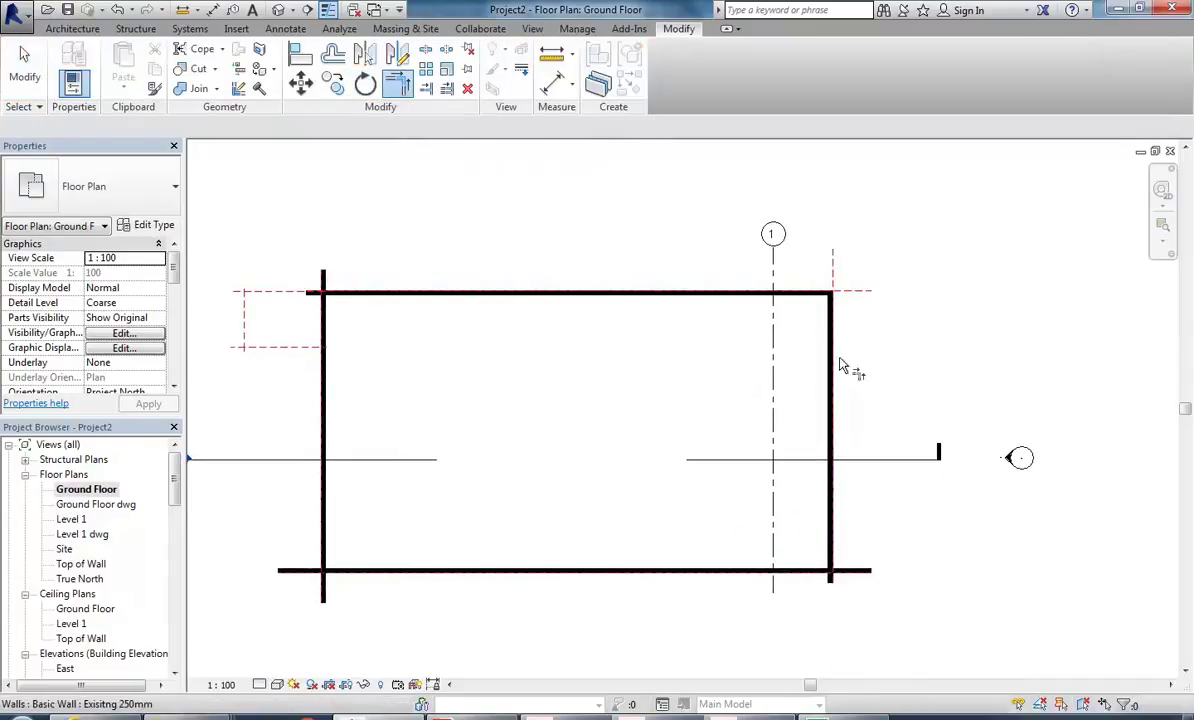
Step: Trim the walls to clean corners at the southeast and southwest of the building
{"action": "left_click", "coordinate": [831, 480]}
{"action": "left_click", "coordinate": [795, 572]}
{"action": "left_click", "coordinate": [385, 572]}
{"action": "left_click", "coordinate": [325, 560]}
{"action": "right_click", "coordinate": [370, 383]}
{"action": "left_click", "coordinate": [455, 393]}
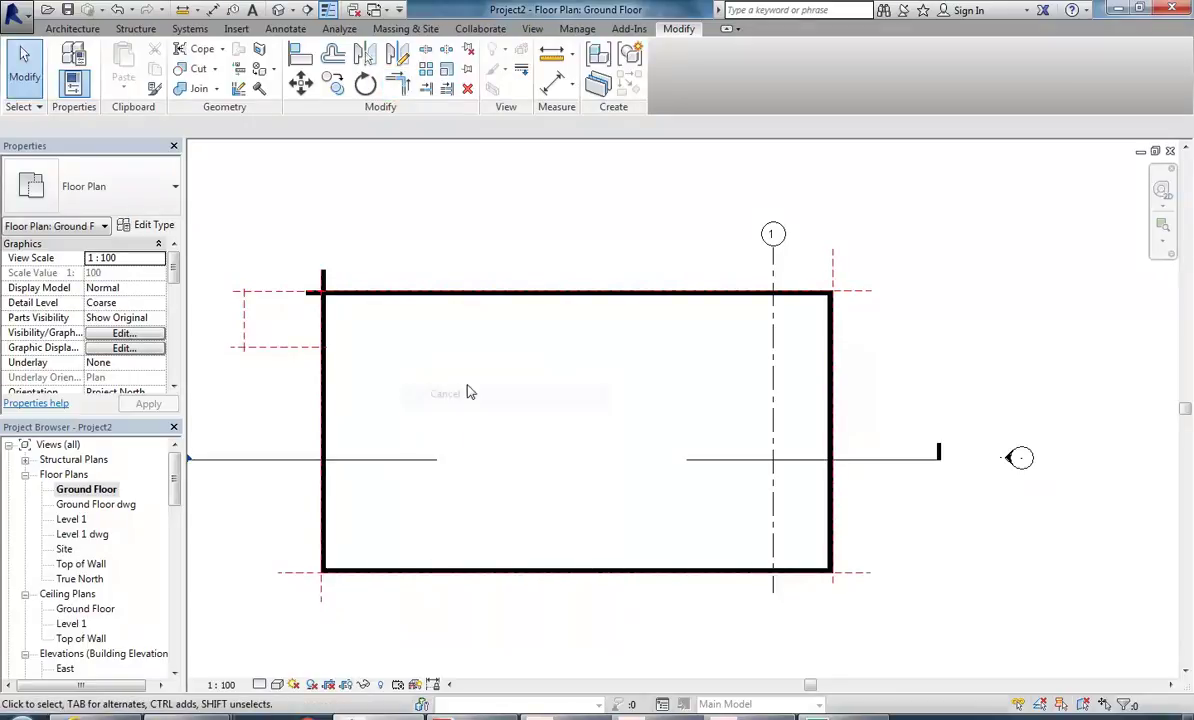
Step: Trim the west and north walls to a clean northwest corner and end the Trim command
{"action": "middle_click_drag", "start_coordinate": [460, 393], "coordinate": [421, 406]}
{"action": "left_click", "coordinate": [397, 88]}
{"action": "left_click", "coordinate": [286, 400]}
{"action": "left_click", "coordinate": [332, 307]}
{"action": "key", "text": "Escape"}
{"action": "middle_click_drag", "start_coordinate": [370, 354], "coordinate": [412, 345]}
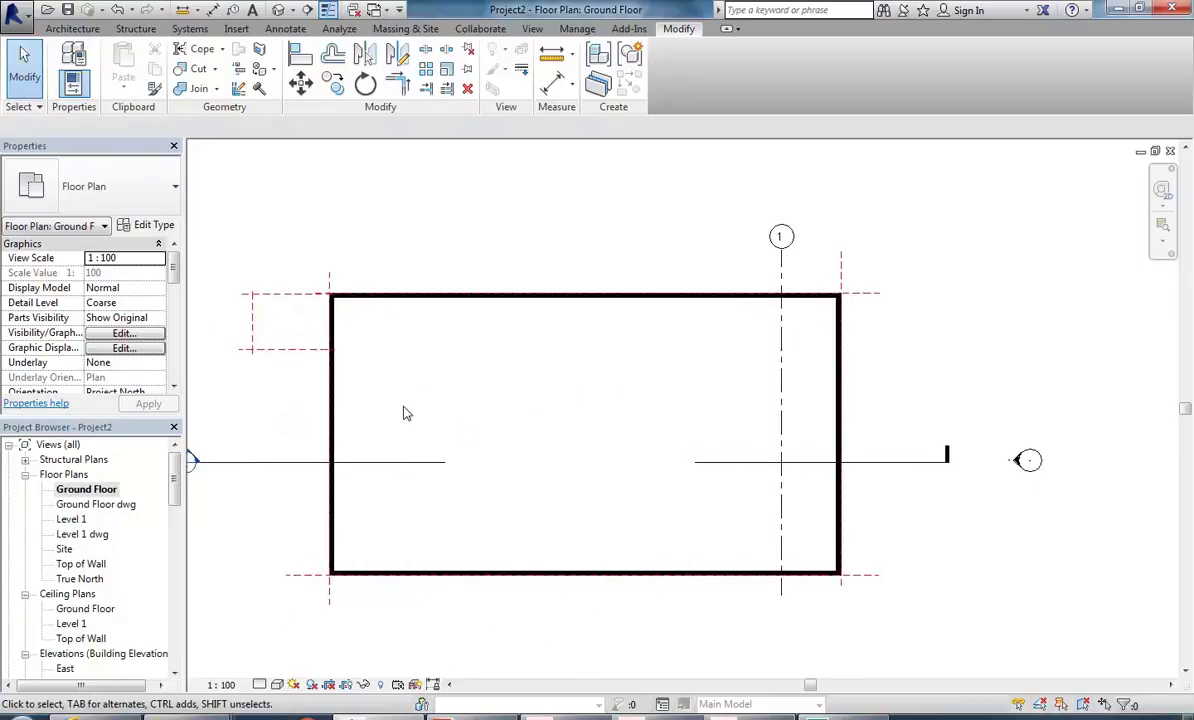
Step: Open the Ground Floor dwg plan at the northwest corner and give it the Hidden Line visual style and Fine detail level
{"action": "double_click", "coordinate": [86, 506]}
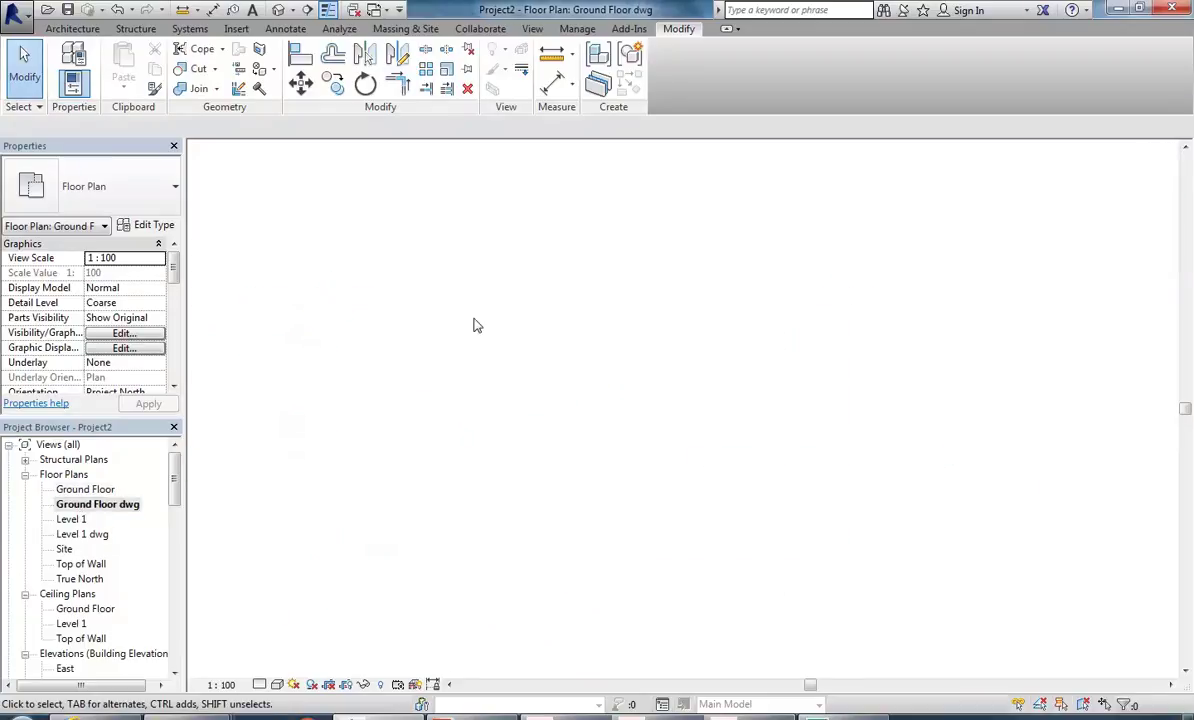
{"action": "scroll", "coordinate": [478, 322], "scroll_direction": "up", "scroll_amount": 2}
{"action": "scroll", "coordinate": [408, 303], "scroll_direction": "up", "scroll_amount": 3}
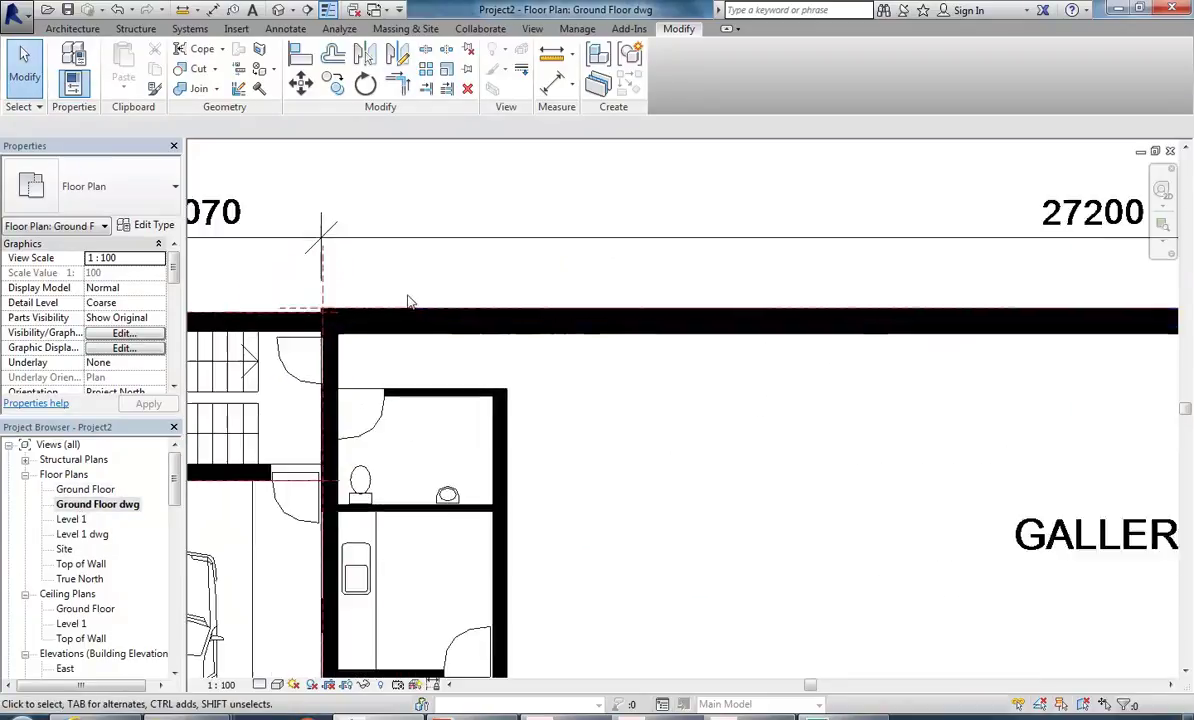
{"action": "scroll", "coordinate": [355, 325], "scroll_direction": "up", "scroll_amount": 2}
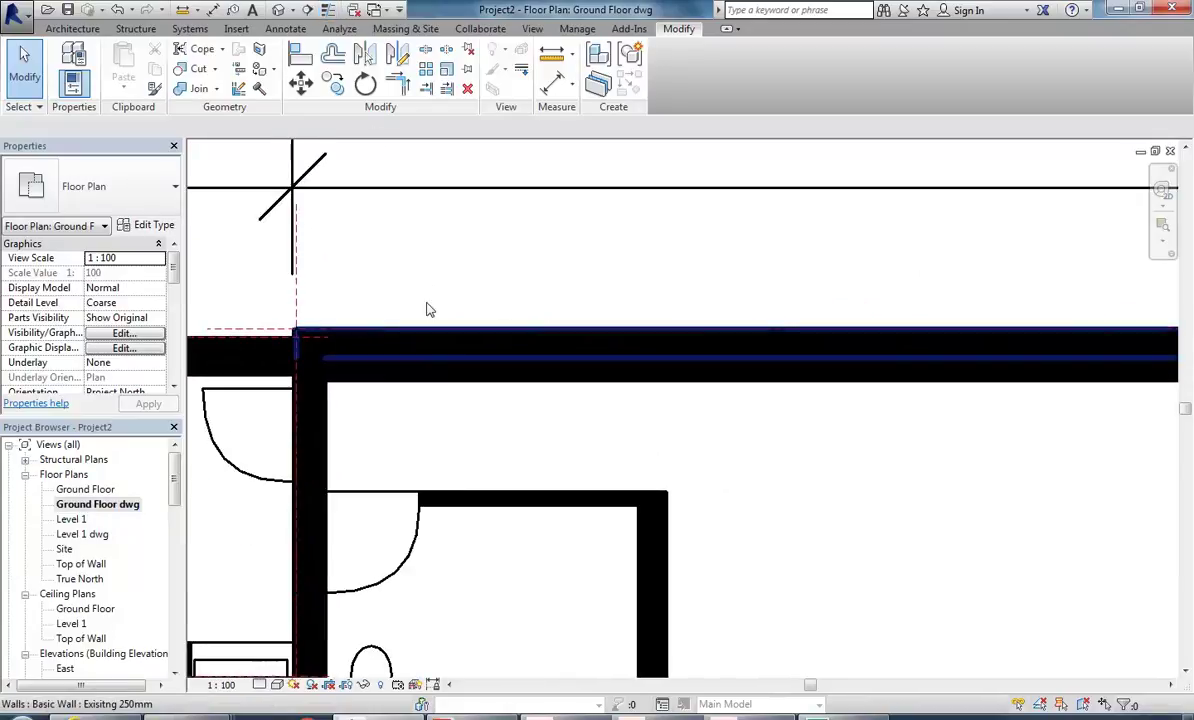
{"action": "left_click", "coordinate": [277, 685]}
{"action": "left_click", "coordinate": [307, 599]}
{"action": "left_click", "coordinate": [259, 685]}
{"action": "left_click", "coordinate": [282, 667]}
{"action": "scroll", "coordinate": [392, 355], "scroll_direction": "up", "scroll_amount": 3}
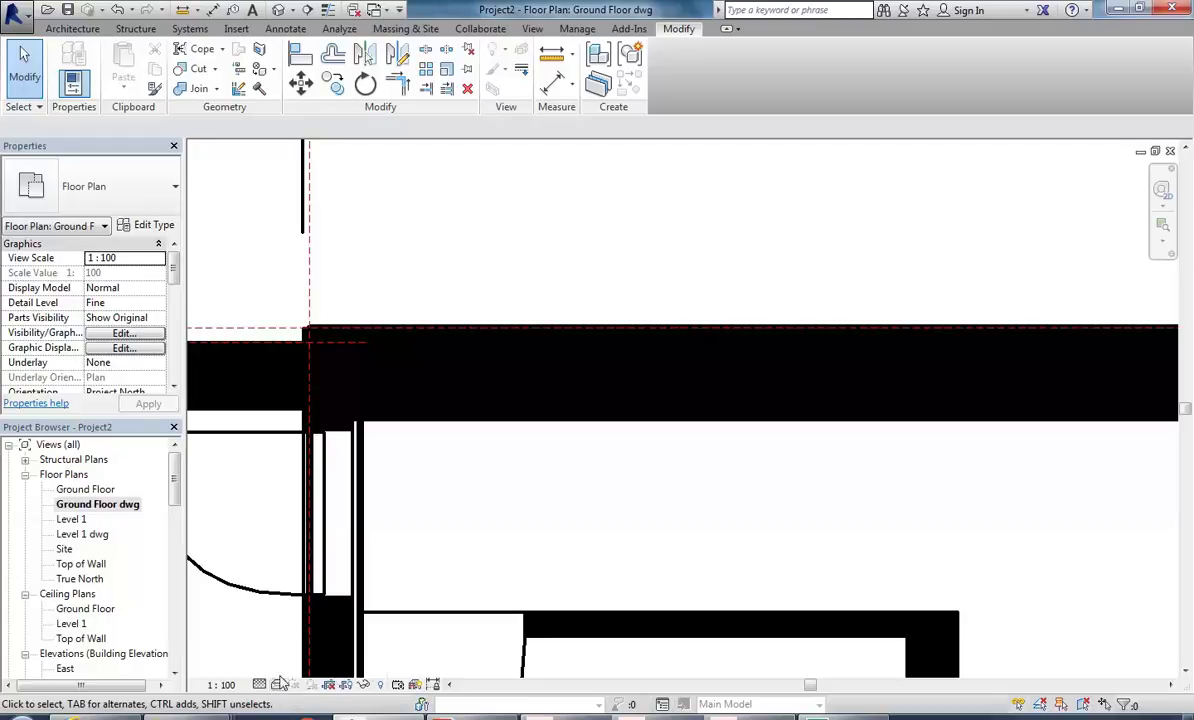
{"action": "left_click", "coordinate": [277, 686]}
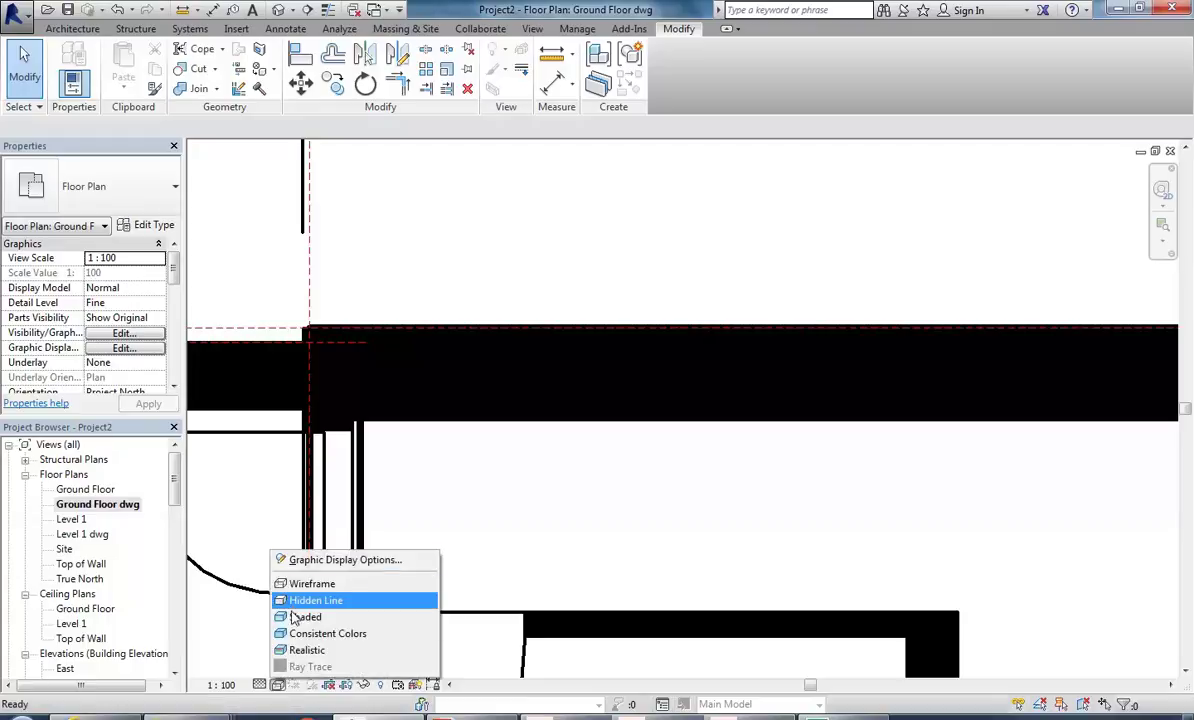
Step: Turn off the visibility of the Wall-Hatch layer of the imported Ground Floor.dwg in this view
{"action": "scroll", "coordinate": [460, 466], "scroll_direction": "down", "scroll_amount": 2}
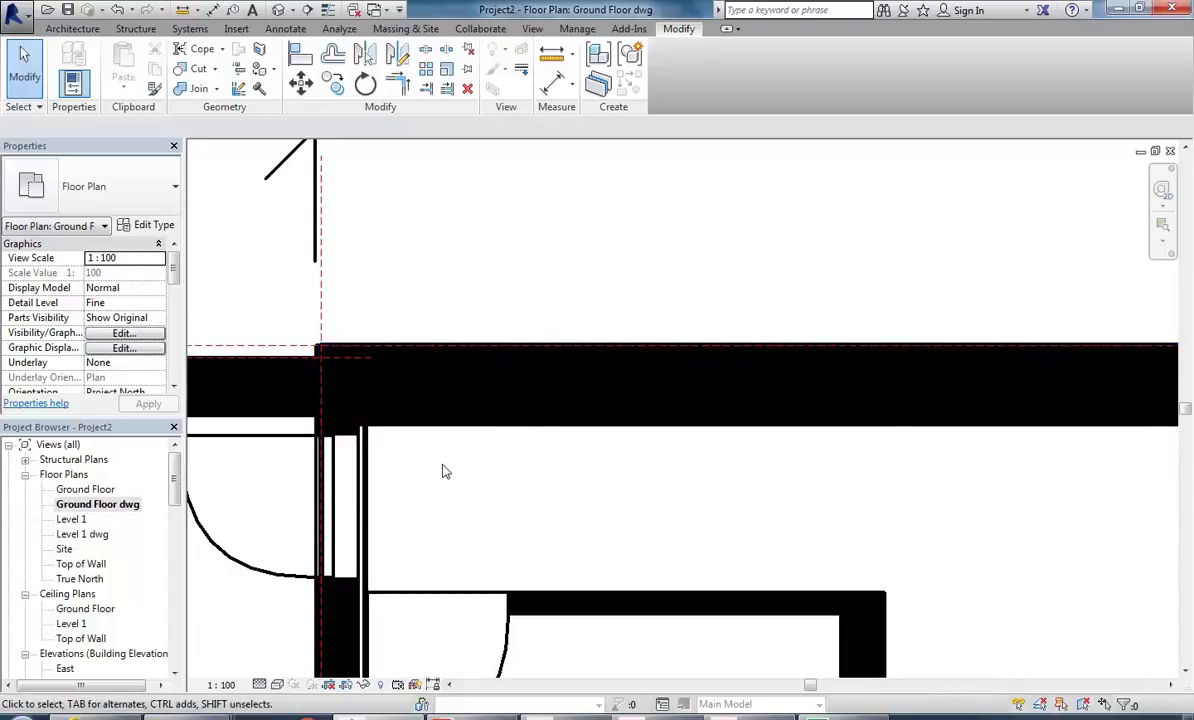
{"action": "left_click", "coordinate": [122, 334]}
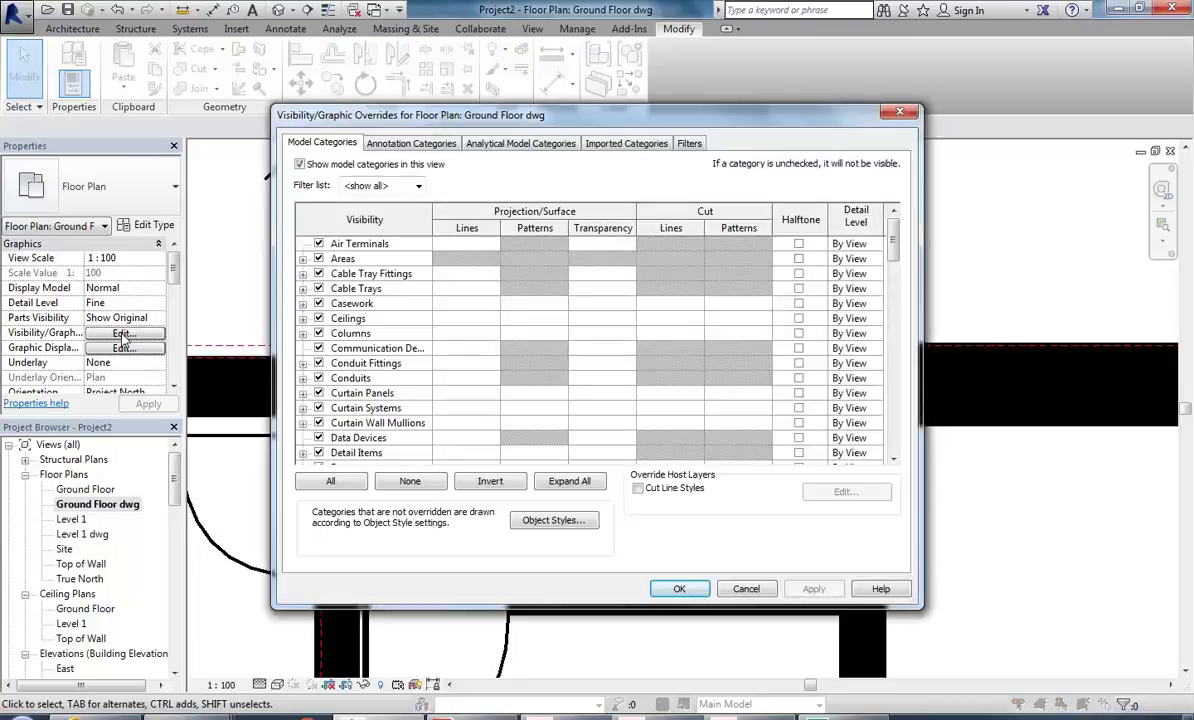
{"action": "left_click", "coordinate": [628, 143]}
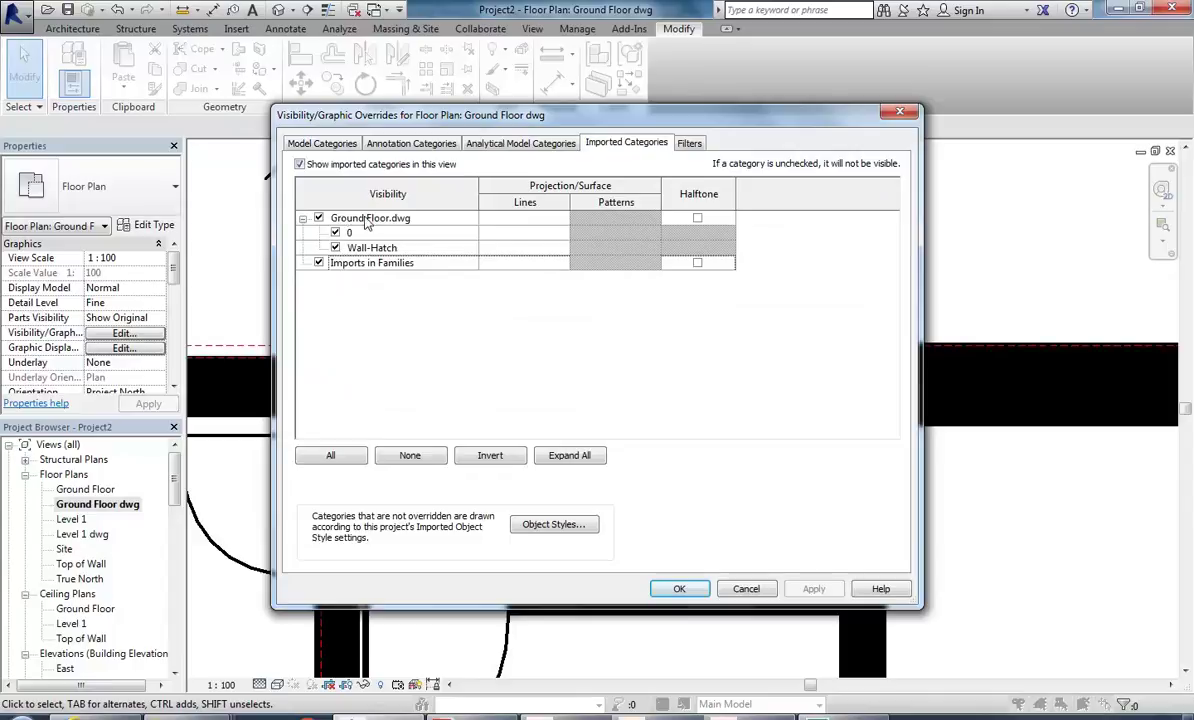
{"action": "left_click", "coordinate": [336, 248]}
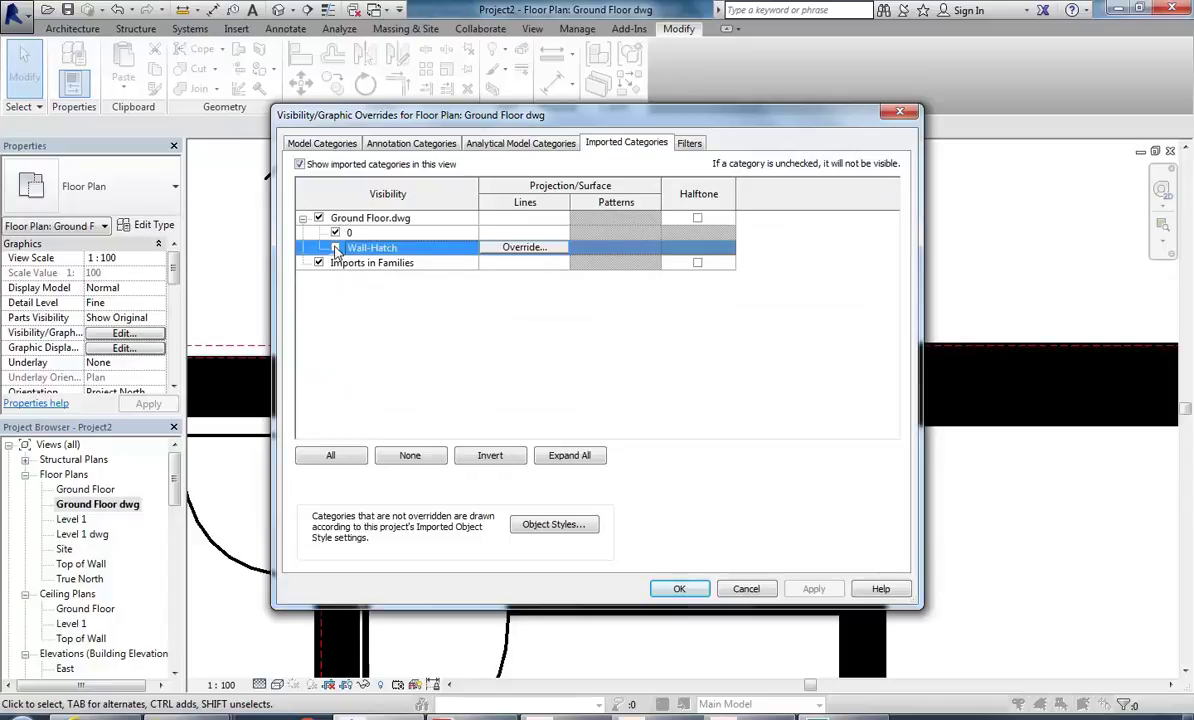
{"action": "left_click", "coordinate": [678, 589]}
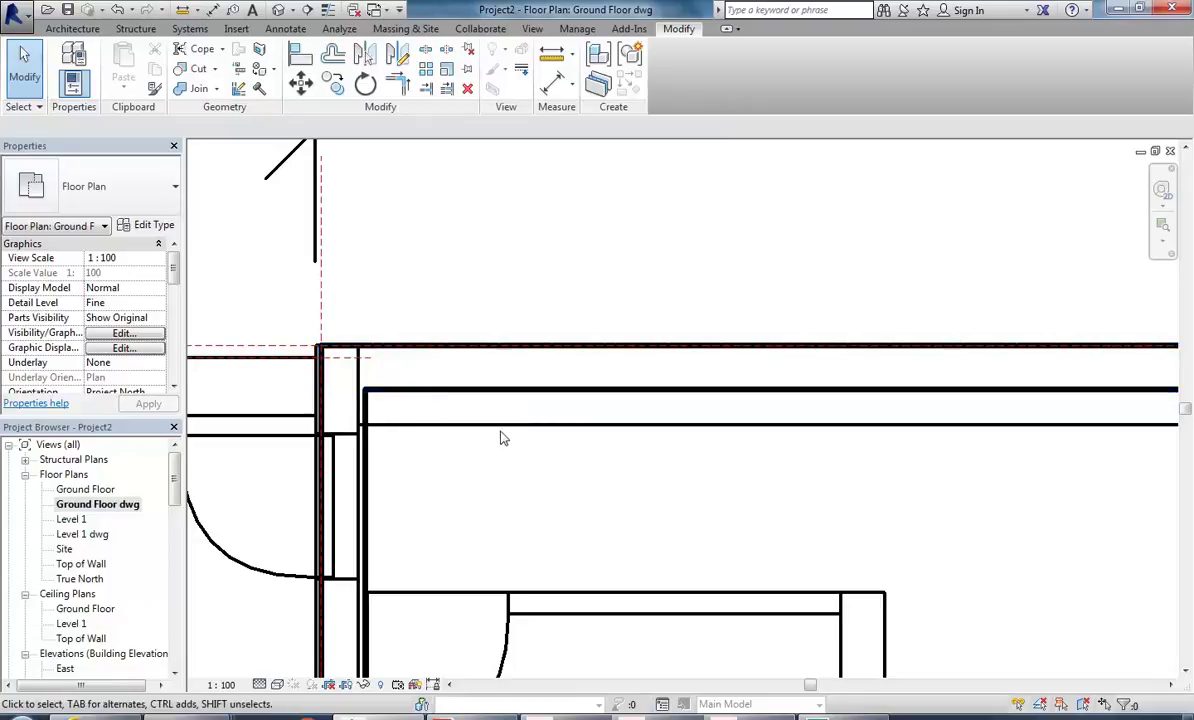
Step: Duplicate the north wall's type under the name Exisitng 450mm
{"action": "scroll", "coordinate": [560, 293], "scroll_direction": "up", "scroll_amount": 5}
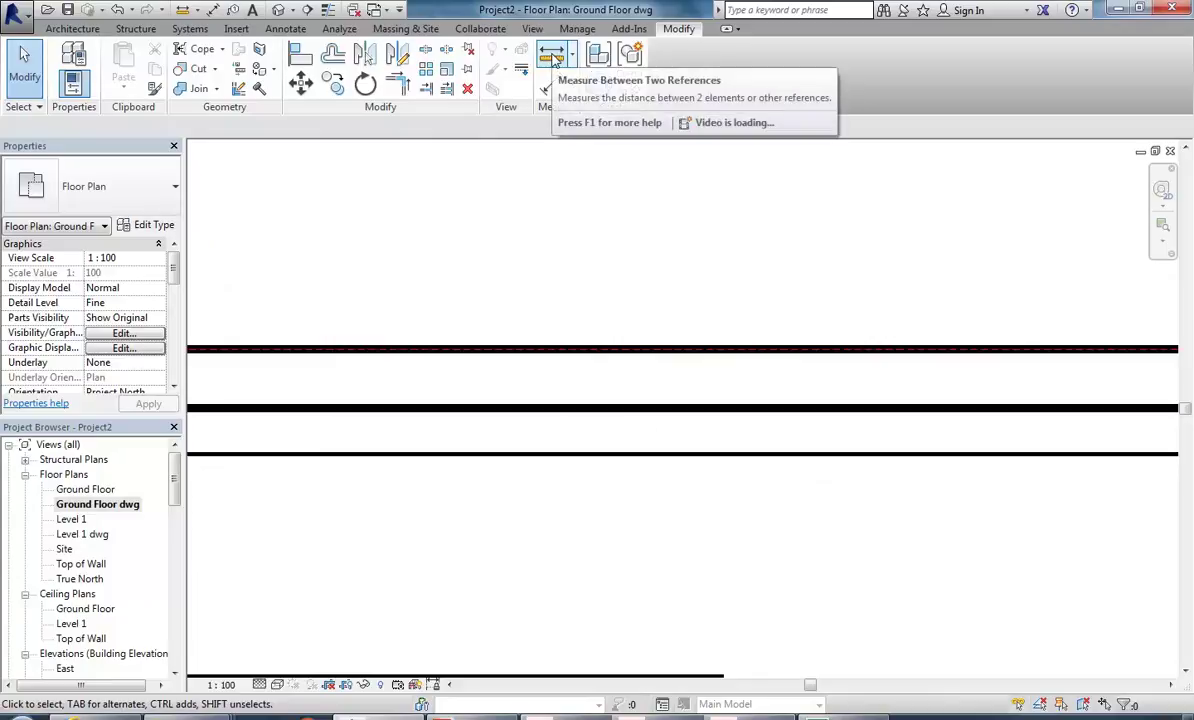
{"action": "left_click", "coordinate": [588, 408]}
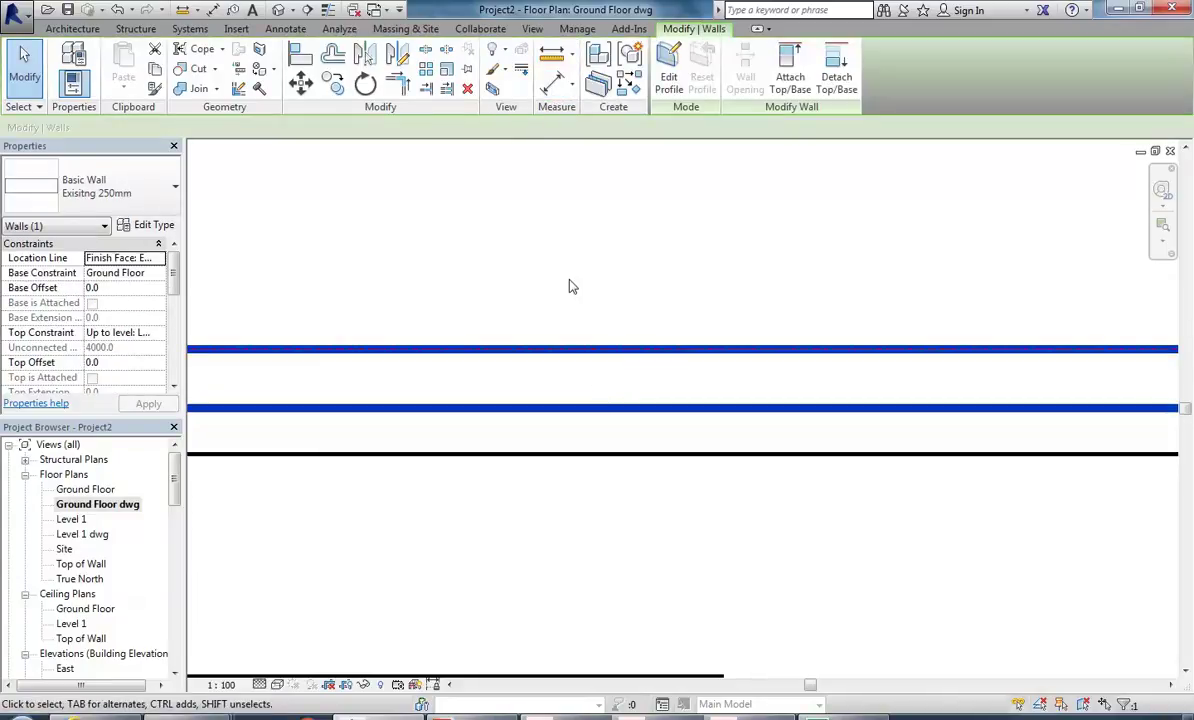
{"action": "scroll", "coordinate": [655, 280], "scroll_direction": "down", "scroll_amount": 2}
{"action": "scroll", "coordinate": [750, 290], "scroll_direction": "down", "scroll_amount": 2}
{"action": "scroll", "coordinate": [605, 267], "scroll_direction": "up", "scroll_amount": 4}
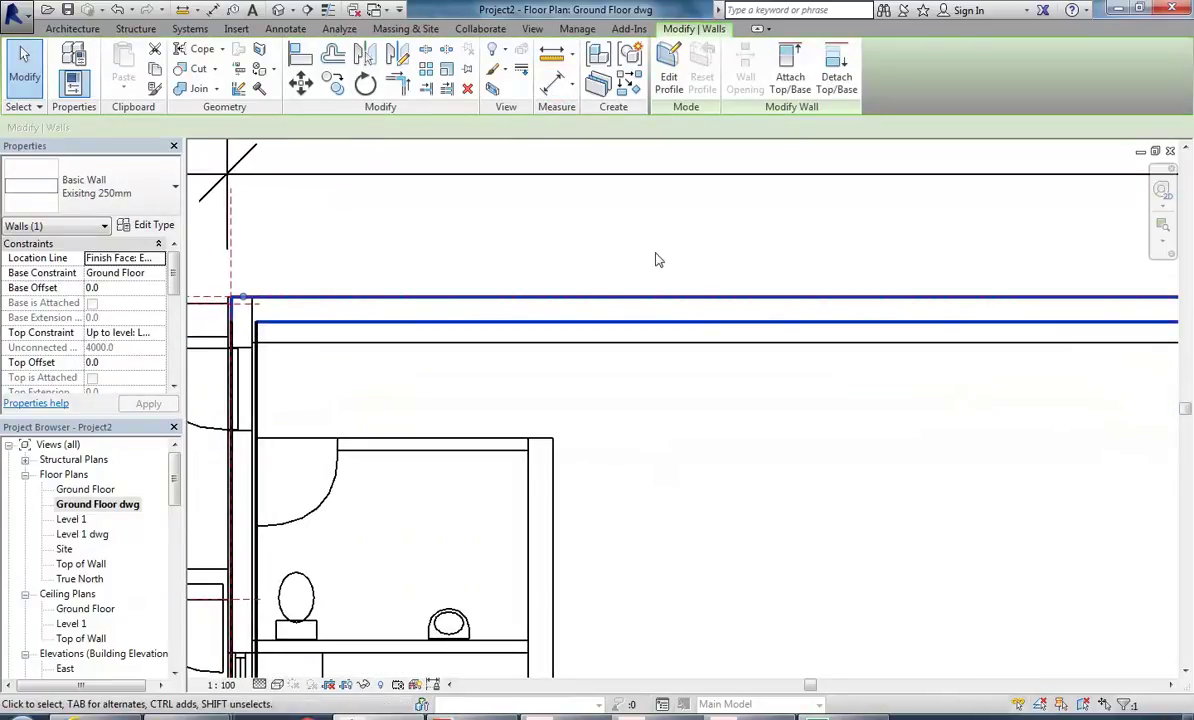
{"action": "scroll", "coordinate": [427, 269], "scroll_direction": "down", "scroll_amount": 2}
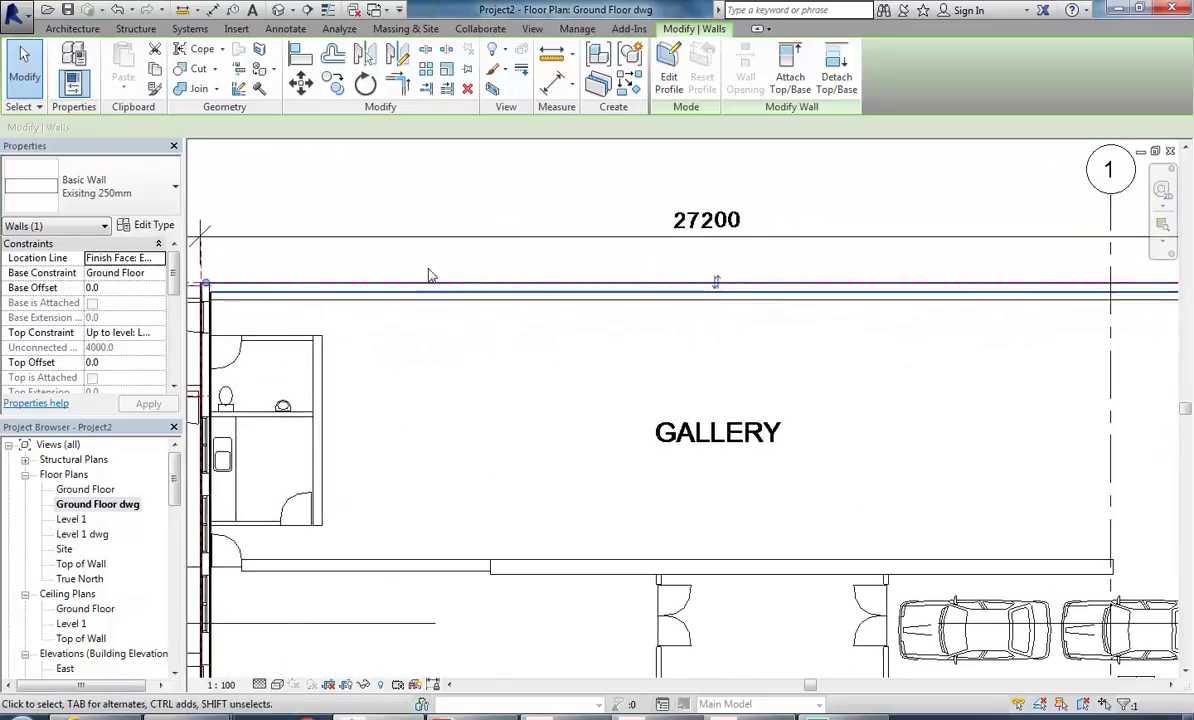
{"action": "left_click", "coordinate": [146, 225]}
{"action": "left_click", "coordinate": [598, 218]}
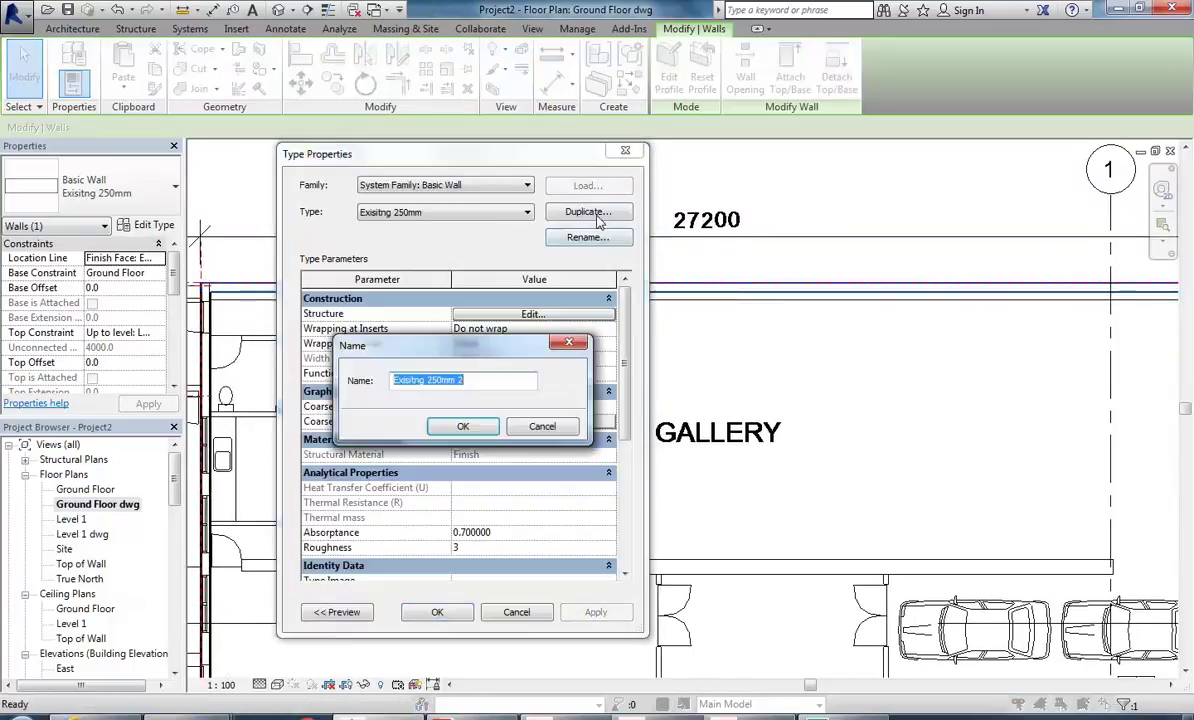
{"action": "left_click", "coordinate": [473, 381]}
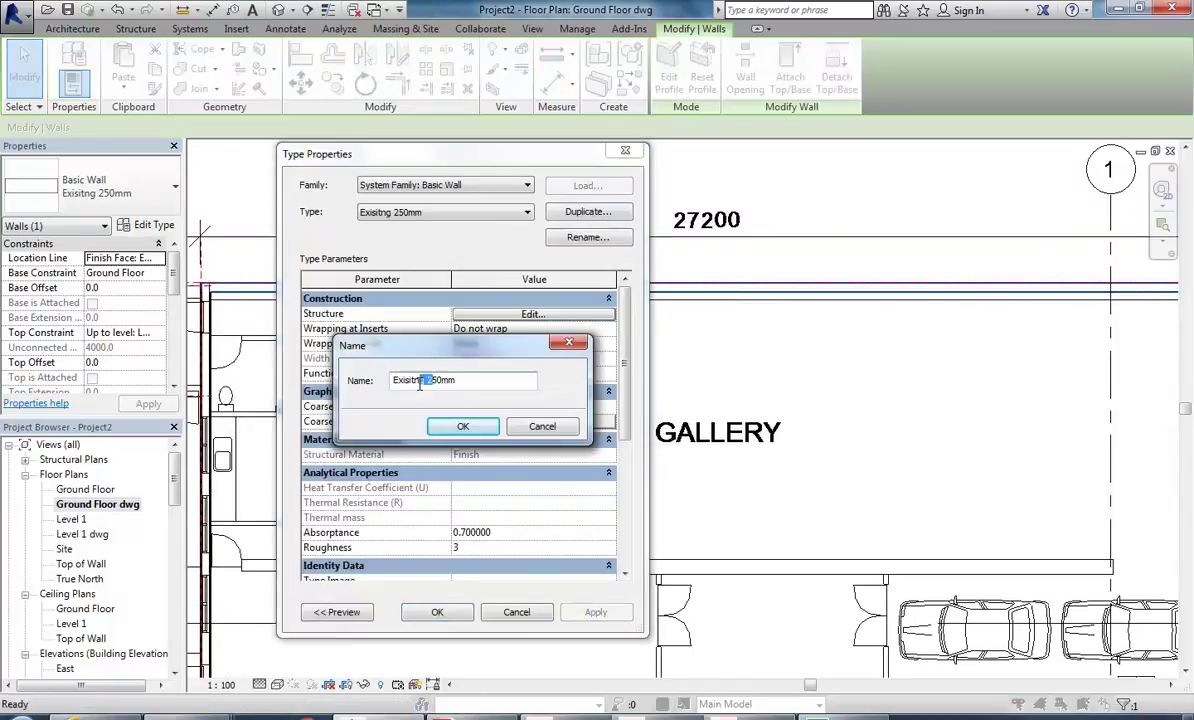
{"action": "left_click", "coordinate": [465, 427]}
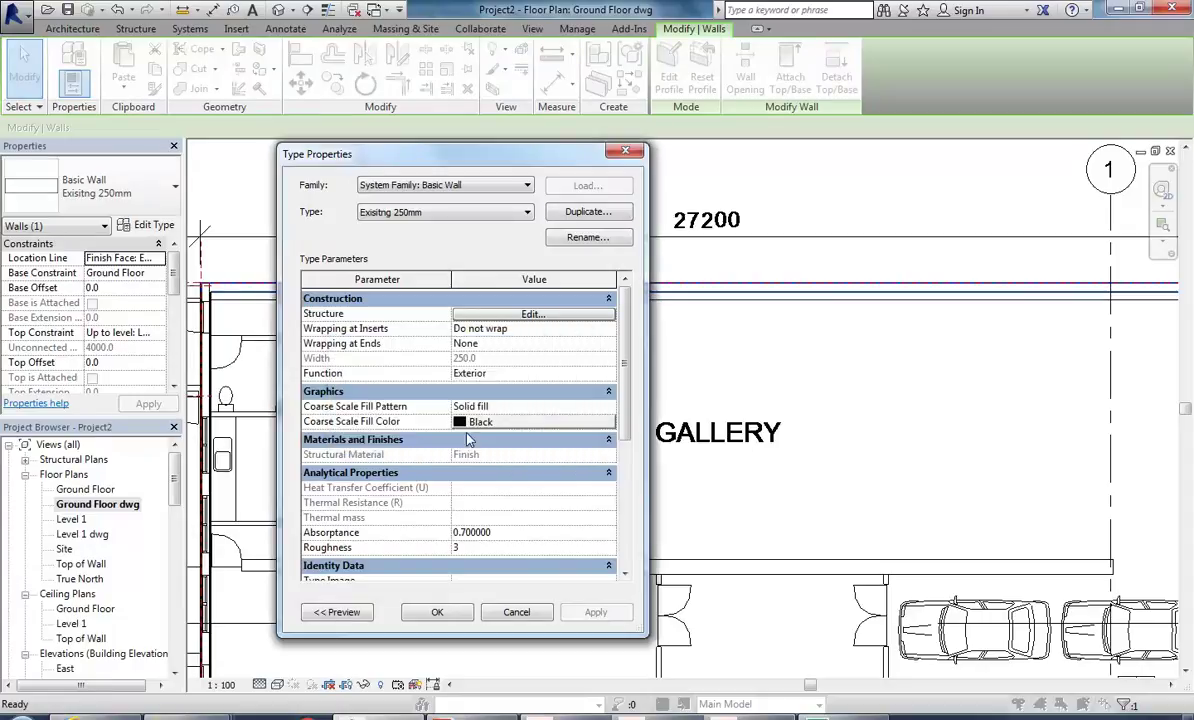
Step: Set the structure layer of the Exisitng 450mm wall type to 450 mm and apply the type to the north wall
{"action": "left_click", "coordinate": [513, 318]}
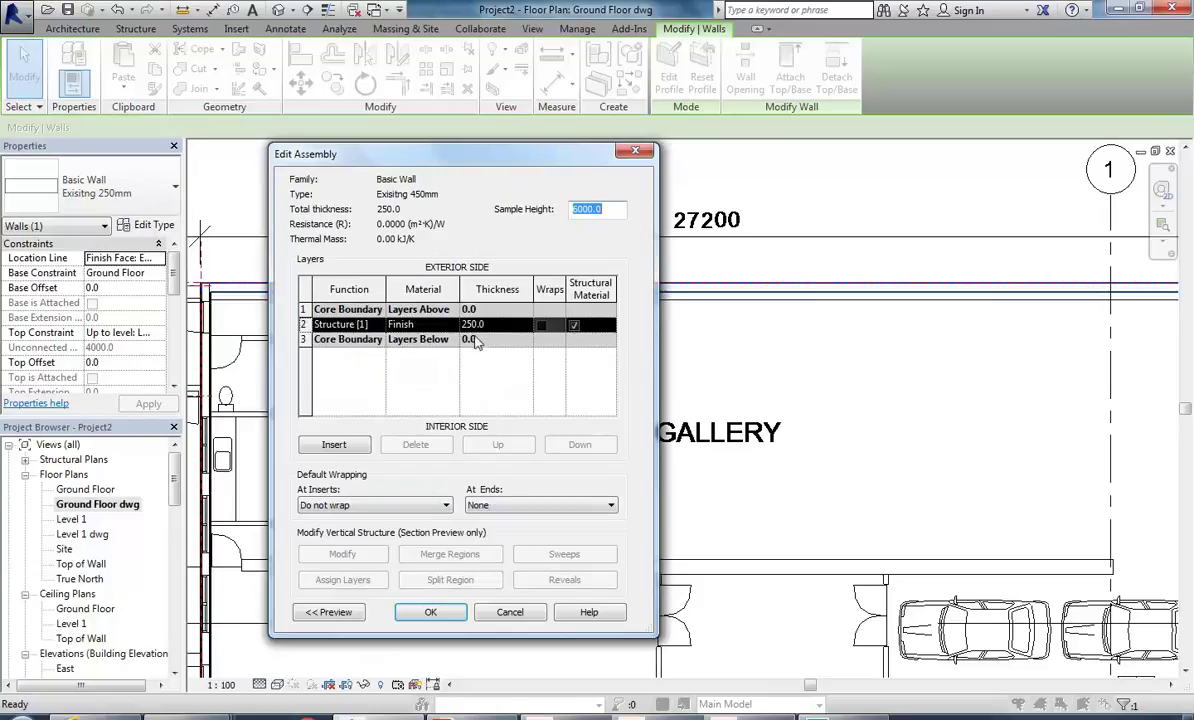
{"action": "left_click", "coordinate": [468, 324]}
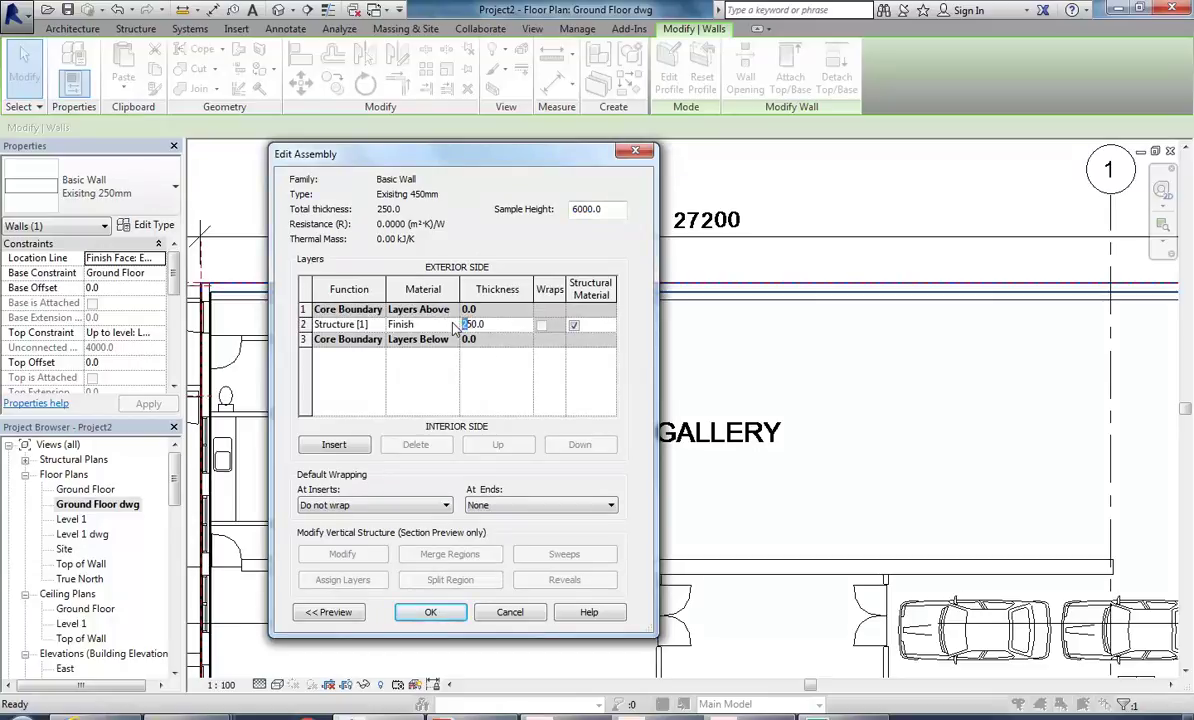
{"action": "left_click", "coordinate": [430, 612]}
{"action": "left_click", "coordinate": [443, 612]}
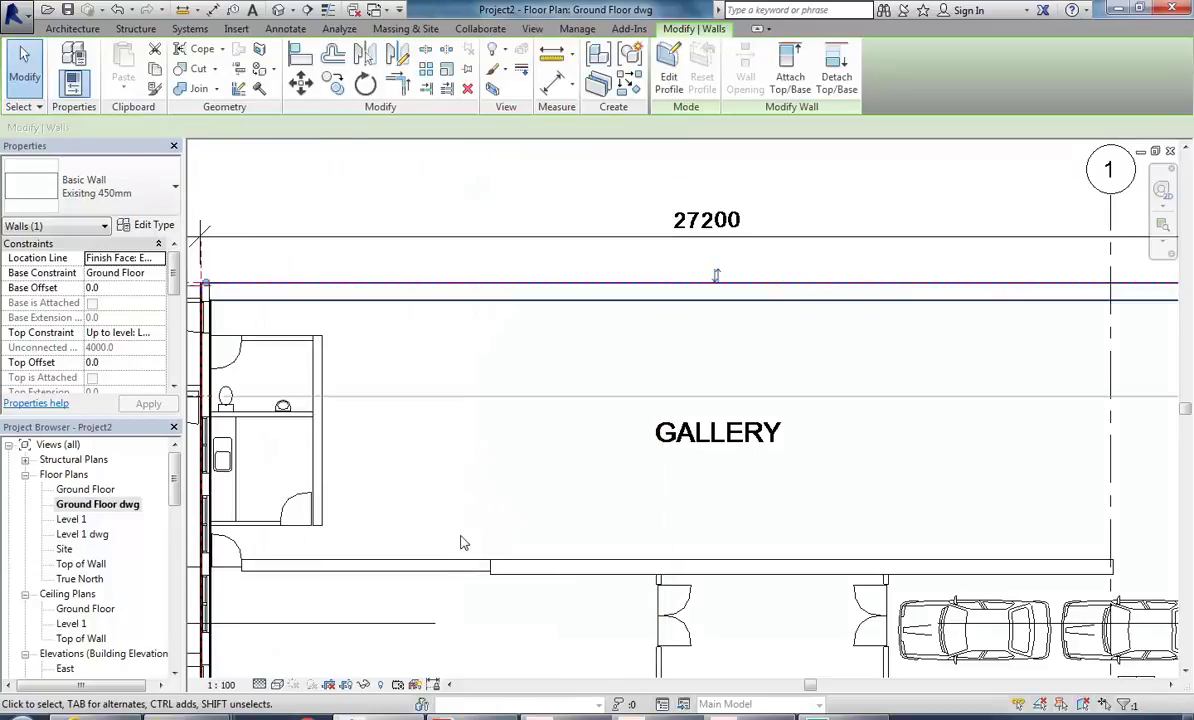
Step: Measure the drawn thickness of the east wall near the northeast corner, from its outer to its inner face
{"action": "scroll", "coordinate": [606, 363], "scroll_direction": "down", "scroll_amount": 3}
{"action": "scroll", "coordinate": [860, 295], "scroll_direction": "up", "scroll_amount": 5}
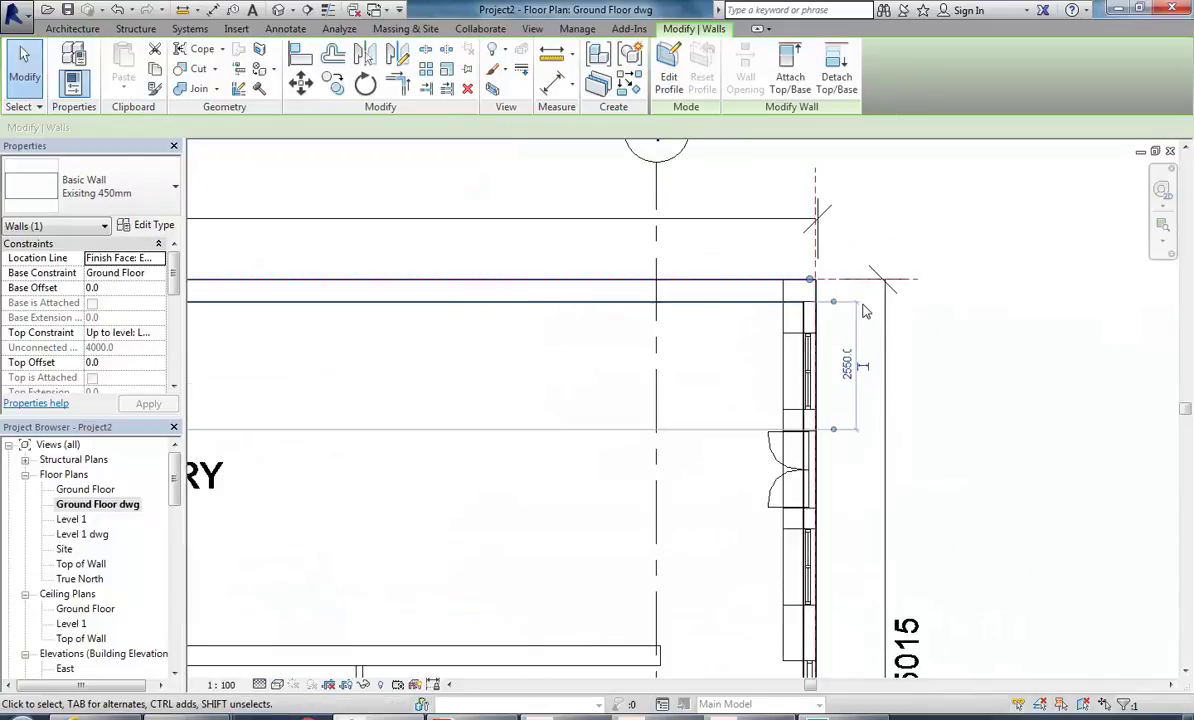
{"action": "scroll", "coordinate": [852, 313], "scroll_direction": "up", "scroll_amount": 3}
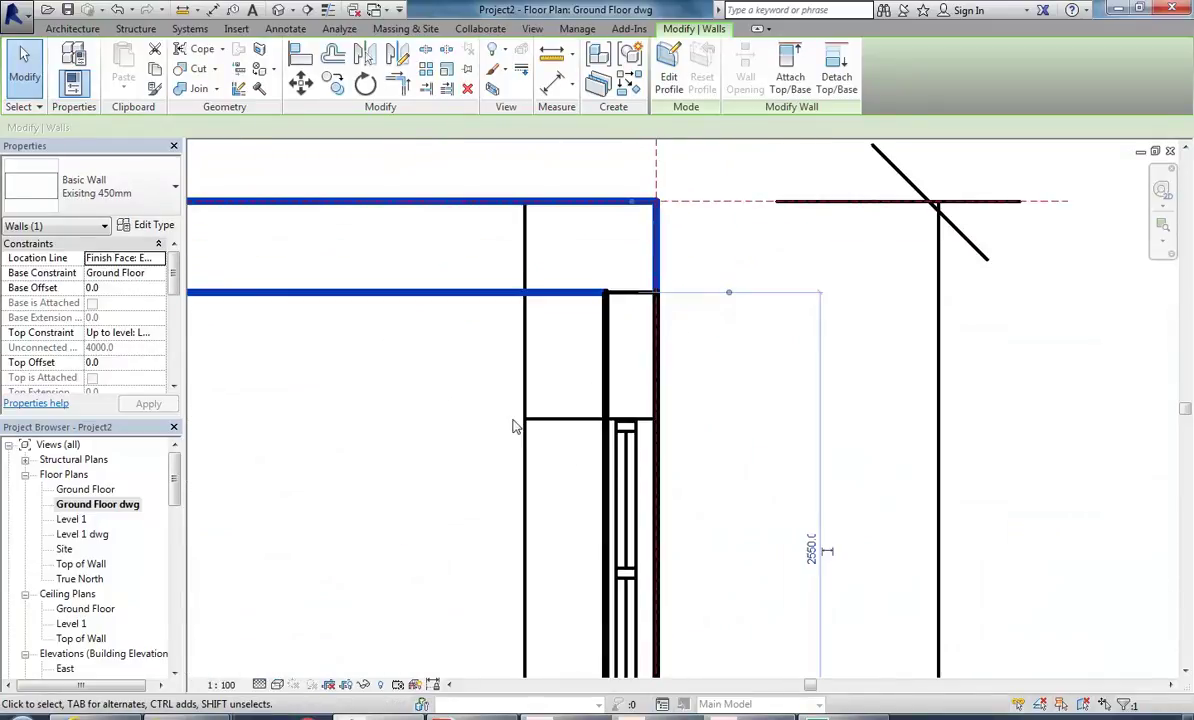
{"action": "left_click", "coordinate": [551, 55]}
{"action": "left_click", "coordinate": [656, 418]}
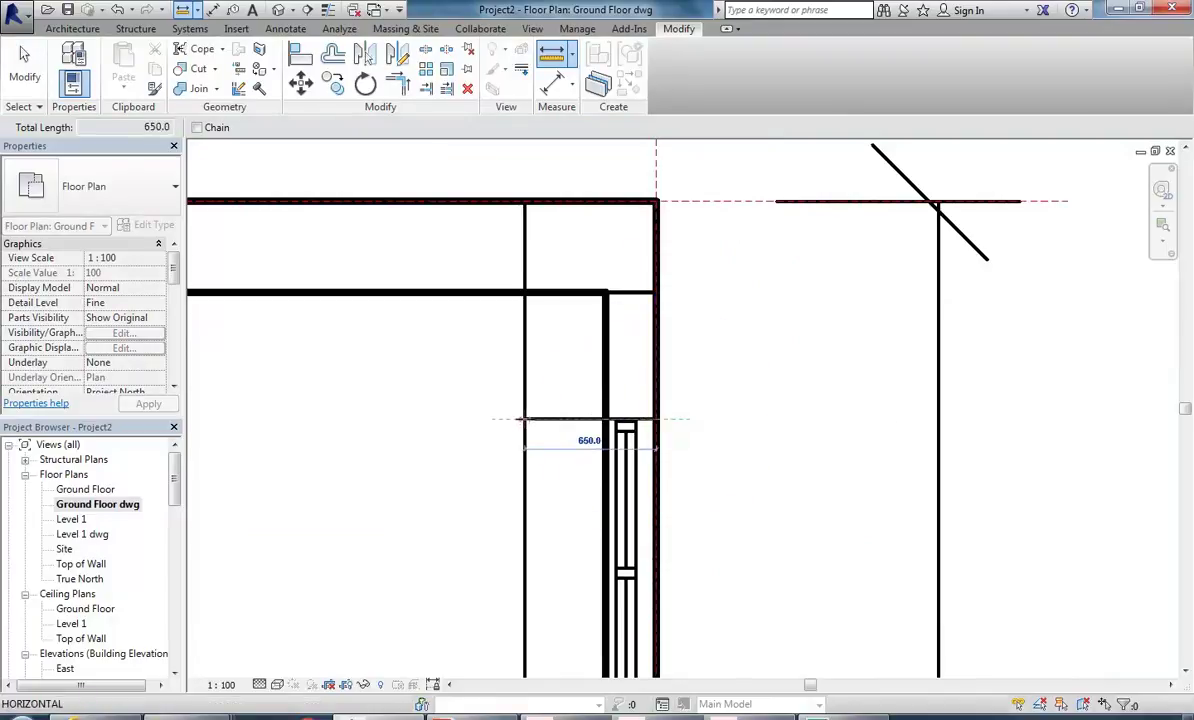
{"action": "left_click", "coordinate": [522, 418]}
{"action": "key", "text": "Escape"}
{"action": "key", "text": "Escape"}
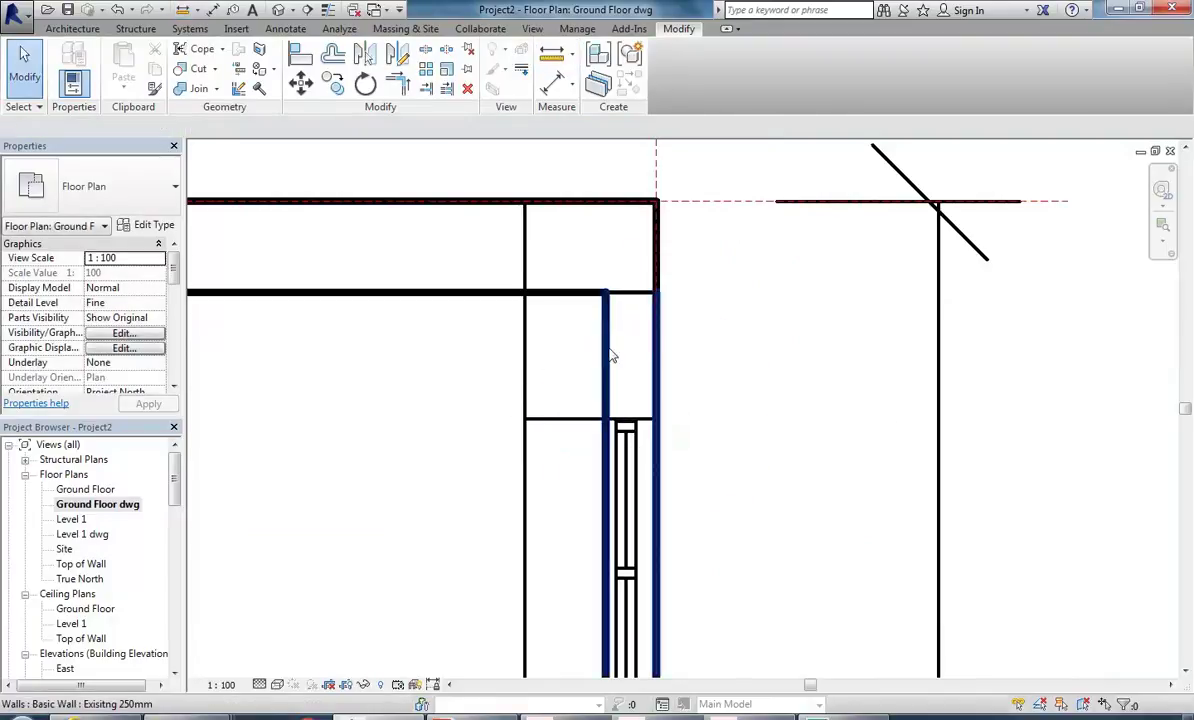
Step: Duplicate the east wall's type under the name Exisitng 650mm
{"action": "left_click", "coordinate": [605, 350]}
{"action": "left_click", "coordinate": [140, 224]}
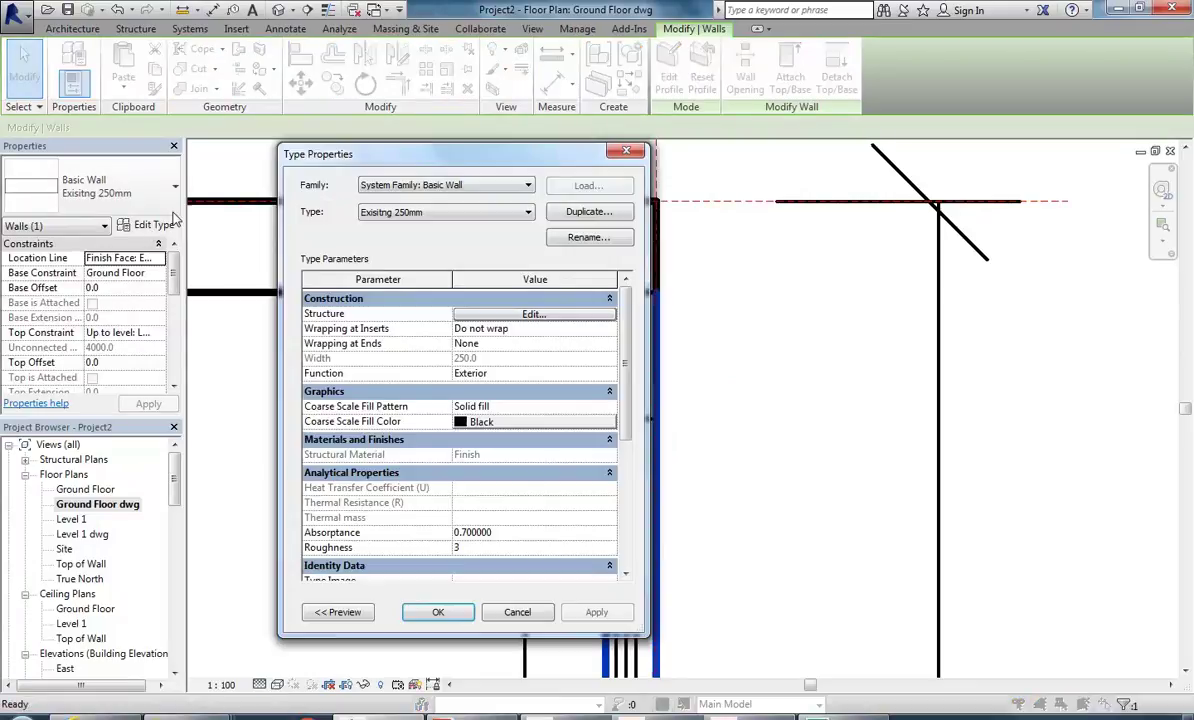
{"action": "left_click", "coordinate": [592, 212]}
{"action": "left_click", "coordinate": [489, 381]}
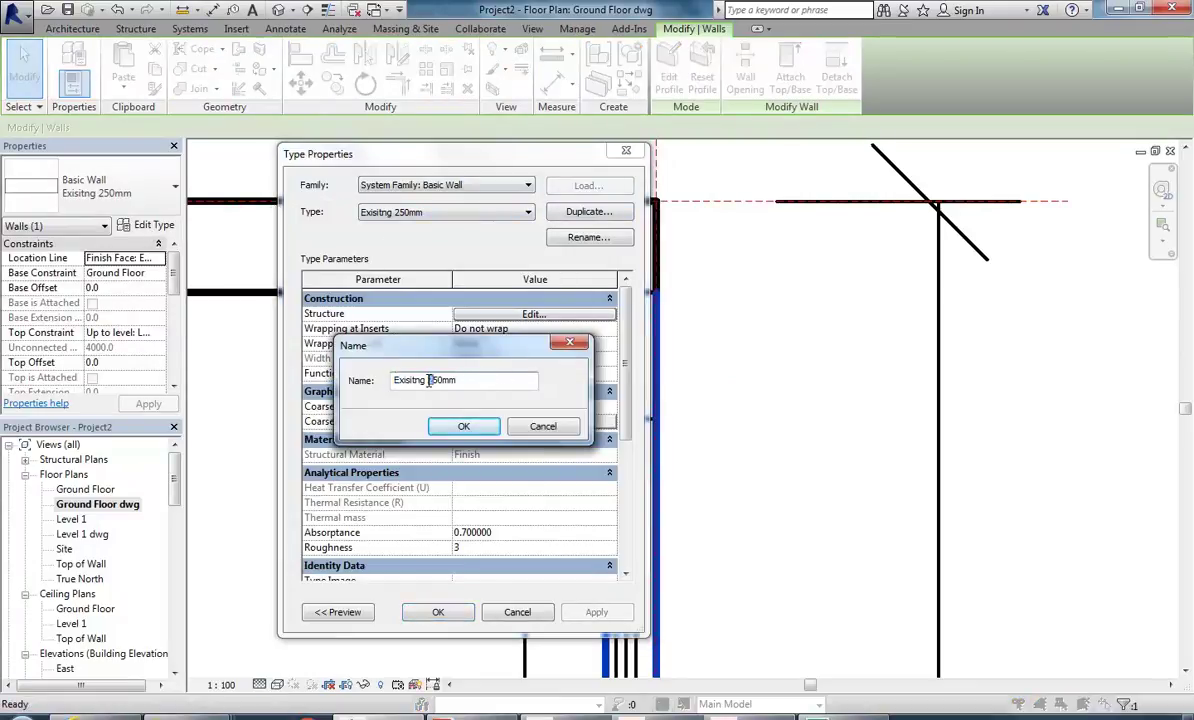
{"action": "left_click", "coordinate": [464, 427]}
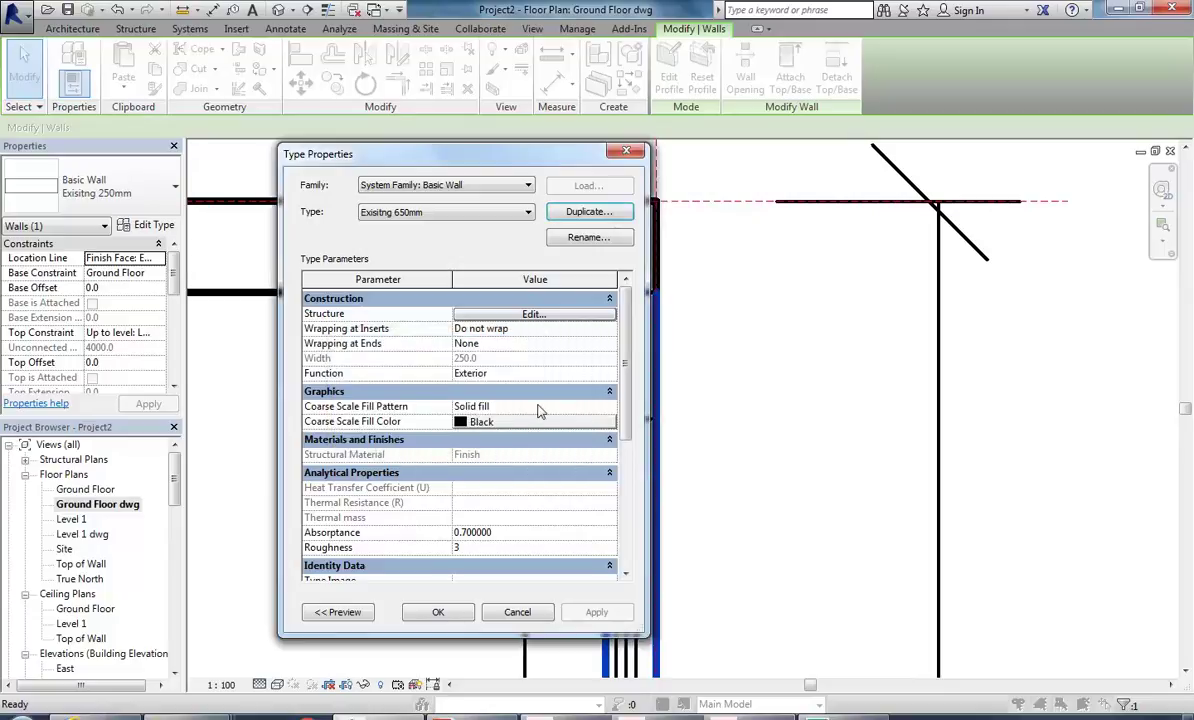
Step: Set the structure layer of the Exisitng 650mm wall type to 650 mm and apply the type to the east wall
{"action": "left_click", "coordinate": [530, 313]}
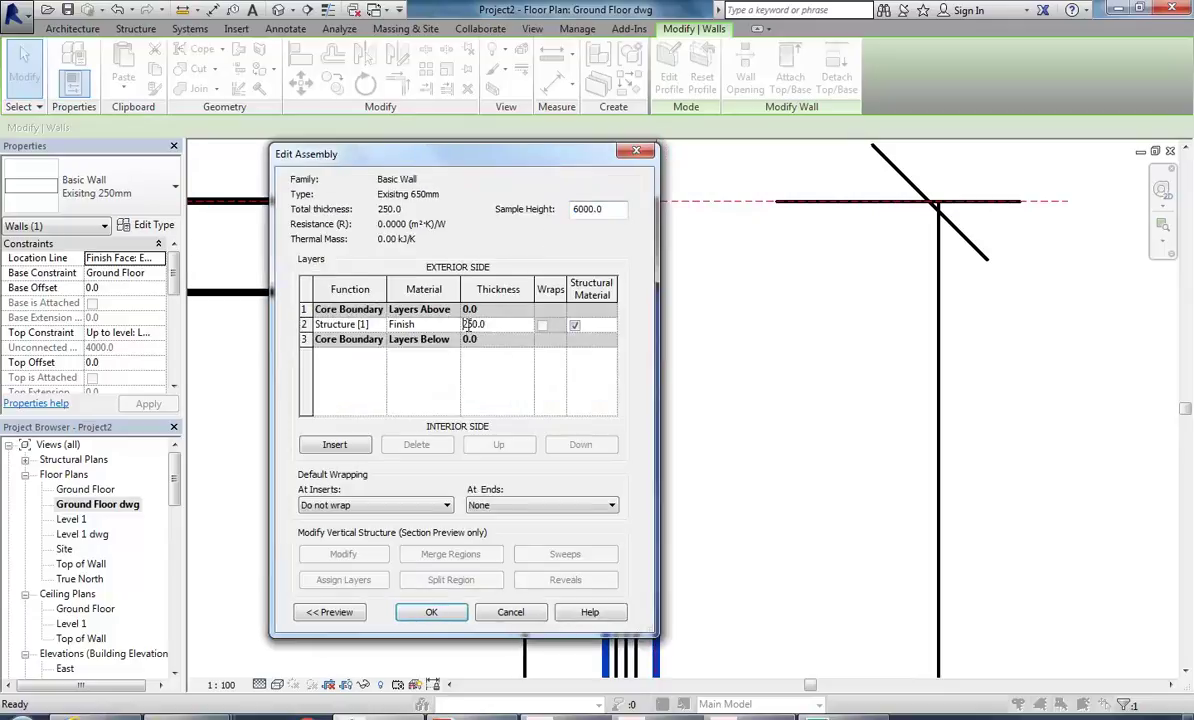
{"action": "left_click", "coordinate": [433, 613]}
{"action": "left_click", "coordinate": [441, 614]}
Step: Measure the drawn thickness of the thinner stretch of the east wall beside the café door
{"action": "scroll", "coordinate": [504, 592], "scroll_direction": "up", "scroll_amount": 5}
{"action": "middle_click_drag", "start_coordinate": [504, 592], "coordinate": [499, 250]}
{"action": "scroll", "coordinate": [505, 410], "scroll_direction": "down", "scroll_amount": 4}
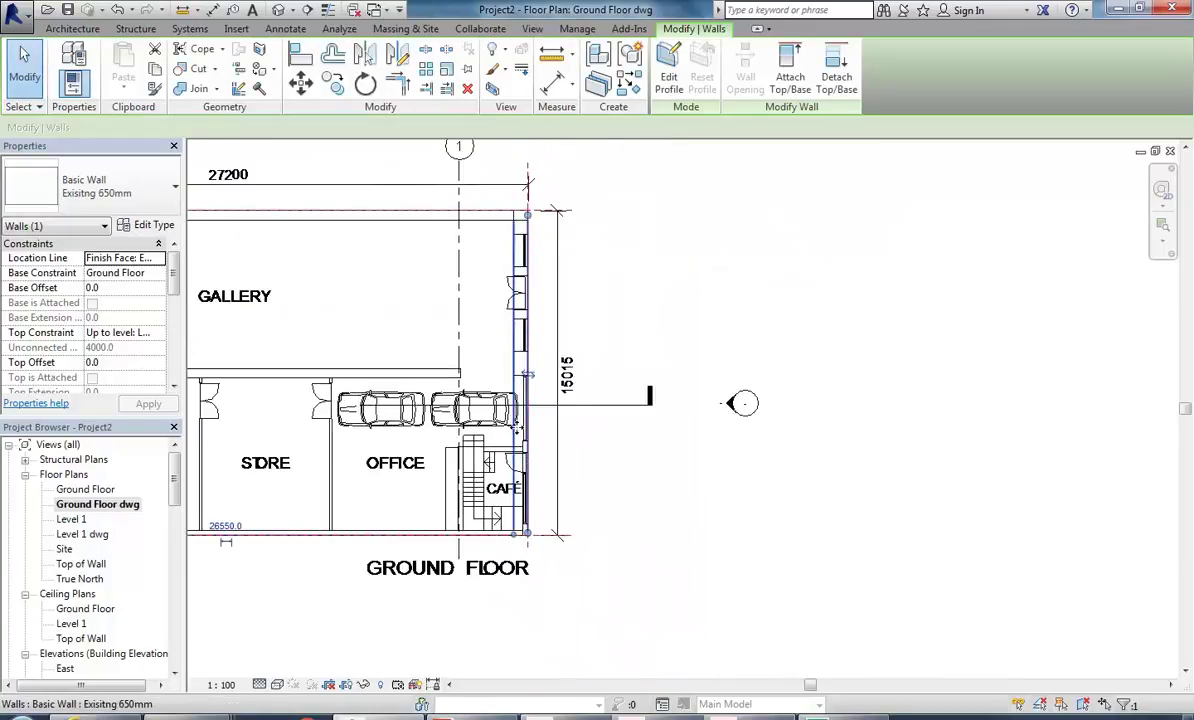
{"action": "scroll", "coordinate": [530, 416], "scroll_direction": "up", "scroll_amount": 4}
{"action": "scroll", "coordinate": [532, 418], "scroll_direction": "up", "scroll_amount": 1}
{"action": "middle_click_drag", "start_coordinate": [525, 426], "coordinate": [525, 510]}
{"action": "left_click", "coordinate": [552, 55]}
{"action": "scroll", "coordinate": [513, 447], "scroll_direction": "up", "scroll_amount": 2}
{"action": "middle_click_drag", "start_coordinate": [513, 560], "coordinate": [513, 447]}
{"action": "scroll", "coordinate": [513, 447], "scroll_direction": "up", "scroll_amount": 2}
{"action": "left_click", "coordinate": [518, 421]}
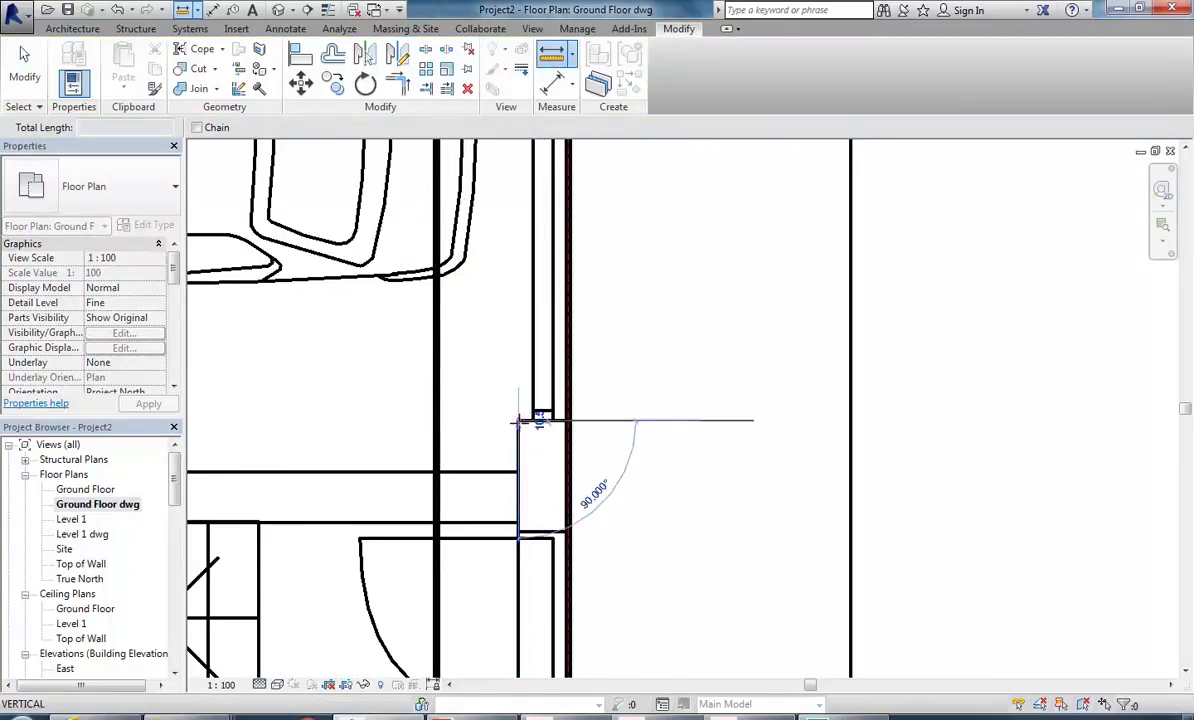
{"action": "left_click", "coordinate": [566, 421]}
{"action": "key", "text": "Escape"}
Step: Try to split the east wall at the south edge of the thick pier beside the parked car
{"action": "scroll", "coordinate": [583, 328], "scroll_direction": "down", "scroll_amount": 3}
{"action": "scroll", "coordinate": [583, 330], "scroll_direction": "down", "scroll_amount": 3}
{"action": "scroll", "coordinate": [578, 338], "scroll_direction": "up", "scroll_amount": 2}
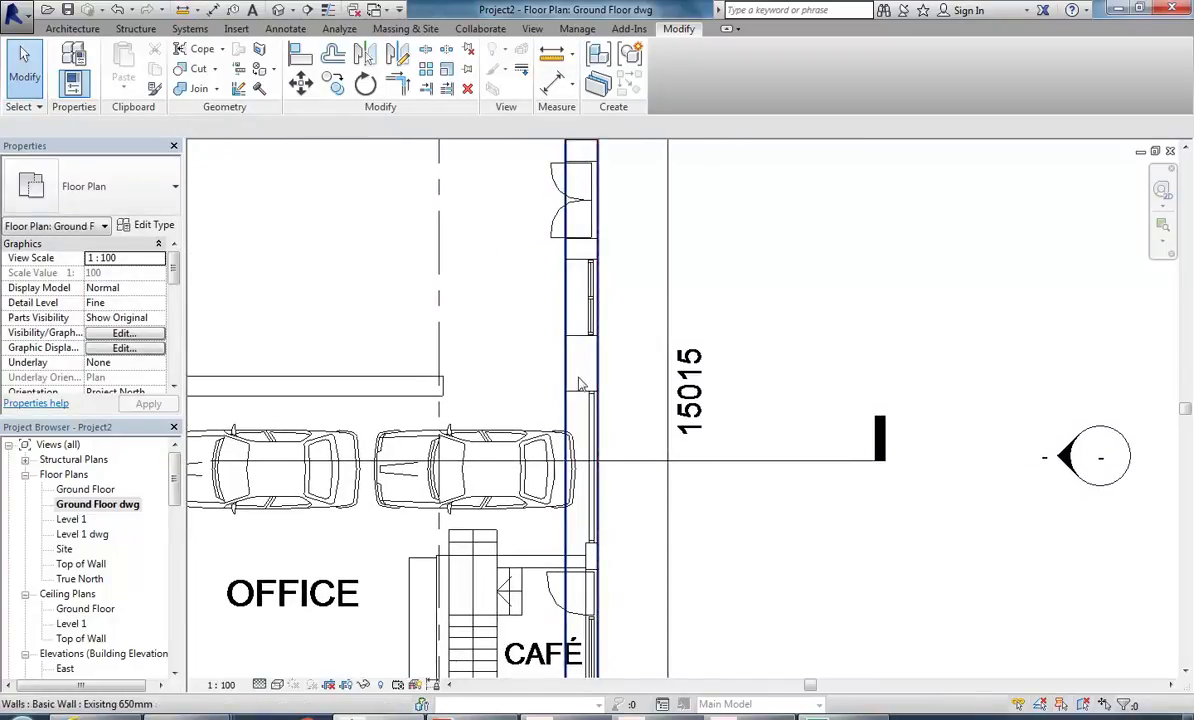
{"action": "scroll", "coordinate": [578, 380], "scroll_direction": "up", "scroll_amount": 3}
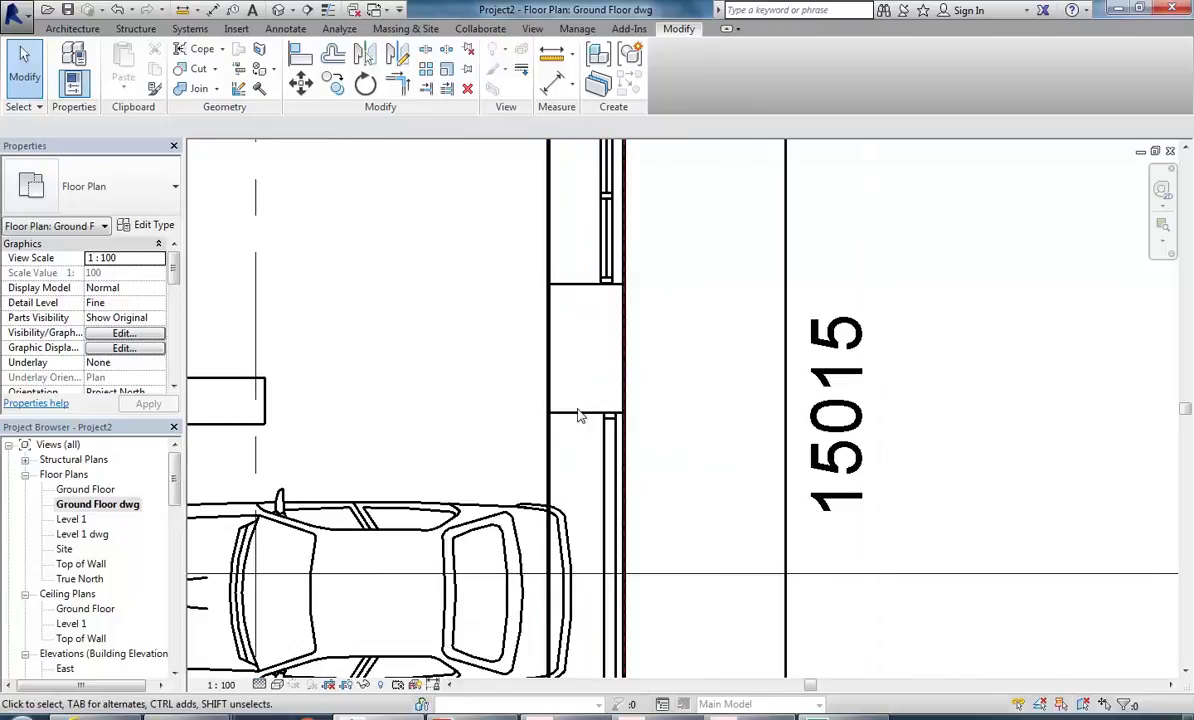
{"action": "scroll", "coordinate": [586, 413], "scroll_direction": "down", "scroll_amount": 2}
{"action": "middle_click_drag", "start_coordinate": [586, 413], "coordinate": [557, 414]}
{"action": "scroll", "coordinate": [553, 296], "scroll_direction": "up", "scroll_amount": 3}
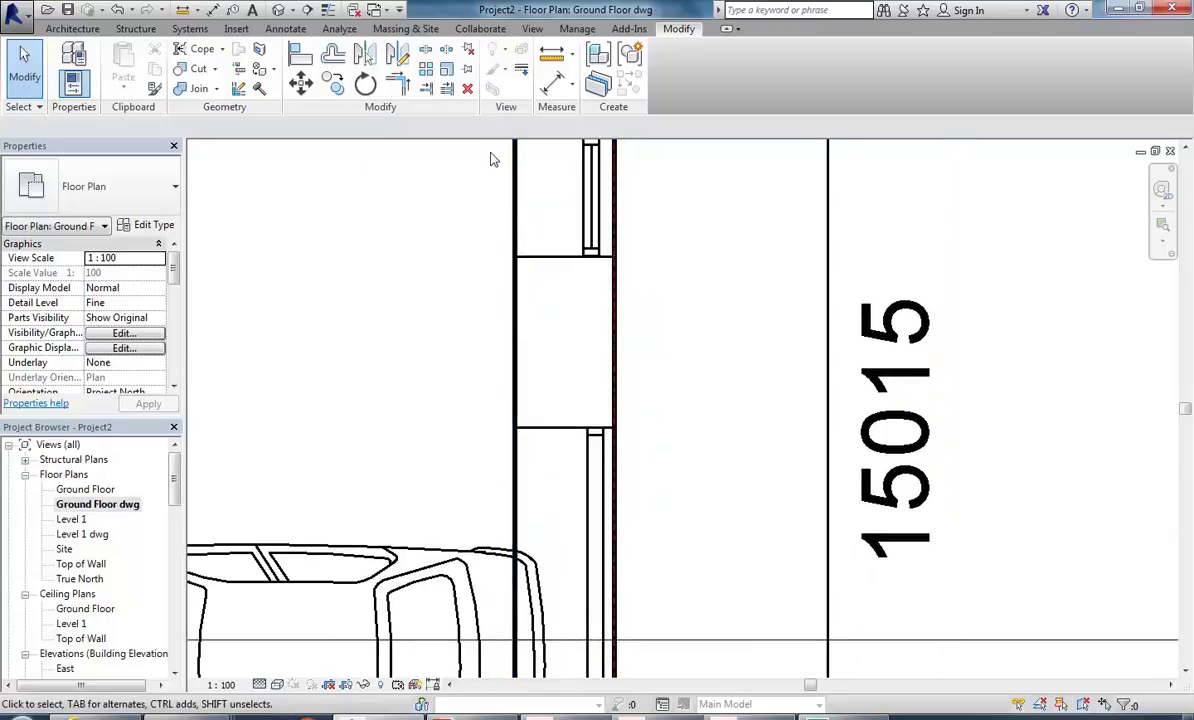
{"action": "left_click", "coordinate": [518, 240]}
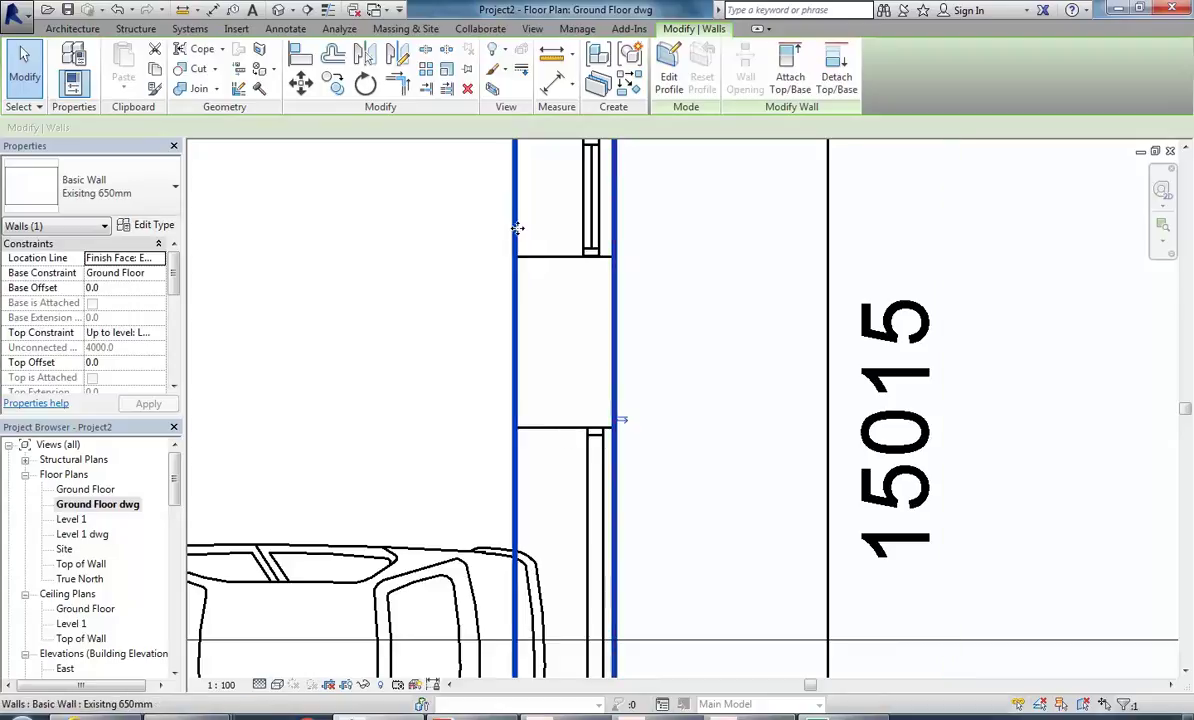
{"action": "left_click", "coordinate": [425, 52]}
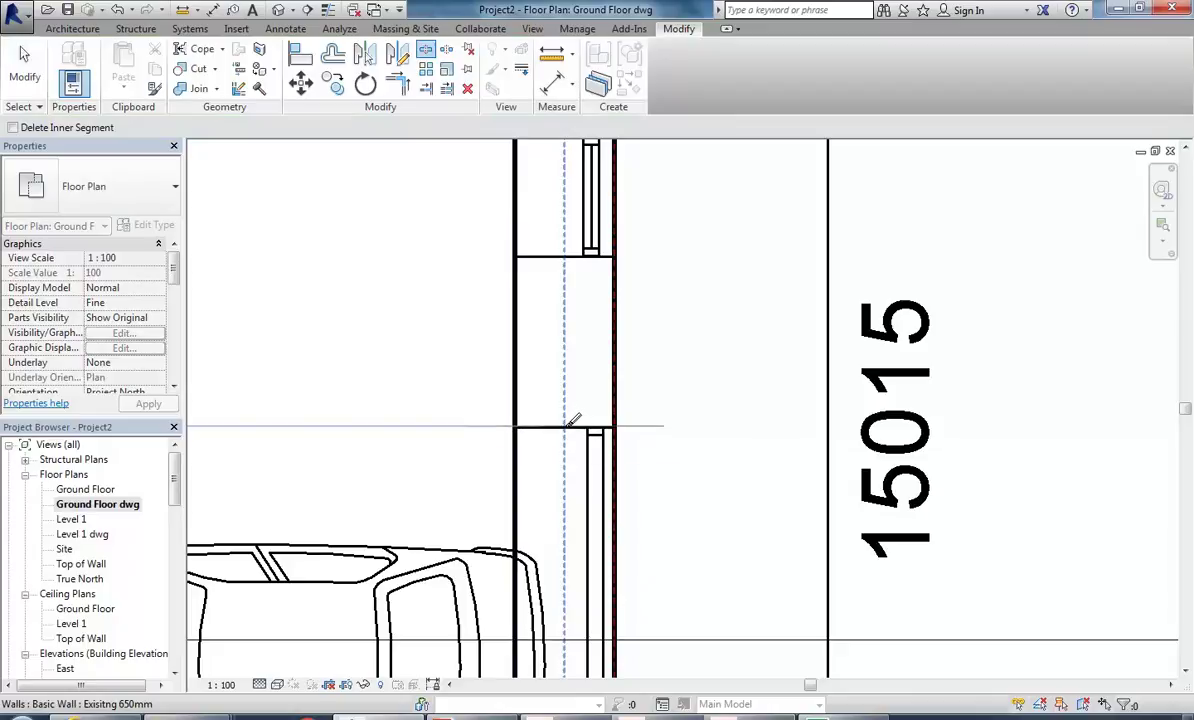
{"action": "left_click", "coordinate": [570, 426]}
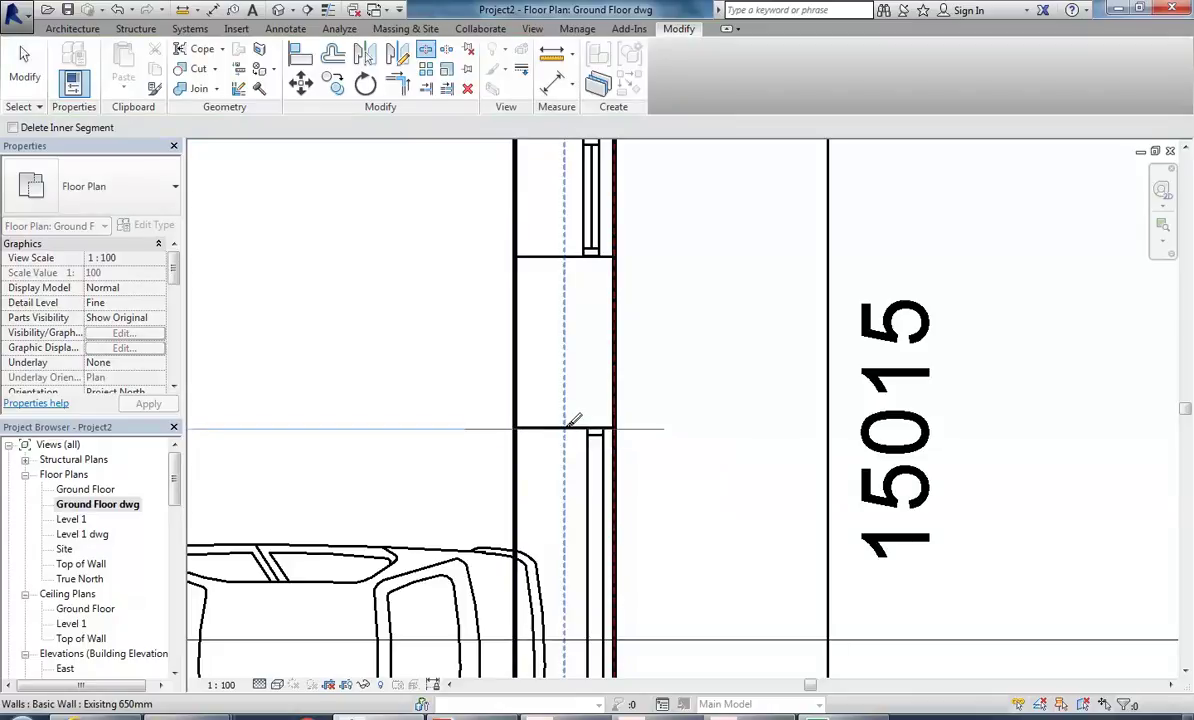
{"action": "key", "text": "Escape"}
Step: Place a reference plane with zero offset by picking the south face of the partition between the gallery and the store
{"action": "scroll", "coordinate": [440, 394], "scroll_direction": "down", "scroll_amount": 5}
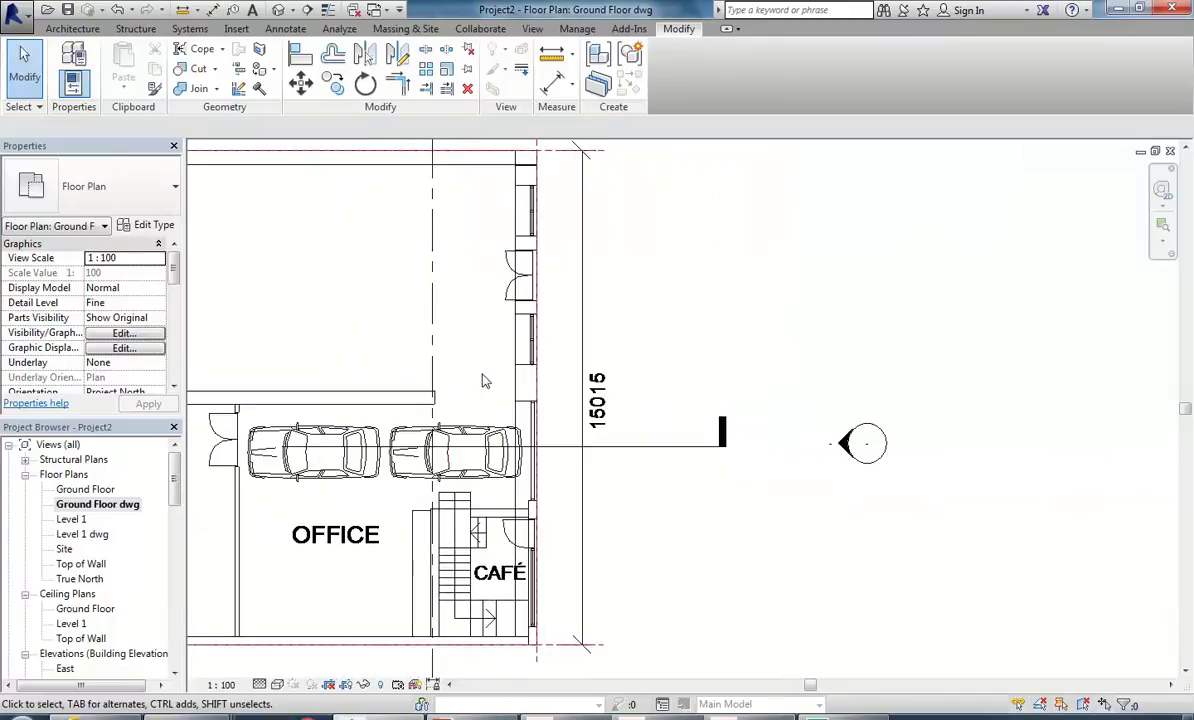
{"action": "scroll", "coordinate": [484, 380], "scroll_direction": "down", "scroll_amount": 2}
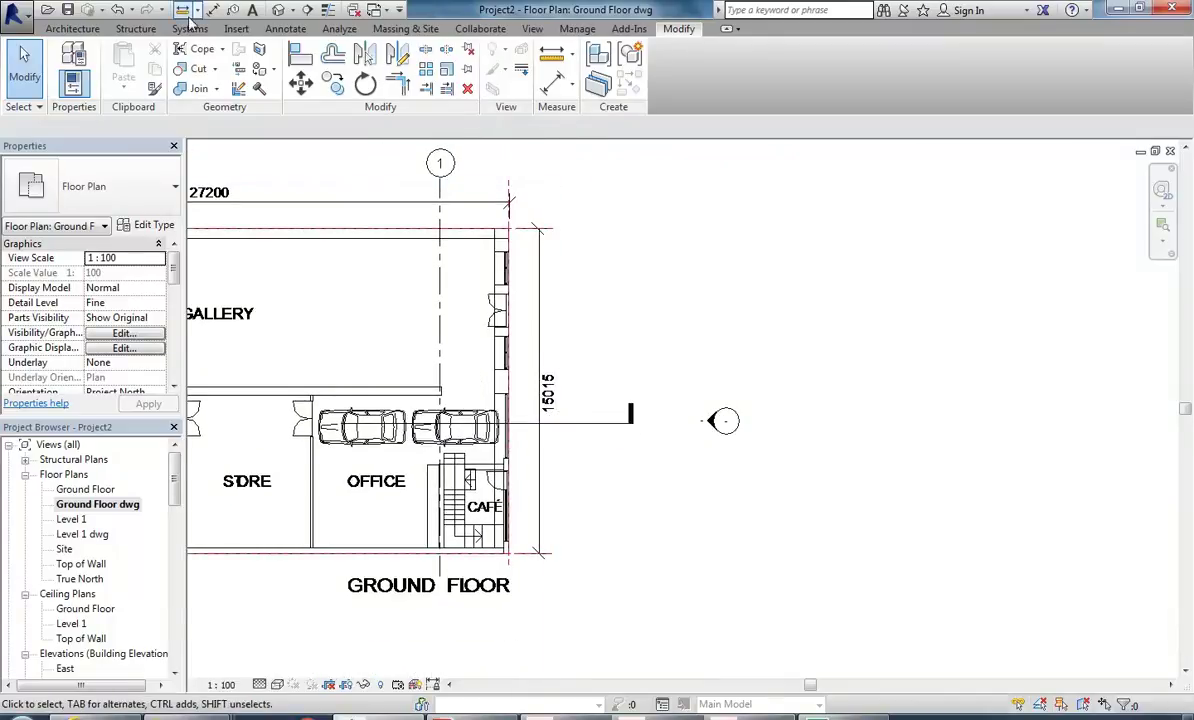
{"action": "scroll", "coordinate": [480, 378], "scroll_direction": "up", "scroll_amount": 6}
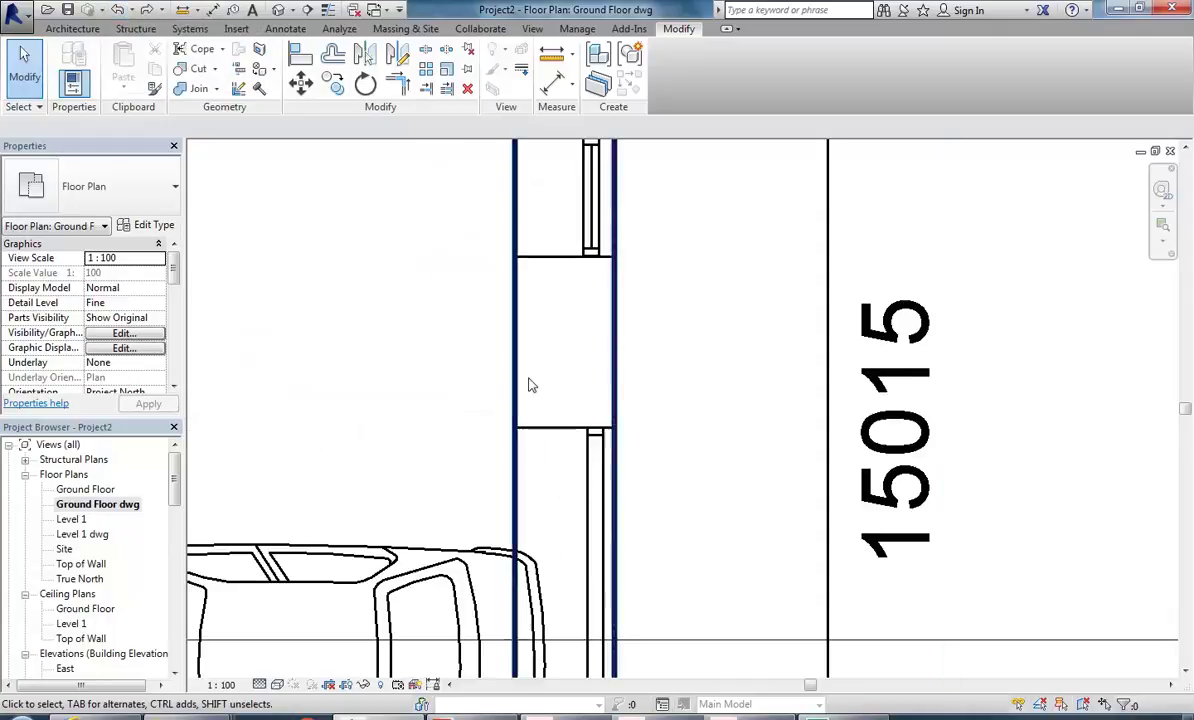
{"action": "scroll", "coordinate": [420, 355], "scroll_direction": "down", "scroll_amount": 3}
{"action": "scroll", "coordinate": [489, 375], "scroll_direction": "down", "scroll_amount": 1}
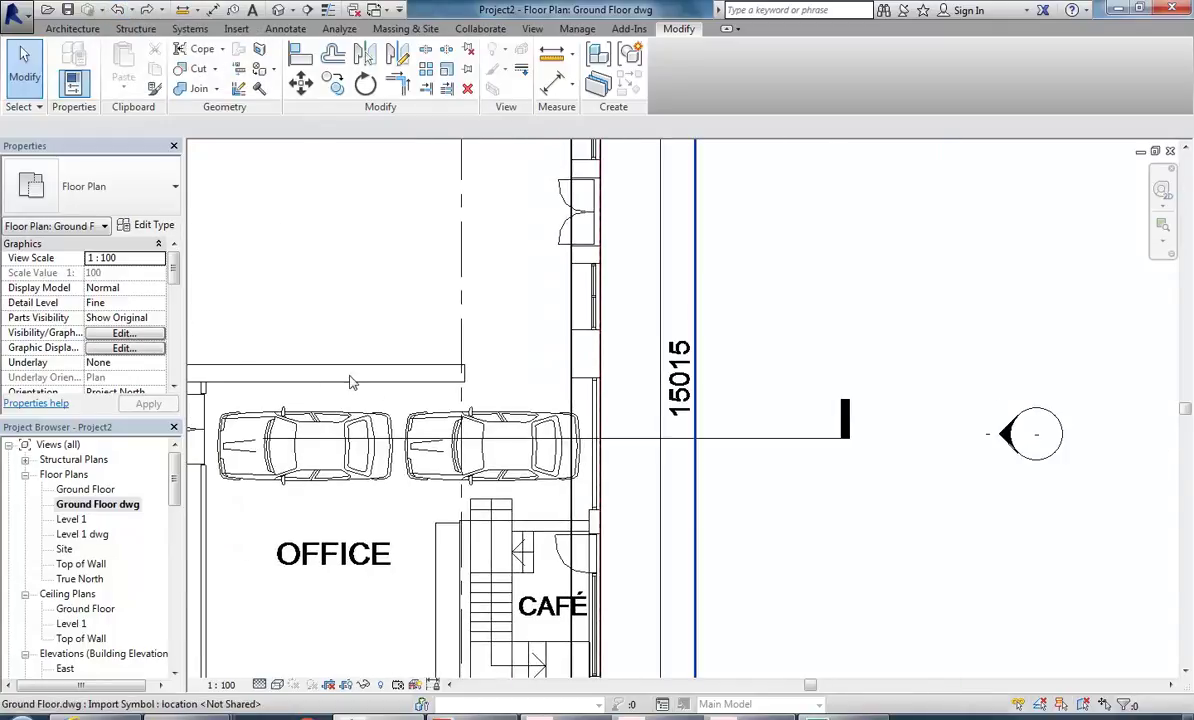
{"action": "scroll", "coordinate": [380, 370], "scroll_direction": "down", "scroll_amount": 5}
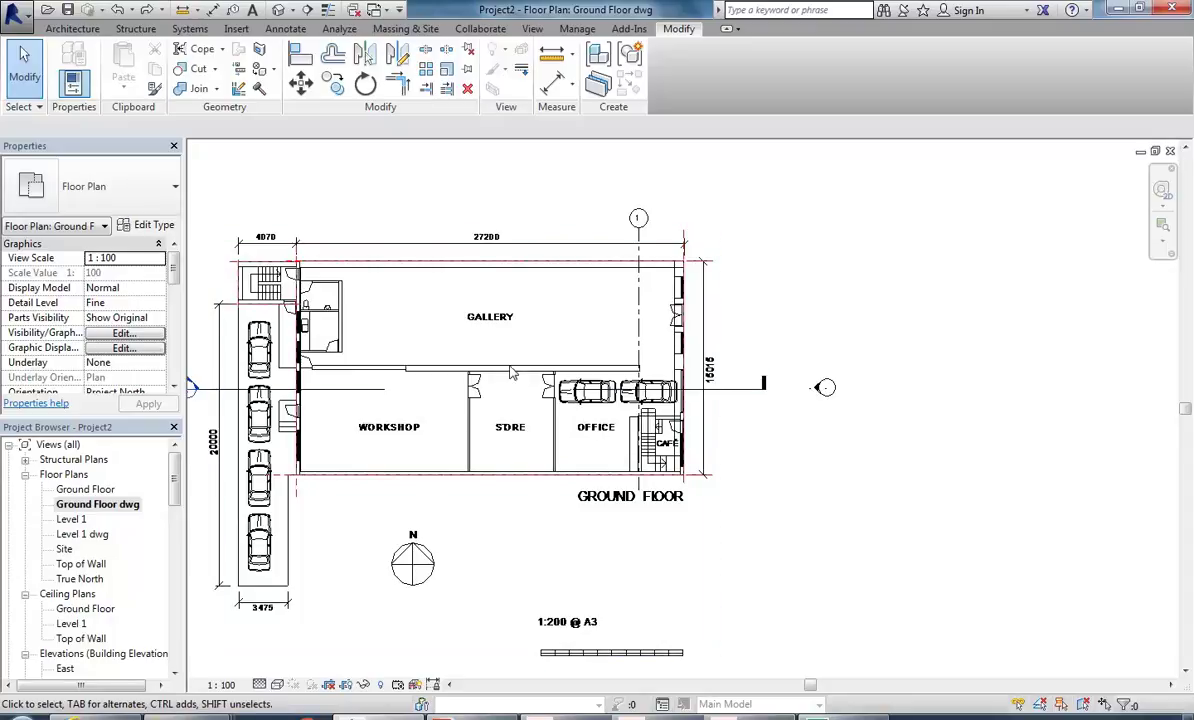
{"action": "left_click", "coordinate": [72, 29]}
{"action": "left_click", "coordinate": [1122, 68]}
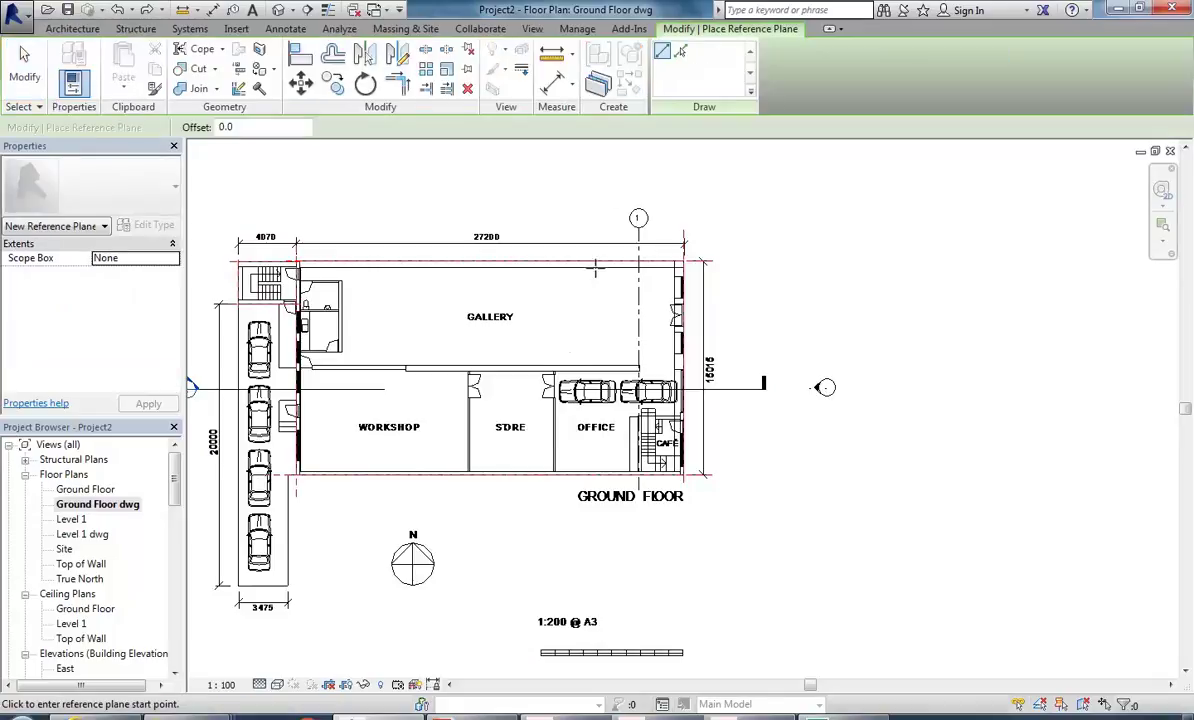
{"action": "left_click", "coordinate": [682, 53]}
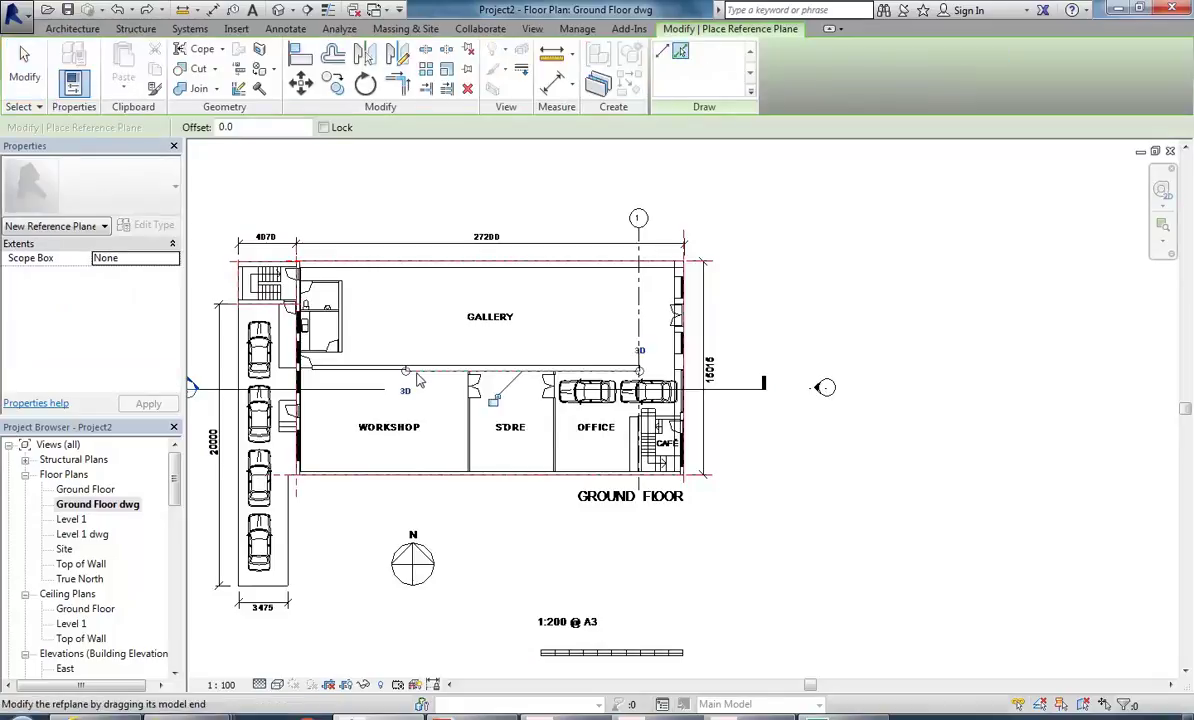
Step: Extend the reference plane's east end past the east wall and compare it with the south edge of the thick pier
{"action": "scroll", "coordinate": [693, 377], "scroll_direction": "up", "scroll_amount": 5}
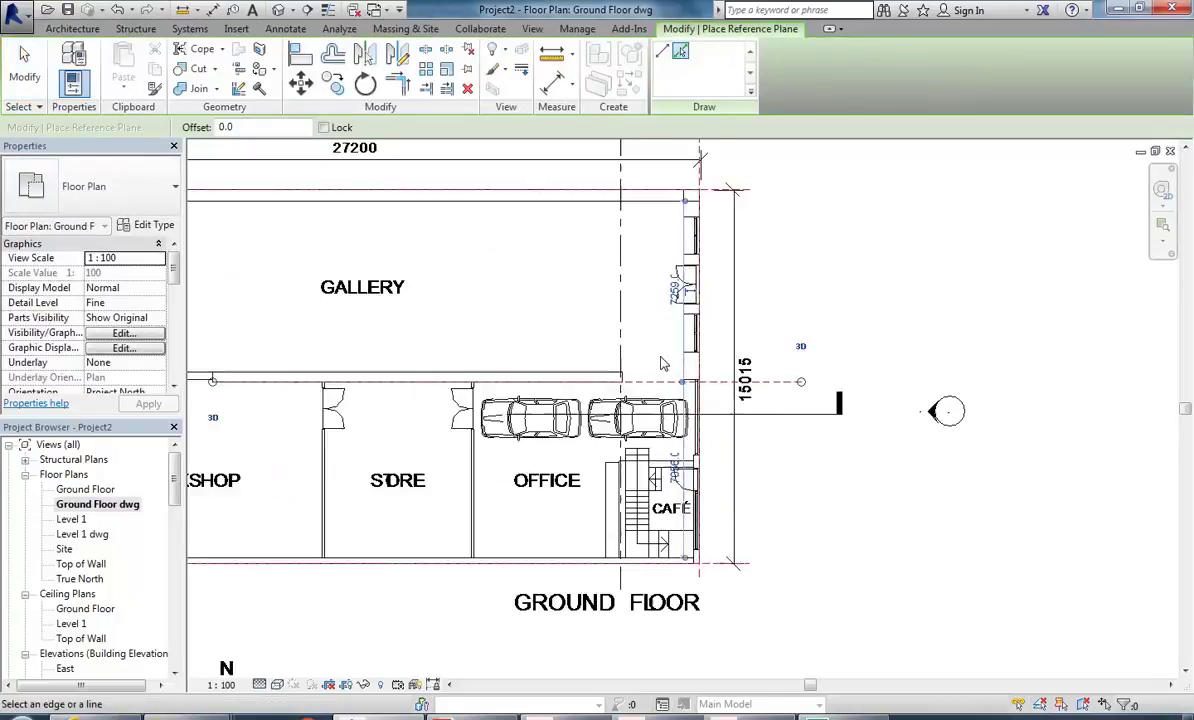
{"action": "scroll", "coordinate": [613, 354], "scroll_direction": "down", "scroll_amount": 2}
{"action": "middle_click_drag", "start_coordinate": [634, 360], "coordinate": [498, 378]}
{"action": "scroll", "coordinate": [538, 378], "scroll_direction": "down", "scroll_amount": 1}
{"action": "scroll", "coordinate": [538, 378], "scroll_direction": "up", "scroll_amount": 3}
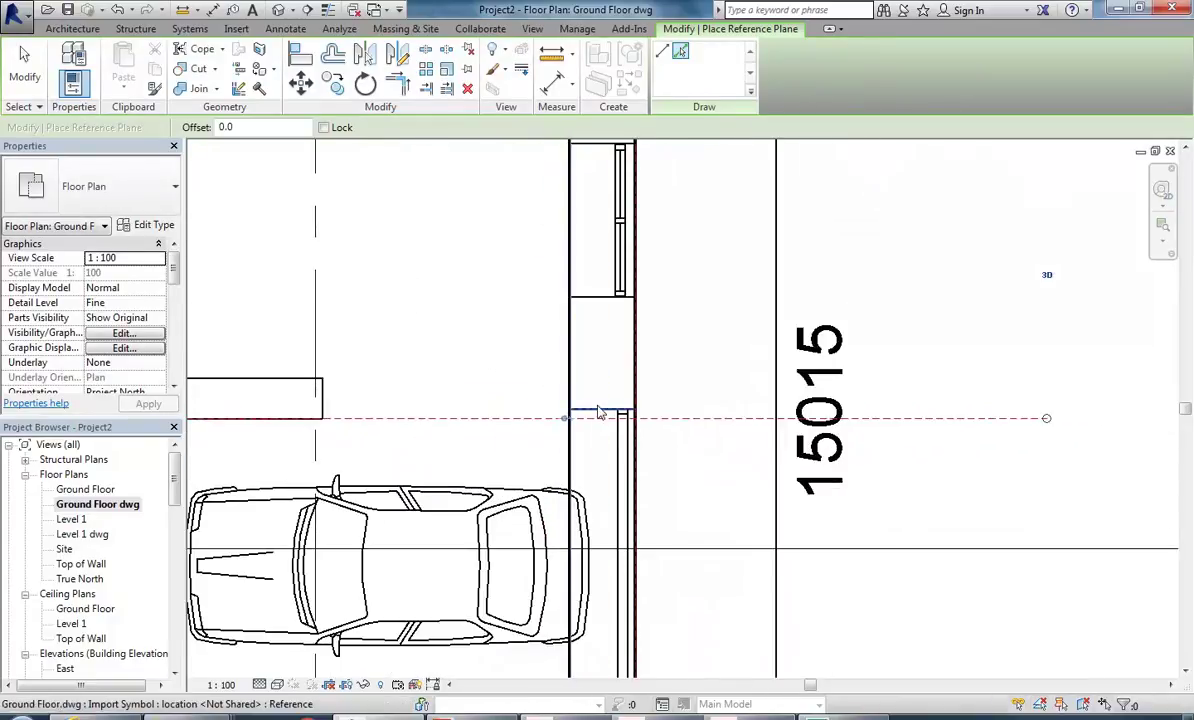
Step: Extend the reference plane's west end past the wall on the workshop's west side and finish placing reference planes
{"action": "scroll", "coordinate": [349, 373], "scroll_direction": "down", "scroll_amount": 3}
{"action": "middle_click_drag", "start_coordinate": [456, 336], "coordinate": [607, 430]}
{"action": "scroll", "coordinate": [607, 430], "scroll_direction": "up", "scroll_amount": 2}
{"action": "left_click_drag", "start_coordinate": [638, 441], "coordinate": [283, 442]}
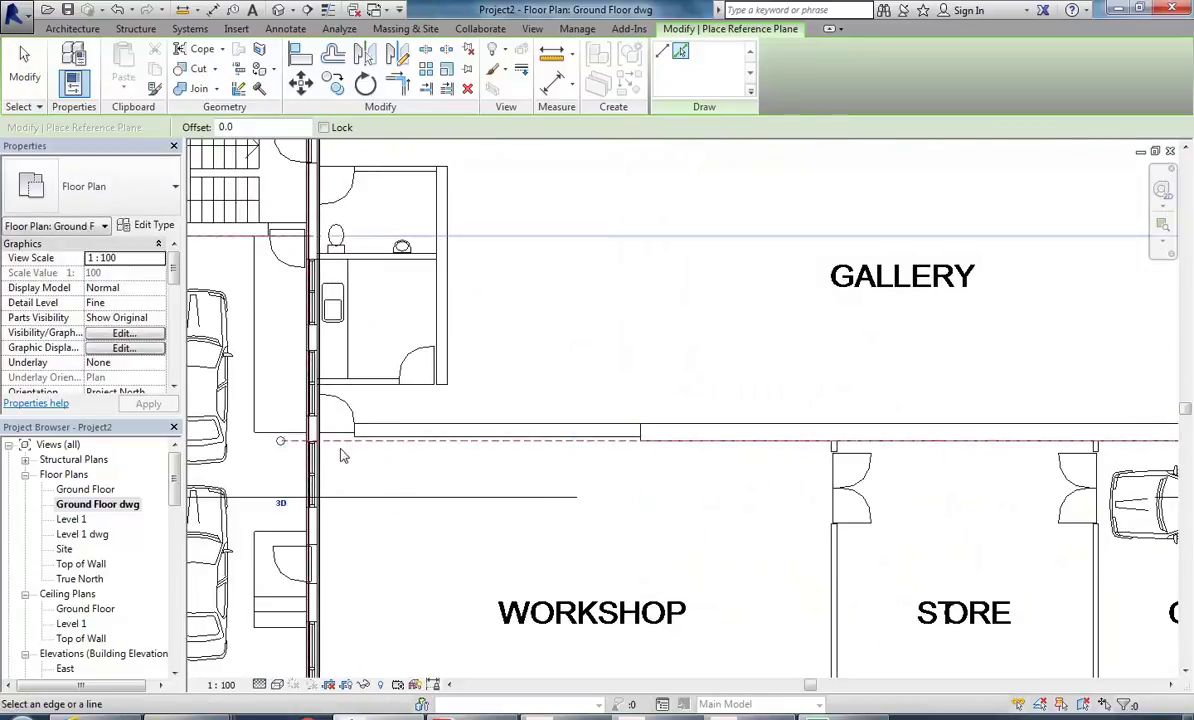
{"action": "right_click", "coordinate": [458, 389]}
{"action": "right_click", "coordinate": [510, 382]}
{"action": "left_click", "coordinate": [538, 392]}
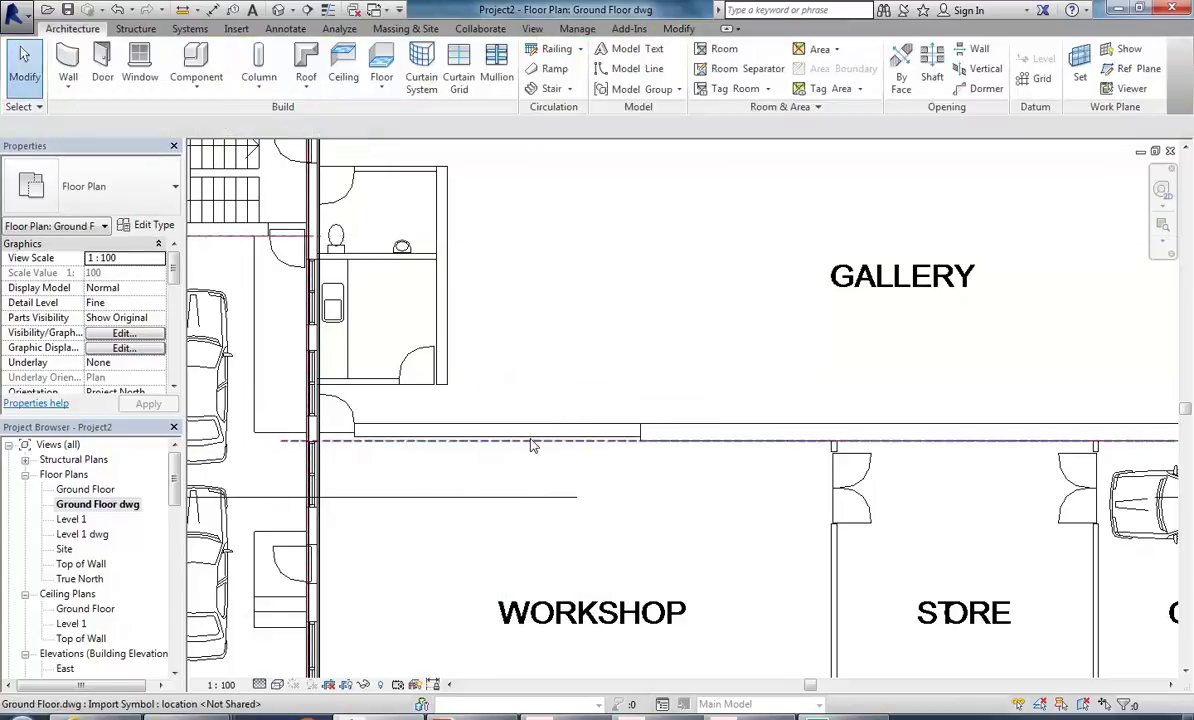
Step: Move the reference plane up to the south face of the thinner gallery–workshop partition and compare it with the pier's south edge
{"action": "left_click", "coordinate": [531, 446]}
{"action": "scroll", "coordinate": [586, 379], "scroll_direction": "up", "scroll_amount": 4}
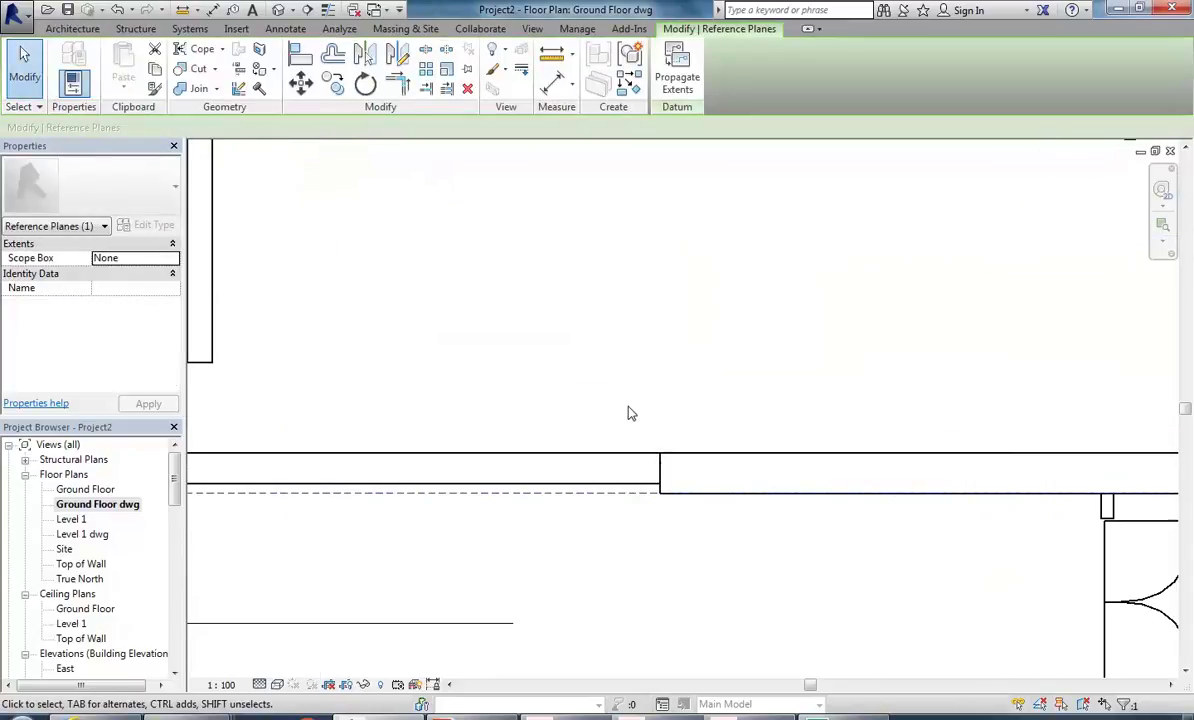
{"action": "left_click", "coordinate": [300, 80]}
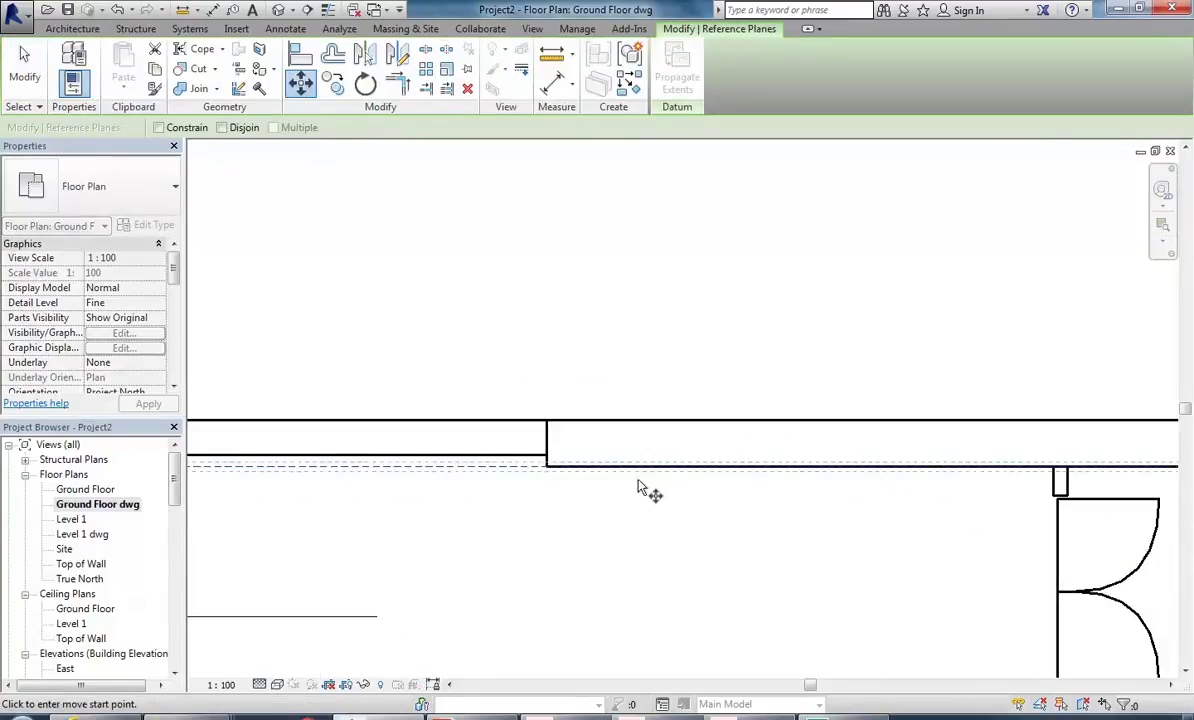
{"action": "left_click", "coordinate": [555, 466]}
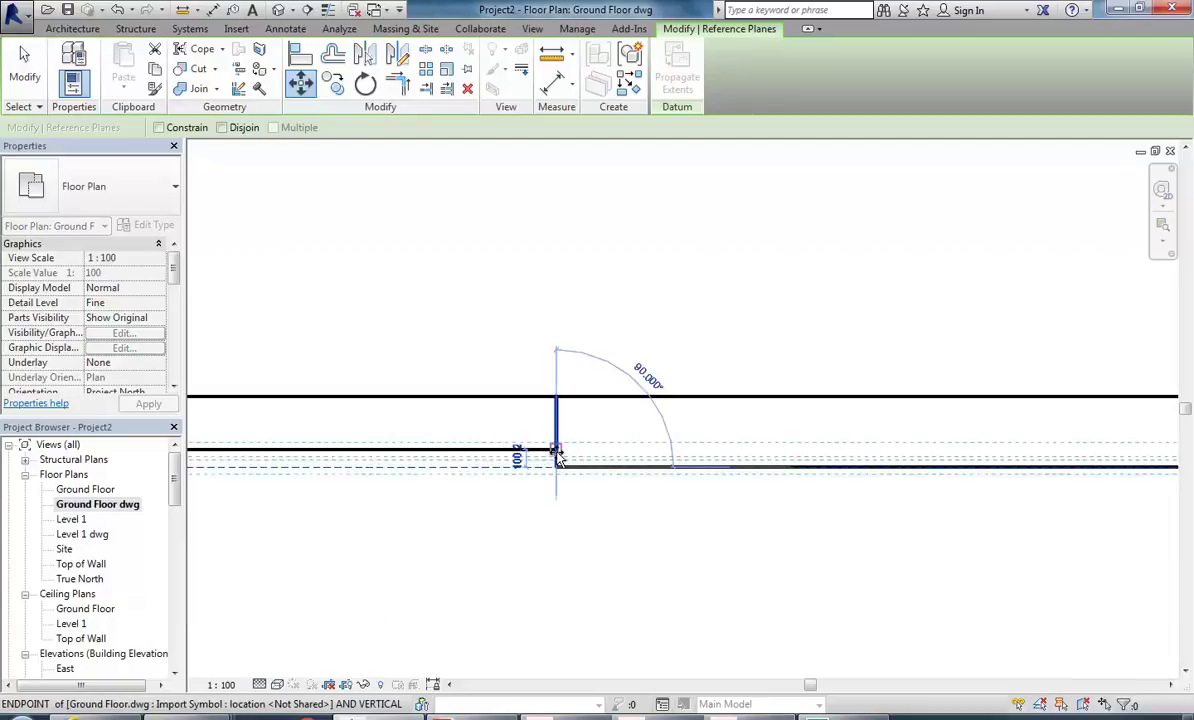
{"action": "left_click", "coordinate": [557, 451]}
{"action": "scroll", "coordinate": [792, 448], "scroll_direction": "down", "scroll_amount": 5}
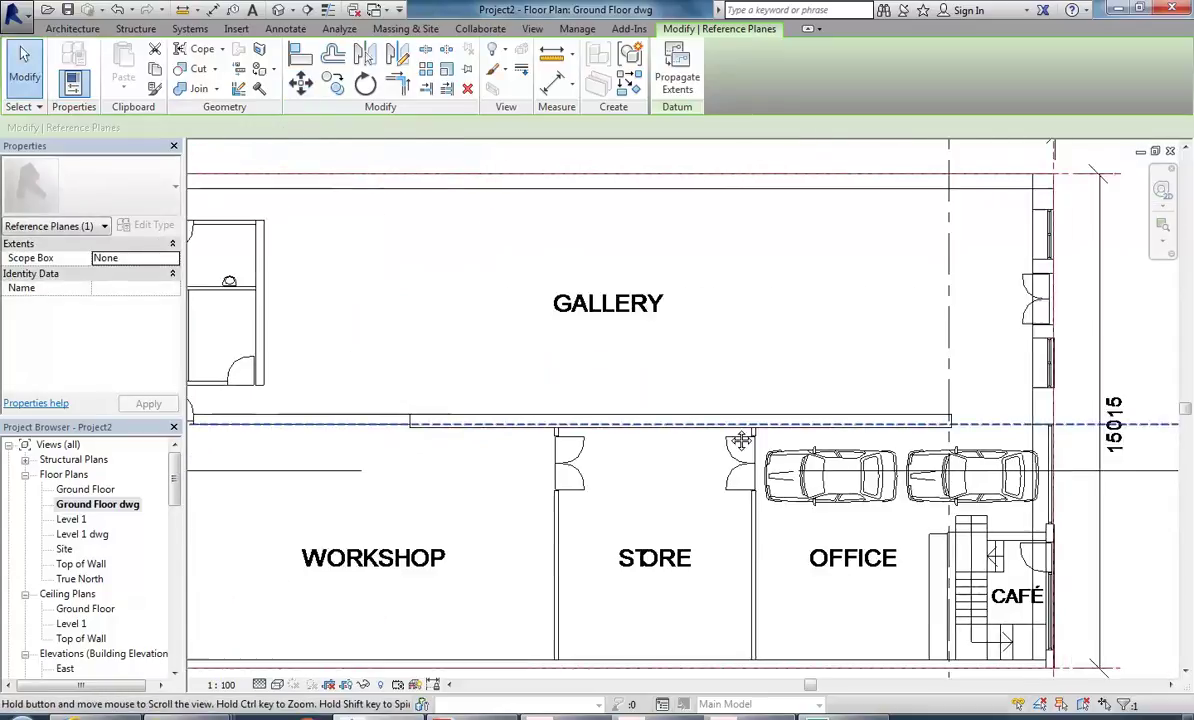
{"action": "scroll", "coordinate": [889, 382], "scroll_direction": "up", "scroll_amount": 6}
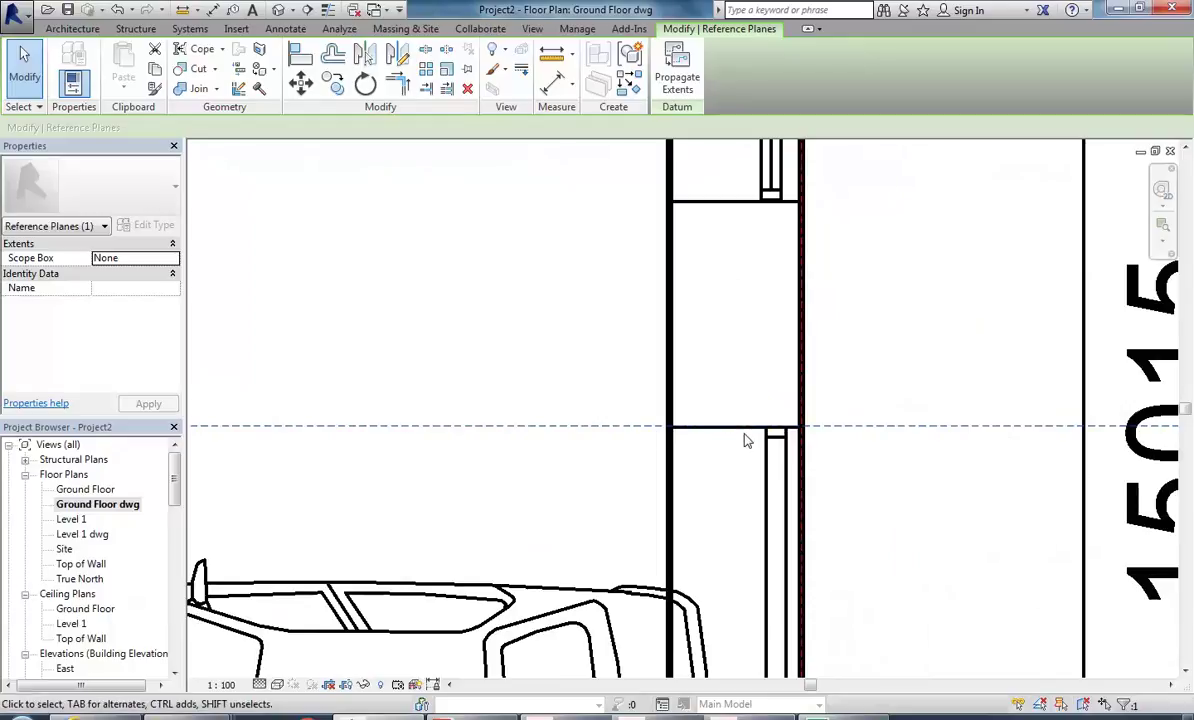
{"action": "scroll", "coordinate": [726, 427], "scroll_direction": "down", "scroll_amount": 7}
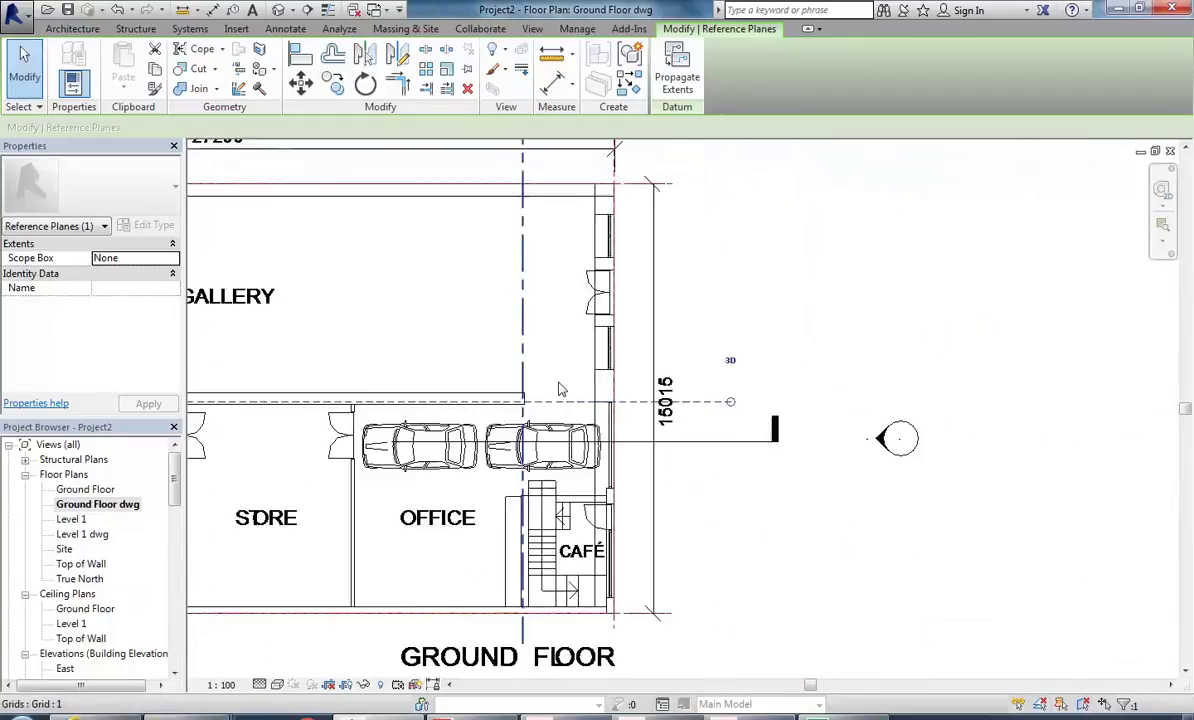
Step: Open the Ground Floor plan and set the reference plane's distance from the north wall to 7157 mm
{"action": "double_click", "coordinate": [85, 489]}
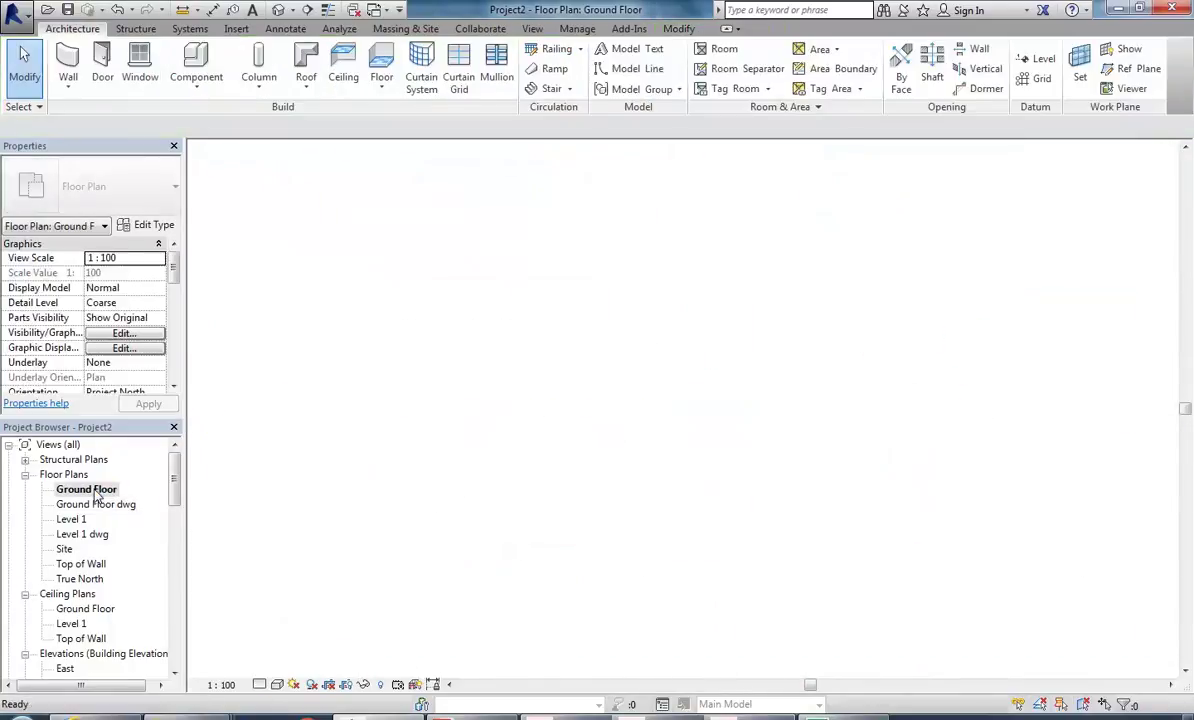
{"action": "scroll", "coordinate": [618, 358], "scroll_direction": "up", "scroll_amount": 3}
{"action": "scroll", "coordinate": [618, 366], "scroll_direction": "up", "scroll_amount": 3}
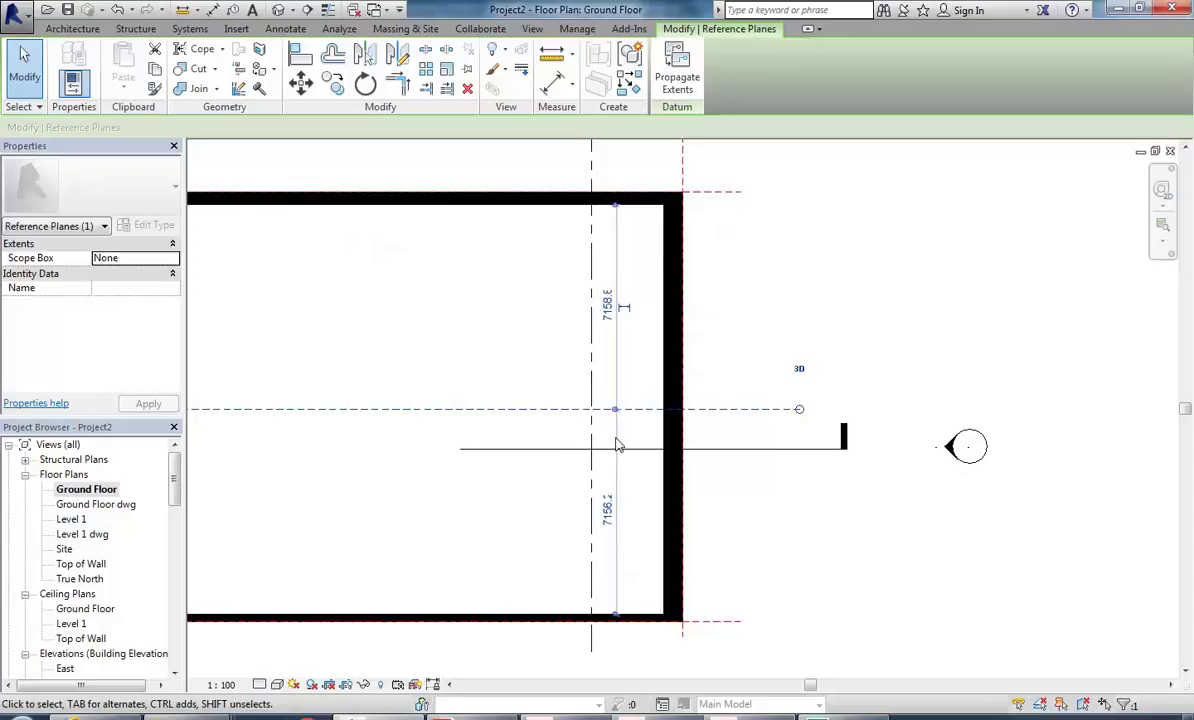
{"action": "left_click", "coordinate": [607, 304]}
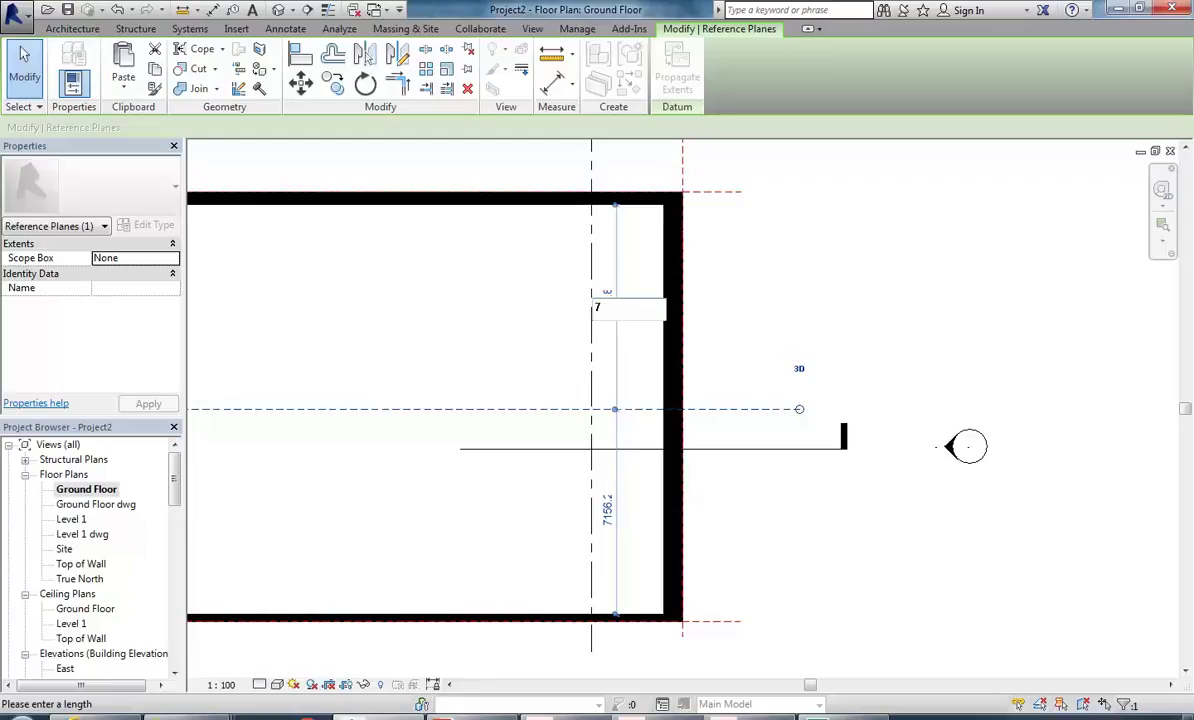
{"action": "key", "text": "Return"}
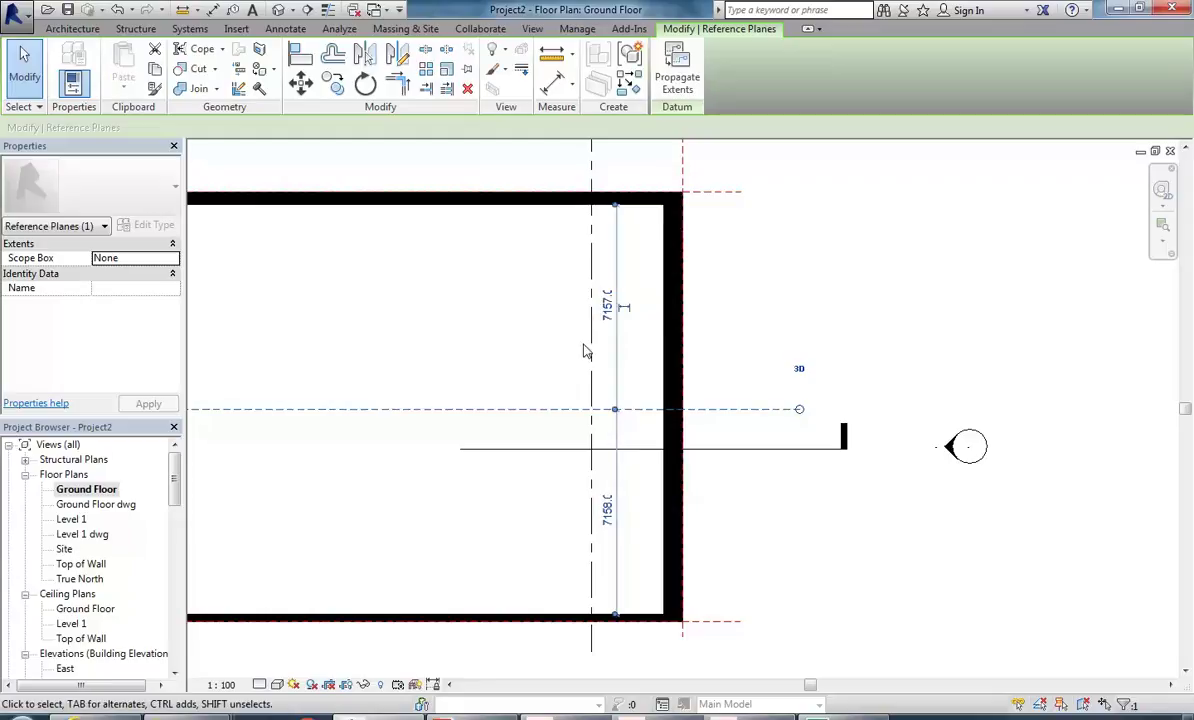
Step: Set the reference plane's distance from the north wall to 7160 mm
{"action": "left_click", "coordinate": [512, 587]}
{"action": "left_click", "coordinate": [616, 410]}
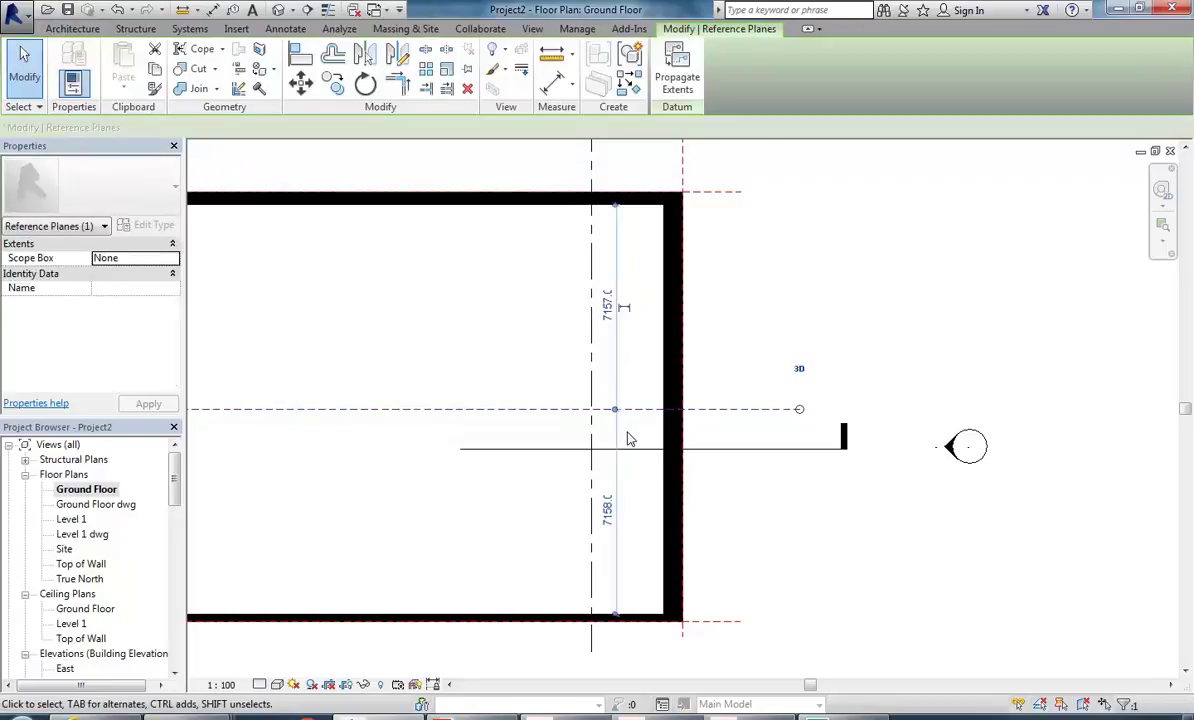
{"action": "left_click", "coordinate": [607, 305]}
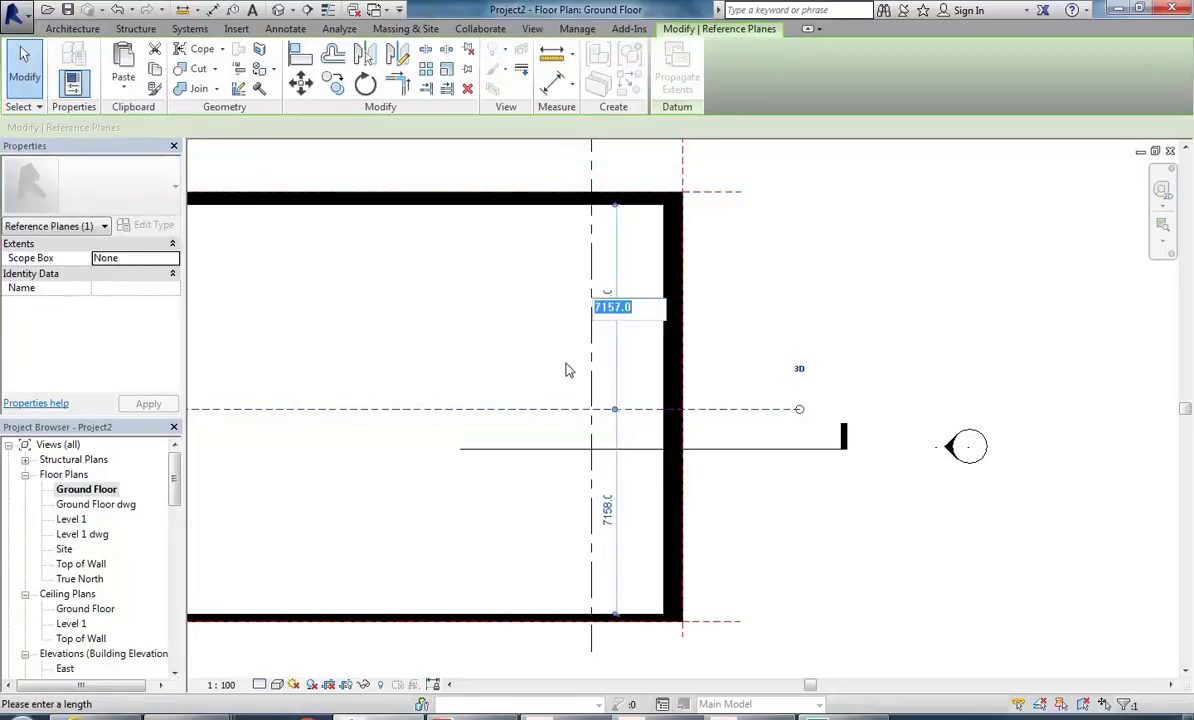
{"action": "type", "text": "7160"}
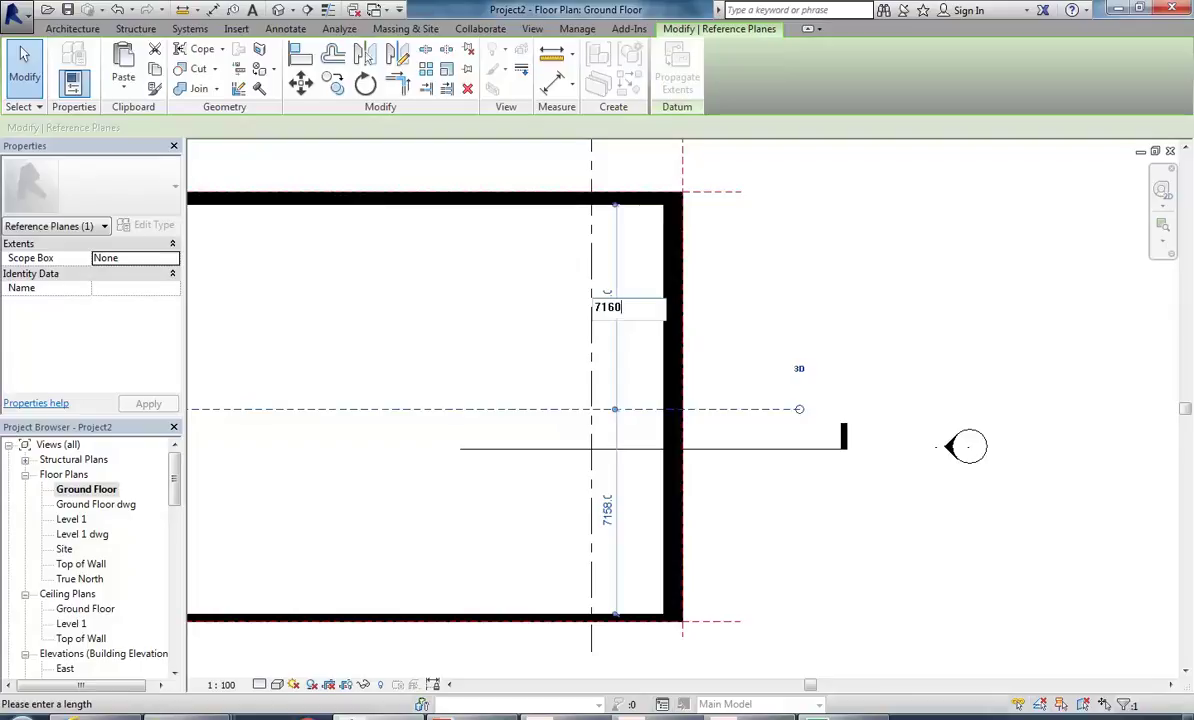
{"action": "key", "text": "Return"}
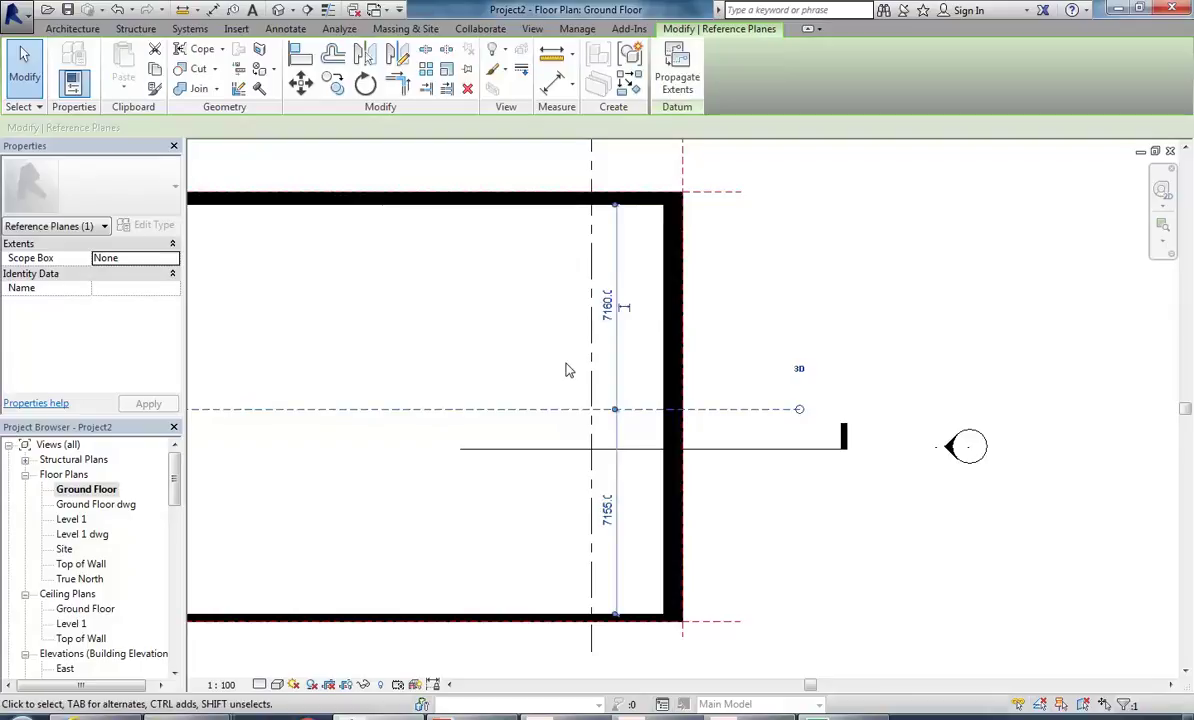
Step: Set the reference plane's distance from the north wall's inner face to 7155 mm
{"action": "left_click", "coordinate": [607, 302]}
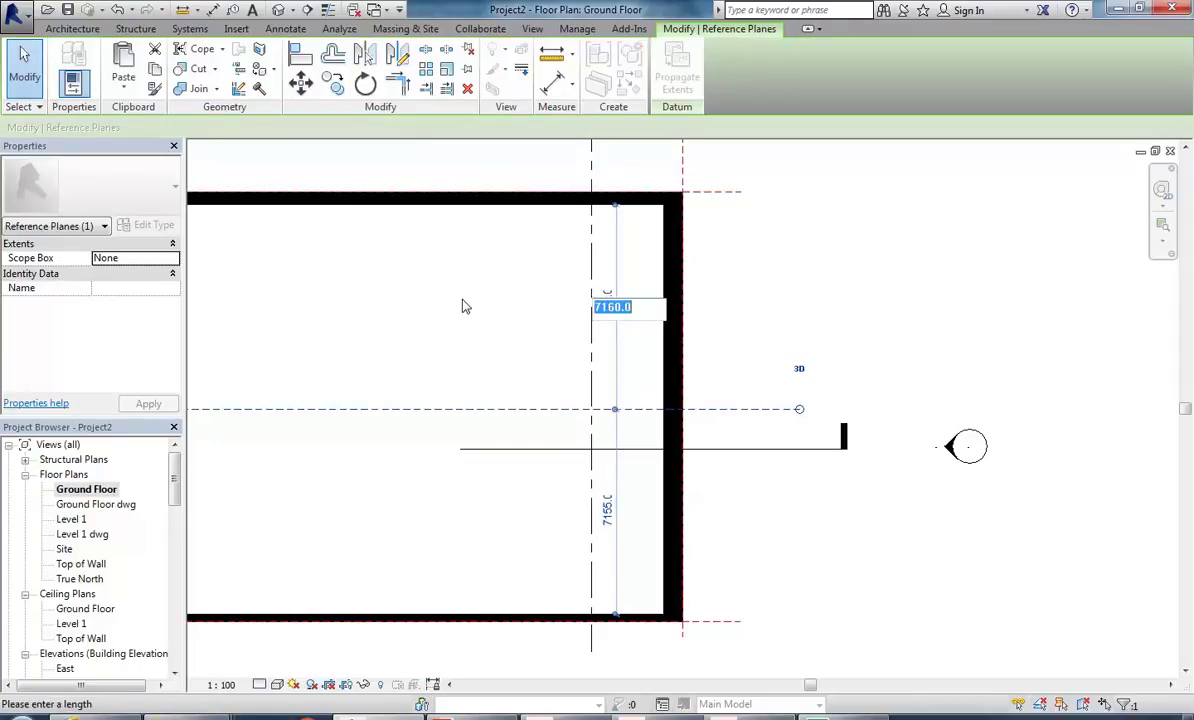
{"action": "type", "text": "71"}
{"action": "key", "text": "Return"}
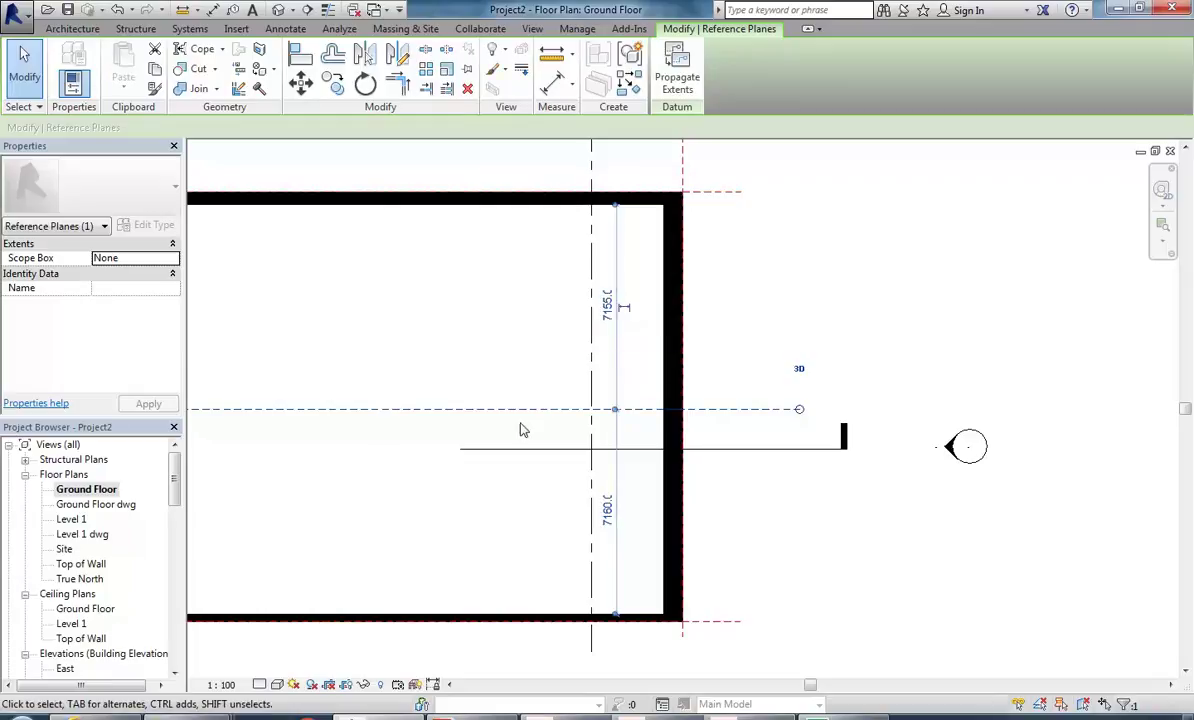
{"action": "left_click", "coordinate": [474, 552]}
Step: Open the Ground Floor dwg plan and check the reference plane against the south edge of the east wall's thick pier
{"action": "left_click", "coordinate": [100, 504]}
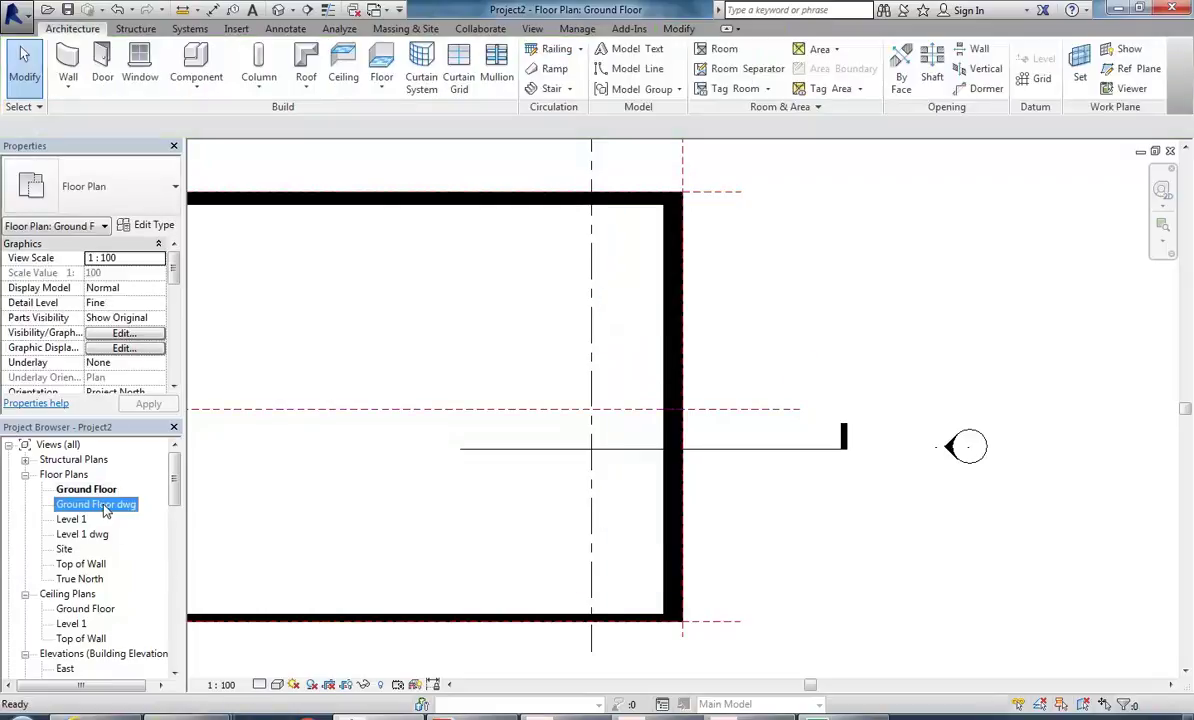
{"action": "double_click", "coordinate": [100, 505]}
{"action": "scroll", "coordinate": [690, 440], "scroll_direction": "up", "scroll_amount": 3}
{"action": "scroll", "coordinate": [734, 444], "scroll_direction": "up", "scroll_amount": 5}
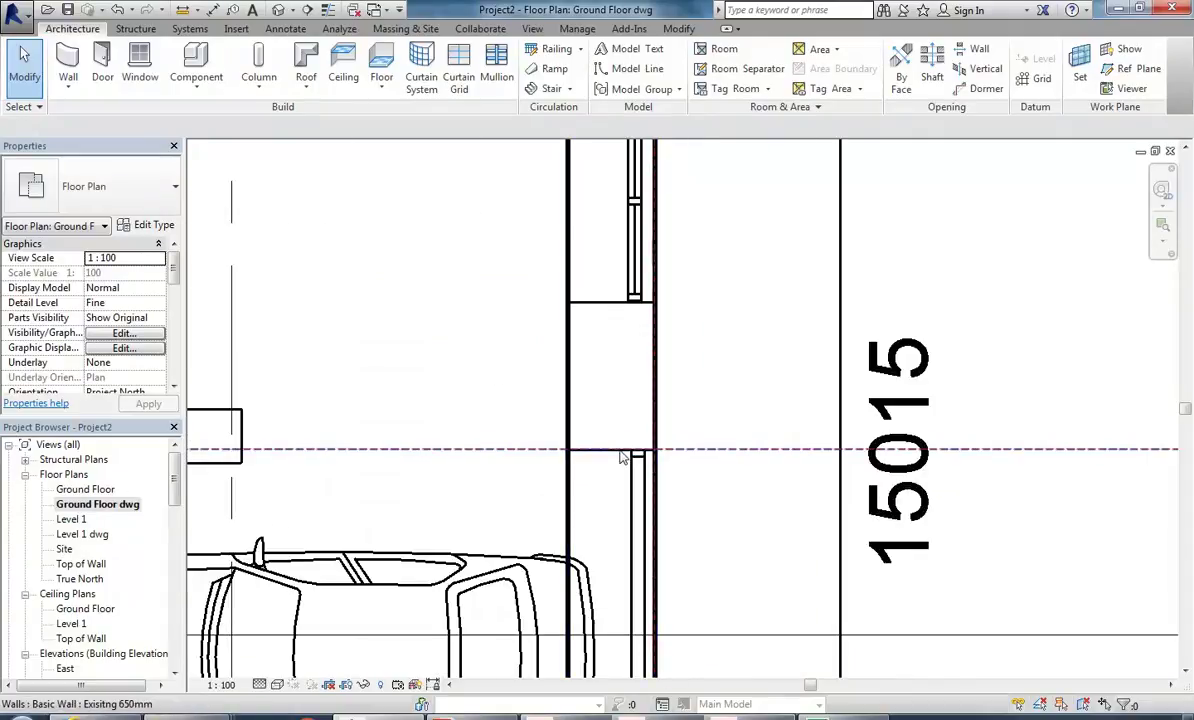
{"action": "scroll", "coordinate": [614, 456], "scroll_direction": "up", "scroll_amount": 2}
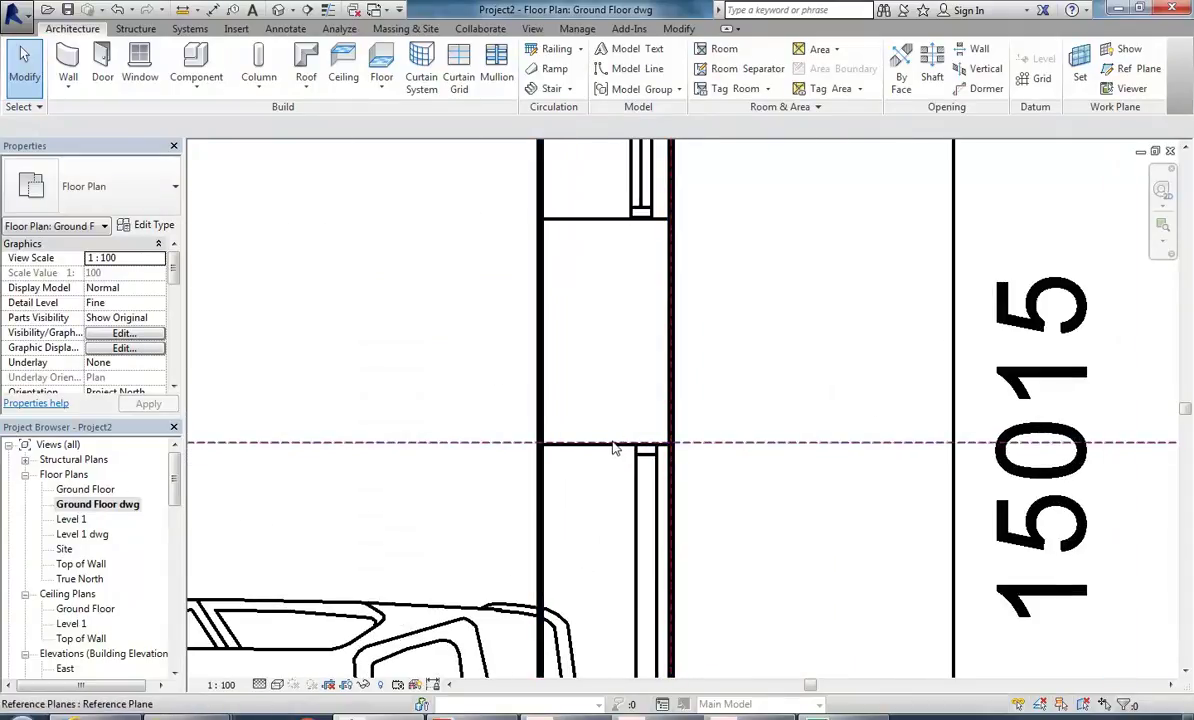
Step: In the Ground Floor plan, split the 650 mm east wall where the reference plane crosses it
{"action": "double_click", "coordinate": [82, 489]}
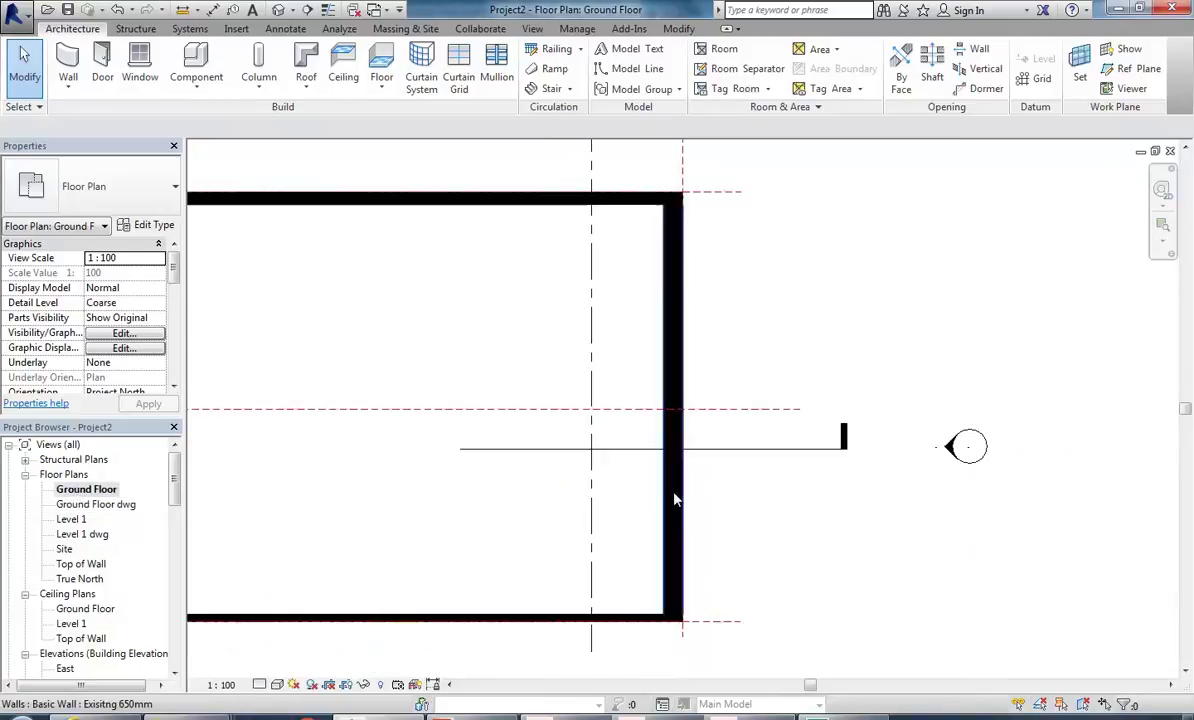
{"action": "scroll", "coordinate": [690, 405], "scroll_direction": "up", "scroll_amount": 2}
{"action": "middle_click_drag", "start_coordinate": [697, 421], "coordinate": [640, 458]}
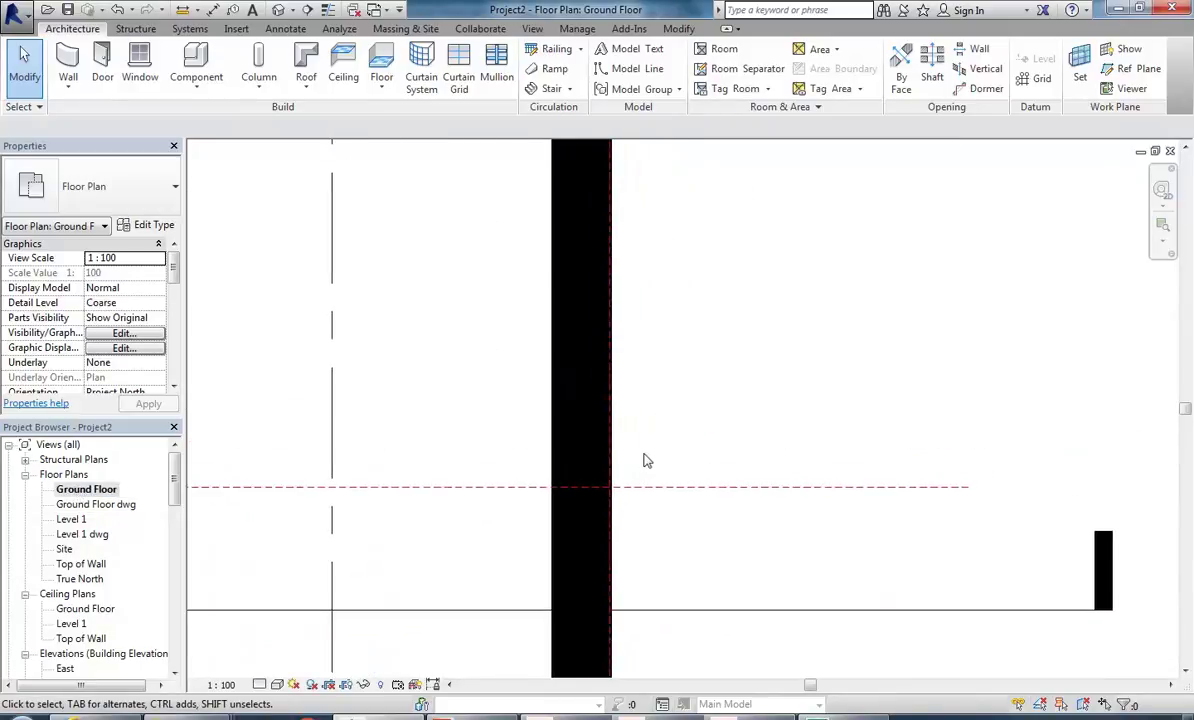
{"action": "scroll", "coordinate": [650, 455], "scroll_direction": "up", "scroll_amount": 2}
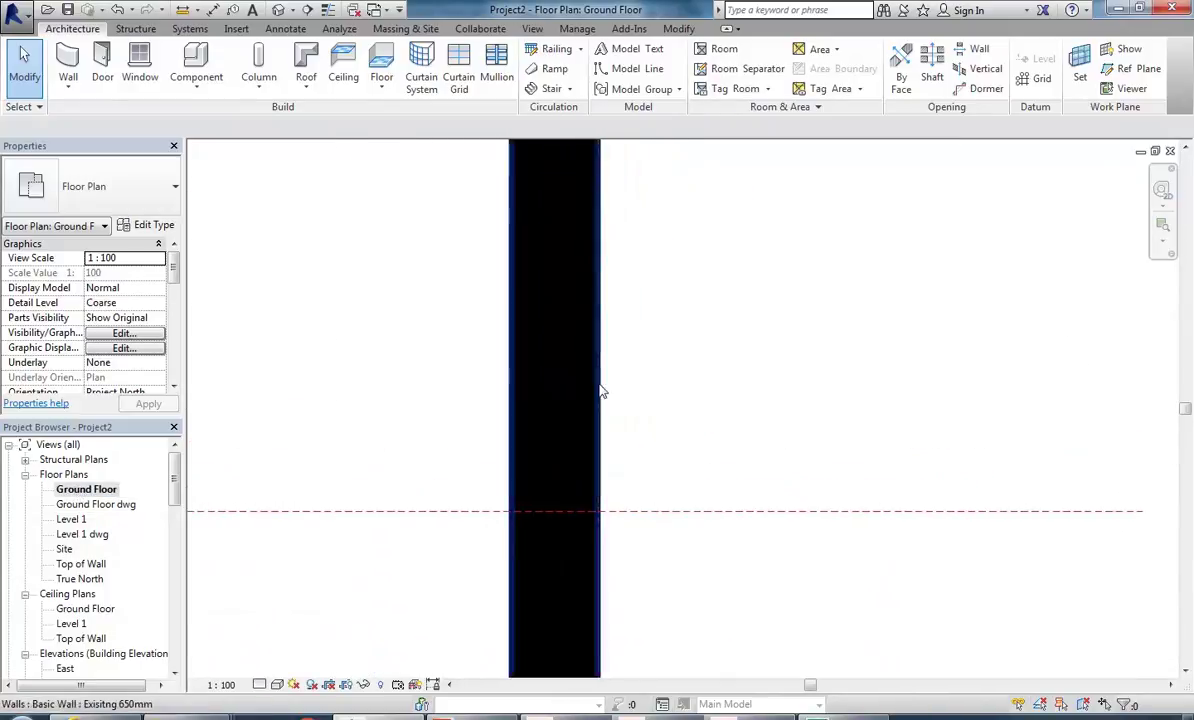
{"action": "left_click", "coordinate": [510, 392]}
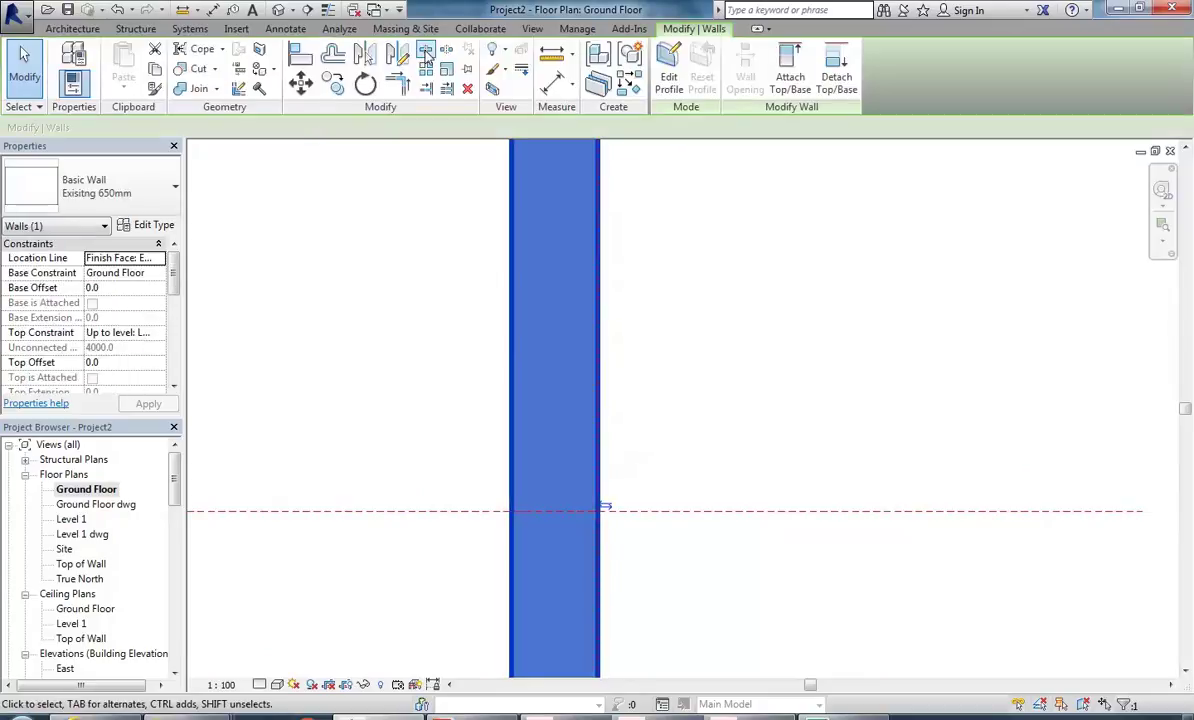
{"action": "left_click", "coordinate": [426, 54]}
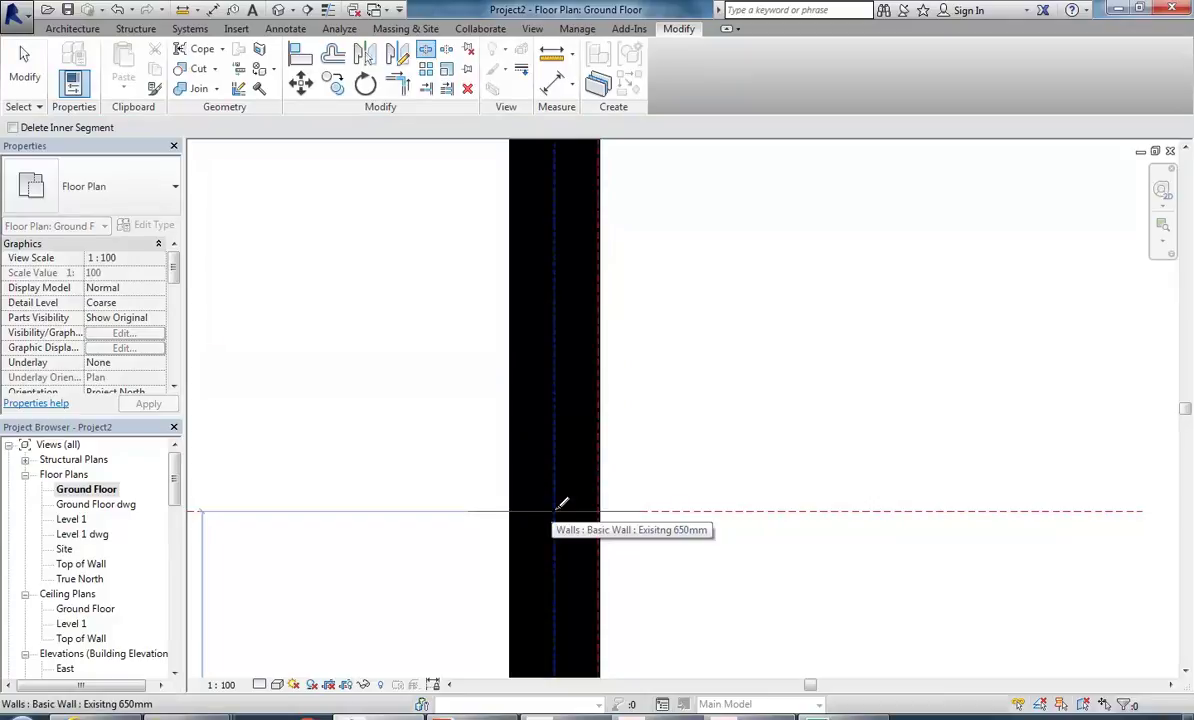
{"action": "left_click", "coordinate": [560, 508]}
{"action": "key", "text": "Escape"}
{"action": "scroll", "coordinate": [403, 430], "scroll_direction": "down", "scroll_amount": 3}
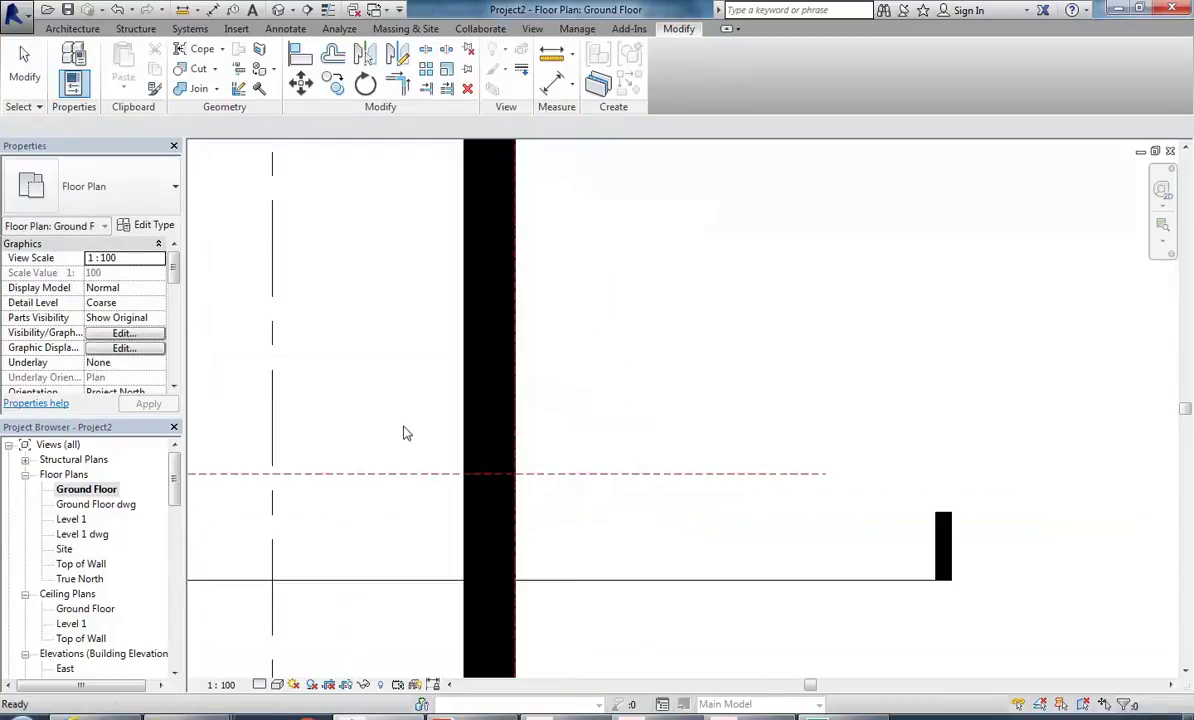
Step: Change the east wall's segment south of the reference plane to the Exisitng 250mm wall type
{"action": "left_click", "coordinate": [501, 421]}
{"action": "scroll", "coordinate": [501, 421], "scroll_direction": "down", "scroll_amount": 1}
{"action": "middle_click_drag", "start_coordinate": [501, 421], "coordinate": [542, 288]}
{"action": "left_click", "coordinate": [128, 185]}
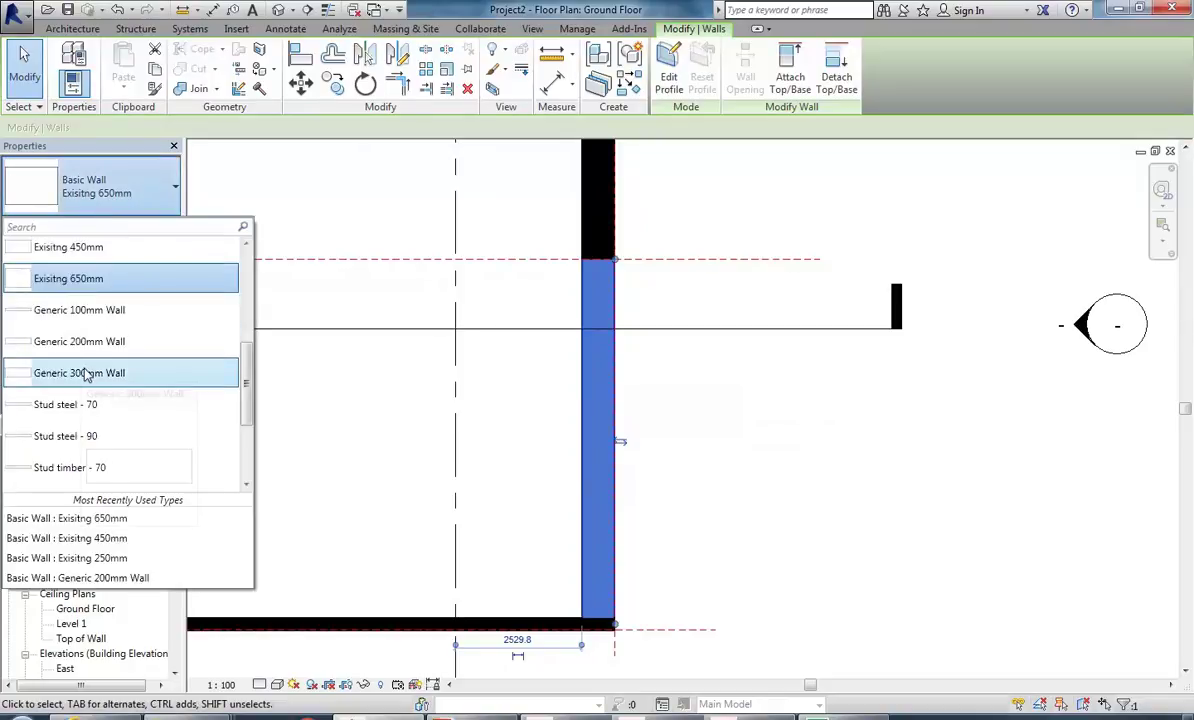
{"action": "scroll", "coordinate": [75, 340], "scroll_direction": "up", "scroll_amount": 2}
{"action": "left_click", "coordinate": [468, 422]}
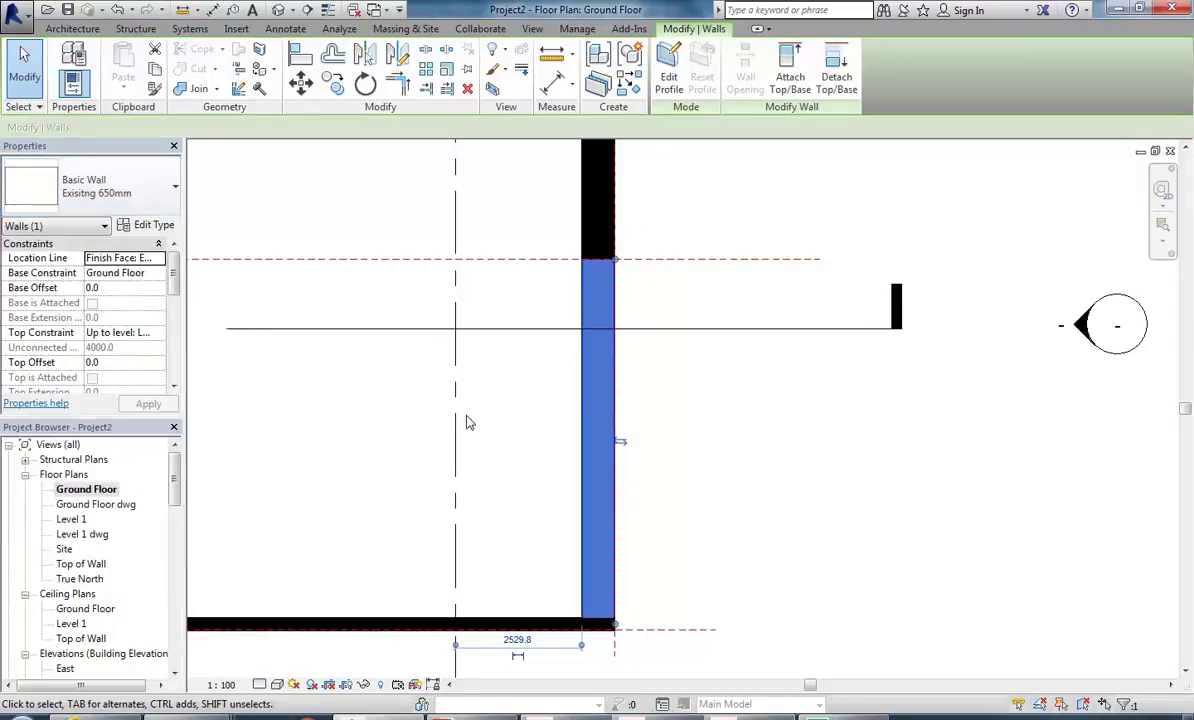
{"action": "left_click", "coordinate": [514, 213]}
{"action": "scroll", "coordinate": [514, 207], "scroll_direction": "down", "scroll_amount": 1}
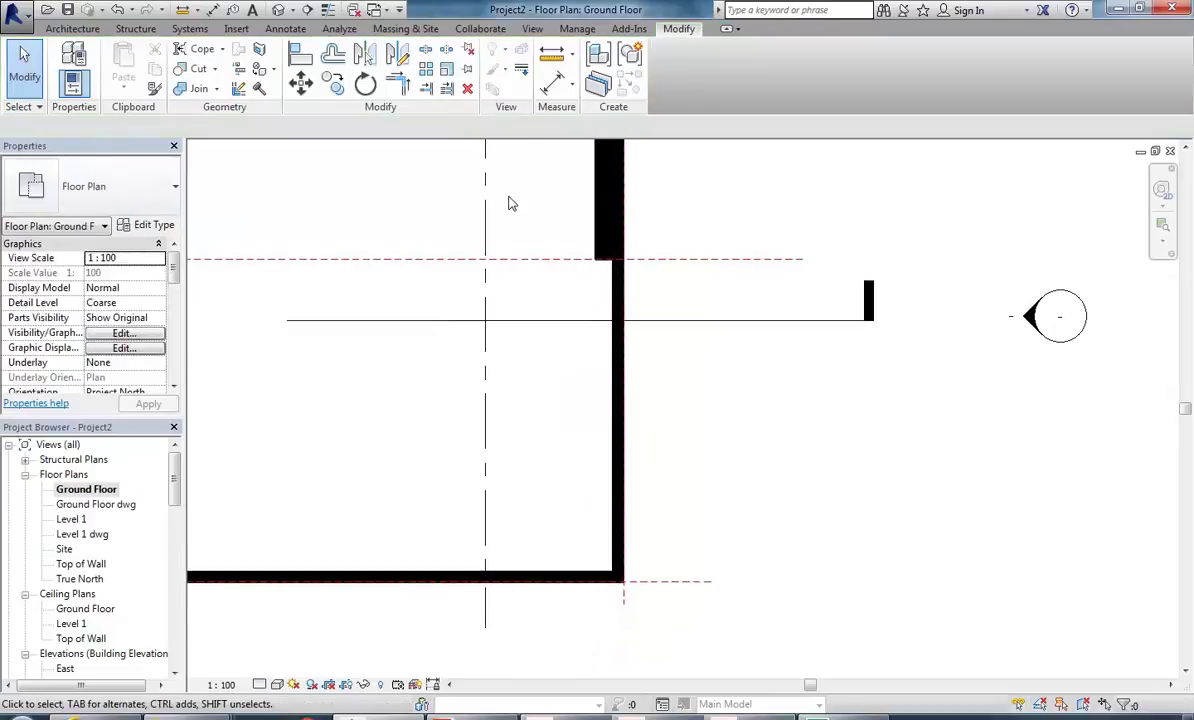
Step: Copy the ground floor's north, west and south walls and the east wall's 250 mm segment to the clipboard
{"action": "scroll", "coordinate": [548, 393], "scroll_direction": "down", "scroll_amount": 2}
{"action": "middle_click_drag", "start_coordinate": [533, 347], "coordinate": [646, 368]}
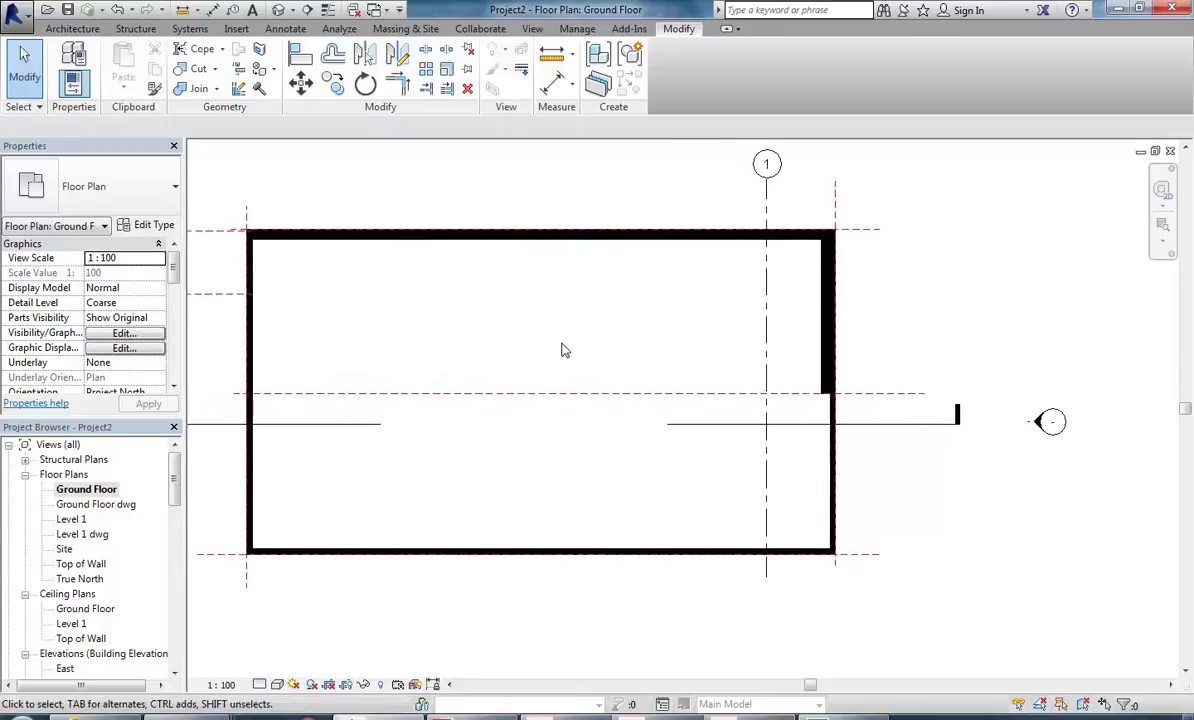
{"action": "left_click", "coordinate": [527, 244]}
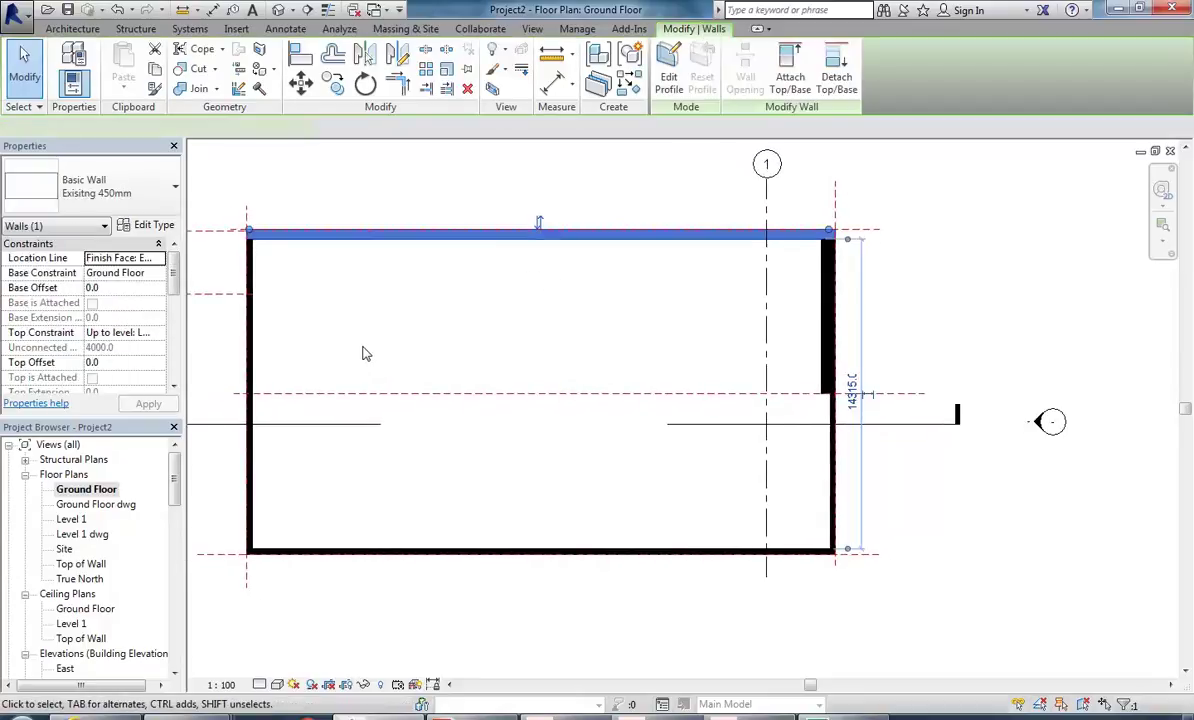
{"action": "left_click", "coordinate": [254, 346], "text": "ctrl"}
{"action": "left_click", "coordinate": [474, 550], "text": "ctrl"}
{"action": "middle_click_drag", "start_coordinate": [697, 500], "coordinate": [639, 492]}
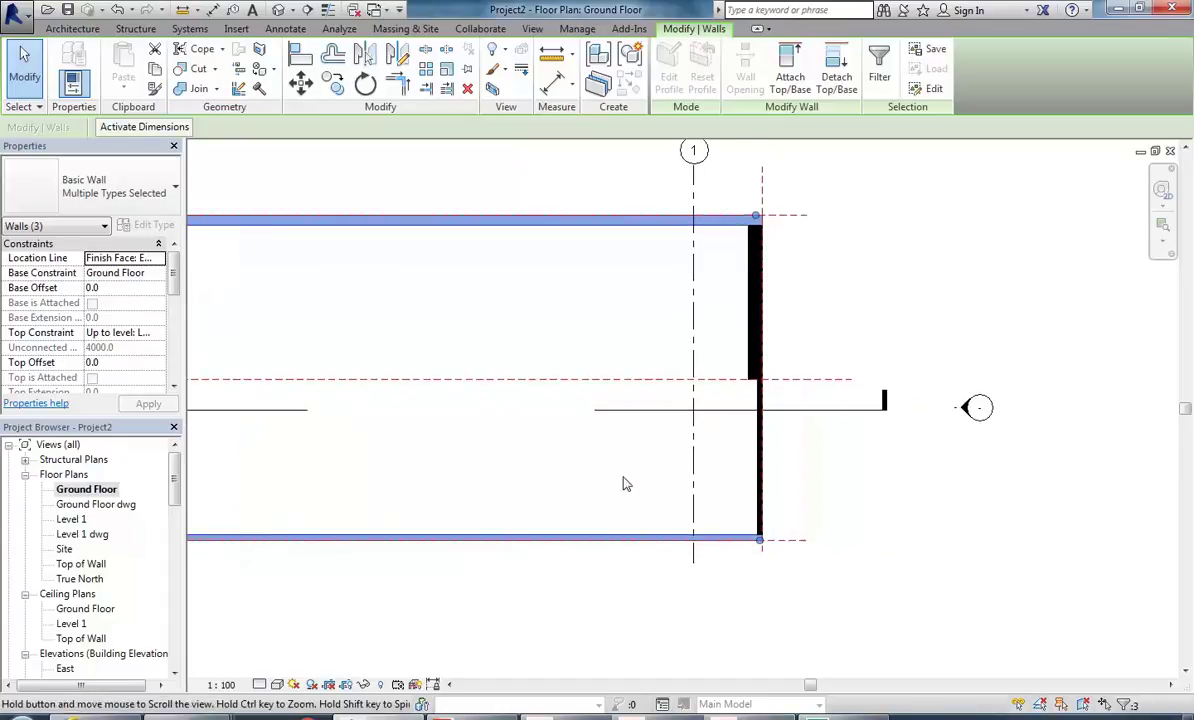
{"action": "left_click", "coordinate": [760, 492], "text": "ctrl"}
{"action": "middle_click_drag", "start_coordinate": [504, 370], "coordinate": [544, 392]}
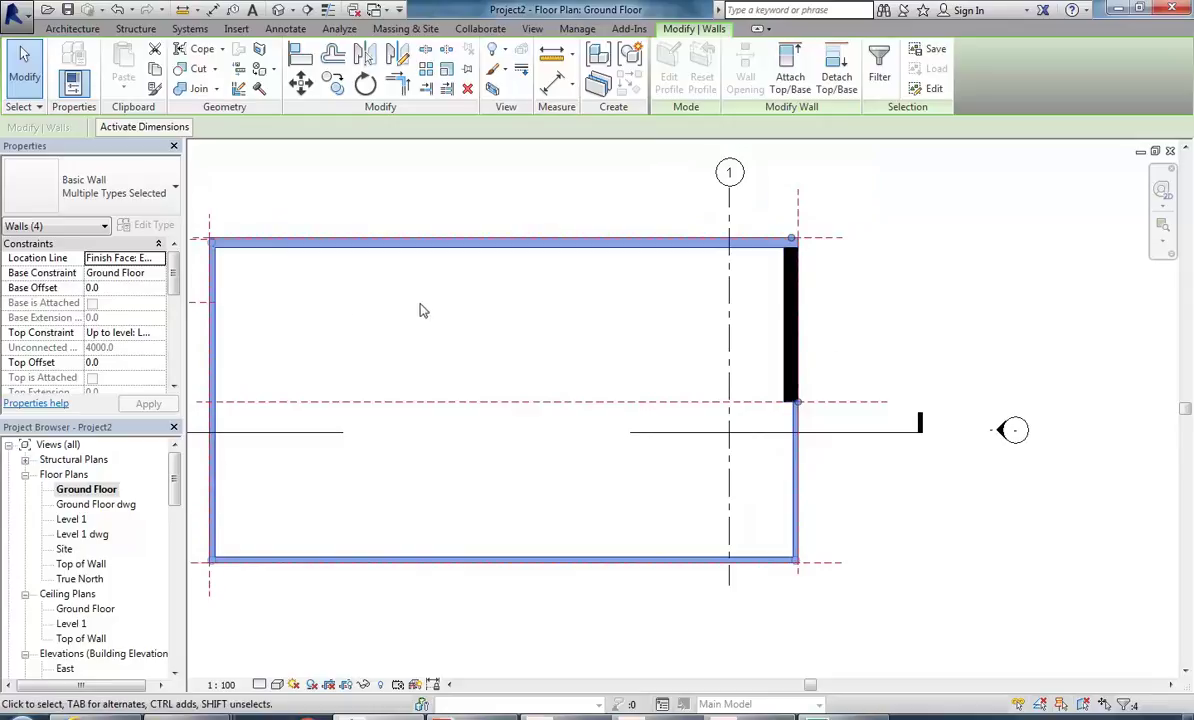
{"action": "middle_click_drag", "start_coordinate": [419, 310], "coordinate": [436, 313]}
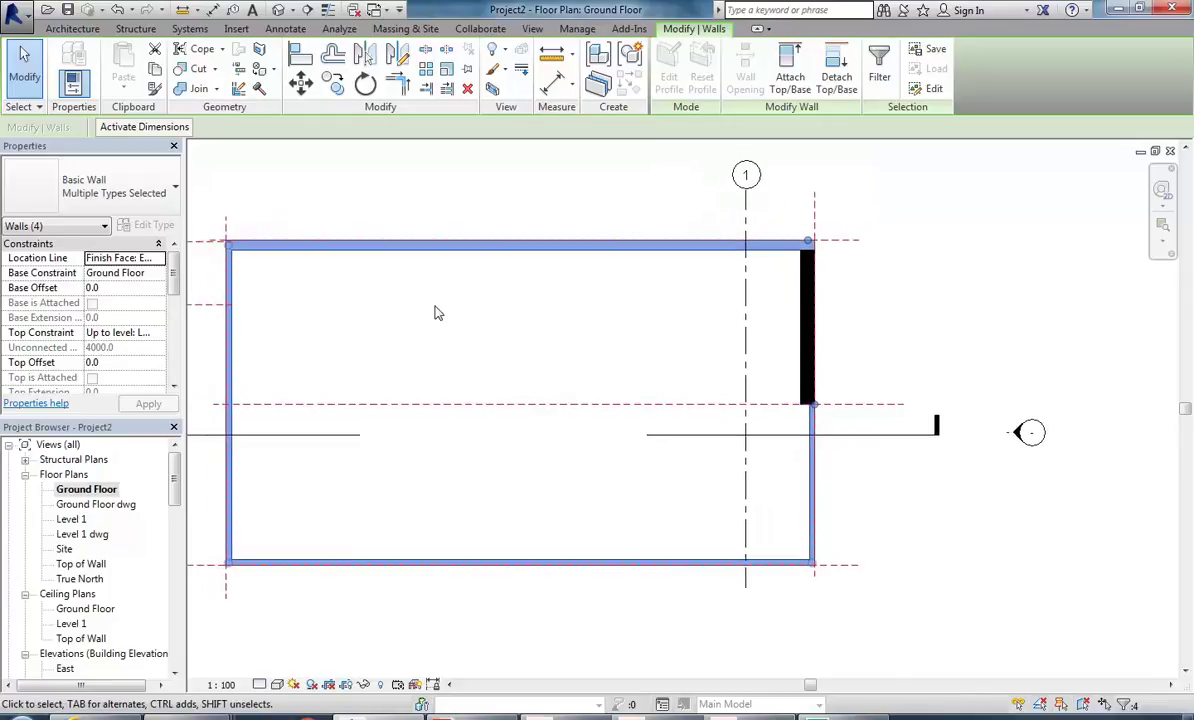
{"action": "left_click", "coordinate": [155, 70]}
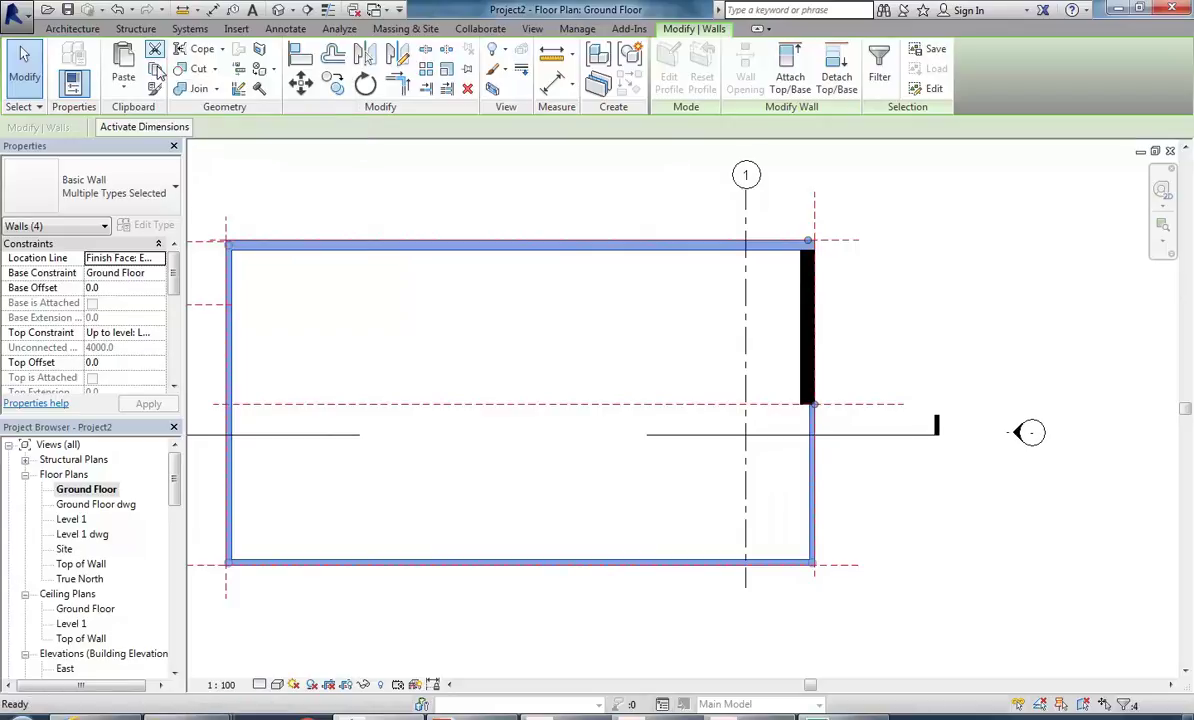
Step: Open the Level 1 floor plan and paste the copied walls aligned to the current view
{"action": "double_click", "coordinate": [72, 520]}
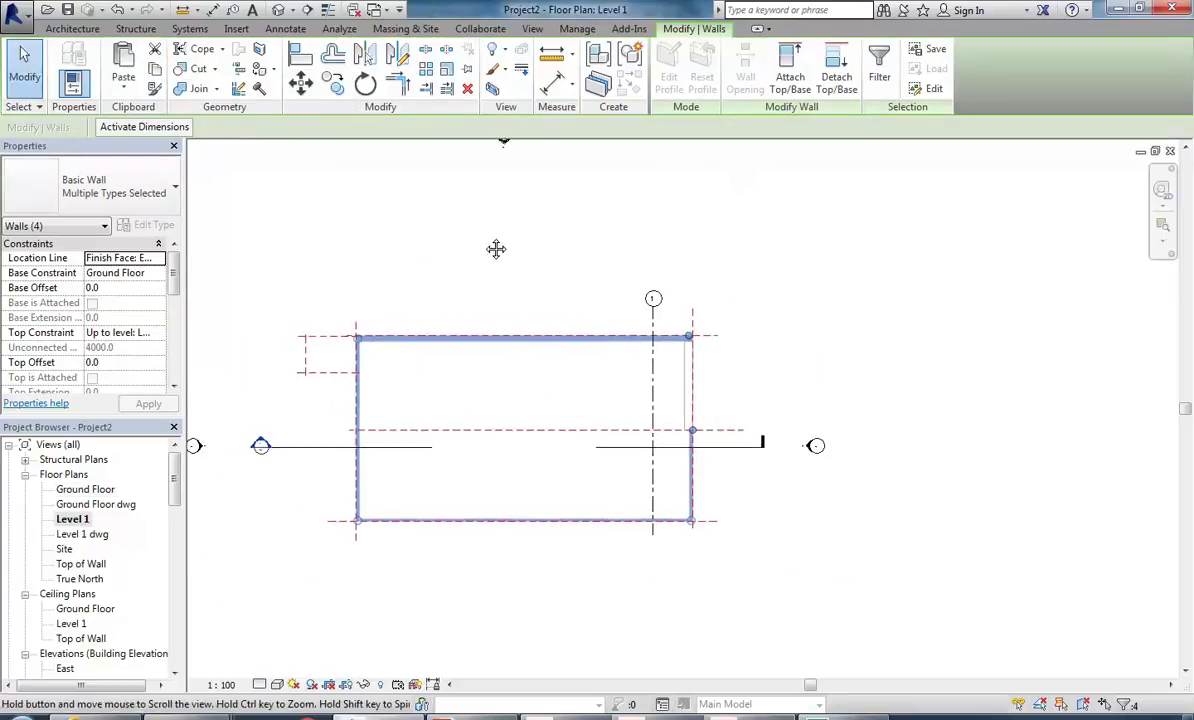
{"action": "left_click", "coordinate": [125, 90]}
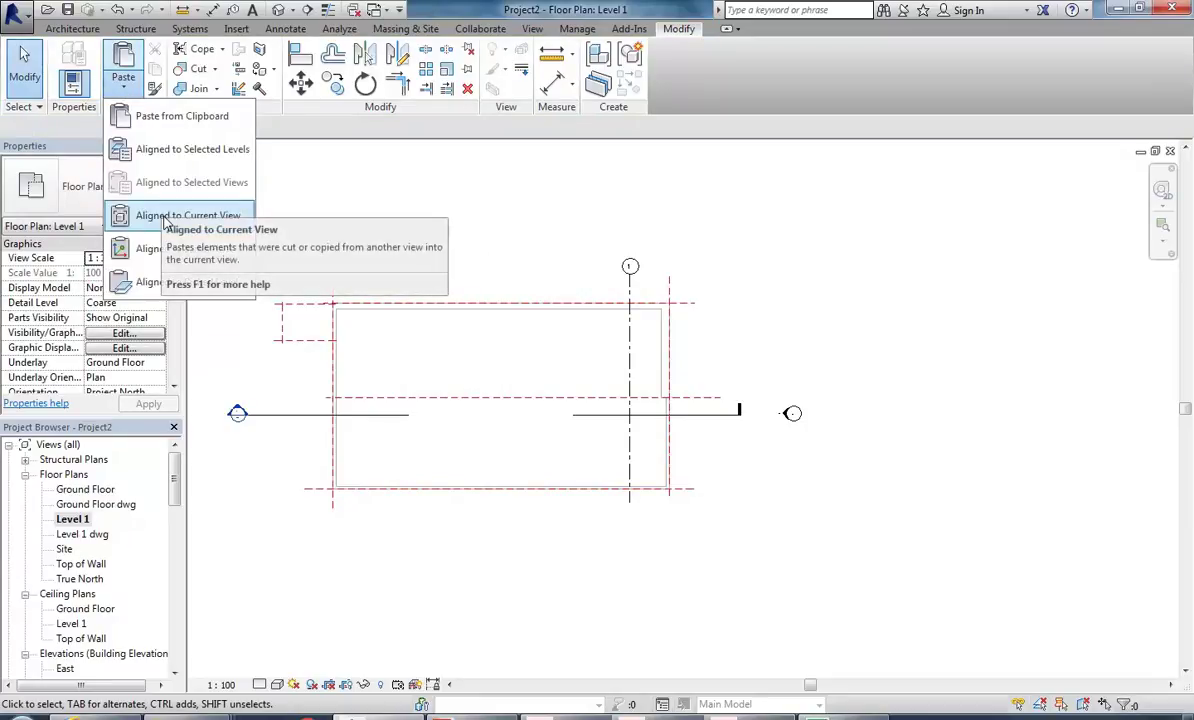
{"action": "left_click", "coordinate": [150, 215]}
{"action": "scroll", "coordinate": [713, 353], "scroll_direction": "up", "scroll_amount": 4}
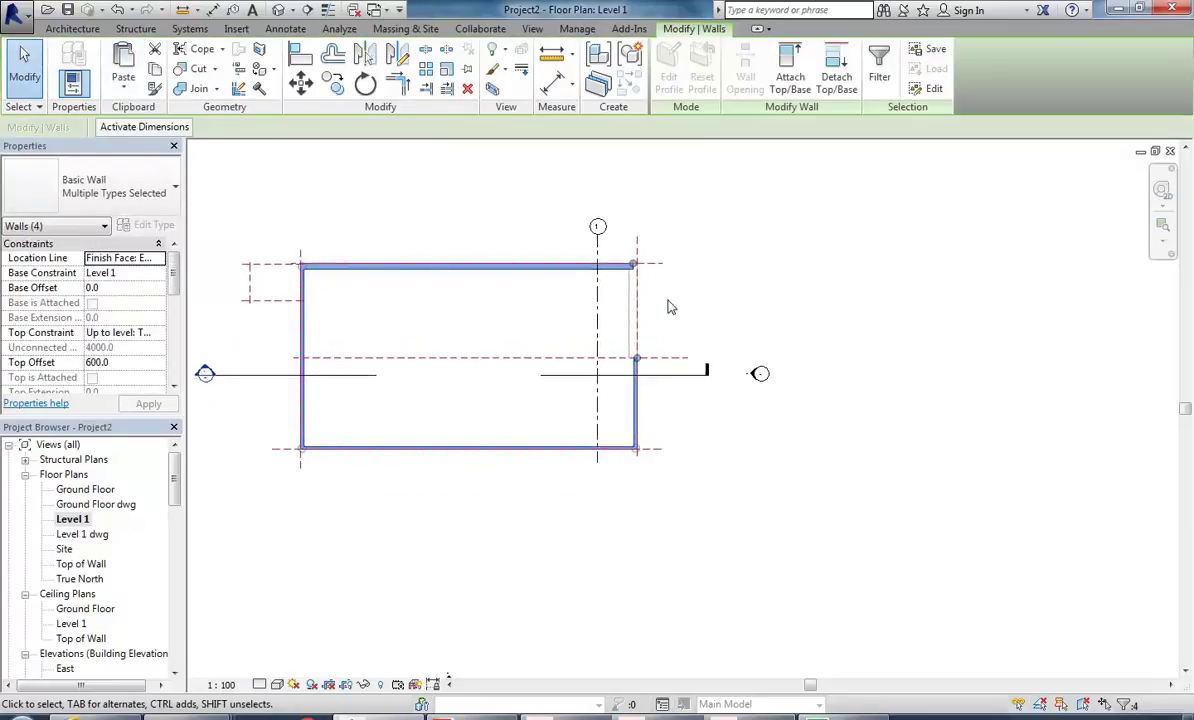
{"action": "left_click", "coordinate": [800, 350]}
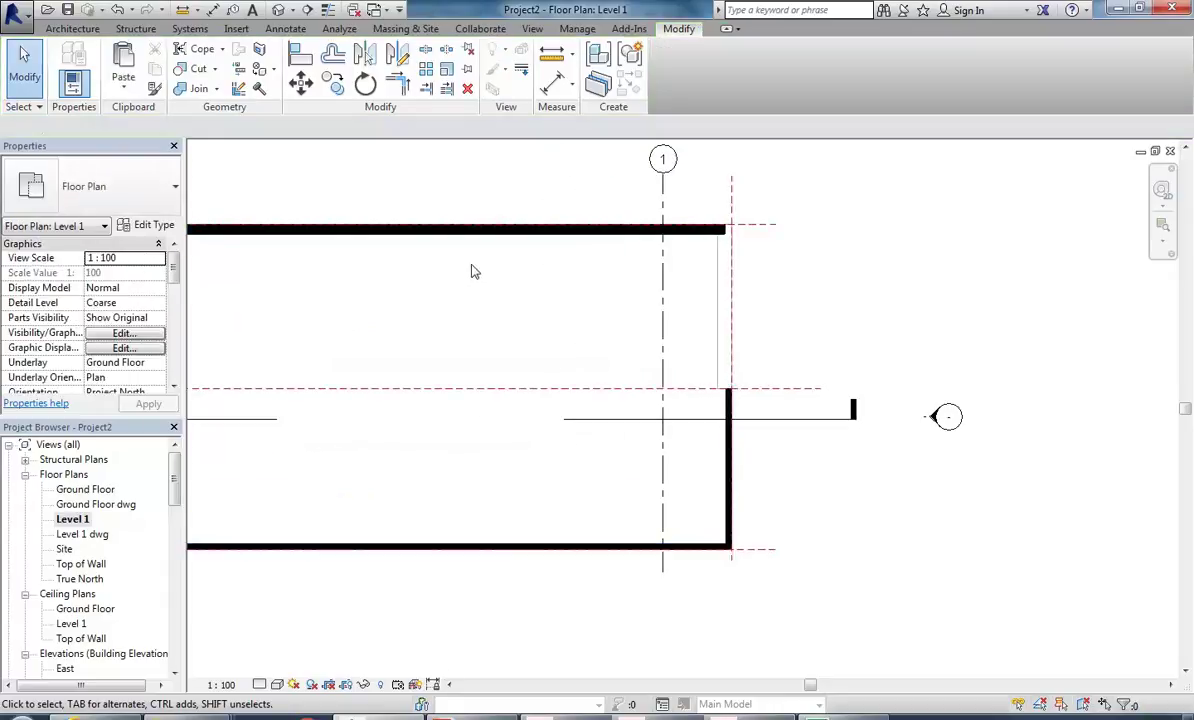
Step: Change the north wall on Level 1 to the Exisitng 250mm wall type
{"action": "left_click", "coordinate": [486, 230]}
{"action": "left_click", "coordinate": [145, 205]}
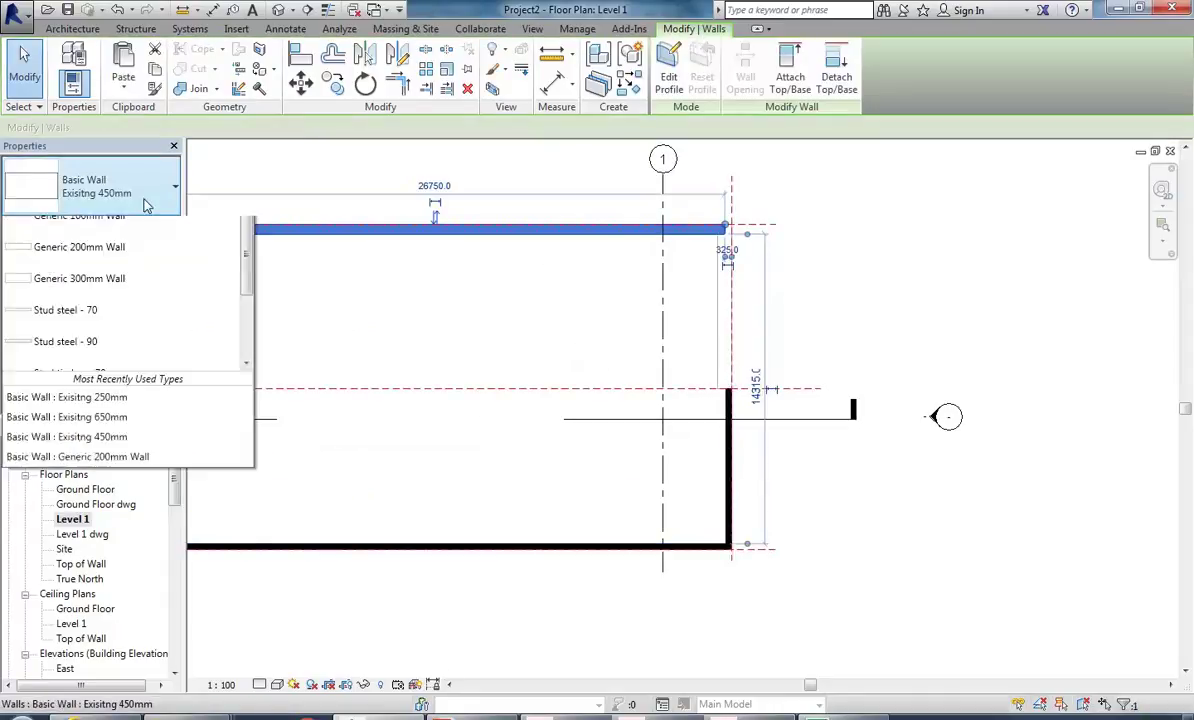
{"action": "left_click", "coordinate": [530, 328]}
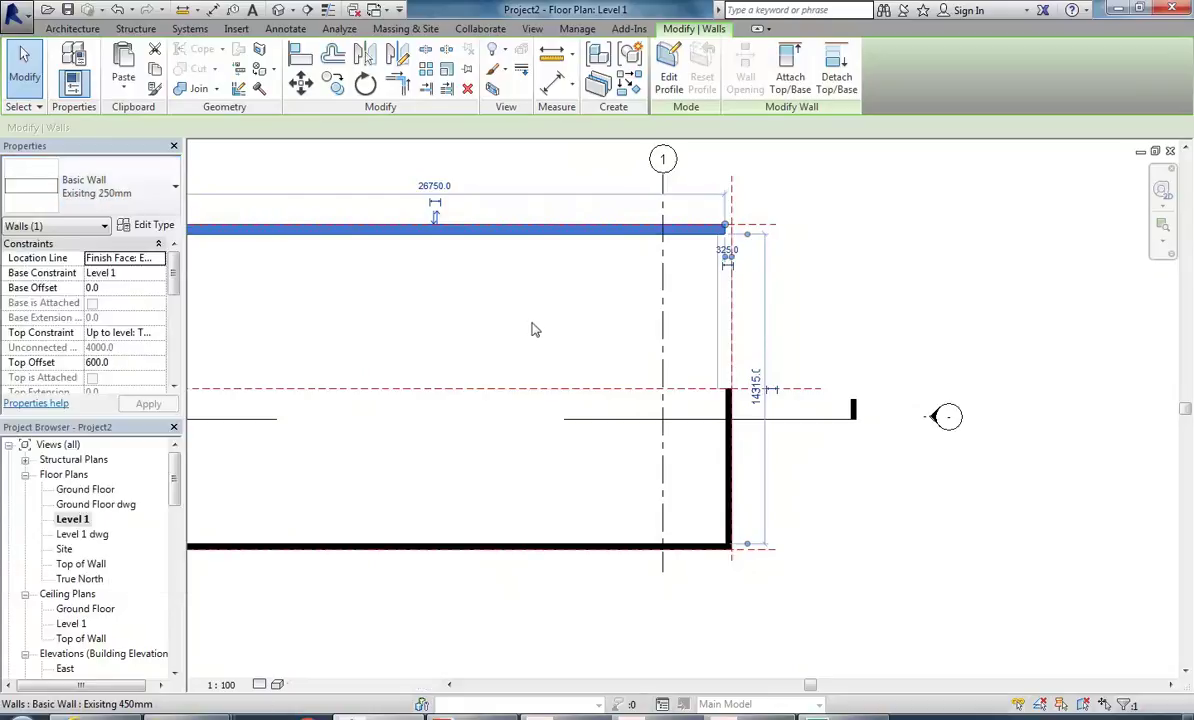
{"action": "left_click", "coordinate": [530, 328]}
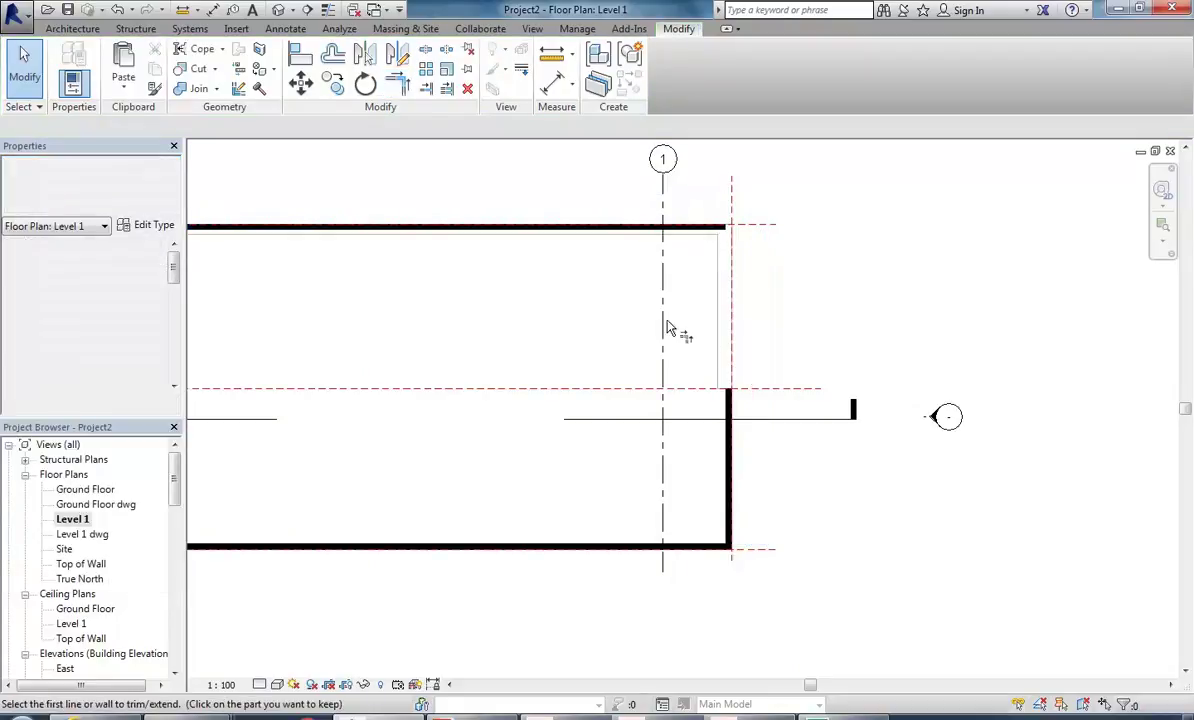
Step: Trim/extend the Level 1 north and east walls to meet in a corner
{"action": "left_click", "coordinate": [397, 84]}
{"action": "left_click", "coordinate": [688, 237]}
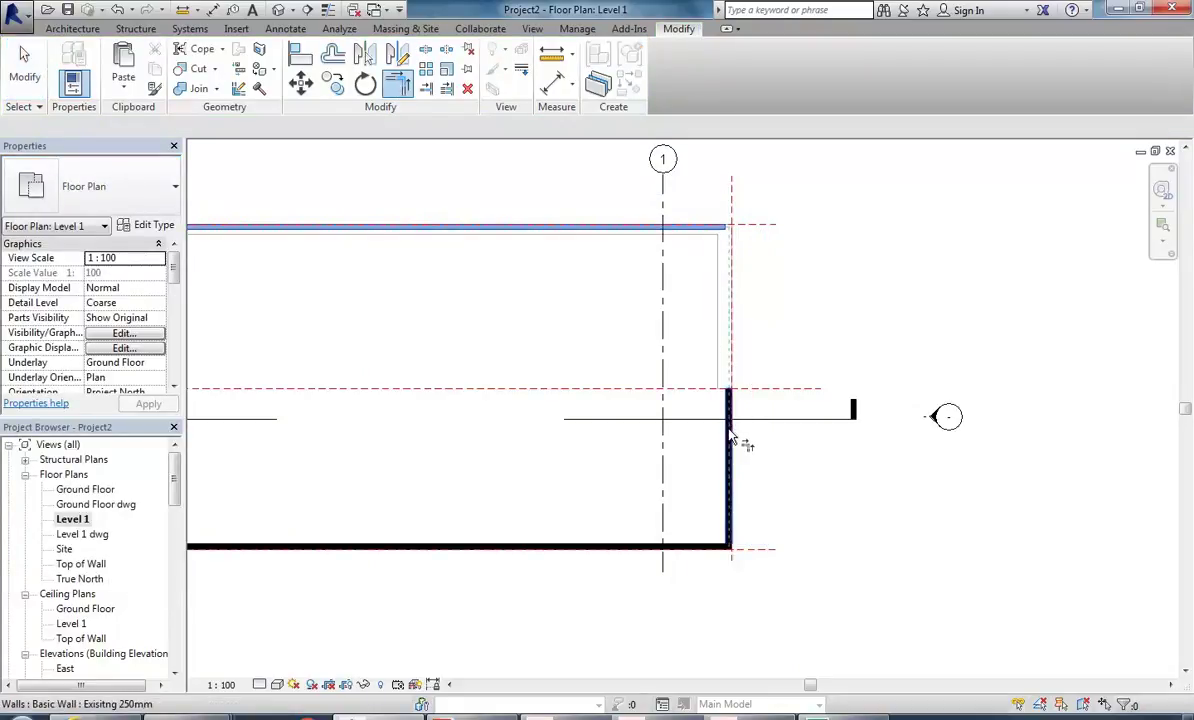
{"action": "left_click", "coordinate": [730, 440]}
{"action": "right_click", "coordinate": [483, 267]}
{"action": "right_click", "coordinate": [517, 287]}
{"action": "left_click", "coordinate": [537, 296]}
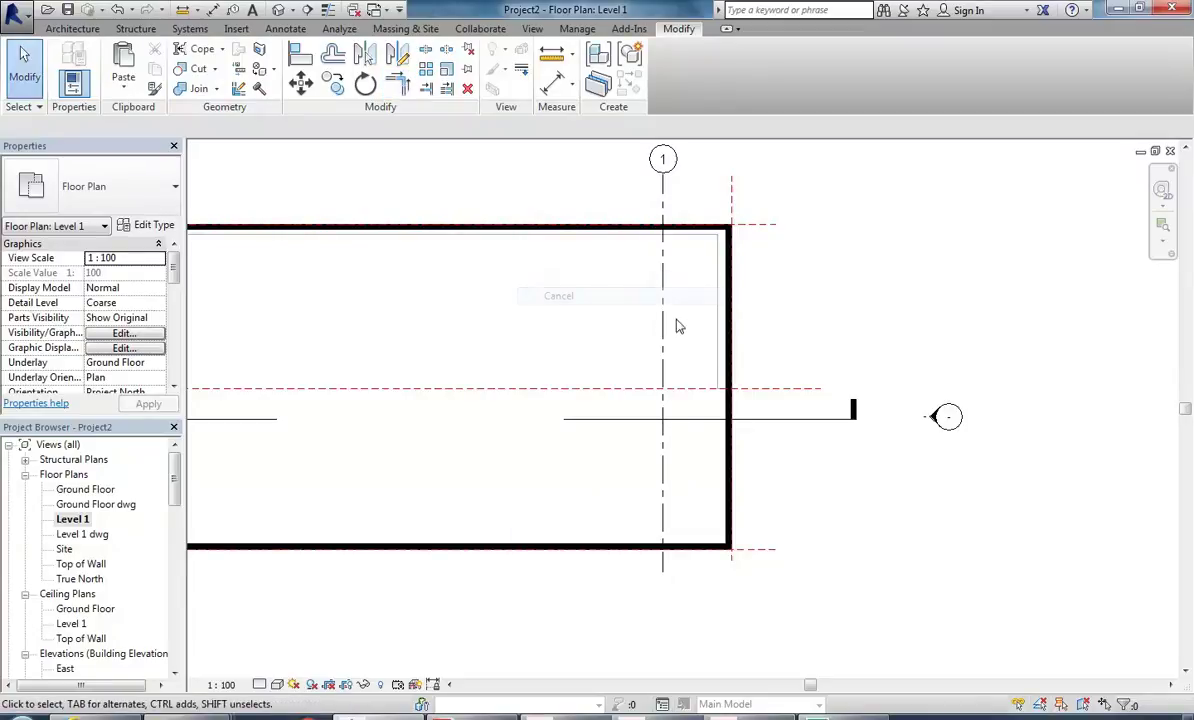
Step: Open the Level 1 dwg plan and check its drawn walls and the layers of the imported First Floor.dwg
{"action": "double_click", "coordinate": [84, 535]}
{"action": "scroll", "coordinate": [685, 362], "scroll_direction": "down", "scroll_amount": 4}
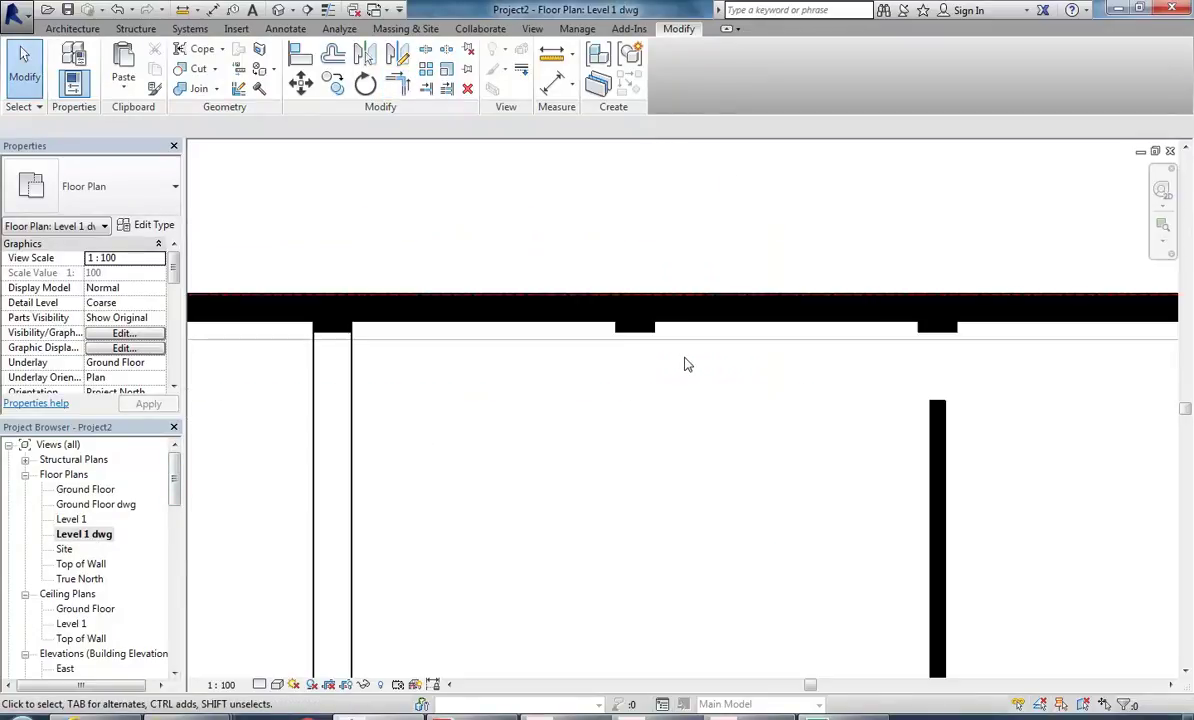
{"action": "scroll", "coordinate": [488, 378], "scroll_direction": "down", "scroll_amount": 1}
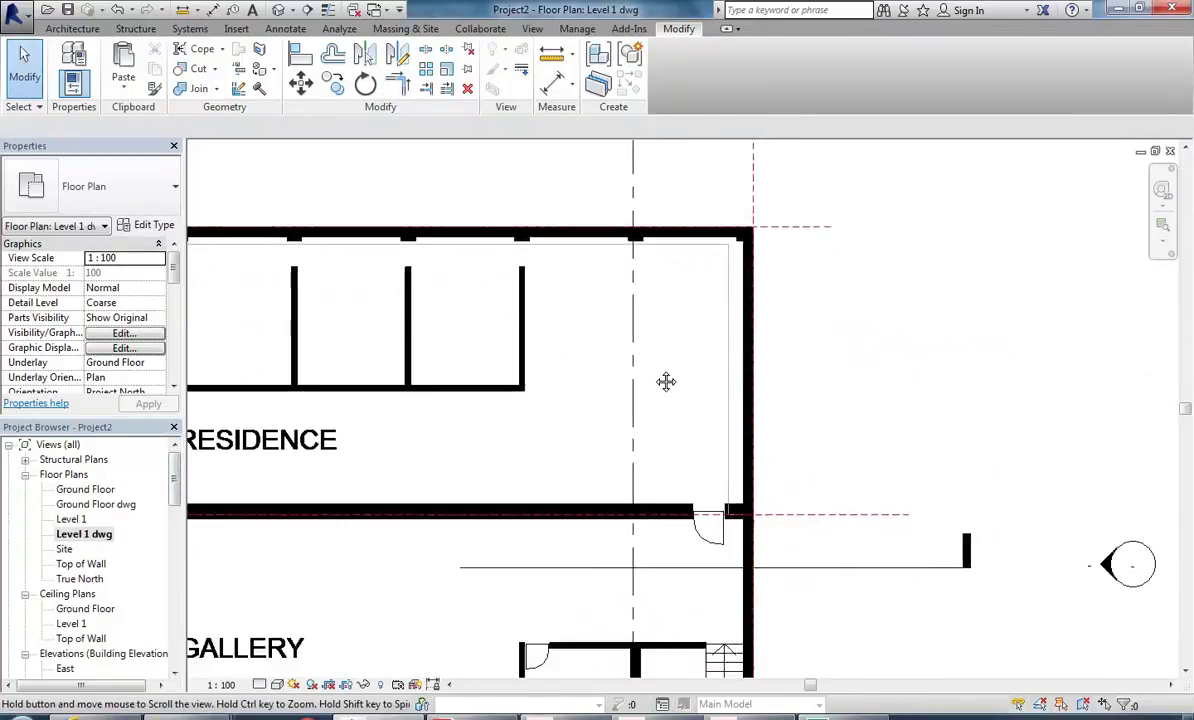
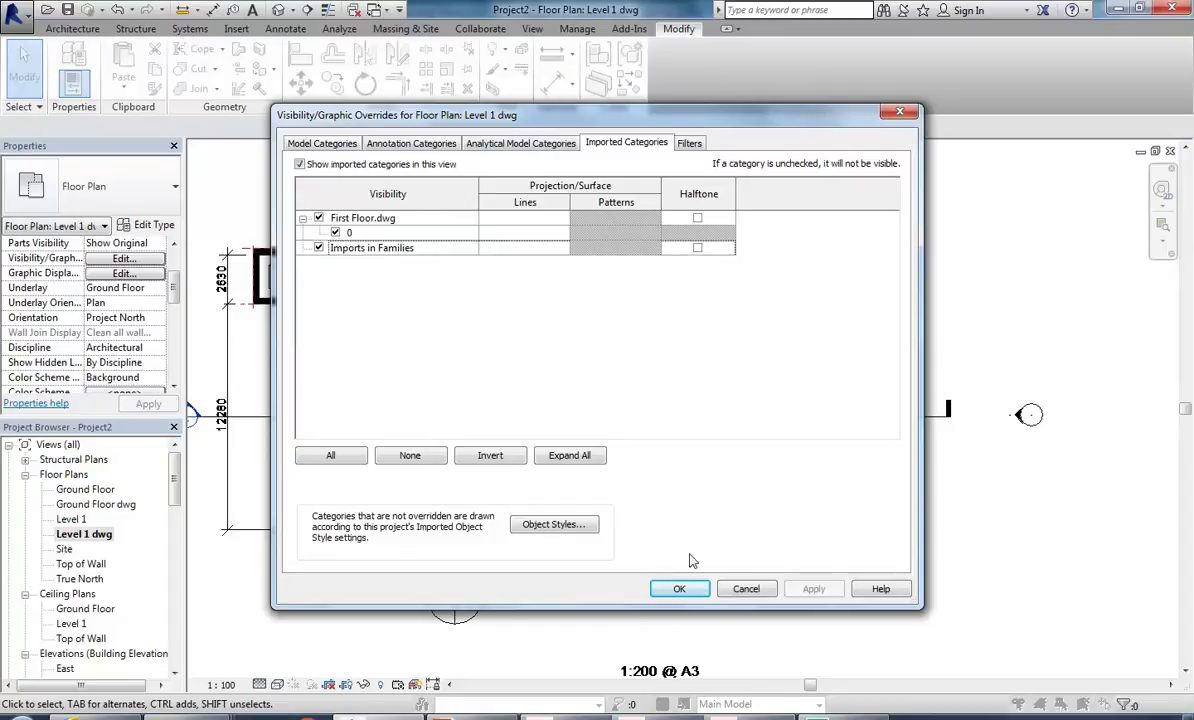
{"action": "left_click", "coordinate": [685, 588]}
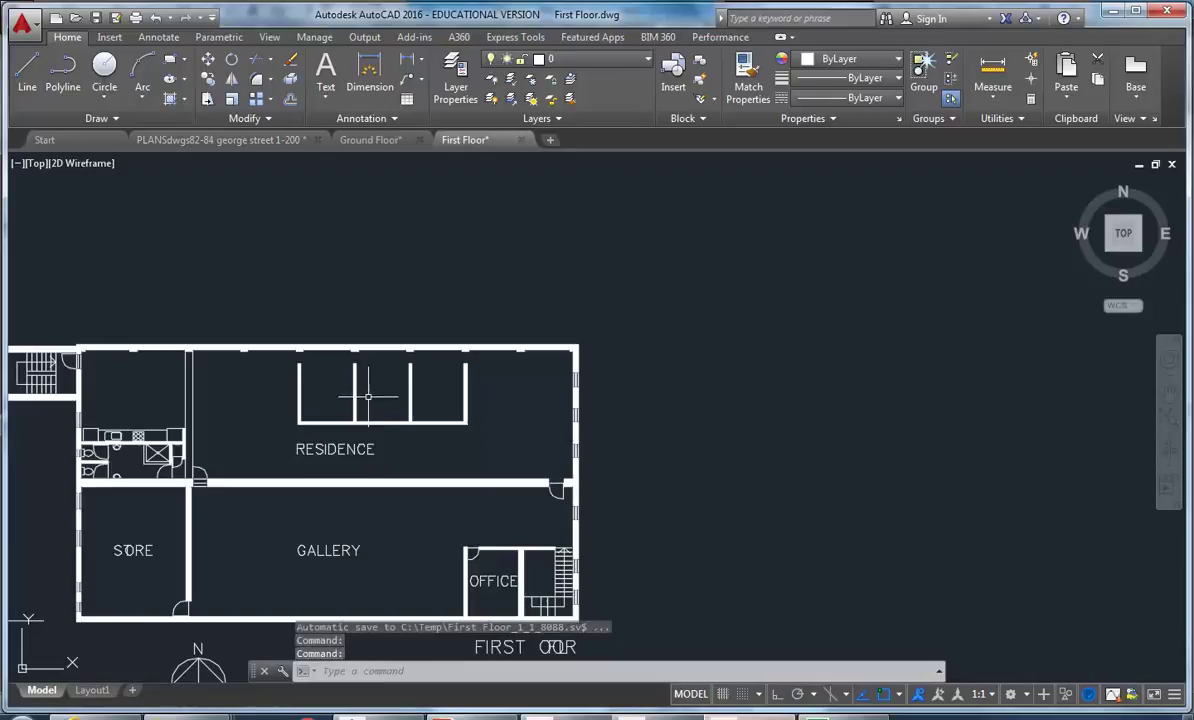
{"action": "scroll", "coordinate": [424, 324], "scroll_direction": "down", "scroll_amount": 3}
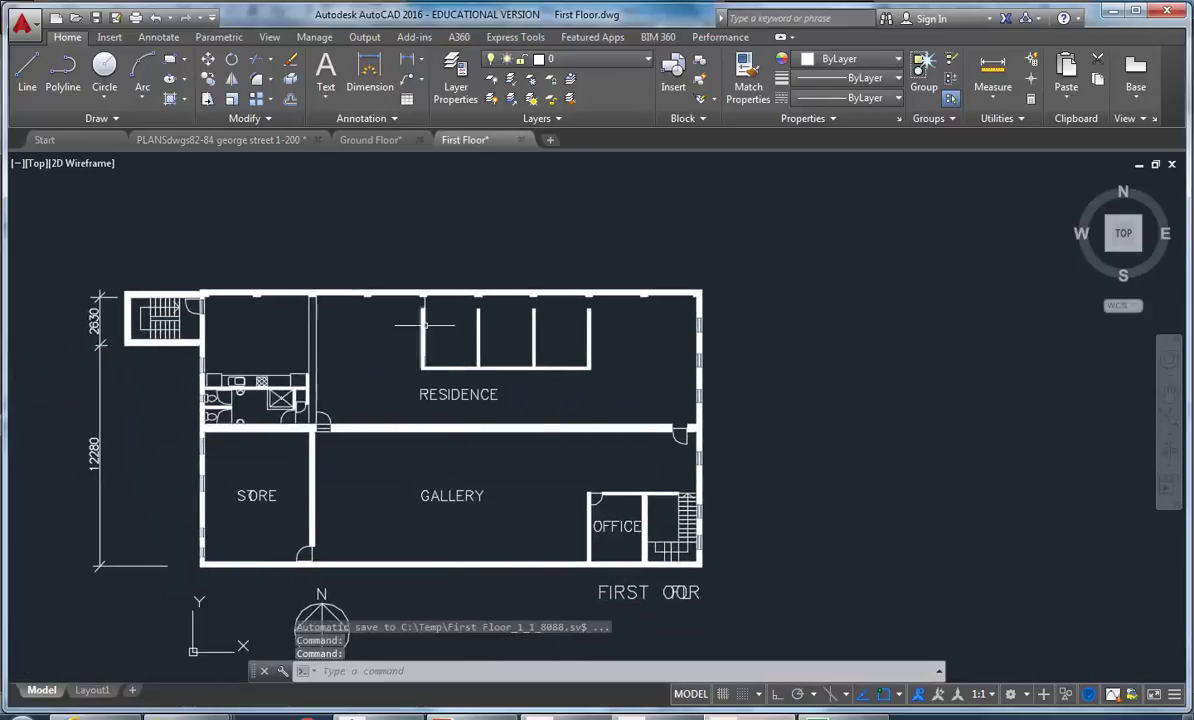
{"action": "scroll", "coordinate": [414, 438], "scroll_direction": "up", "scroll_amount": 4}
{"action": "left_click", "coordinate": [366, 425]}
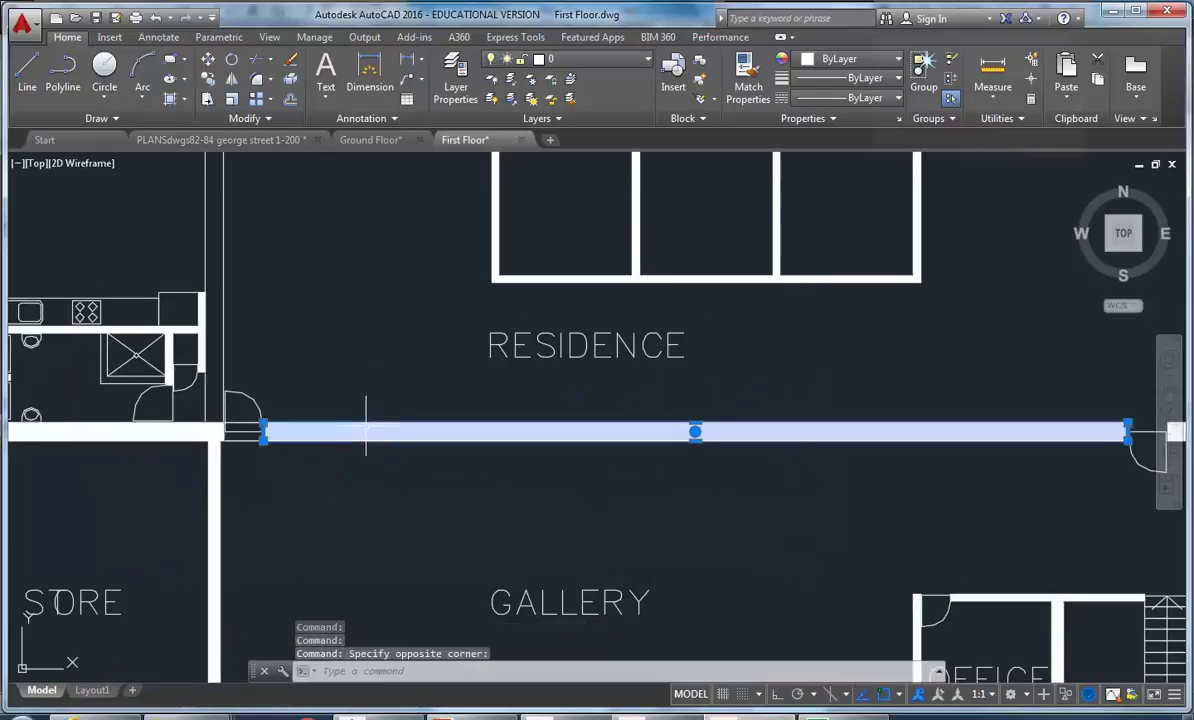
{"action": "right_click", "coordinate": [366, 425]}
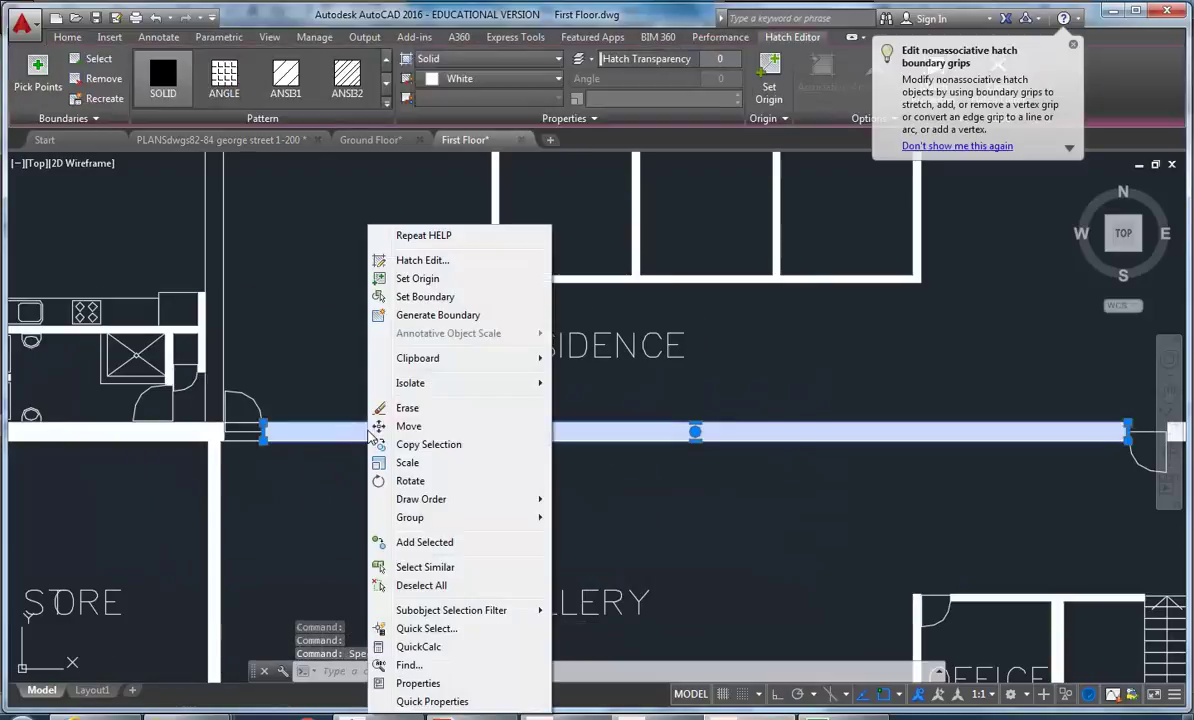
{"action": "left_click", "coordinate": [421, 566]}
{"action": "scroll", "coordinate": [421, 566], "scroll_direction": "down", "scroll_amount": 6}
{"action": "scroll", "coordinate": [341, 388], "scroll_direction": "up", "scroll_amount": 4}
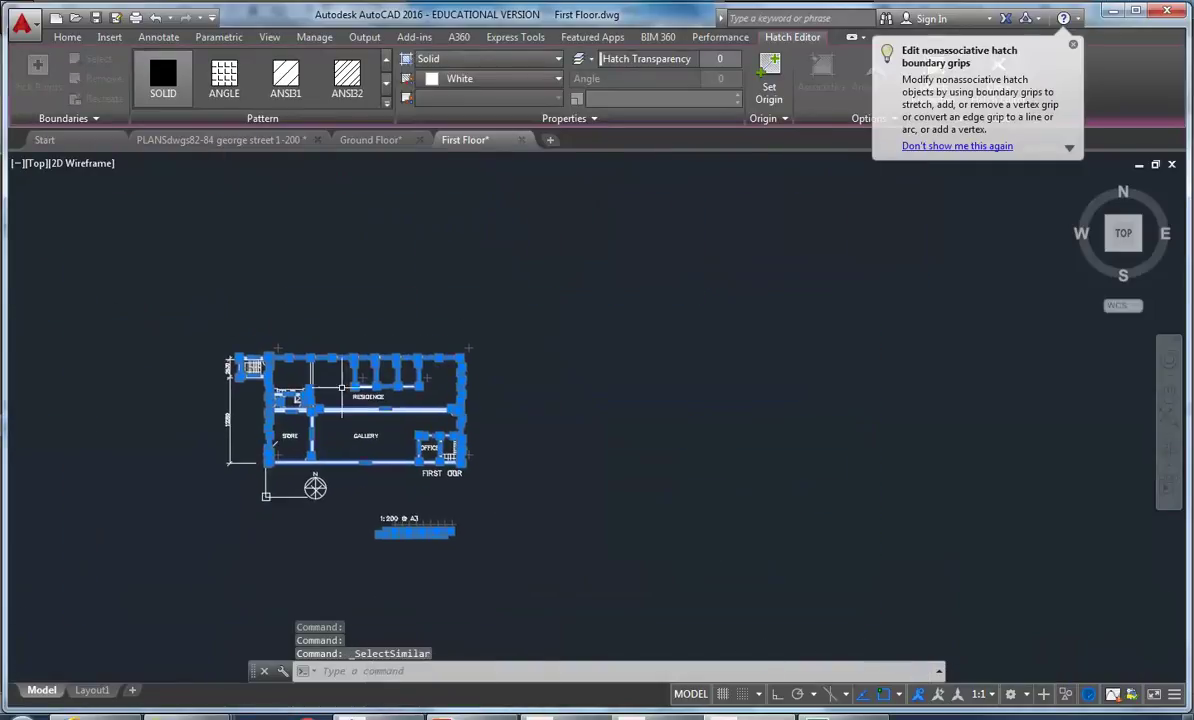
{"action": "middle_click_drag", "start_coordinate": [341, 388], "coordinate": [368, 391]}
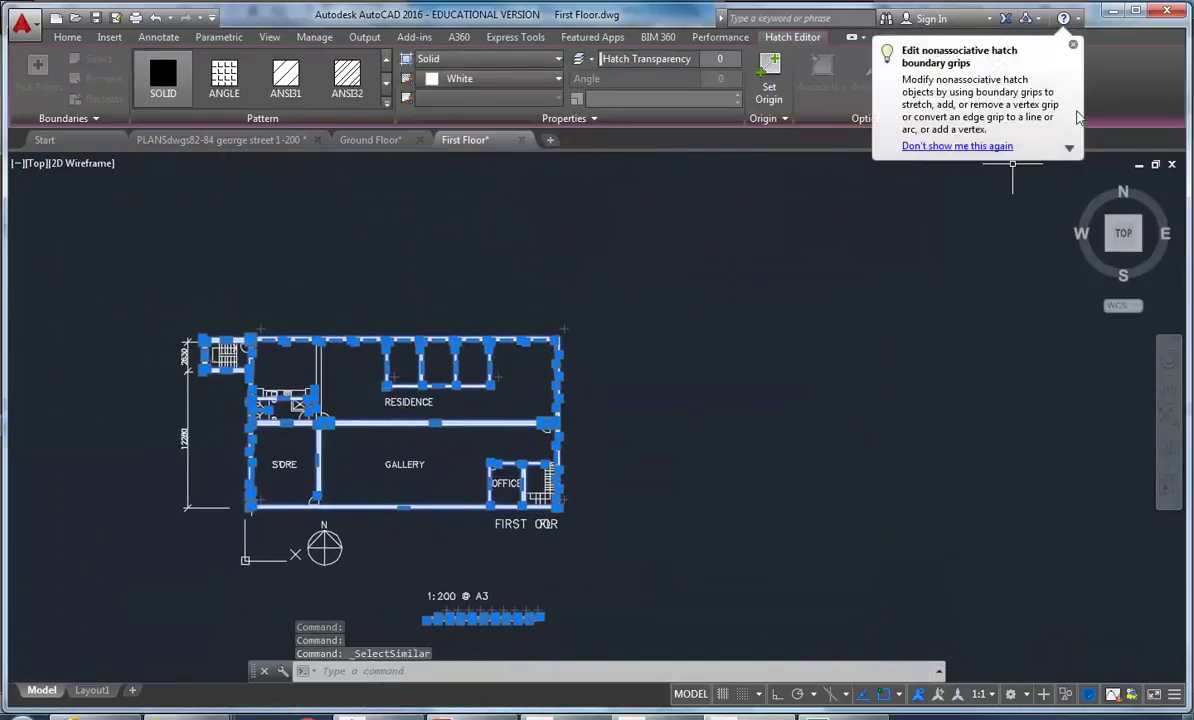
{"action": "left_click", "coordinate": [66, 37]}
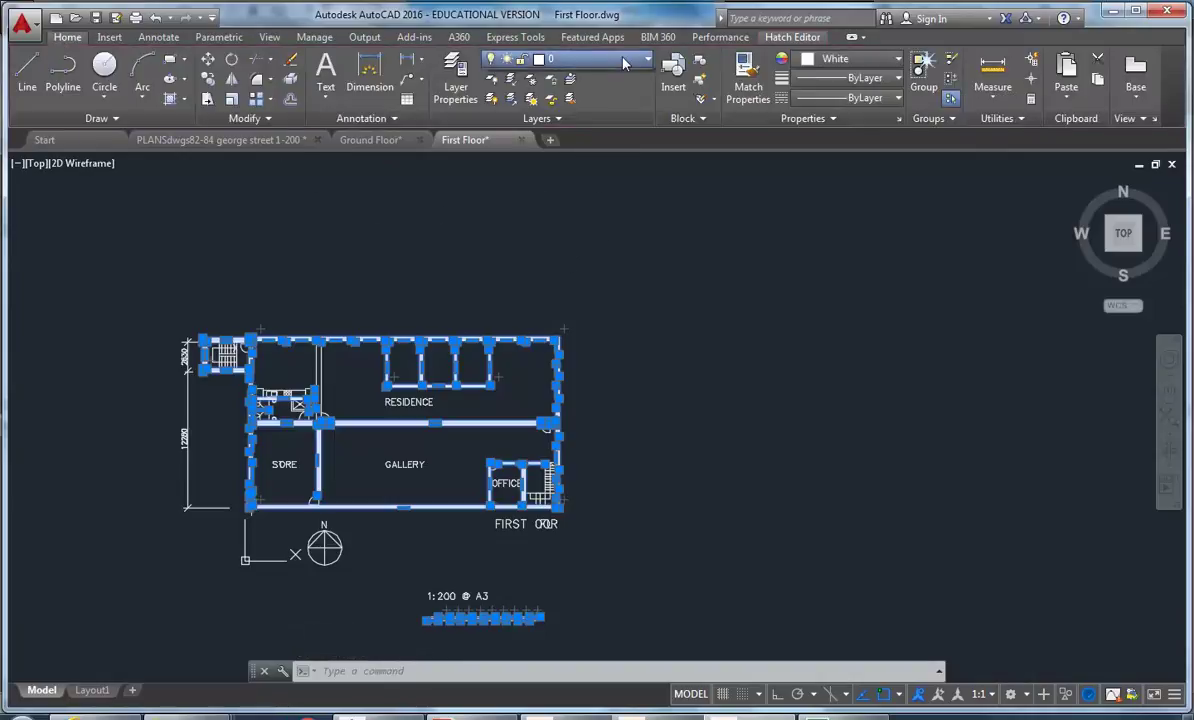
Step: In AutoCAD's First Floor drawing, create a layer named Wall Hatch with colour 30
{"action": "left_click", "coordinate": [440, 79]}
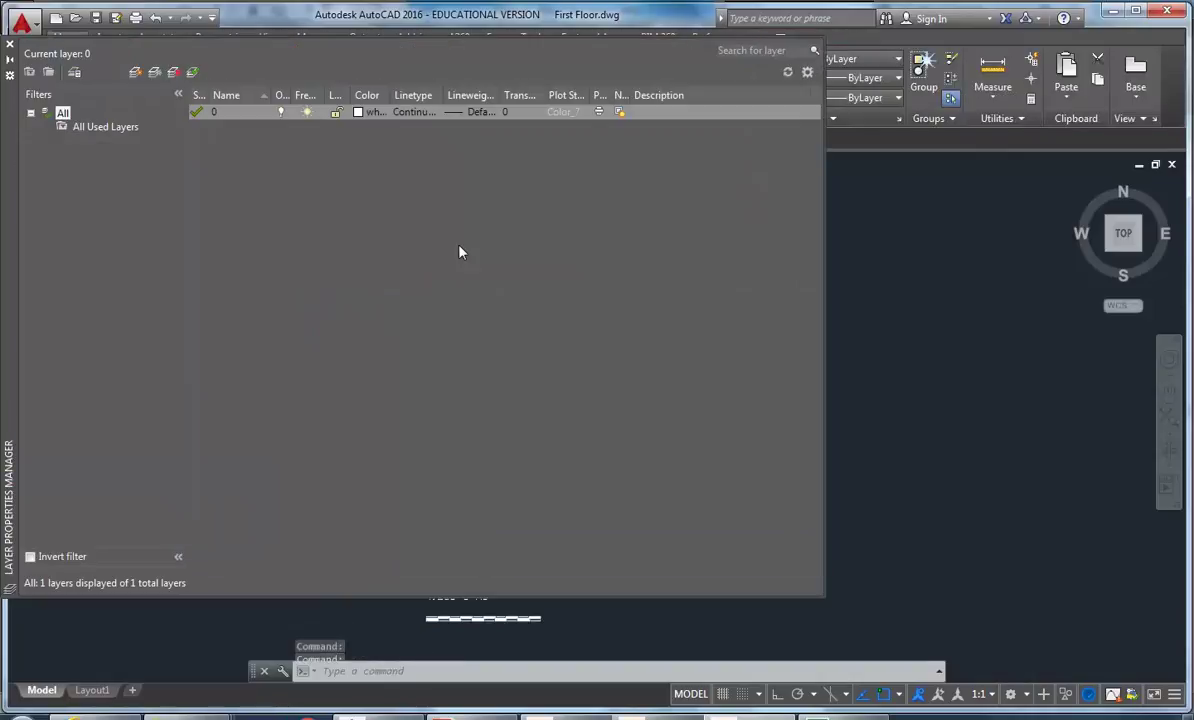
{"action": "left_click", "coordinate": [136, 73]}
{"action": "type", "text": "Wall Hatch"}
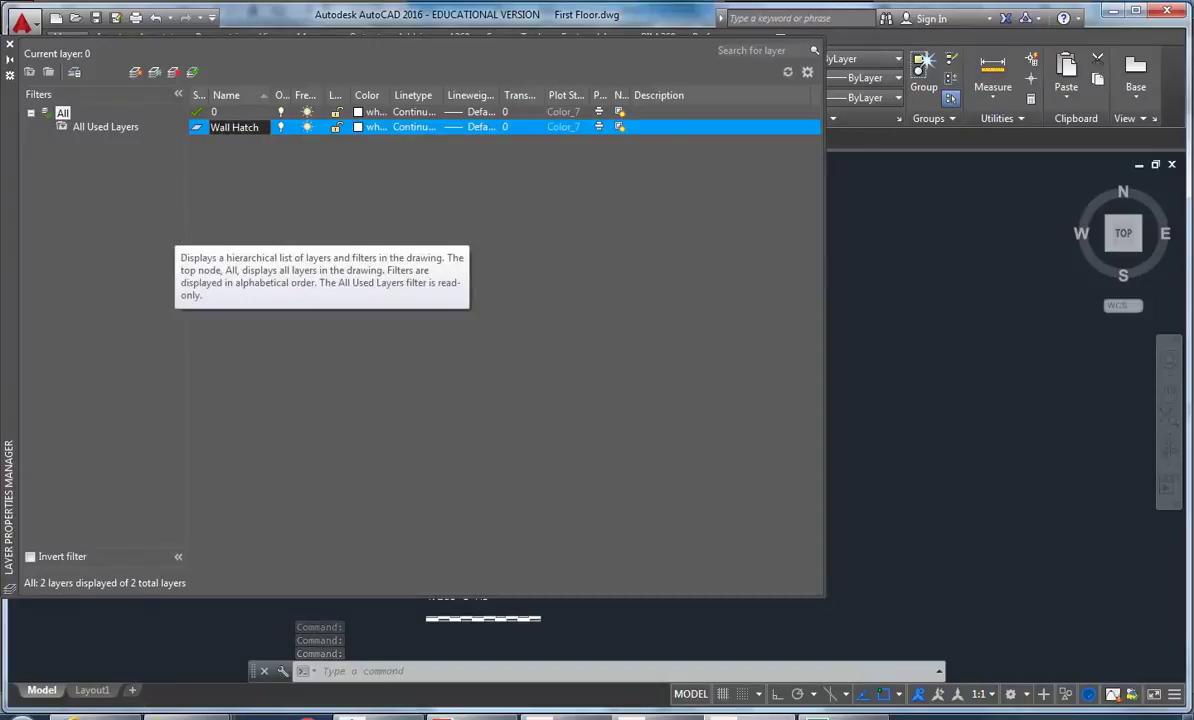
{"action": "left_click", "coordinate": [358, 127]}
{"action": "left_click", "coordinate": [489, 306]}
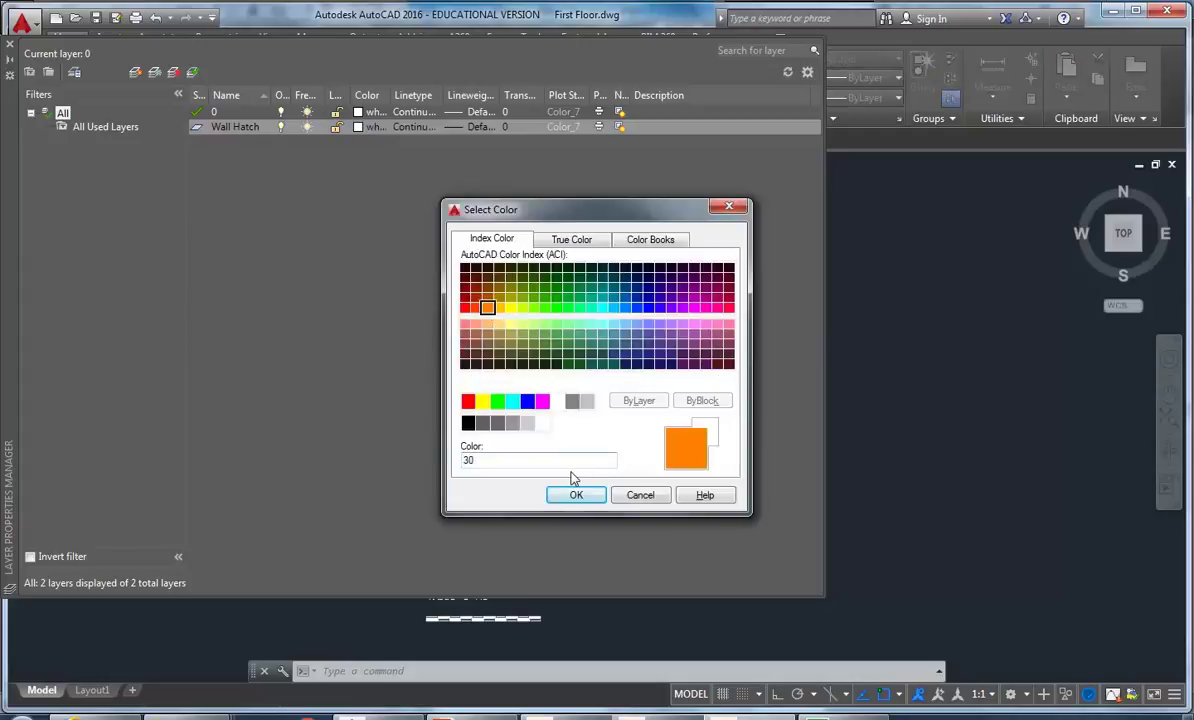
{"action": "left_click", "coordinate": [576, 495]}
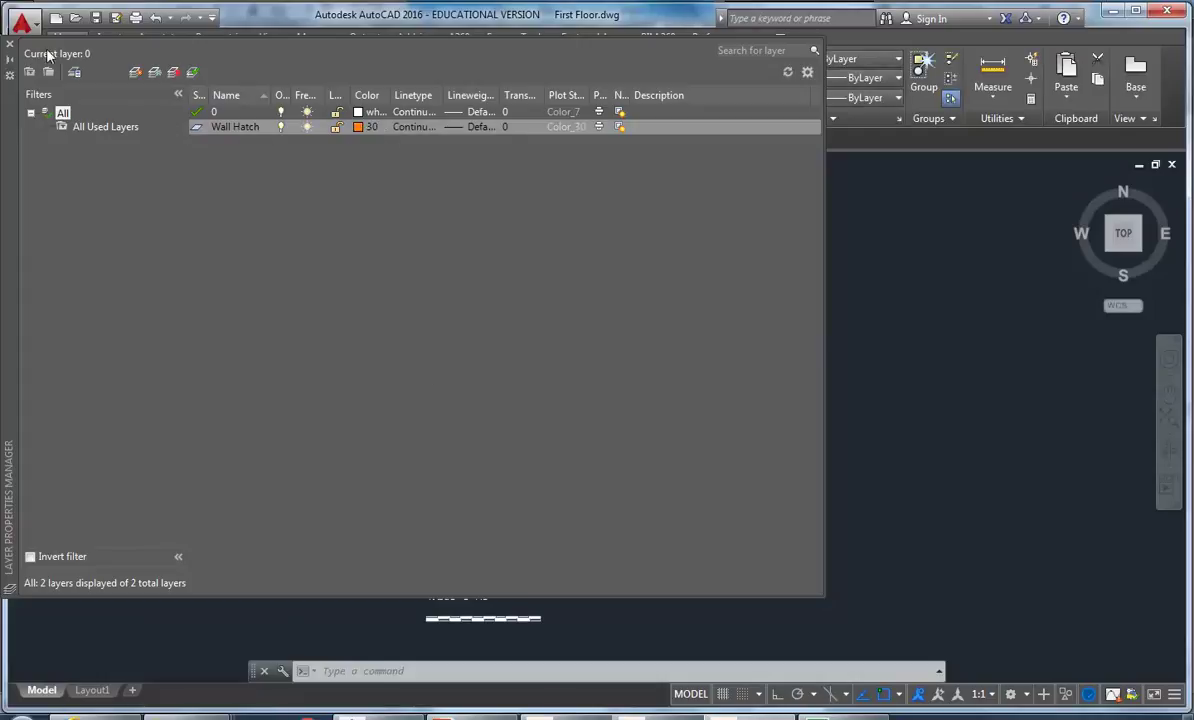
{"action": "left_click", "coordinate": [9, 44]}
Step: Select all solid hatches similar to the central wall's, excluding the scale bar, and assign them to the Wall Hatch layer
{"action": "scroll", "coordinate": [453, 373], "scroll_direction": "up", "scroll_amount": 8}
{"action": "left_click", "coordinate": [437, 462]}
{"action": "right_click", "coordinate": [435, 468]}
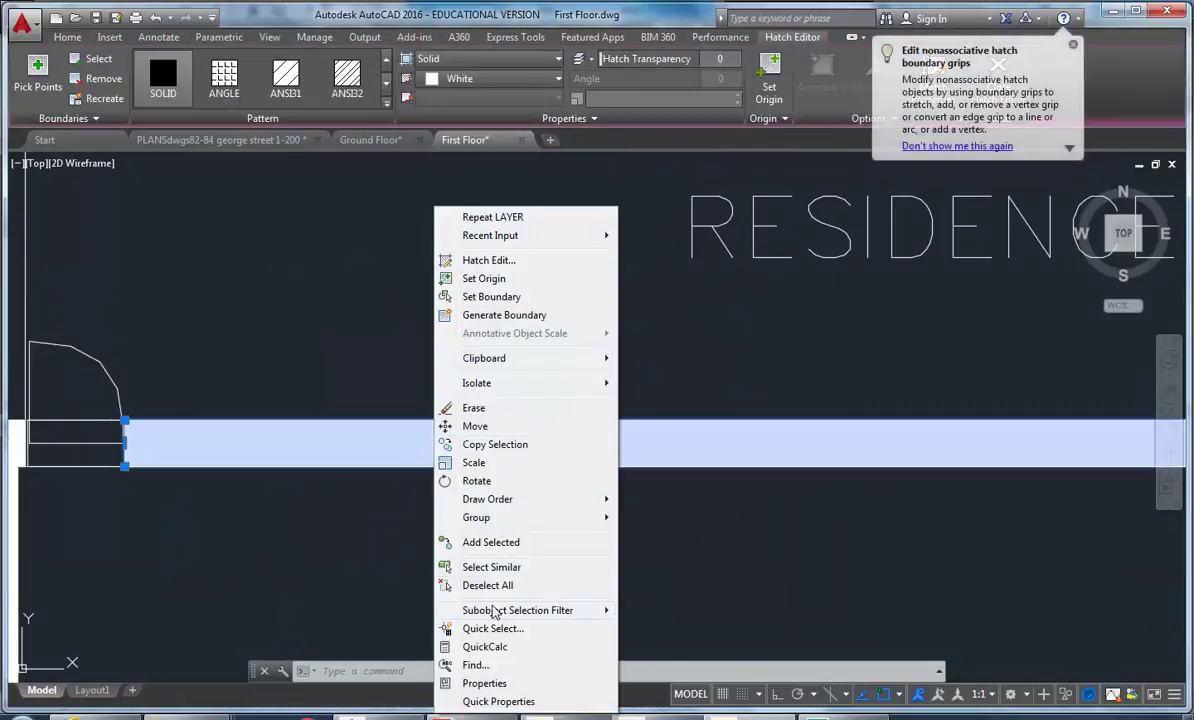
{"action": "left_click", "coordinate": [511, 574]}
{"action": "scroll", "coordinate": [400, 363], "scroll_direction": "down", "scroll_amount": 8}
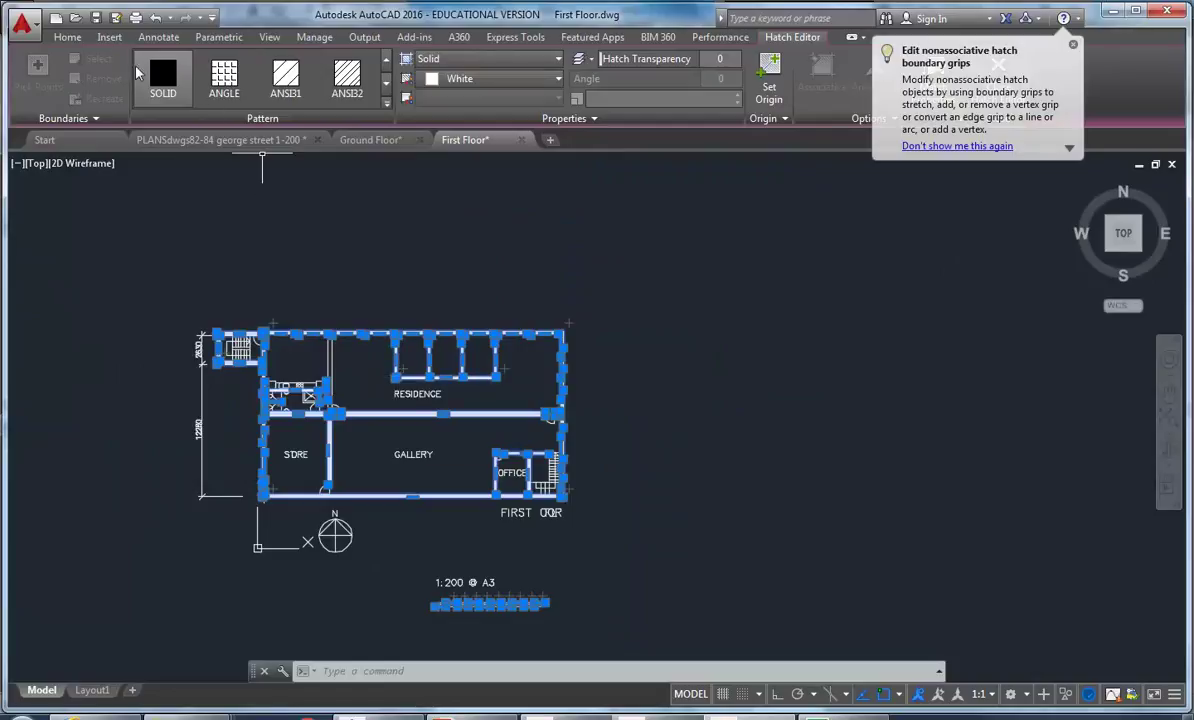
{"action": "middle_click_drag", "start_coordinate": [420, 567], "coordinate": [413, 480]}
{"action": "left_click", "coordinate": [394, 466], "text": "shift"}
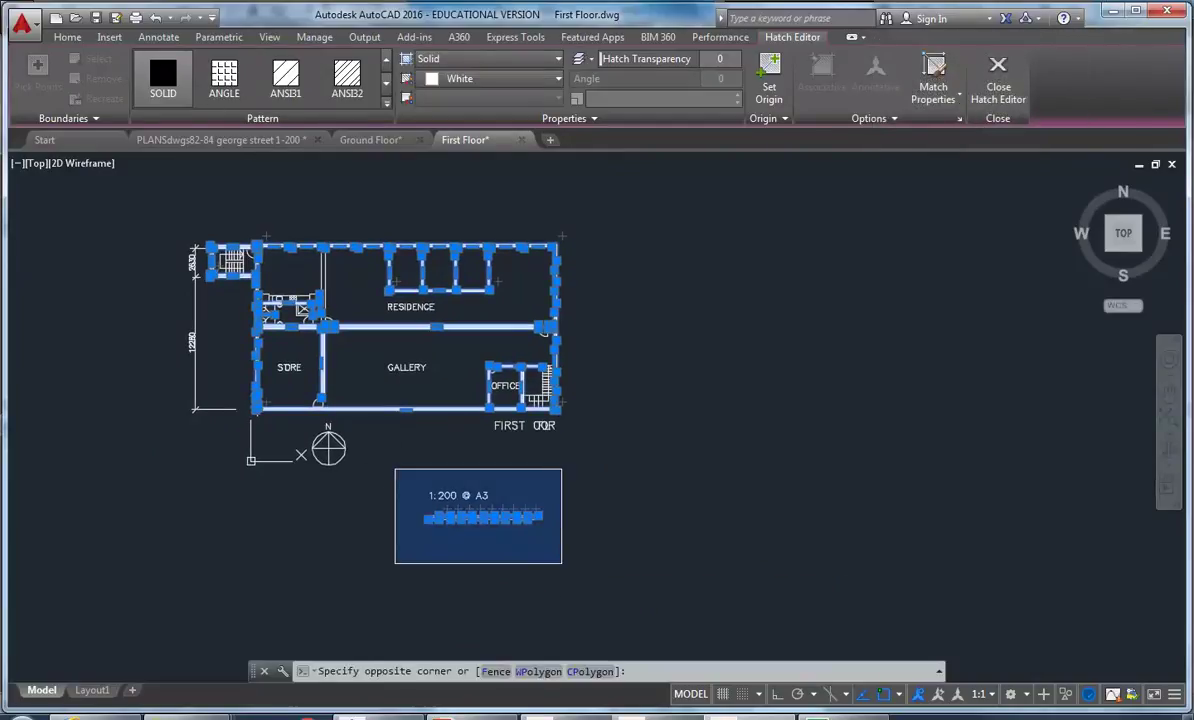
{"action": "left_click", "coordinate": [546, 568], "text": "shift"}
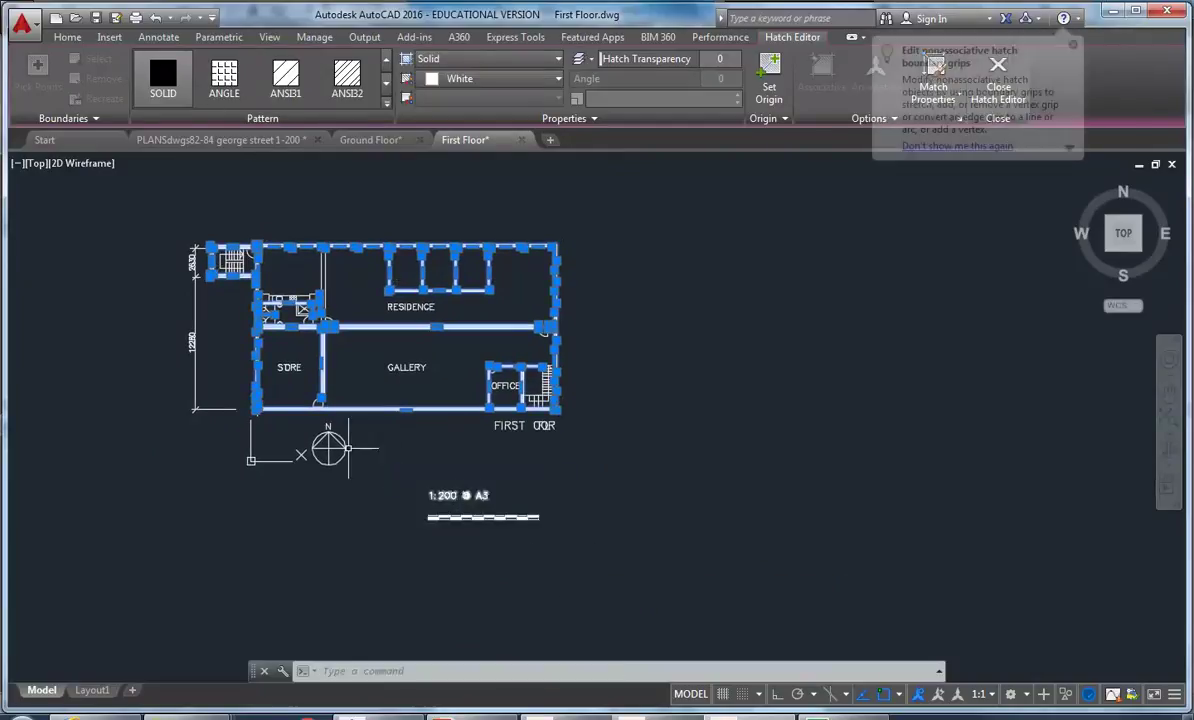
{"action": "left_click", "coordinate": [60, 38]}
{"action": "key", "text": "Escape"}
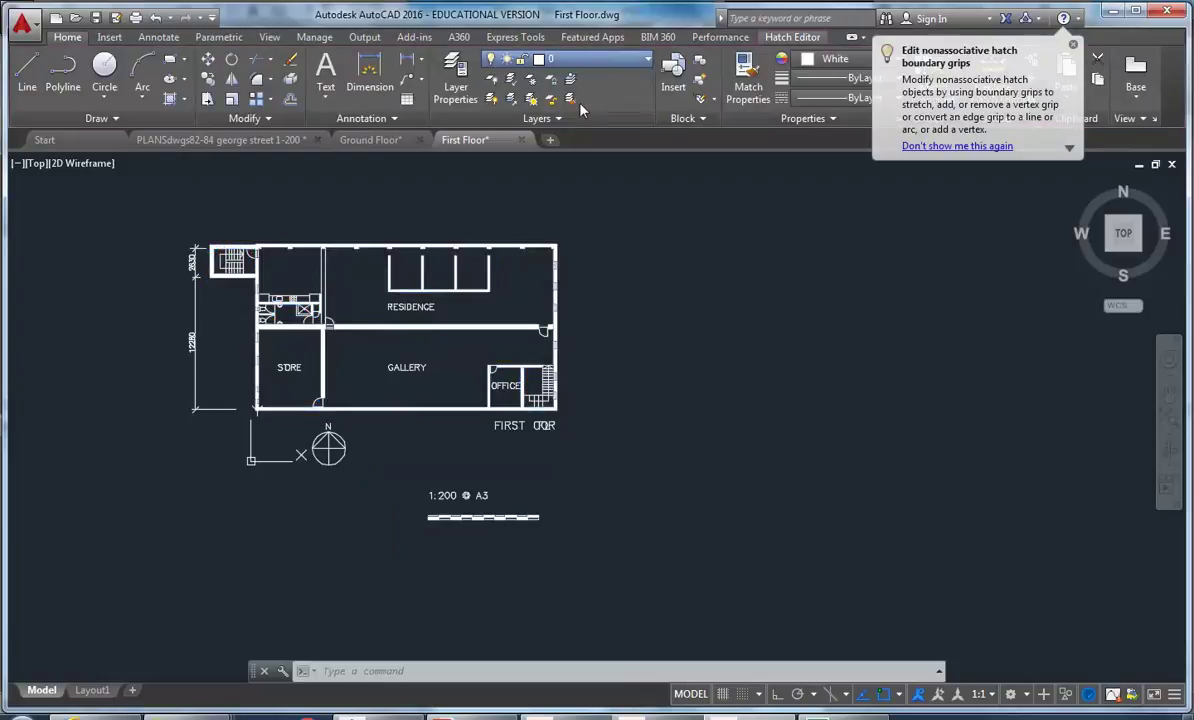
{"action": "left_click", "coordinate": [531, 98]}
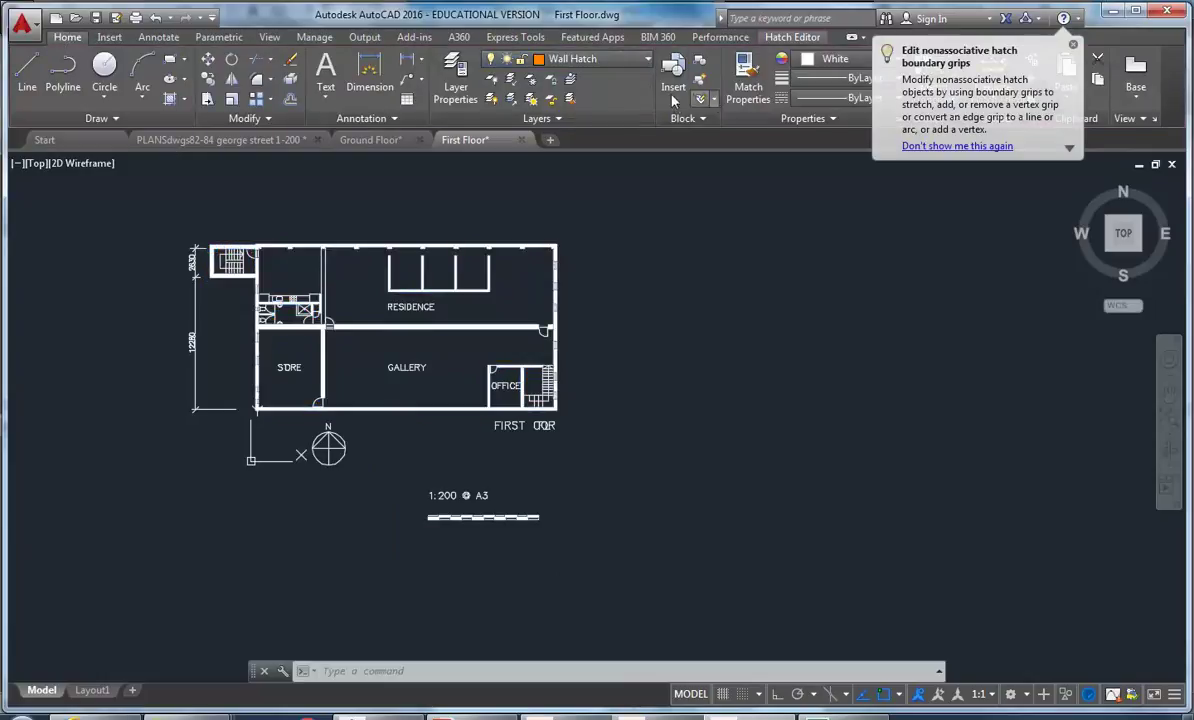
Step: Set the selected wall hatches' colour to ByLayer and deselect them
{"action": "left_click", "coordinate": [843, 60]}
{"action": "left_click", "coordinate": [832, 74]}
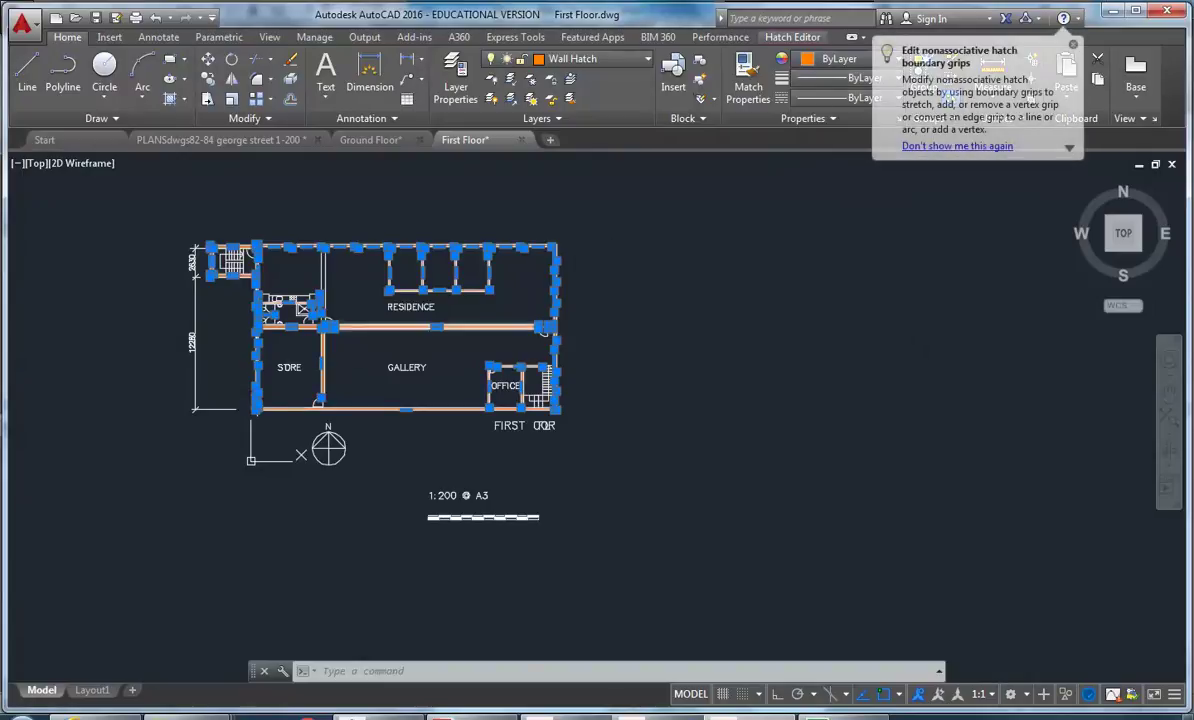
{"action": "key", "text": "Escape"}
{"action": "key", "text": "Escape"}
{"action": "scroll", "coordinate": [339, 257], "scroll_direction": "up", "scroll_amount": 2}
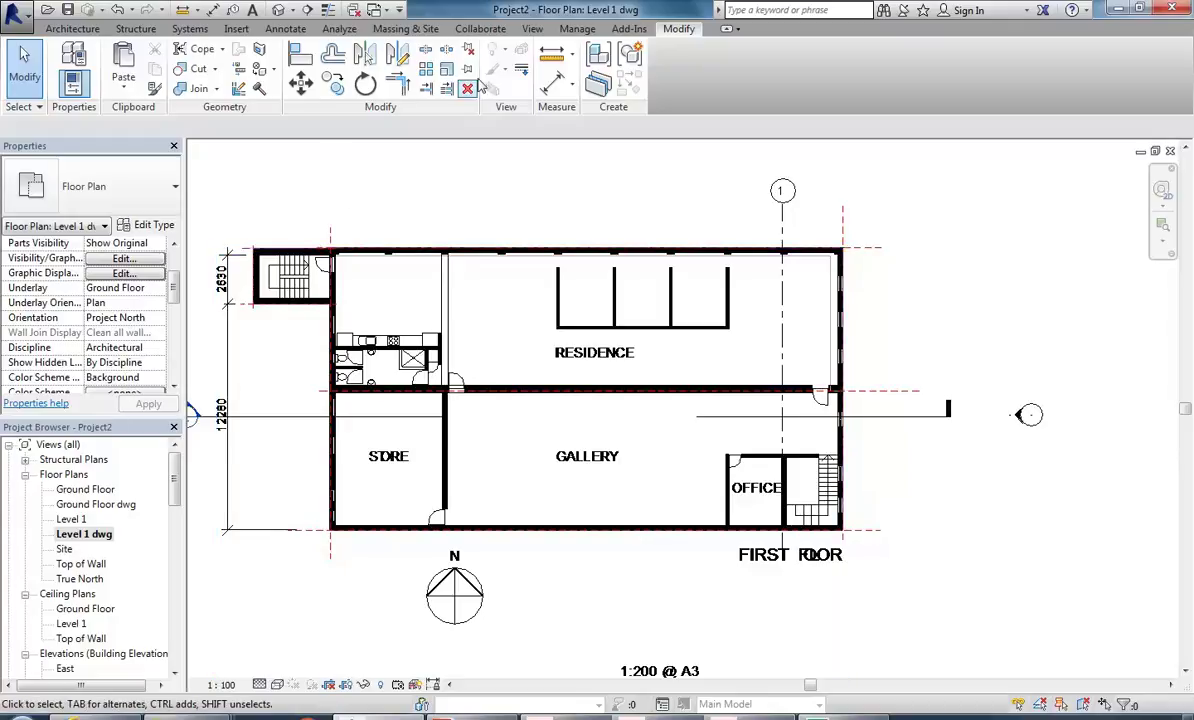
Step: Switch to Revit and reload the linked First Floor.dwg
{"action": "left_click", "coordinate": [575, 29]}
{"action": "left_click", "coordinate": [960, 70]}
{"action": "left_click", "coordinate": [396, 148]}
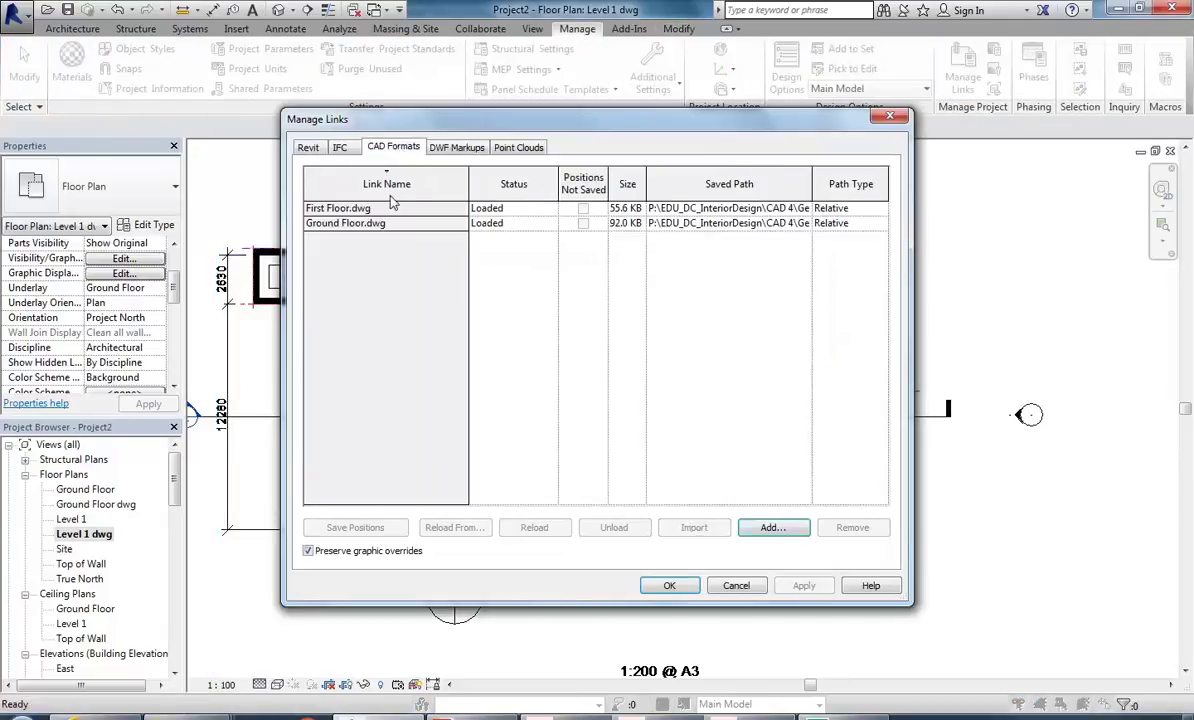
{"action": "left_click", "coordinate": [369, 207]}
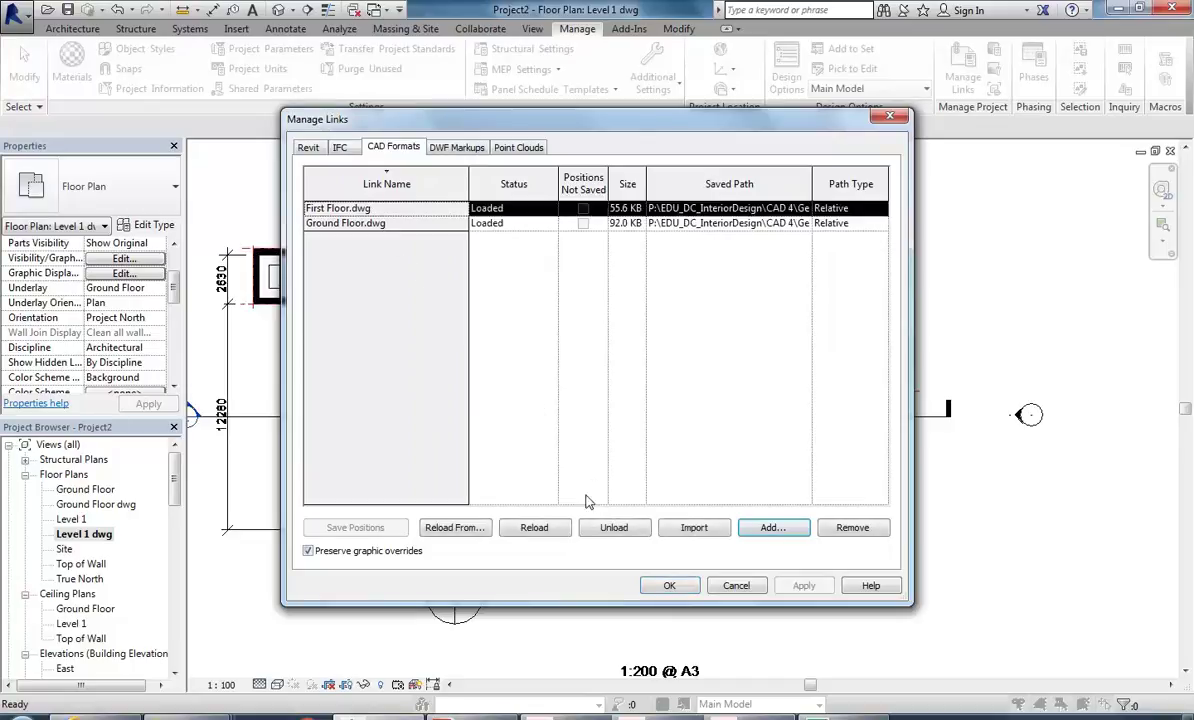
{"action": "left_click", "coordinate": [535, 528]}
{"action": "left_click", "coordinate": [669, 587]}
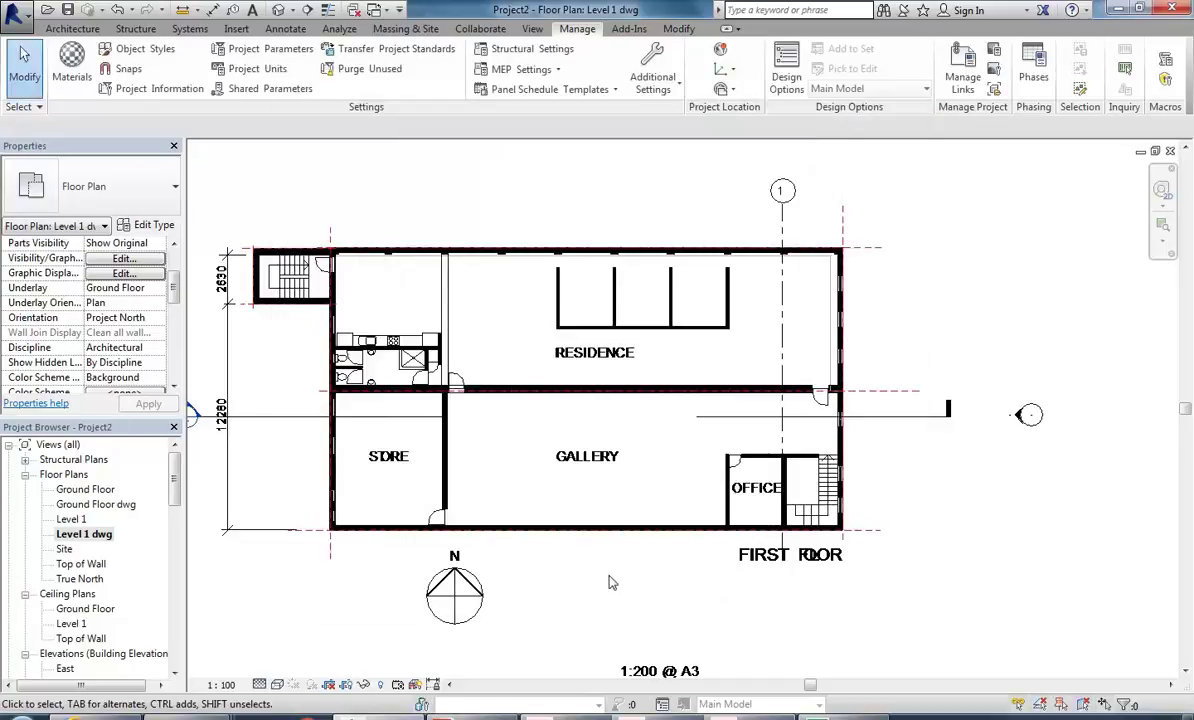
Step: Hide the Wall Hatch layer of First Floor.dwg in the Level 1 dwg floor plan
{"action": "left_click", "coordinate": [121, 259]}
{"action": "left_click", "coordinate": [622, 145]}
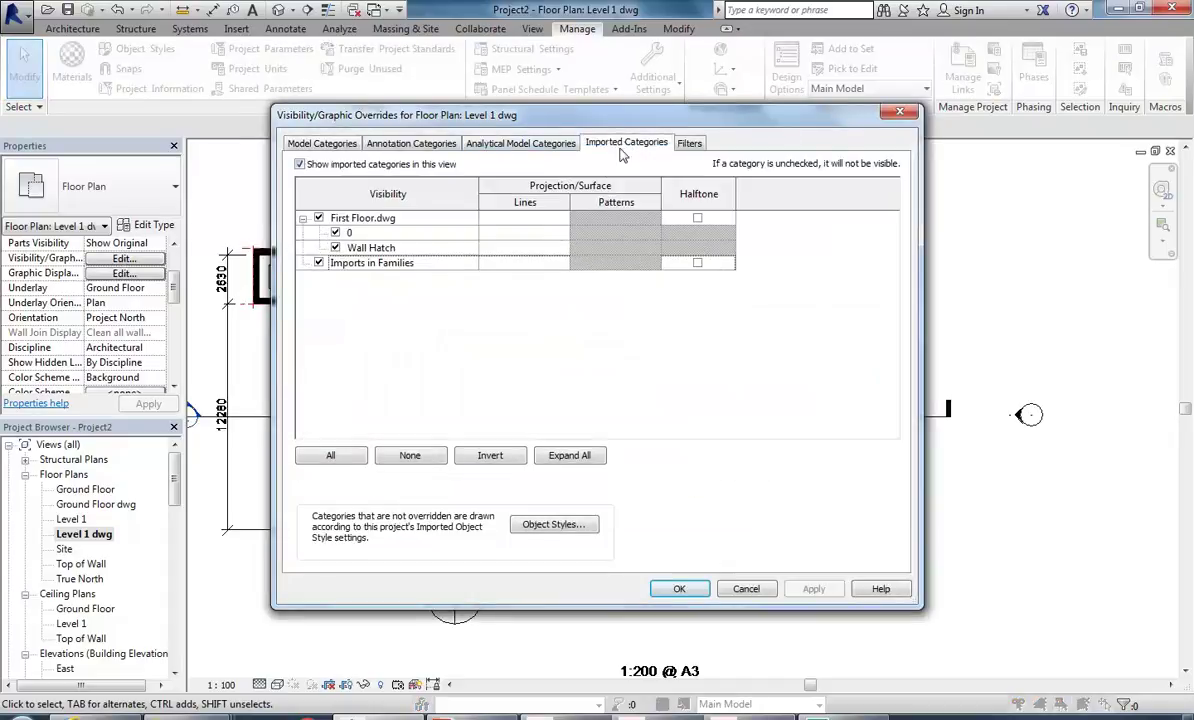
{"action": "left_click", "coordinate": [336, 248]}
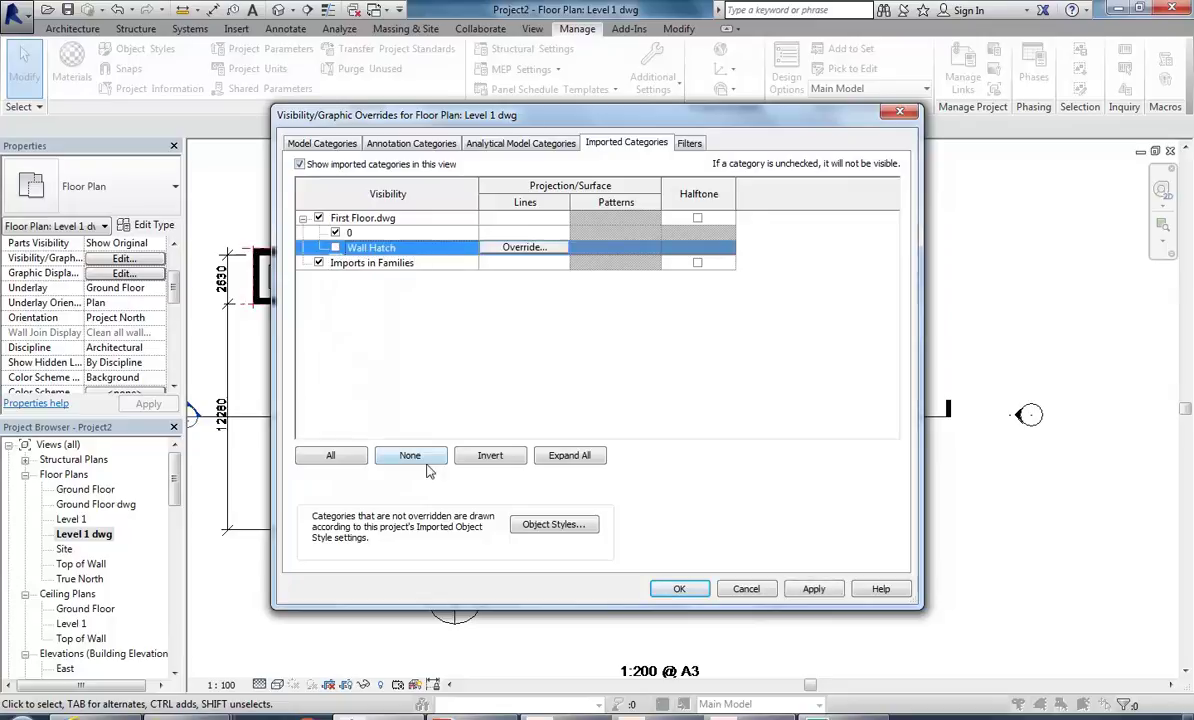
{"action": "left_click", "coordinate": [679, 589]}
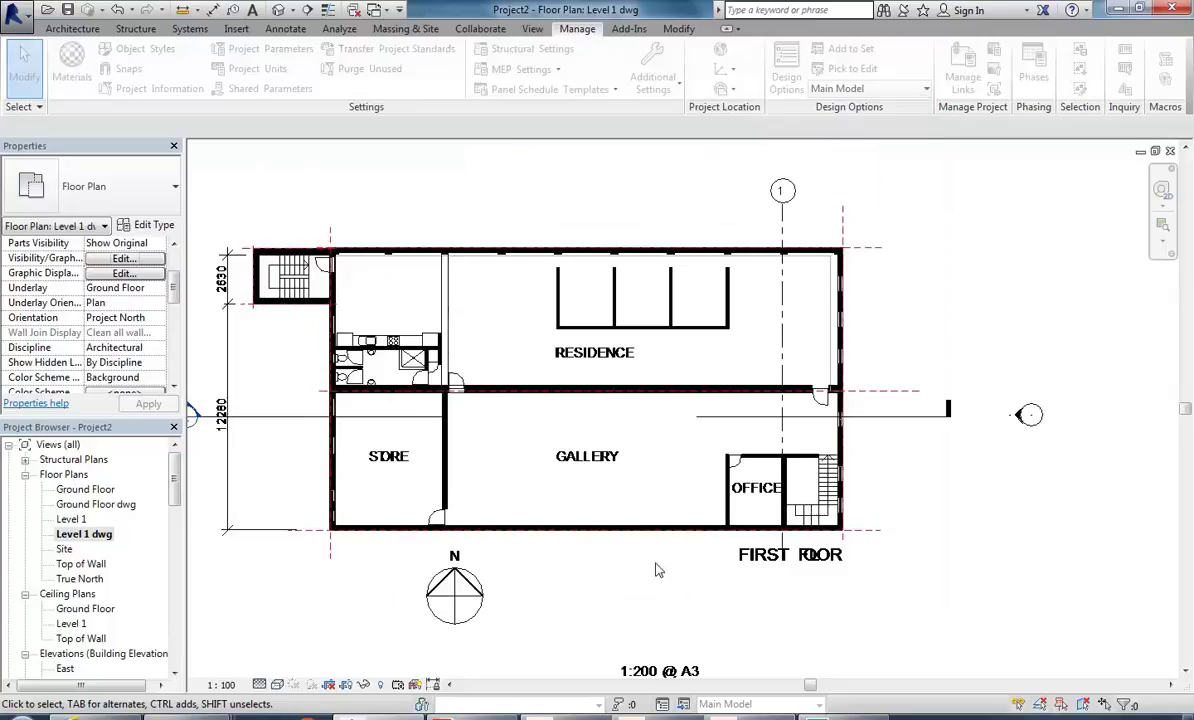
{"action": "scroll", "coordinate": [328, 253], "scroll_direction": "up", "scroll_amount": 5}
{"action": "scroll", "coordinate": [946, 328], "scroll_direction": "down", "scroll_amount": 5}
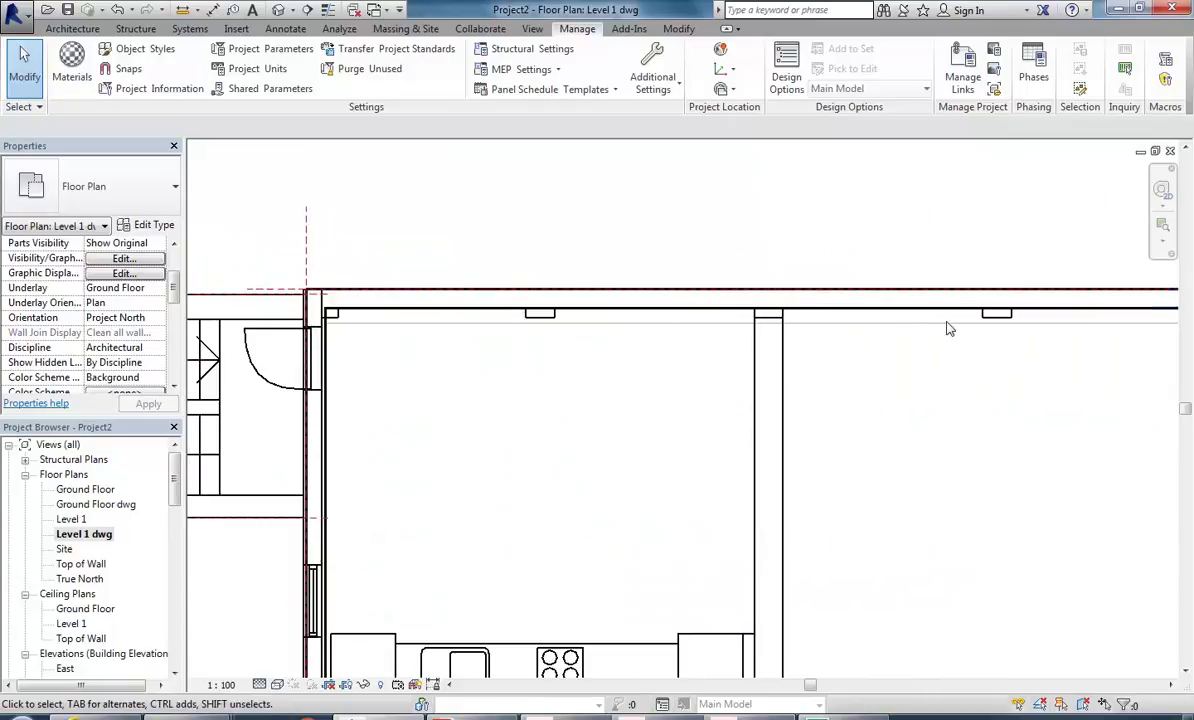
{"action": "middle_click_drag", "start_coordinate": [530, 306], "coordinate": [553, 320]}
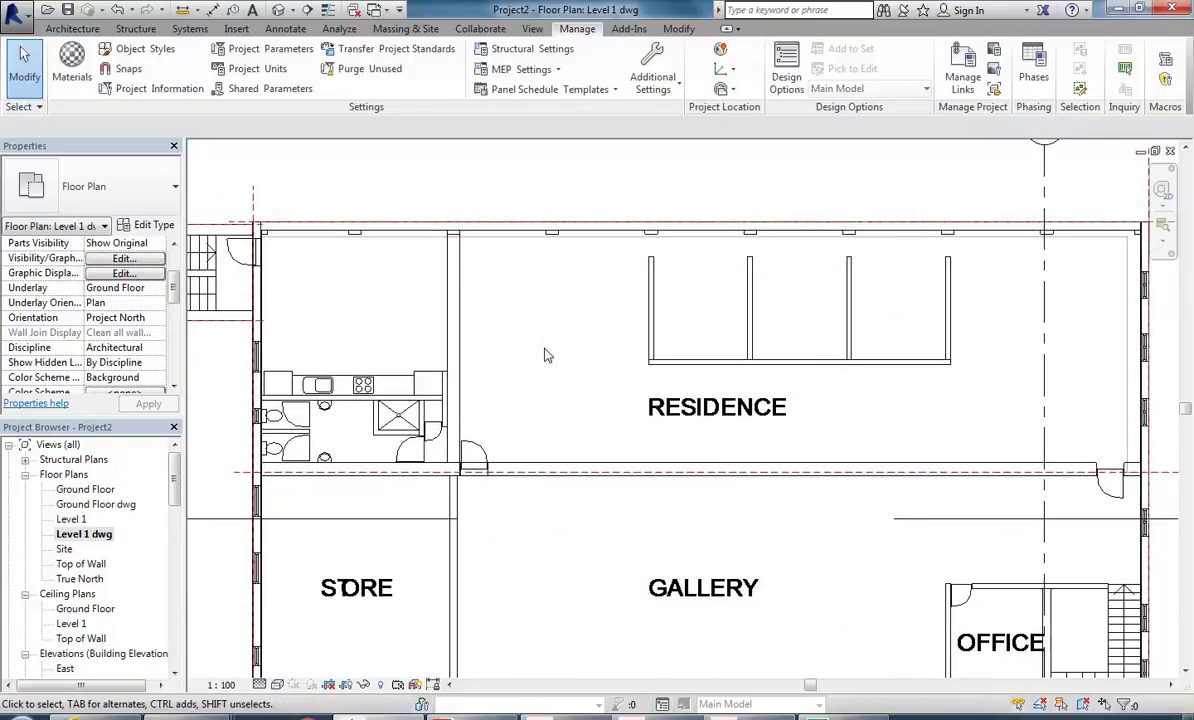
{"action": "scroll", "coordinate": [365, 347], "scroll_direction": "down", "scroll_amount": 2}
Step: Set the Level 1 dwg plan's underlay to None
{"action": "left_click", "coordinate": [160, 289]}
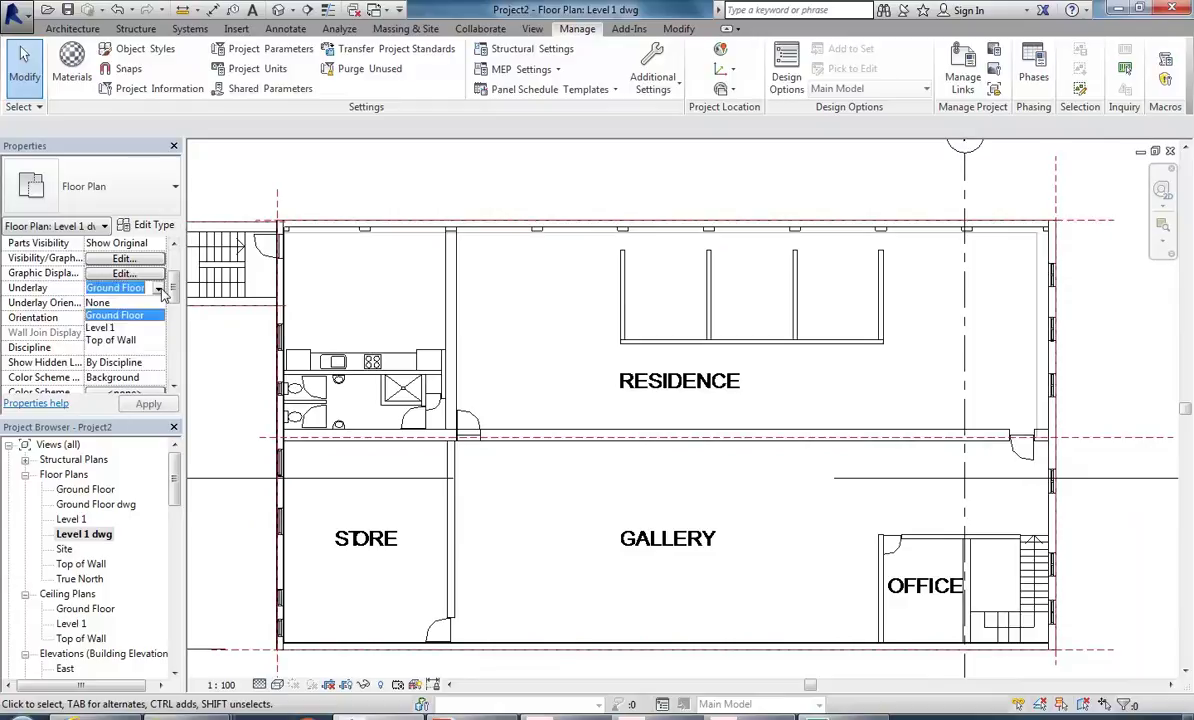
{"action": "left_click", "coordinate": [131, 302]}
{"action": "middle_click_drag", "start_coordinate": [899, 268], "coordinate": [665, 219]}
{"action": "scroll", "coordinate": [685, 356], "scroll_direction": "up", "scroll_amount": 1}
{"action": "scroll", "coordinate": [675, 336], "scroll_direction": "down", "scroll_amount": 2}
{"action": "middle_click_drag", "start_coordinate": [456, 341], "coordinate": [525, 350]}
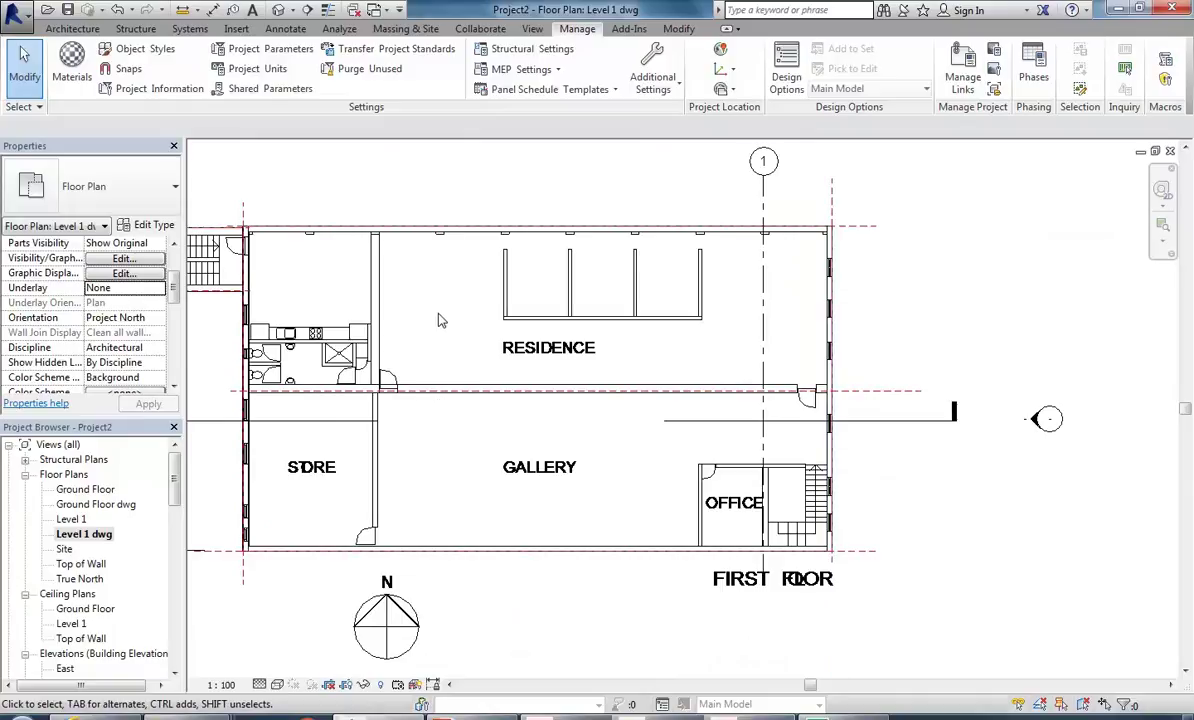
{"action": "scroll", "coordinate": [550, 350], "scroll_direction": "down", "scroll_amount": 1}
Step: In the 3D view, constrain the four Level 1 walls up to level Top of Wall and remove their top offset
{"action": "scroll", "coordinate": [166, 508], "scroll_direction": "down", "scroll_amount": 3}
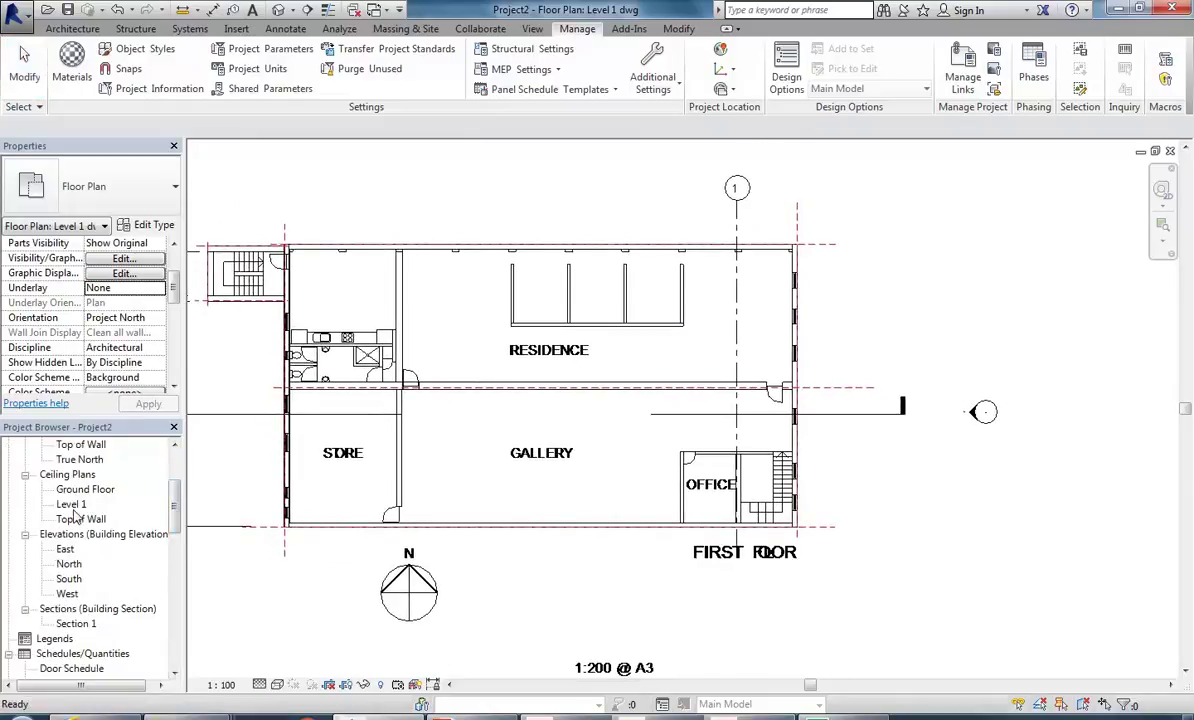
{"action": "left_click", "coordinate": [277, 12]}
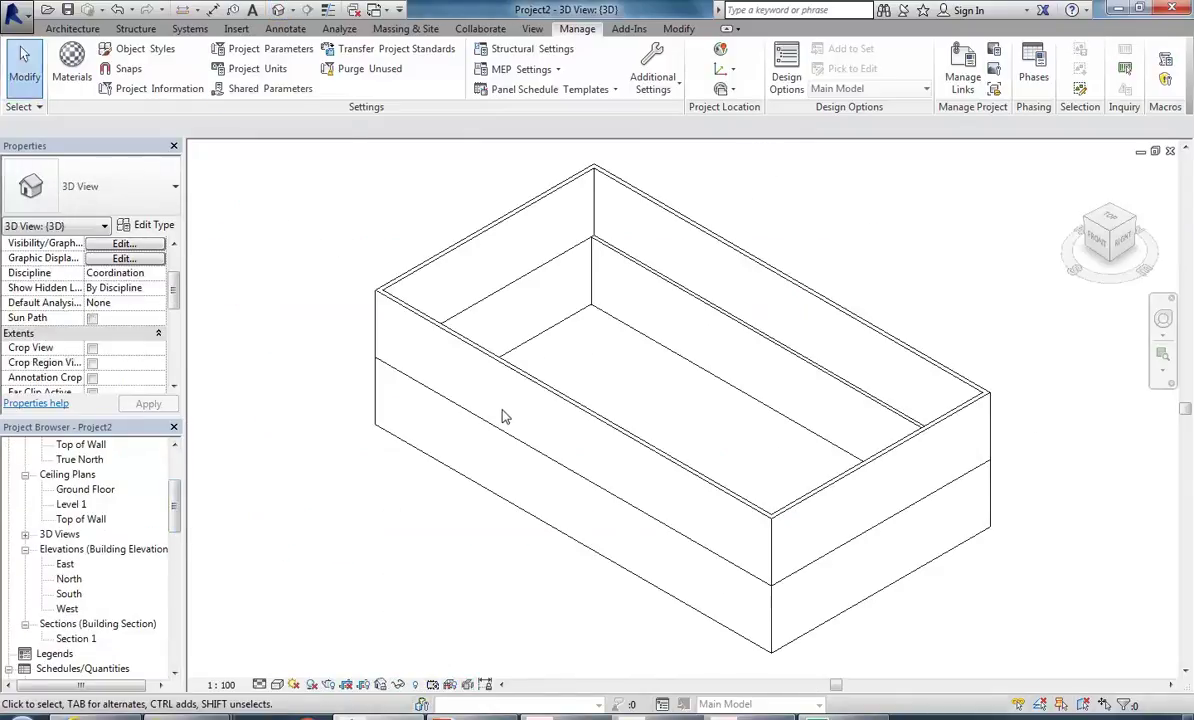
{"action": "middle_click_drag", "start_coordinate": [519, 394], "coordinate": [600, 379], "text": "shift"}
{"action": "left_click", "coordinate": [440, 285]}
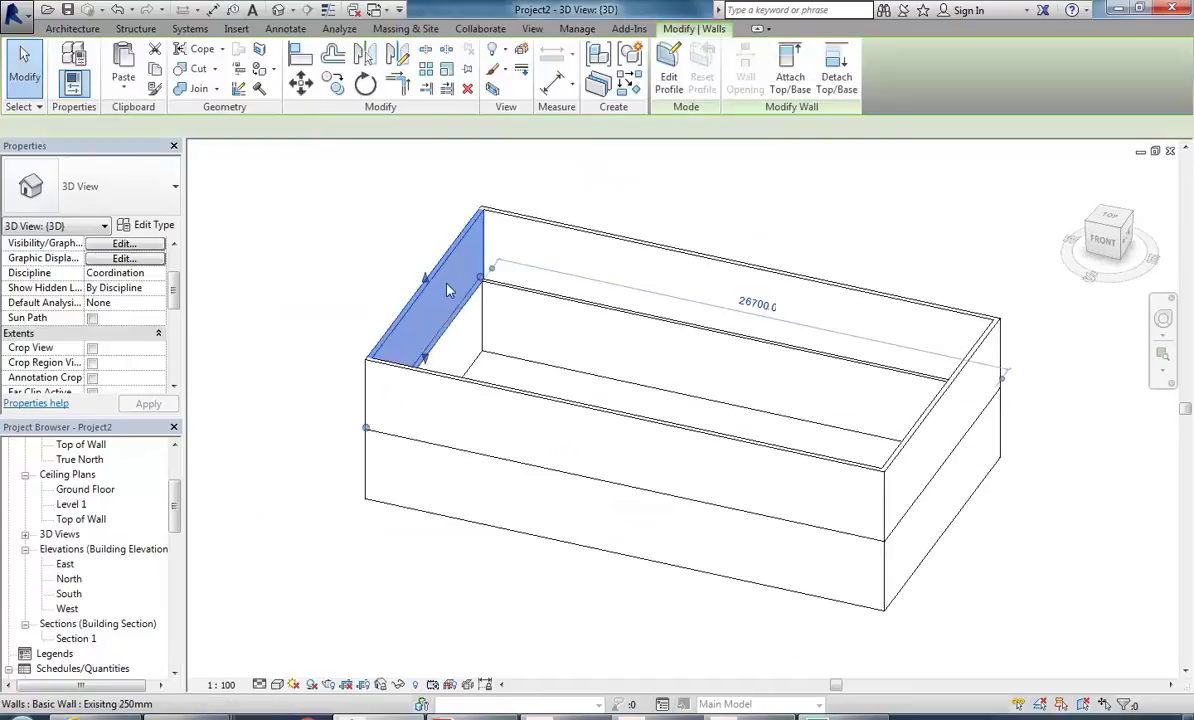
{"action": "left_click", "coordinate": [626, 250], "text": "ctrl"}
{"action": "left_click", "coordinate": [889, 430], "text": "ctrl"}
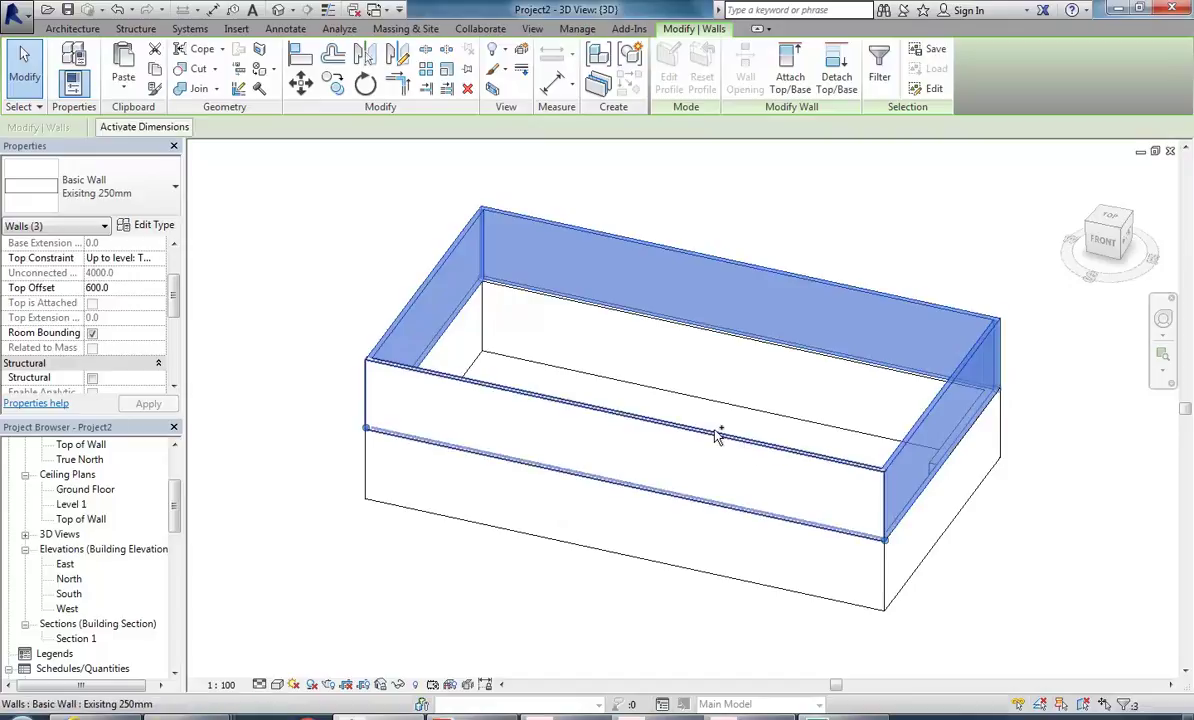
{"action": "left_click", "coordinate": [714, 432], "text": "ctrl"}
{"action": "middle_click_drag", "start_coordinate": [541, 317], "coordinate": [487, 333]}
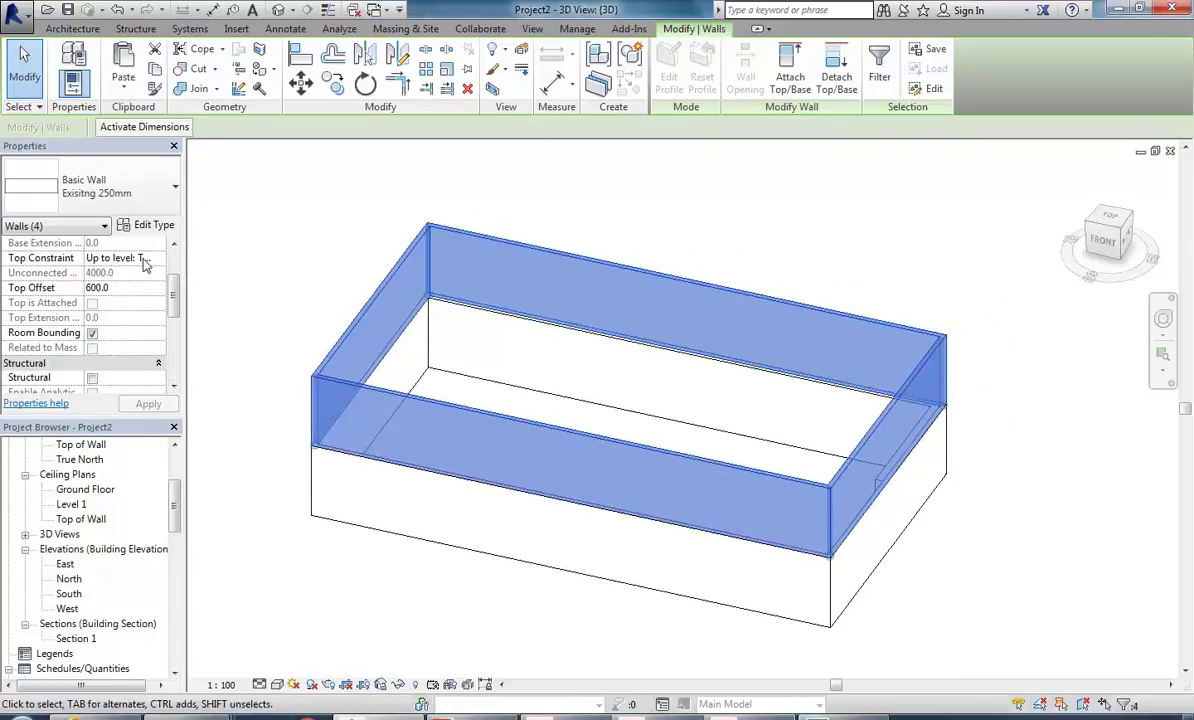
{"action": "left_click", "coordinate": [155, 258]}
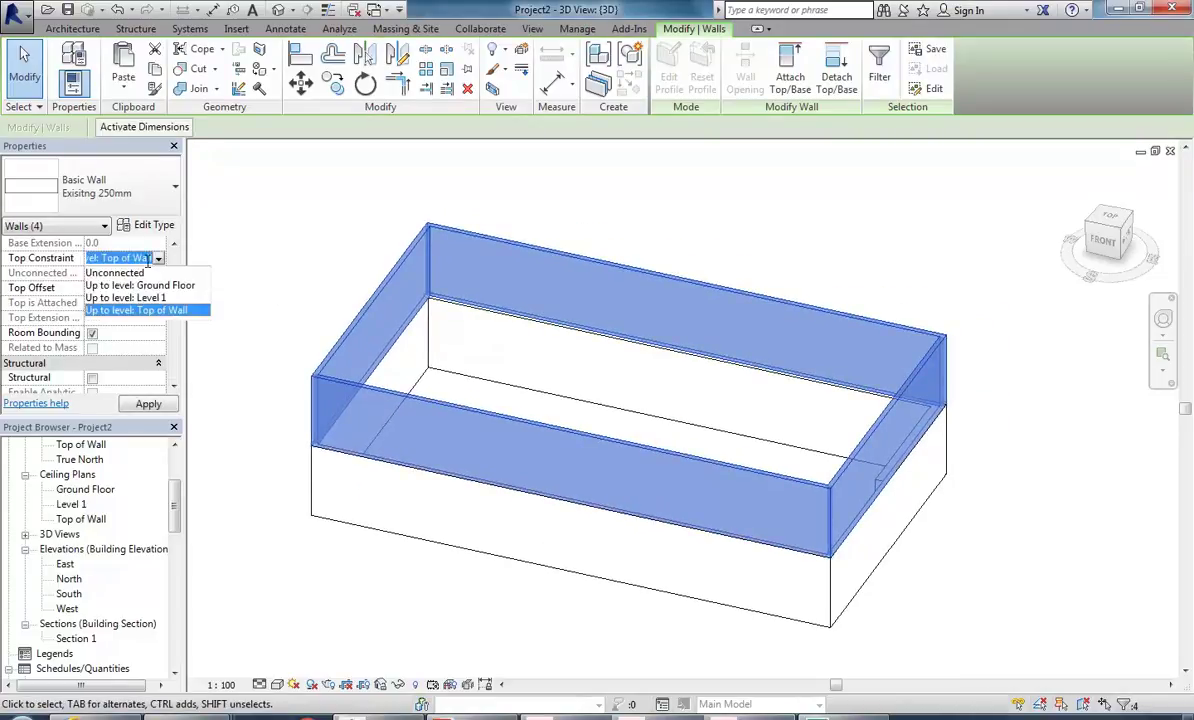
{"action": "left_click", "coordinate": [135, 310]}
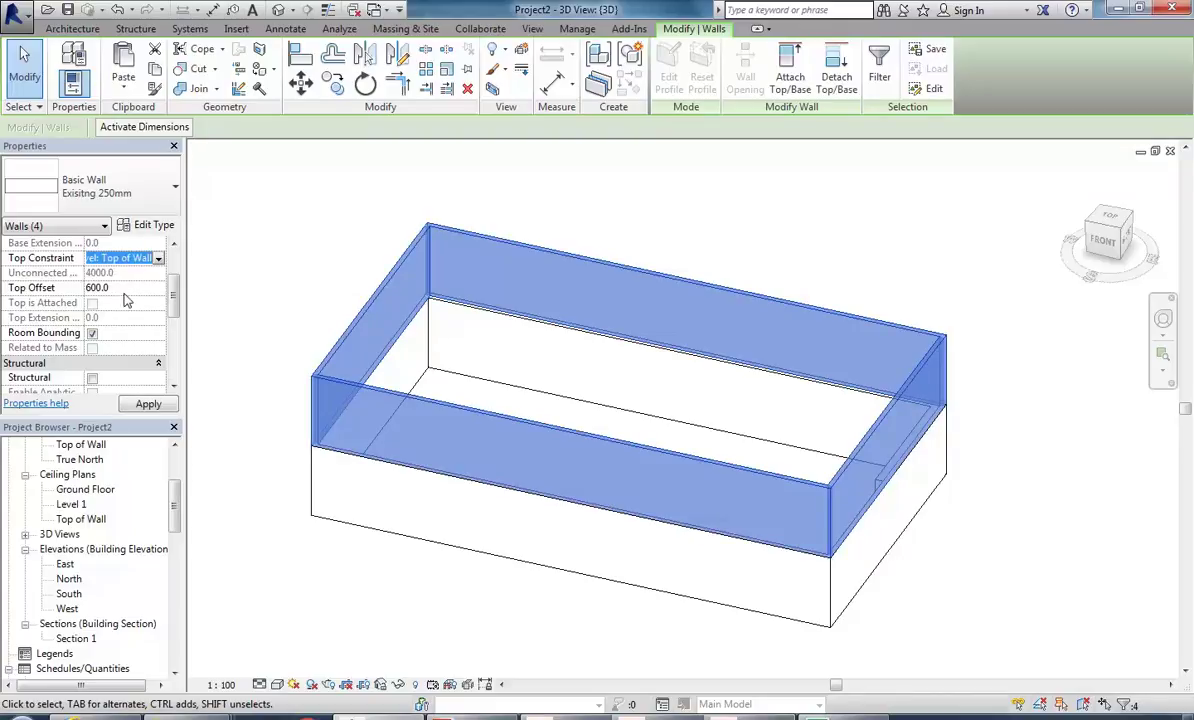
{"action": "left_click", "coordinate": [131, 289]}
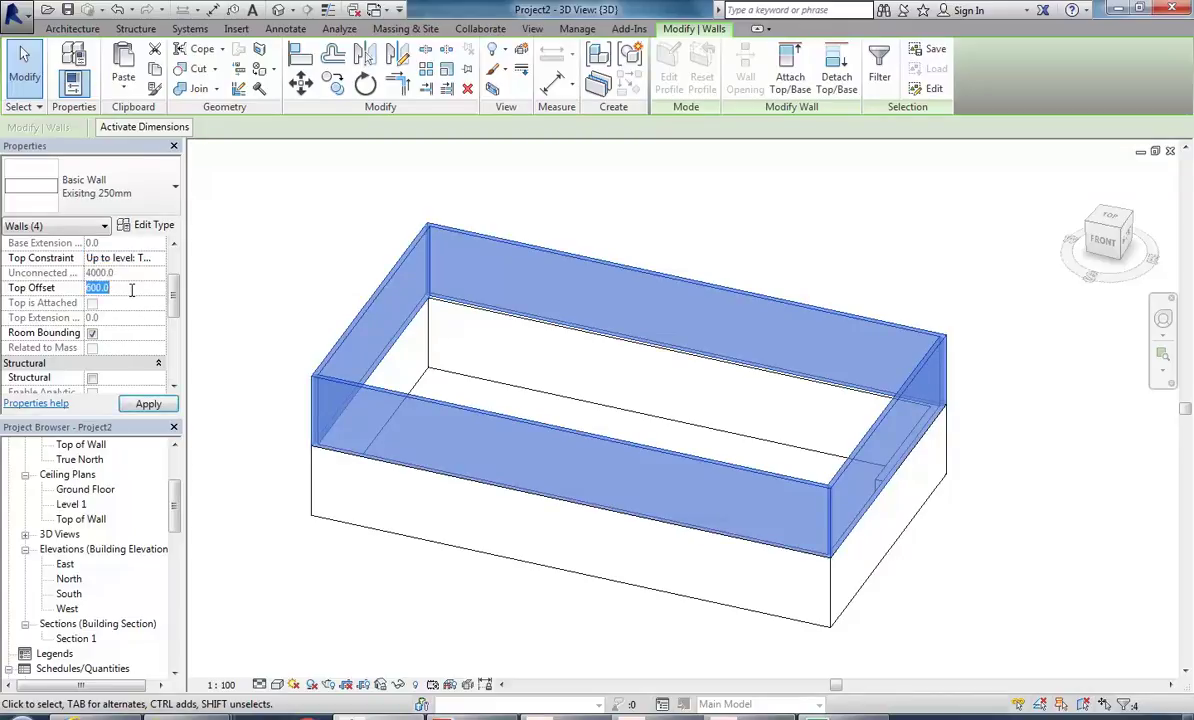
{"action": "left_click", "coordinate": [285, 288]}
{"action": "middle_click_drag", "start_coordinate": [370, 276], "coordinate": [346, 269], "text": "shift"}
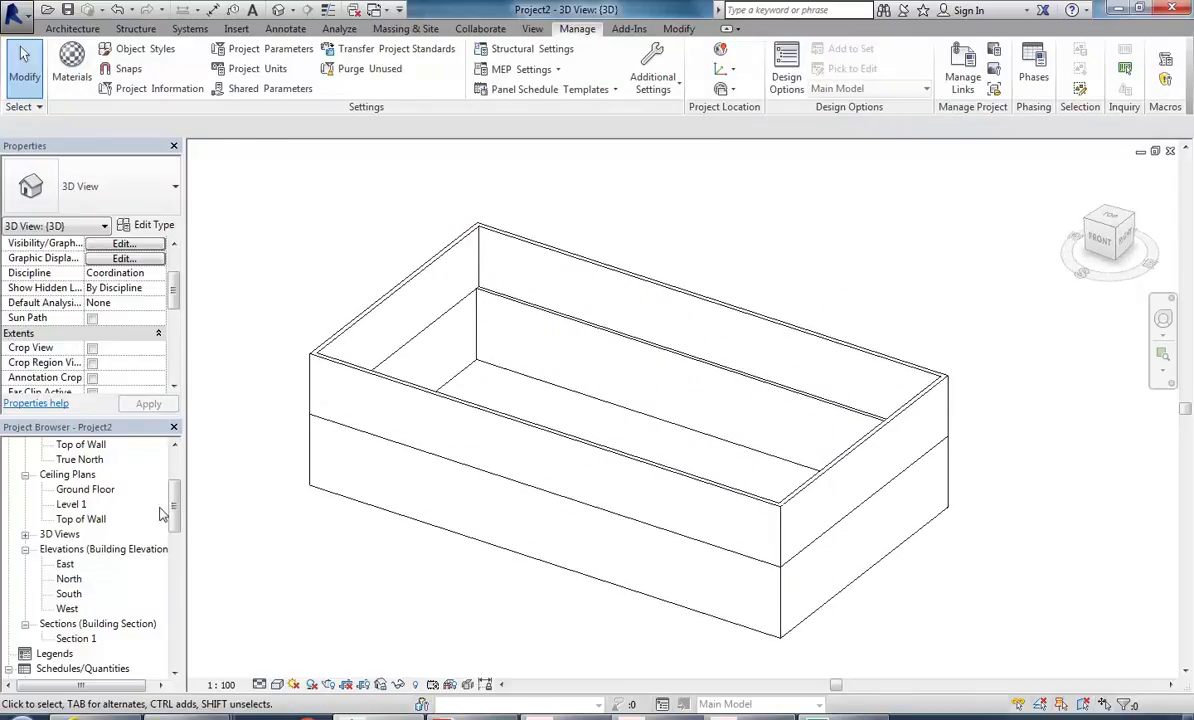
Step: Open Section 1 and extend its crop region upward well above the Top of Wall level
{"action": "scroll", "coordinate": [175, 511], "scroll_direction": "down", "scroll_amount": 2}
{"action": "double_click", "coordinate": [76, 578]}
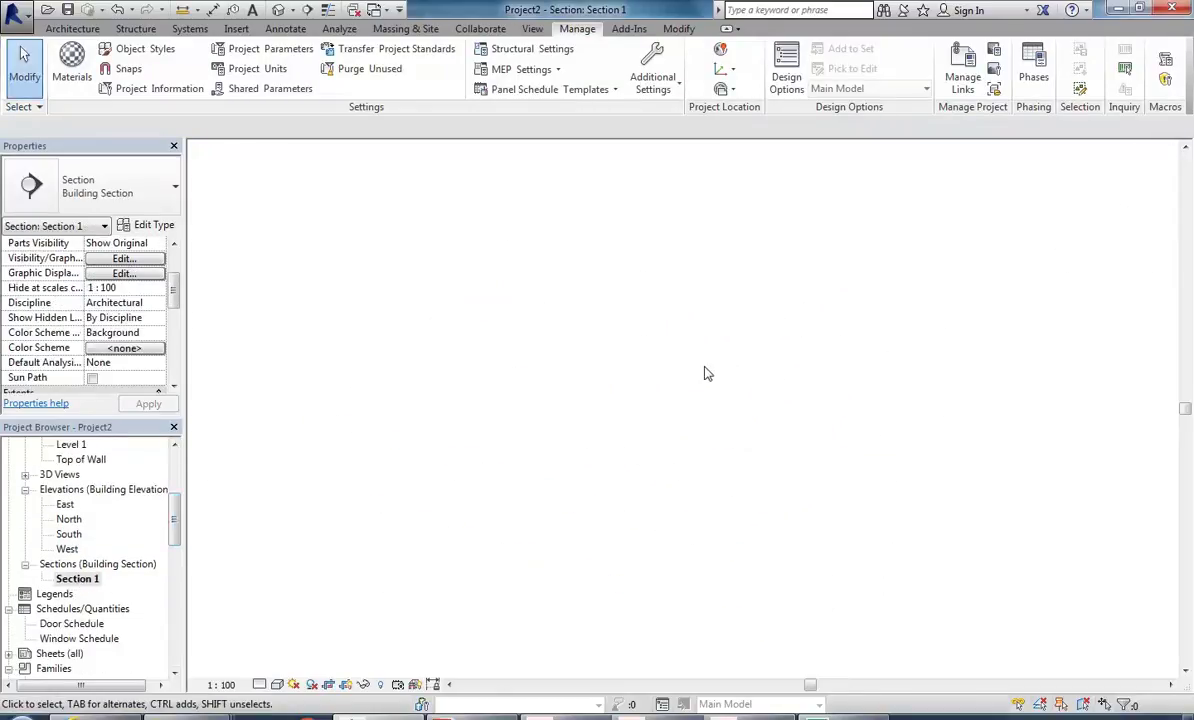
{"action": "left_click", "coordinate": [507, 347]}
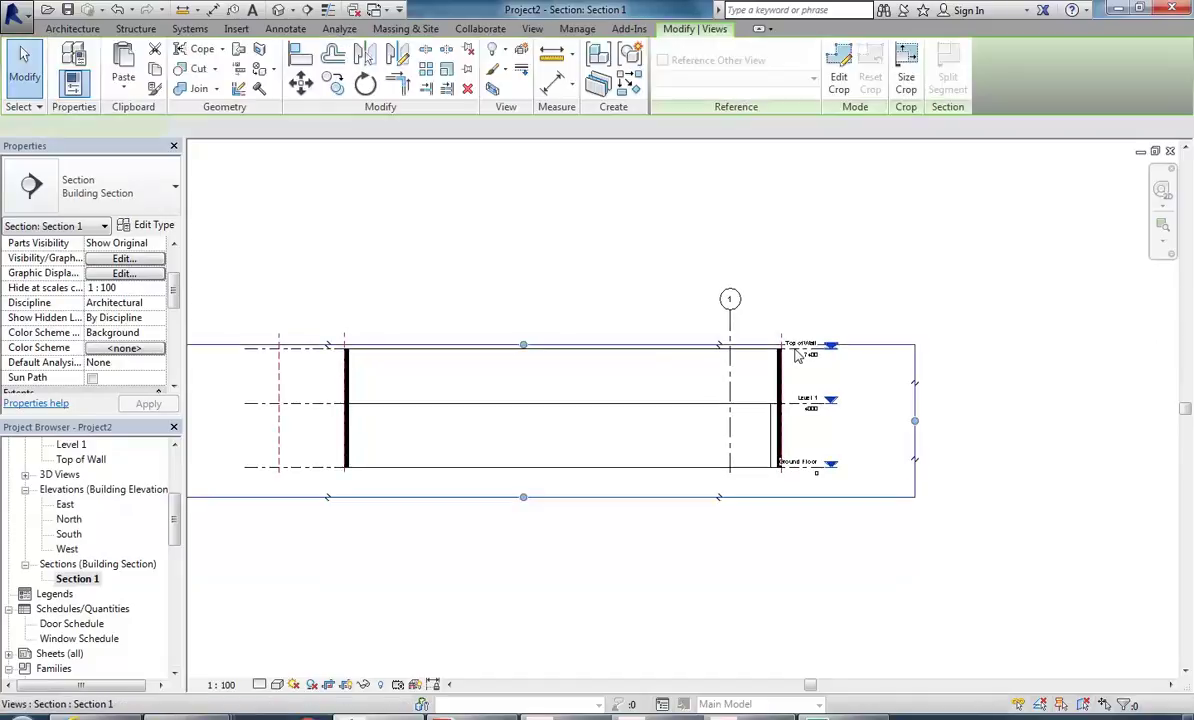
{"action": "left_click_drag", "start_coordinate": [507, 347], "coordinate": [533, 255]}
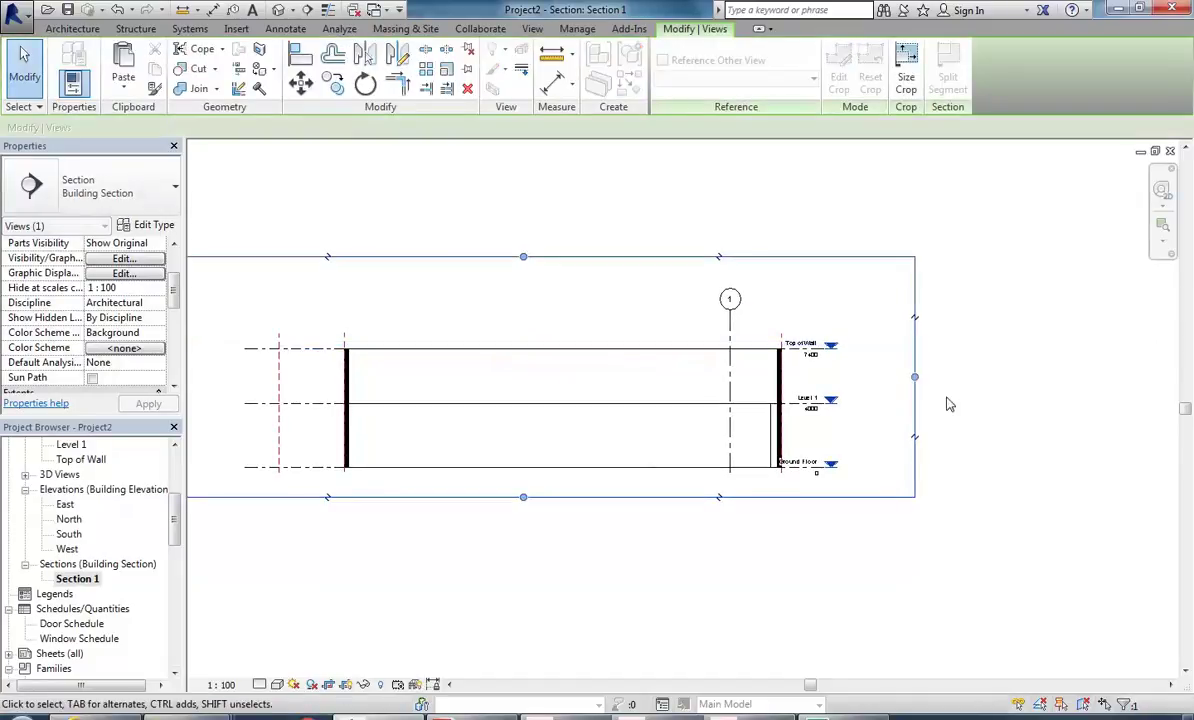
{"action": "left_click", "coordinate": [857, 379]}
Step: Raise the Top of Wall level to 8100 in Section 1
{"action": "scroll", "coordinate": [857, 379], "scroll_direction": "up", "scroll_amount": 5}
{"action": "left_click", "coordinate": [745, 292]}
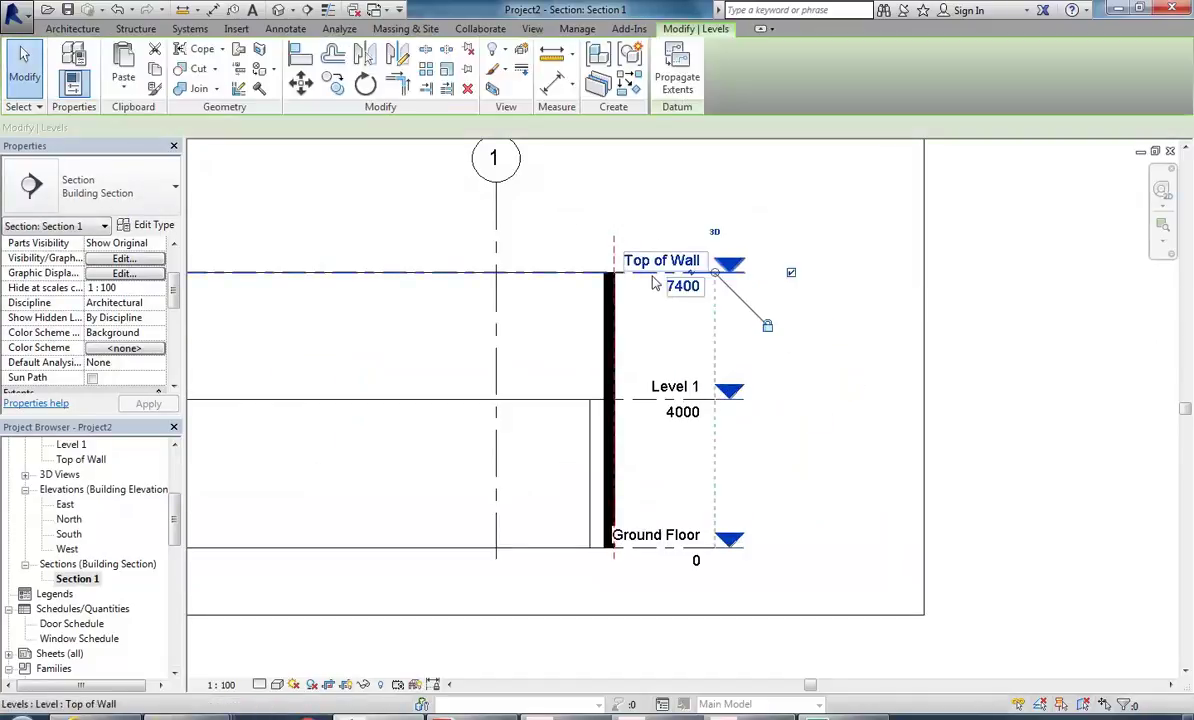
{"action": "left_click_drag", "start_coordinate": [678, 280], "coordinate": [679, 254]}
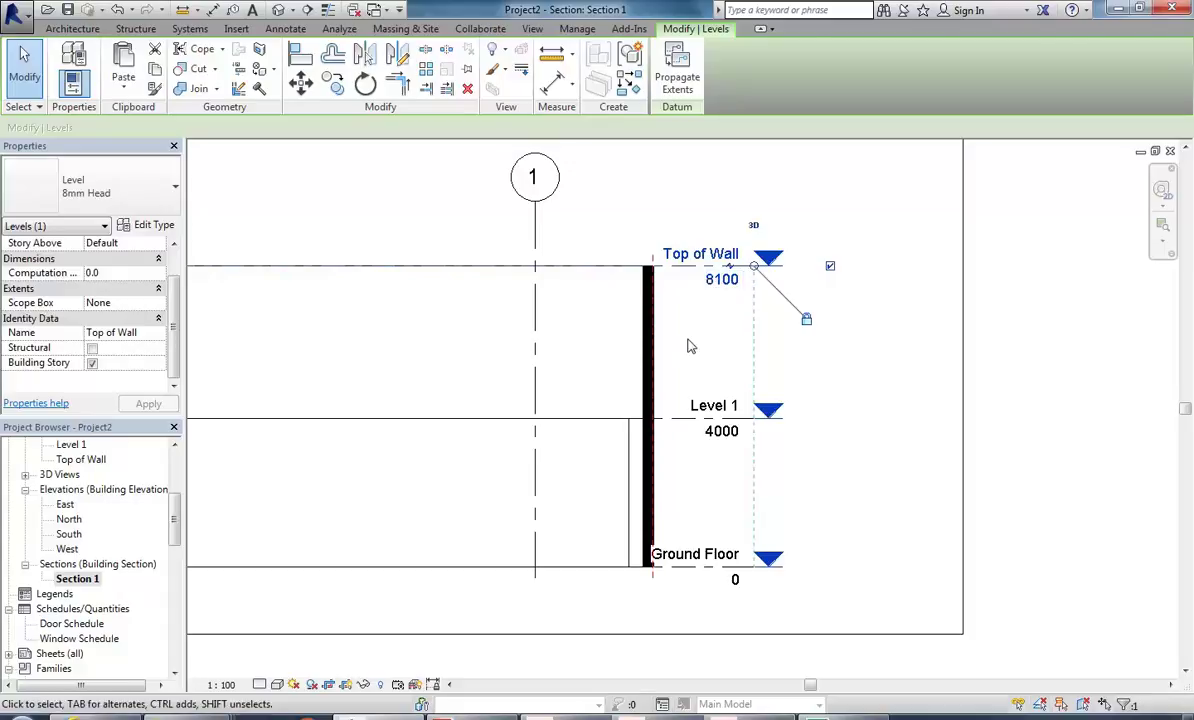
{"action": "left_click", "coordinate": [688, 344]}
{"action": "scroll", "coordinate": [688, 344], "scroll_direction": "down", "scroll_amount": 4}
{"action": "middle_click_drag", "start_coordinate": [754, 293], "coordinate": [737, 398]}
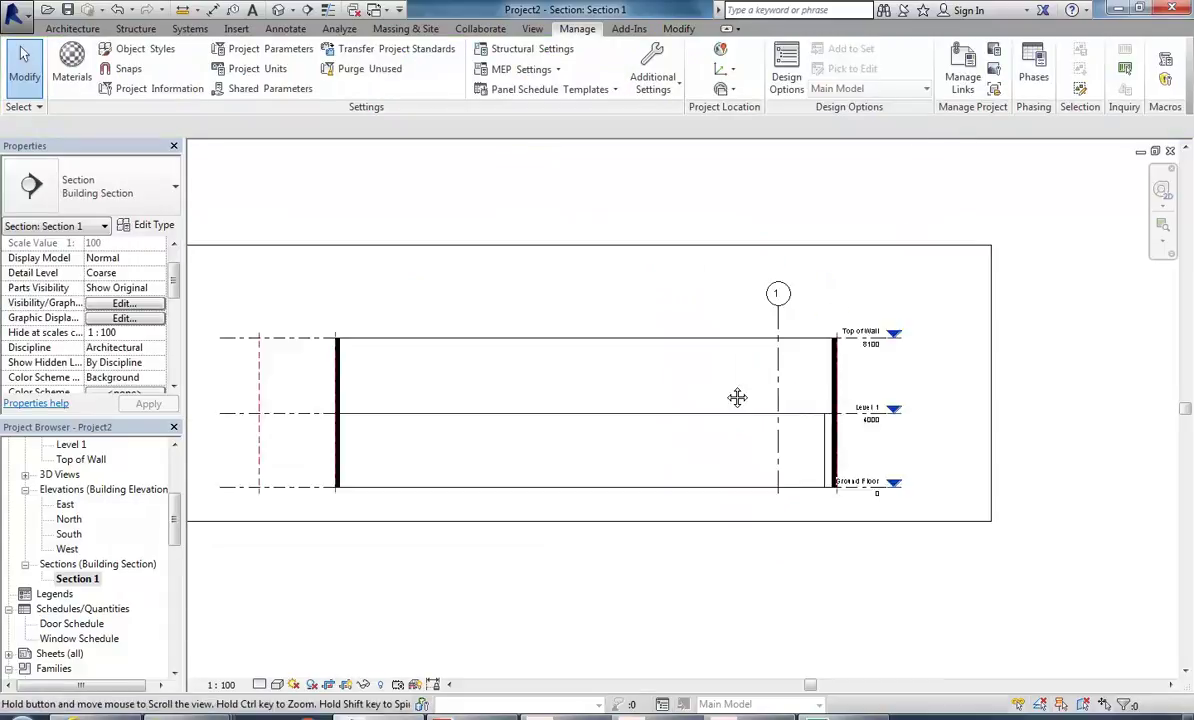
Step: Open the {3D} view and use Join Geometry to join the left end's Level 1 wall to the ground floor wall beneath it
{"action": "double_click", "coordinate": [59, 474]}
{"action": "double_click", "coordinate": [65, 489]}
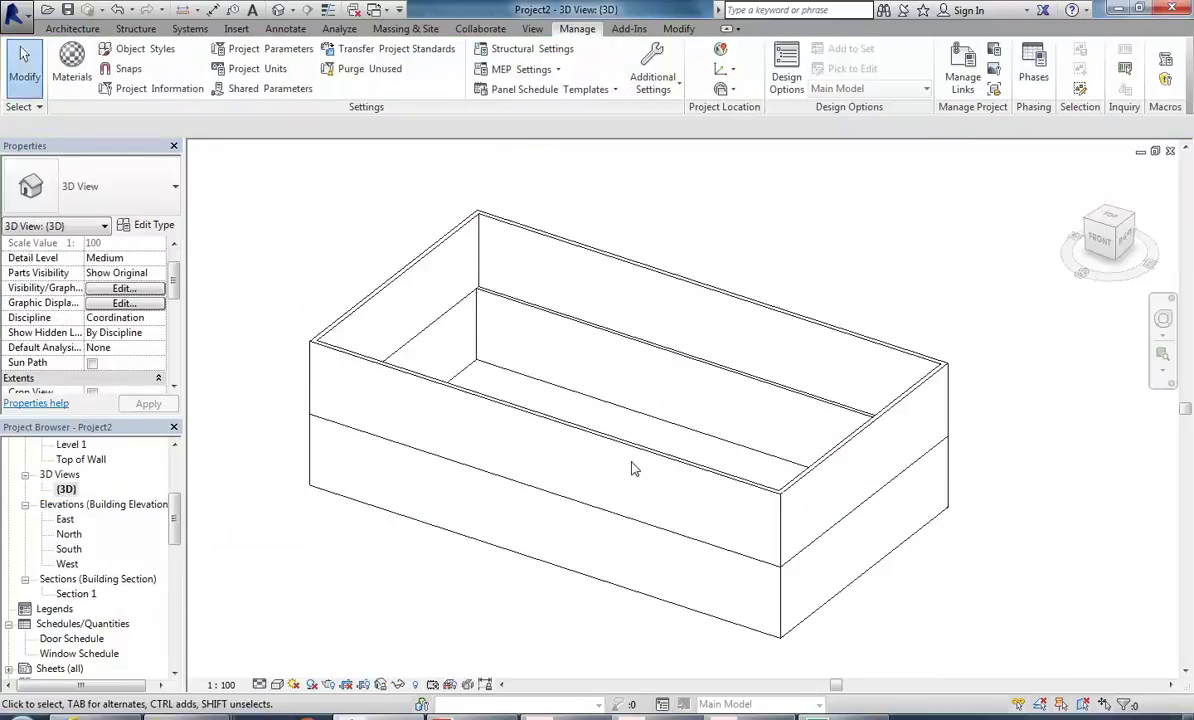
{"action": "mouse_move", "coordinate": [428, 572]}
{"action": "middle_mouse_down", "text": "shift"}
{"action": "mouse_move", "coordinate": [413, 552]}
{"action": "mouse_move", "coordinate": [442, 568]}
{"action": "middle_mouse_up", "text": "shift"}
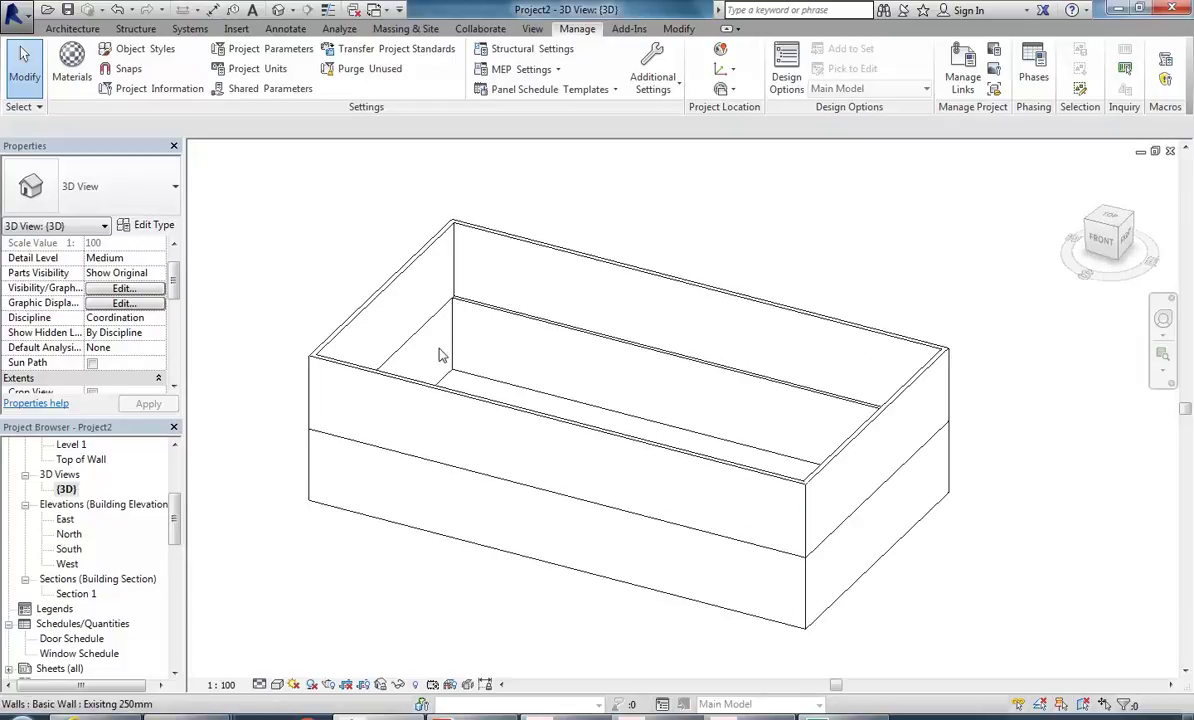
{"action": "left_click", "coordinate": [679, 29]}
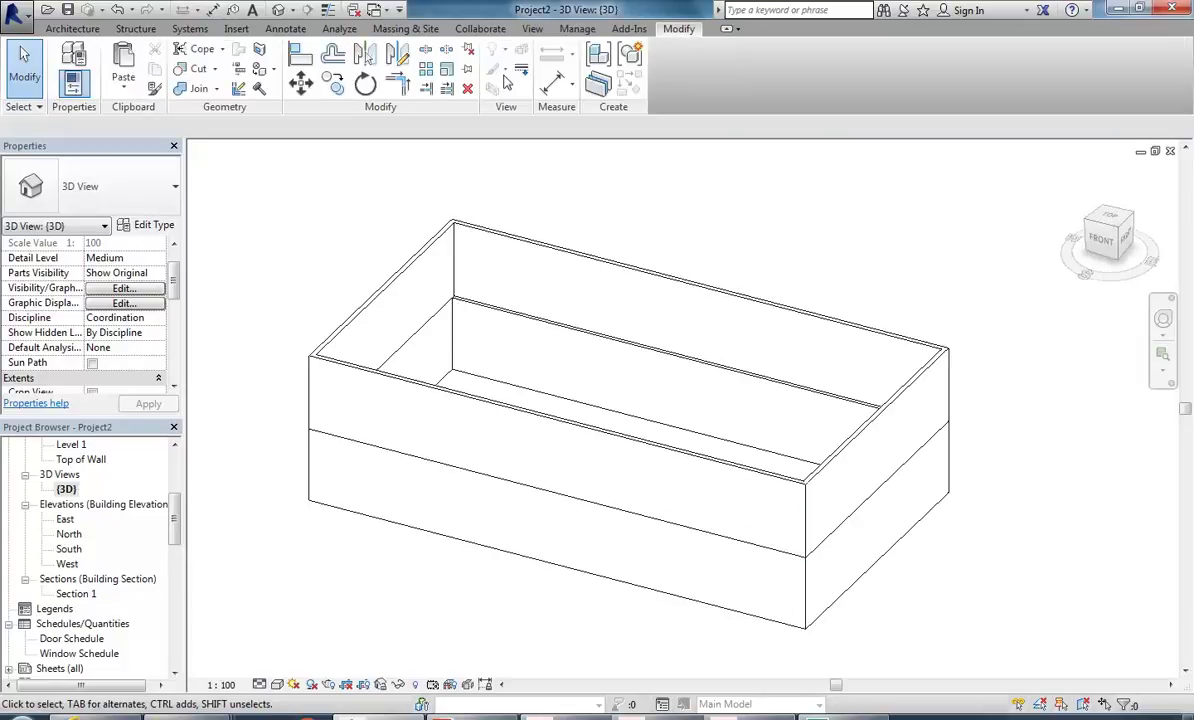
{"action": "left_click", "coordinate": [185, 92]}
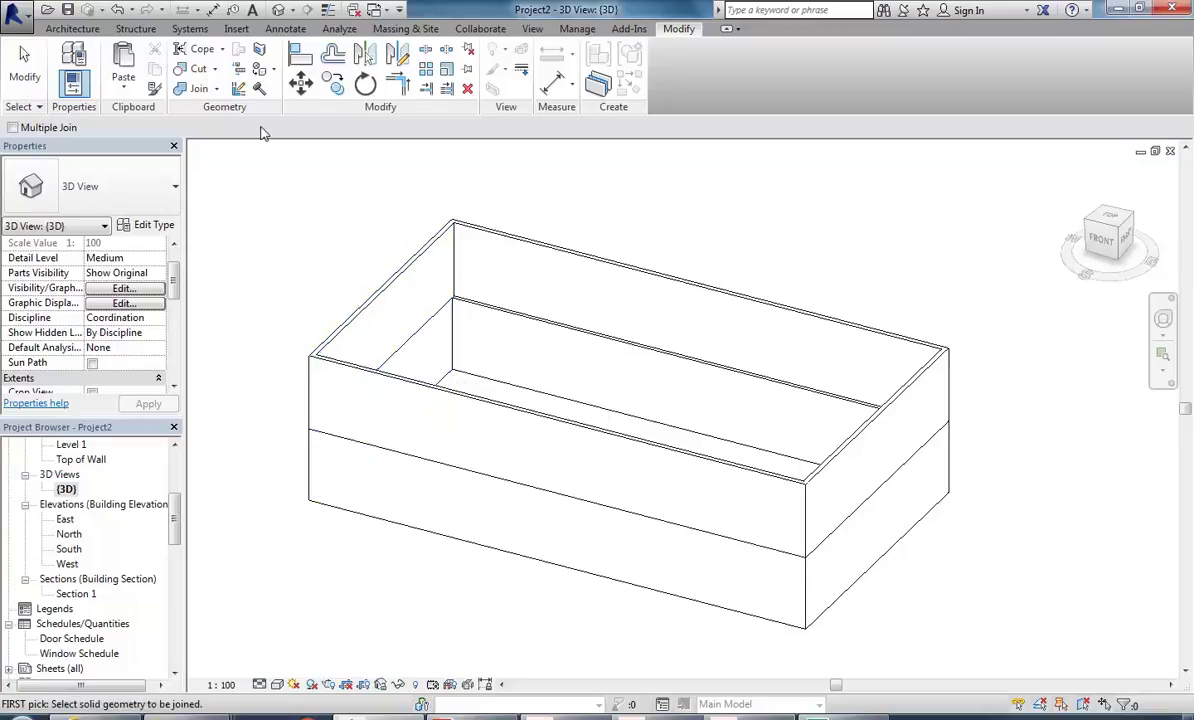
{"action": "left_click", "coordinate": [372, 296]}
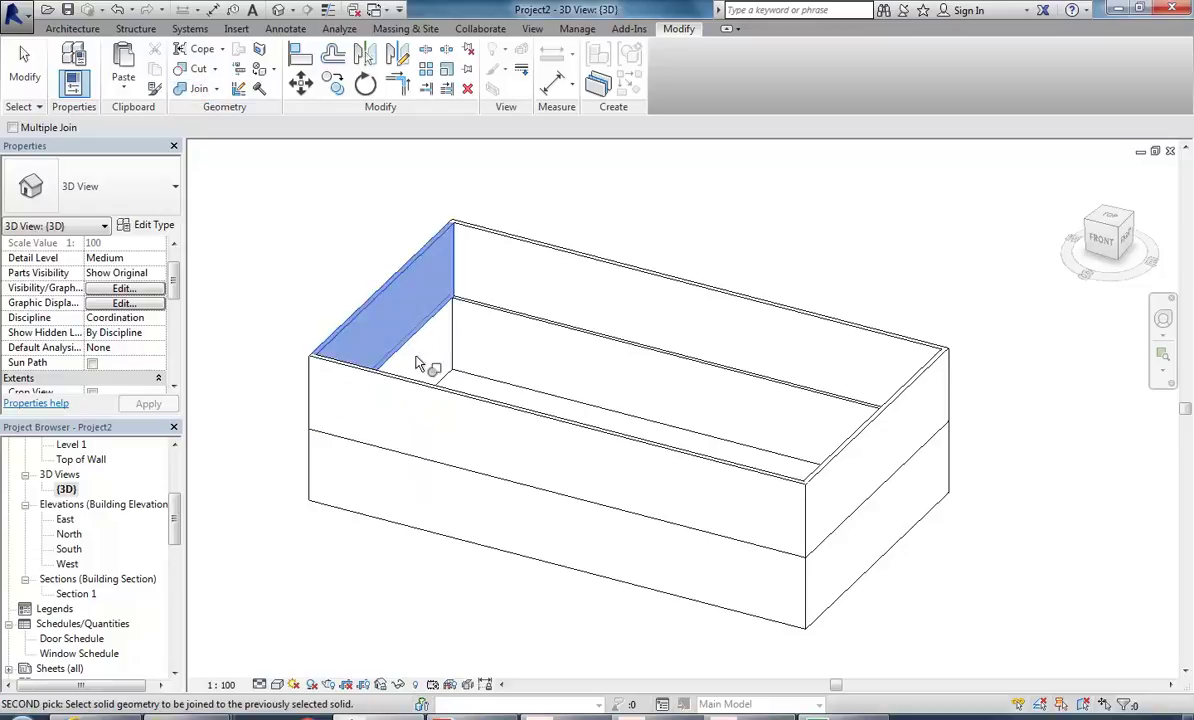
{"action": "left_click", "coordinate": [440, 381]}
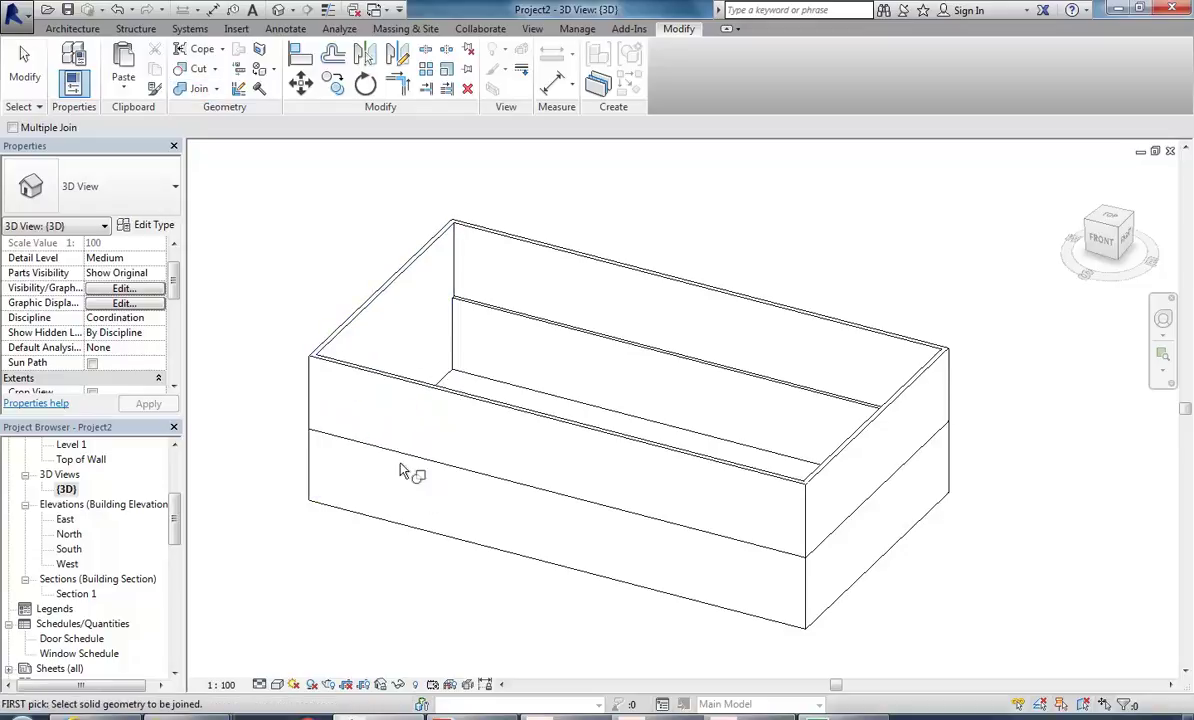
Step: Join the Level 1 walls to the ground floor walls beneath them along the long front and back sides
{"action": "left_click", "coordinate": [400, 389]}
{"action": "left_click", "coordinate": [392, 500]}
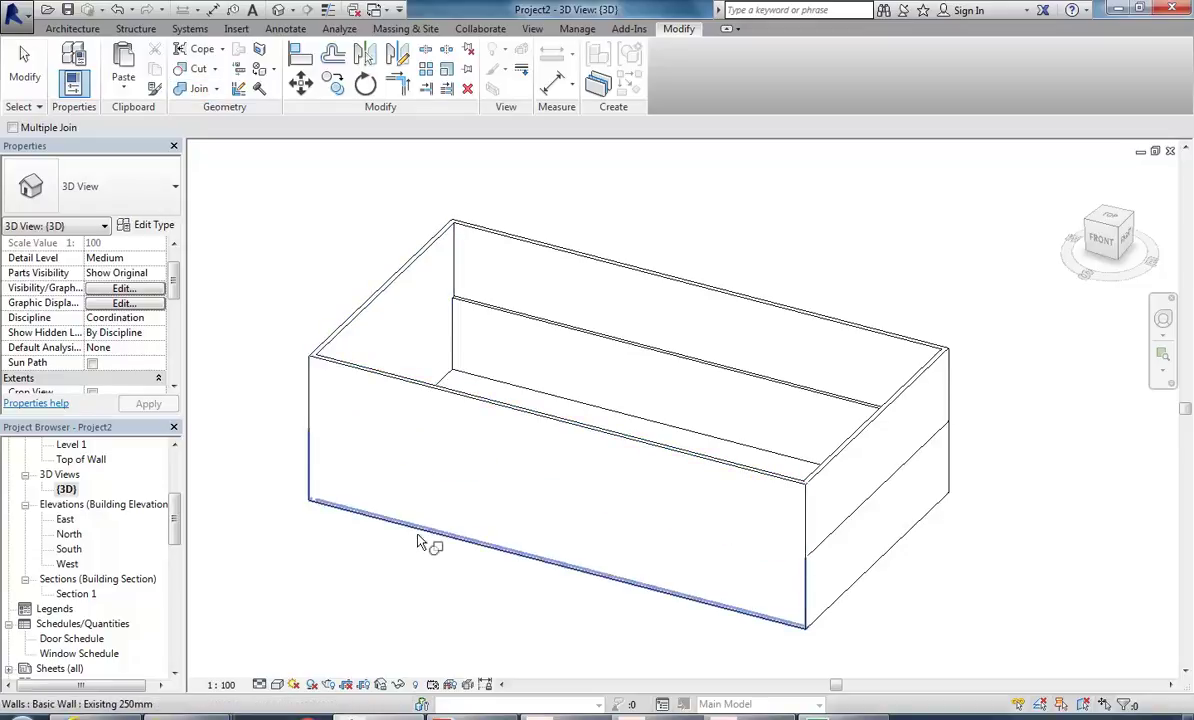
{"action": "left_click", "coordinate": [720, 300]}
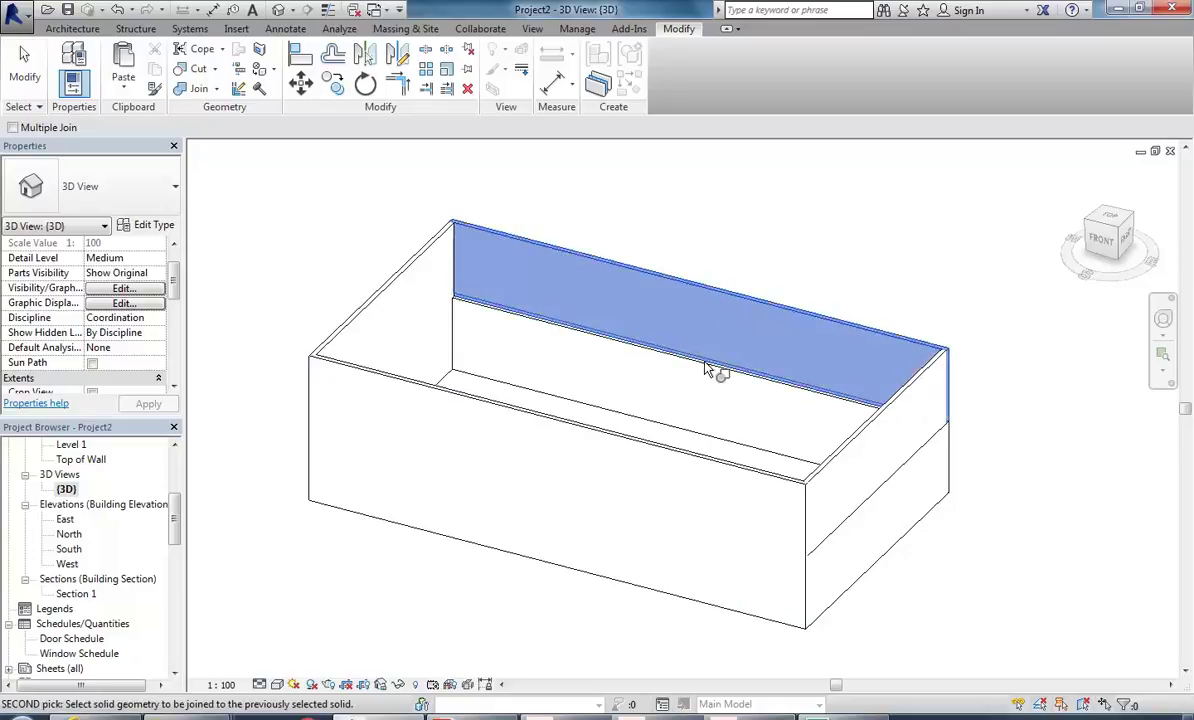
{"action": "left_click", "coordinate": [709, 374]}
Step: Join the right end's Level 1 wall to the ground floor walls beneath it, including the 650mm wall portion
{"action": "middle_click_drag", "start_coordinate": [818, 390], "coordinate": [514, 357], "text": "shift"}
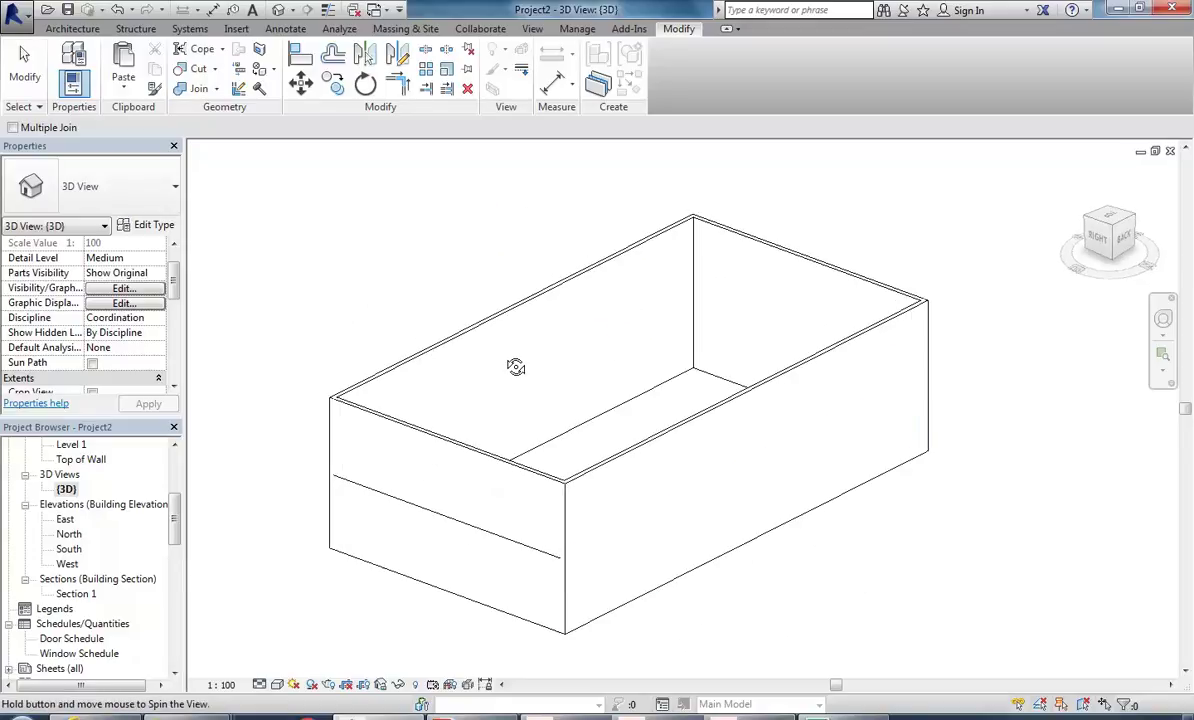
{"action": "left_click", "coordinate": [652, 598]}
{"action": "left_click", "coordinate": [717, 459]}
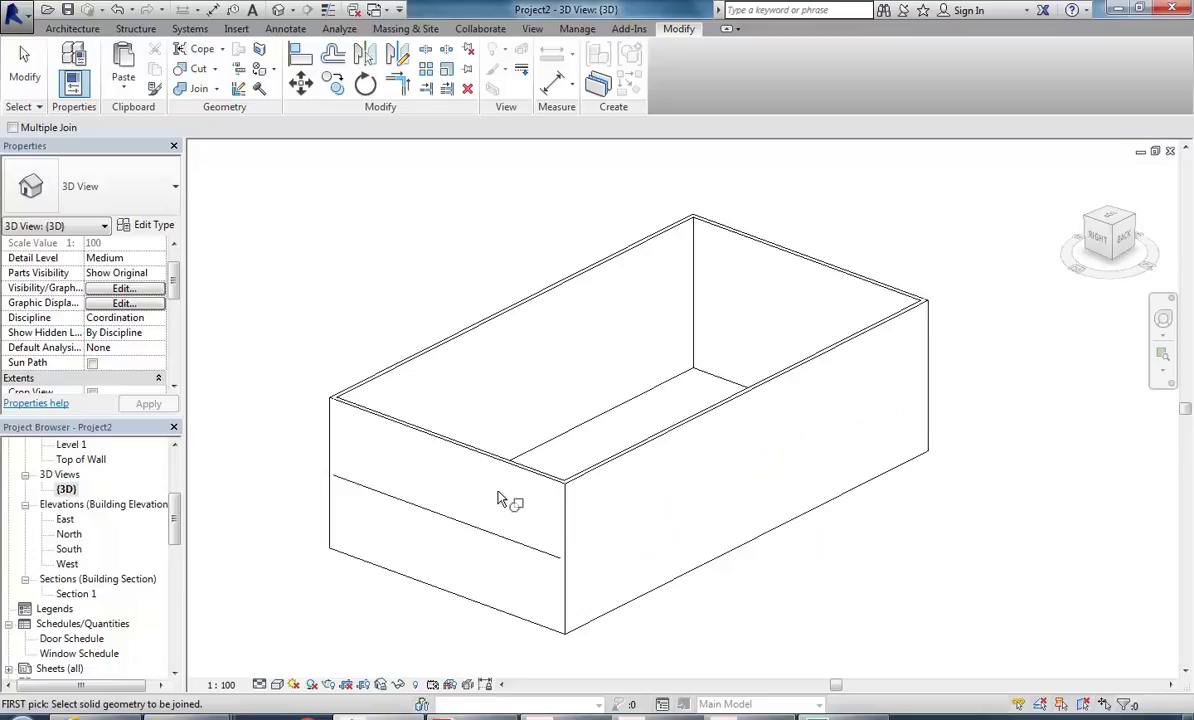
{"action": "left_click", "coordinate": [501, 493]}
{"action": "left_click", "coordinate": [478, 612]}
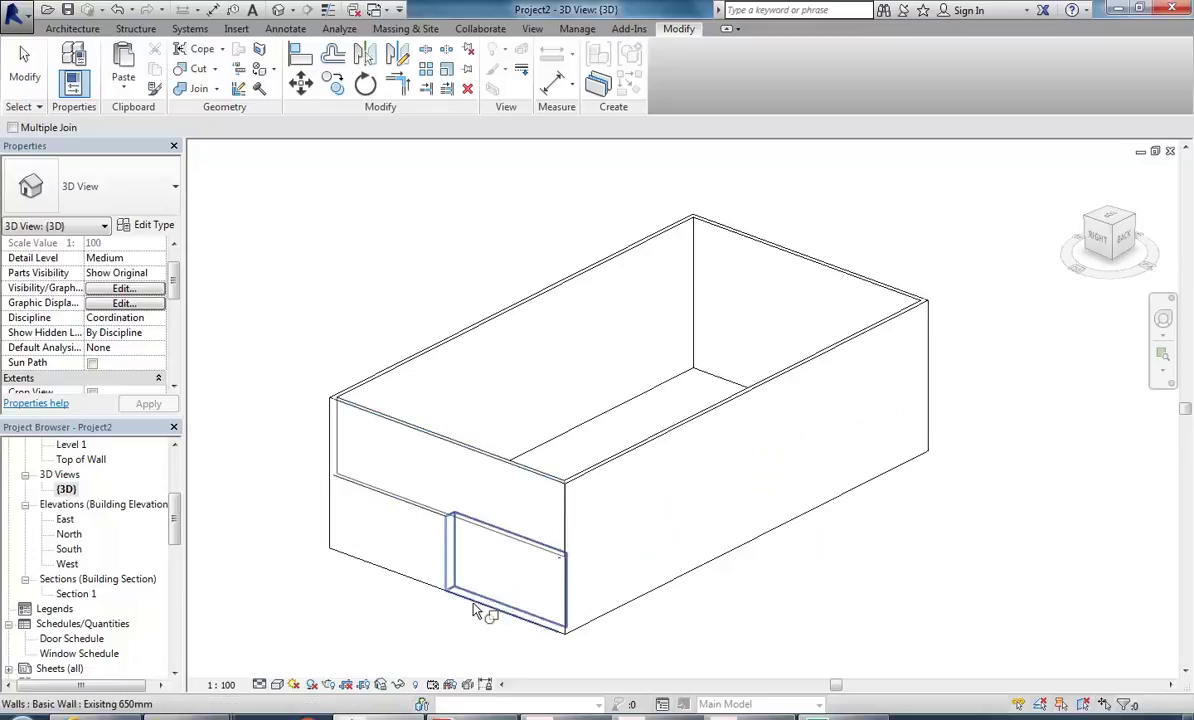
{"action": "left_click", "coordinate": [410, 575]}
{"action": "left_click", "coordinate": [422, 437]}
Step: Join the upper and lower walls at the back corner of the left end wall and end Join Geometry
{"action": "middle_click_drag", "start_coordinate": [362, 421], "coordinate": [380, 432]}
{"action": "scroll", "coordinate": [558, 582], "scroll_direction": "up", "scroll_amount": 5}
{"action": "scroll", "coordinate": [546, 587], "scroll_direction": "up", "scroll_amount": 1}
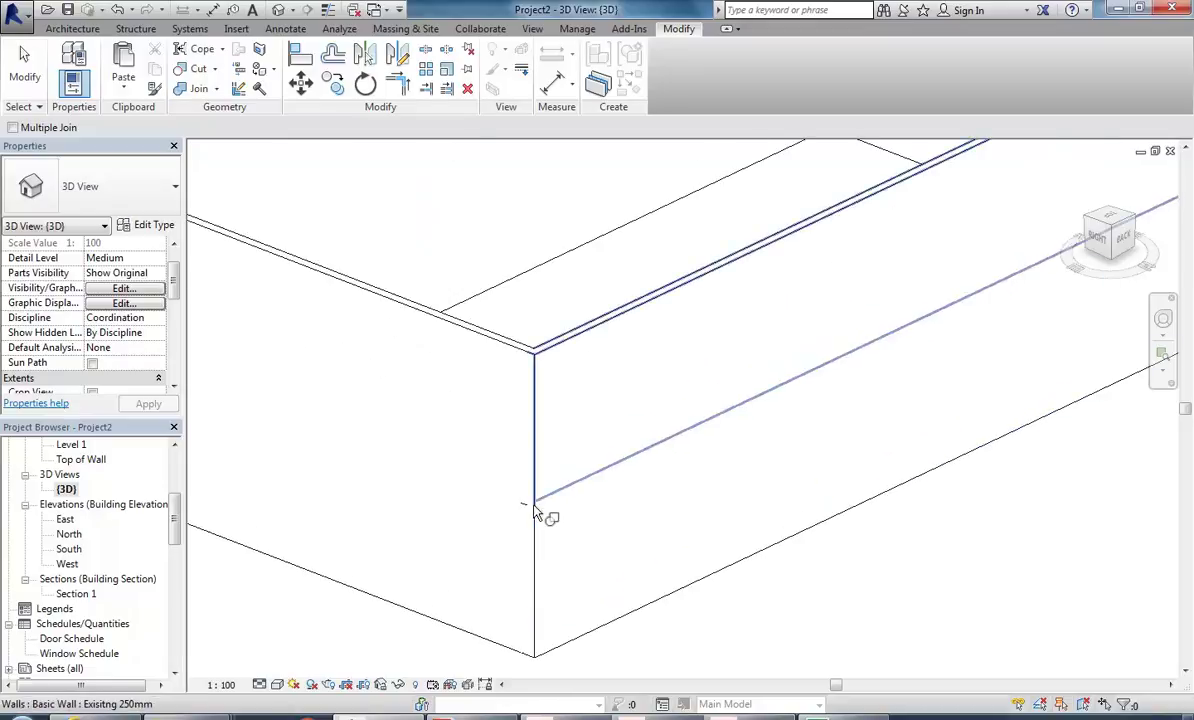
{"action": "middle_click_drag", "start_coordinate": [543, 615], "coordinate": [965, 381], "text": "shift"}
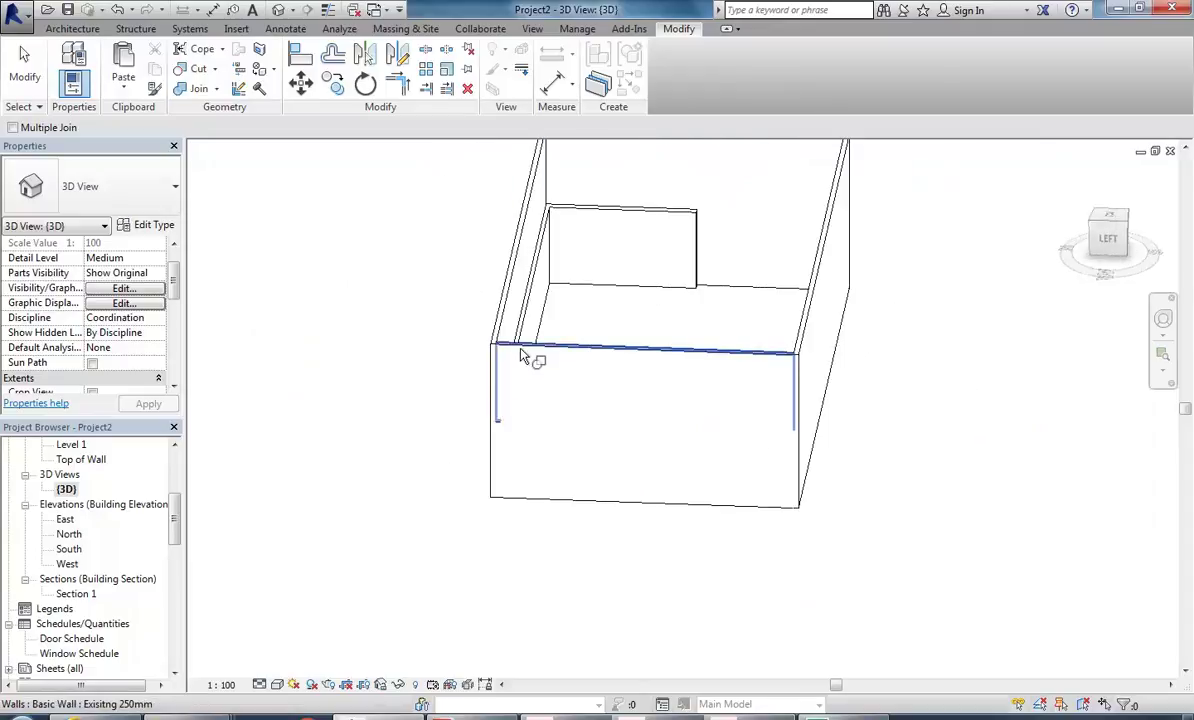
{"action": "left_click", "coordinate": [501, 418]}
{"action": "left_click", "coordinate": [500, 435]}
{"action": "middle_click_drag", "start_coordinate": [448, 440], "coordinate": [600, 435], "text": "shift"}
{"action": "key", "text": "Escape"}
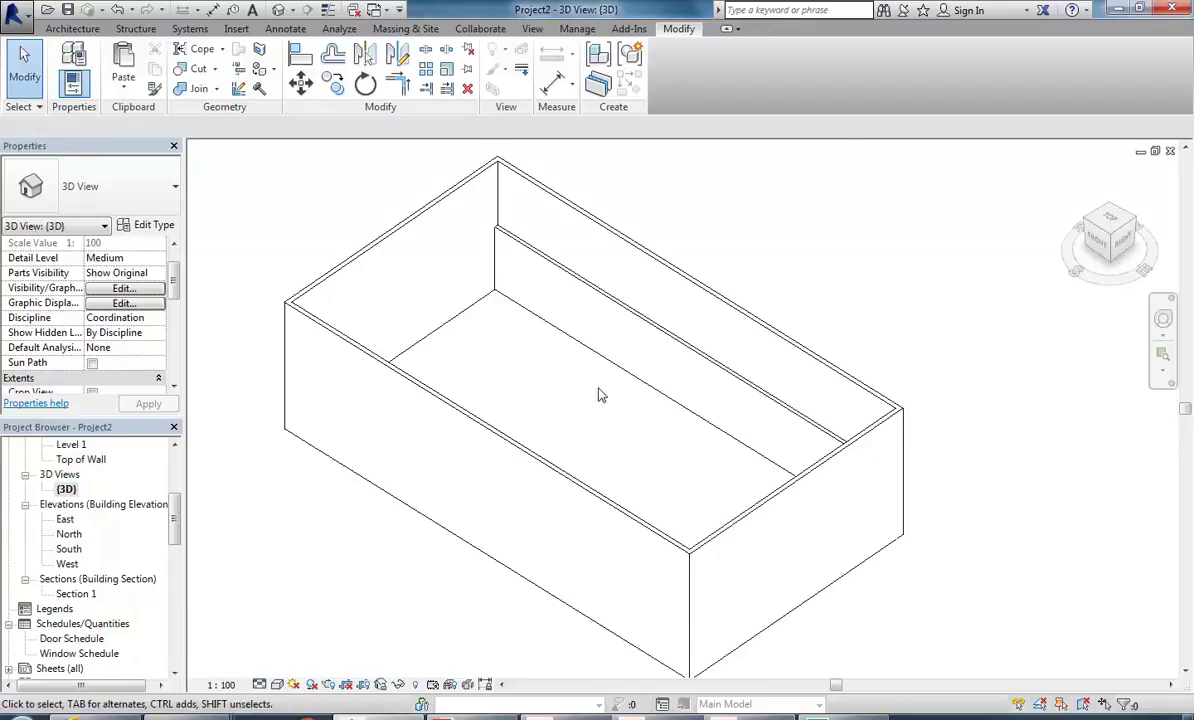
{"action": "mouse_move", "coordinate": [598, 395]}
{"action": "middle_mouse_down"}
{"action": "mouse_move", "coordinate": [613, 397]}
{"action": "mouse_move", "coordinate": [592, 404]}
{"action": "middle_mouse_up"}
{"action": "middle_click_drag", "start_coordinate": [540, 483], "coordinate": [605, 432]}
{"action": "scroll", "coordinate": [573, 470], "scroll_direction": "down", "scroll_amount": 1}
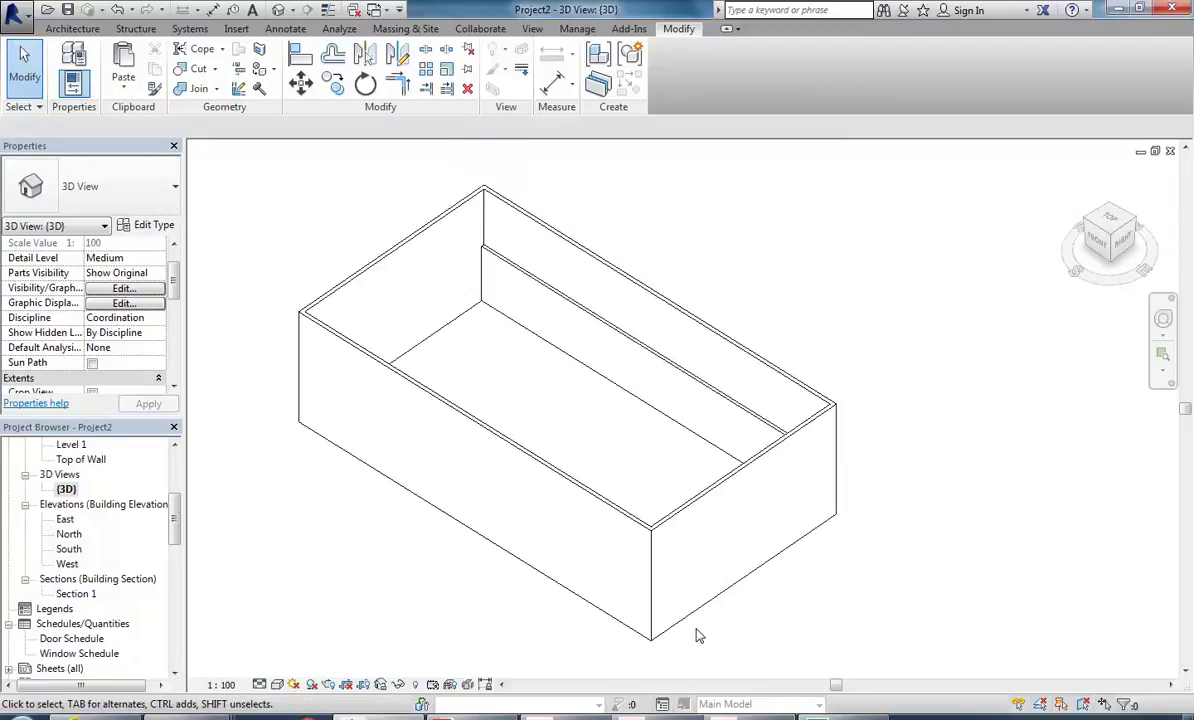